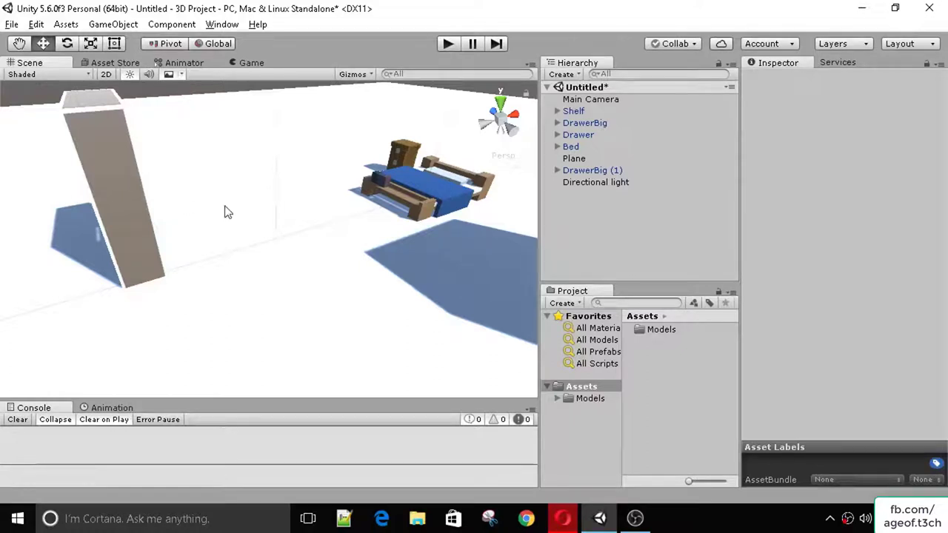
Orbit around the bedroom furniture, frame the bed, then select and frame the floor Plane
{"action": "left_click_drag", "start_coordinate": [331, 227], "coordinate": [380, 245], "text": "alt"}
{"action": "left_click_drag", "start_coordinate": [309, 210], "coordinate": [249, 227], "text": "alt"}
{"action": "left_click_drag", "start_coordinate": [464, 205], "coordinate": [393, 181], "text": "alt"}
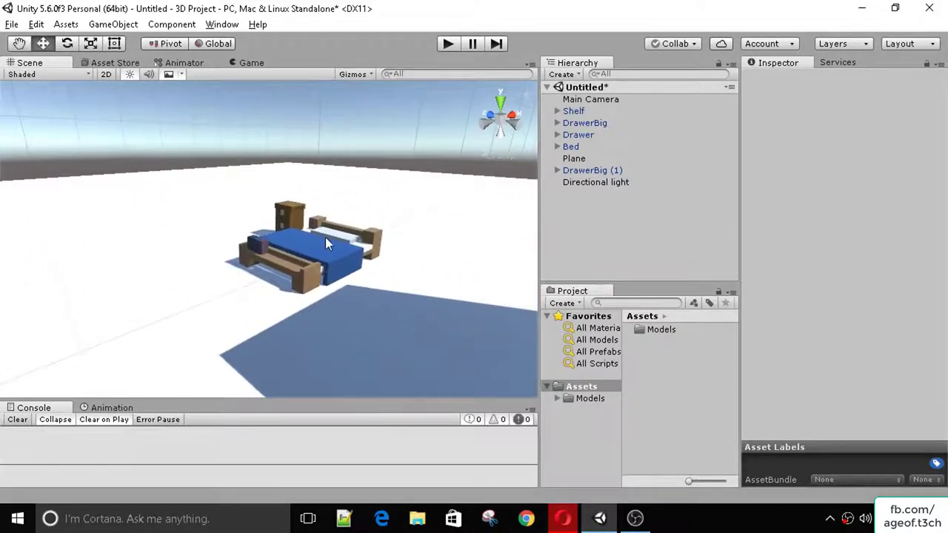
{"action": "left_click", "coordinate": [326, 239]}
{"action": "key", "text": "f"}
{"action": "left_click_drag", "start_coordinate": [261, 250], "coordinate": [320, 245], "text": "alt"}
{"action": "left_click", "coordinate": [363, 283]}
{"action": "key", "text": "f"}
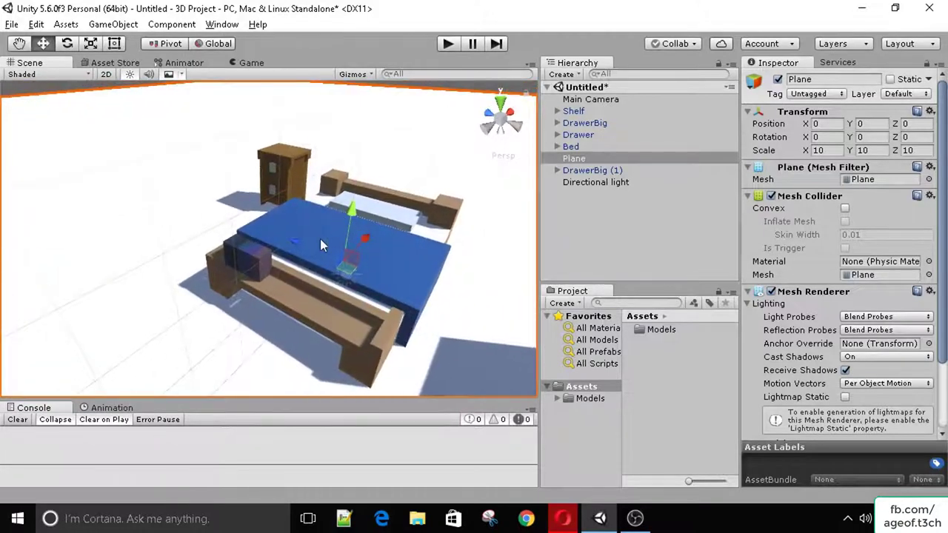
Select the Directional light and drag it up from Y -0.83 to about 5.58
{"action": "right_click_drag", "start_coordinate": [320, 245], "coordinate": [400, 235], "text": "alt"}
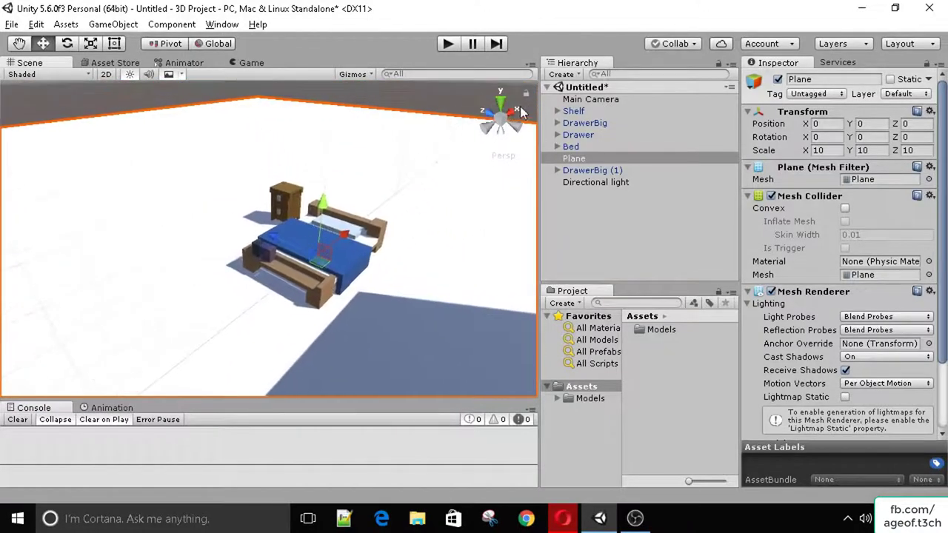
{"action": "left_click_drag", "start_coordinate": [540, 109], "coordinate": [556, 109]}
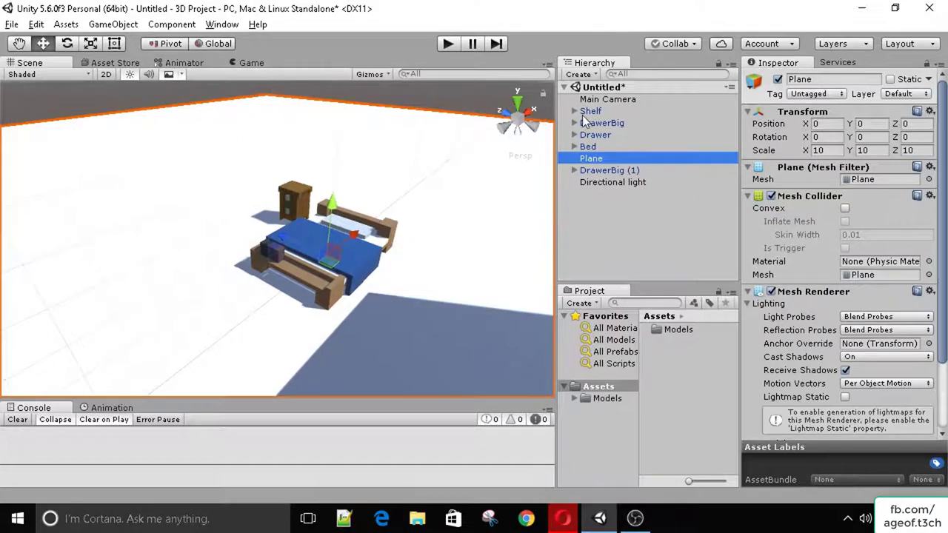
{"action": "left_click", "coordinate": [592, 100]}
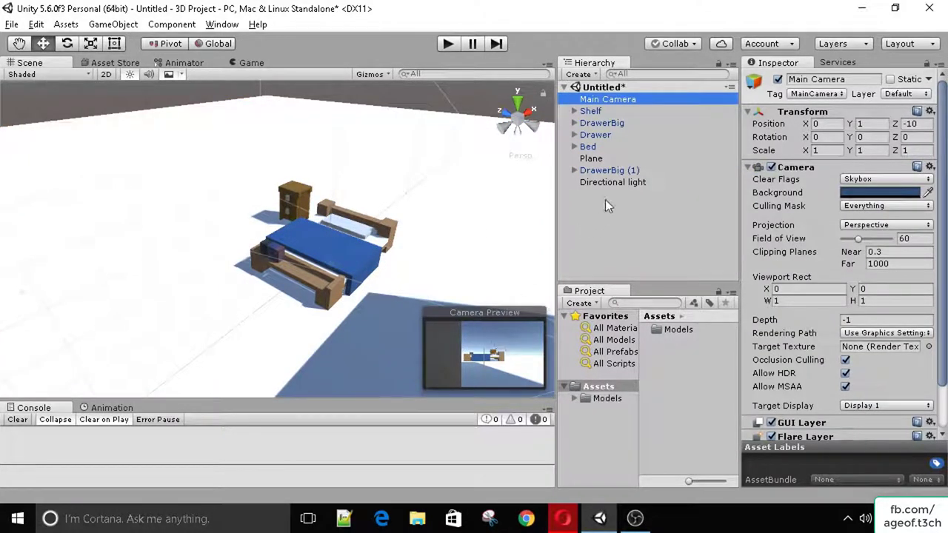
{"action": "left_click", "coordinate": [614, 181]}
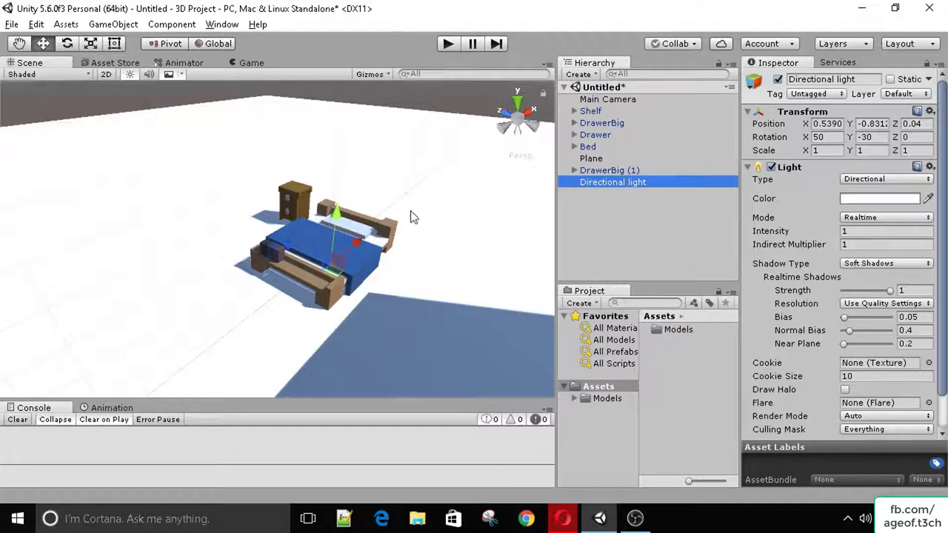
{"action": "key", "text": "f"}
{"action": "left_click_drag", "start_coordinate": [328, 205], "coordinate": [391, 131]}
{"action": "scroll", "coordinate": [353, 164], "scroll_direction": "up", "scroll_amount": 5}
{"action": "double_click", "coordinate": [625, 183]}
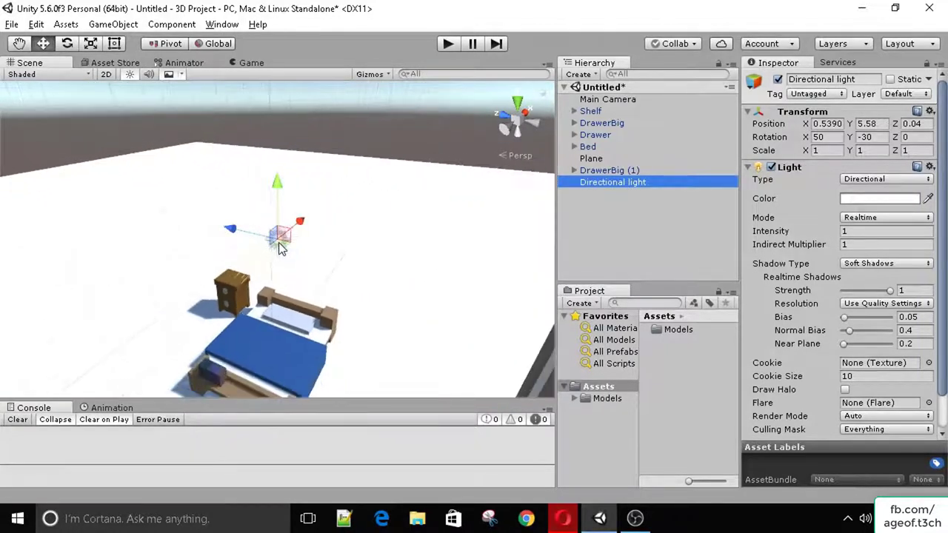
Hide the Skybox in the Scene view and lift the Directional light to Y 16.91
{"action": "left_click", "coordinate": [181, 74]}
{"action": "left_click", "coordinate": [184, 88]}
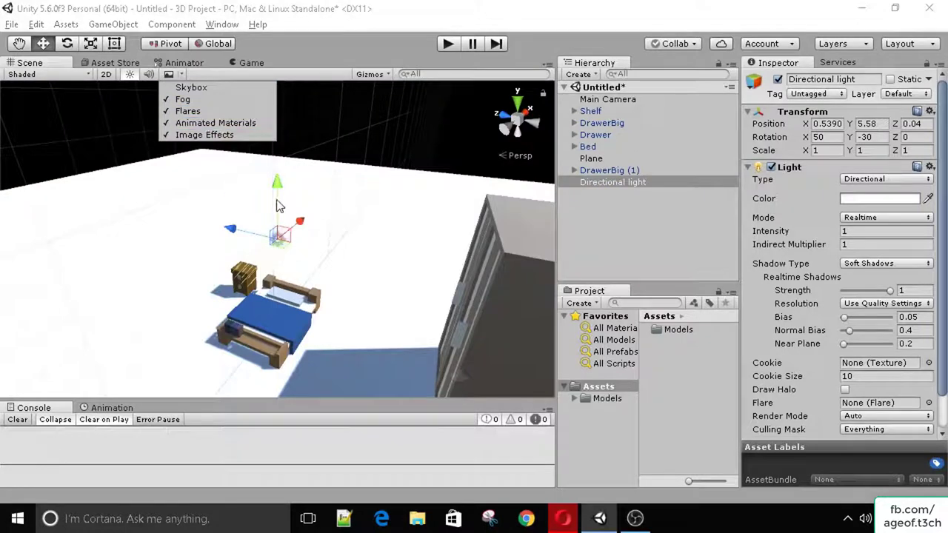
{"action": "left_click_drag", "start_coordinate": [277, 185], "coordinate": [275, 103]}
{"action": "scroll", "coordinate": [284, 136], "scroll_direction": "down", "scroll_amount": 4}
{"action": "scroll", "coordinate": [269, 113], "scroll_direction": "up", "scroll_amount": 2}
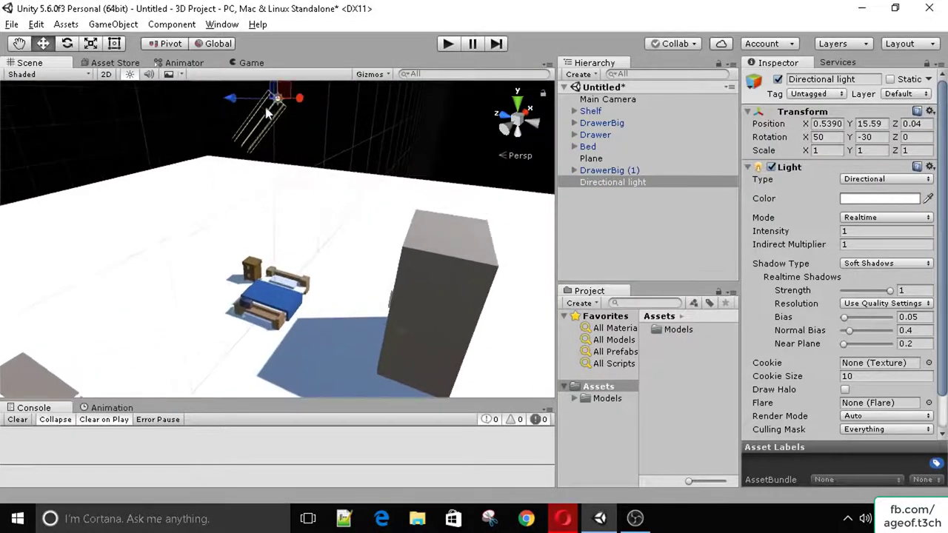
{"action": "scroll", "coordinate": [294, 106], "scroll_direction": "down", "scroll_amount": 3}
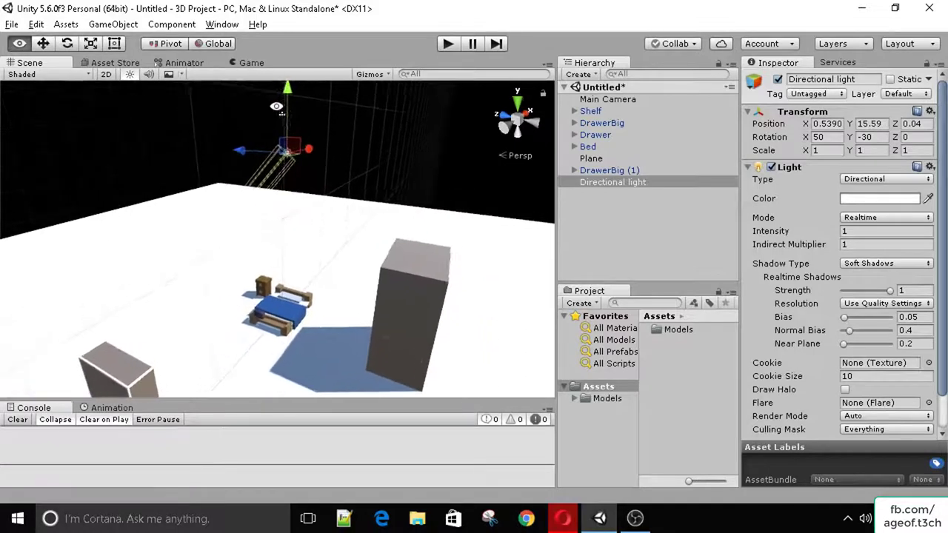
{"action": "scroll", "coordinate": [291, 124], "scroll_direction": "up", "scroll_amount": 1}
{"action": "scroll", "coordinate": [288, 130], "scroll_direction": "up", "scroll_amount": 2}
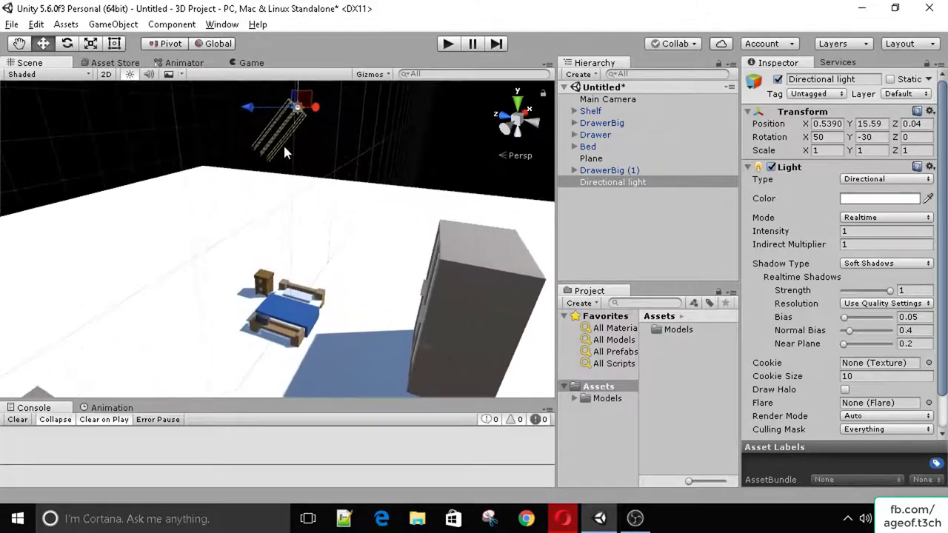
{"action": "scroll", "coordinate": [283, 143], "scroll_direction": "down", "scroll_amount": 3}
{"action": "scroll", "coordinate": [306, 144], "scroll_direction": "down", "scroll_amount": 1}
{"action": "left_click_drag", "start_coordinate": [247, 140], "coordinate": [320, 109]}
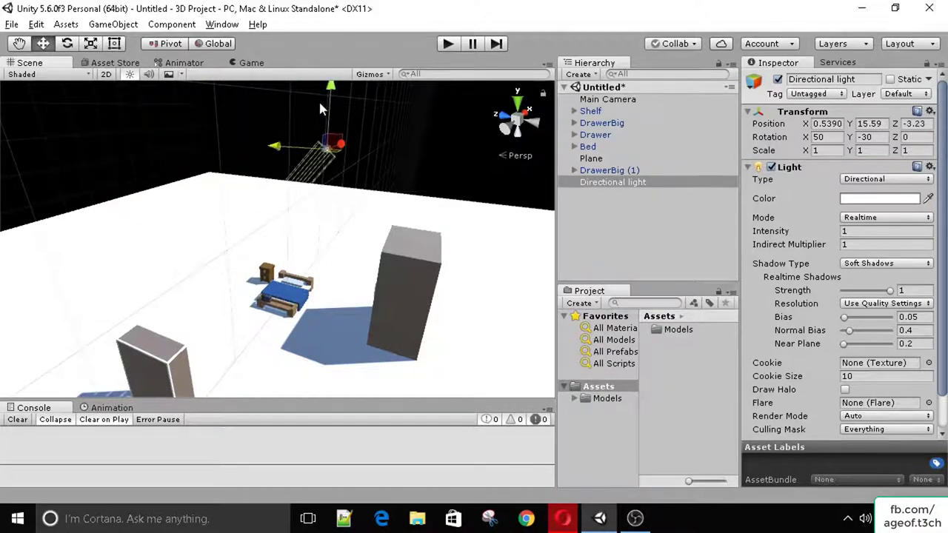
{"action": "left_click_drag", "start_coordinate": [340, 58], "coordinate": [341, 46]}
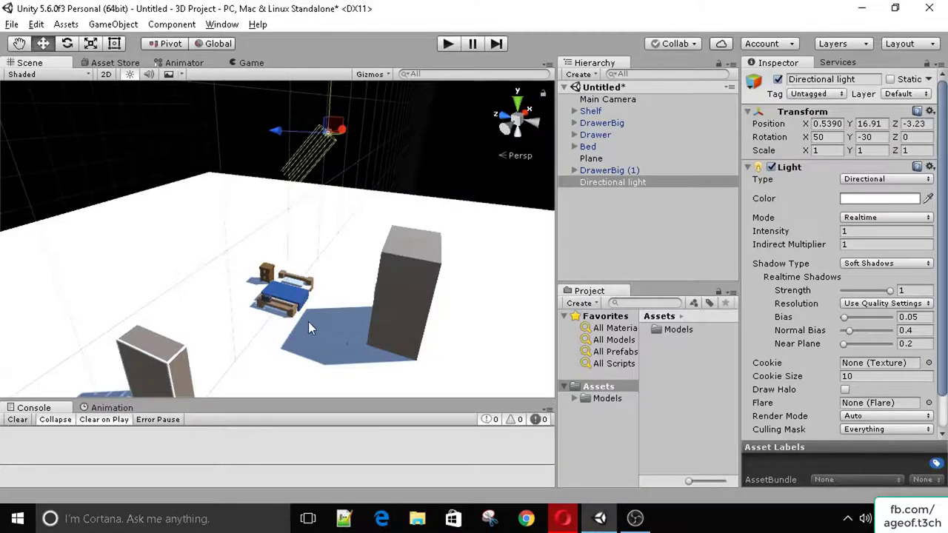
{"action": "left_click_drag", "start_coordinate": [308, 329], "coordinate": [373, 312], "text": "alt"}
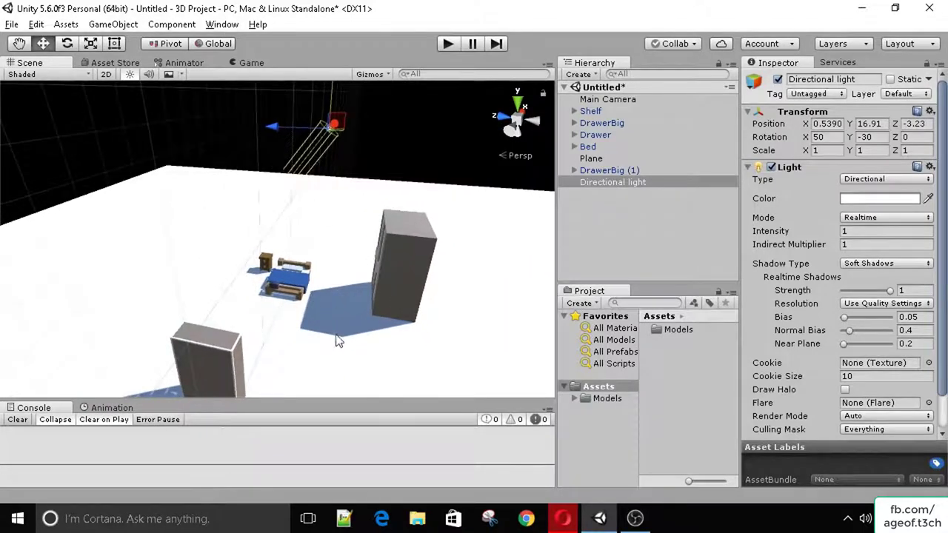
{"action": "left_click_drag", "start_coordinate": [329, 146], "coordinate": [303, 124], "text": "alt"}
Rotate the Directional light to Y 692.91 so furniture shadows fall at a new angle
{"action": "key", "text": "e"}
{"action": "left_click_drag", "start_coordinate": [294, 166], "coordinate": [644, 239]}
{"action": "left_click_drag", "start_coordinate": [346, 142], "coordinate": [87, 111]}
{"action": "left_click_drag", "start_coordinate": [301, 156], "coordinate": [289, 171]}
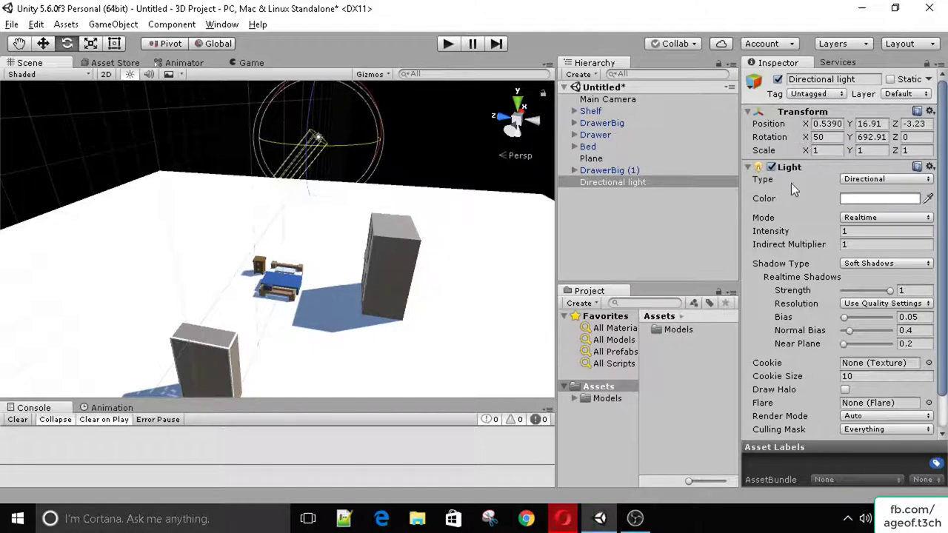
{"action": "scroll", "coordinate": [790, 182], "scroll_direction": "down", "scroll_amount": 2}
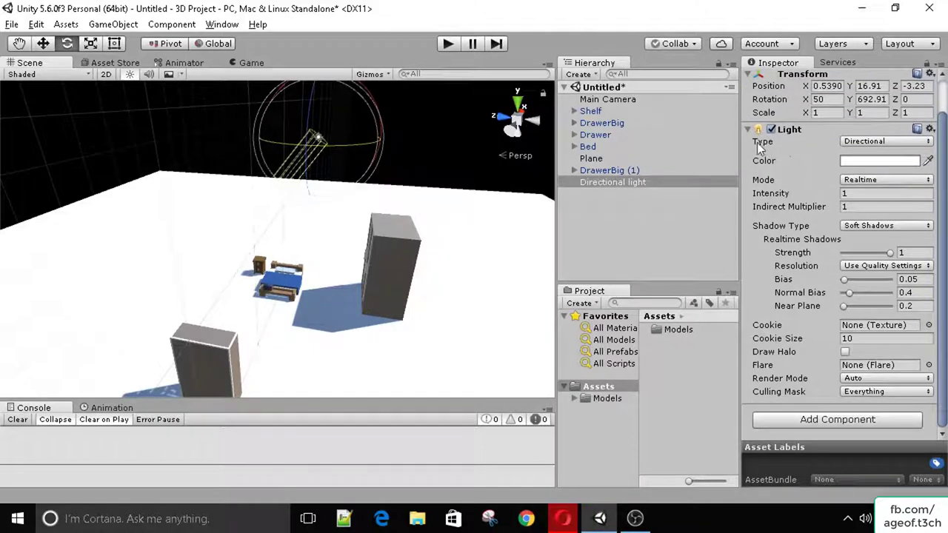
{"action": "left_click", "coordinate": [865, 141]}
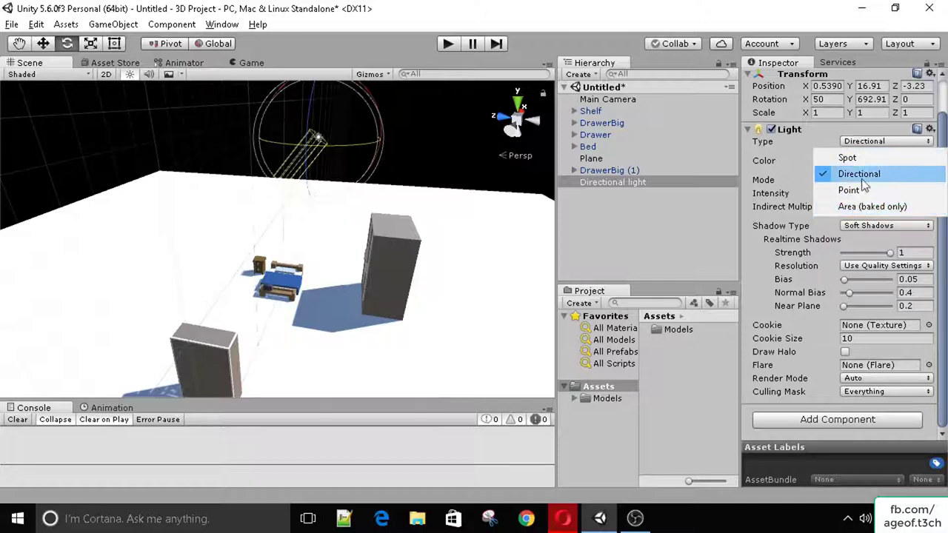
{"action": "left_click", "coordinate": [770, 173]}
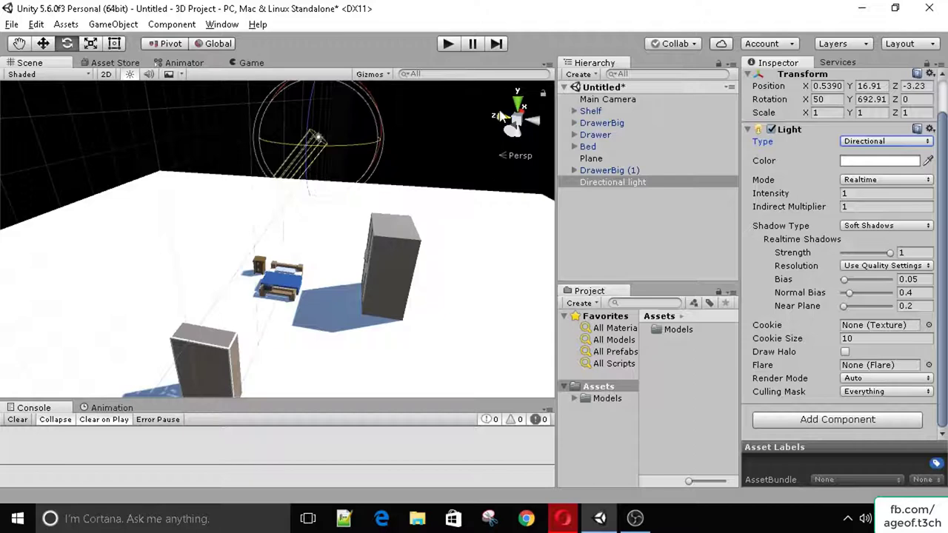
{"action": "scroll", "coordinate": [850, 150], "scroll_direction": "up", "scroll_amount": 2}
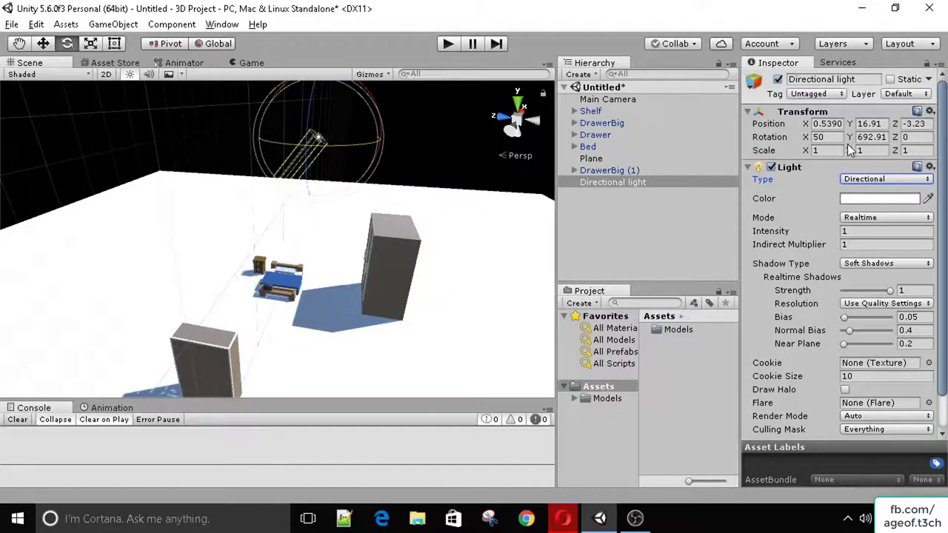
{"action": "left_click", "coordinate": [778, 79]}
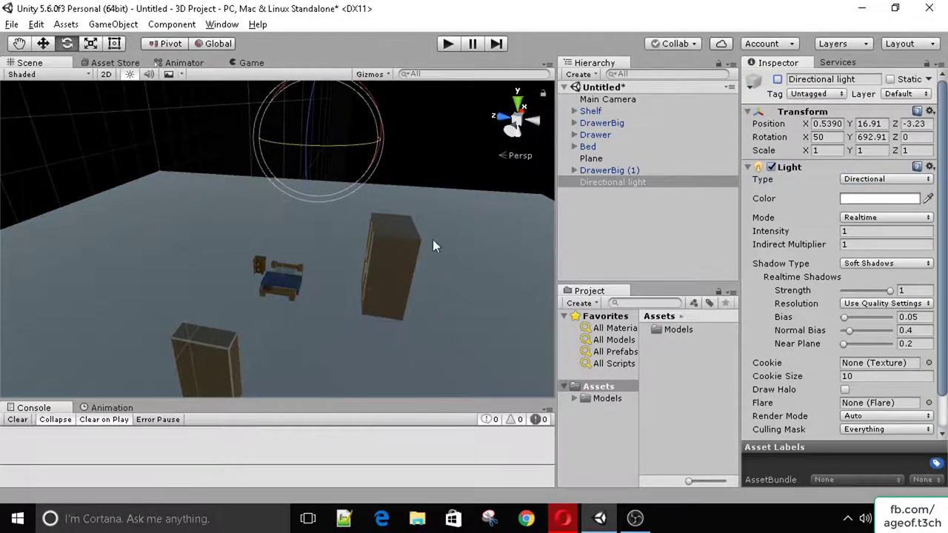
{"action": "scroll", "coordinate": [403, 228], "scroll_direction": "down", "scroll_amount": 2}
{"action": "scroll", "coordinate": [370, 244], "scroll_direction": "up", "scroll_amount": 4}
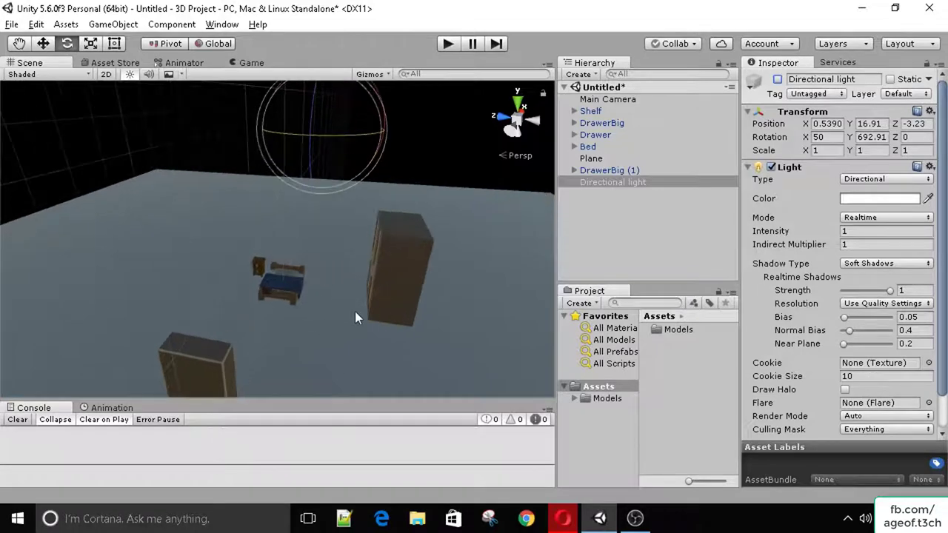
{"action": "left_click", "coordinate": [778, 80]}
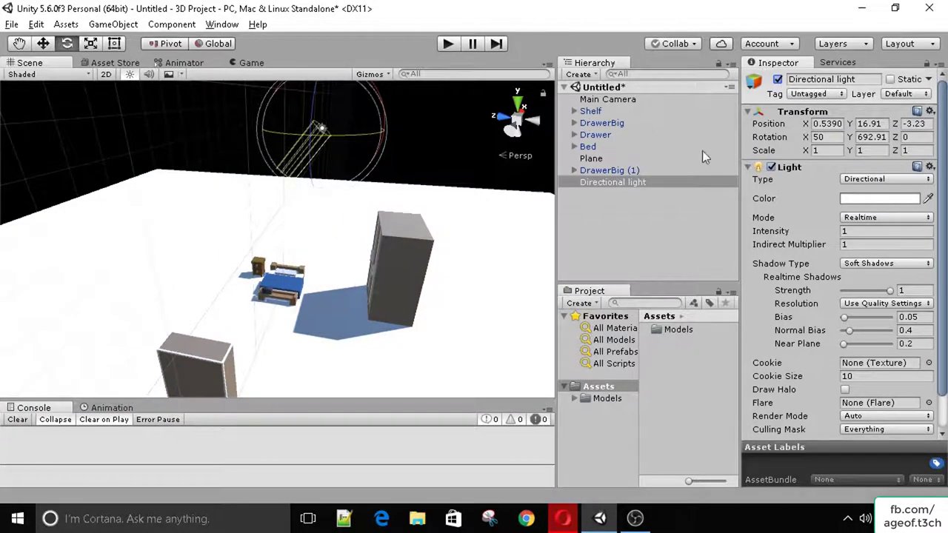
{"action": "left_click", "coordinate": [849, 199]}
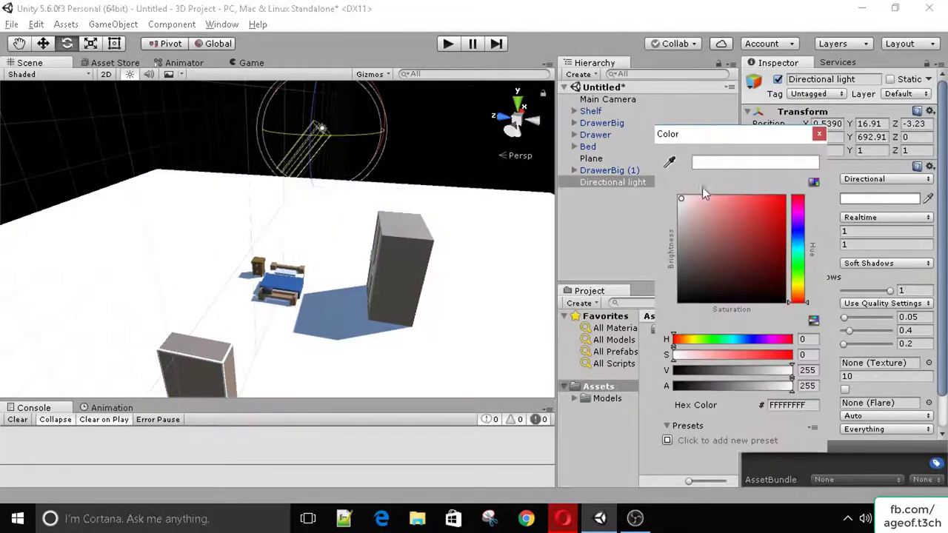
{"action": "mouse_move", "coordinate": [685, 198]}
{"action": "left_mouse_down"}
{"action": "mouse_move", "coordinate": [775, 201]}
{"action": "mouse_move", "coordinate": [745, 249]}
{"action": "mouse_move", "coordinate": [699, 261]}
{"action": "mouse_move", "coordinate": [725, 239]}
{"action": "mouse_move", "coordinate": [710, 274]}
{"action": "mouse_move", "coordinate": [730, 262]}
{"action": "mouse_move", "coordinate": [773, 268]}
{"action": "mouse_move", "coordinate": [747, 216]}
{"action": "mouse_move", "coordinate": [691, 237]}
{"action": "mouse_move", "coordinate": [755, 228]}
{"action": "mouse_move", "coordinate": [709, 200]}
{"action": "mouse_move", "coordinate": [681, 201]}
{"action": "left_mouse_up"}
{"action": "left_click_drag", "start_coordinate": [704, 139], "coordinate": [650, 156]}
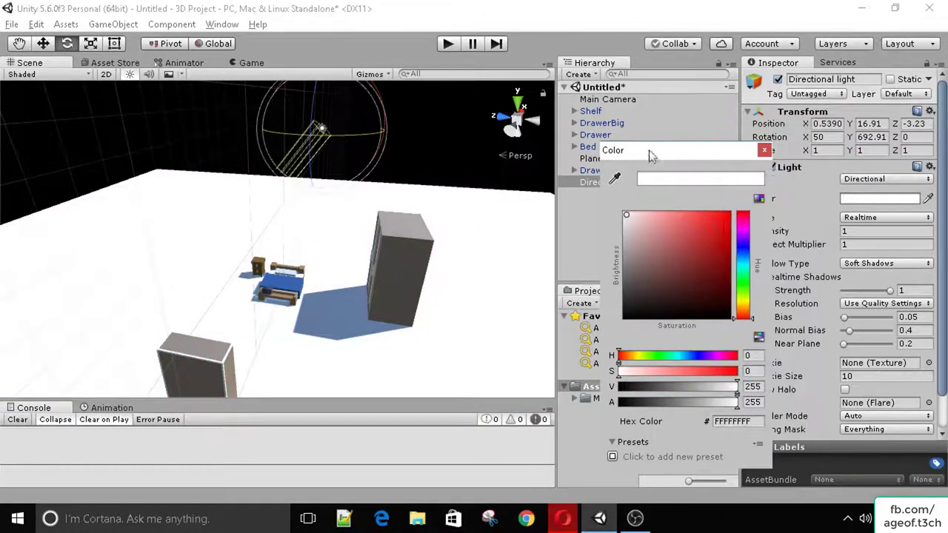
{"action": "left_click", "coordinate": [743, 249]}
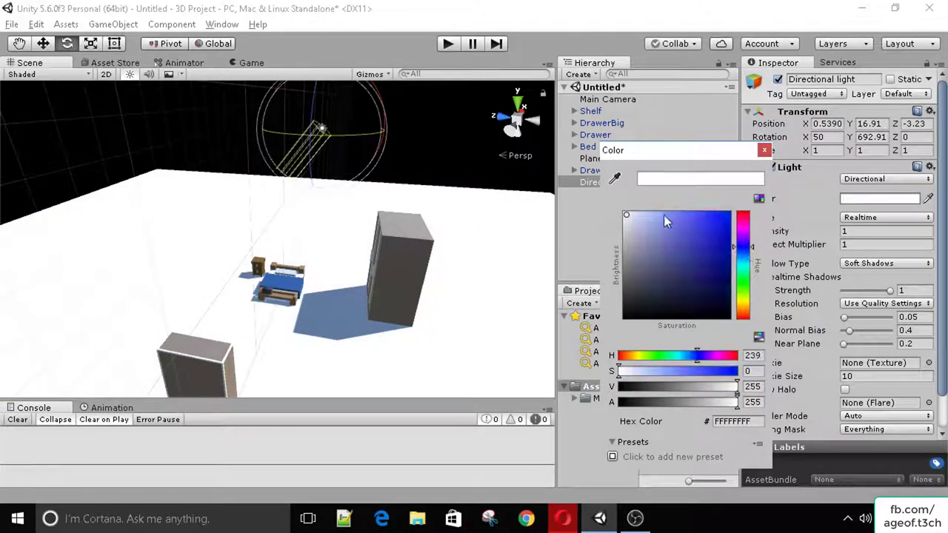
{"action": "left_click_drag", "start_coordinate": [663, 215], "coordinate": [684, 208]}
{"action": "left_click_drag", "start_coordinate": [743, 311], "coordinate": [747, 331]}
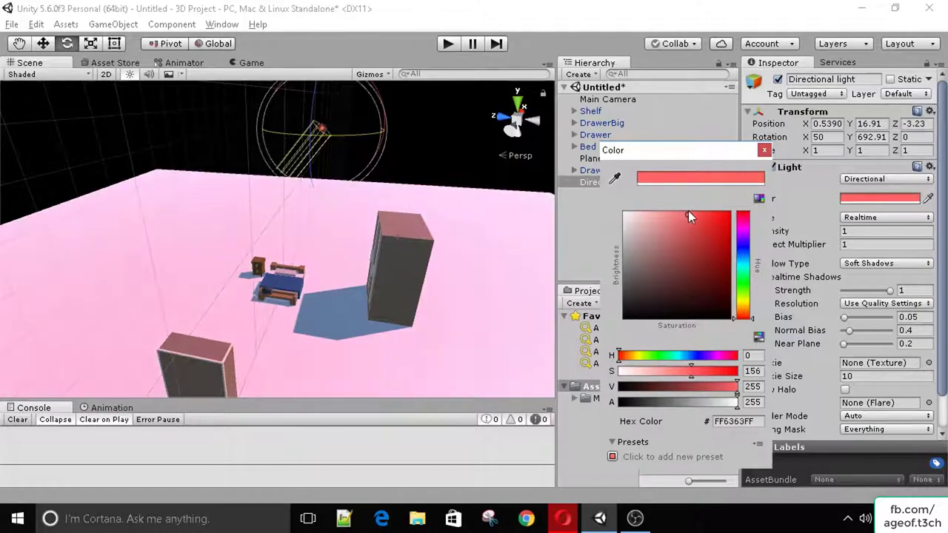
{"action": "mouse_move", "coordinate": [687, 210]}
{"action": "left_mouse_down"}
{"action": "mouse_move", "coordinate": [669, 214]}
{"action": "mouse_move", "coordinate": [720, 214]}
{"action": "mouse_move", "coordinate": [625, 215]}
{"action": "left_mouse_up"}
{"action": "left_click", "coordinate": [744, 301]}
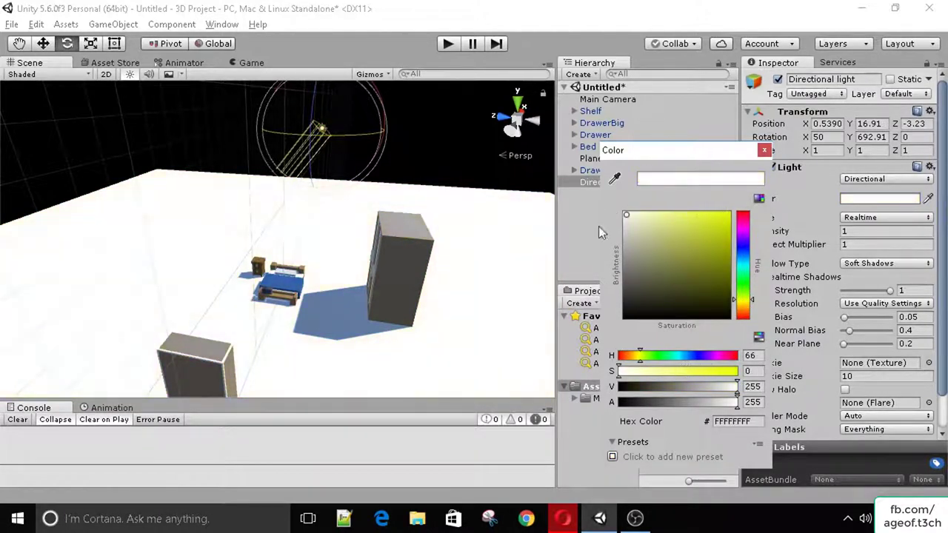
{"action": "left_click", "coordinate": [764, 151]}
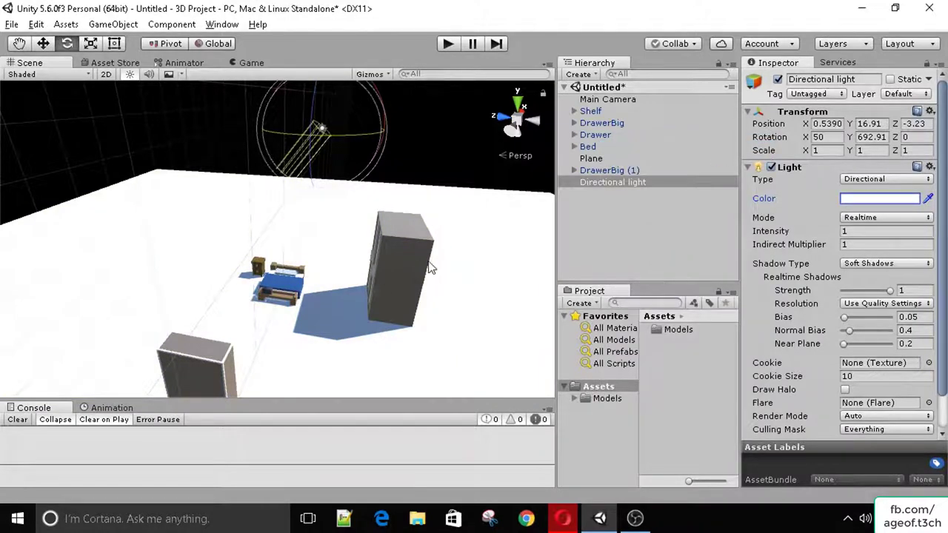
{"action": "left_click", "coordinate": [864, 218]}
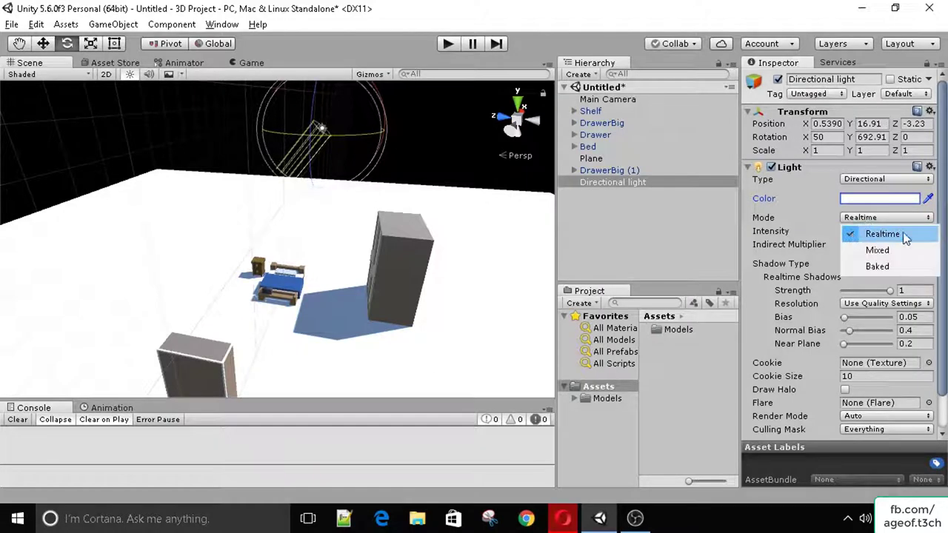
{"action": "left_click", "coordinate": [859, 232]}
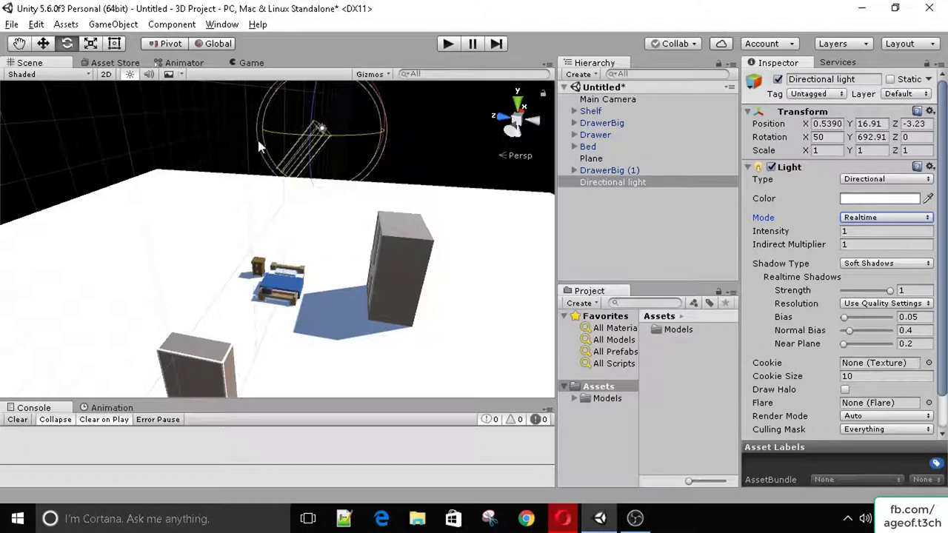
{"action": "left_click", "coordinate": [858, 218]}
{"action": "left_click", "coordinate": [869, 267]}
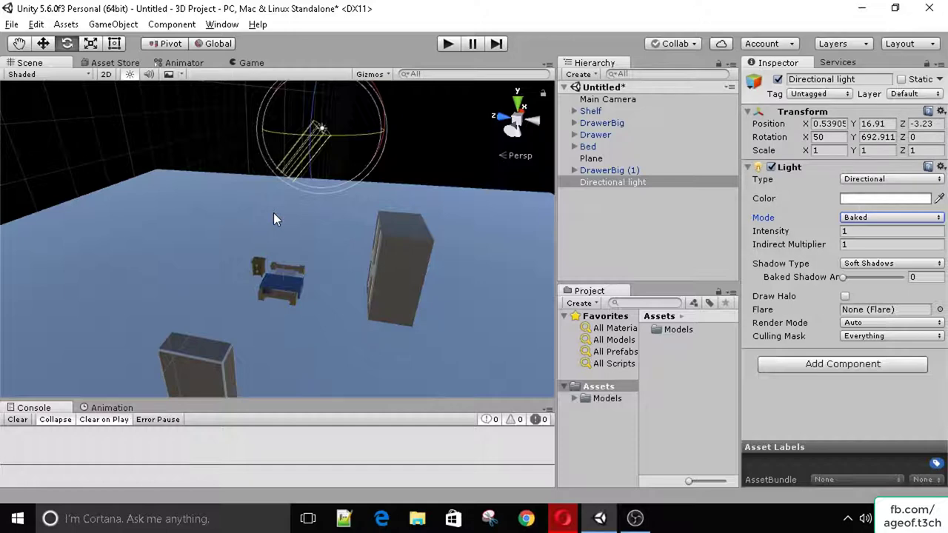
{"action": "left_click", "coordinate": [871, 216]}
{"action": "left_click", "coordinate": [881, 234]}
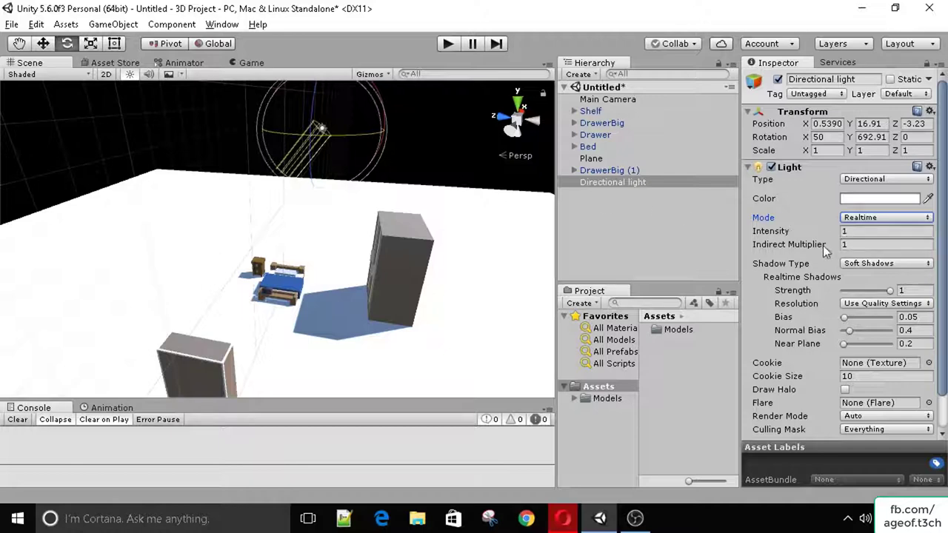
{"action": "left_click_drag", "start_coordinate": [842, 233], "coordinate": [487, 240]}
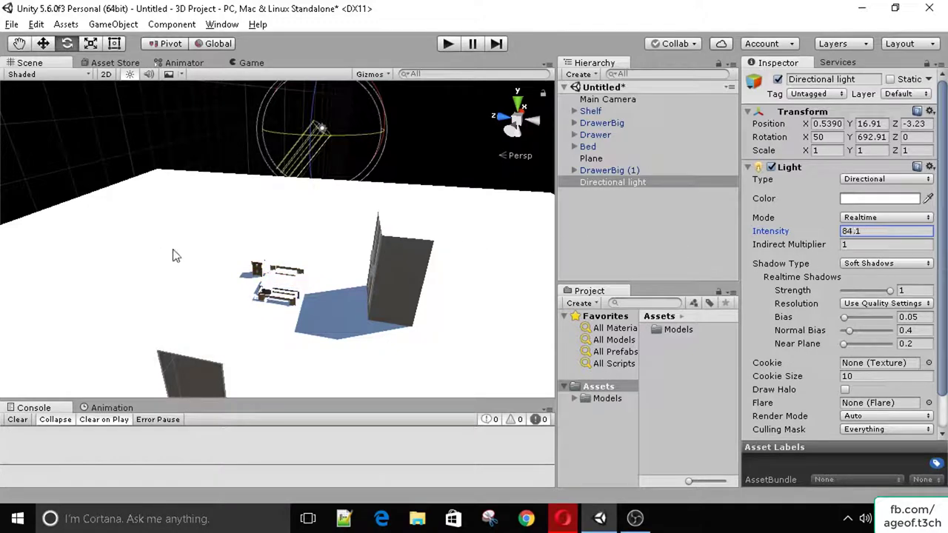
{"action": "left_click_drag", "start_coordinate": [176, 255], "coordinate": [18, 259]}
{"action": "type", "text": "1"}
{"action": "mouse_move", "coordinate": [837, 246]}
{"action": "left_mouse_down"}
{"action": "mouse_move", "coordinate": [937, 254]}
{"action": "mouse_move", "coordinate": [848, 256]}
{"action": "left_mouse_up"}
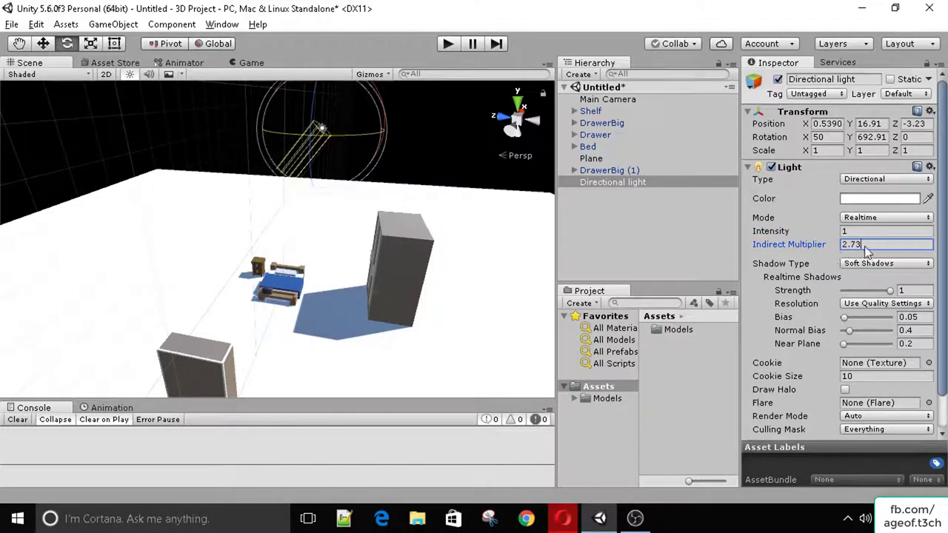
{"action": "left_click", "coordinate": [862, 250]}
{"action": "type", "text": "1"}
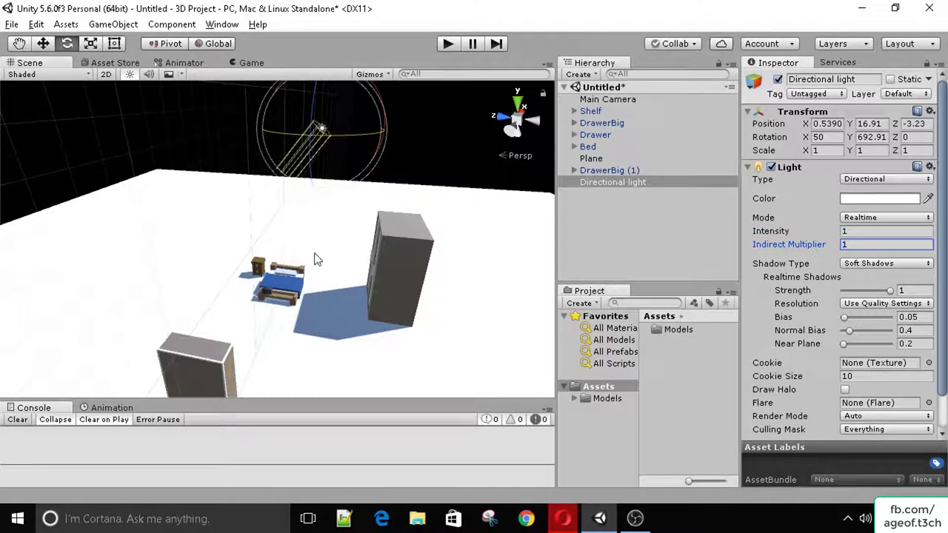
{"action": "left_click_drag", "start_coordinate": [314, 260], "coordinate": [326, 300], "text": "alt"}
Compare No Shadows and Hard Shadows on the light, then return it to Soft Shadows
{"action": "left_click", "coordinate": [862, 263]}
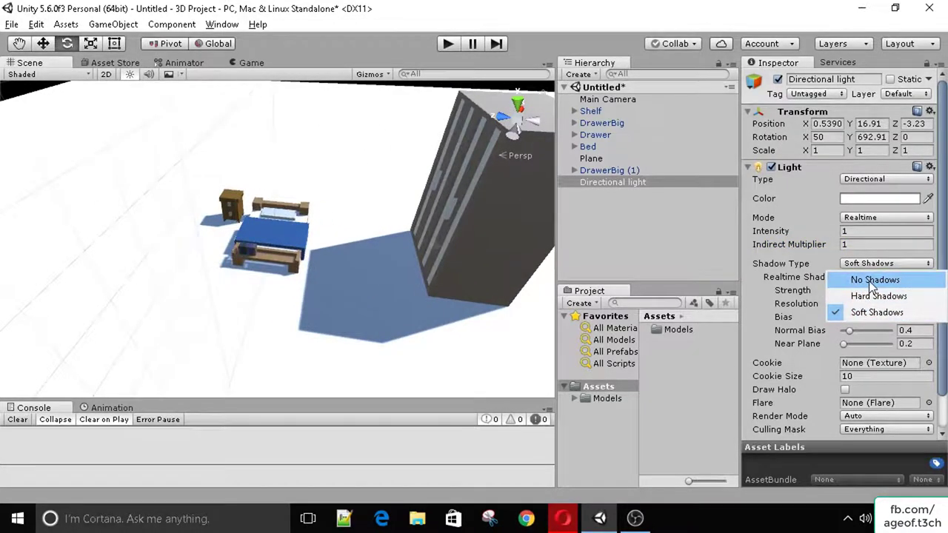
{"action": "left_click", "coordinate": [872, 282]}
{"action": "left_click_drag", "start_coordinate": [462, 252], "coordinate": [252, 255], "text": "alt"}
{"action": "left_click", "coordinate": [874, 263]}
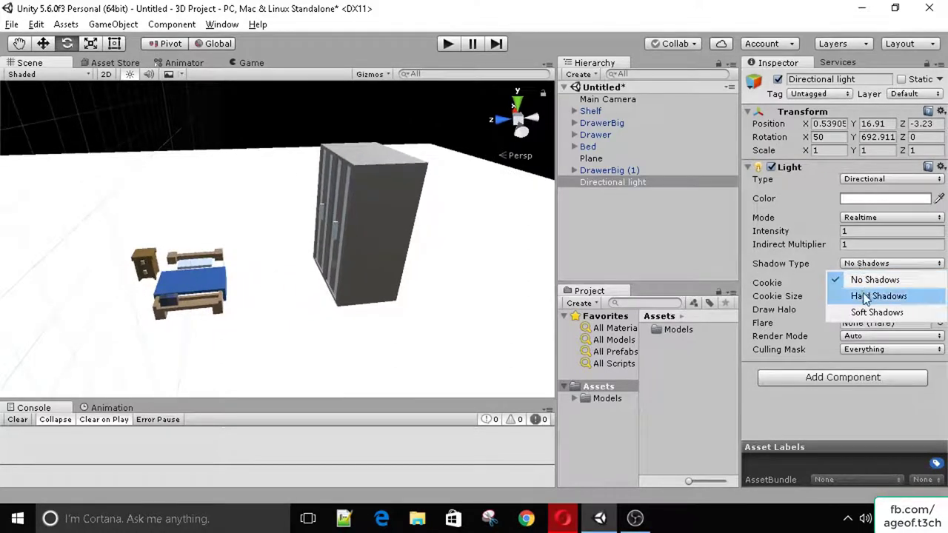
{"action": "left_click", "coordinate": [862, 294]}
{"action": "scroll", "coordinate": [338, 277], "scroll_direction": "up", "scroll_amount": 3}
{"action": "left_click_drag", "start_coordinate": [338, 277], "coordinate": [302, 319], "text": "alt"}
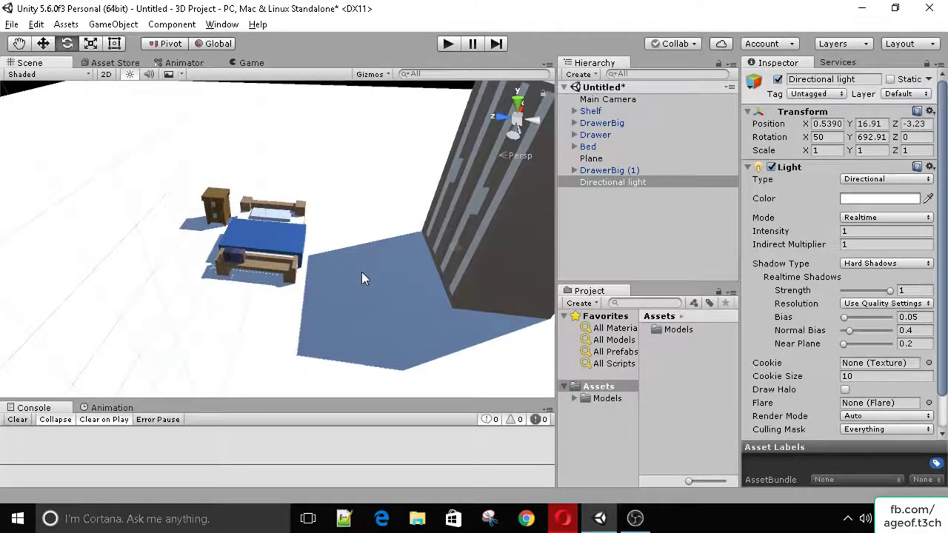
{"action": "left_click", "coordinate": [878, 263]}
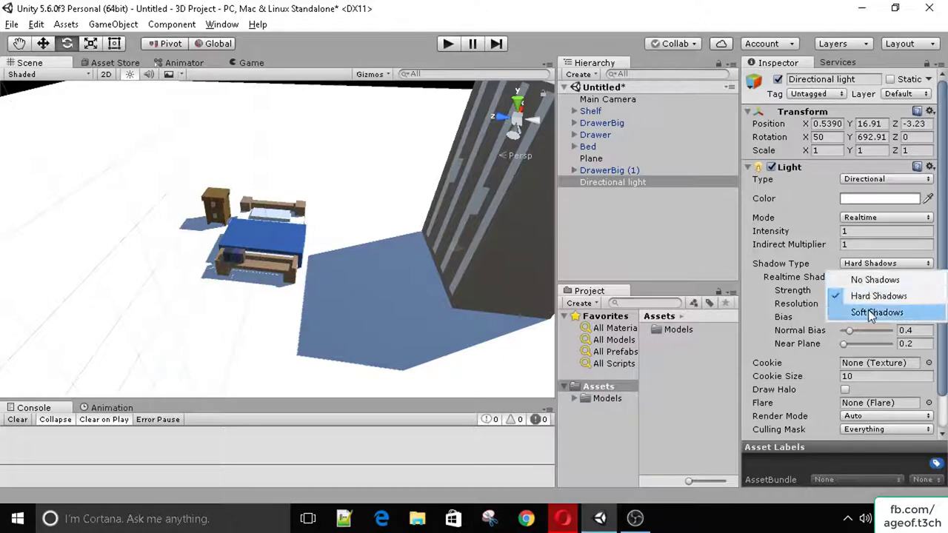
{"action": "left_click", "coordinate": [868, 311]}
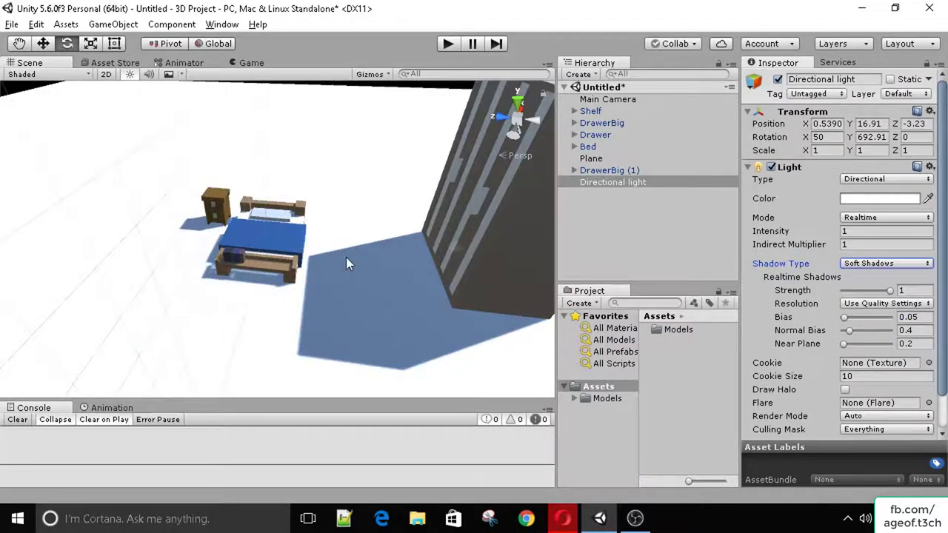
Test shadow Strength at 0.28, keep it at 1, and set Shadow Bias to 0
{"action": "left_click_drag", "start_coordinate": [346, 257], "coordinate": [239, 250], "text": "alt"}
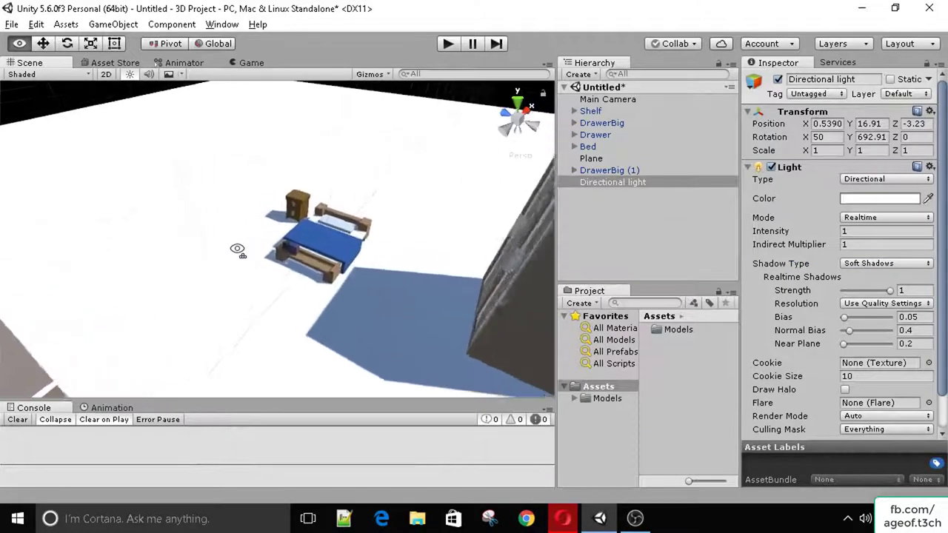
{"action": "scroll", "coordinate": [254, 247], "scroll_direction": "up", "scroll_amount": 3}
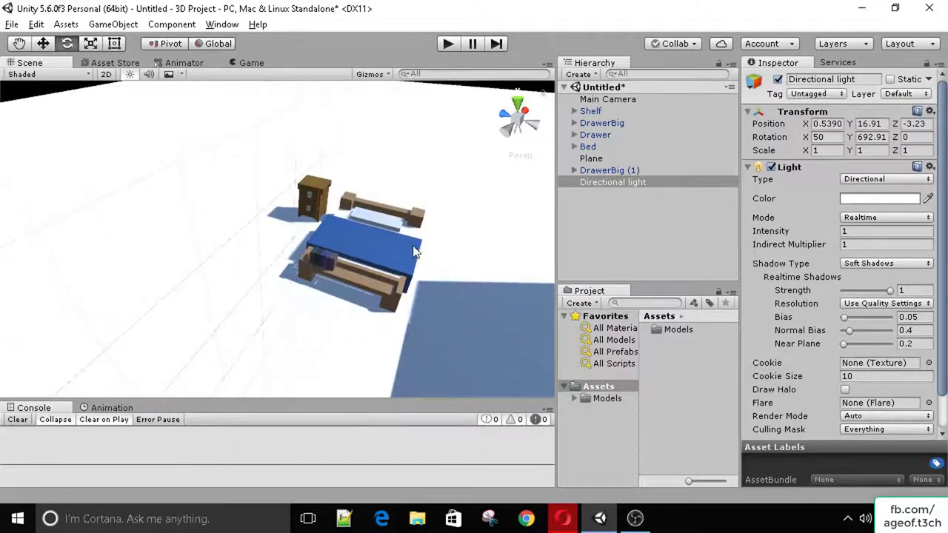
{"action": "scroll", "coordinate": [415, 252], "scroll_direction": "down", "scroll_amount": 4}
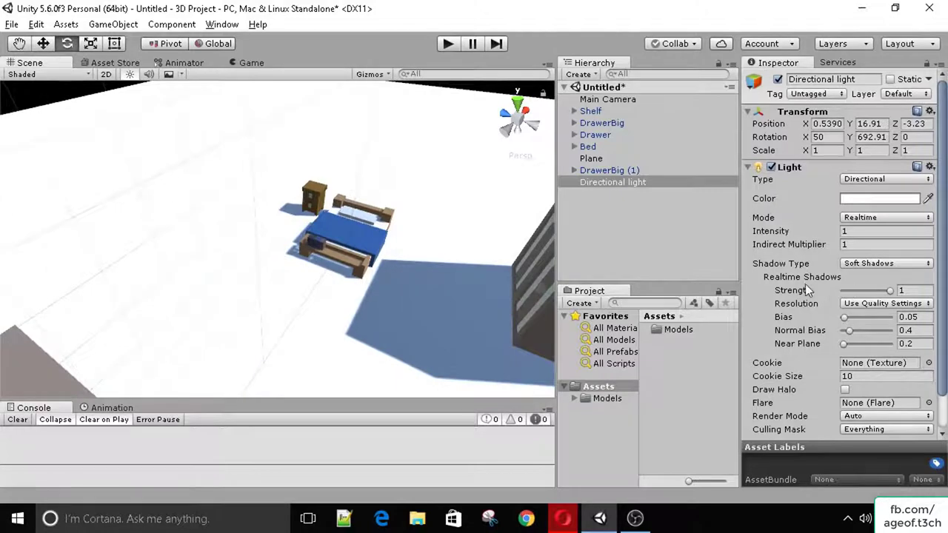
{"action": "scroll", "coordinate": [807, 285], "scroll_direction": "down", "scroll_amount": 2}
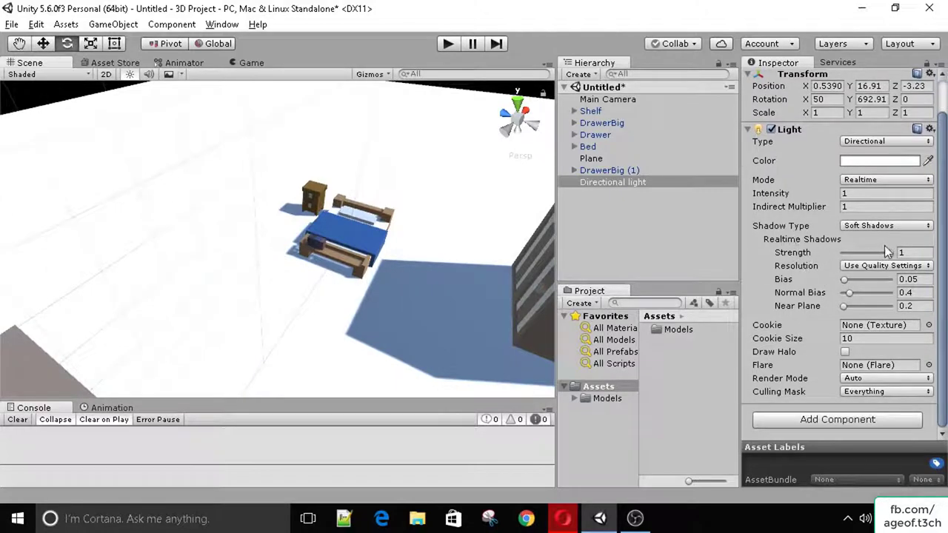
{"action": "mouse_move", "coordinate": [893, 255]}
{"action": "left_mouse_down"}
{"action": "mouse_move", "coordinate": [855, 255]}
{"action": "mouse_move", "coordinate": [909, 256]}
{"action": "left_mouse_up"}
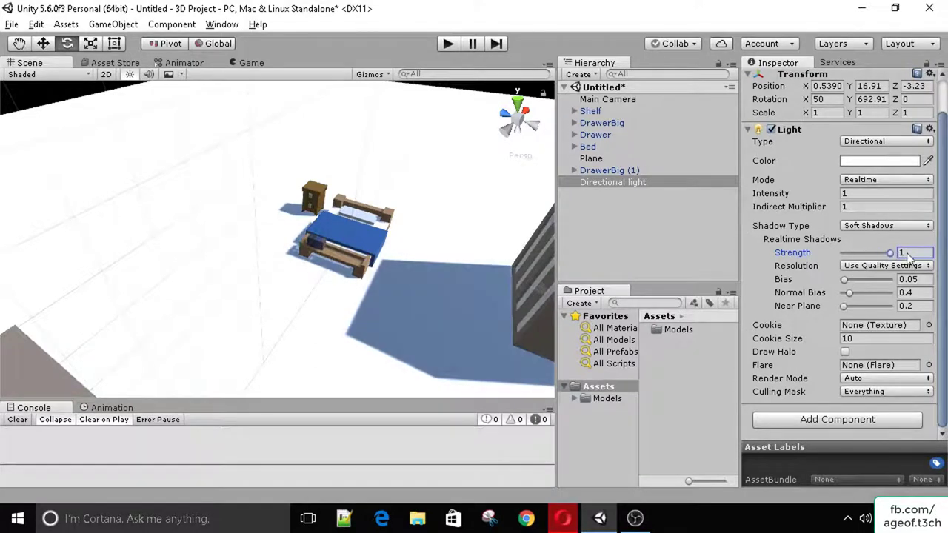
{"action": "mouse_move", "coordinate": [847, 281]}
{"action": "left_mouse_down"}
{"action": "mouse_move", "coordinate": [872, 286]}
{"action": "mouse_move", "coordinate": [852, 287]}
{"action": "left_mouse_up"}
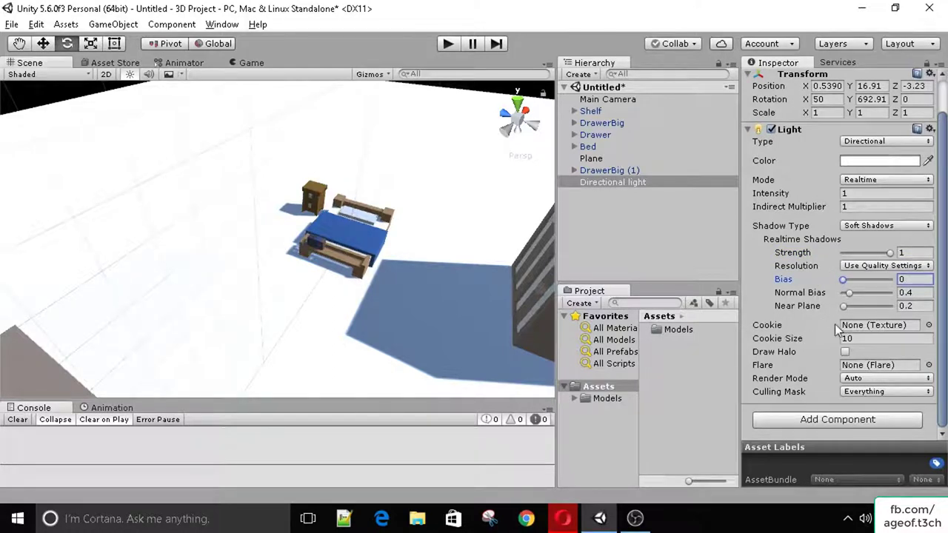
{"action": "left_click", "coordinate": [928, 325]}
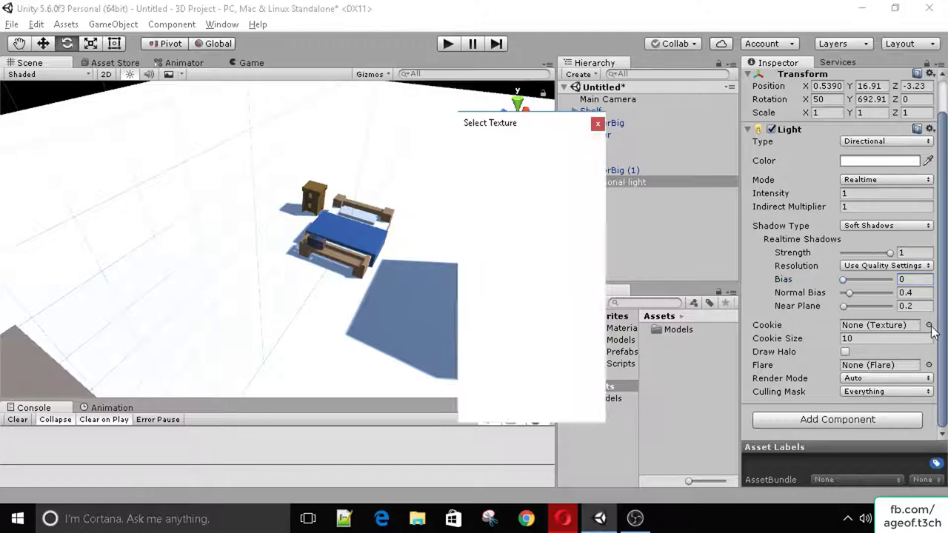
{"action": "left_click", "coordinate": [541, 244]}
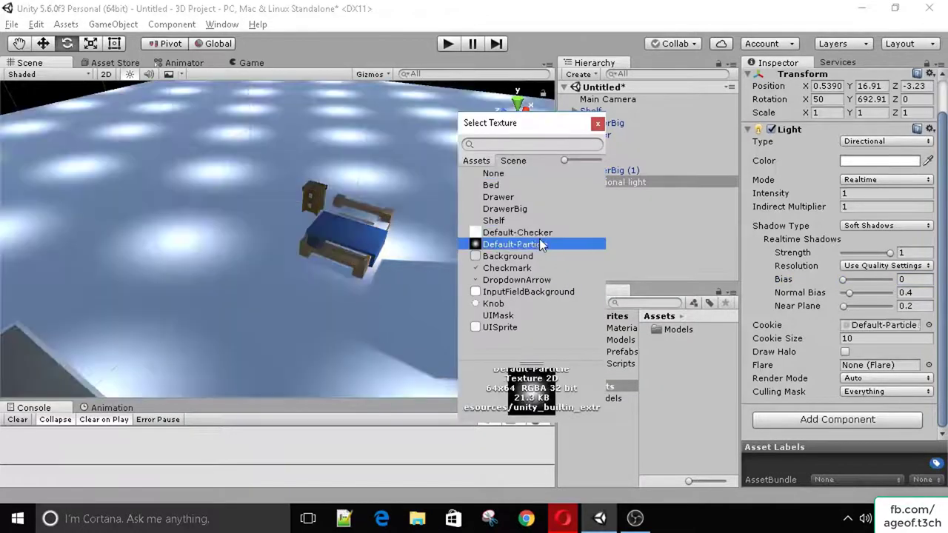
{"action": "left_click", "coordinate": [505, 211]}
{"action": "left_click", "coordinate": [509, 245]}
{"action": "left_click", "coordinate": [537, 257]}
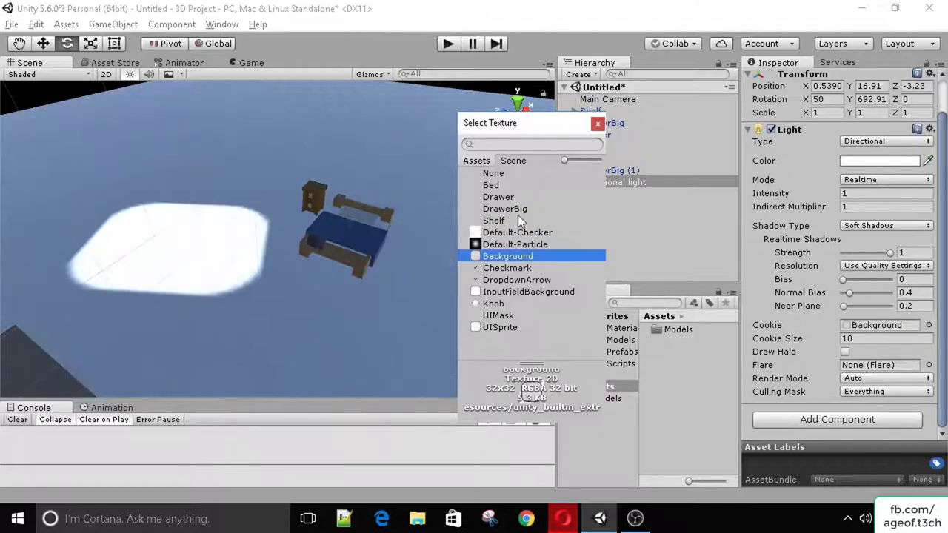
{"action": "left_click", "coordinate": [525, 172]}
{"action": "left_click", "coordinate": [597, 123]}
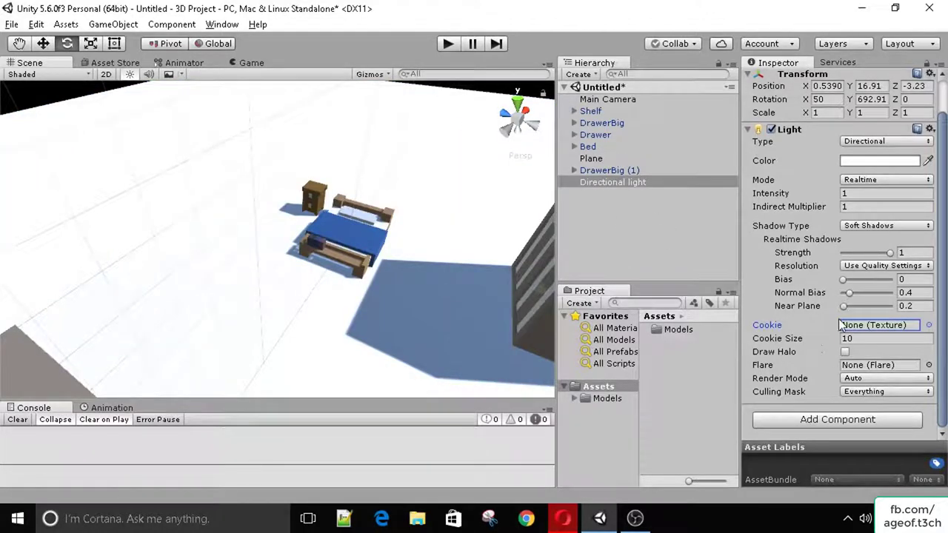
{"action": "mouse_move", "coordinate": [791, 326]}
{"action": "scroll", "coordinate": [782, 376], "scroll_direction": "up", "scroll_amount": 2}
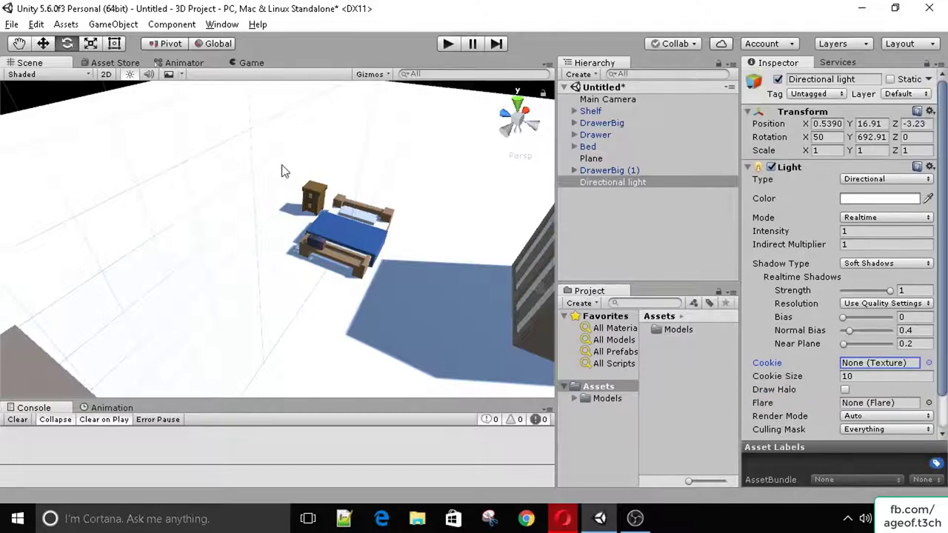
Change the light to Spot and rotate it to X 81.401 so the cone points down
{"action": "left_click_drag", "start_coordinate": [348, 189], "coordinate": [353, 158], "text": "alt"}
{"action": "left_click", "coordinate": [868, 184]}
{"action": "left_click", "coordinate": [853, 193]}
{"action": "left_click_drag", "start_coordinate": [396, 234], "coordinate": [308, 281], "text": "alt"}
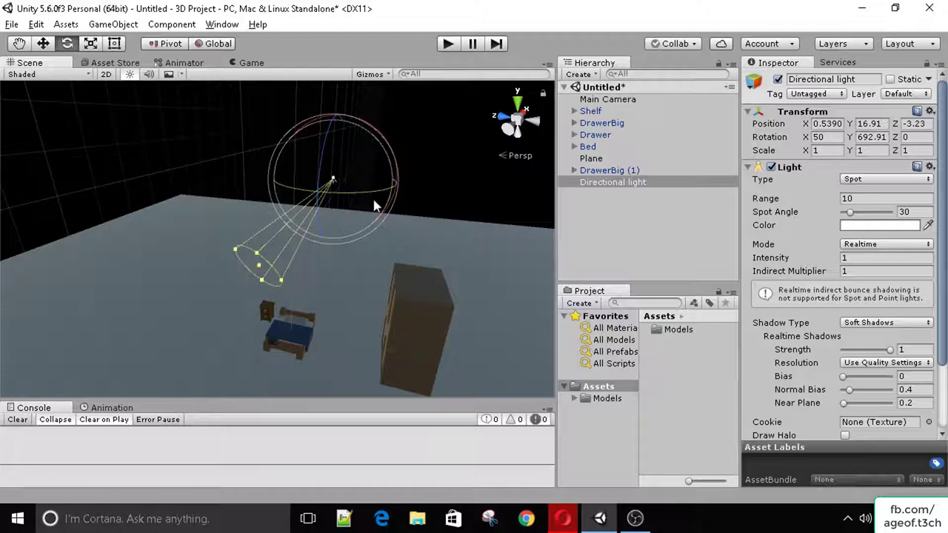
{"action": "left_click_drag", "start_coordinate": [377, 205], "coordinate": [227, 253]}
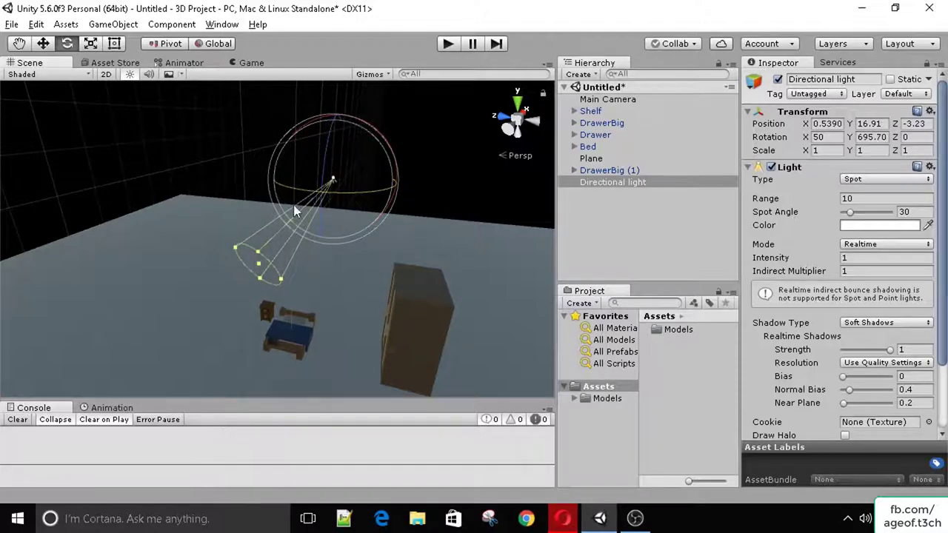
{"action": "left_click_drag", "start_coordinate": [294, 208], "coordinate": [379, 260]}
Lower the spot light over the bed and widen its Spot Angle to about 86.92
{"action": "key", "text": "w"}
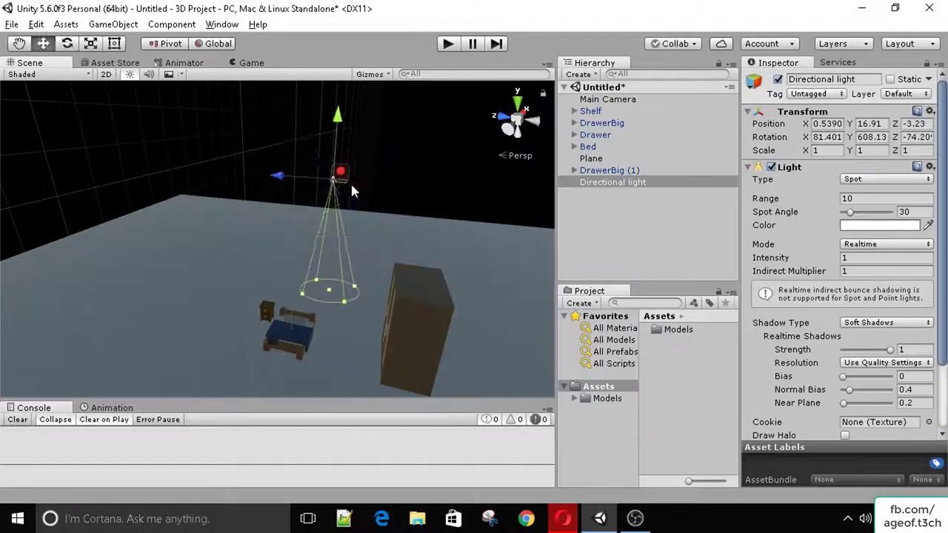
{"action": "left_click_drag", "start_coordinate": [287, 175], "coordinate": [254, 175]}
{"action": "left_click_drag", "start_coordinate": [296, 138], "coordinate": [333, 248]}
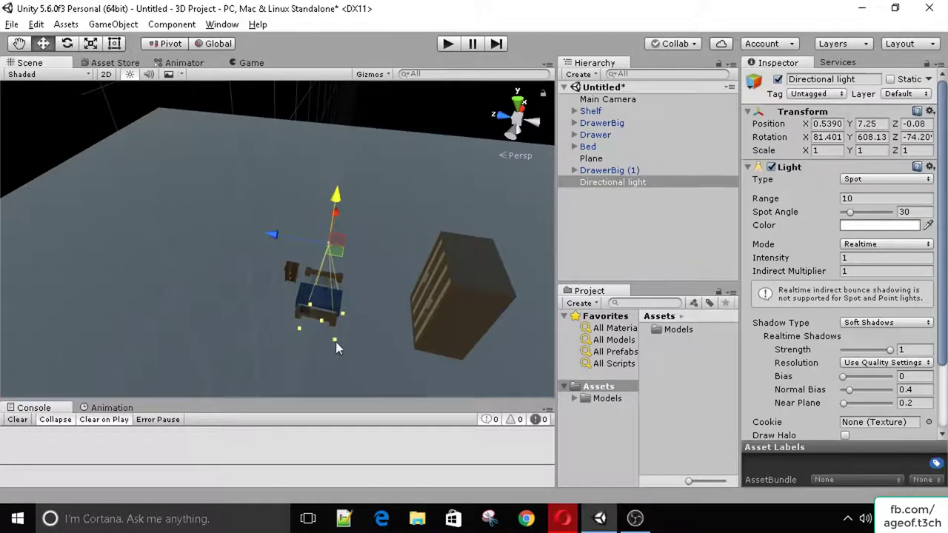
{"action": "mouse_move", "coordinate": [336, 341]}
{"action": "left_mouse_down"}
{"action": "mouse_move", "coordinate": [383, 384]}
{"action": "mouse_move", "coordinate": [346, 252]}
{"action": "mouse_move", "coordinate": [342, 316]}
{"action": "mouse_move", "coordinate": [292, 342]}
{"action": "mouse_move", "coordinate": [286, 332]}
{"action": "mouse_move", "coordinate": [330, 337]}
{"action": "mouse_move", "coordinate": [345, 324]}
{"action": "mouse_move", "coordinate": [345, 345]}
{"action": "left_mouse_up"}
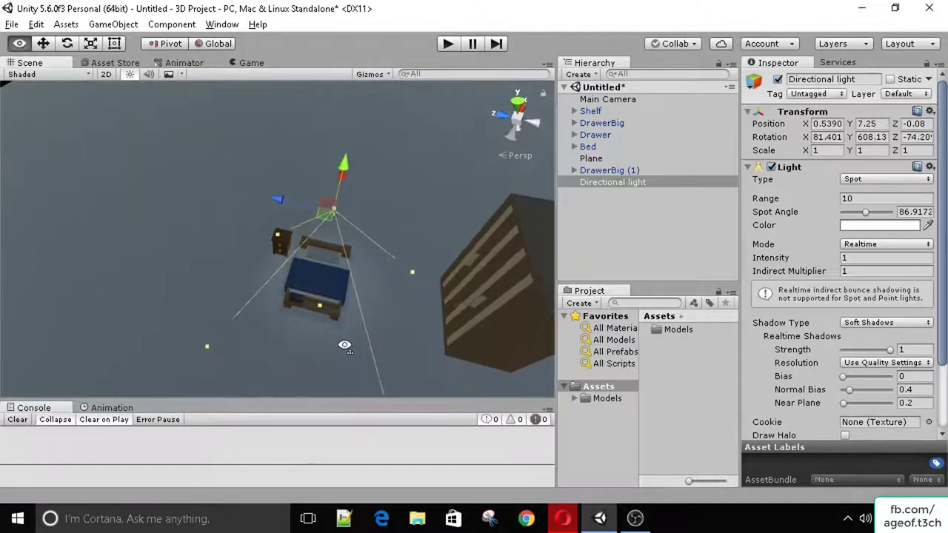
{"action": "double_click", "coordinate": [606, 182]}
{"action": "left_click_drag", "start_coordinate": [284, 290], "coordinate": [310, 290], "text": "alt"}
{"action": "left_click_drag", "start_coordinate": [281, 246], "coordinate": [292, 281], "text": "alt"}
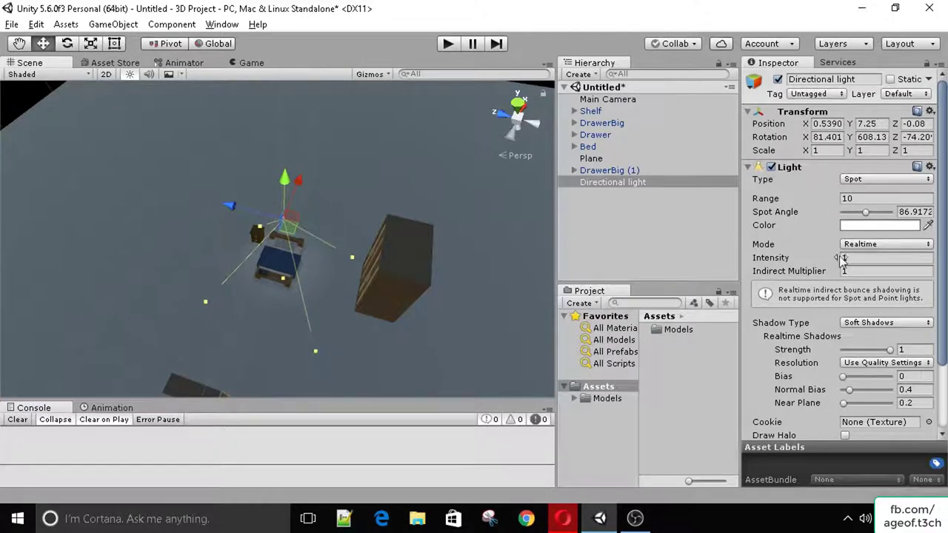
Raise the spot light's Intensity to about 5.86
{"action": "left_click_drag", "start_coordinate": [839, 261], "coordinate": [944, 263]}
{"action": "left_click_drag", "start_coordinate": [82, 275], "coordinate": [928, 255], "text": "alt"}
{"action": "left_click_drag", "start_coordinate": [559, 167], "coordinate": [344, 181], "text": "alt"}
{"action": "left_click", "coordinate": [225, 240]}
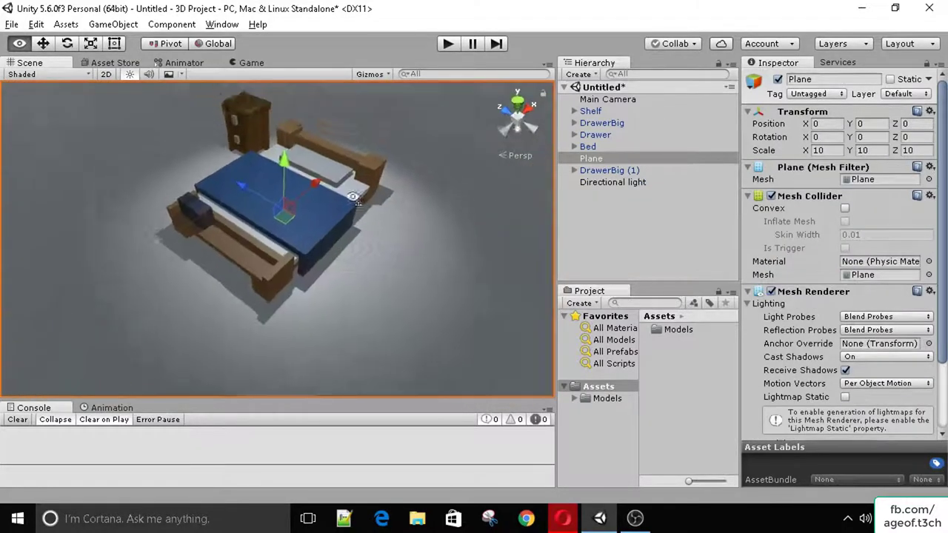
Select the Directional light and toggle its Shadow Type off and back to Soft Shadows
{"action": "scroll", "coordinate": [343, 181], "scroll_direction": "down", "scroll_amount": 8}
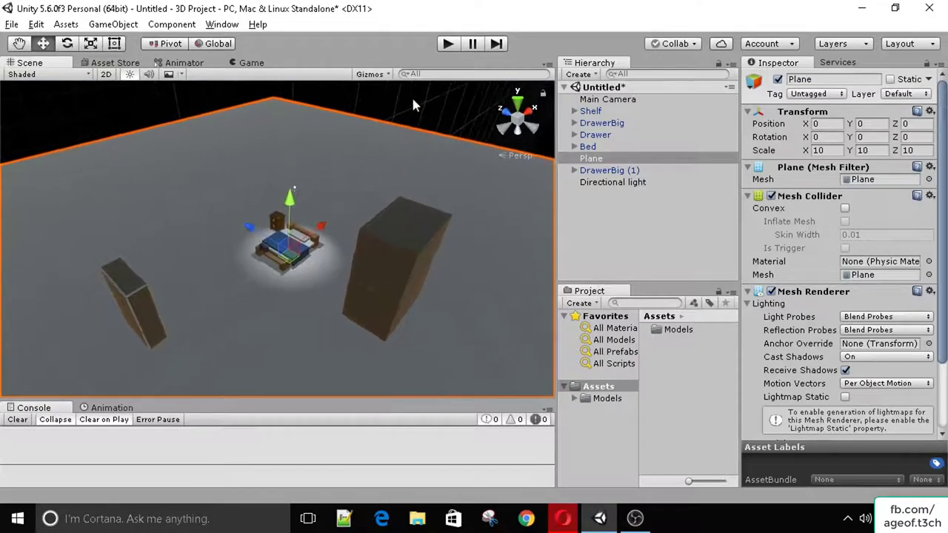
{"action": "left_click", "coordinate": [413, 103]}
{"action": "left_click", "coordinate": [625, 183]}
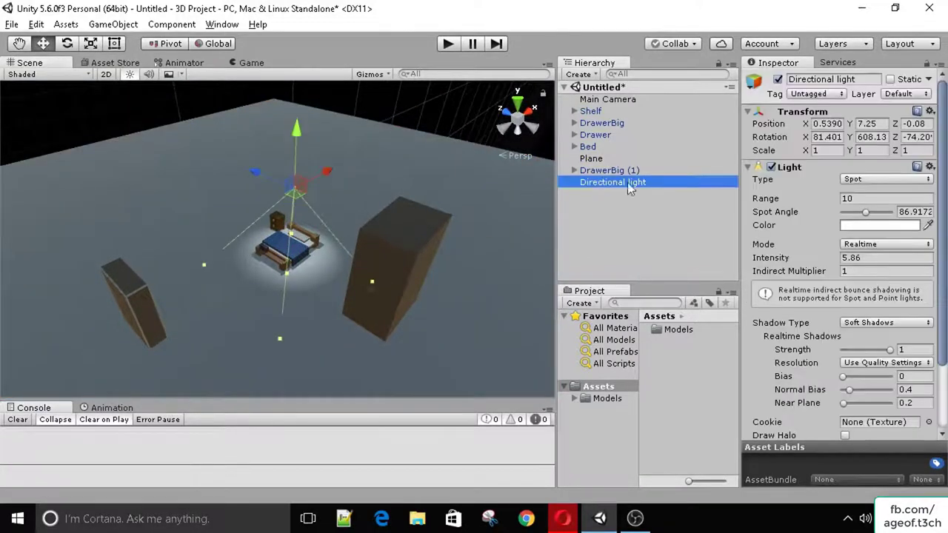
{"action": "scroll", "coordinate": [821, 311], "scroll_direction": "down", "scroll_amount": 3}
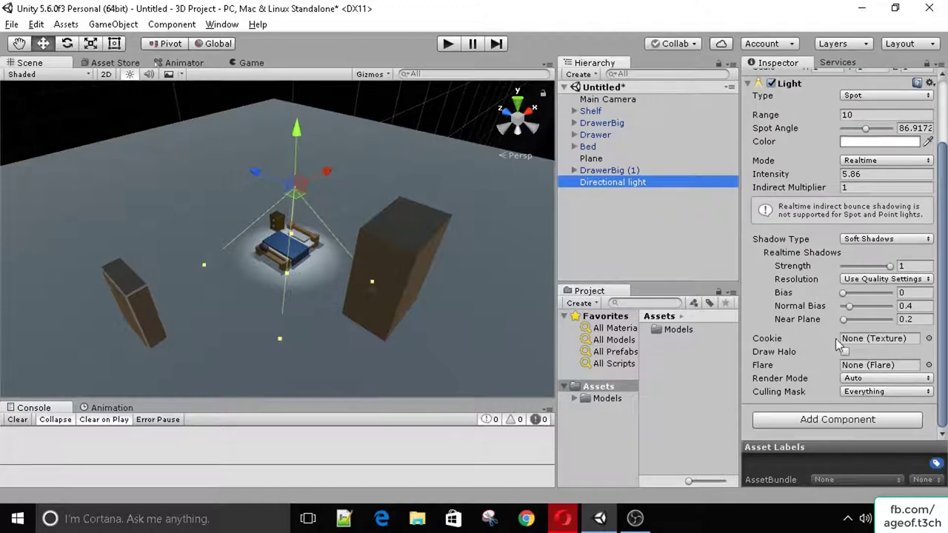
{"action": "scroll", "coordinate": [838, 344], "scroll_direction": "up", "scroll_amount": 2}
{"action": "scroll", "coordinate": [845, 320], "scroll_direction": "down", "scroll_amount": 2}
{"action": "left_click", "coordinate": [861, 240]}
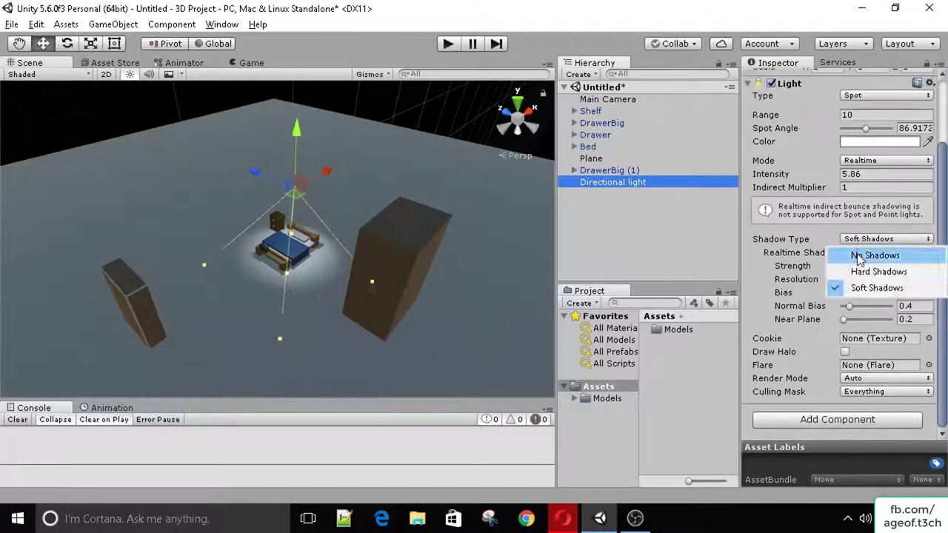
{"action": "left_click", "coordinate": [856, 254]}
{"action": "left_click", "coordinate": [866, 318]}
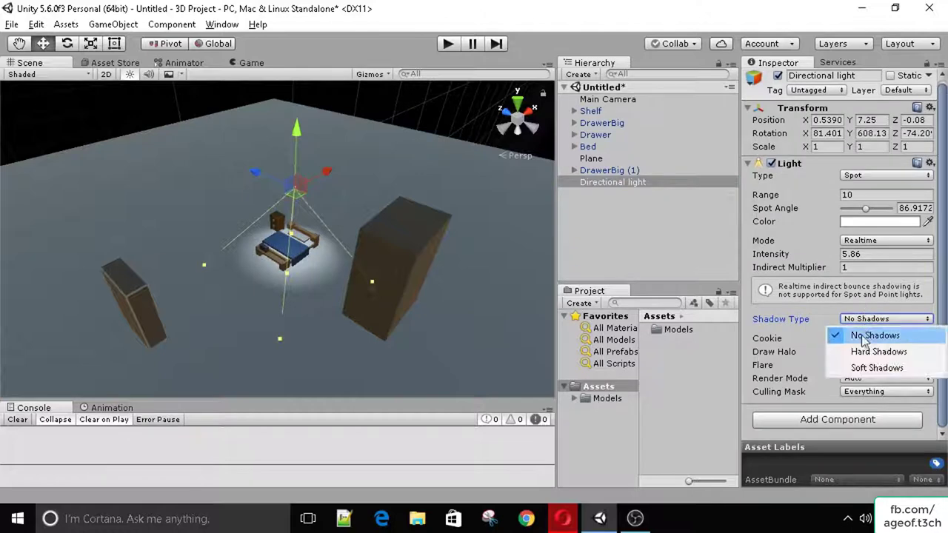
{"action": "left_click", "coordinate": [856, 366]}
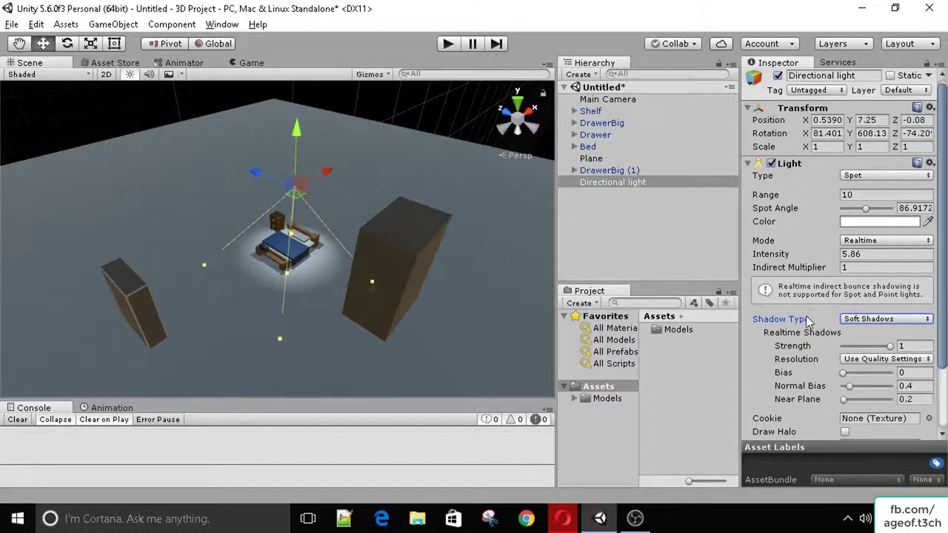
{"action": "scroll", "coordinate": [778, 308], "scroll_direction": "up", "scroll_amount": 1}
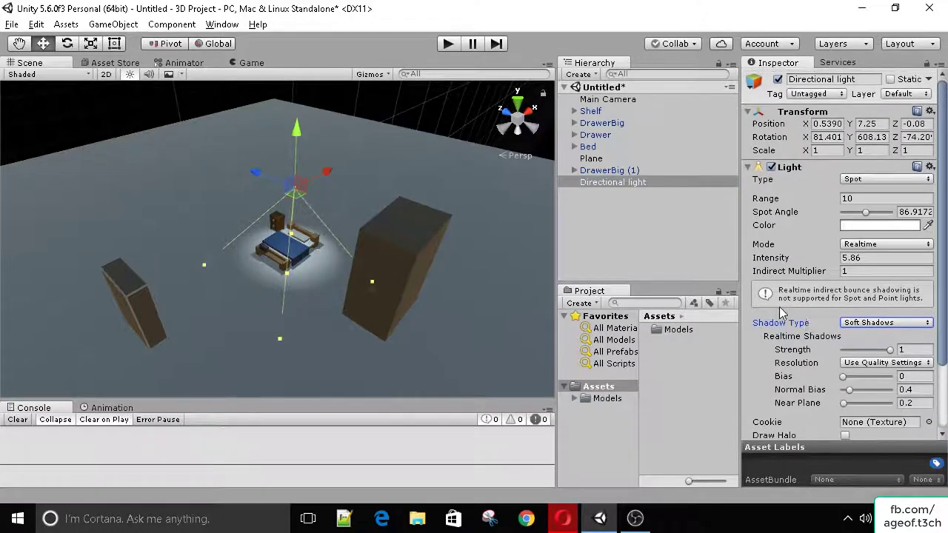
Set the light's Color to pale blue 90C3FFFF
{"action": "left_click", "coordinate": [862, 225]}
{"action": "left_click_drag", "start_coordinate": [742, 292], "coordinate": [670, 205]}
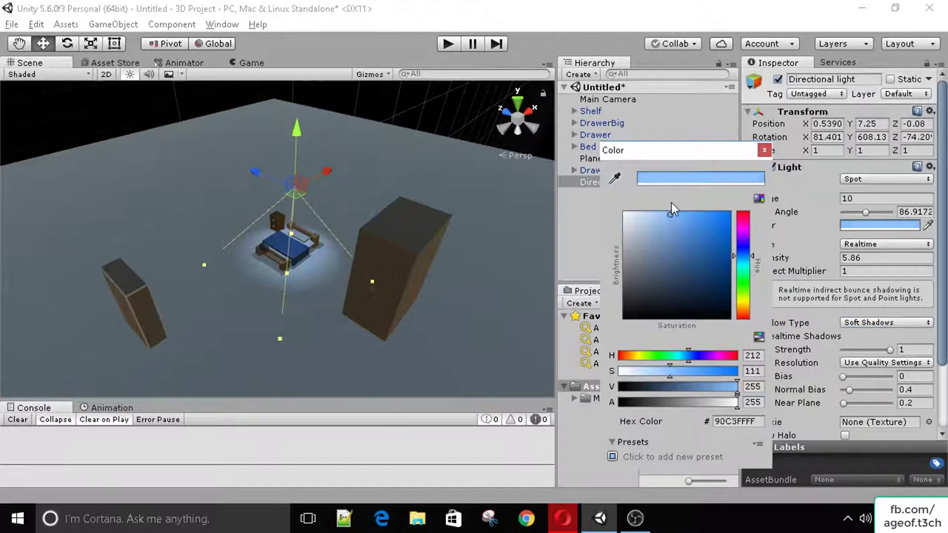
{"action": "left_click", "coordinate": [764, 150]}
{"action": "scroll", "coordinate": [333, 243], "scroll_direction": "up", "scroll_amount": 3}
{"action": "left_click_drag", "start_coordinate": [332, 243], "coordinate": [373, 241], "text": "alt"}
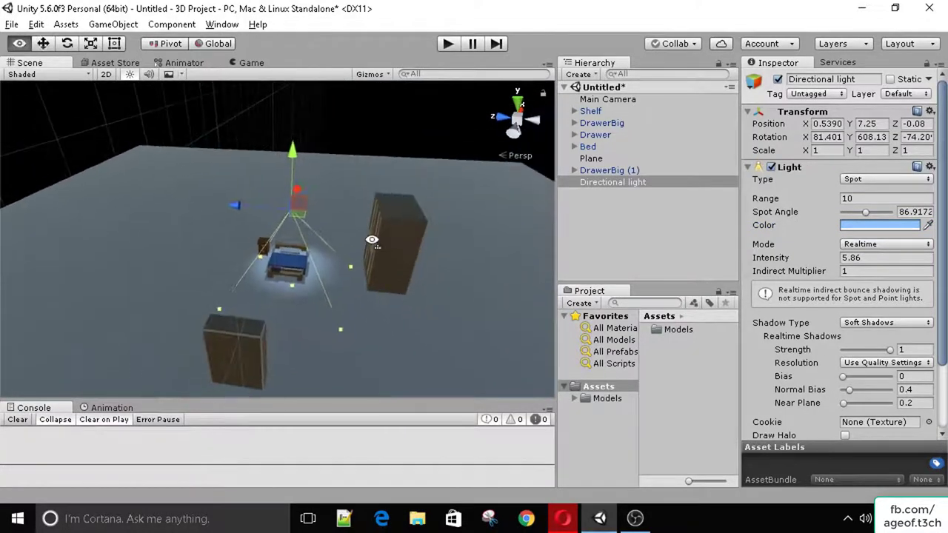
{"action": "left_click", "coordinate": [568, 184]}
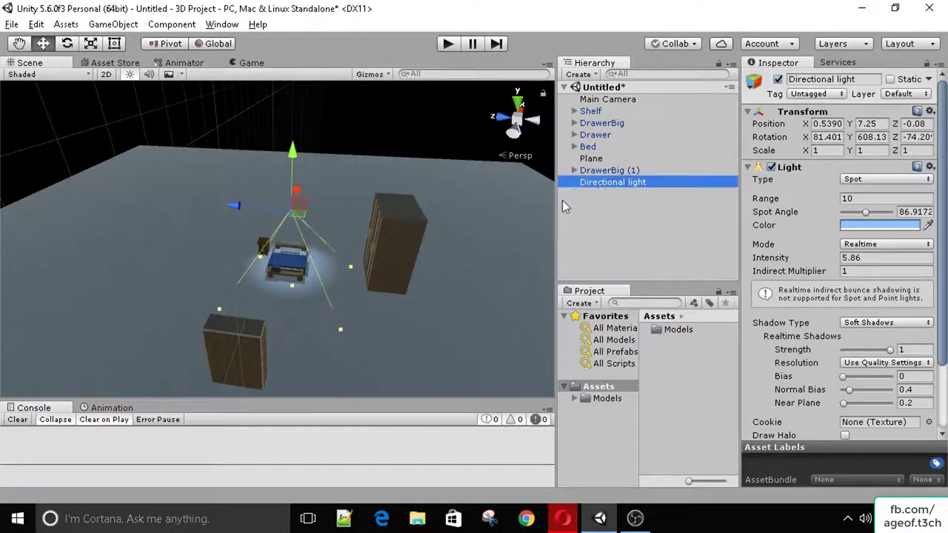
Create a new Point Light and drag it into the room
{"action": "left_click", "coordinate": [579, 75]}
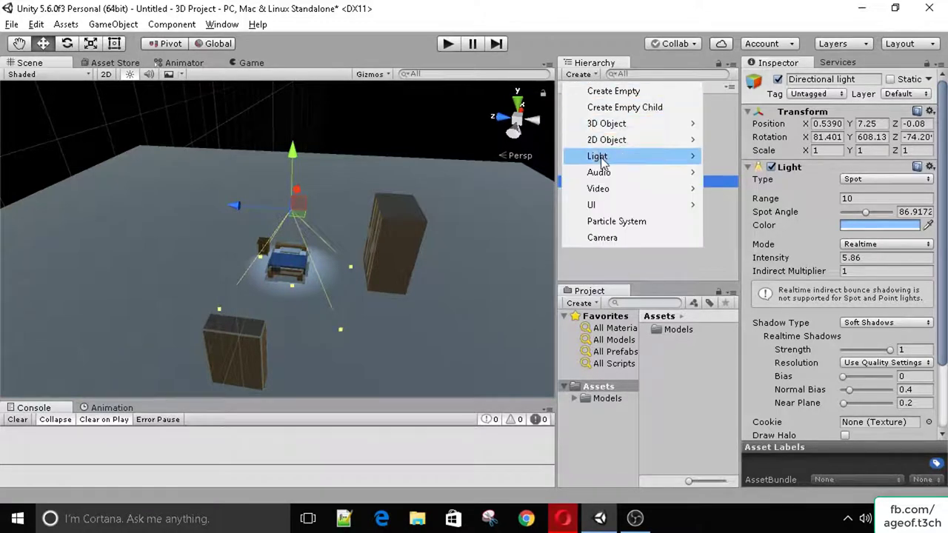
{"action": "mouse_move", "coordinate": [601, 163]}
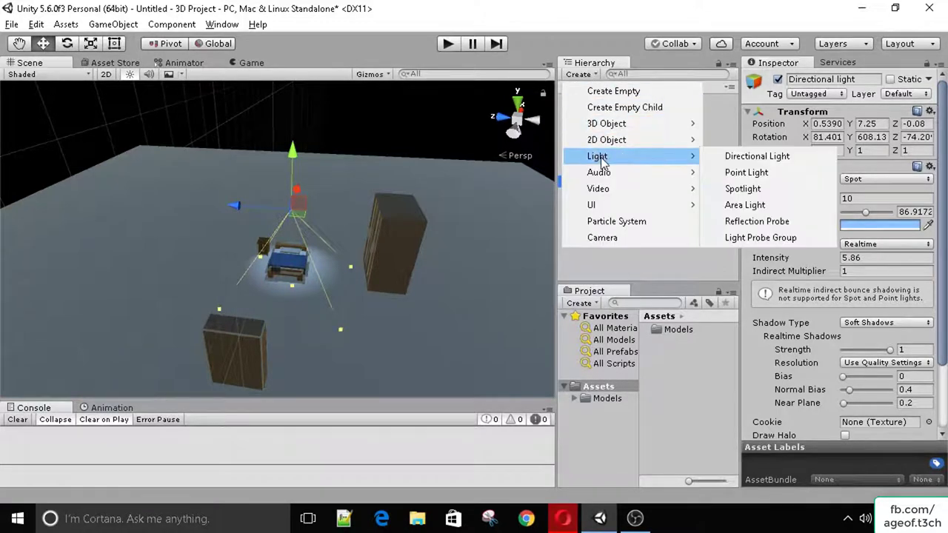
{"action": "left_click", "coordinate": [740, 172]}
{"action": "left_click_drag", "start_coordinate": [219, 237], "coordinate": [253, 93]}
{"action": "scroll", "coordinate": [230, 211], "scroll_direction": "up", "scroll_amount": 6}
{"action": "mouse_move", "coordinate": [218, 145]}
{"action": "left_mouse_down"}
{"action": "mouse_move", "coordinate": [208, 171]}
{"action": "mouse_move", "coordinate": [215, 148]}
{"action": "left_mouse_up"}
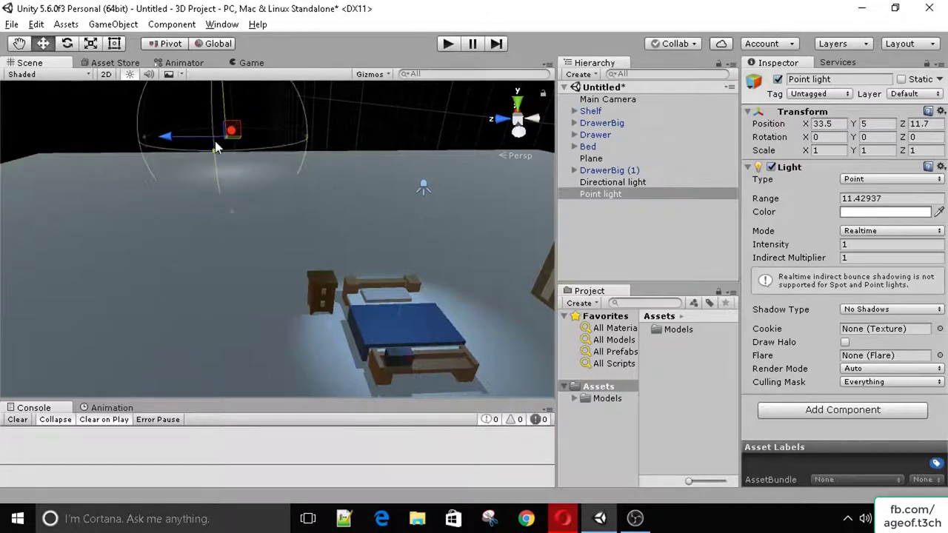
Zero the point light's position fields and move it near the bed
{"action": "double_click", "coordinate": [828, 123]}
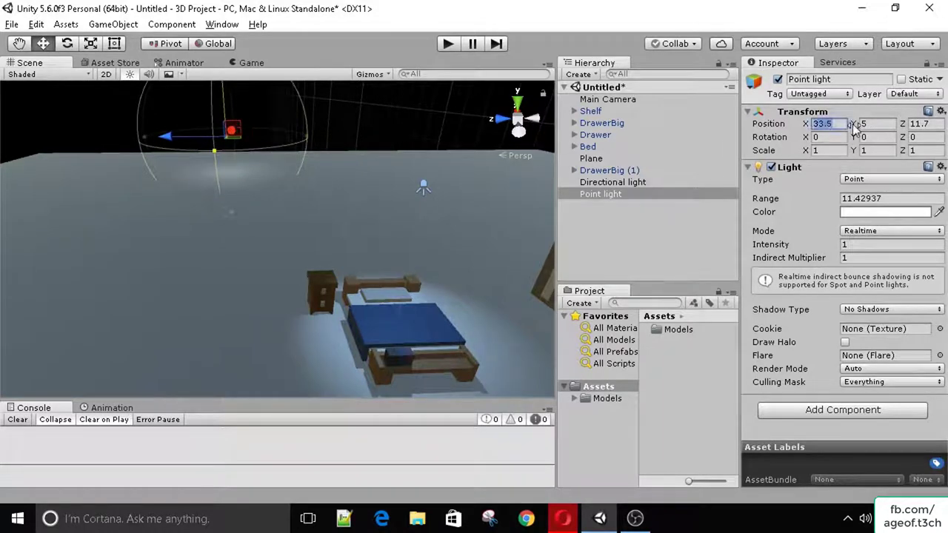
{"action": "type", "text": "0"}
{"action": "key", "text": "Tab"}
{"action": "type", "text": "0"}
{"action": "key", "text": "Tab"}
{"action": "type", "text": "0"}
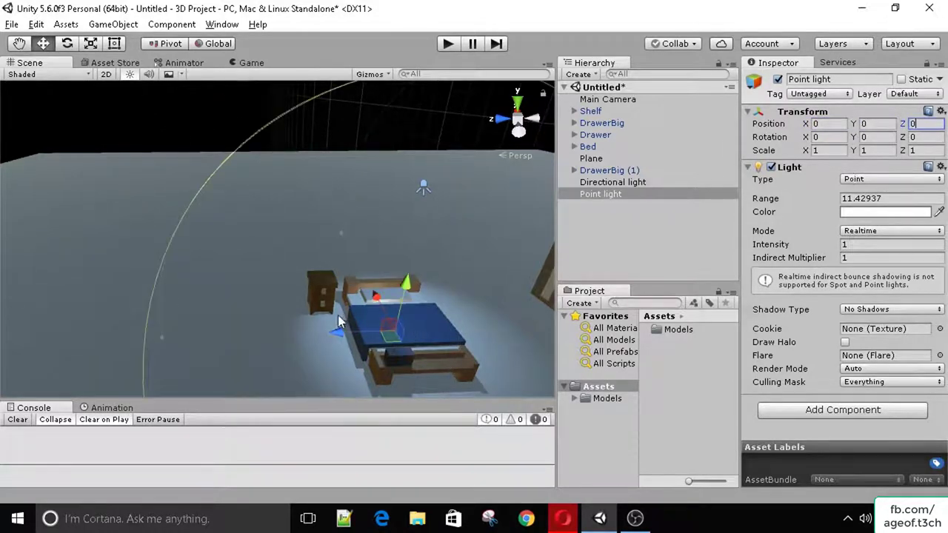
{"action": "left_click_drag", "start_coordinate": [337, 314], "coordinate": [264, 269]}
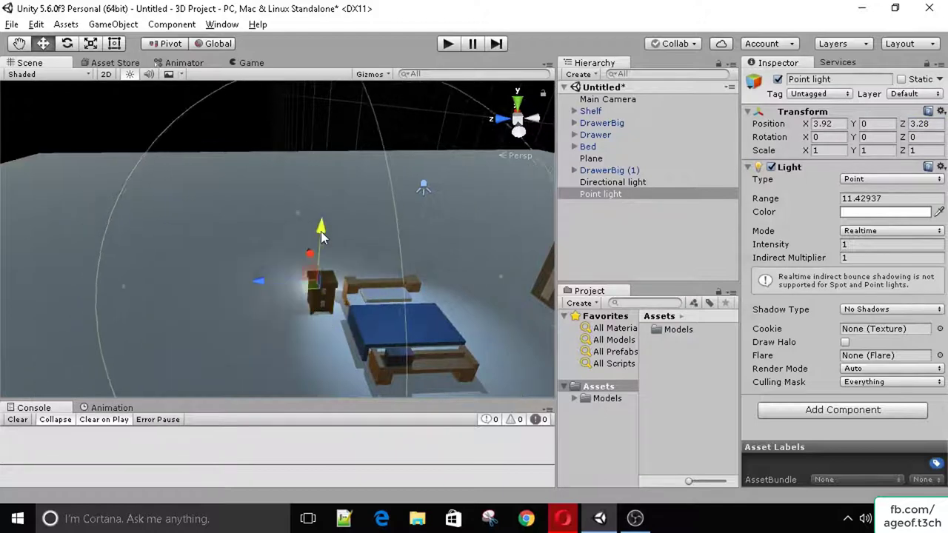
{"action": "left_click_drag", "start_coordinate": [321, 236], "coordinate": [333, 203]}
{"action": "left_click", "coordinate": [276, 245]}
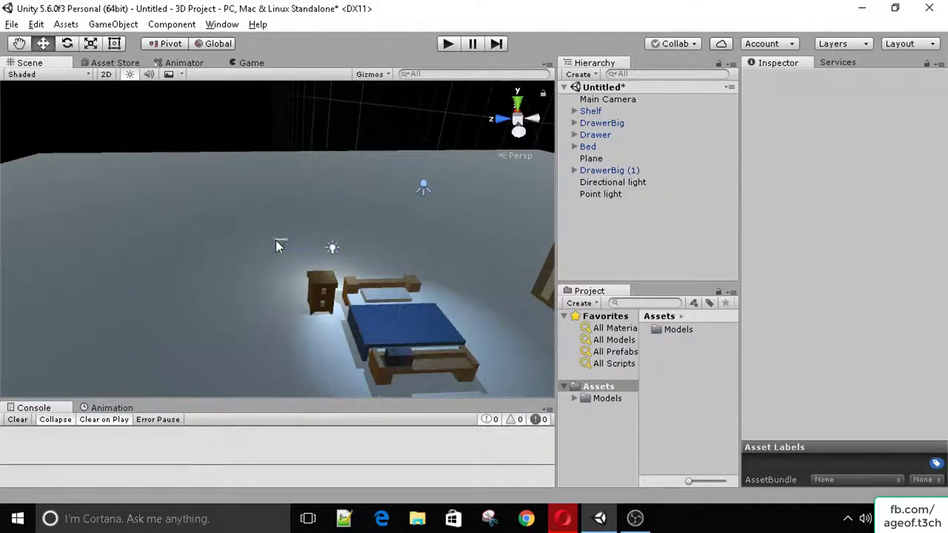
{"action": "left_click", "coordinate": [335, 249]}
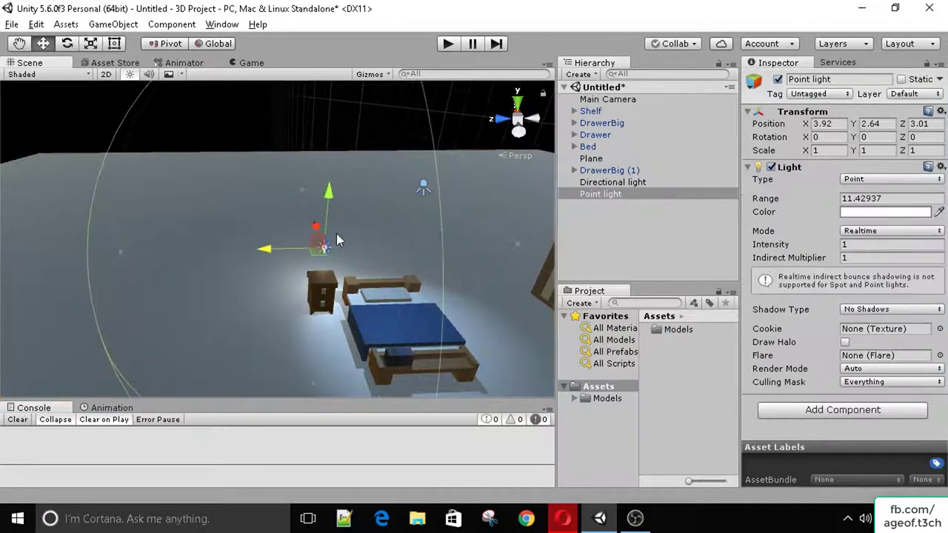
Set the point light's Range to 6.93 and Intensity to 2.82
{"action": "left_click_drag", "start_coordinate": [834, 200], "coordinate": [829, 205]}
{"action": "mouse_move", "coordinate": [841, 248]}
{"action": "left_mouse_down"}
{"action": "mouse_move", "coordinate": [852, 247]}
{"action": "mouse_move", "coordinate": [843, 251]}
{"action": "left_mouse_up"}
{"action": "left_click_drag", "start_coordinate": [425, 235], "coordinate": [518, 230], "text": "alt"}
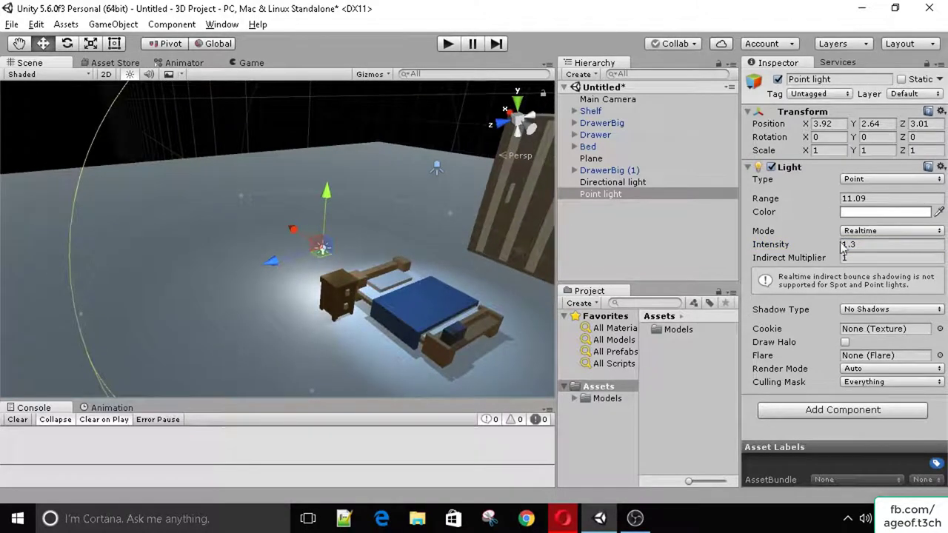
{"action": "left_click_drag", "start_coordinate": [829, 200], "coordinate": [739, 211]}
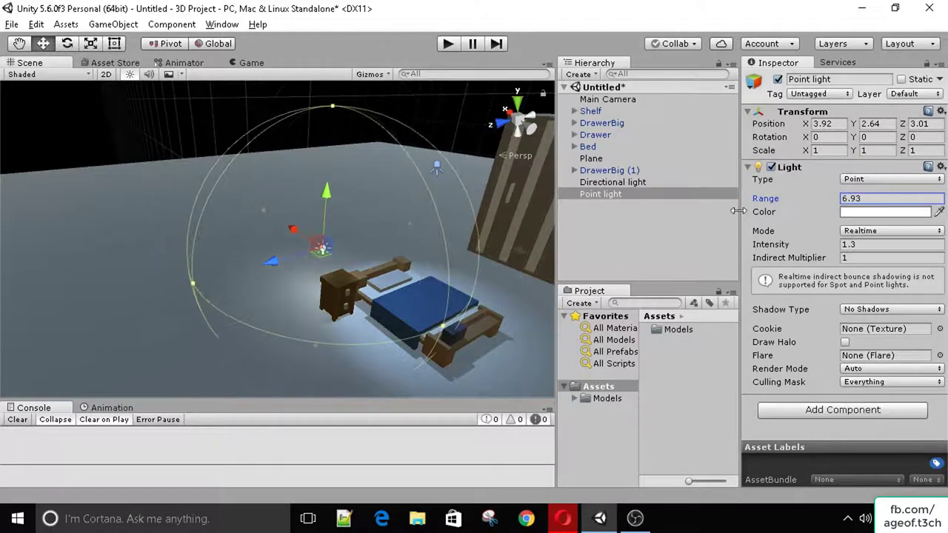
{"action": "left_click", "coordinate": [843, 244]}
{"action": "mouse_move", "coordinate": [770, 245]}
{"action": "left_mouse_down"}
{"action": "mouse_move", "coordinate": [877, 245]}
{"action": "mouse_move", "coordinate": [759, 249]}
{"action": "left_mouse_up"}
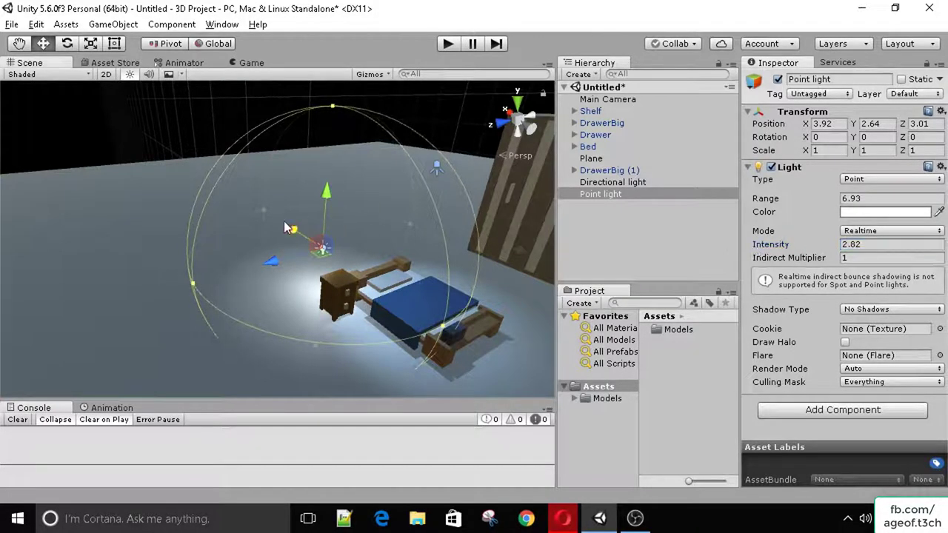
Reposition the point light beside the bed at 1.92, 3.64, 8.99
{"action": "left_click_drag", "start_coordinate": [287, 227], "coordinate": [304, 226]}
{"action": "left_click_drag", "start_coordinate": [348, 206], "coordinate": [356, 185]}
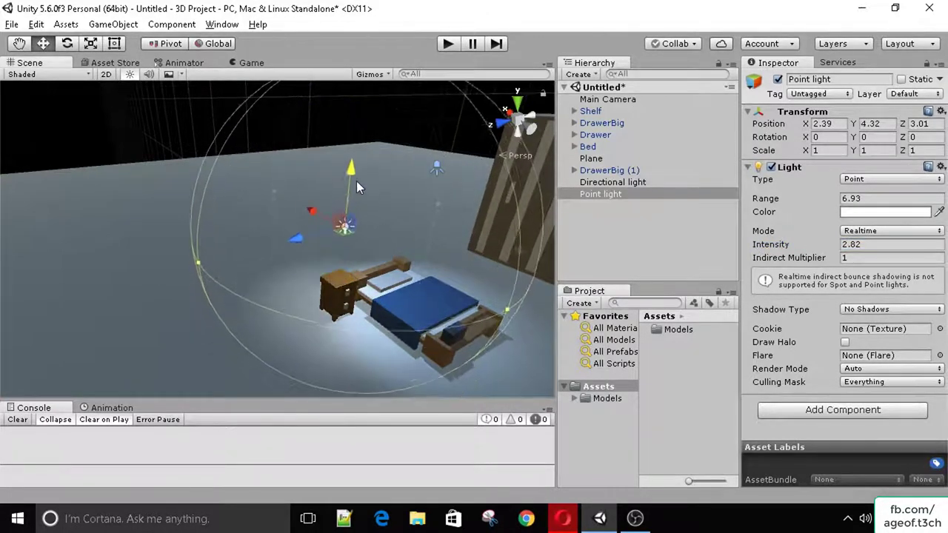
{"action": "left_click_drag", "start_coordinate": [342, 224], "coordinate": [273, 201]}
{"action": "left_click_drag", "start_coordinate": [225, 261], "coordinate": [215, 281]}
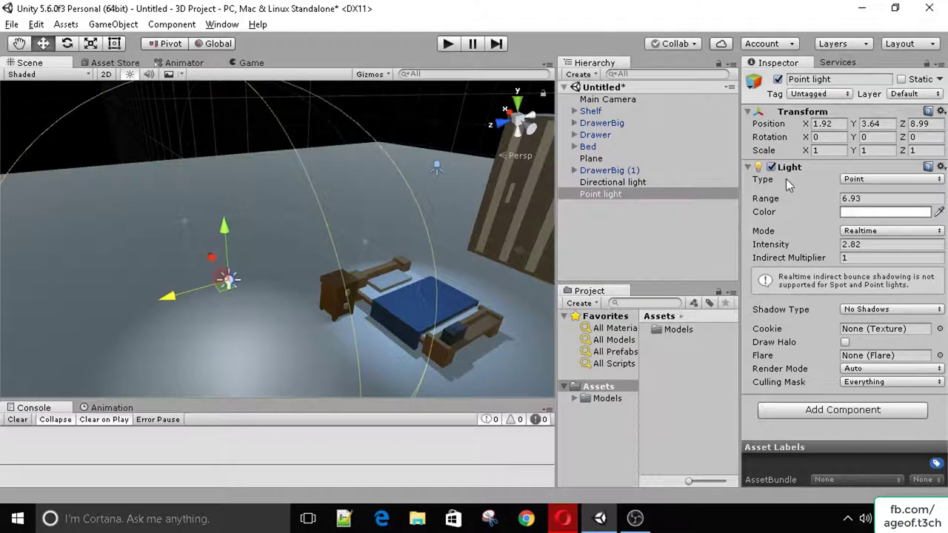
{"action": "left_click", "coordinate": [579, 74]}
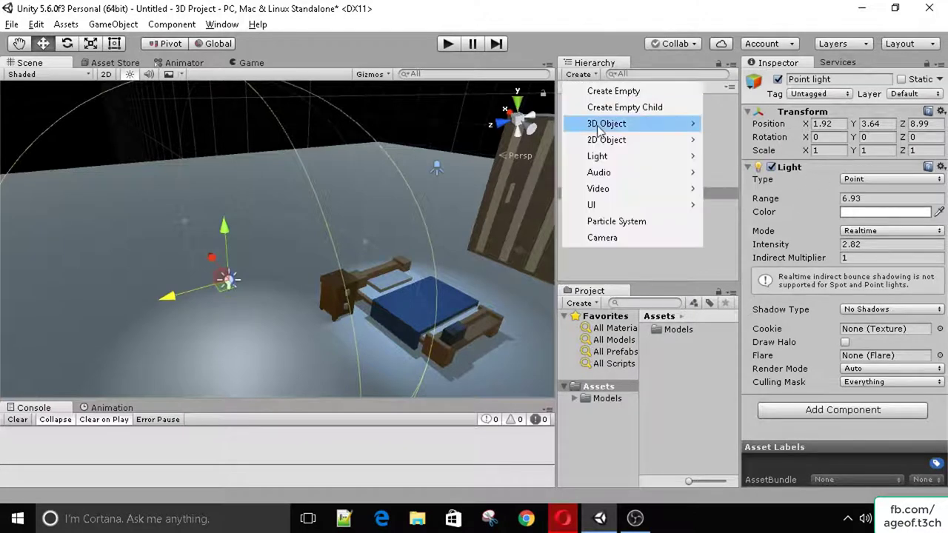
Make it an Area (baked only) light, 50 by 50, with Intensity 13.43
{"action": "left_click", "coordinate": [859, 180]}
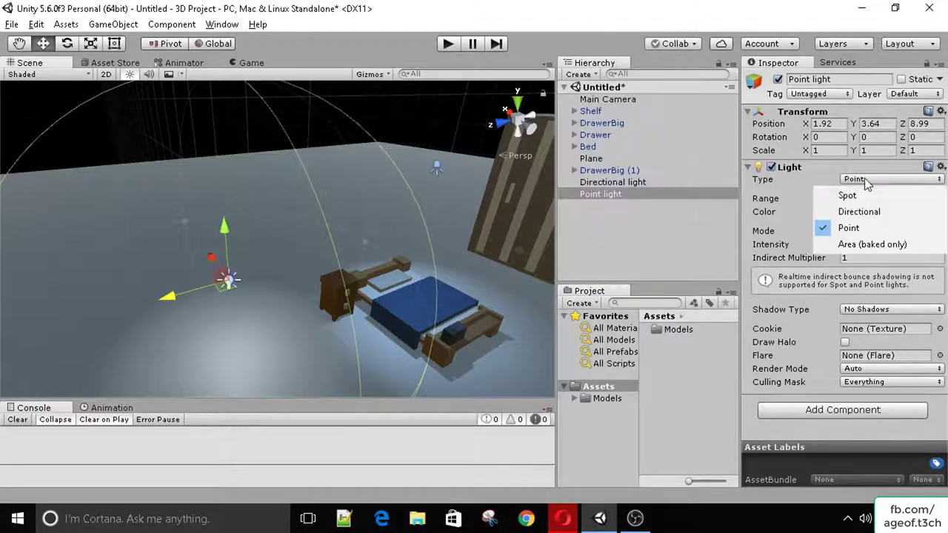
{"action": "left_click", "coordinate": [859, 244]}
{"action": "left_click_drag", "start_coordinate": [169, 296], "coordinate": [215, 283]}
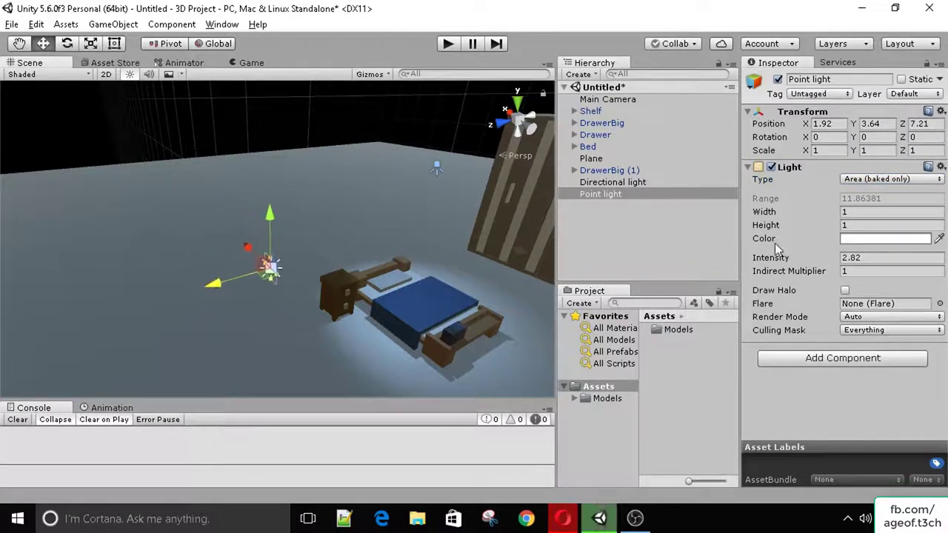
{"action": "double_click", "coordinate": [848, 212]}
{"action": "type", "text": "50"}
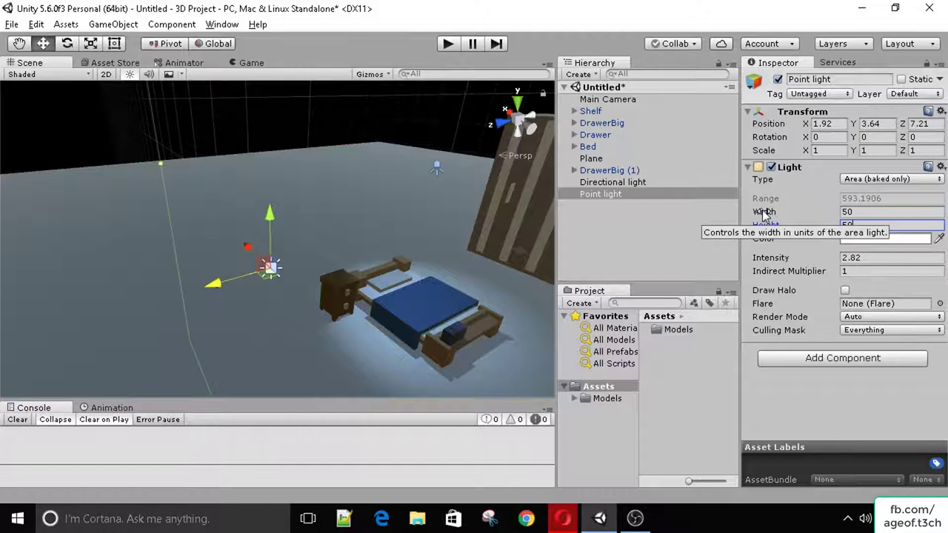
{"action": "key", "text": "Tab"}
{"action": "type", "text": "50"}
{"action": "scroll", "coordinate": [325, 215], "scroll_direction": "down", "scroll_amount": 5}
{"action": "left_click_drag", "start_coordinate": [331, 194], "coordinate": [292, 225], "text": "alt"}
{"action": "left_click", "coordinate": [851, 258]}
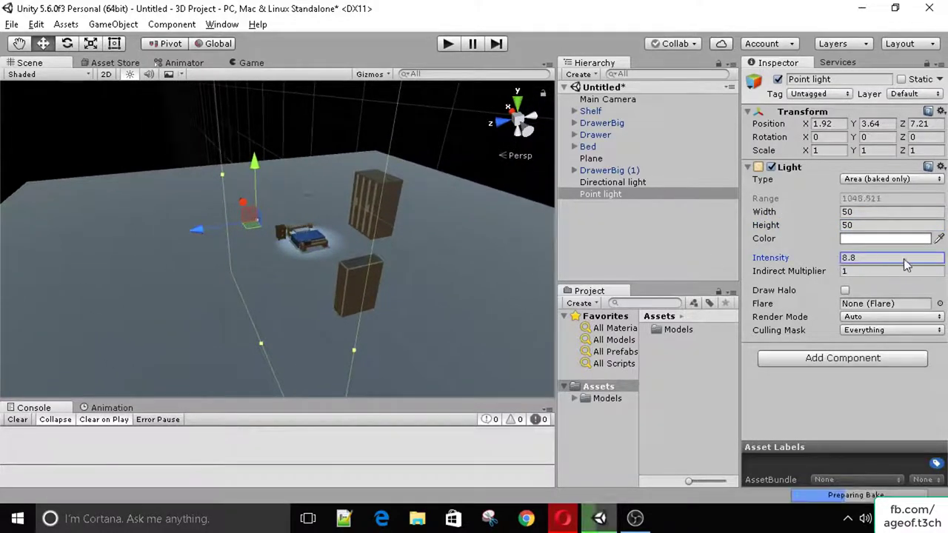
{"action": "type", "text": "13.43"}
Tilt the area light to about -93.7° X and lower it to 1.92, 1.4, 4.9
{"action": "left_click_drag", "start_coordinate": [196, 230], "coordinate": [176, 219]}
{"action": "key", "text": "e"}
{"action": "left_click_drag", "start_coordinate": [234, 182], "coordinate": [404, 250]}
{"action": "key", "text": "w"}
{"action": "left_click_drag", "start_coordinate": [226, 170], "coordinate": [200, 221]}
{"action": "key", "text": "e"}
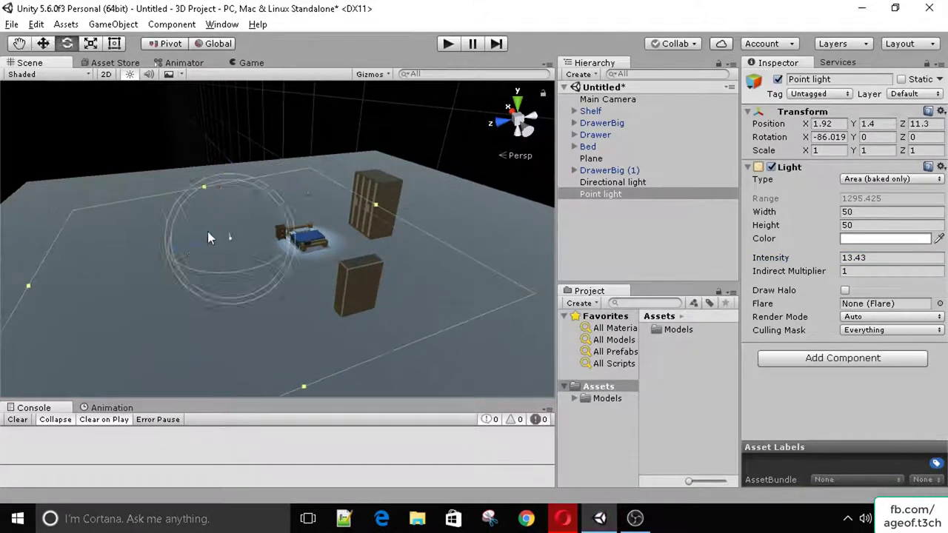
{"action": "left_click_drag", "start_coordinate": [264, 201], "coordinate": [281, 200]}
{"action": "key", "text": "w"}
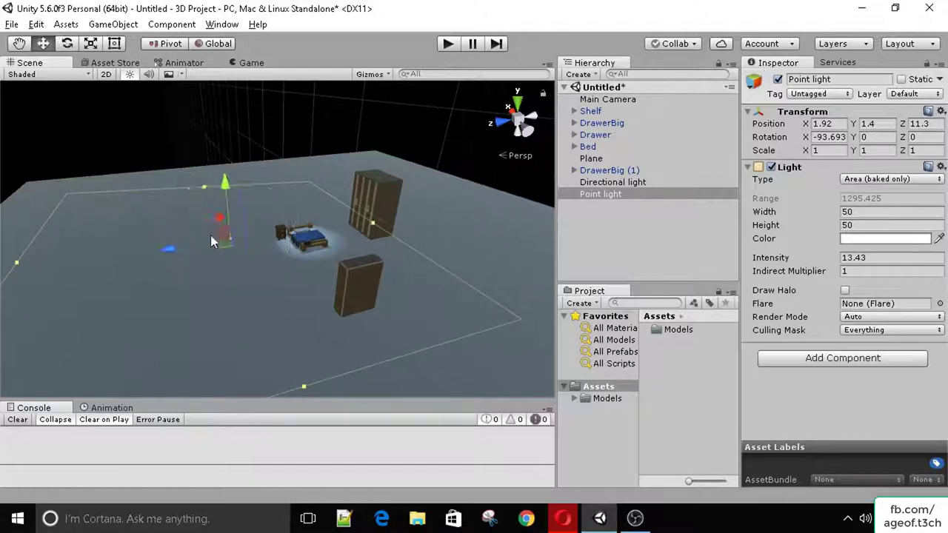
{"action": "left_click_drag", "start_coordinate": [183, 250], "coordinate": [226, 243]}
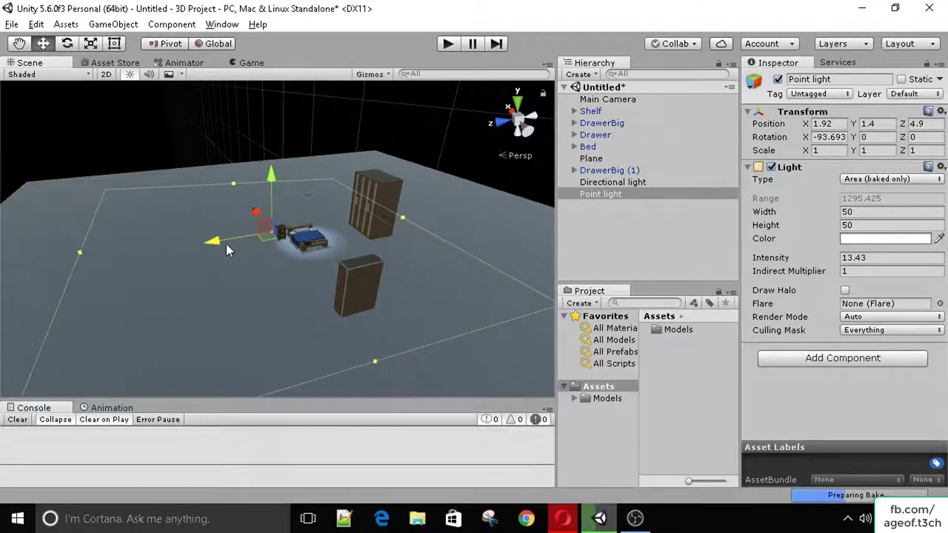
Open the Lighting Settings and turn off Auto Generate
{"action": "left_click", "coordinate": [224, 25]}
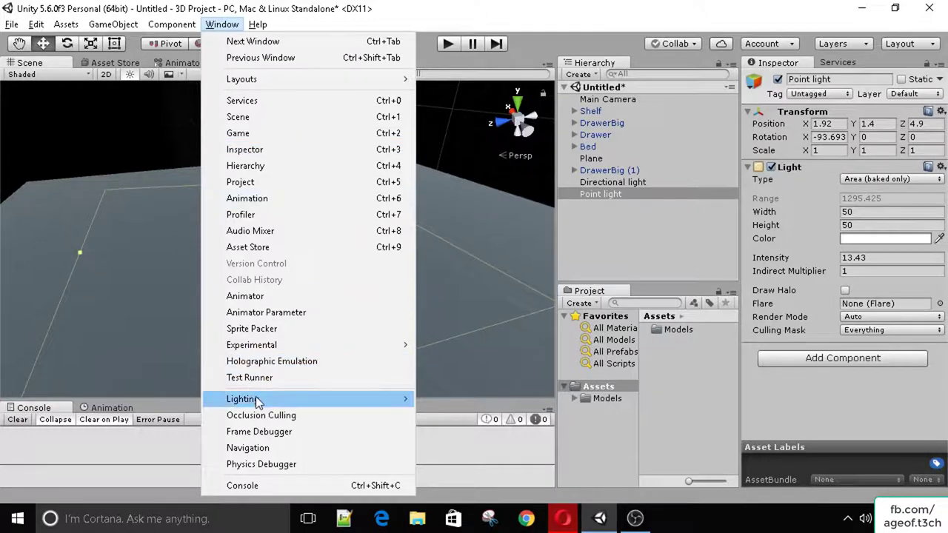
{"action": "mouse_move", "coordinate": [249, 399]}
{"action": "left_click", "coordinate": [459, 398]}
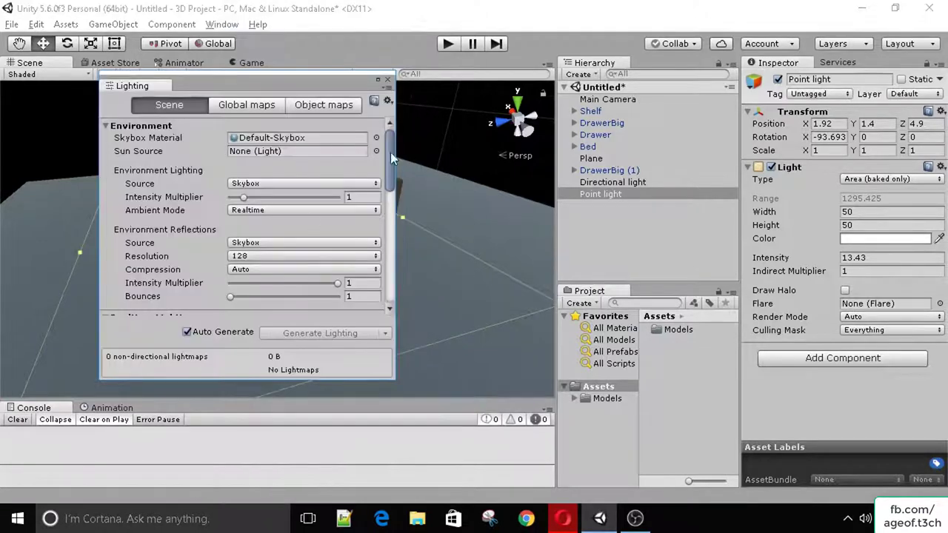
{"action": "left_click_drag", "start_coordinate": [391, 144], "coordinate": [384, 251]}
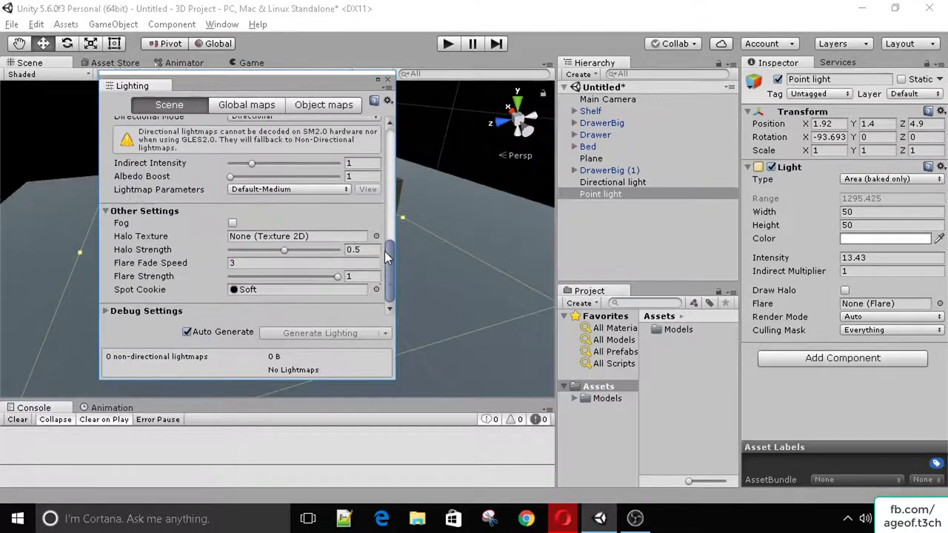
{"action": "left_click", "coordinate": [189, 333]}
Generate lighting, saving the scene as _main when prompted
{"action": "left_click", "coordinate": [338, 332]}
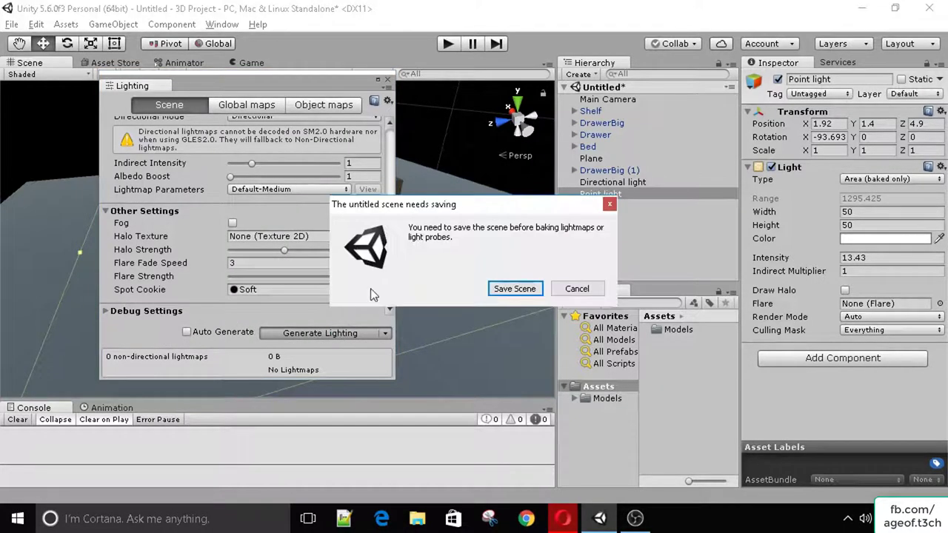
{"action": "left_click", "coordinate": [515, 289]}
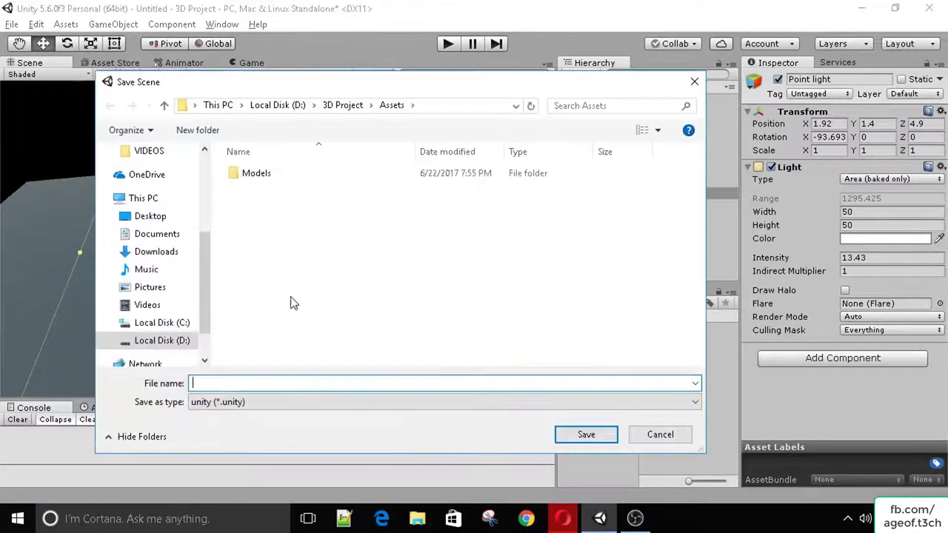
{"action": "type", "text": "_main"}
{"action": "key", "text": "Return"}
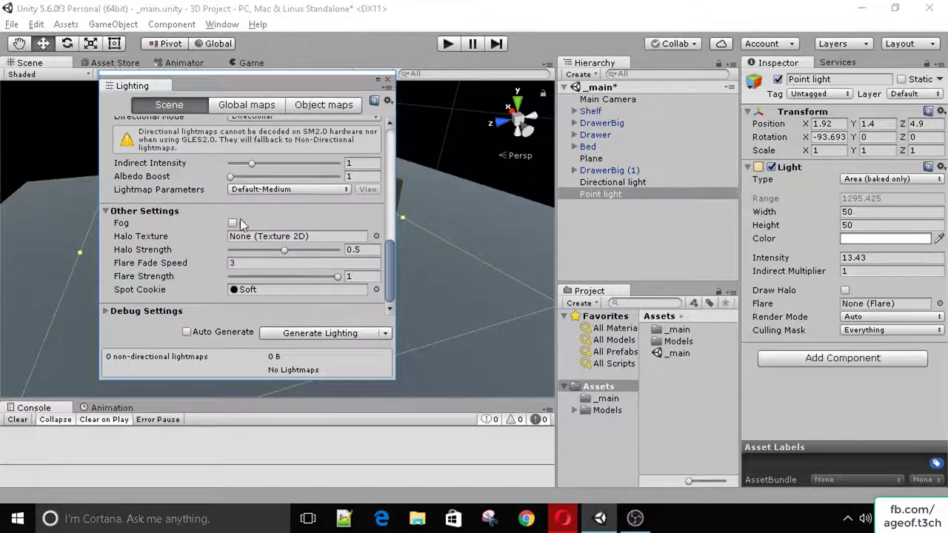
{"action": "left_click_drag", "start_coordinate": [284, 80], "coordinate": [358, 172]}
Close the lighting settings and switch the Directional light's Mode dropdown to Baked
{"action": "left_click", "coordinate": [410, 161]}
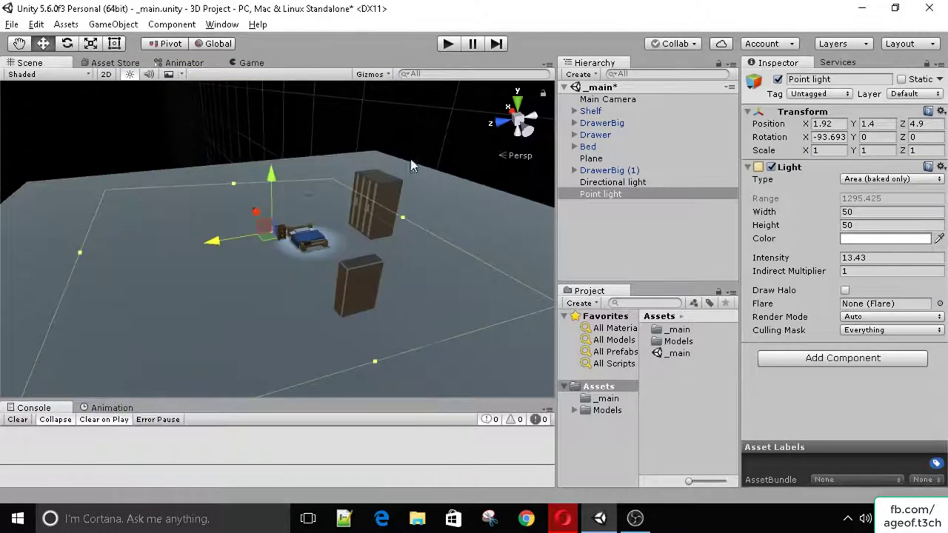
{"action": "left_click", "coordinate": [616, 185]}
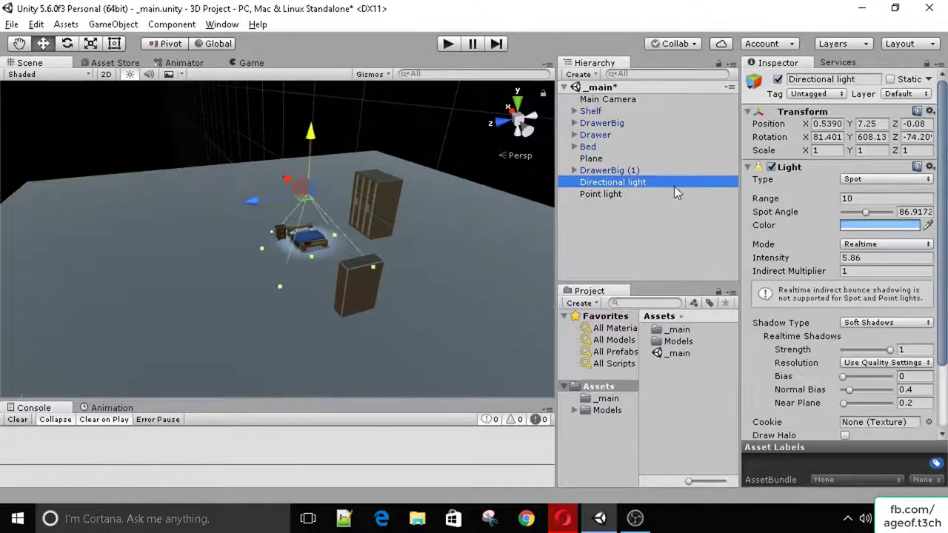
{"action": "left_click_drag", "start_coordinate": [506, 156], "coordinate": [543, 178], "text": "alt"}
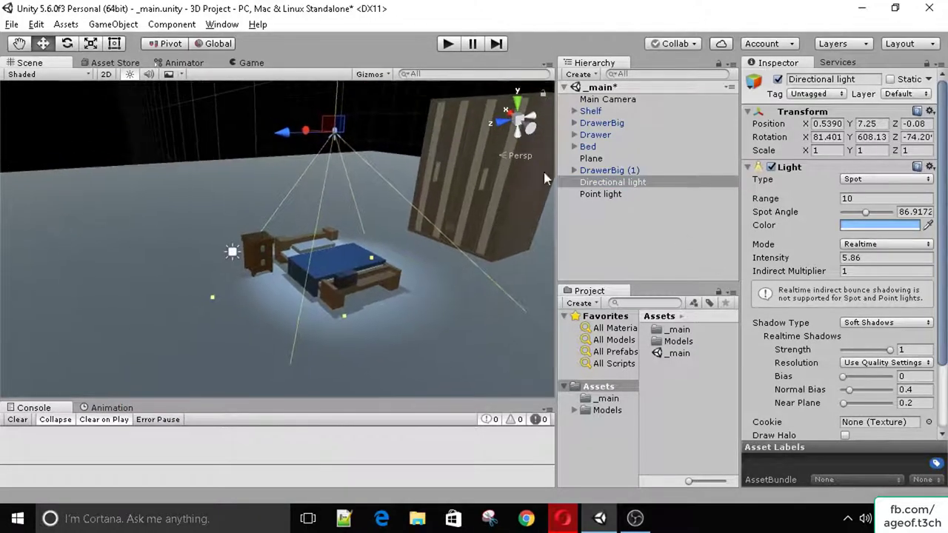
{"action": "left_click", "coordinate": [592, 146]}
{"action": "left_click", "coordinate": [620, 170]}
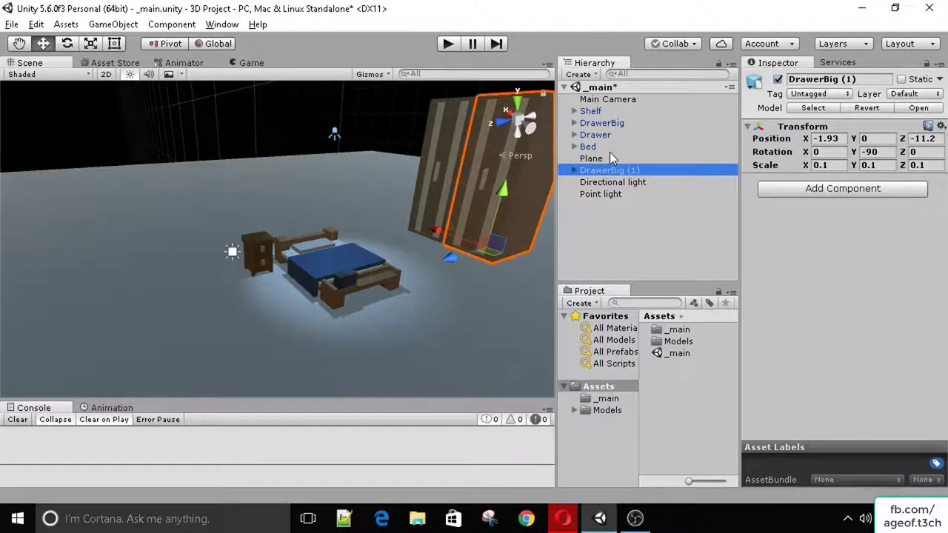
{"action": "left_click", "coordinate": [610, 185]}
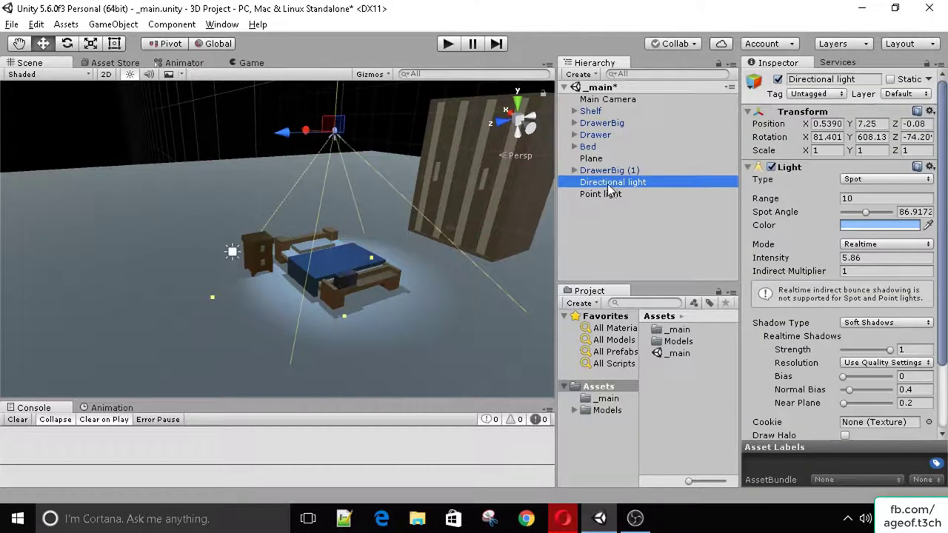
{"action": "left_click", "coordinate": [873, 245]}
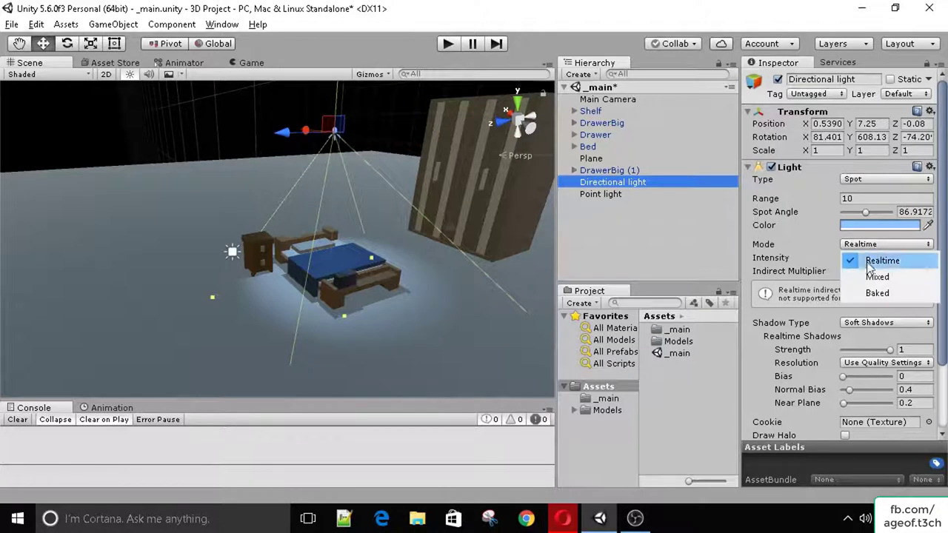
{"action": "left_click", "coordinate": [877, 292]}
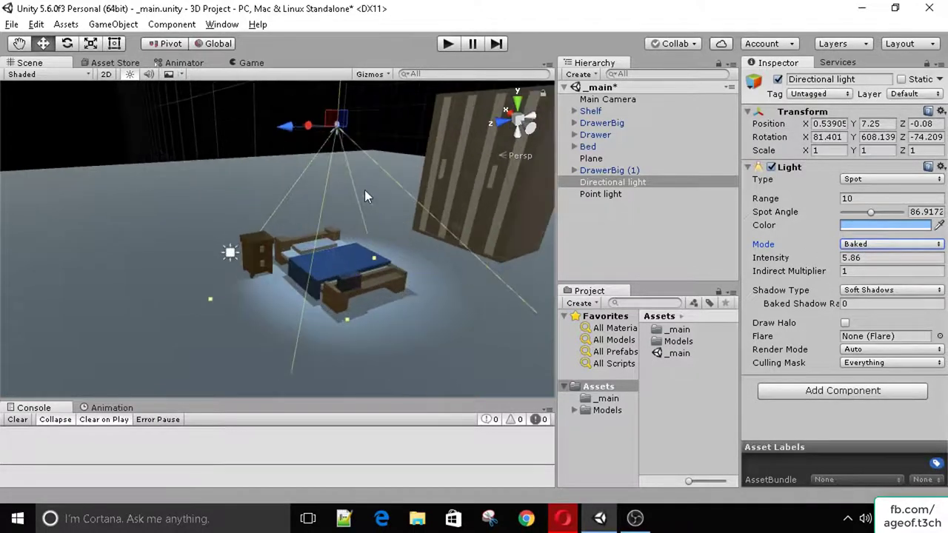
{"action": "left_click_drag", "start_coordinate": [364, 189], "coordinate": [339, 234], "text": "alt"}
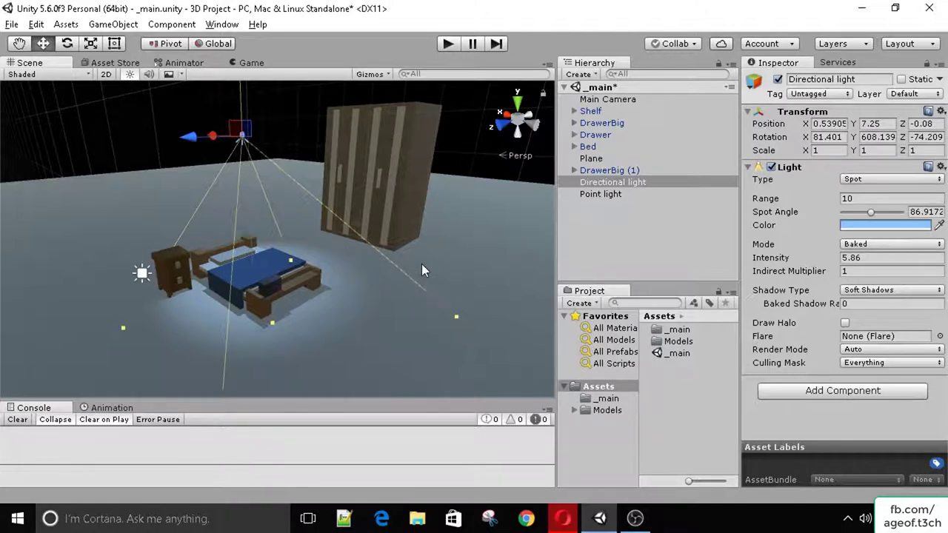
{"action": "scroll", "coordinate": [301, 218], "scroll_direction": "down", "scroll_amount": 4}
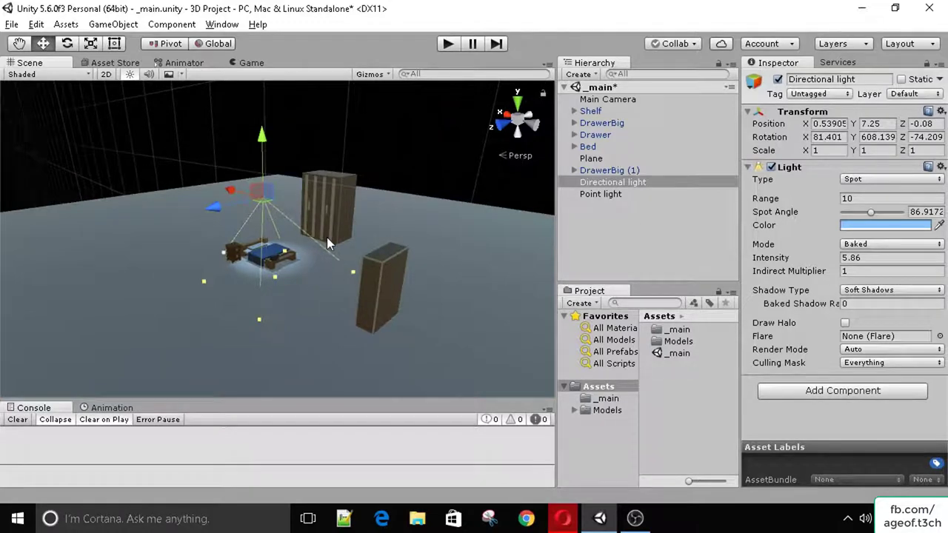
Change the Directional light's Light Type to Directional and delete the Point light
{"action": "left_click", "coordinate": [601, 194]}
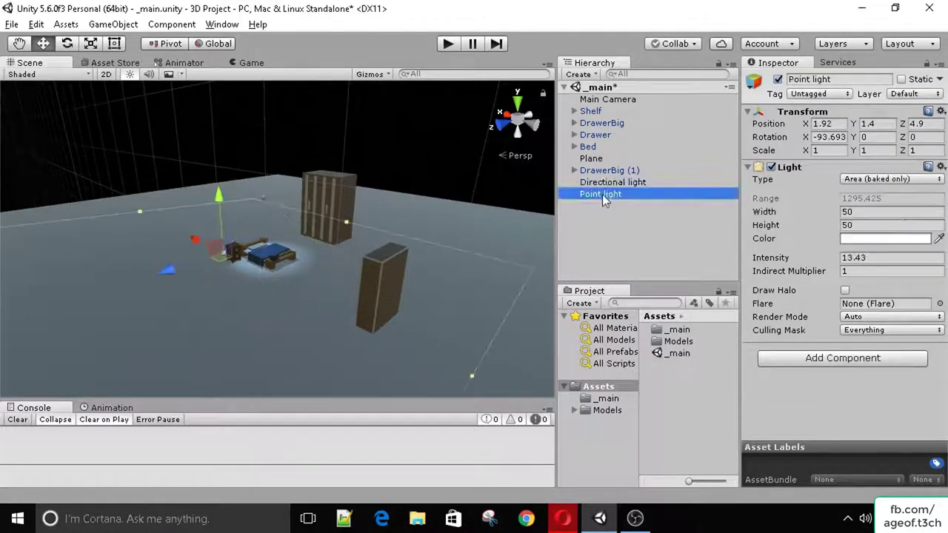
{"action": "left_click", "coordinate": [610, 182]}
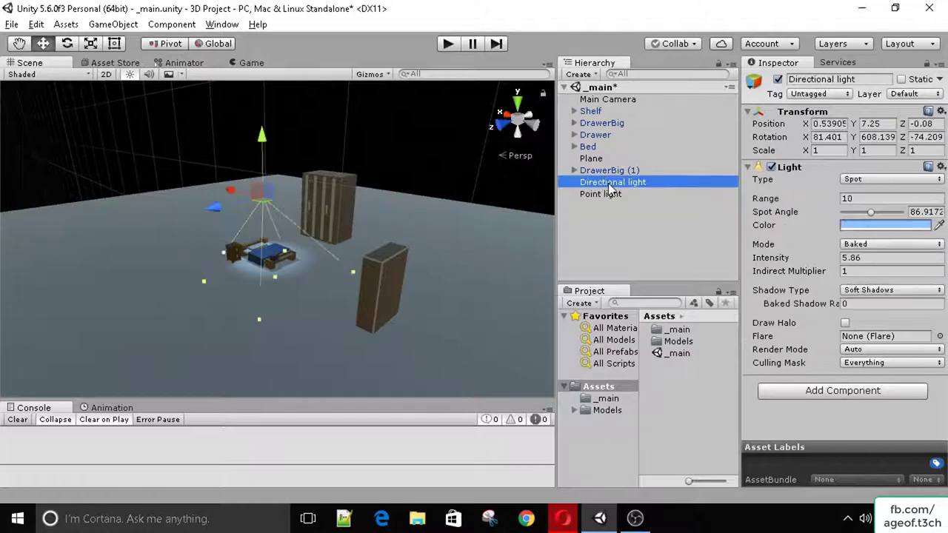
{"action": "left_click", "coordinate": [863, 179]}
{"action": "left_click", "coordinate": [863, 213]}
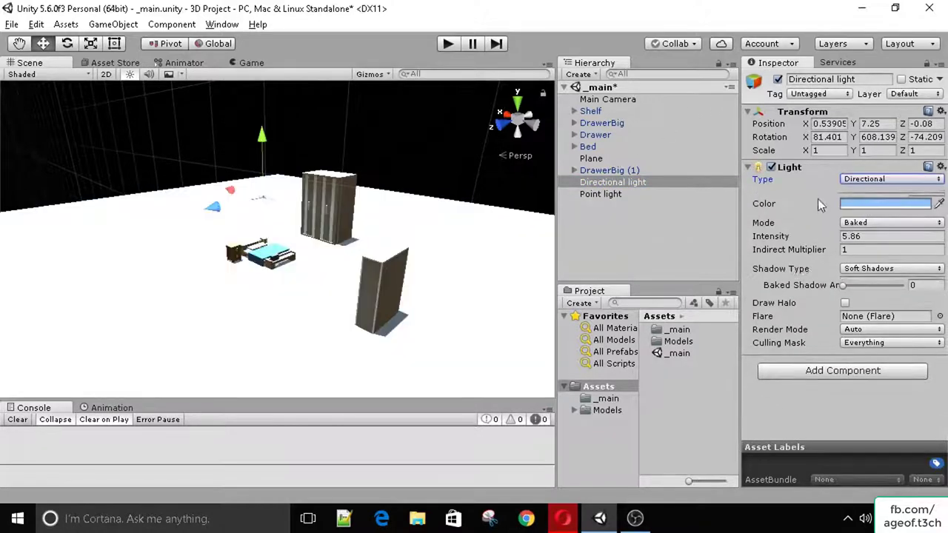
{"action": "left_click", "coordinate": [620, 194]}
{"action": "key", "text": "Delete"}
Set the light's Intensity to 1 and rotate it to about X 59.37, Y 703.471, Z 22.992
{"action": "left_click", "coordinate": [616, 185]}
{"action": "left_click", "coordinate": [845, 231]}
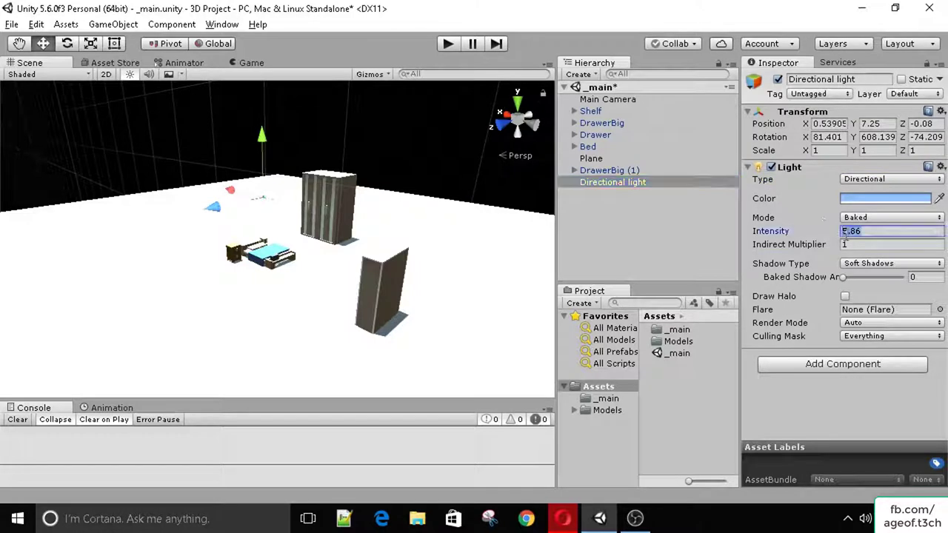
{"action": "type", "text": "1"}
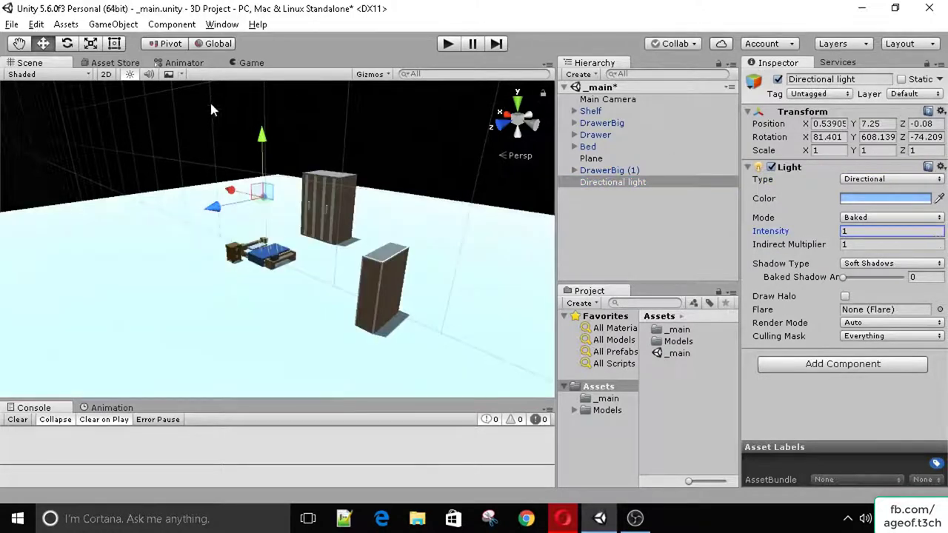
{"action": "left_click_drag", "start_coordinate": [211, 110], "coordinate": [37, 145], "text": "alt"}
{"action": "key", "text": "e"}
{"action": "left_click_drag", "start_coordinate": [298, 189], "coordinate": [552, 142]}
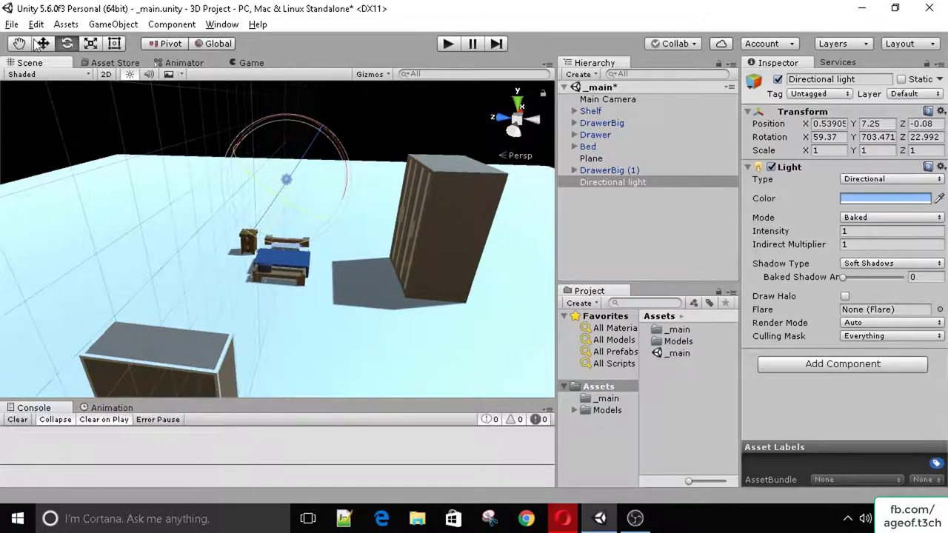
{"action": "left_click", "coordinate": [222, 24]}
Review the lighting settings, then reopen the _main scene after saving the modified scene
{"action": "mouse_move", "coordinate": [271, 400]}
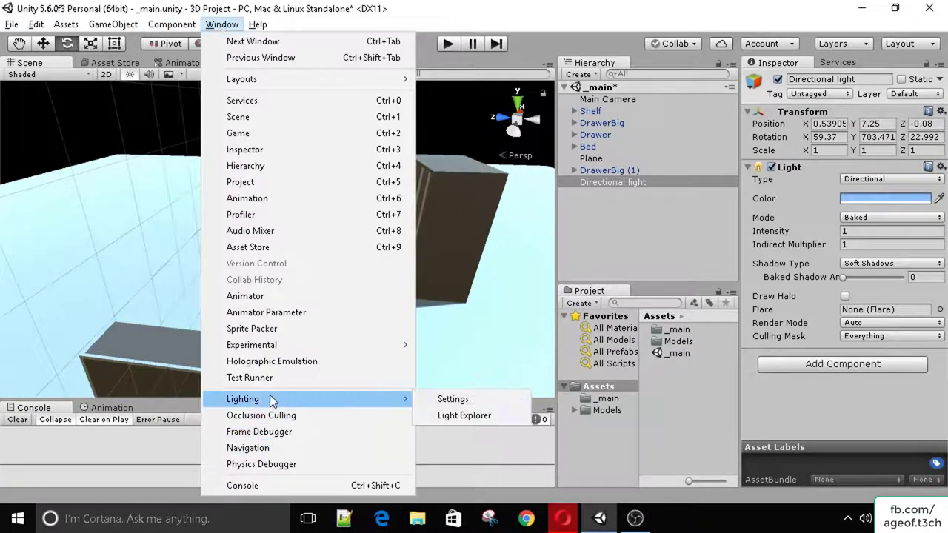
{"action": "left_click", "coordinate": [463, 401]}
{"action": "scroll", "coordinate": [324, 355], "scroll_direction": "down", "scroll_amount": 2}
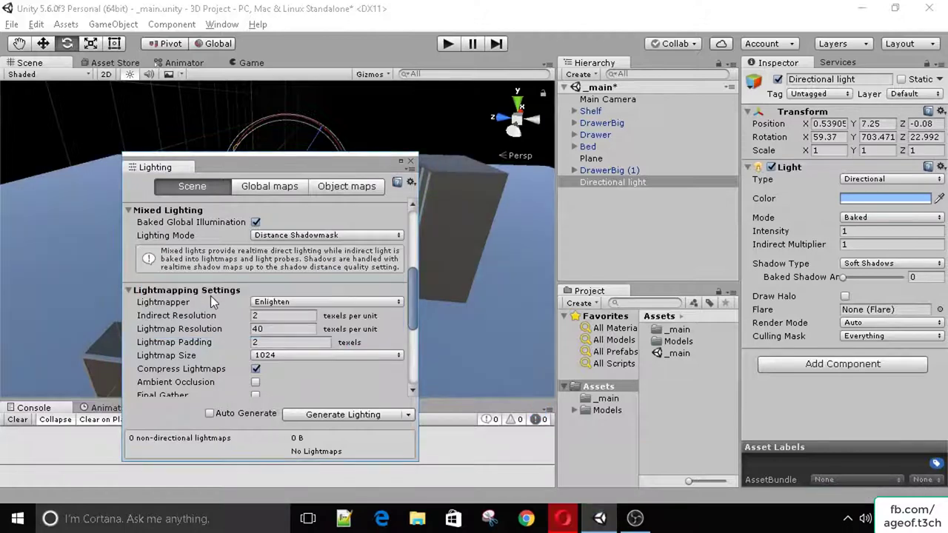
{"action": "left_click", "coordinate": [410, 161]}
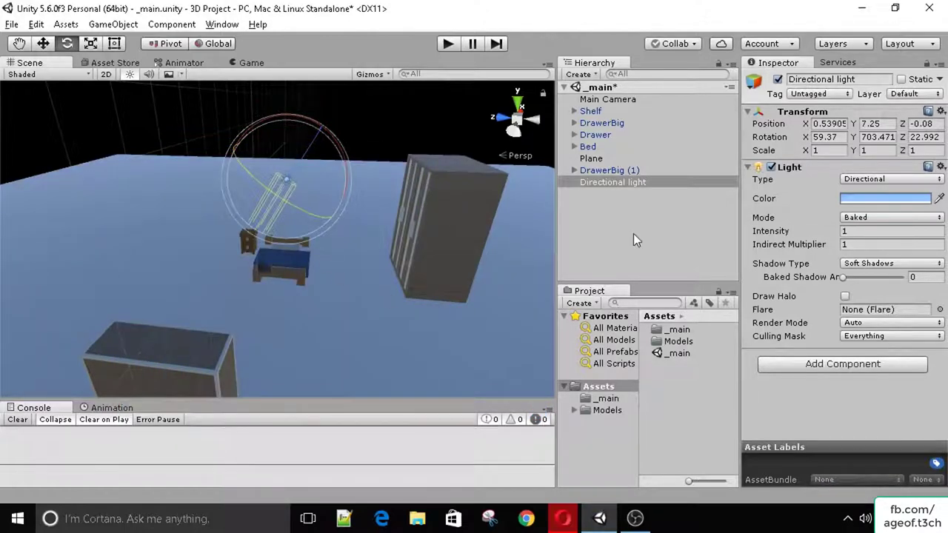
{"action": "double_click", "coordinate": [677, 353]}
{"action": "left_click", "coordinate": [451, 289]}
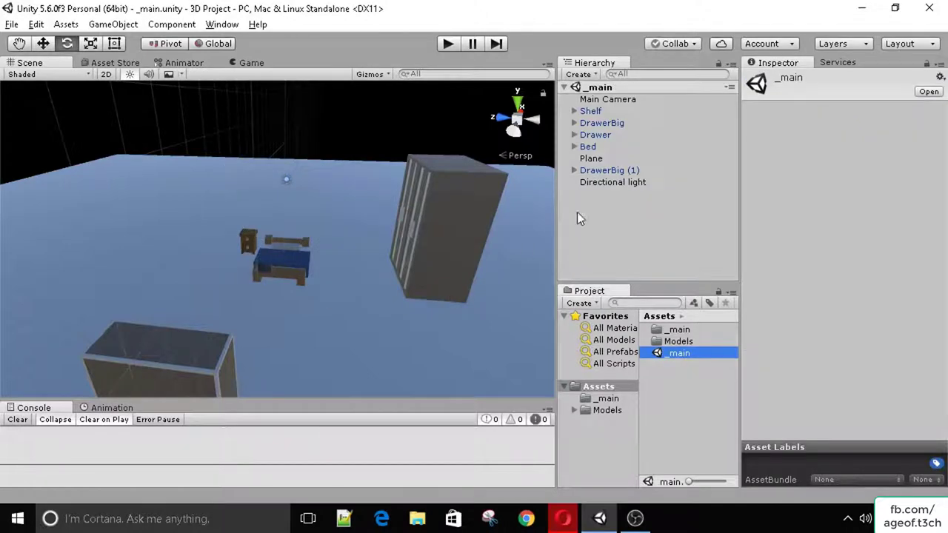
Frame the Directional light, leave its baked shadow angle at 0, and set Mode to Realtime
{"action": "left_click", "coordinate": [610, 171]}
{"action": "left_click", "coordinate": [612, 183]}
{"action": "double_click", "coordinate": [628, 182]}
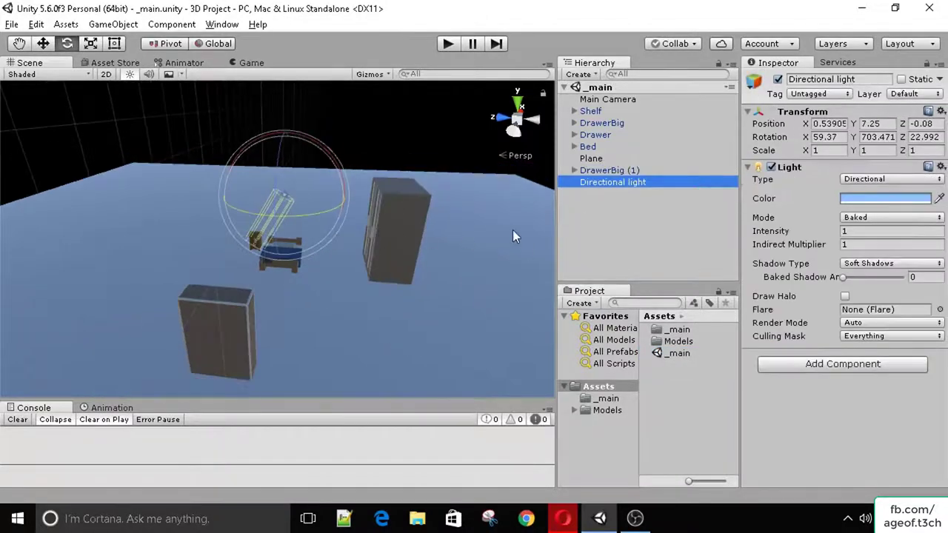
{"action": "left_click_drag", "start_coordinate": [849, 275], "coordinate": [826, 276]}
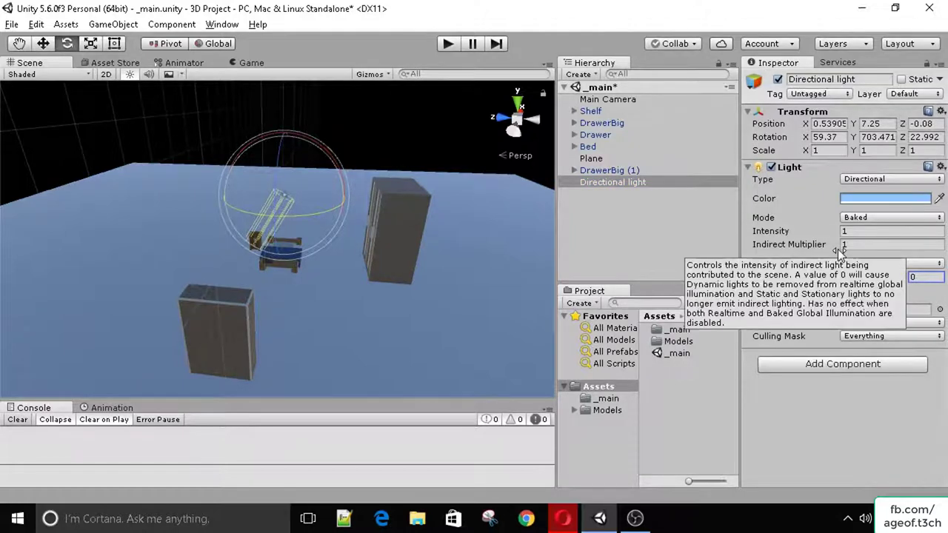
{"action": "left_click", "coordinate": [866, 219]}
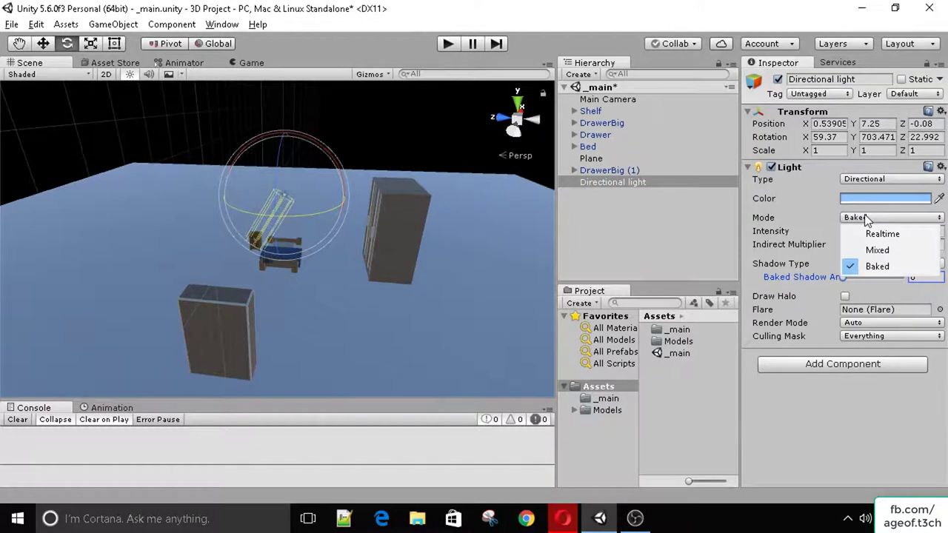
{"action": "left_click", "coordinate": [646, 177]}
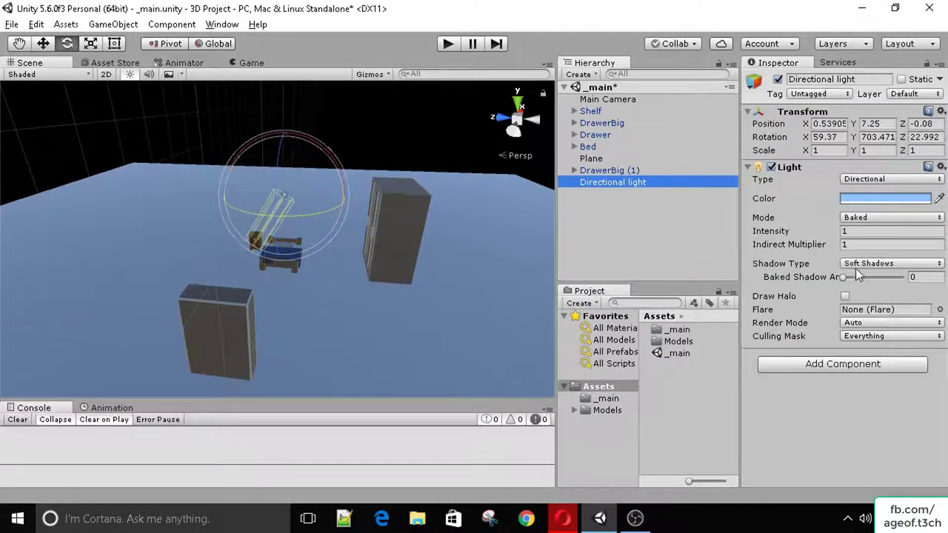
{"action": "left_click", "coordinate": [884, 217]}
{"action": "left_click", "coordinate": [859, 233]}
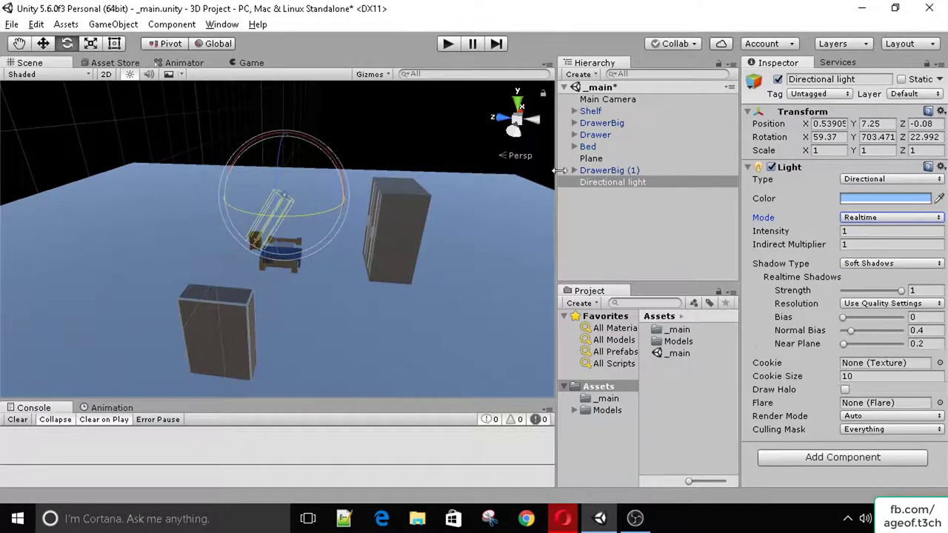
{"action": "left_click", "coordinate": [222, 24]}
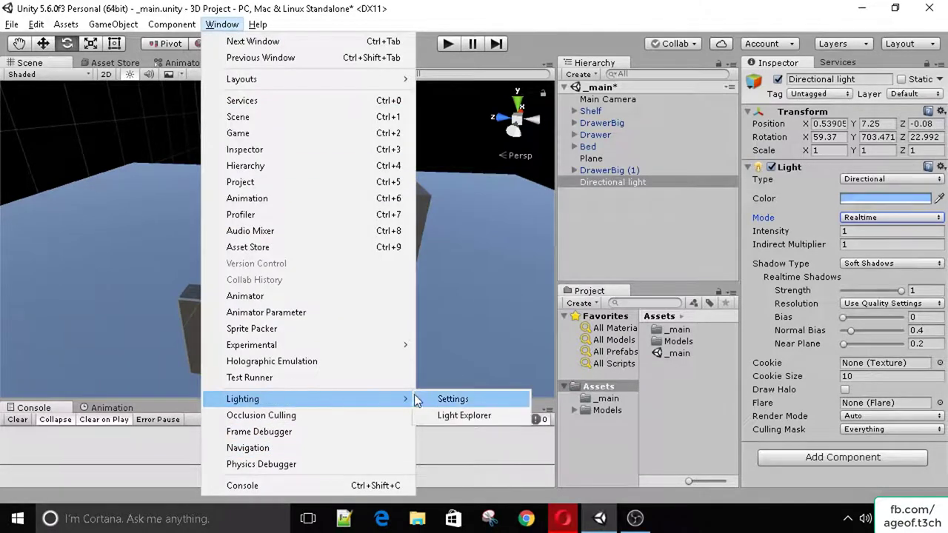
Generate the scene lighting from the Lighting settings, then select the floor plane and orbit the room
{"action": "left_click", "coordinate": [425, 399]}
{"action": "scroll", "coordinate": [306, 255], "scroll_direction": "down", "scroll_amount": 10}
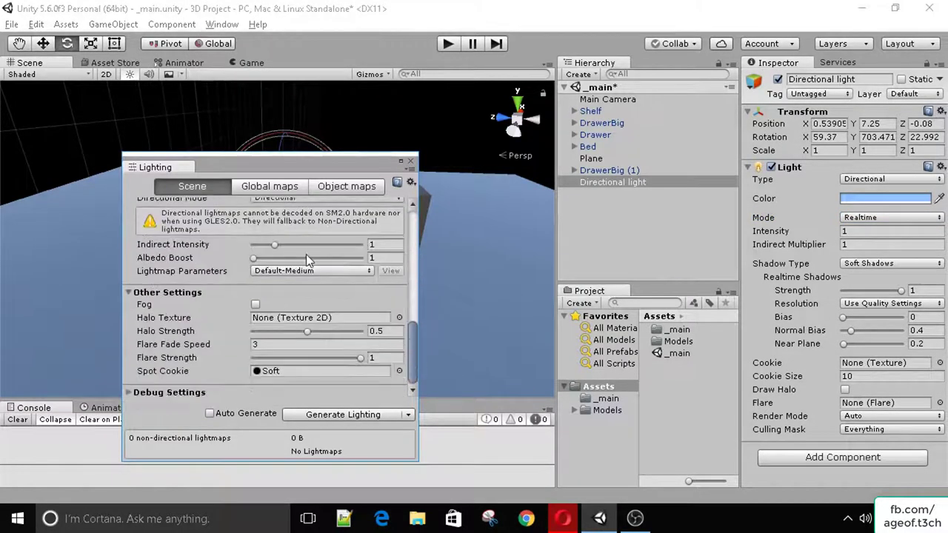
{"action": "scroll", "coordinate": [306, 254], "scroll_direction": "up", "scroll_amount": 10}
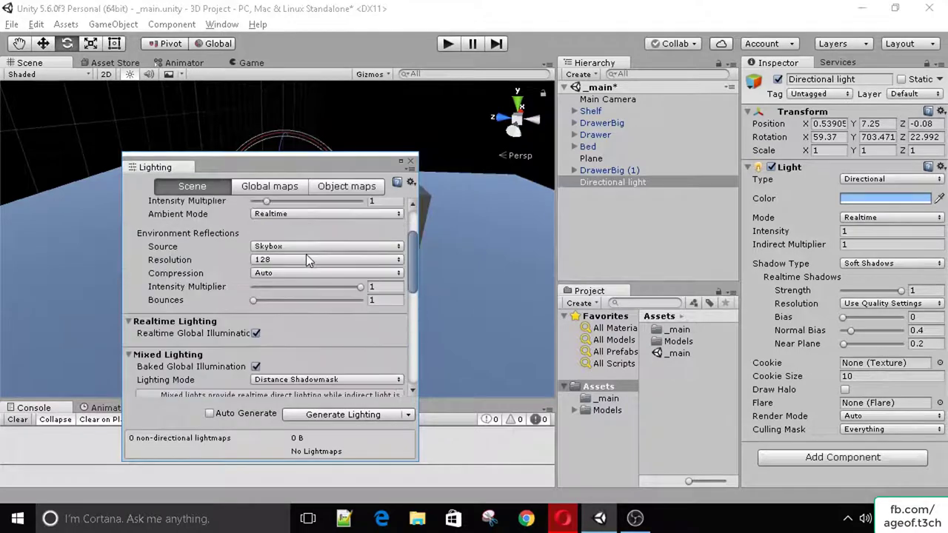
{"action": "scroll", "coordinate": [306, 254], "scroll_direction": "up", "scroll_amount": 3}
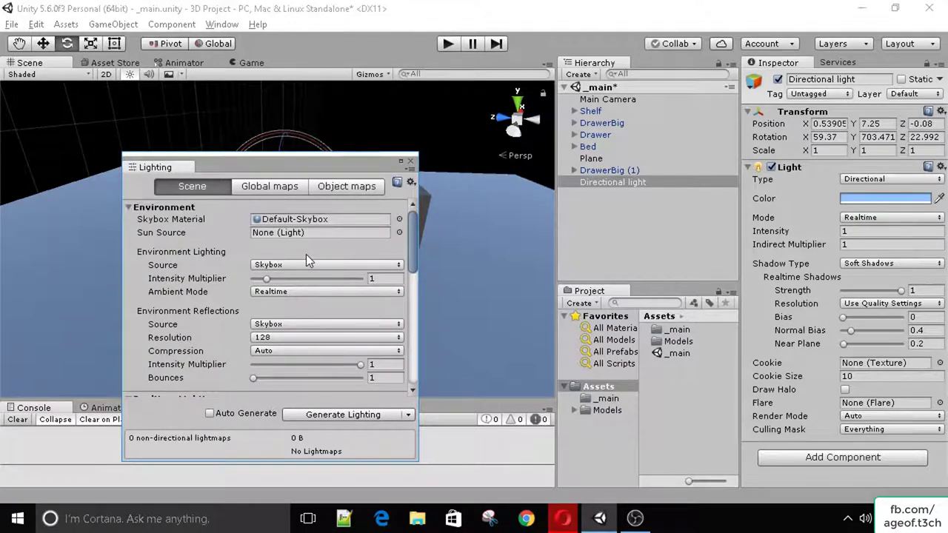
{"action": "scroll", "coordinate": [306, 254], "scroll_direction": "down", "scroll_amount": 10}
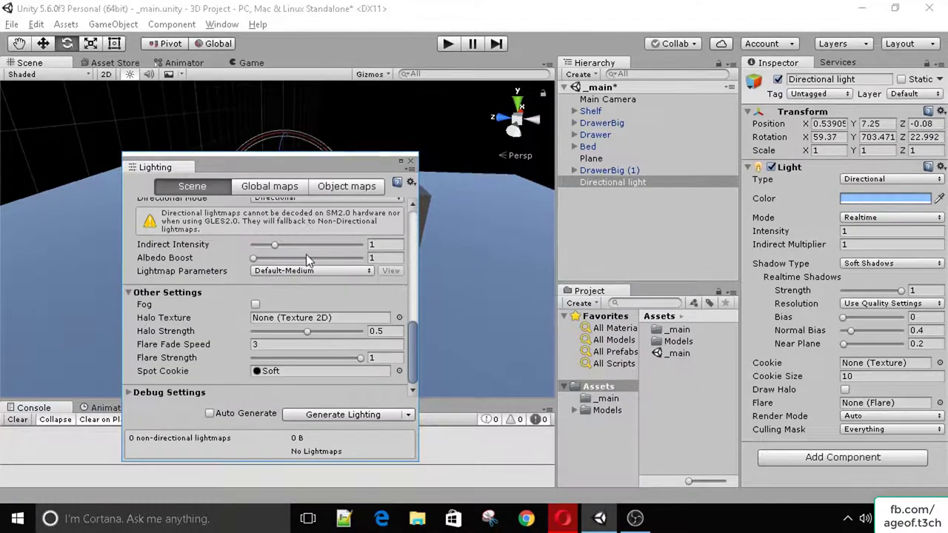
{"action": "left_click", "coordinate": [344, 418]}
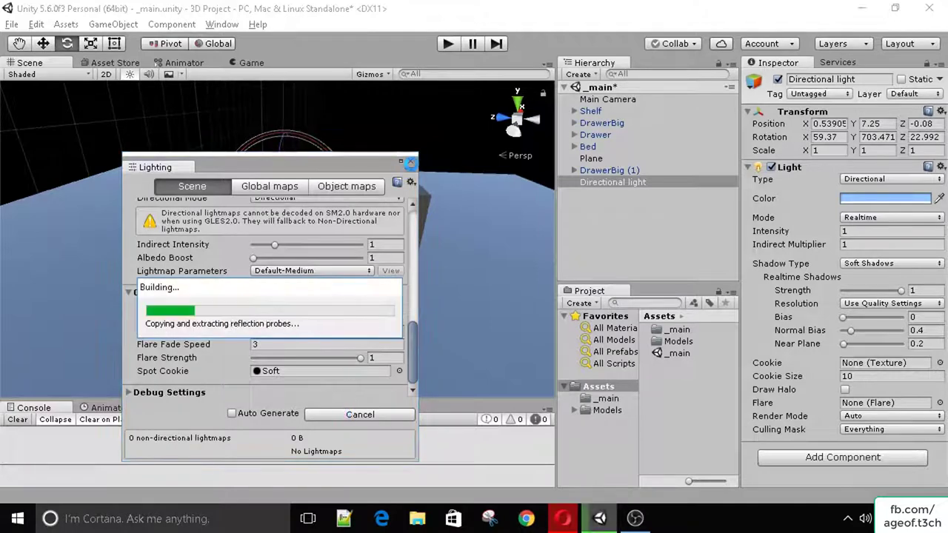
{"action": "left_click", "coordinate": [410, 162]}
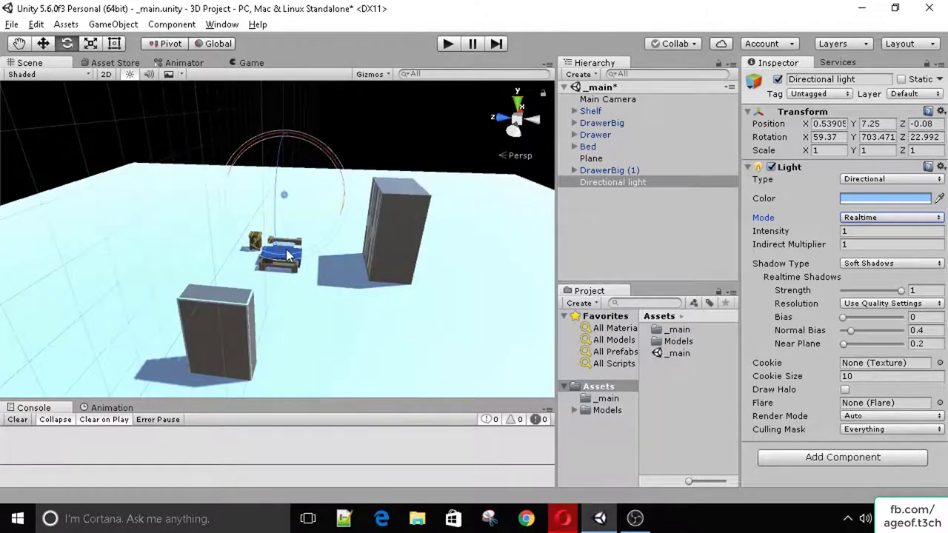
{"action": "left_click", "coordinate": [454, 224]}
{"action": "left_click_drag", "start_coordinate": [453, 224], "coordinate": [312, 219], "text": "alt"}
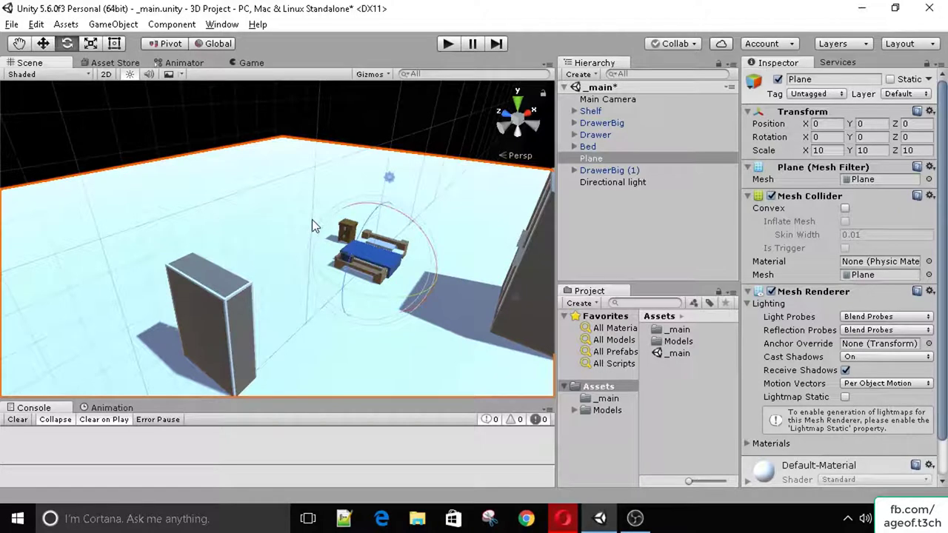
Orbit the Scene view around the bedroom furniture
{"action": "left_click_drag", "start_coordinate": [312, 219], "coordinate": [401, 229], "text": "alt"}
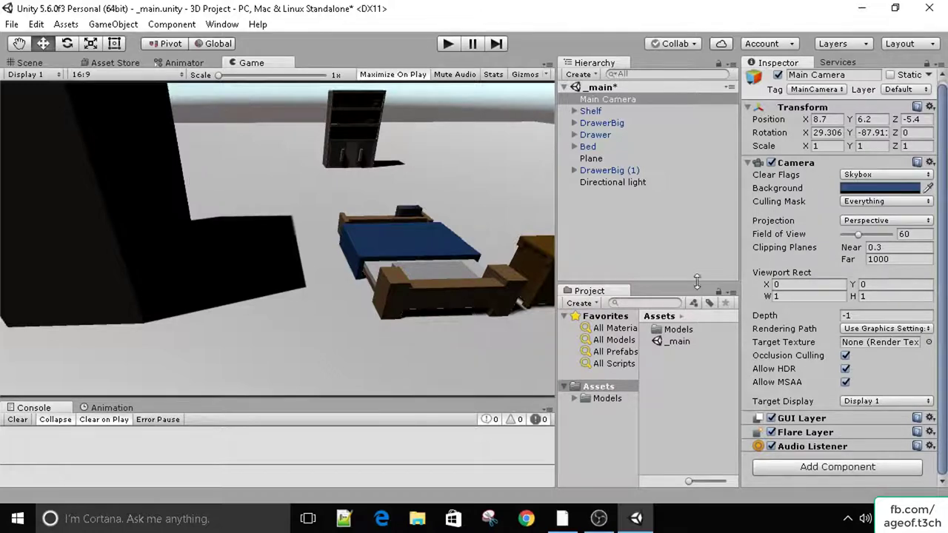
Select the Main Camera, collapse its Camera component, and bring up the Asset Store tab
{"action": "left_click", "coordinate": [737, 161]}
{"action": "left_click", "coordinate": [748, 162]}
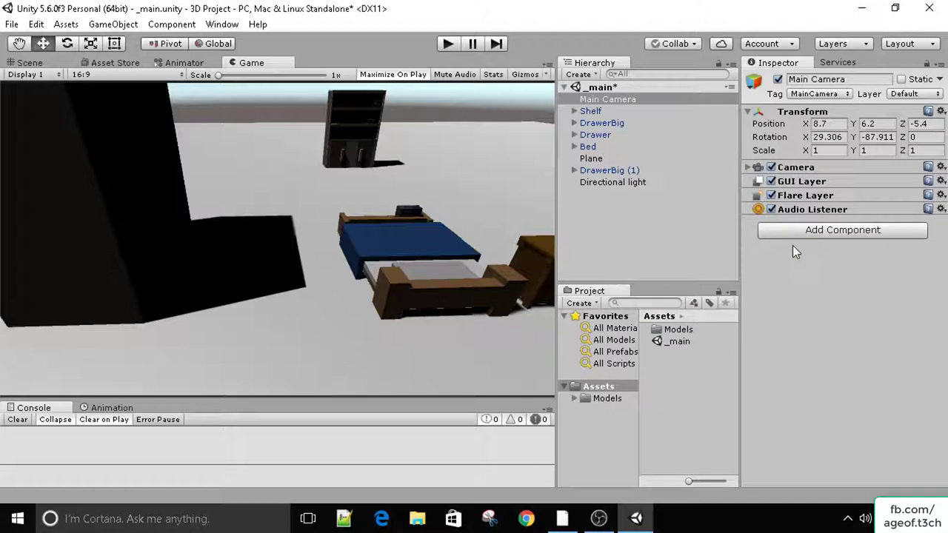
{"action": "left_click", "coordinate": [112, 62]}
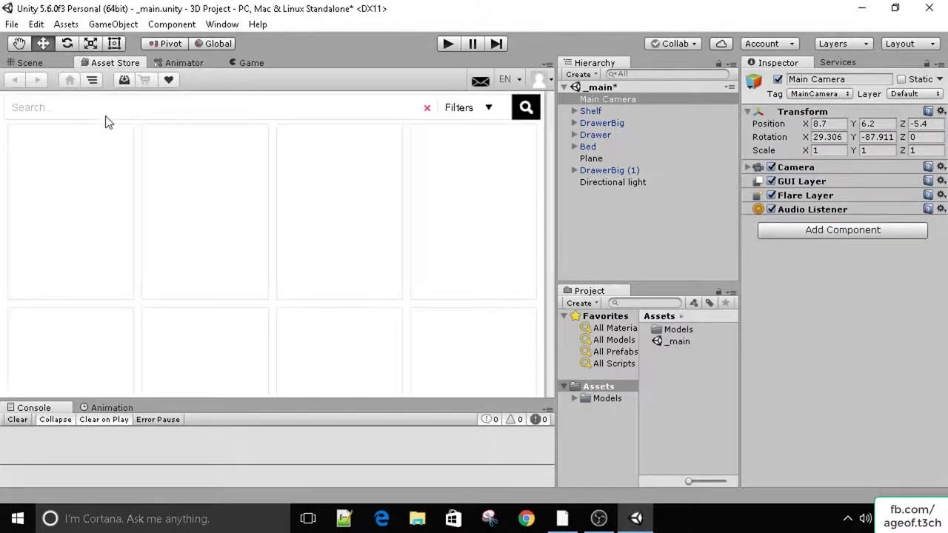
Search the Asset Store for 'Post Processing' and open the Post Processing Stack product page
{"action": "left_click", "coordinate": [185, 111]}
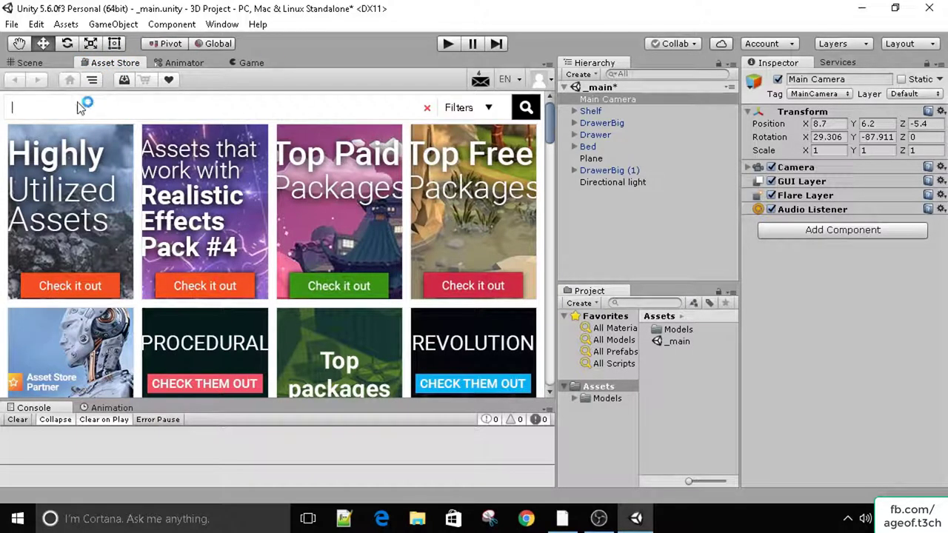
{"action": "type", "text": "Post Processing"}
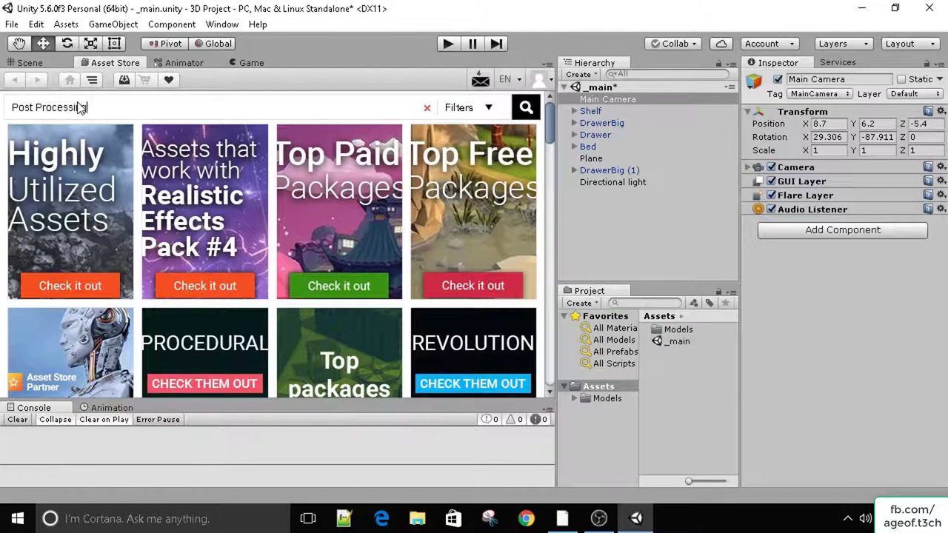
{"action": "key", "text": "Return"}
{"action": "scroll", "coordinate": [132, 163], "scroll_direction": "down", "scroll_amount": 5}
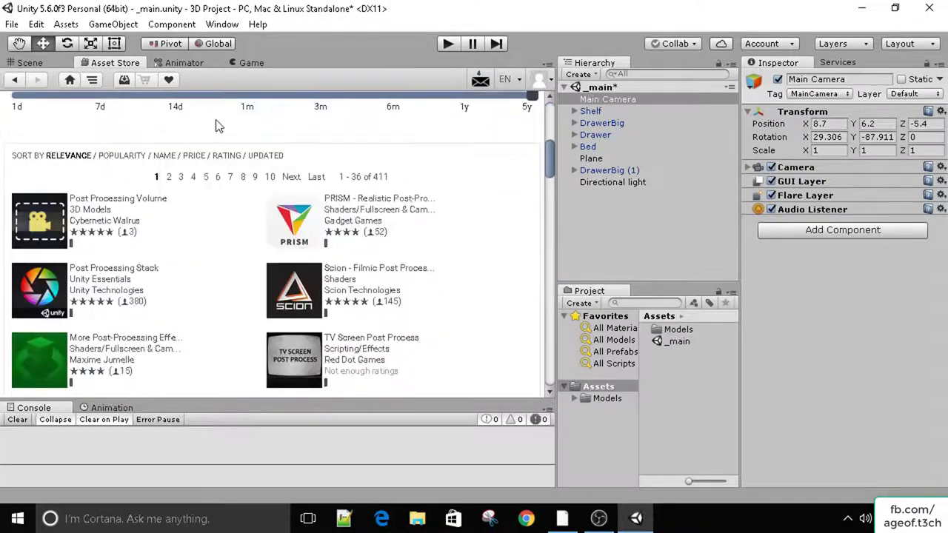
{"action": "scroll", "coordinate": [183, 222], "scroll_direction": "down", "scroll_amount": 2}
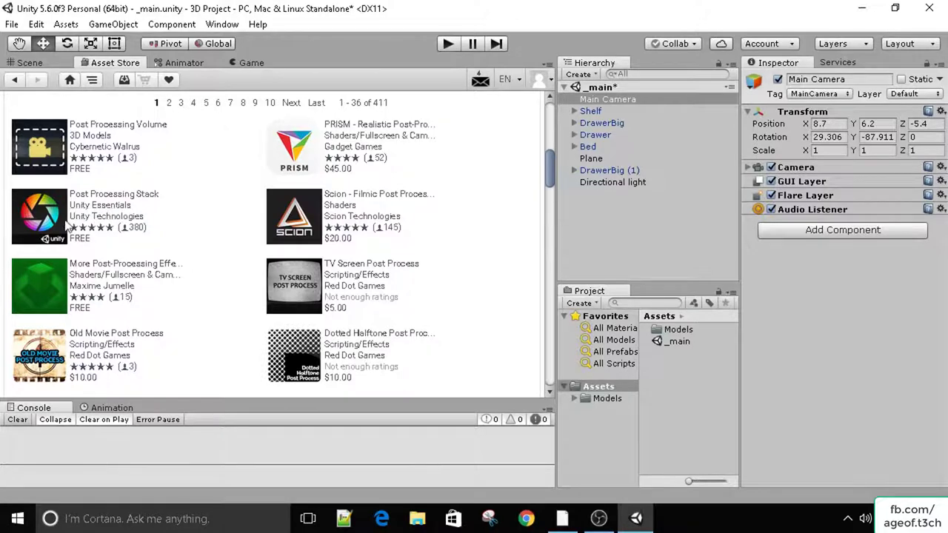
{"action": "left_click", "coordinate": [149, 197]}
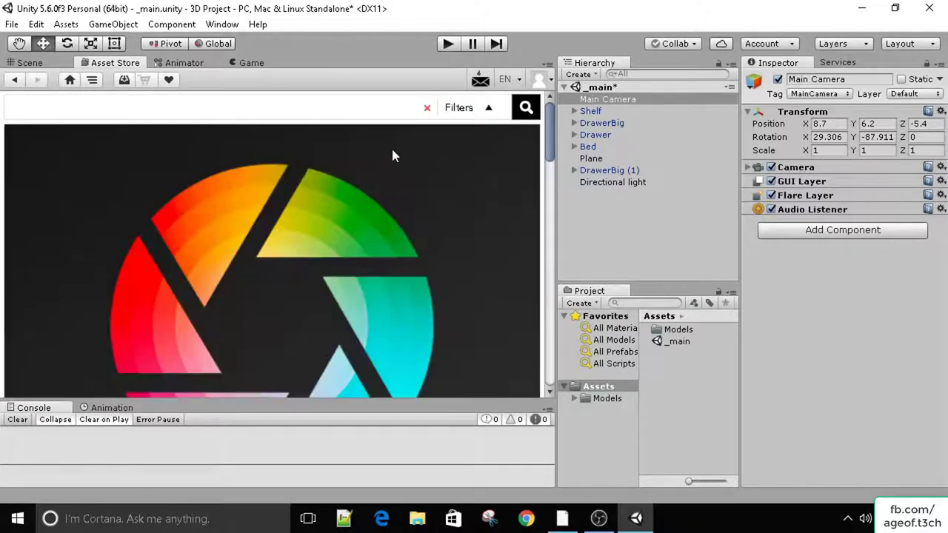
{"action": "scroll", "coordinate": [239, 184], "scroll_direction": "down", "scroll_amount": 2}
{"action": "scroll", "coordinate": [318, 188], "scroll_direction": "up", "scroll_amount": 2}
{"action": "scroll", "coordinate": [239, 145], "scroll_direction": "down", "scroll_amount": 5}
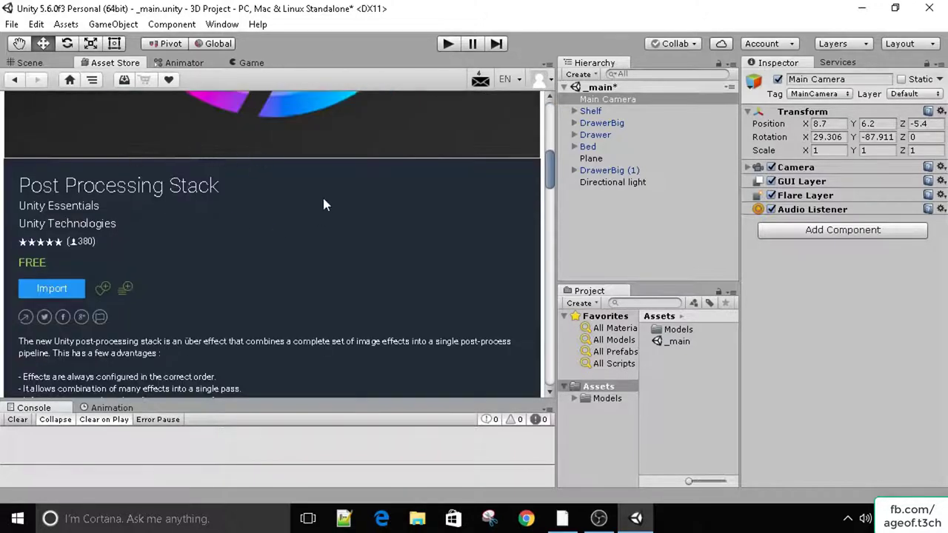
{"action": "scroll", "coordinate": [133, 170], "scroll_direction": "up", "scroll_amount": 2}
{"action": "scroll", "coordinate": [279, 220], "scroll_direction": "down", "scroll_amount": 3}
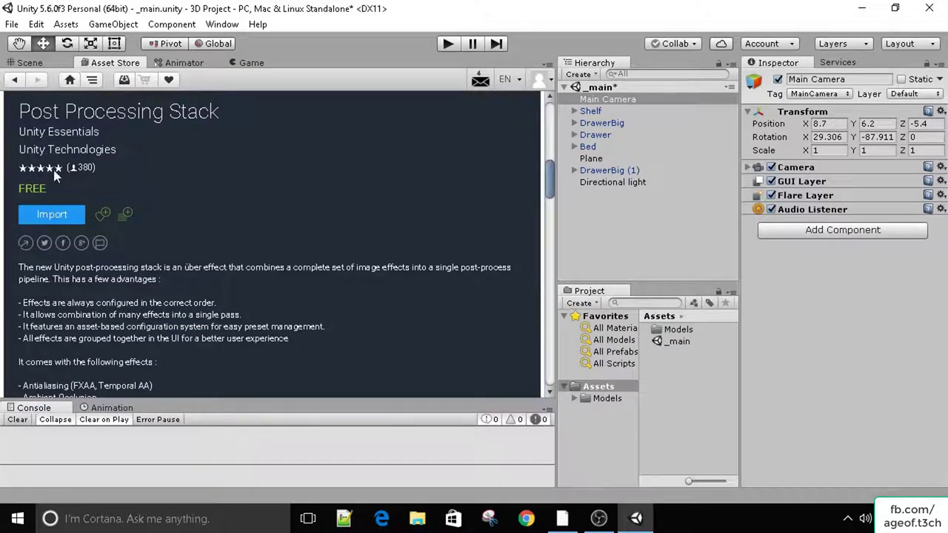
{"action": "scroll", "coordinate": [138, 156], "scroll_direction": "up", "scroll_amount": 2}
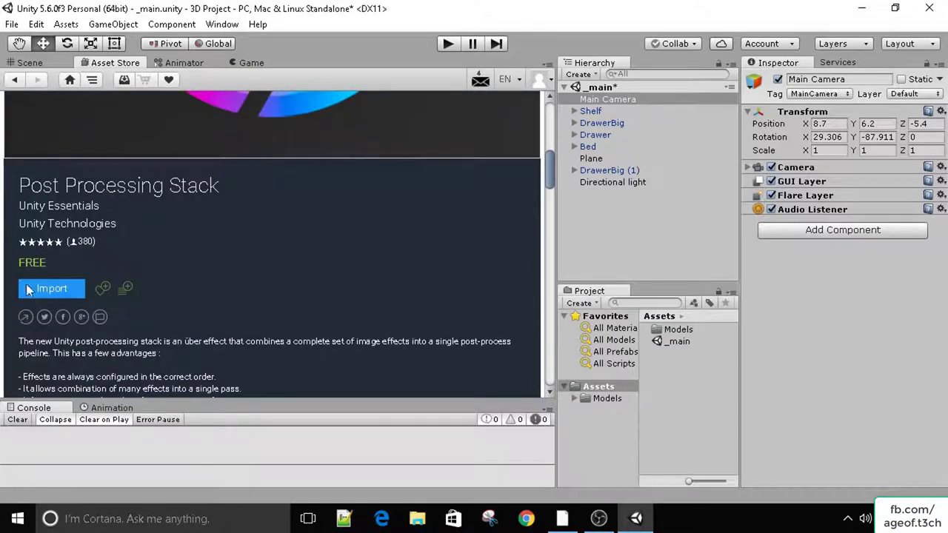
Import every file of the Post Processing Stack through the Import Unity Package dialog
{"action": "left_click", "coordinate": [61, 288]}
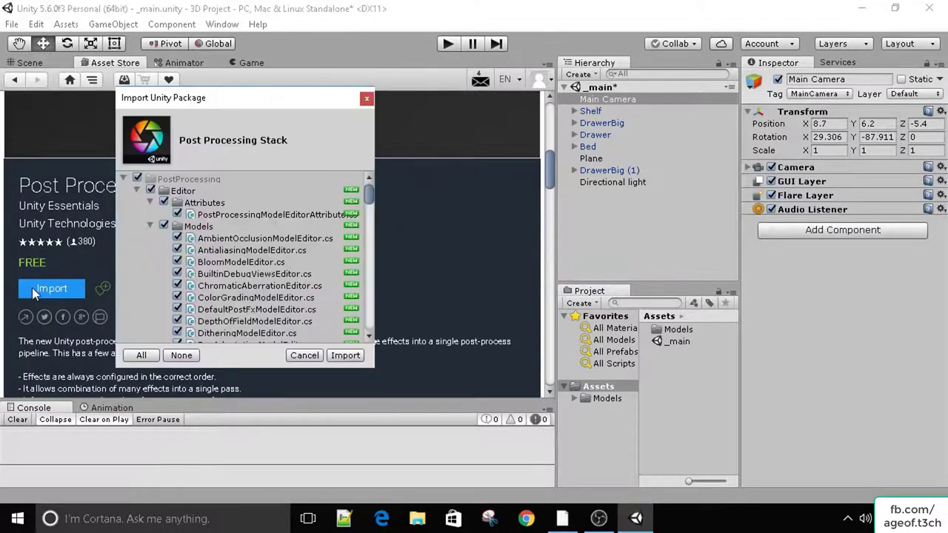
{"action": "mouse_move", "coordinate": [183, 99]}
{"action": "left_mouse_down"}
{"action": "mouse_move", "coordinate": [262, 104]}
{"action": "mouse_move", "coordinate": [306, 127]}
{"action": "mouse_move", "coordinate": [199, 97]}
{"action": "left_mouse_up"}
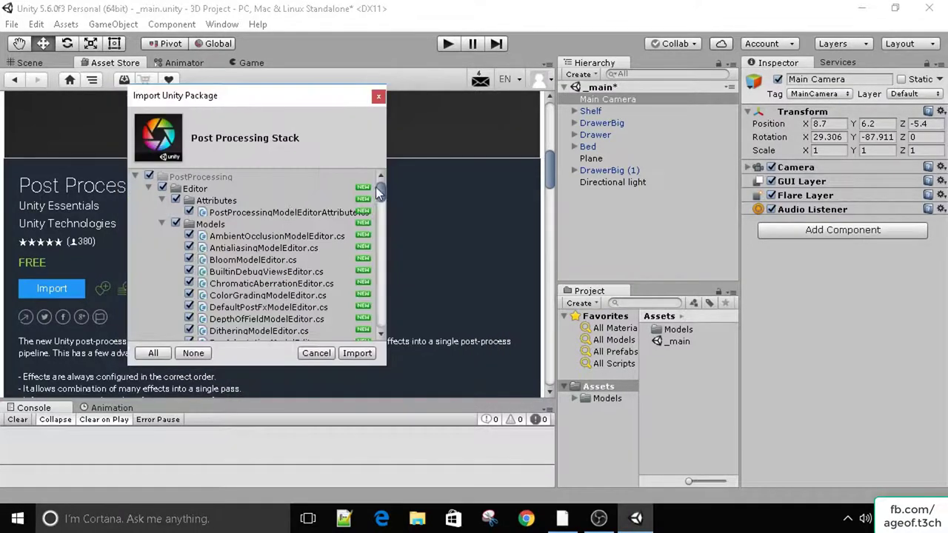
{"action": "scroll", "coordinate": [377, 187], "scroll_direction": "down", "scroll_amount": 1}
{"action": "scroll", "coordinate": [385, 186], "scroll_direction": "up", "scroll_amount": 1}
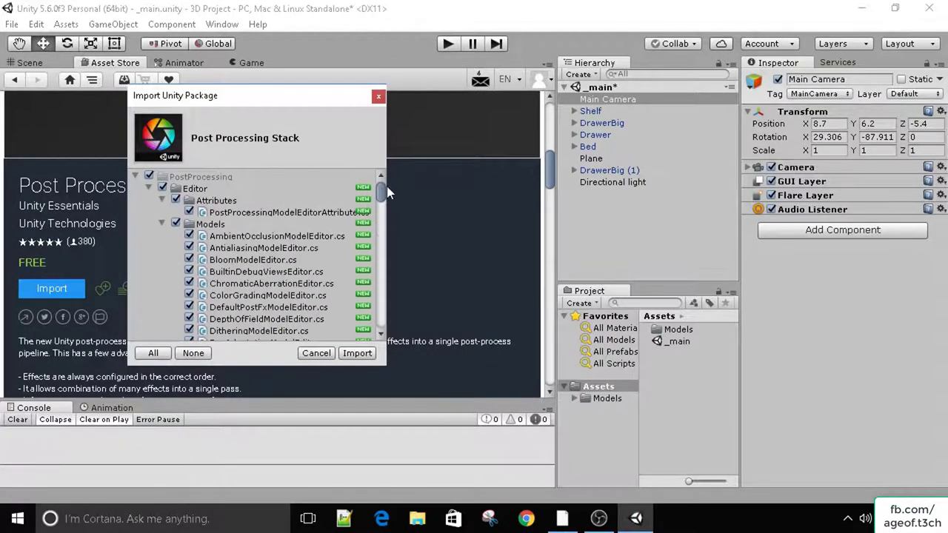
{"action": "left_click", "coordinate": [136, 176]}
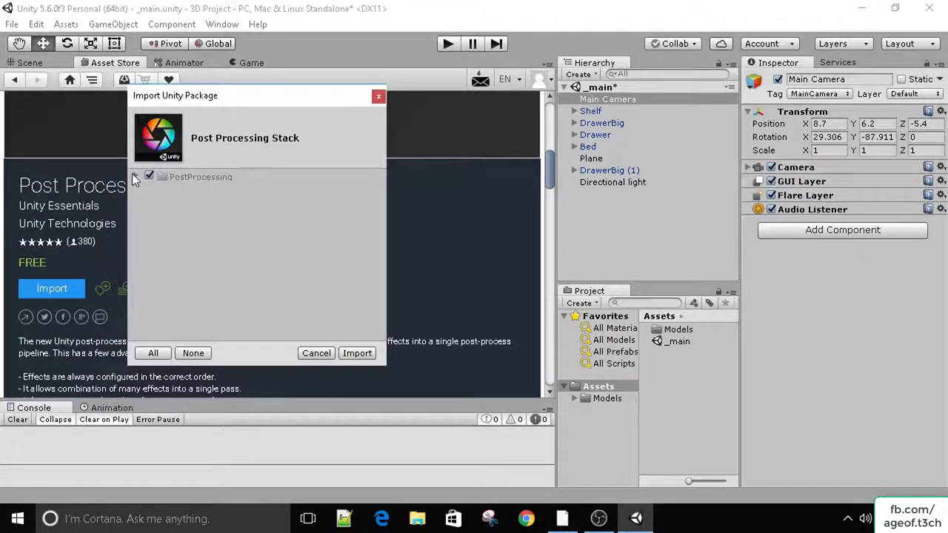
{"action": "left_click", "coordinate": [135, 176]}
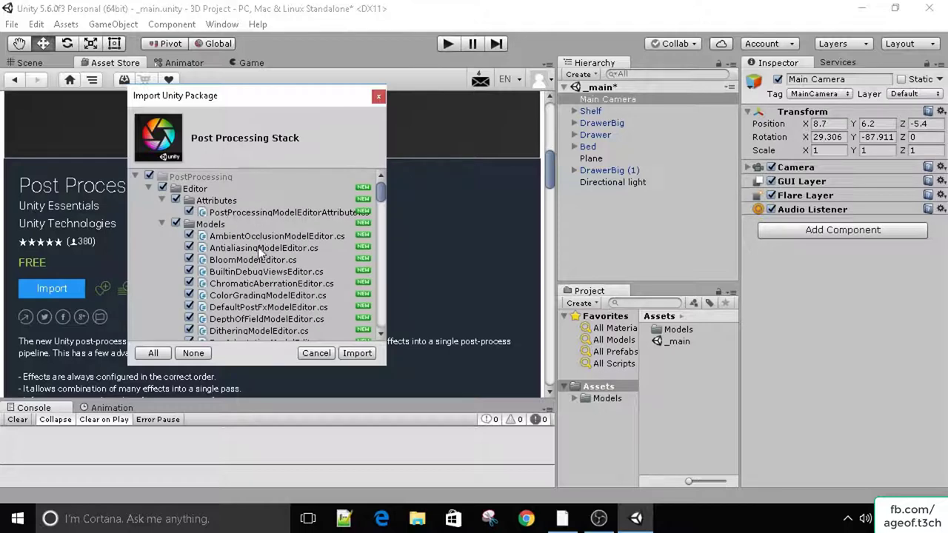
{"action": "scroll", "coordinate": [202, 226], "scroll_direction": "down", "scroll_amount": 5}
{"action": "scroll", "coordinate": [215, 248], "scroll_direction": "down", "scroll_amount": 15}
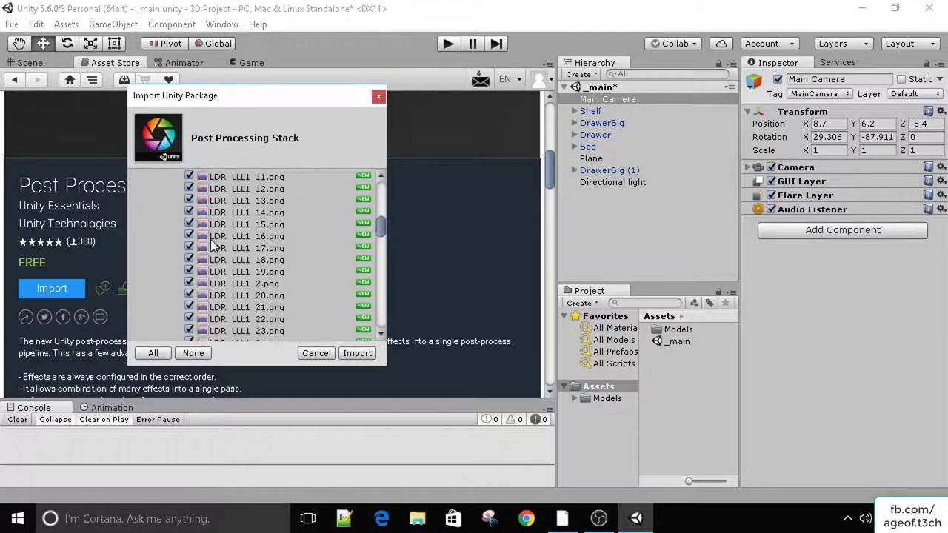
{"action": "left_click", "coordinate": [362, 351]}
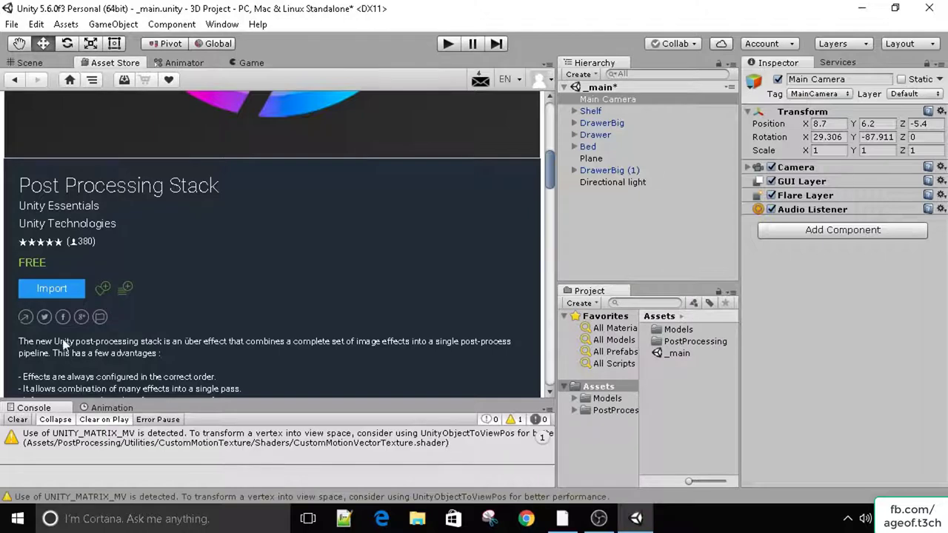
Clear the console warning, return to the Game view, and add Post Processing Behaviour to the Main Camera
{"action": "left_click", "coordinate": [19, 419]}
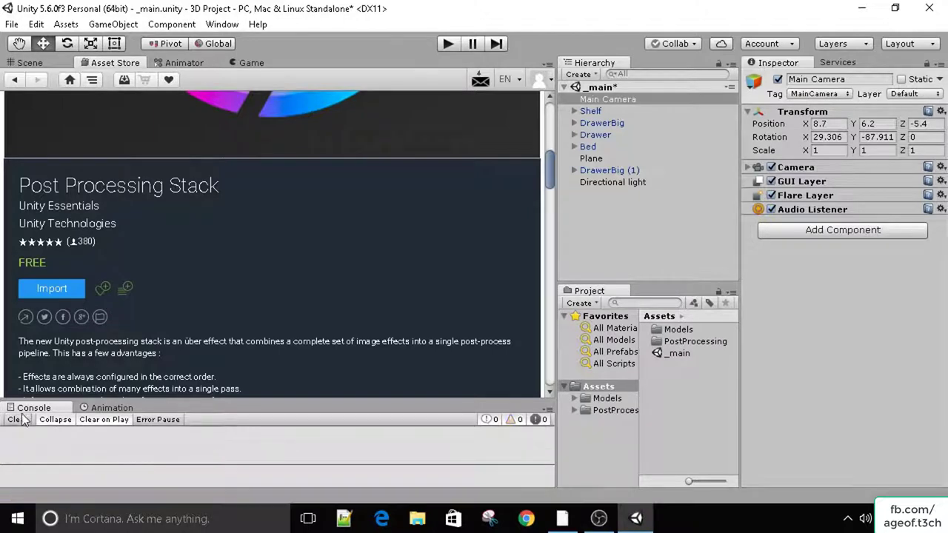
{"action": "left_click", "coordinate": [251, 63]}
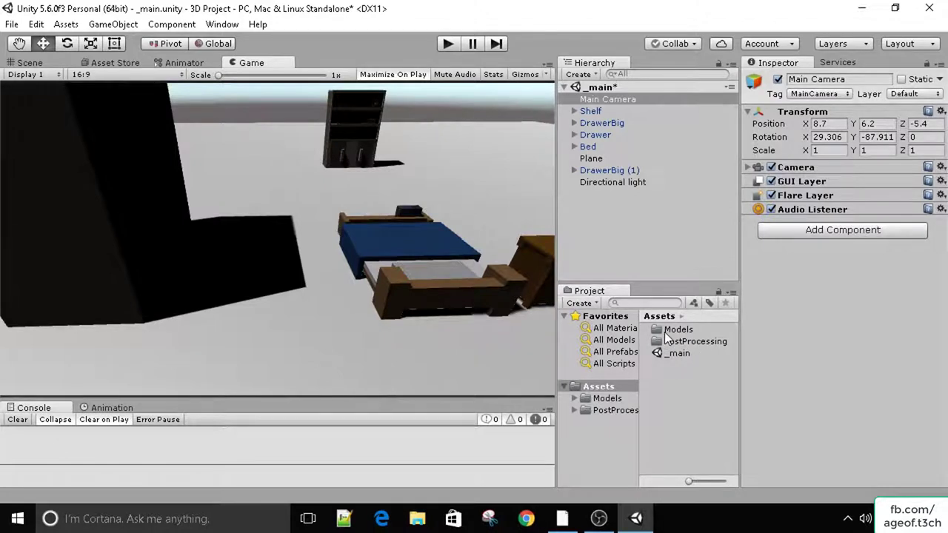
{"action": "left_click", "coordinate": [637, 100]}
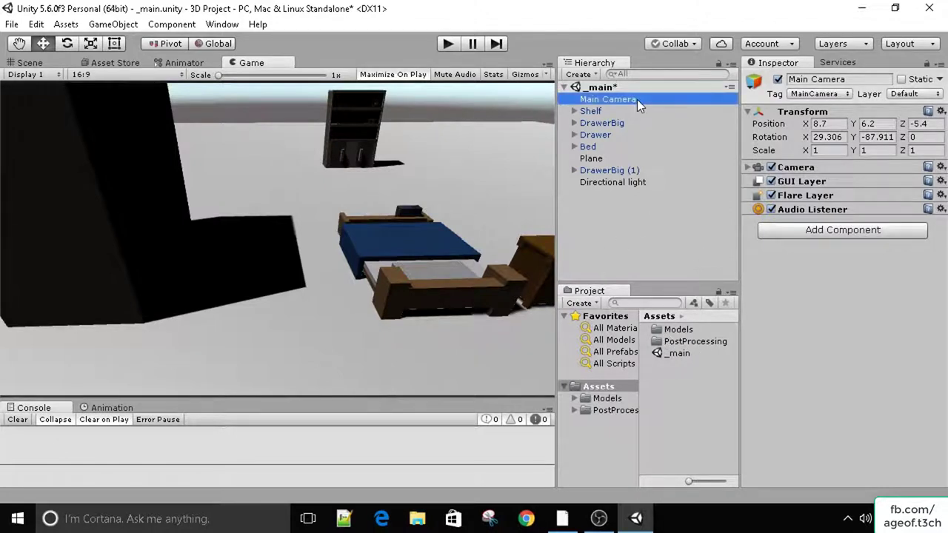
{"action": "left_click", "coordinate": [834, 229]}
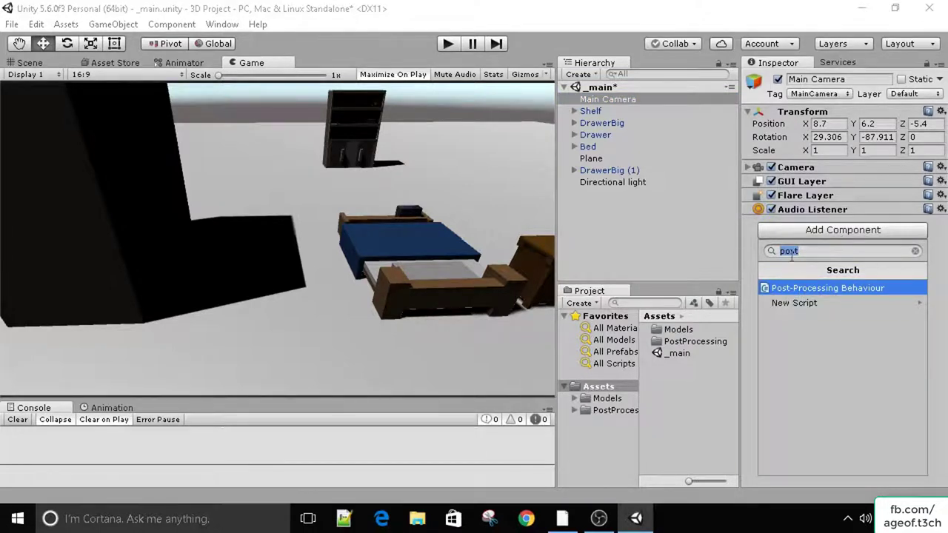
{"action": "left_click", "coordinate": [868, 289]}
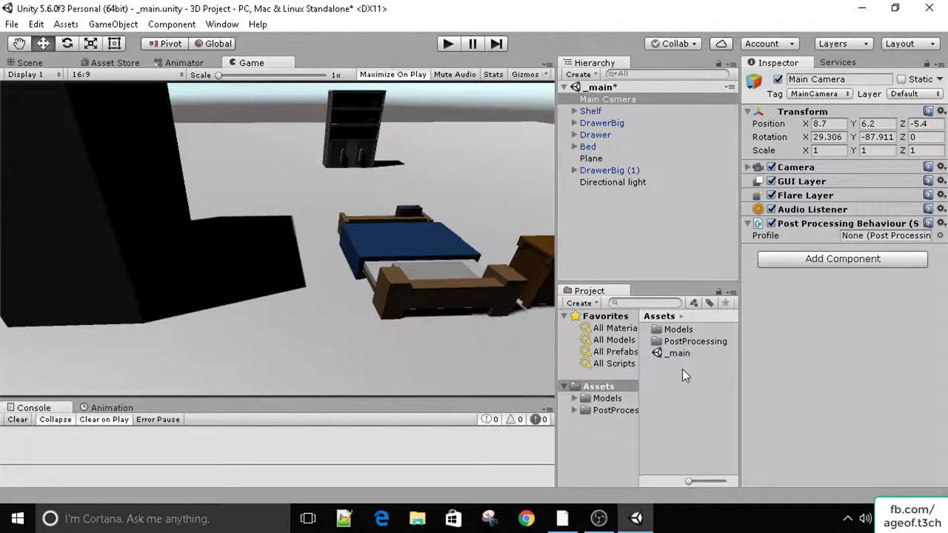
Create a new Post-Processing Profile asset in the Project and name it PPP
{"action": "right_click", "coordinate": [664, 372]}
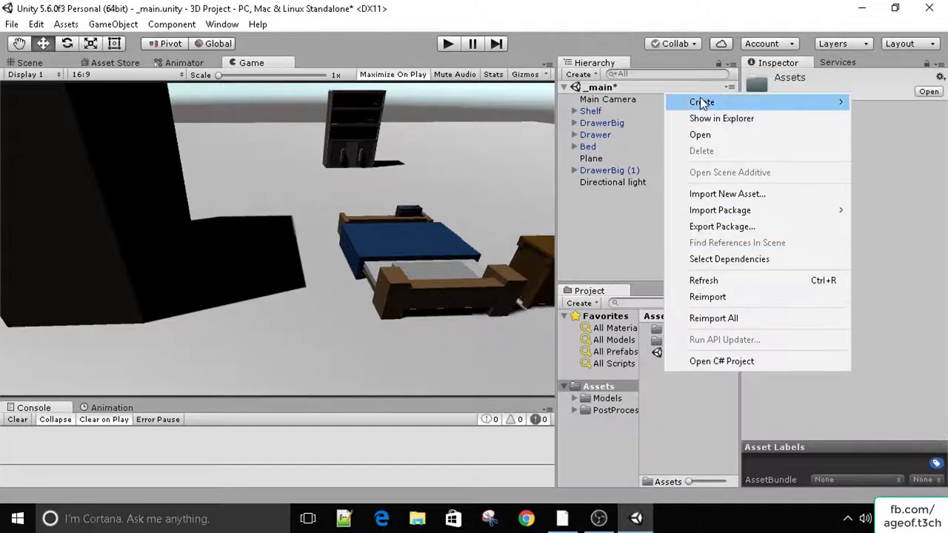
{"action": "mouse_move", "coordinate": [701, 102]}
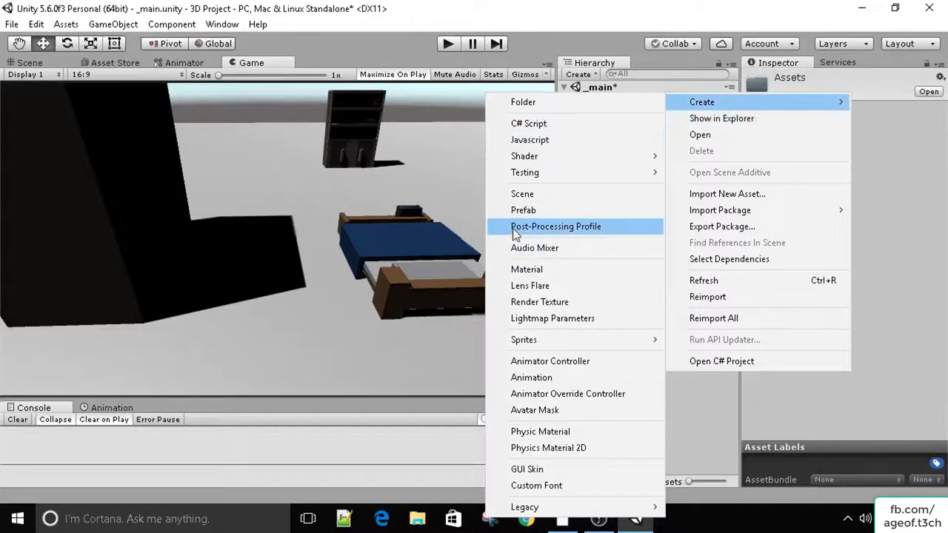
{"action": "left_click", "coordinate": [560, 226]}
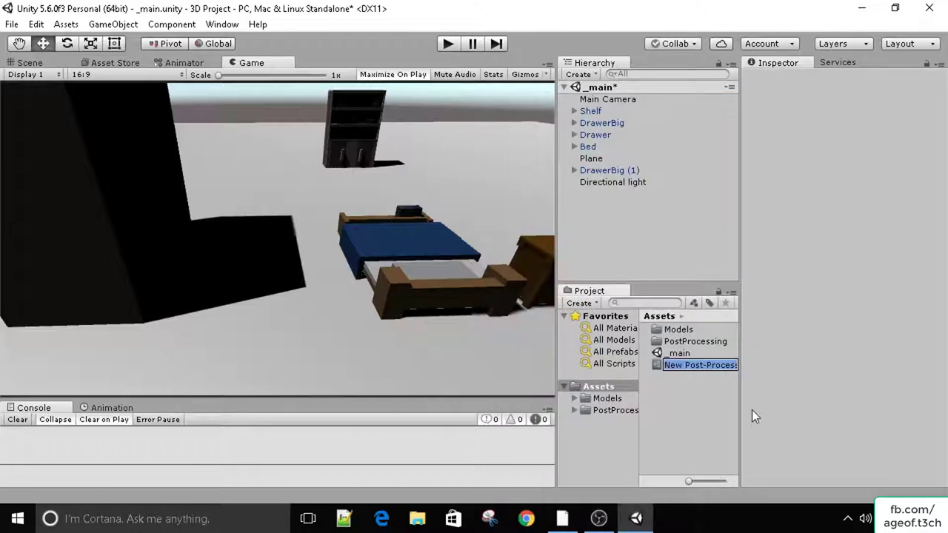
{"action": "type", "text": "PPP"}
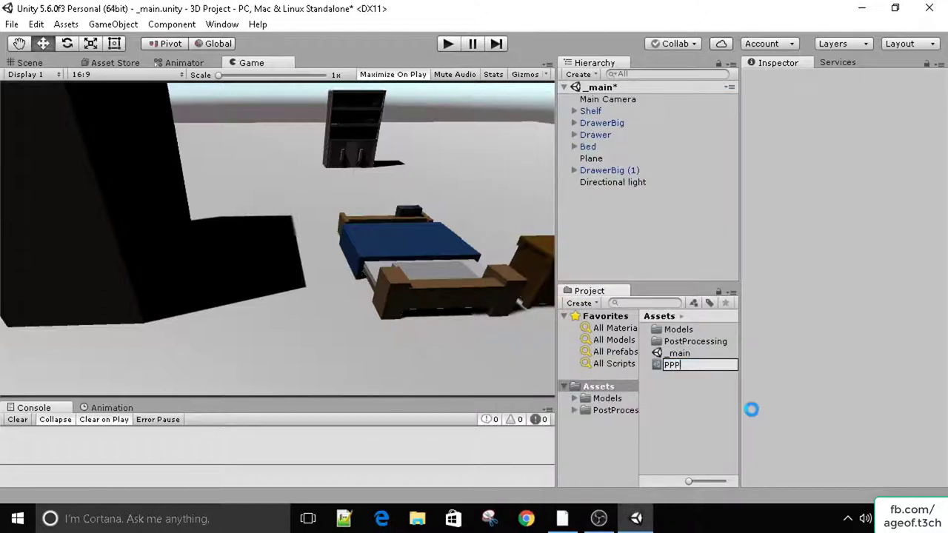
{"action": "key", "text": "Return"}
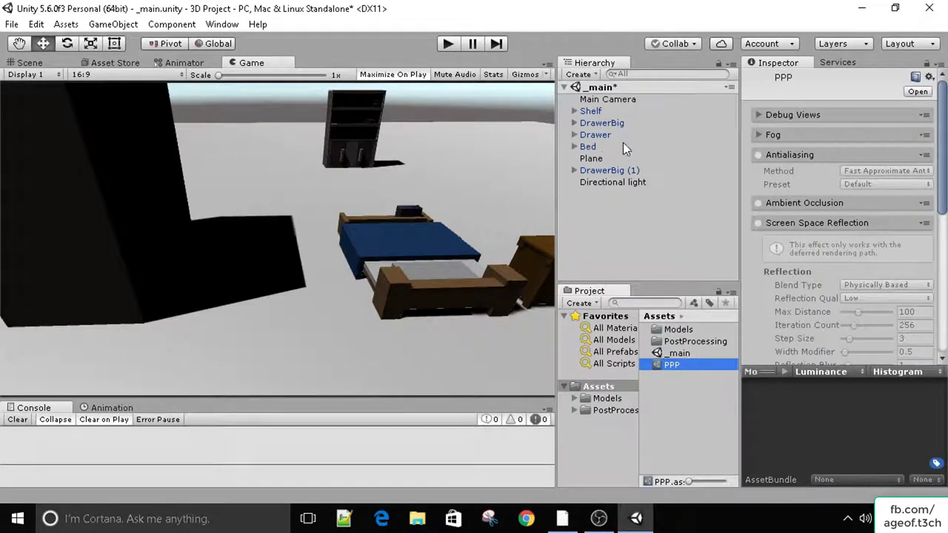
Assign PPP to the Main Camera's Post Processing Behaviour Profile field
{"action": "left_click", "coordinate": [635, 99]}
{"action": "left_click_drag", "start_coordinate": [662, 366], "coordinate": [847, 236]}
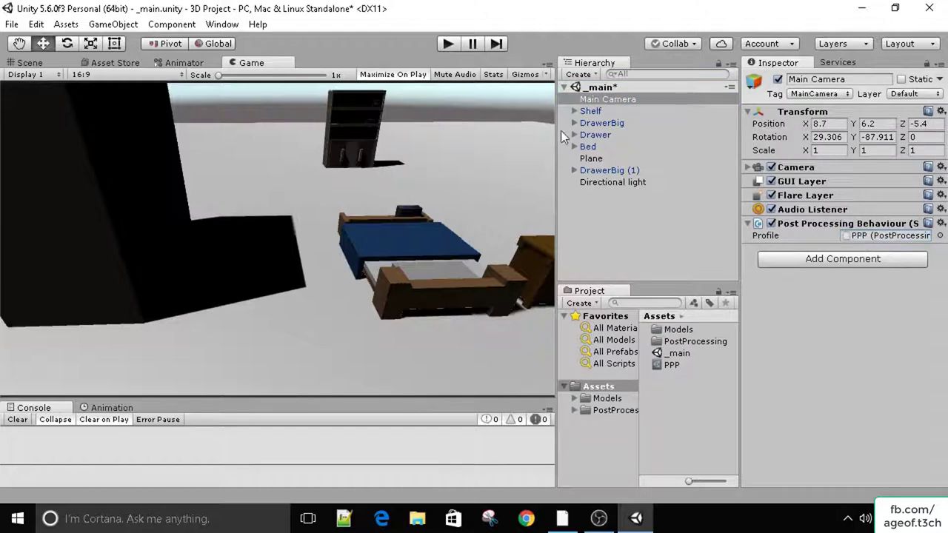
{"action": "left_click", "coordinate": [675, 365]}
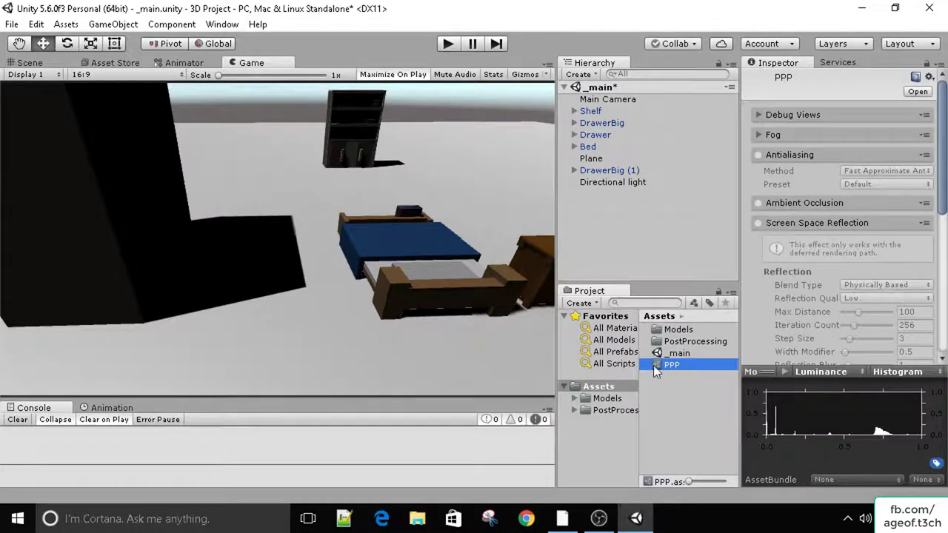
Collapse the other effect sections and expand Antialiasing in the PPP profile
{"action": "left_click", "coordinate": [791, 162]}
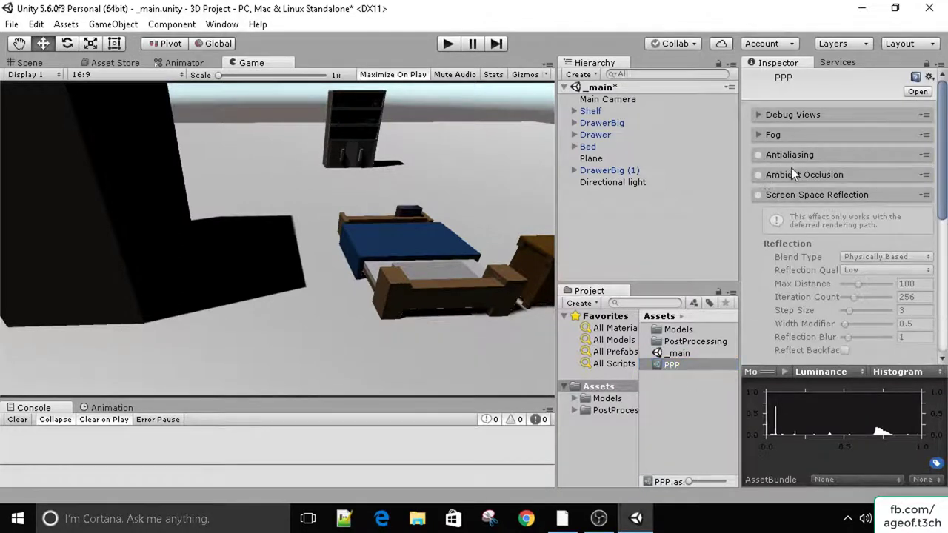
{"action": "left_click", "coordinate": [790, 175]}
{"action": "left_click", "coordinate": [789, 176]}
{"action": "left_click", "coordinate": [785, 196]}
{"action": "scroll", "coordinate": [787, 227], "scroll_direction": "down", "scroll_amount": 3}
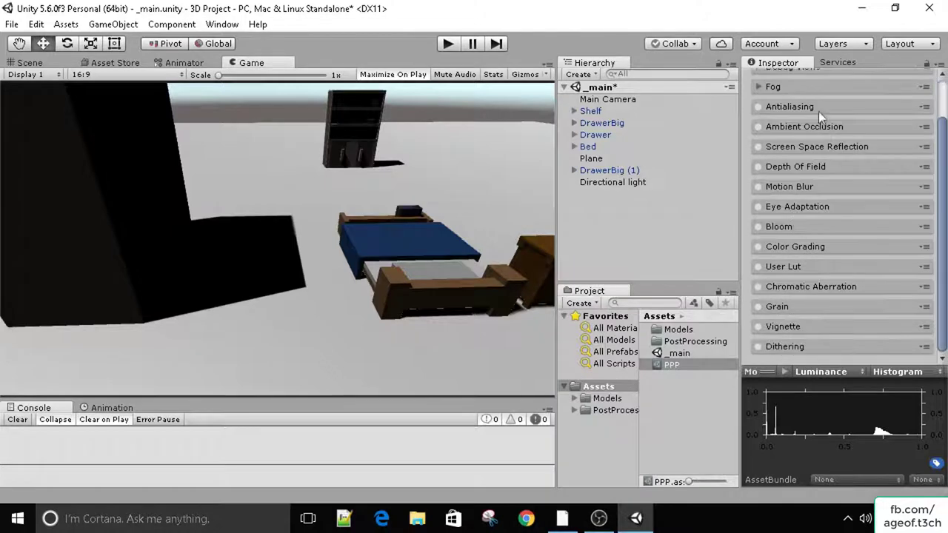
{"action": "scroll", "coordinate": [789, 222], "scroll_direction": "up", "scroll_amount": 3}
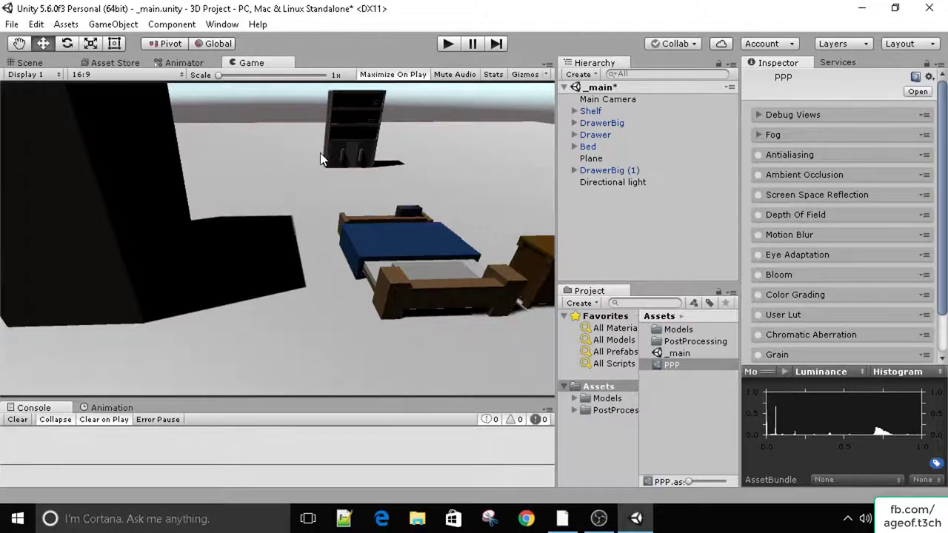
{"action": "left_click", "coordinate": [783, 156]}
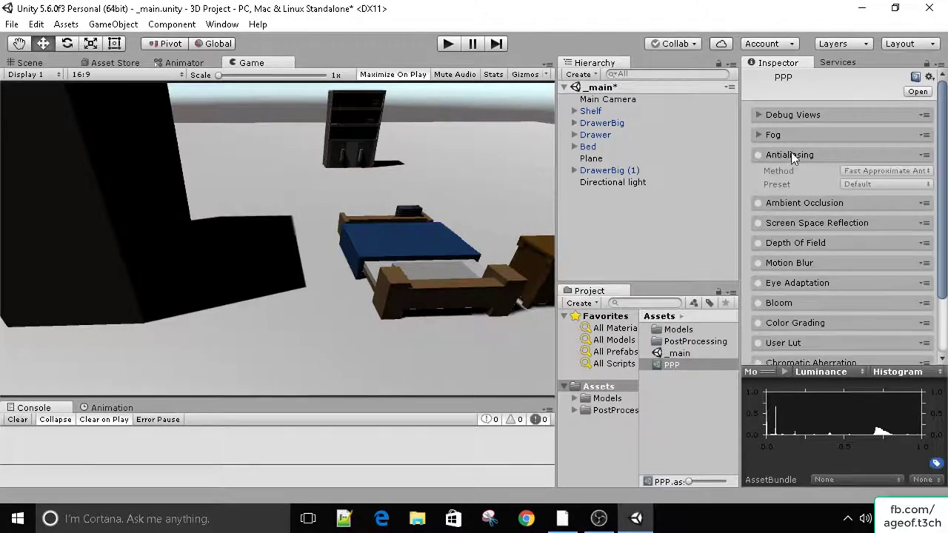
Enable antialiasing, toggling it off and on to compare the scene, and leave it on
{"action": "left_click", "coordinate": [757, 154]}
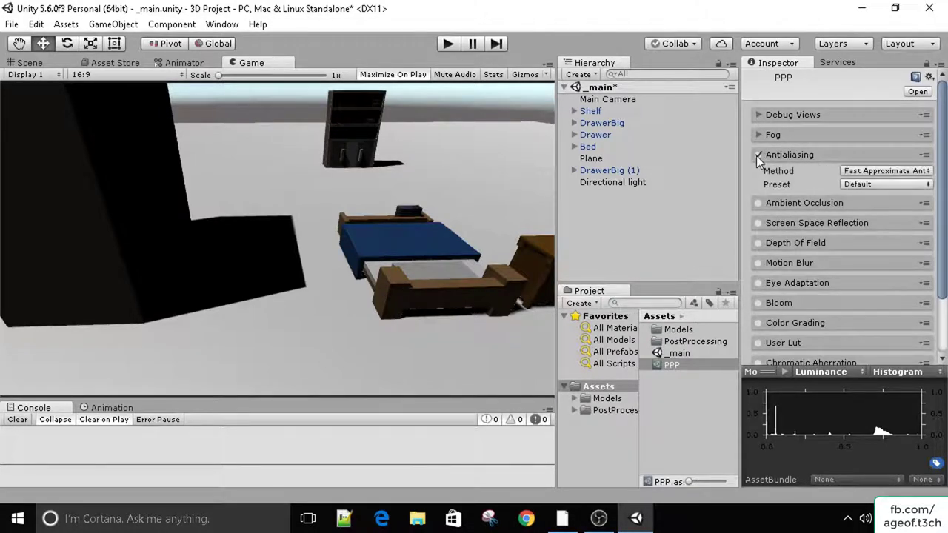
{"action": "left_click", "coordinate": [757, 156]}
{"action": "left_click", "coordinate": [757, 155]}
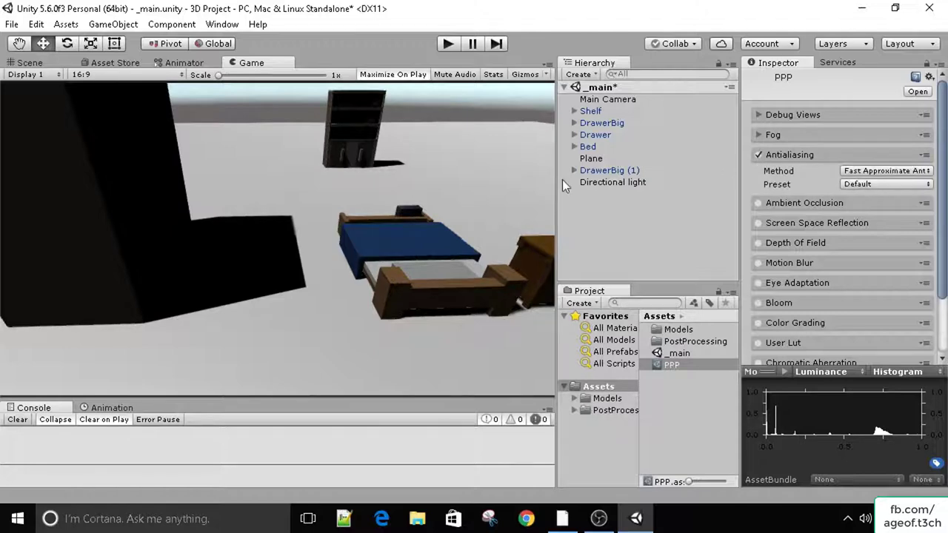
{"action": "left_click", "coordinate": [758, 154]}
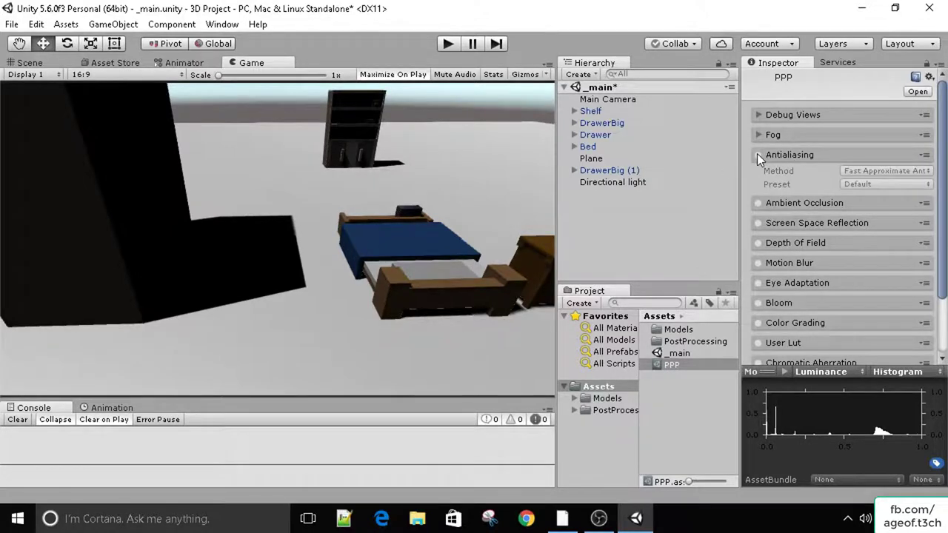
{"action": "left_click", "coordinate": [757, 154]}
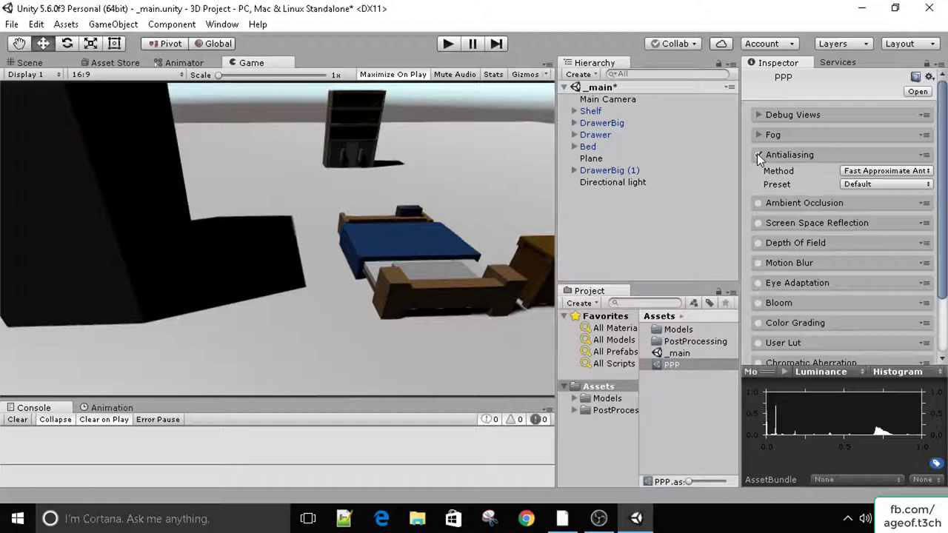
{"action": "left_click", "coordinate": [757, 155]}
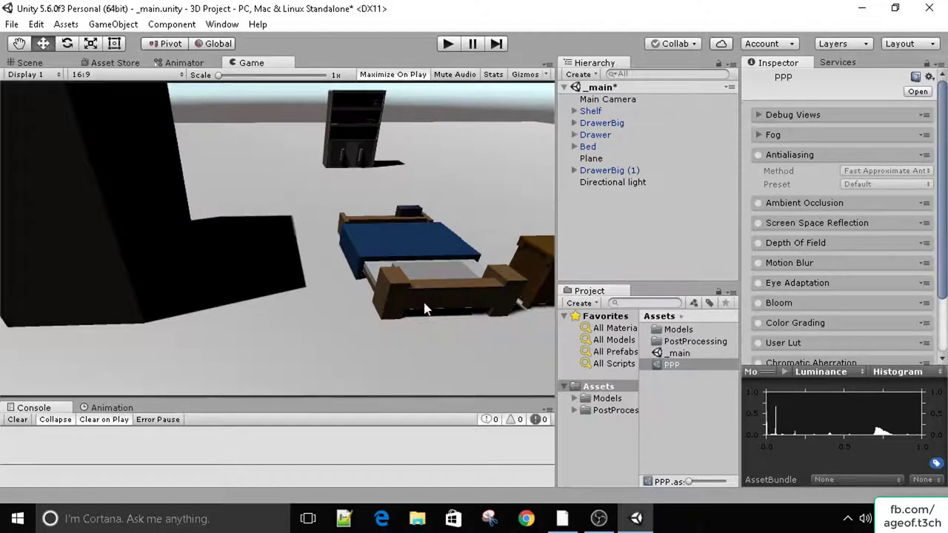
{"action": "left_click", "coordinate": [759, 155]}
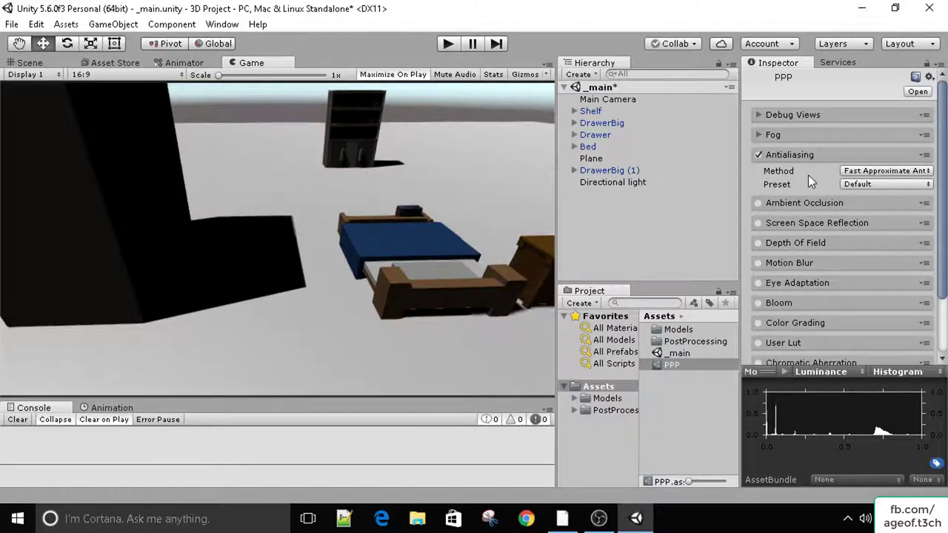
{"action": "left_click", "coordinate": [872, 173]}
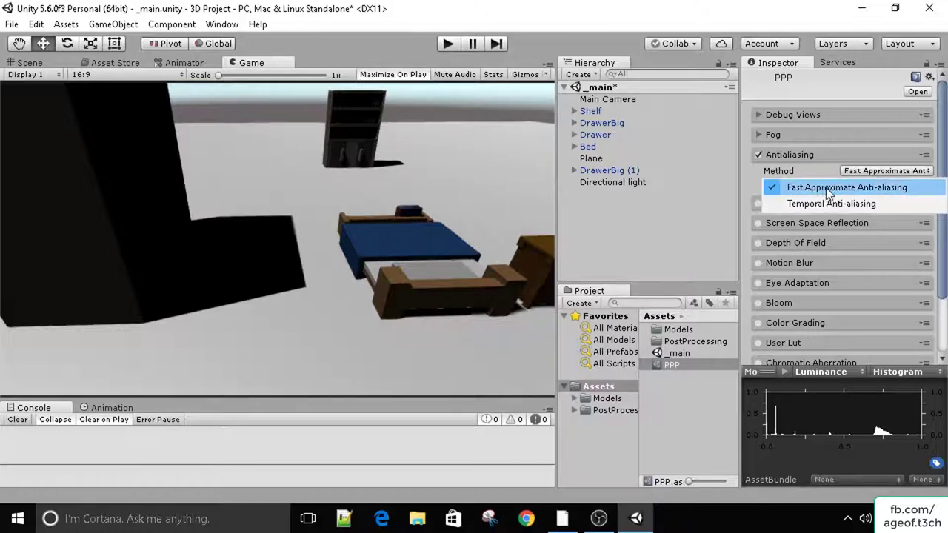
{"action": "left_click", "coordinate": [894, 188]}
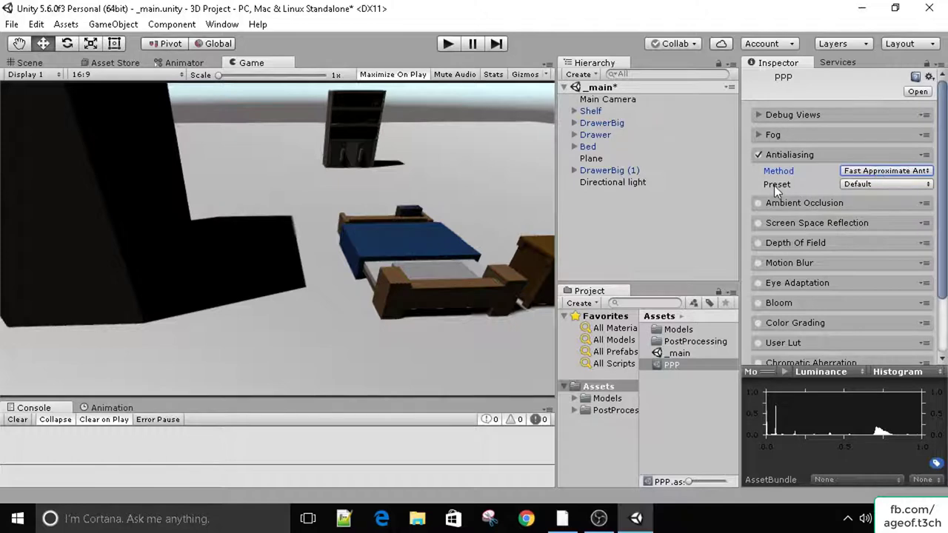
{"action": "left_click", "coordinate": [859, 184]}
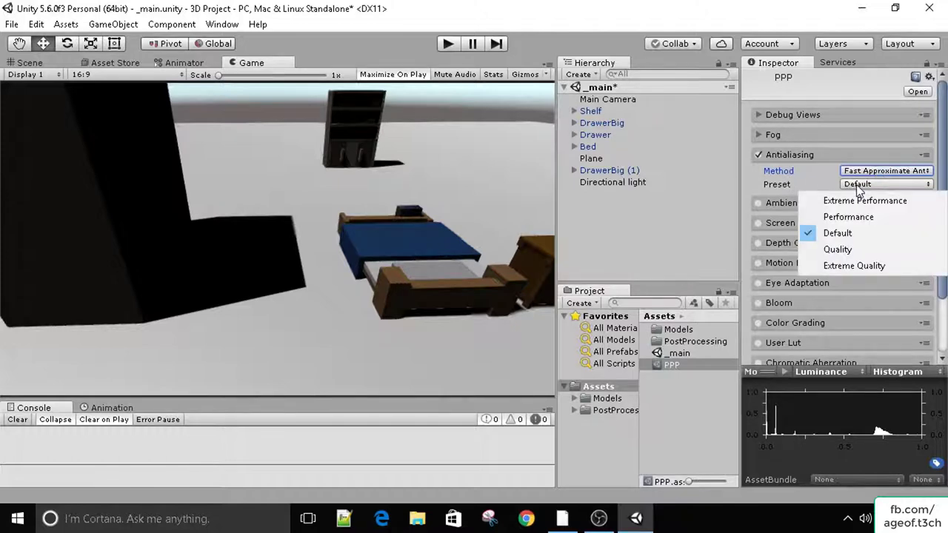
{"action": "left_click", "coordinate": [852, 199]}
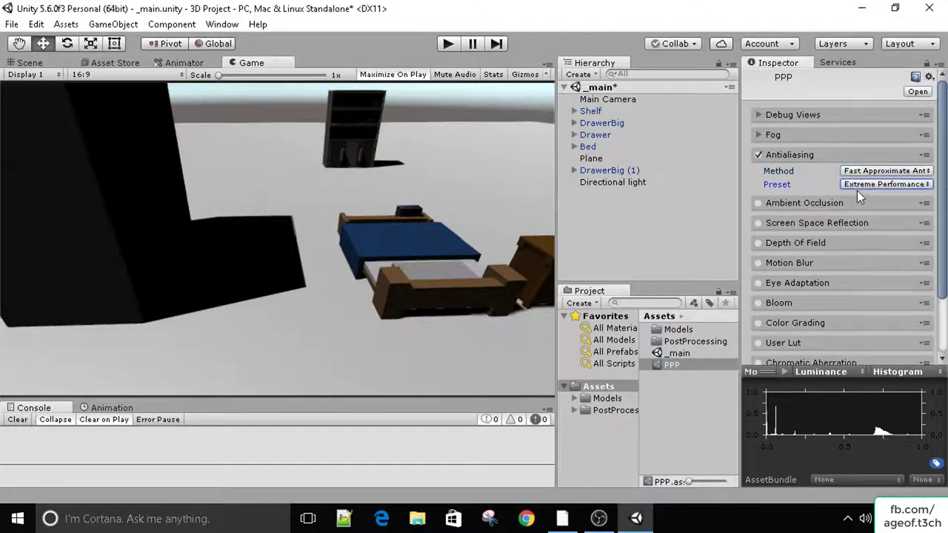
{"action": "left_click", "coordinate": [861, 184]}
{"action": "left_click", "coordinate": [848, 217]}
{"action": "left_click", "coordinate": [861, 185]}
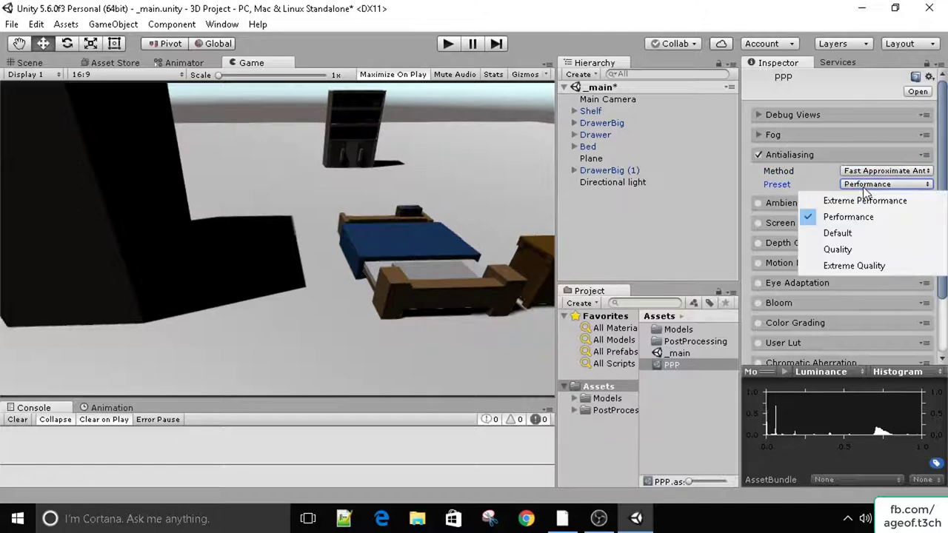
{"action": "left_click", "coordinate": [844, 265]}
{"action": "left_click", "coordinate": [850, 184]}
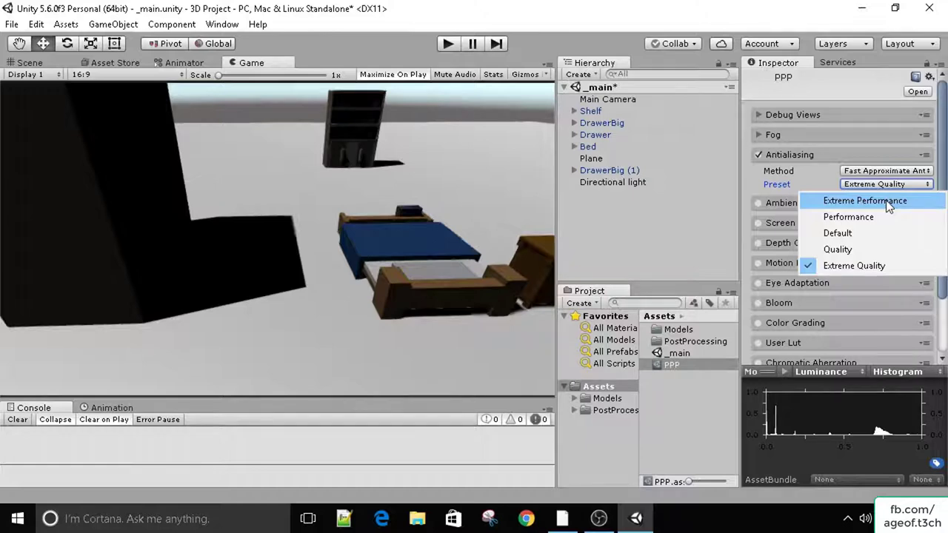
{"action": "left_click", "coordinate": [829, 234]}
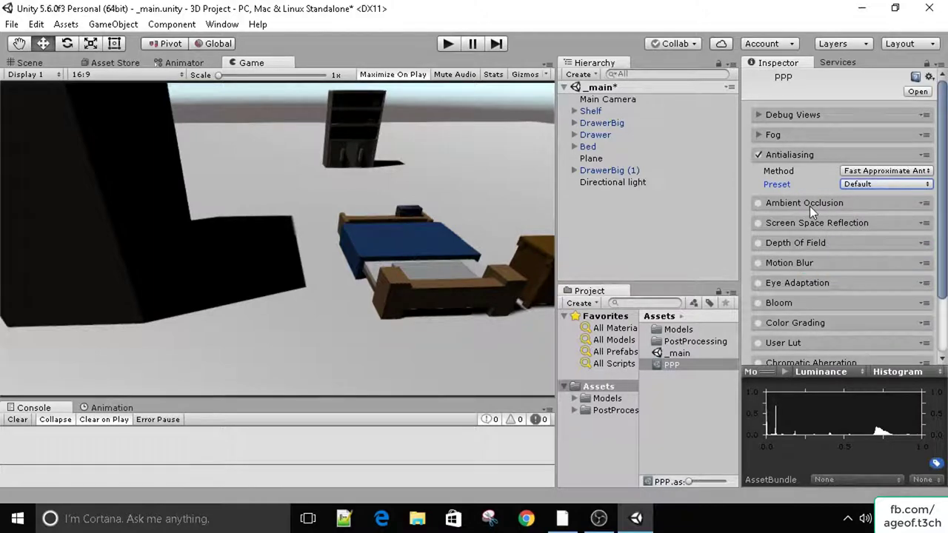
{"action": "left_click", "coordinate": [853, 171]}
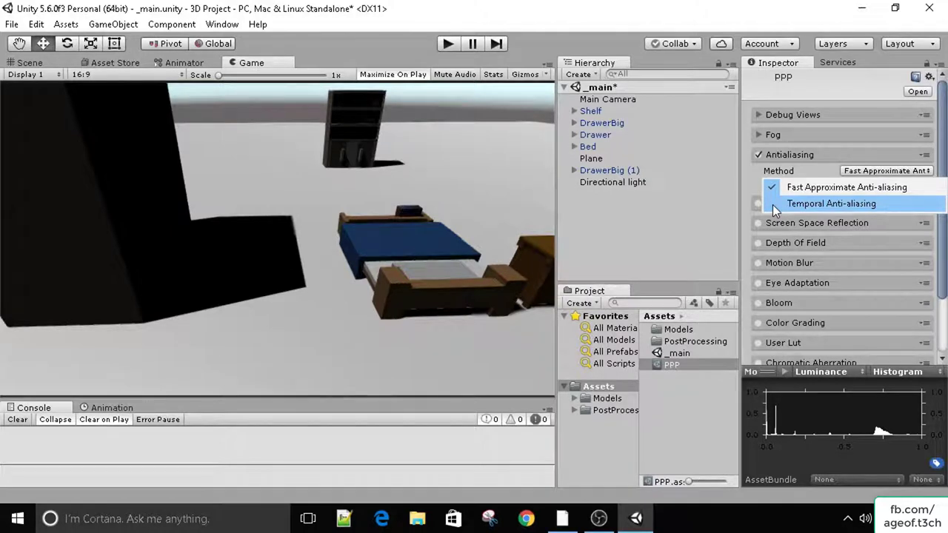
{"action": "left_click", "coordinate": [827, 191]}
{"action": "left_click", "coordinate": [792, 155]}
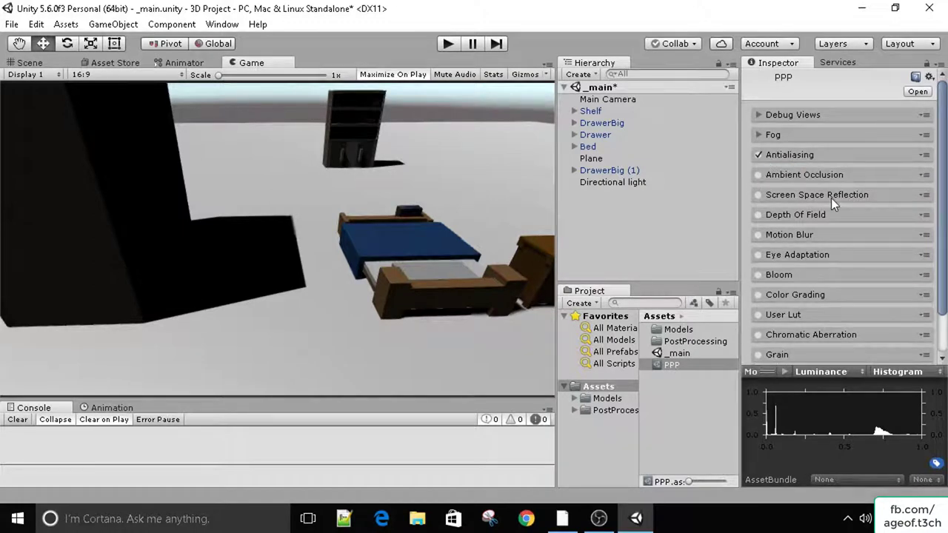
Enable Ambient Occlusion after comparing shading, with Intensity 4 and Radius 0.97
{"action": "left_click", "coordinate": [784, 175]}
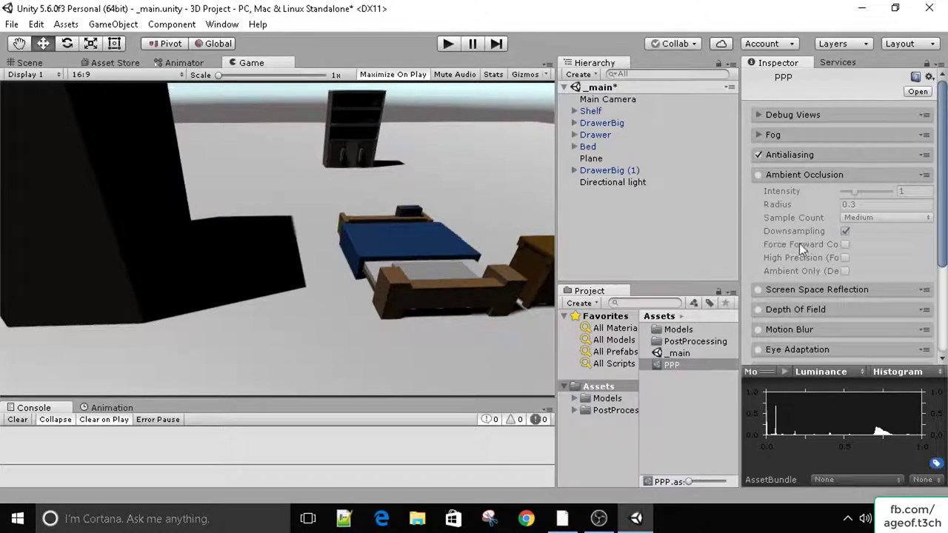
{"action": "left_click", "coordinate": [757, 176]}
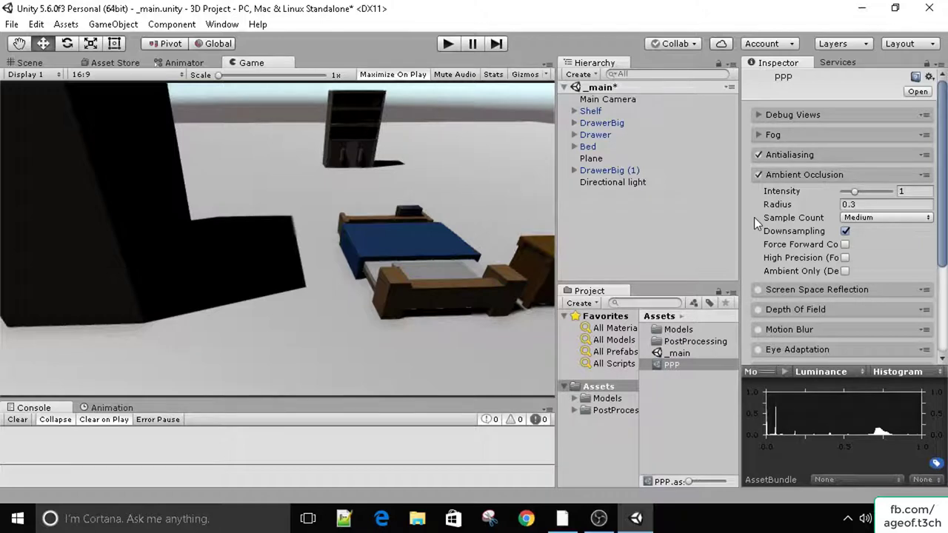
{"action": "left_click", "coordinate": [757, 175]}
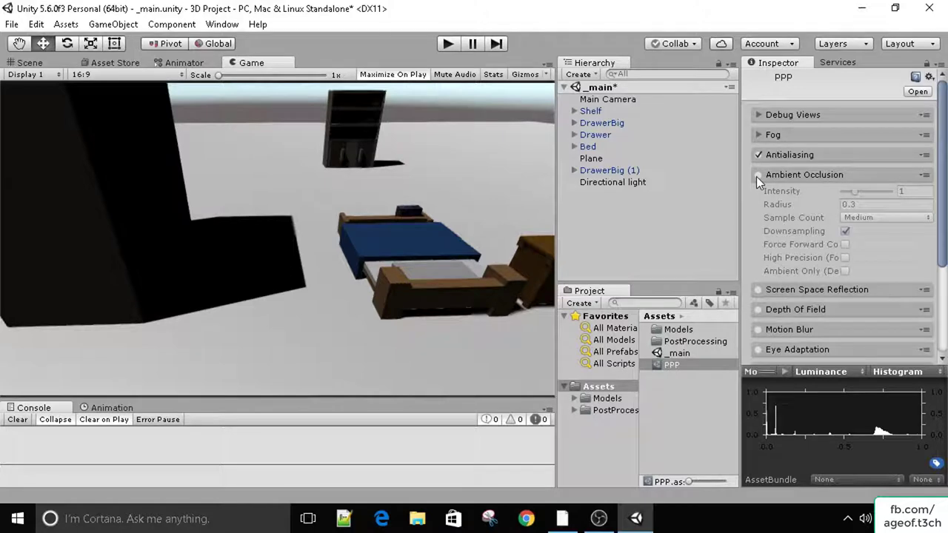
{"action": "left_click", "coordinate": [758, 174]}
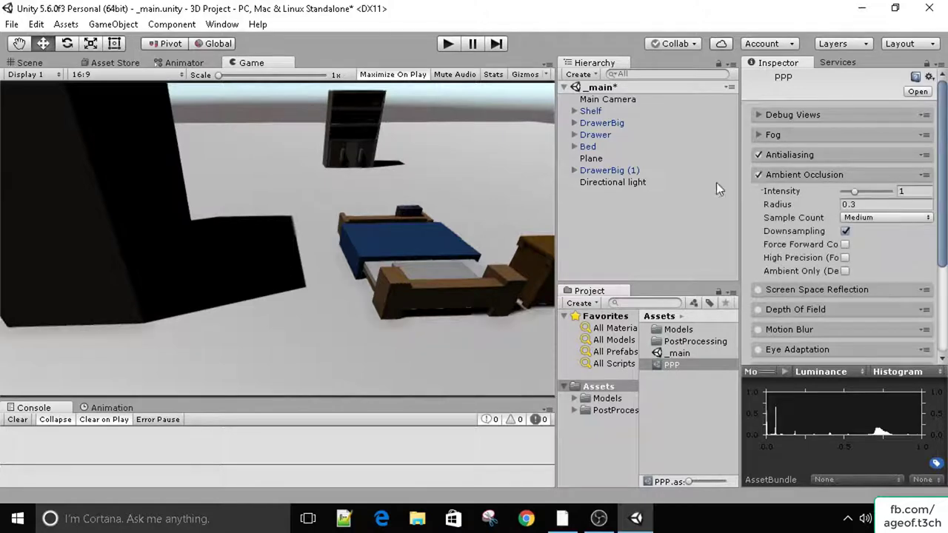
{"action": "left_click", "coordinate": [756, 175]}
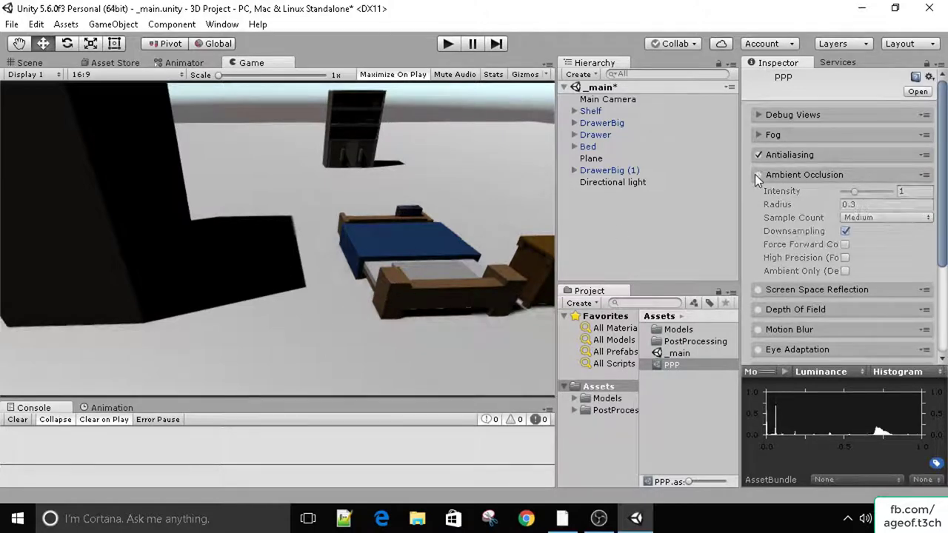
{"action": "left_click", "coordinate": [757, 174]}
{"action": "left_click", "coordinate": [756, 174]}
{"action": "left_click", "coordinate": [756, 175]}
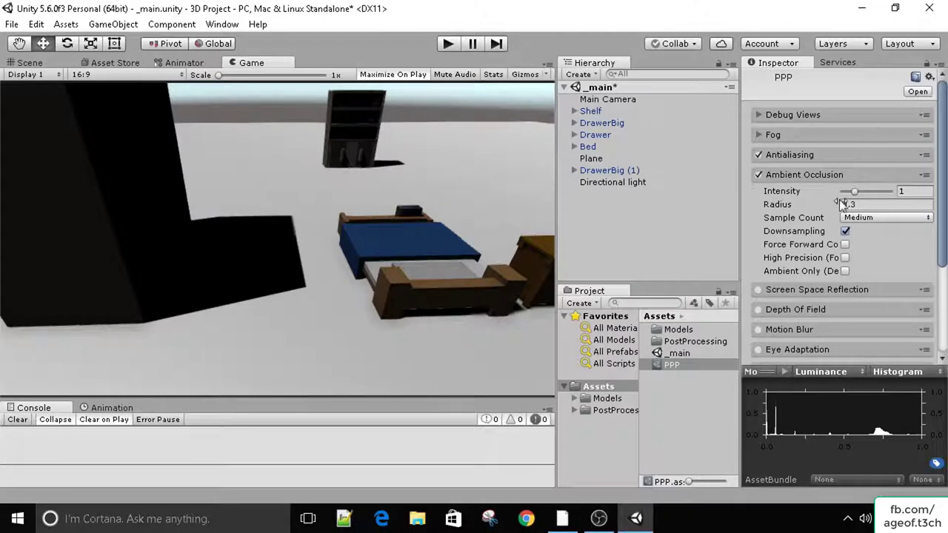
{"action": "mouse_move", "coordinate": [854, 191]}
{"action": "left_mouse_down"}
{"action": "mouse_move", "coordinate": [893, 187]}
{"action": "mouse_move", "coordinate": [842, 189]}
{"action": "mouse_move", "coordinate": [842, 177]}
{"action": "mouse_move", "coordinate": [918, 177]}
{"action": "left_mouse_up"}
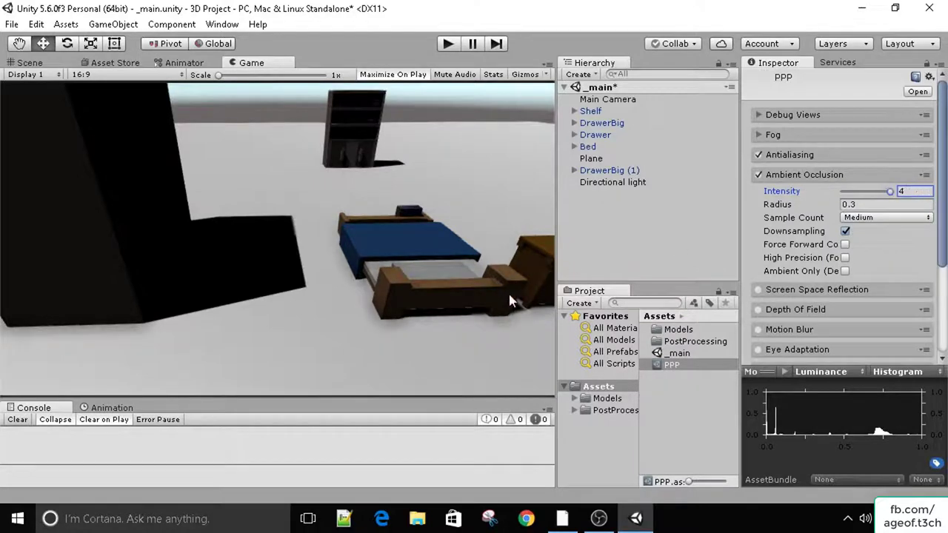
{"action": "mouse_move", "coordinate": [820, 205]}
{"action": "left_mouse_down"}
{"action": "mouse_move", "coordinate": [897, 196]}
{"action": "mouse_move", "coordinate": [848, 209]}
{"action": "left_mouse_up"}
{"action": "mouse_move", "coordinate": [854, 209]}
{"action": "left_mouse_down"}
{"action": "mouse_move", "coordinate": [875, 210]}
{"action": "mouse_move", "coordinate": [842, 210]}
{"action": "left_mouse_up"}
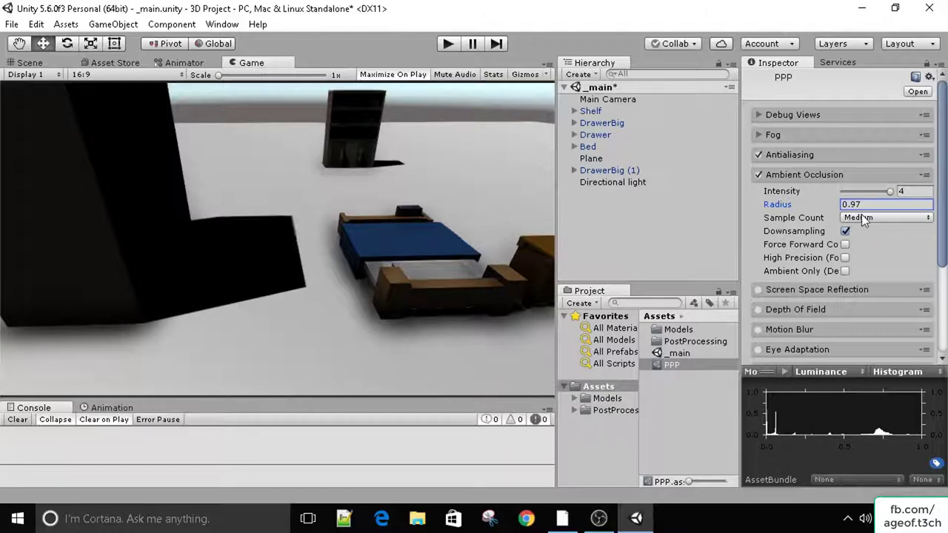
Try the Low, Medium and High sample counts, then settle on Lowest
{"action": "left_click", "coordinate": [860, 219]}
{"action": "left_click", "coordinate": [862, 234]}
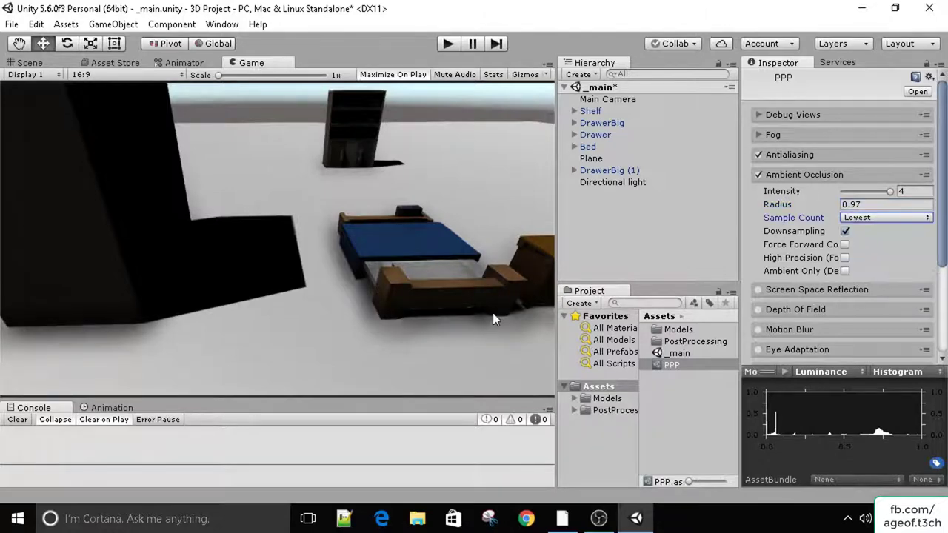
{"action": "left_click", "coordinate": [878, 217]}
{"action": "left_click", "coordinate": [872, 250]}
{"action": "left_click", "coordinate": [872, 219]}
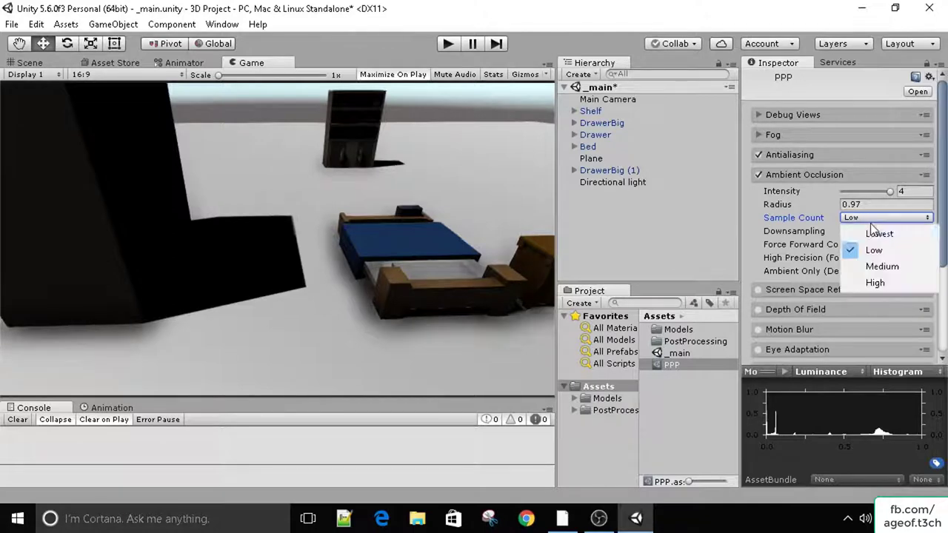
{"action": "left_click", "coordinate": [878, 266]}
{"action": "left_click", "coordinate": [871, 217]}
{"action": "left_click", "coordinate": [864, 288]}
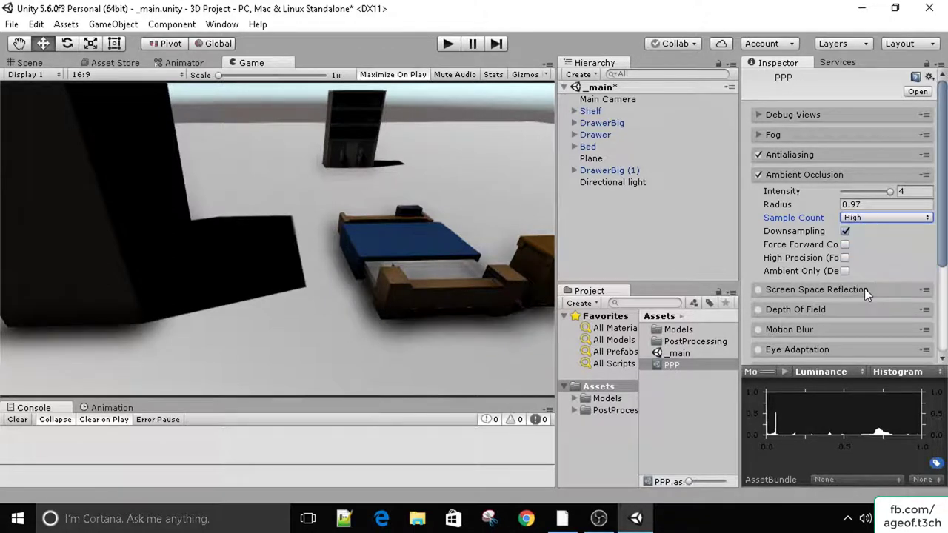
{"action": "left_click", "coordinate": [865, 218]}
{"action": "left_click", "coordinate": [875, 237]}
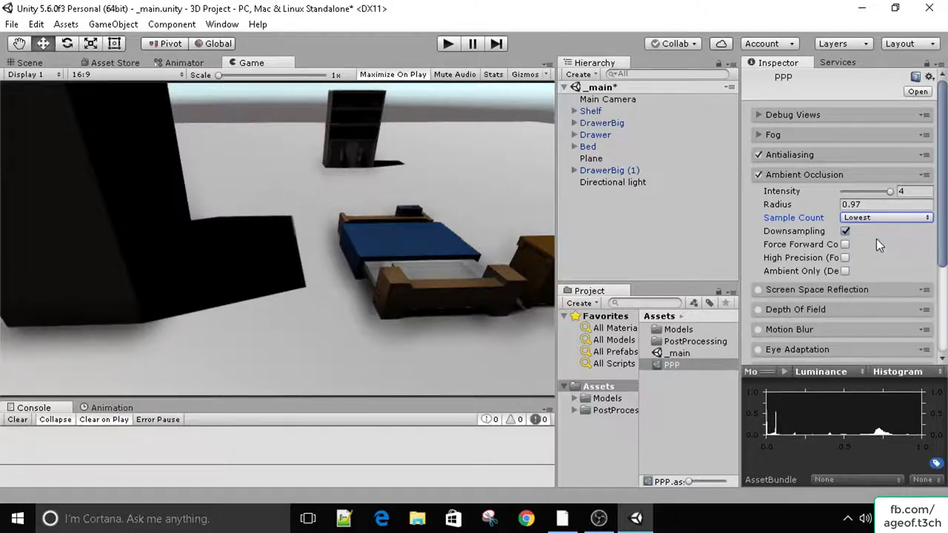
Keep Downsampling on and High Precision off after comparing both
{"action": "left_click", "coordinate": [844, 232]}
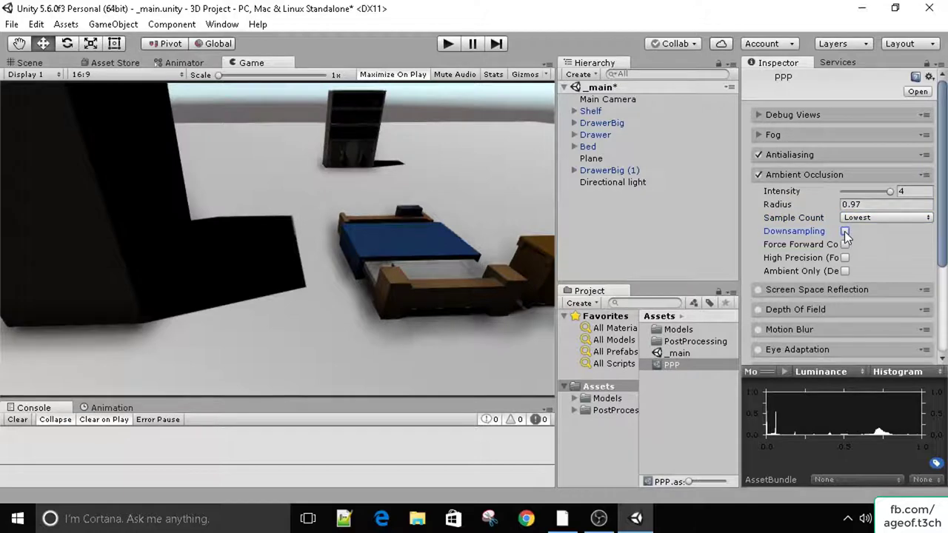
{"action": "left_click", "coordinate": [845, 231]}
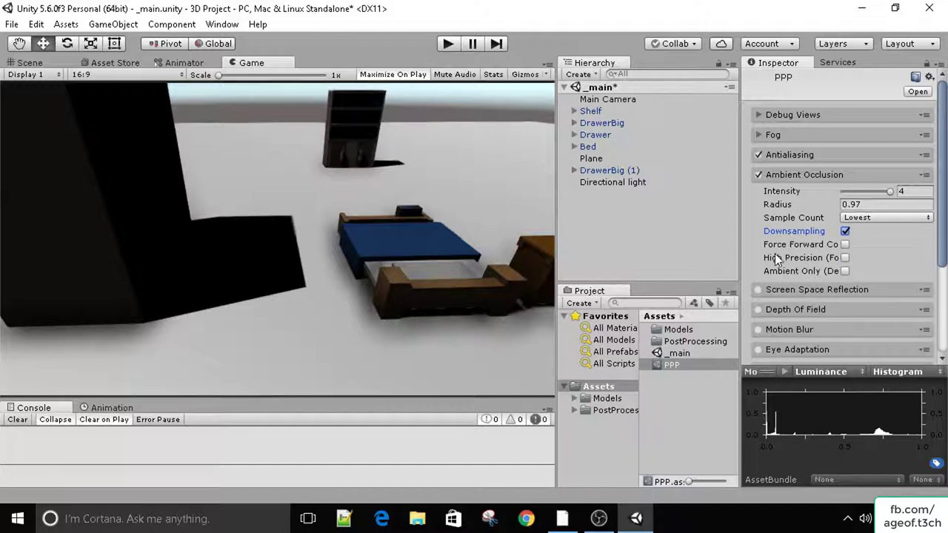
{"action": "left_click", "coordinate": [845, 258]}
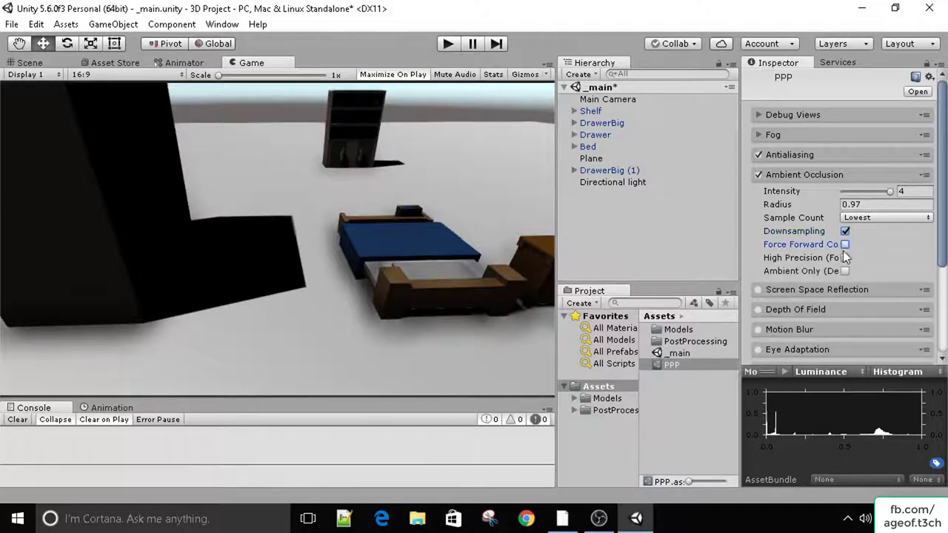
{"action": "left_click", "coordinate": [844, 265]}
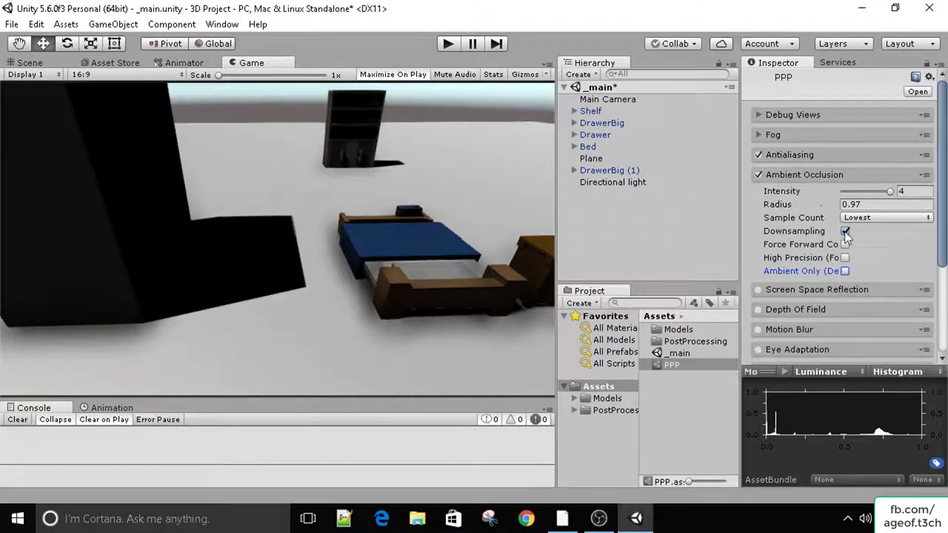
Enable Screen Space Reflection with defaults: Physically Based blend, Low quality, Max Distance 100
{"action": "left_click", "coordinate": [810, 172]}
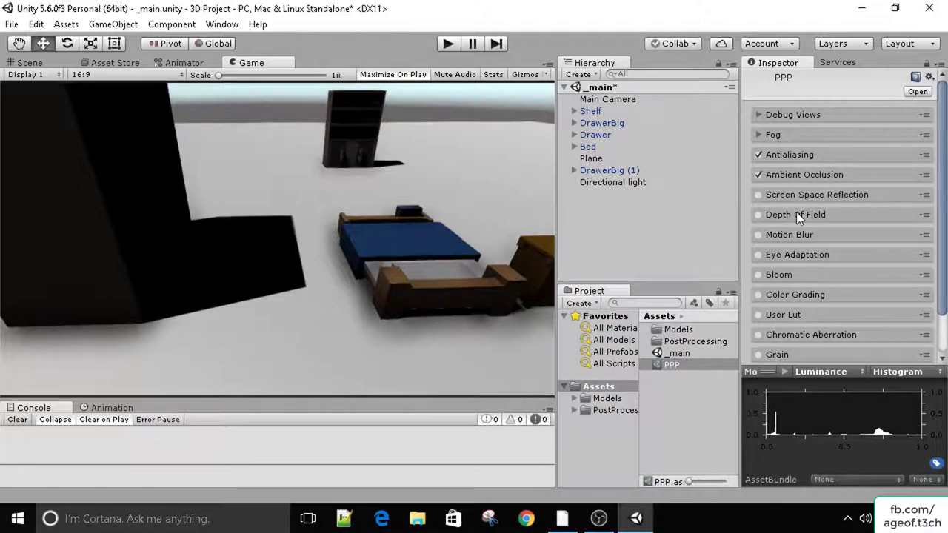
{"action": "left_click", "coordinate": [781, 194]}
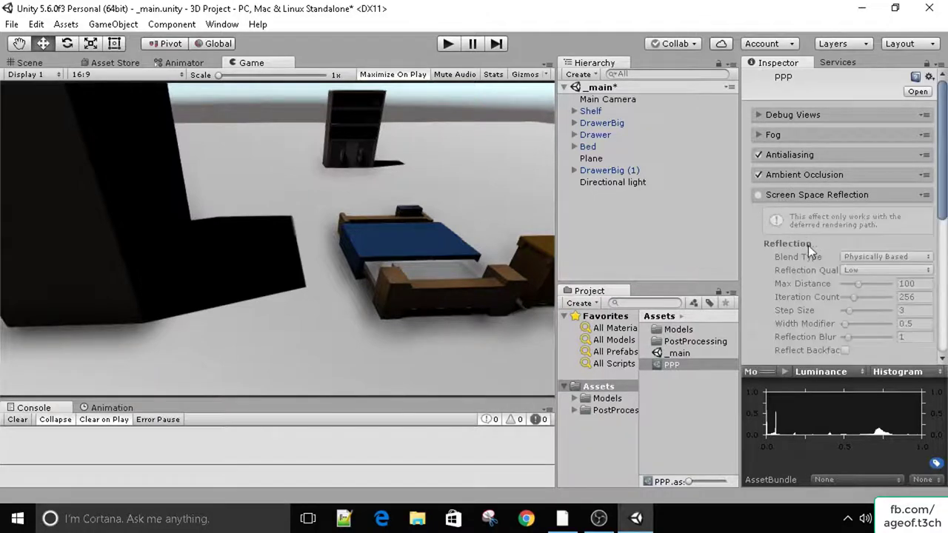
{"action": "scroll", "coordinate": [793, 216], "scroll_direction": "down", "scroll_amount": 2}
{"action": "scroll", "coordinate": [777, 259], "scroll_direction": "up", "scroll_amount": 2}
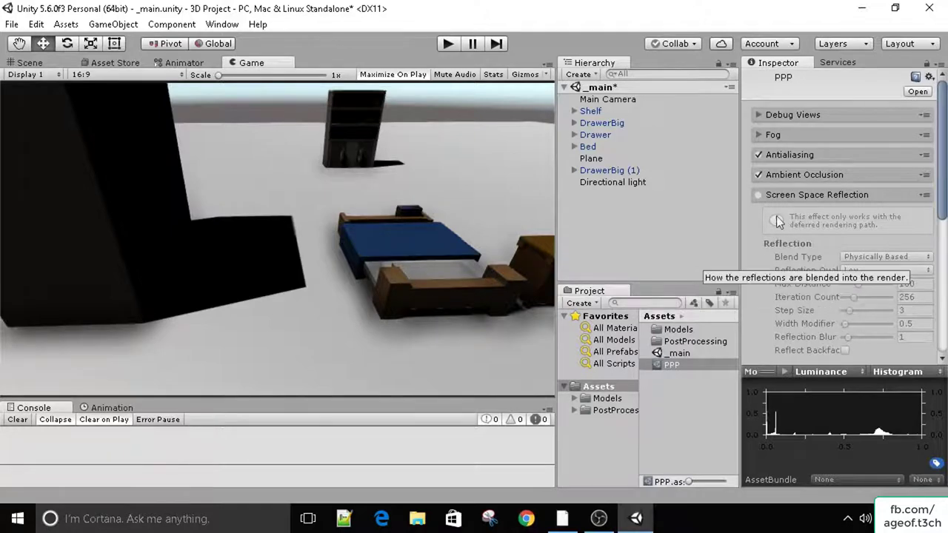
{"action": "left_click", "coordinate": [757, 194]}
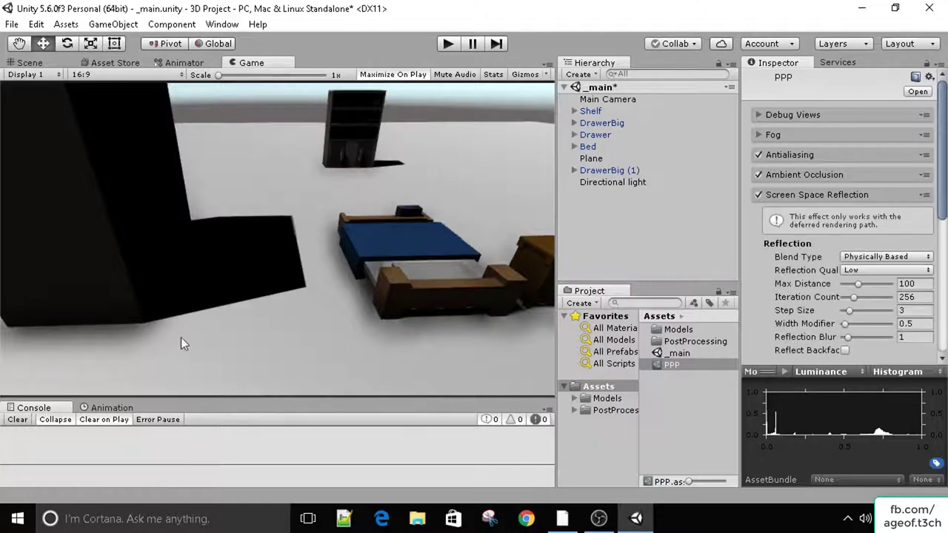
Create a new material asset named 'Material' and raise its Metallic to 0.69
{"action": "right_click", "coordinate": [646, 391]}
{"action": "mouse_move", "coordinate": [686, 120]}
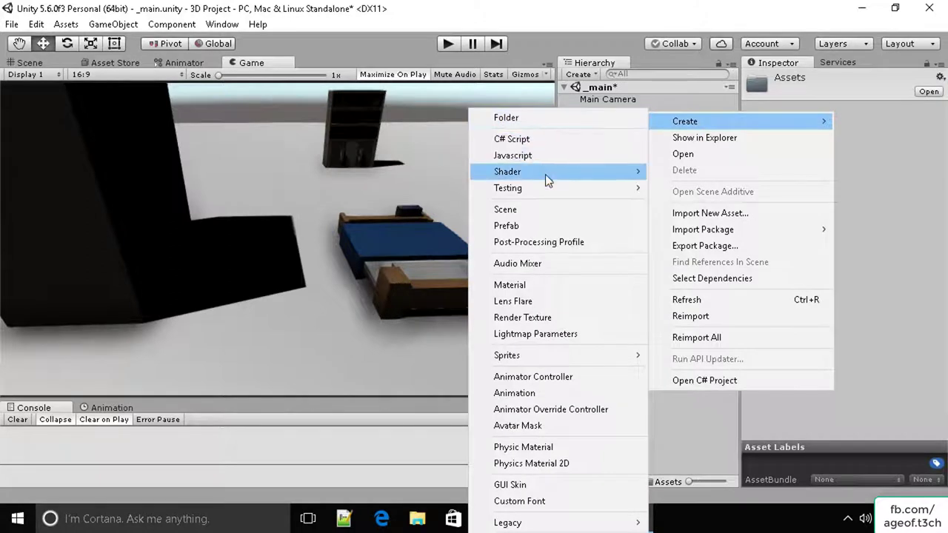
{"action": "left_click", "coordinate": [527, 286]}
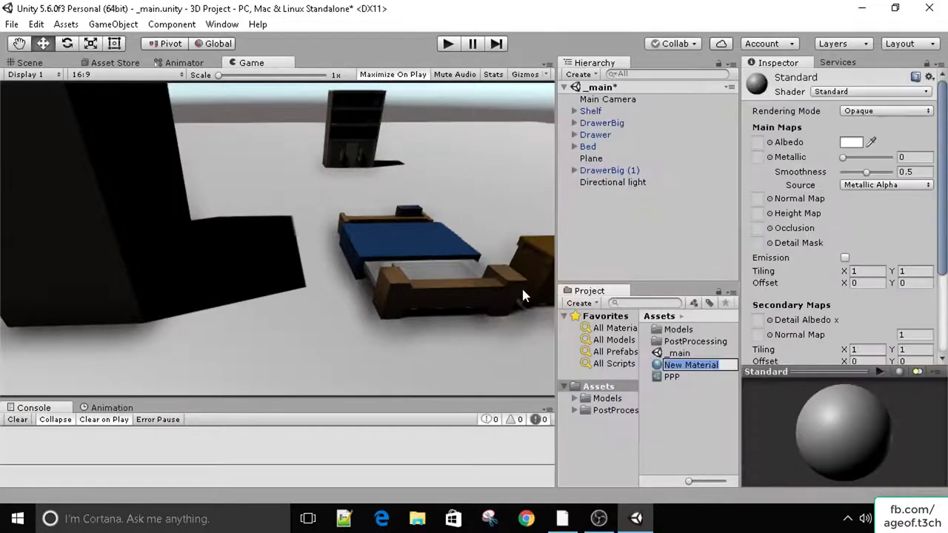
{"action": "type", "text": "Material"}
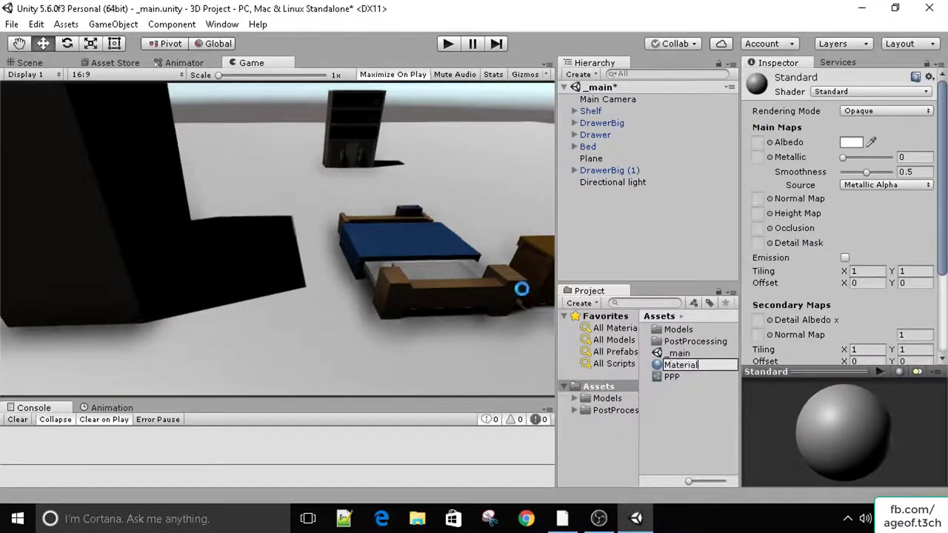
{"action": "key", "text": "Return"}
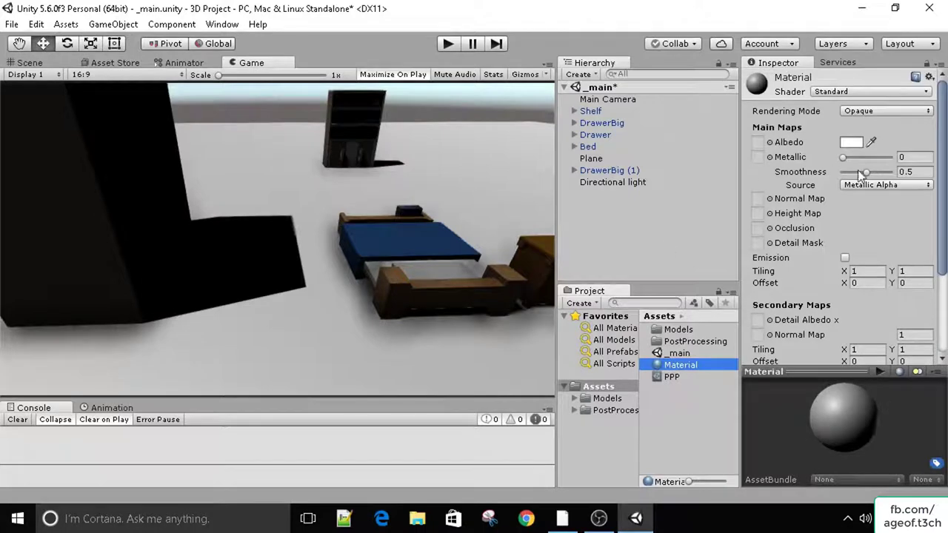
{"action": "left_click_drag", "start_coordinate": [843, 157], "coordinate": [891, 172]}
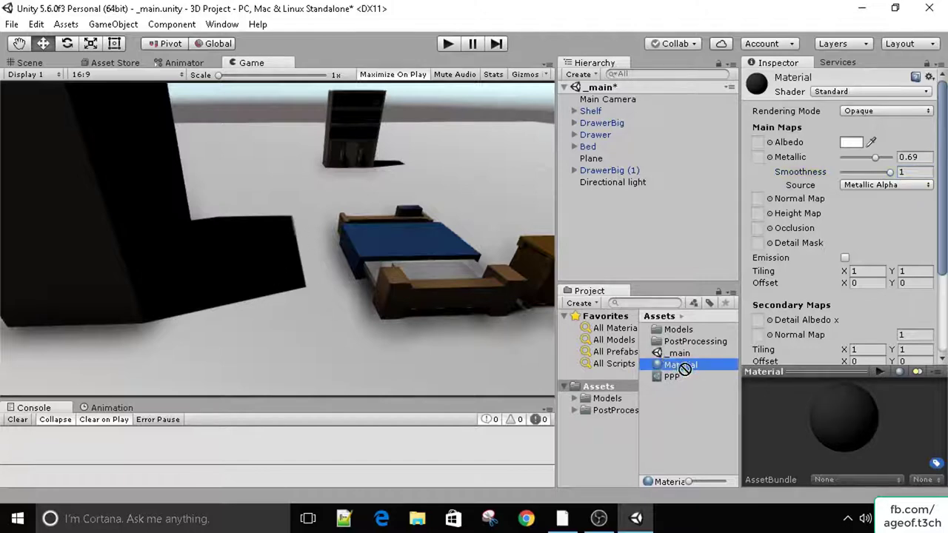
Apply the Material to the floor plane in the Scene view
{"action": "left_click_drag", "start_coordinate": [682, 364], "coordinate": [698, 436]}
{"action": "left_click", "coordinate": [57, 63]}
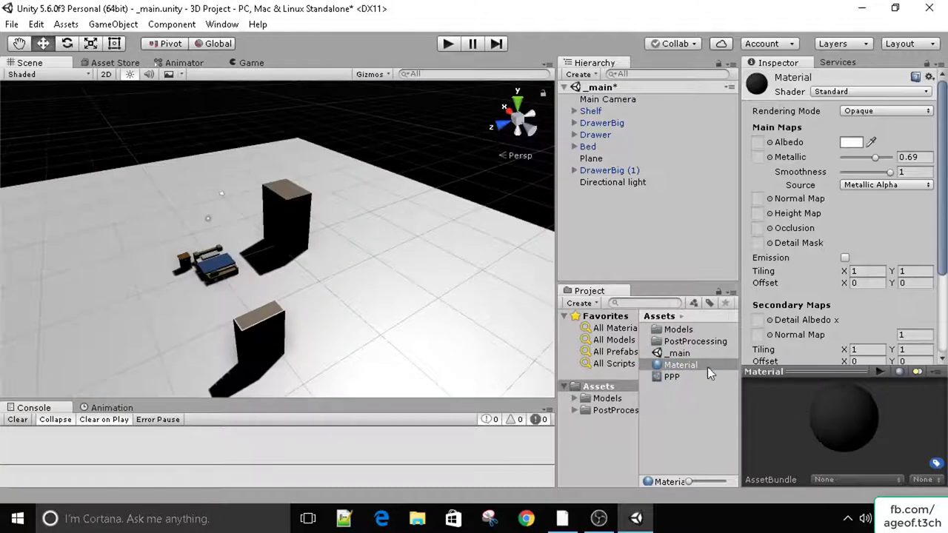
{"action": "left_click_drag", "start_coordinate": [707, 365], "coordinate": [254, 160]}
{"action": "left_click", "coordinate": [253, 63]}
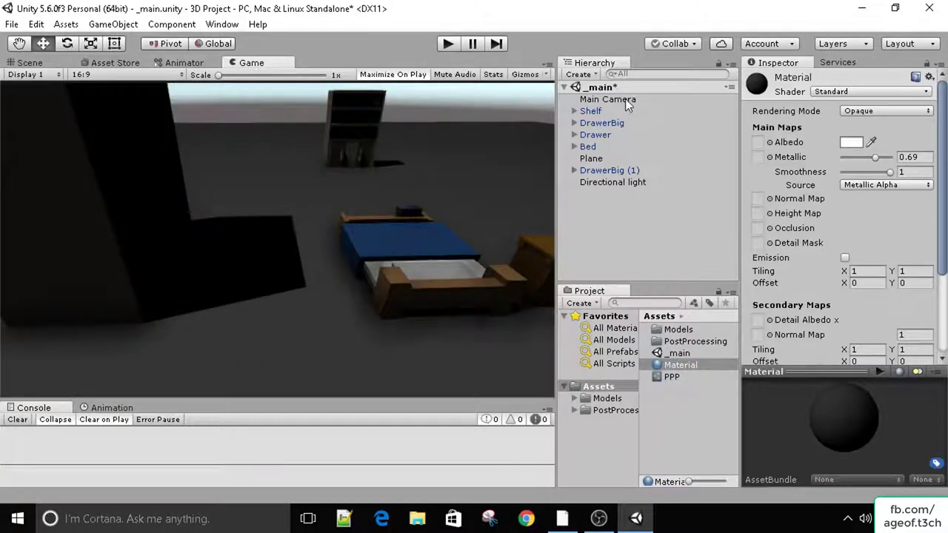
Keep the PPP reflection blend type as Physically Based
{"action": "left_click", "coordinate": [685, 376]}
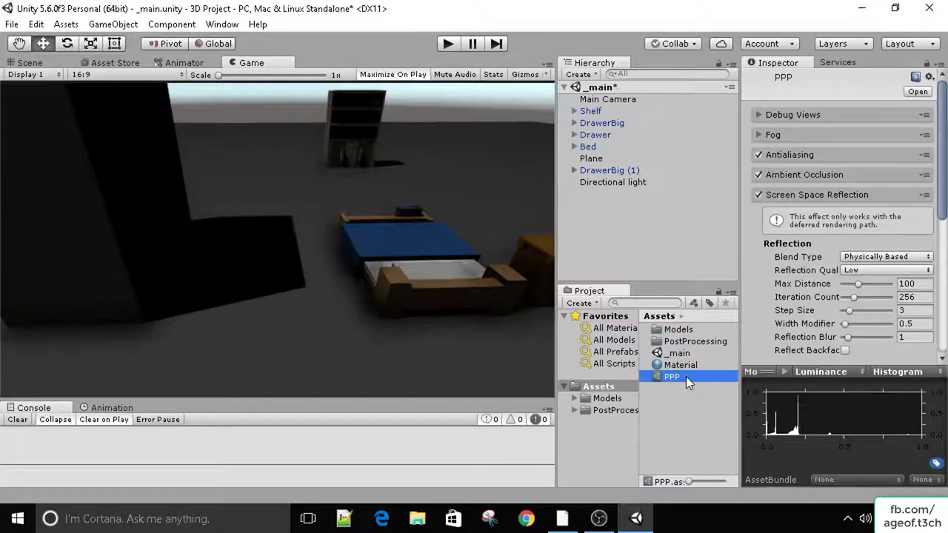
{"action": "left_click", "coordinate": [857, 257]}
{"action": "left_click", "coordinate": [851, 271]}
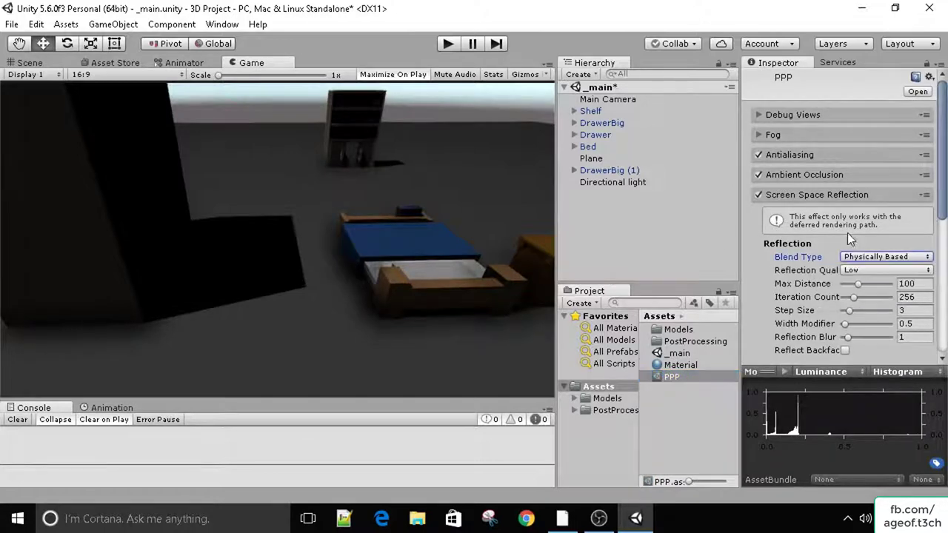
Lower the Material to Metallic 0.3 and Smoothness 0.81, keeping the Standard shader
{"action": "left_click", "coordinate": [698, 365]}
{"action": "mouse_move", "coordinate": [872, 157]}
{"action": "left_mouse_down"}
{"action": "mouse_move", "coordinate": [887, 157]}
{"action": "mouse_move", "coordinate": [842, 157]}
{"action": "mouse_move", "coordinate": [881, 171]}
{"action": "left_mouse_up"}
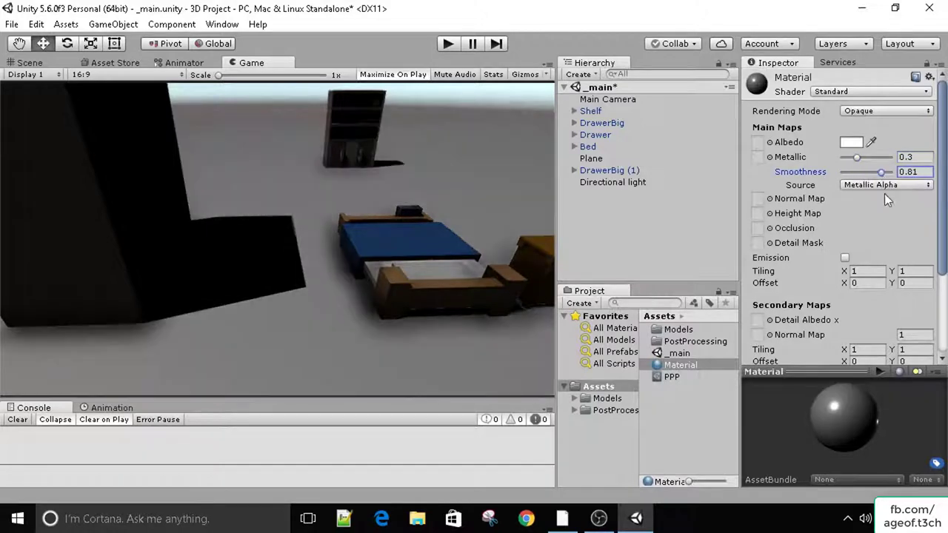
{"action": "left_click", "coordinate": [881, 185]}
{"action": "left_click", "coordinate": [879, 110]}
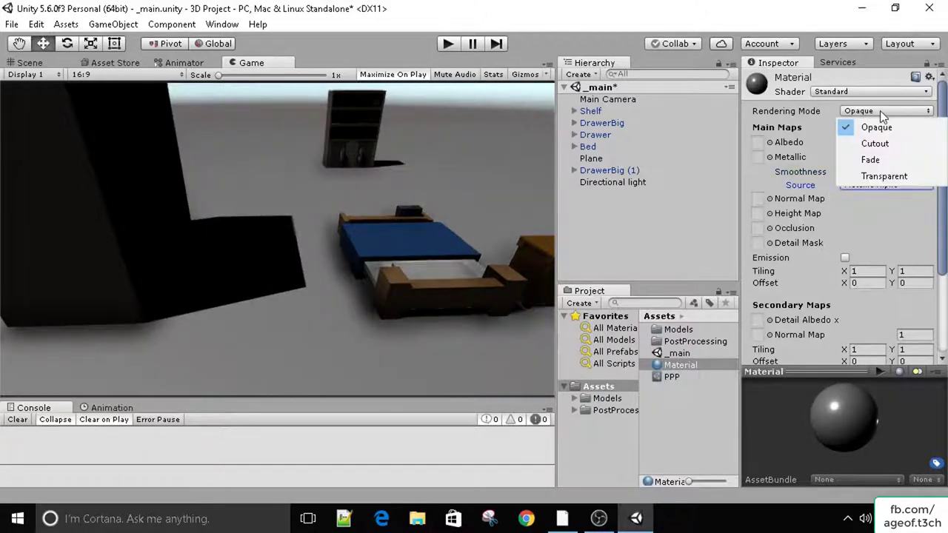
{"action": "left_click", "coordinate": [869, 91]}
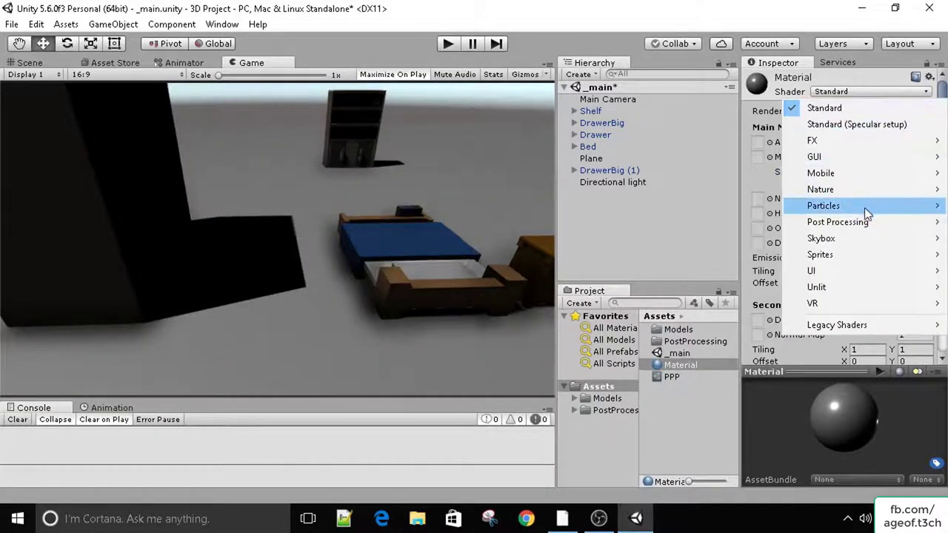
{"action": "mouse_move", "coordinate": [867, 222]}
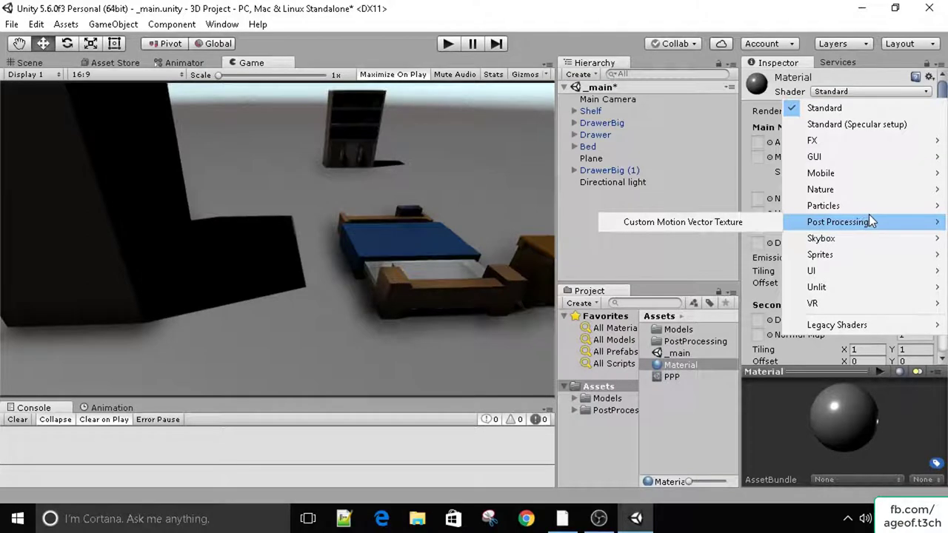
{"action": "left_click", "coordinate": [772, 185]}
{"action": "scroll", "coordinate": [772, 185], "scroll_direction": "down", "scroll_amount": 3}
{"action": "scroll", "coordinate": [772, 185], "scroll_direction": "down", "scroll_amount": 5}
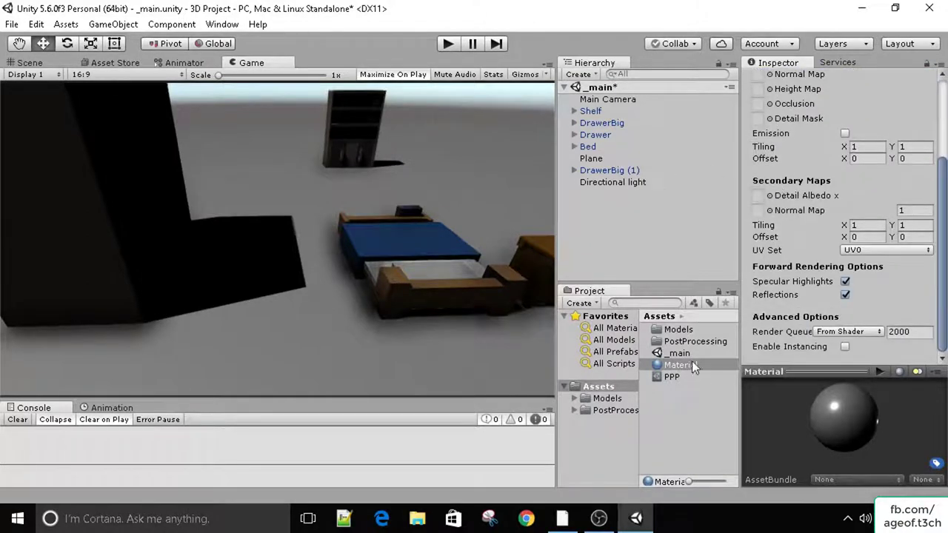
Set Screen Space Reflection to High quality, Additive blend and Max Distance 166
{"action": "left_click", "coordinate": [671, 377]}
{"action": "left_click_drag", "start_coordinate": [859, 160], "coordinate": [881, 165]}
{"action": "left_click", "coordinate": [866, 145]}
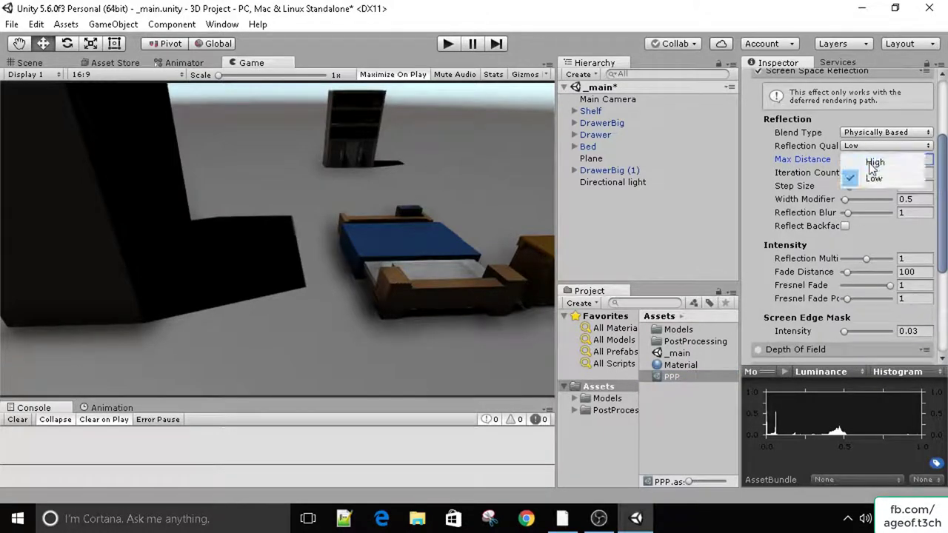
{"action": "left_click", "coordinate": [875, 161]}
{"action": "scroll", "coordinate": [873, 162], "scroll_direction": "up", "scroll_amount": 3}
{"action": "left_click", "coordinate": [870, 177]}
{"action": "left_click", "coordinate": [865, 209]}
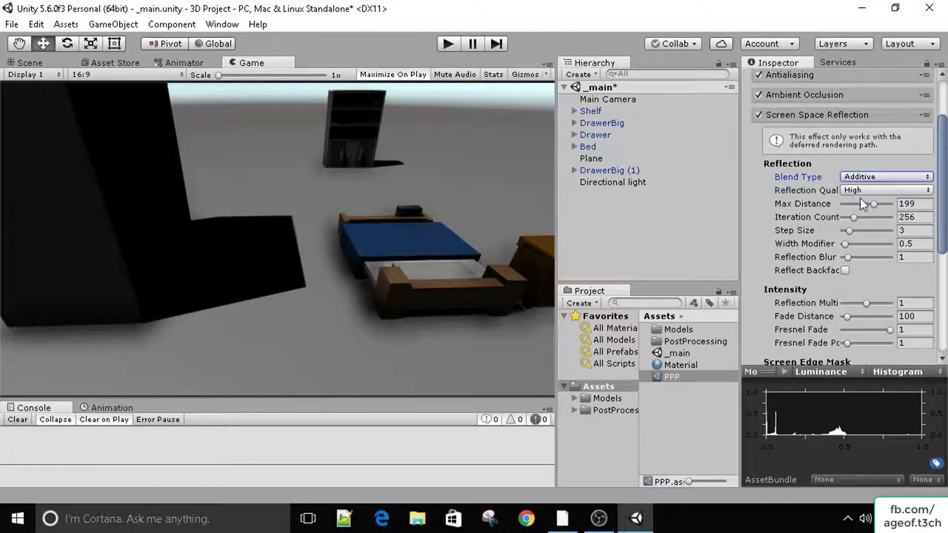
{"action": "left_click_drag", "start_coordinate": [879, 202], "coordinate": [870, 253]}
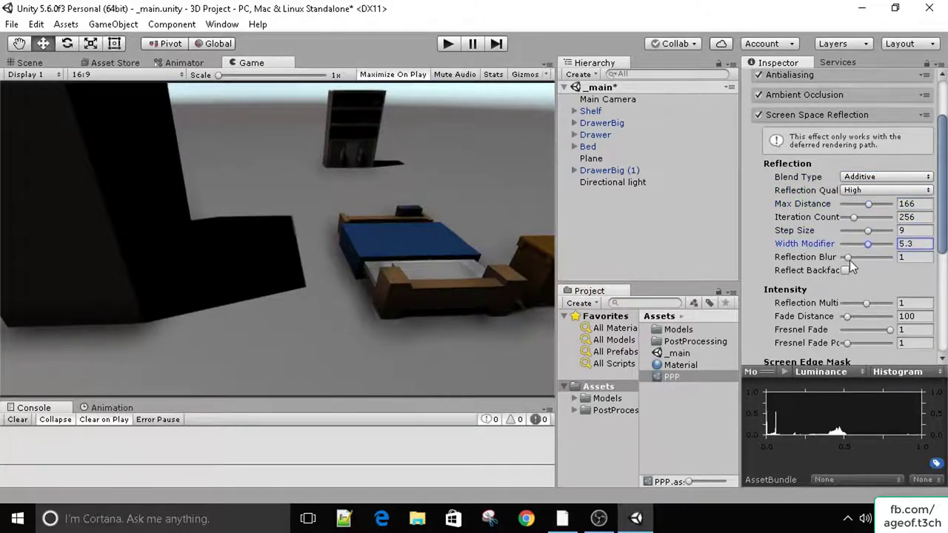
{"action": "left_click", "coordinate": [678, 365]}
{"action": "scroll", "coordinate": [814, 137], "scroll_direction": "up", "scroll_amount": 3}
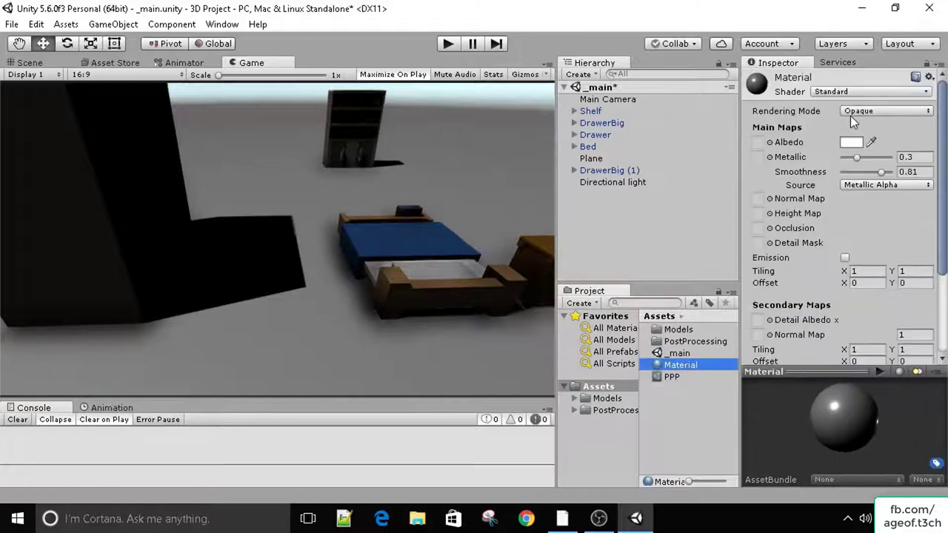
{"action": "left_click", "coordinate": [863, 94]}
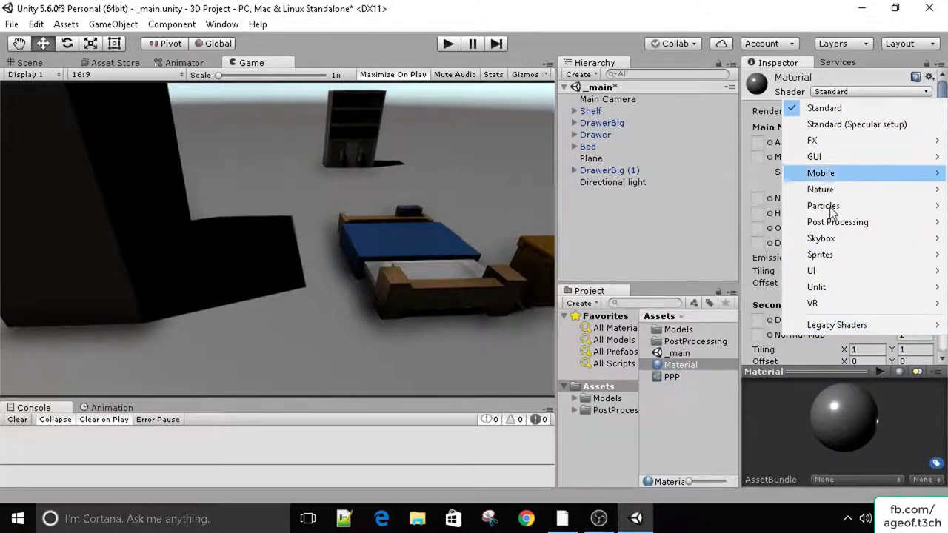
{"action": "left_click", "coordinate": [840, 125]}
{"action": "left_click", "coordinate": [866, 111]}
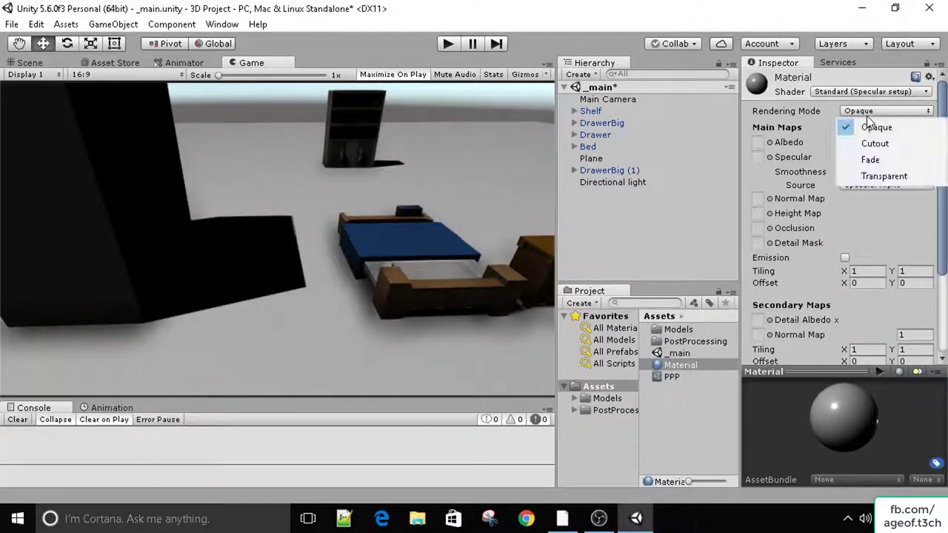
{"action": "left_click", "coordinate": [860, 92]}
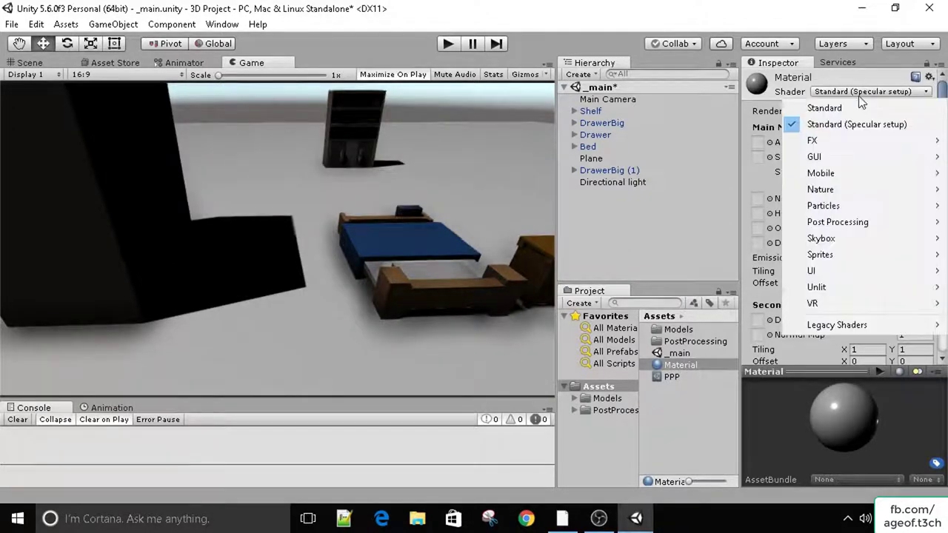
{"action": "left_click", "coordinate": [855, 105]}
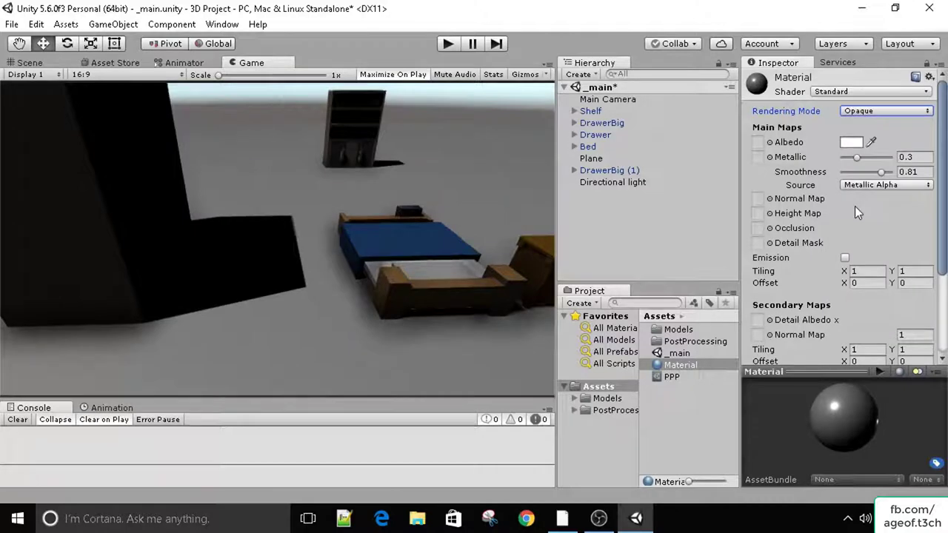
{"action": "scroll", "coordinate": [854, 211], "scroll_direction": "down", "scroll_amount": 2}
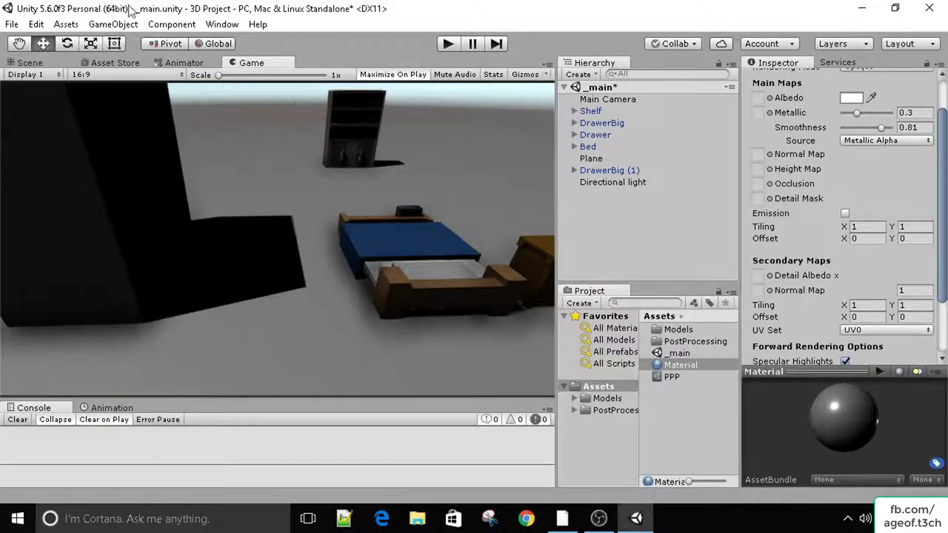
Select the floor Plane and expand its material, keeping the Standard shader
{"action": "left_click", "coordinate": [46, 61]}
{"action": "left_click", "coordinate": [438, 279]}
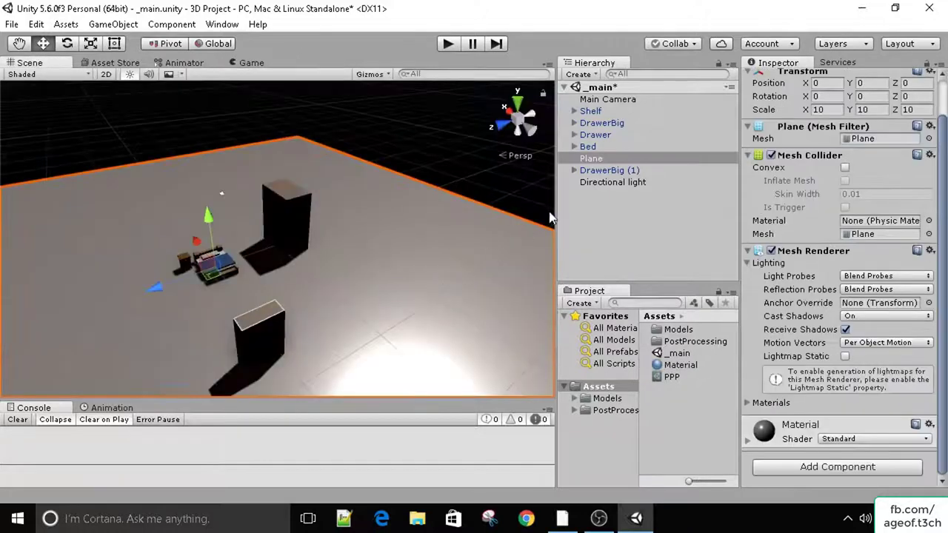
{"action": "left_click", "coordinate": [610, 158]}
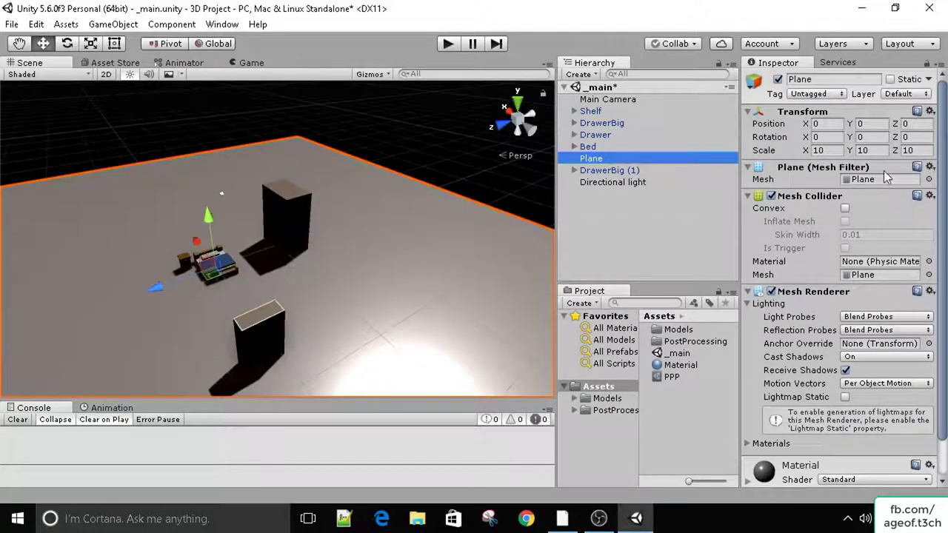
{"action": "scroll", "coordinate": [853, 165], "scroll_direction": "down", "scroll_amount": 3}
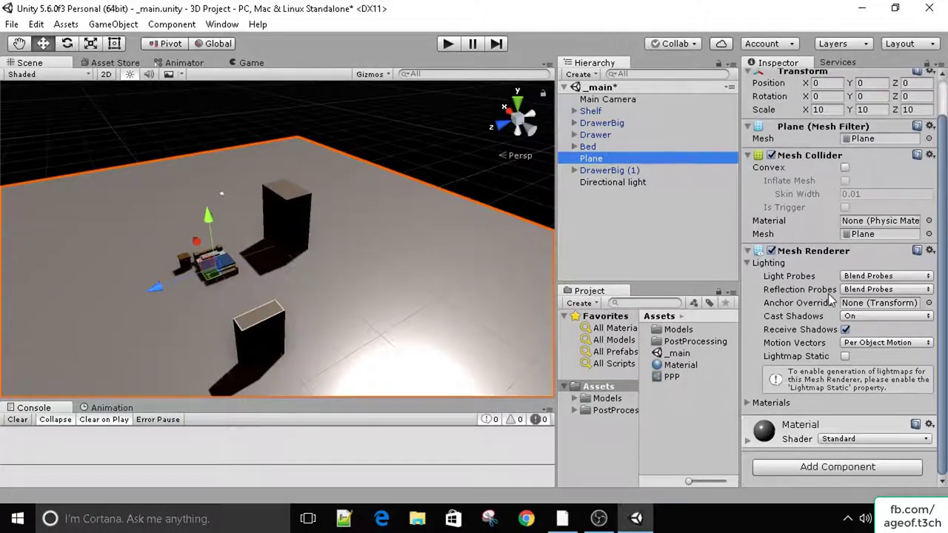
{"action": "left_click", "coordinate": [760, 443]}
{"action": "scroll", "coordinate": [792, 385], "scroll_direction": "down", "scroll_amount": 10}
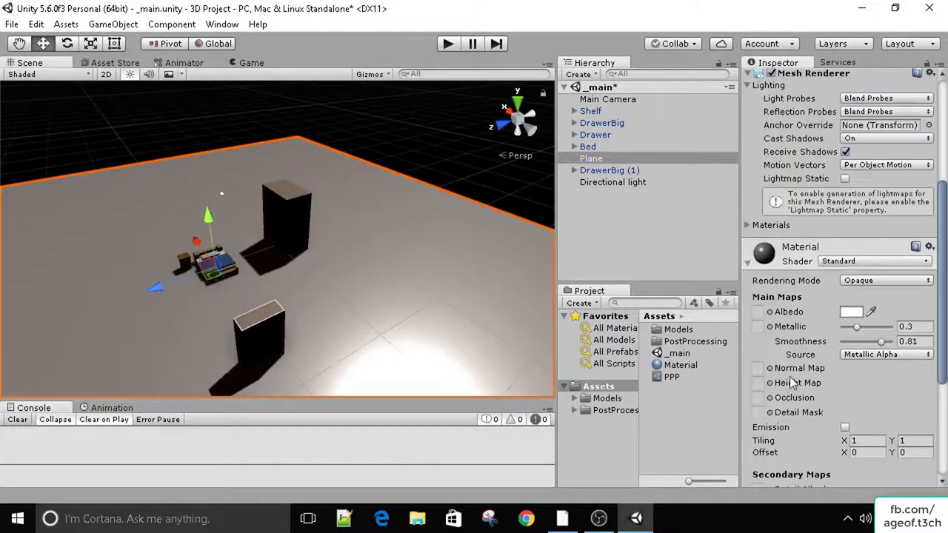
{"action": "left_click", "coordinate": [874, 216]}
{"action": "left_click", "coordinate": [859, 232]}
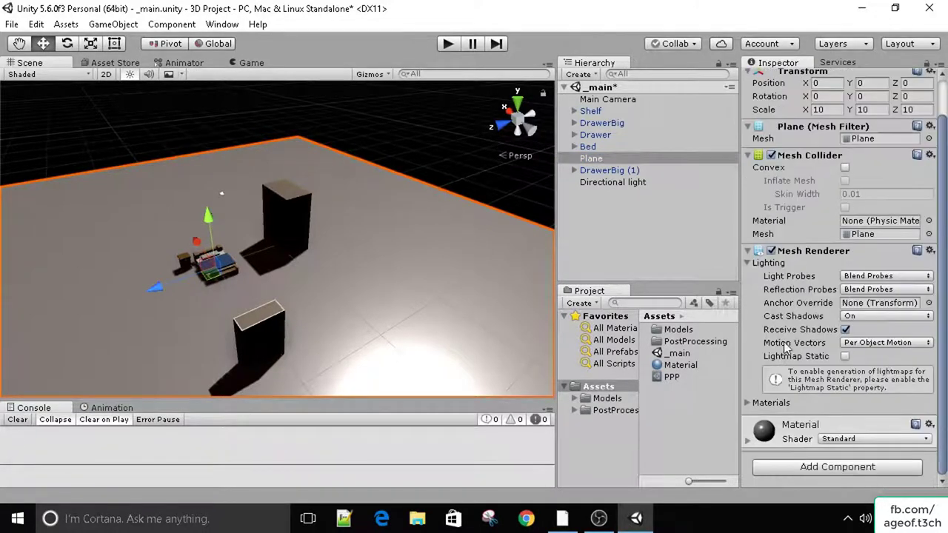
{"action": "left_click", "coordinate": [782, 439]}
{"action": "scroll", "coordinate": [777, 382], "scroll_direction": "down", "scroll_amount": 10}
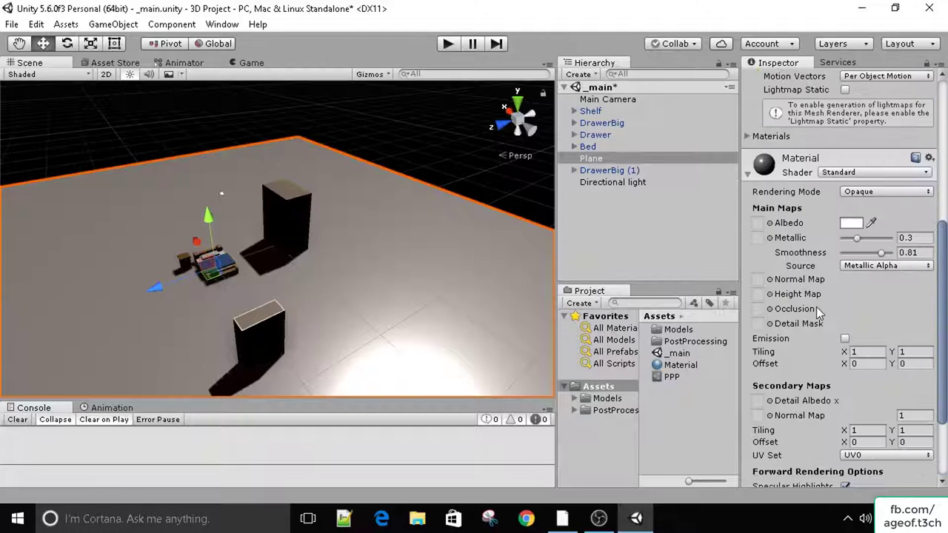
{"action": "left_click", "coordinate": [899, 194]}
{"action": "left_click", "coordinate": [874, 172]}
{"action": "left_click", "coordinate": [851, 187]}
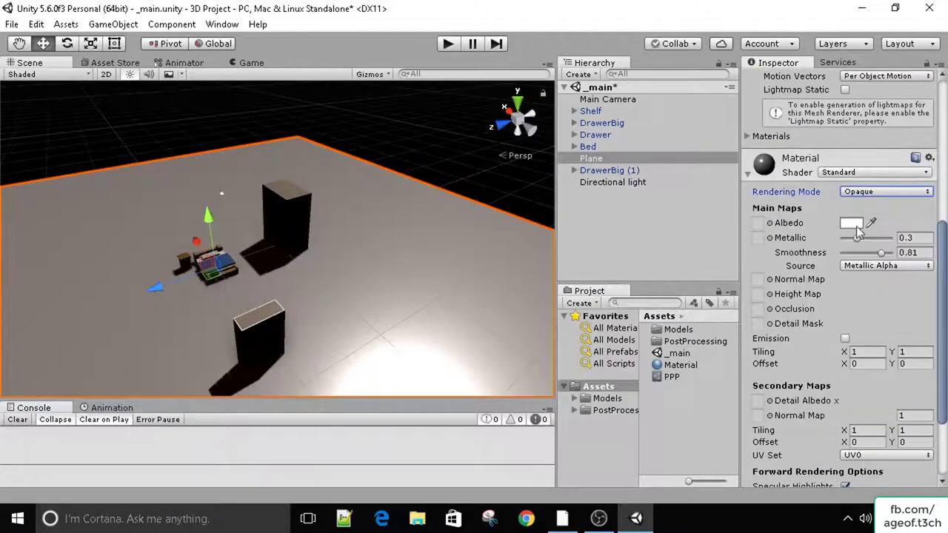
Set Metallic 0.7 and Smoothness 1, with Albedo Alpha as the smoothness source
{"action": "left_click_drag", "start_coordinate": [859, 238], "coordinate": [891, 253]}
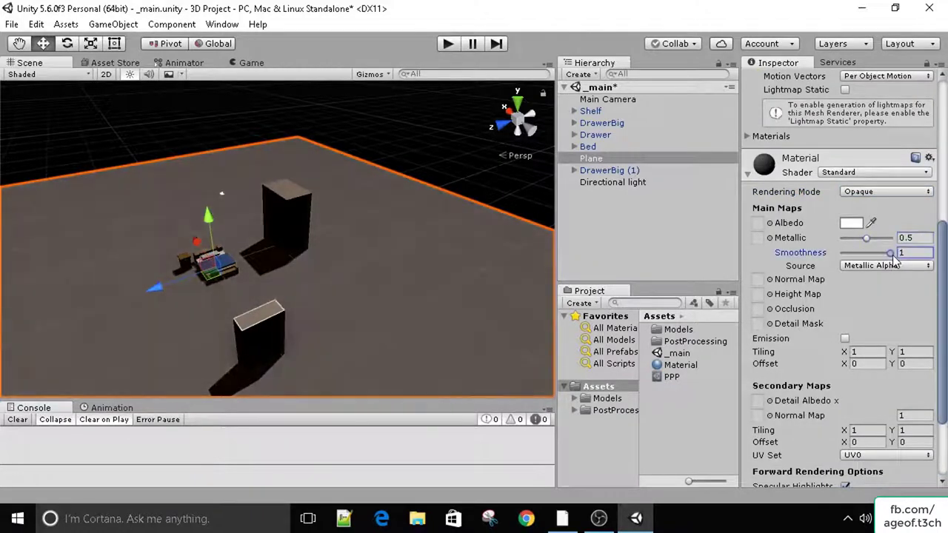
{"action": "left_click", "coordinate": [239, 63]}
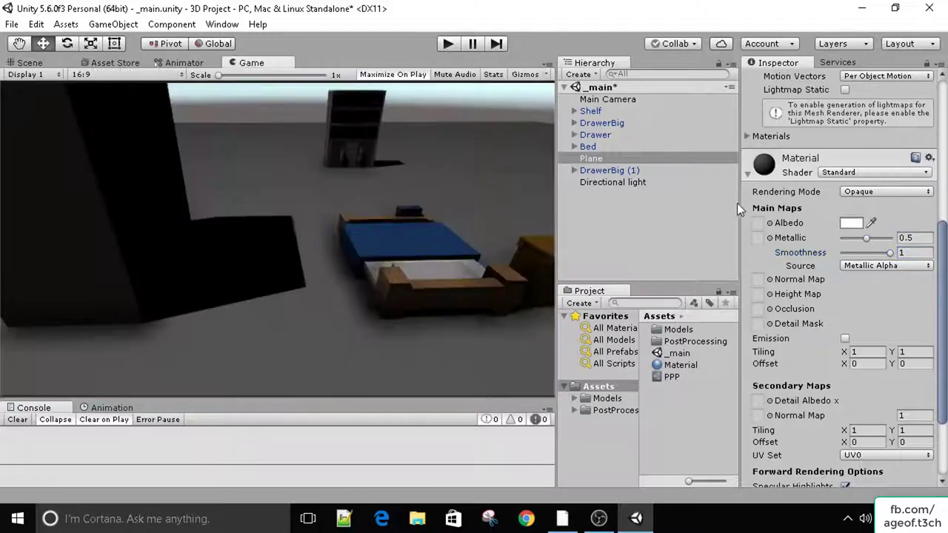
{"action": "left_click", "coordinate": [886, 265]}
{"action": "left_click", "coordinate": [878, 297]}
{"action": "left_click", "coordinate": [875, 266]}
{"action": "left_click", "coordinate": [877, 297]}
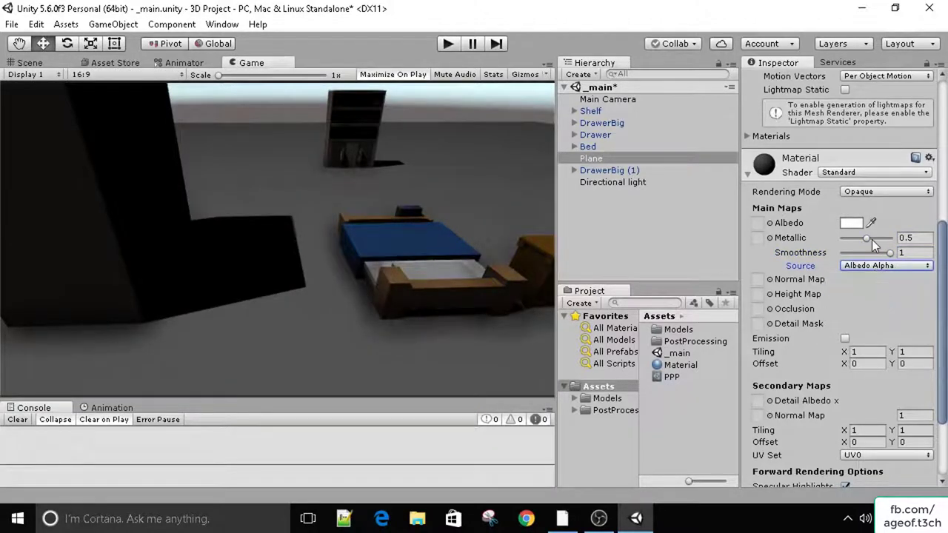
{"action": "left_click_drag", "start_coordinate": [871, 239], "coordinate": [877, 238]}
Lower the Albedo alpha to 90 and turn off Specular Highlights
{"action": "left_click", "coordinate": [852, 223]}
{"action": "left_click_drag", "start_coordinate": [699, 400], "coordinate": [662, 403]}
{"action": "left_click", "coordinate": [764, 152]}
{"action": "scroll", "coordinate": [807, 248], "scroll_direction": "down", "scroll_amount": 5}
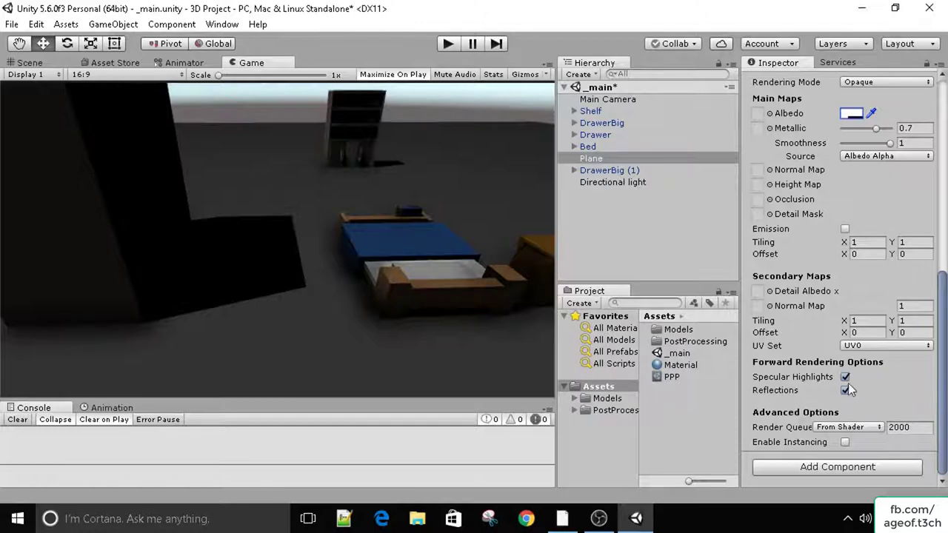
{"action": "left_click", "coordinate": [845, 377]}
{"action": "left_click", "coordinate": [681, 376]}
{"action": "scroll", "coordinate": [777, 223], "scroll_direction": "up", "scroll_amount": 4}
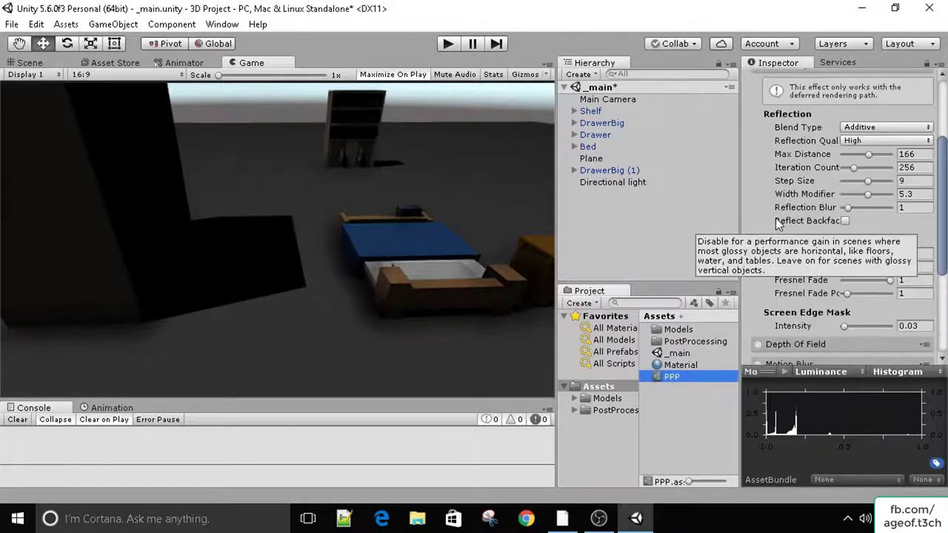
Set the Main Camera component's Rendering Path to Deferred
{"action": "scroll", "coordinate": [779, 224], "scroll_direction": "up", "scroll_amount": 3}
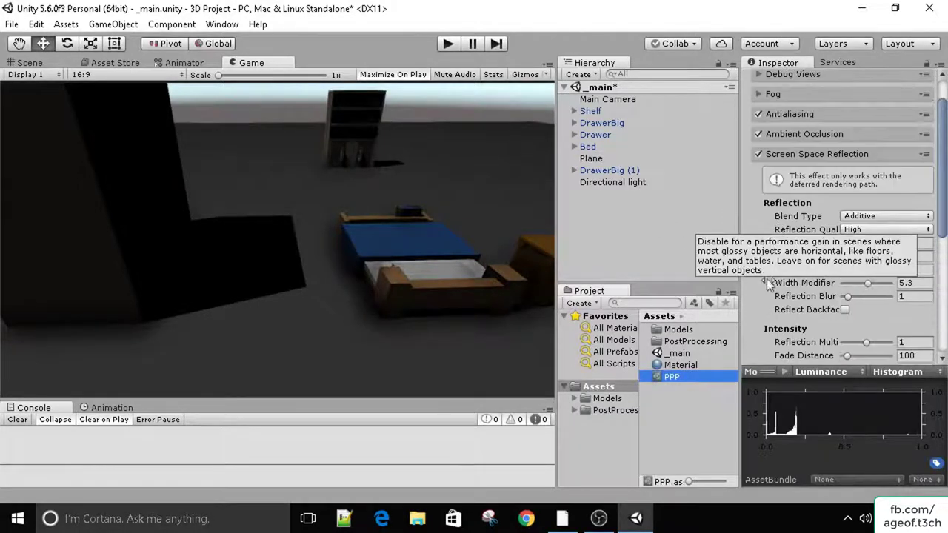
{"action": "left_click", "coordinate": [837, 189]}
{"action": "scroll", "coordinate": [818, 239], "scroll_direction": "down", "scroll_amount": 2}
{"action": "scroll", "coordinate": [805, 221], "scroll_direction": "up", "scroll_amount": 2}
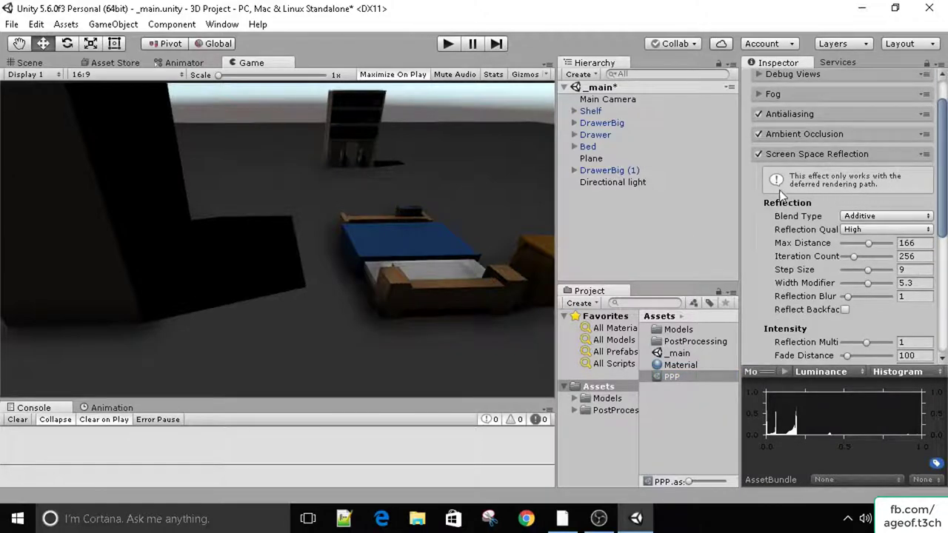
{"action": "left_click", "coordinate": [608, 100]}
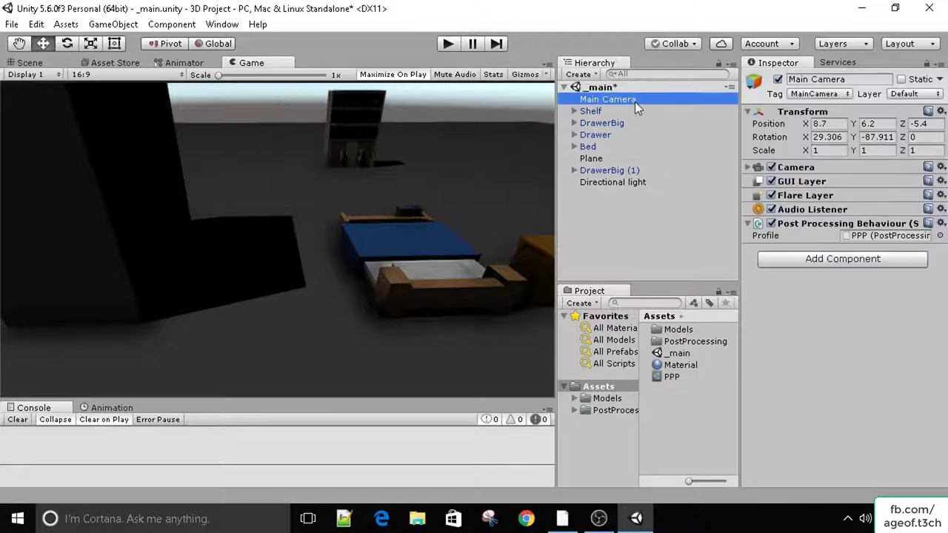
{"action": "left_click", "coordinate": [748, 165]}
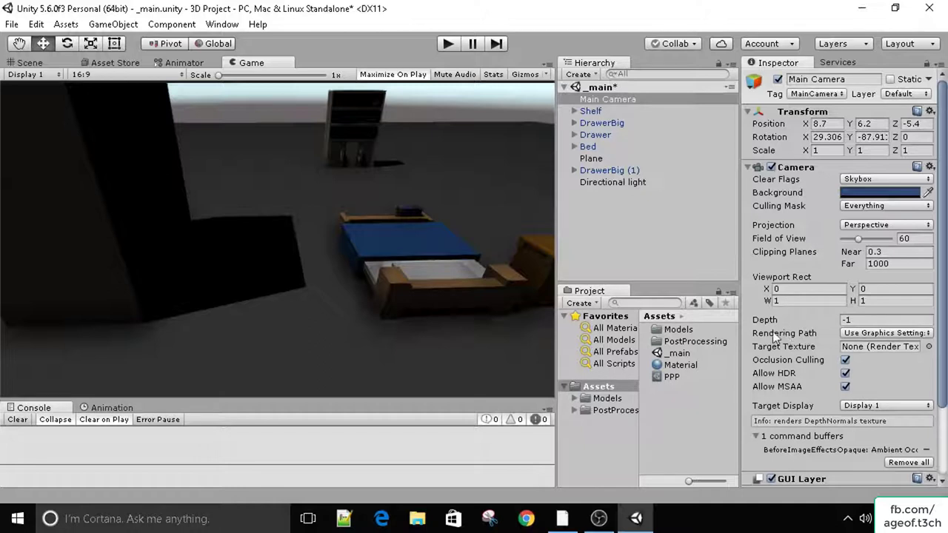
{"action": "left_click", "coordinate": [851, 334]}
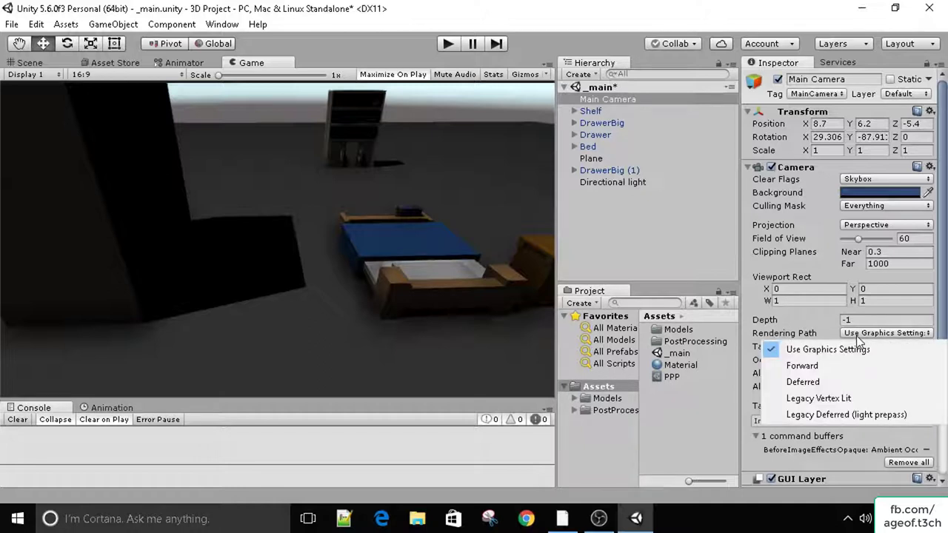
{"action": "left_click", "coordinate": [813, 383]}
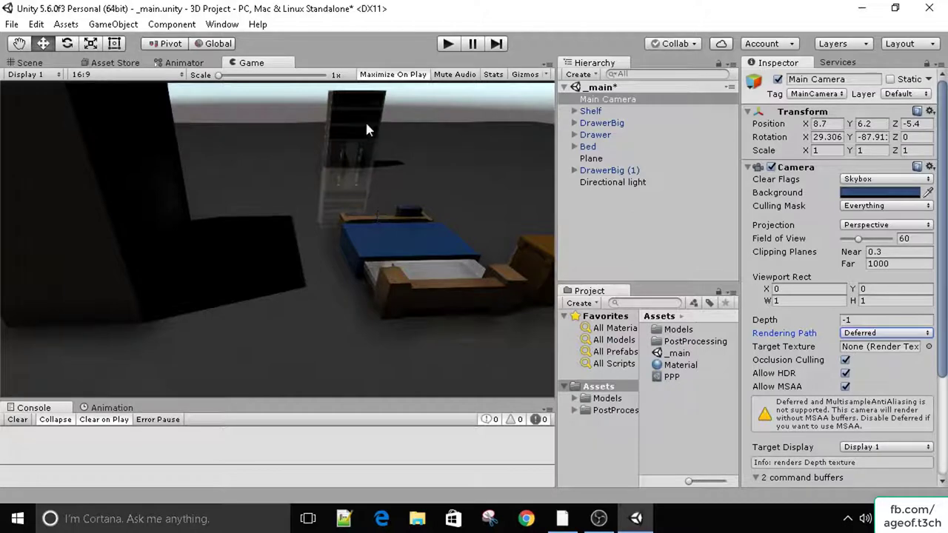
{"action": "left_click", "coordinate": [692, 377]}
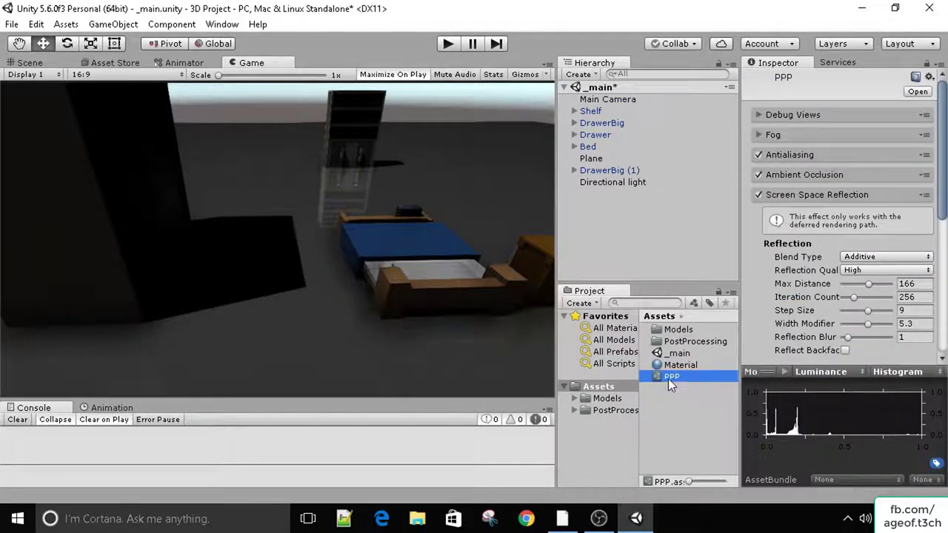
Set reflection blend type to Physically Based and Reflection Quality to Low
{"action": "left_click", "coordinate": [872, 258]}
{"action": "left_click", "coordinate": [863, 274]}
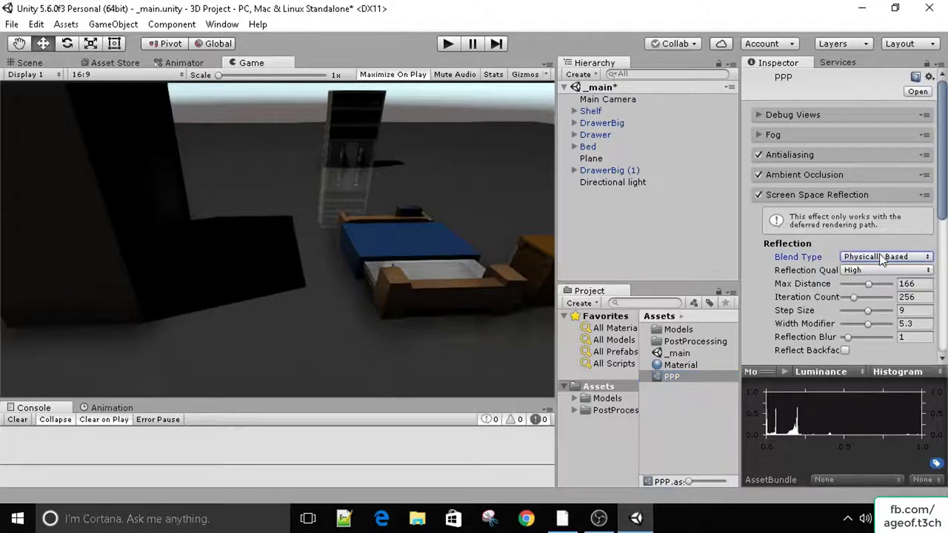
{"action": "left_click", "coordinate": [852, 257]}
{"action": "left_click", "coordinate": [860, 287]}
{"action": "left_click", "coordinate": [852, 256]}
{"action": "left_click", "coordinate": [859, 271]}
{"action": "left_click", "coordinate": [887, 271]}
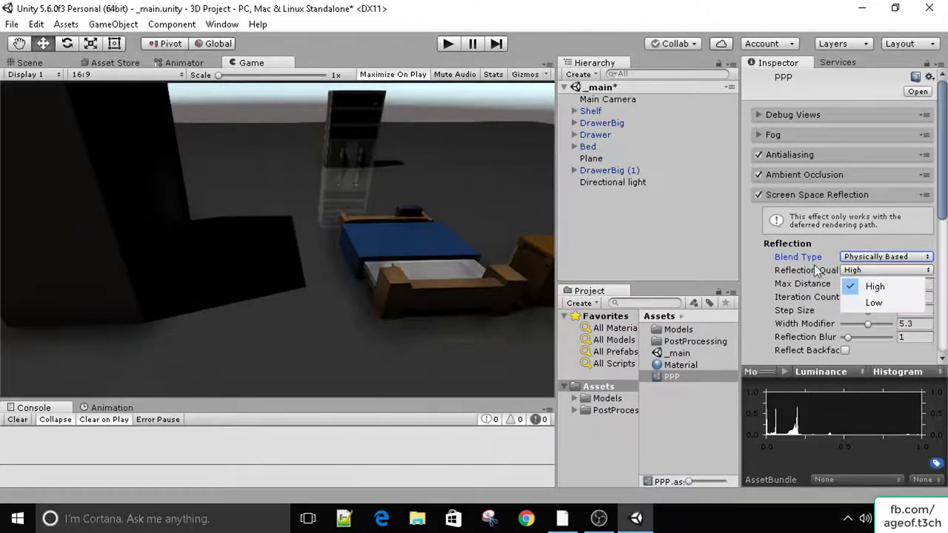
{"action": "left_click", "coordinate": [874, 305]}
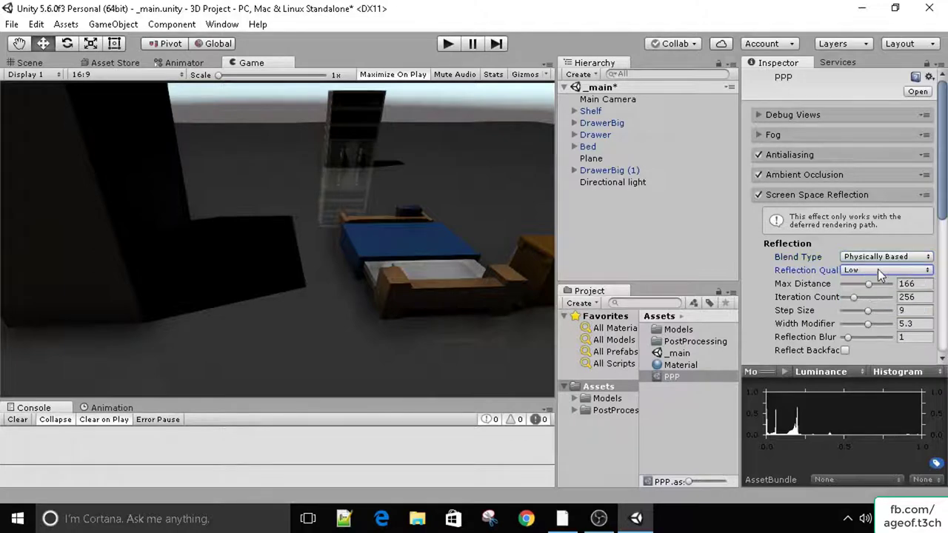
Set Max Distance 202, Iteration Count 52, Step Size 2, Width Modifier and Blur 3.8
{"action": "left_click_drag", "start_coordinate": [869, 287], "coordinate": [843, 284]}
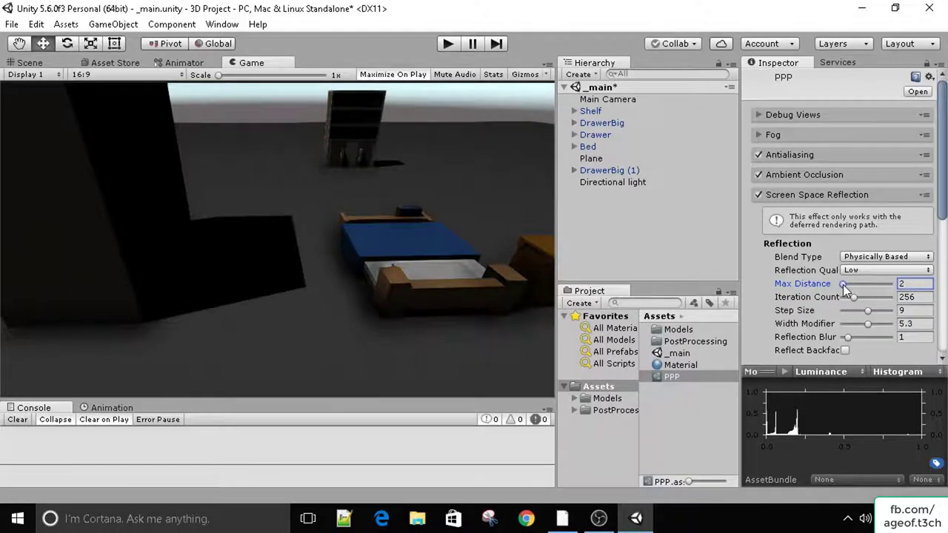
{"action": "left_click_drag", "start_coordinate": [843, 284], "coordinate": [854, 286]}
{"action": "left_click_drag", "start_coordinate": [859, 288], "coordinate": [824, 284]}
{"action": "left_click_drag", "start_coordinate": [842, 286], "coordinate": [874, 283]}
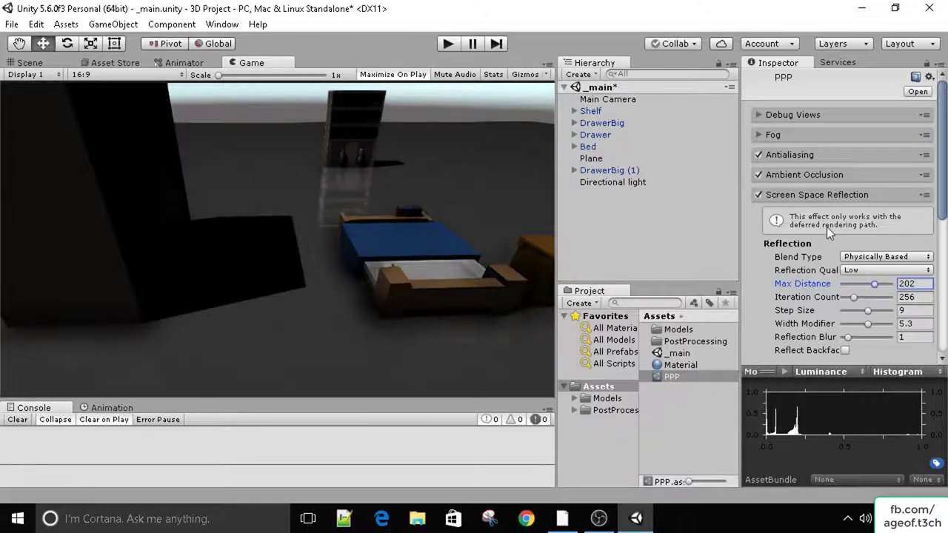
{"action": "scroll", "coordinate": [826, 226], "scroll_direction": "down", "scroll_amount": 2}
{"action": "left_click_drag", "start_coordinate": [852, 251], "coordinate": [853, 257]}
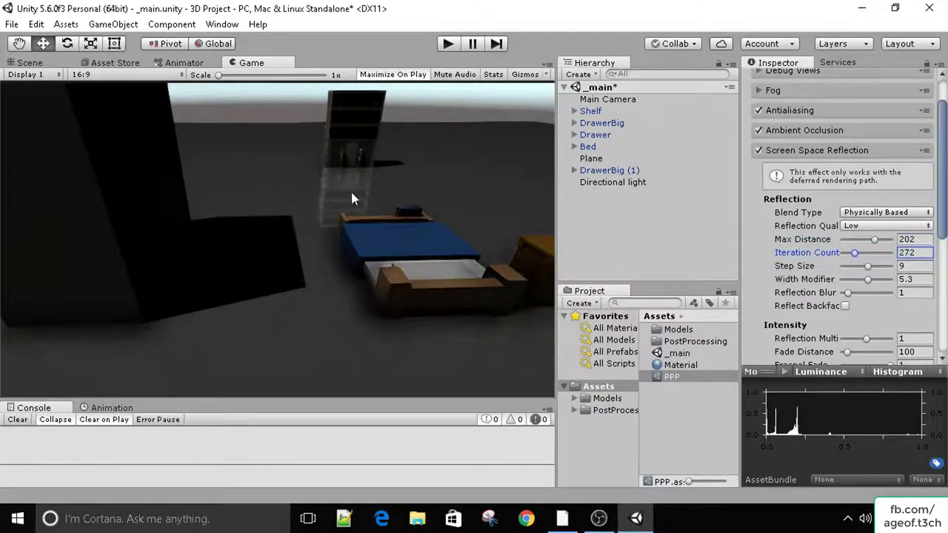
{"action": "left_click_drag", "start_coordinate": [854, 252], "coordinate": [844, 271]}
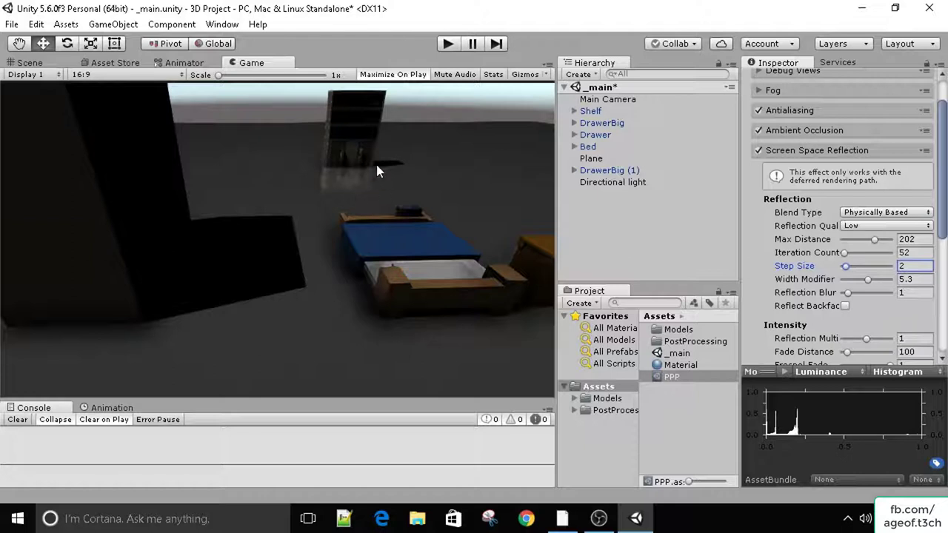
{"action": "mouse_move", "coordinate": [867, 280]}
{"action": "left_mouse_down"}
{"action": "mouse_move", "coordinate": [876, 281]}
{"action": "mouse_move", "coordinate": [861, 278]}
{"action": "mouse_move", "coordinate": [857, 293]}
{"action": "mouse_move", "coordinate": [866, 293]}
{"action": "left_mouse_up"}
{"action": "scroll", "coordinate": [848, 268], "scroll_direction": "down", "scroll_amount": 3}
{"action": "scroll", "coordinate": [841, 274], "scroll_direction": "down", "scroll_amount": 3}
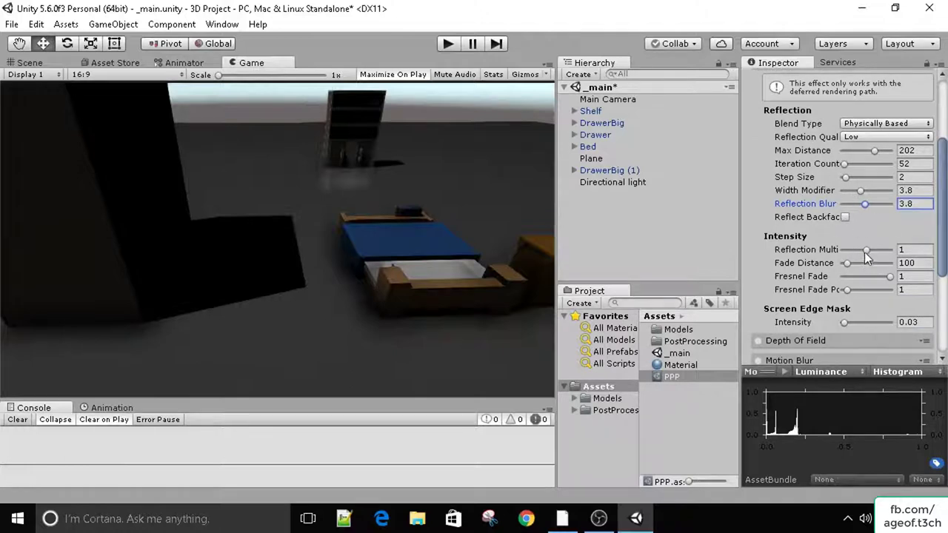
Set reflection multiplier 2, fade distance 453, fresnel fade 0.61, fade power 1.66, edge mask 0.25
{"action": "left_click_drag", "start_coordinate": [864, 252], "coordinate": [891, 251]}
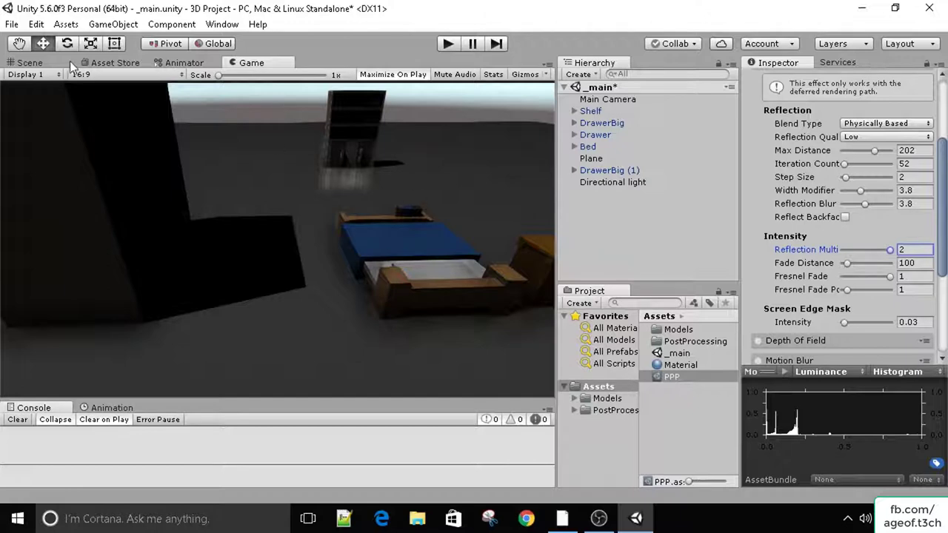
{"action": "left_click", "coordinate": [48, 62]}
{"action": "left_click", "coordinate": [251, 62]}
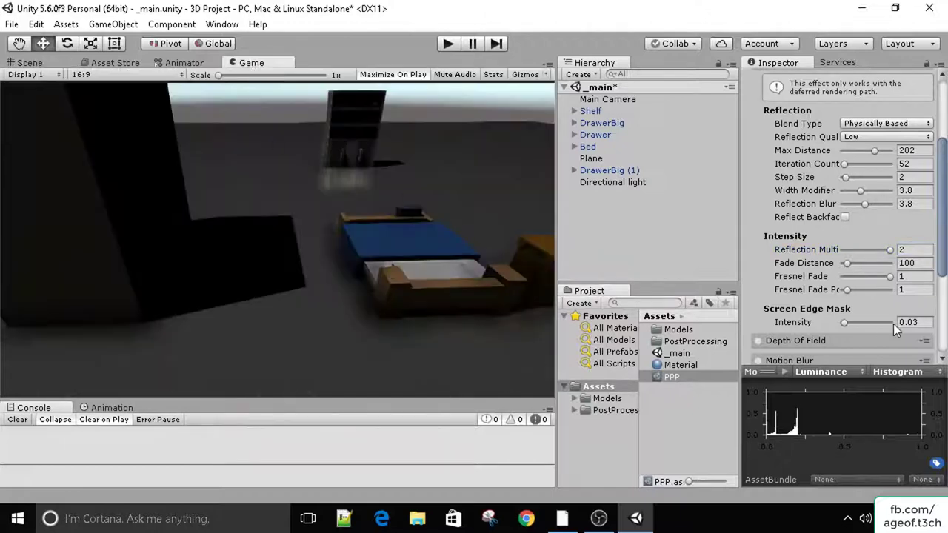
{"action": "left_click_drag", "start_coordinate": [844, 263], "coordinate": [863, 266]}
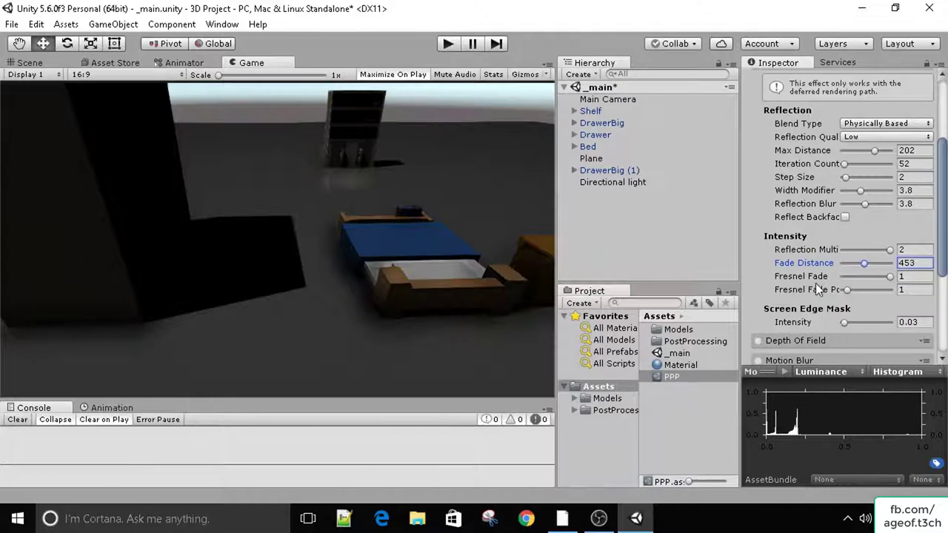
{"action": "scroll", "coordinate": [817, 289], "scroll_direction": "down", "scroll_amount": 3}
{"action": "mouse_move", "coordinate": [850, 277]}
{"action": "left_mouse_down"}
{"action": "mouse_move", "coordinate": [868, 277]}
{"action": "mouse_move", "coordinate": [856, 281]}
{"action": "left_mouse_up"}
{"action": "left_click_drag", "start_coordinate": [889, 232], "coordinate": [864, 236]}
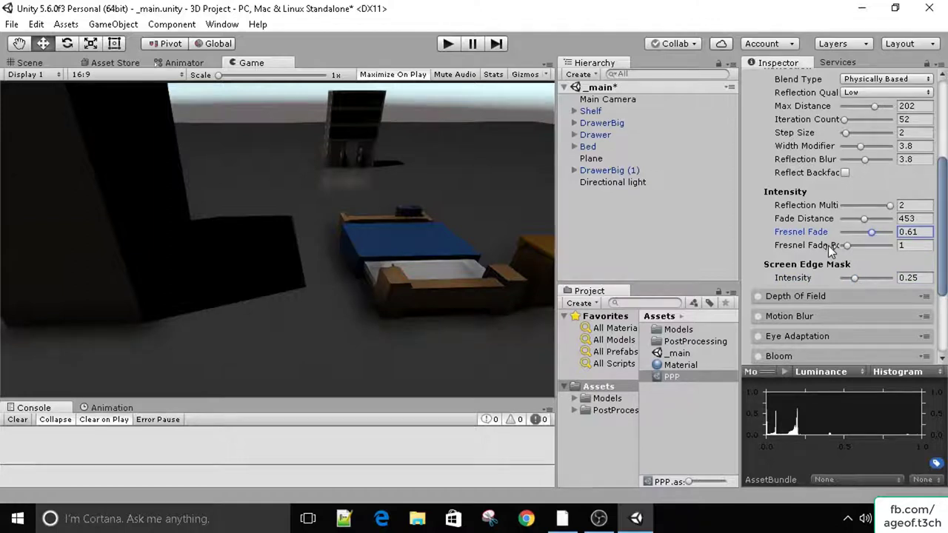
{"action": "left_click_drag", "start_coordinate": [820, 245], "coordinate": [815, 246]}
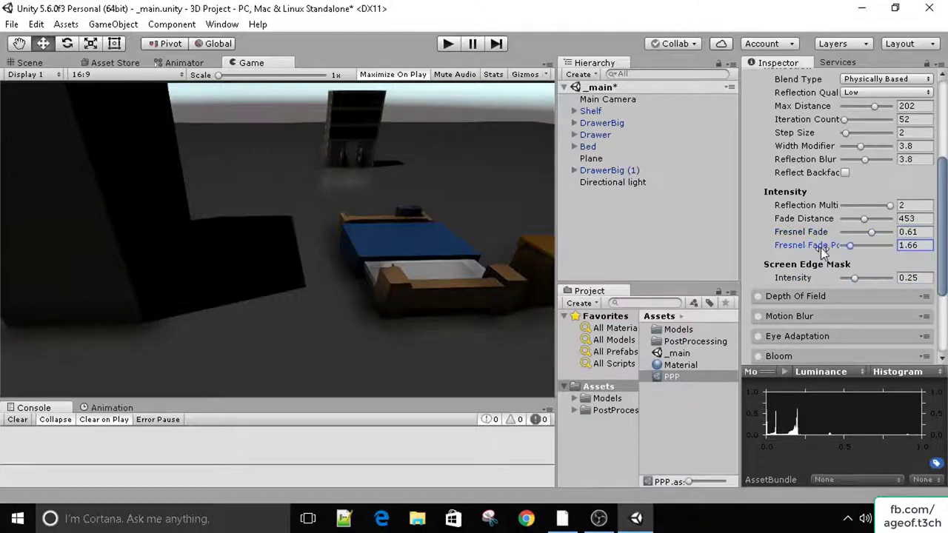
{"action": "scroll", "coordinate": [817, 251], "scroll_direction": "down", "scroll_amount": 3}
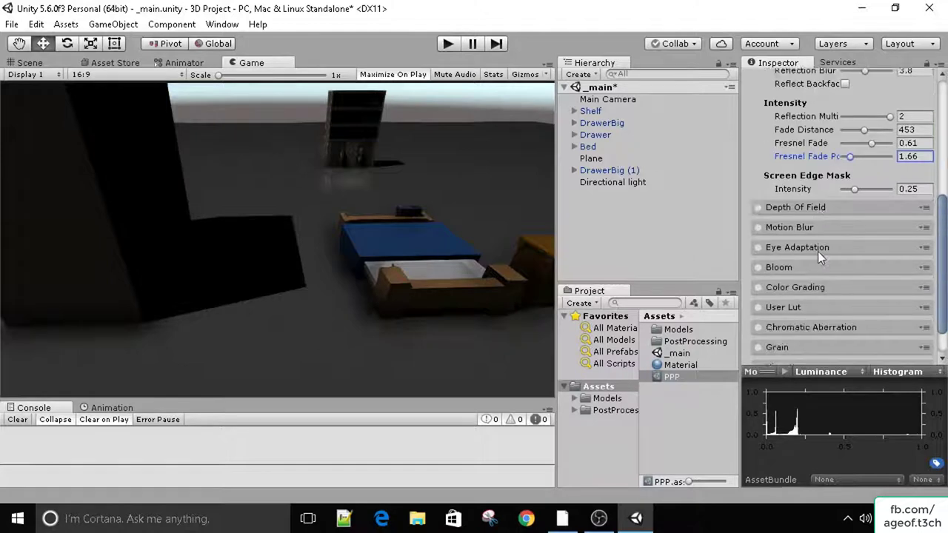
{"action": "scroll", "coordinate": [818, 251], "scroll_direction": "up", "scroll_amount": 7}
{"action": "scroll", "coordinate": [817, 251], "scroll_direction": "down", "scroll_amount": 3}
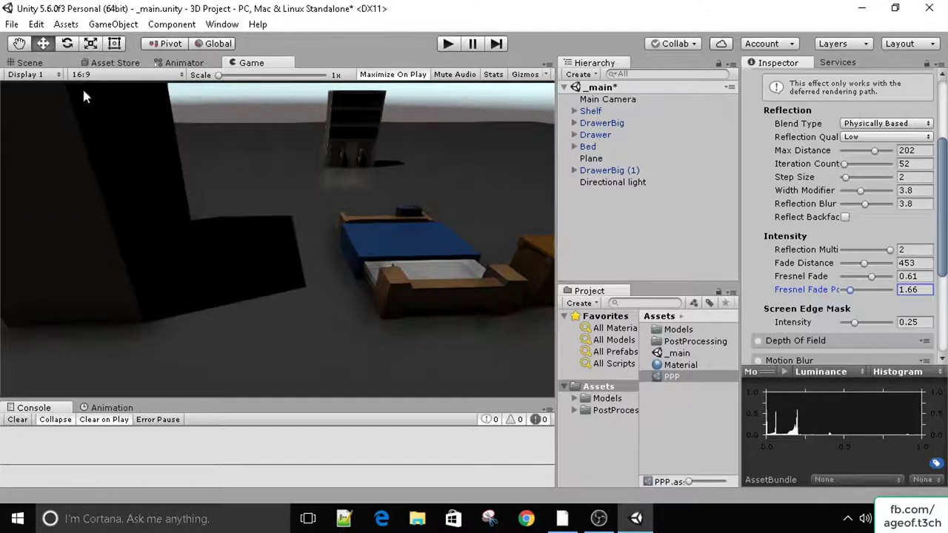
Enable Reflect Backface and collapse the Screen Space Reflection section
{"action": "left_click", "coordinate": [845, 217]}
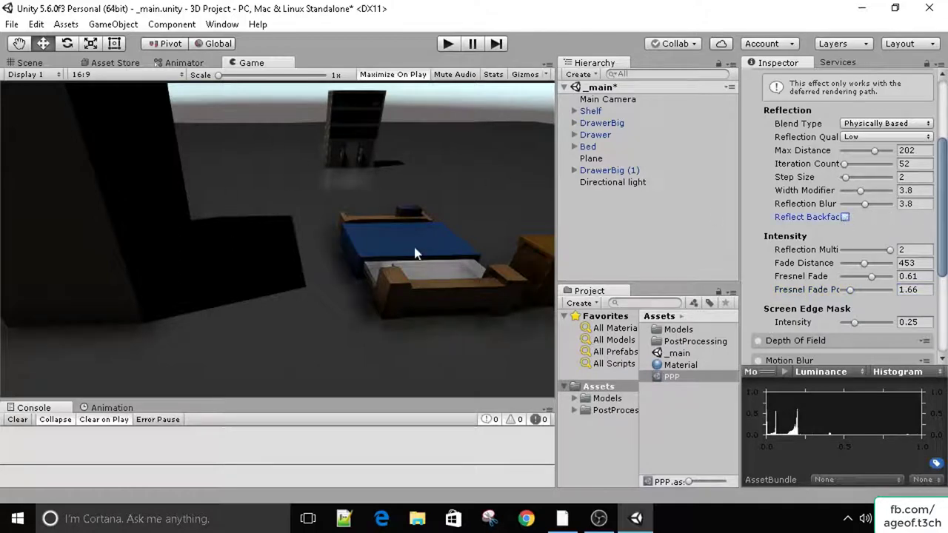
{"action": "scroll", "coordinate": [822, 251], "scroll_direction": "down", "scroll_amount": 3}
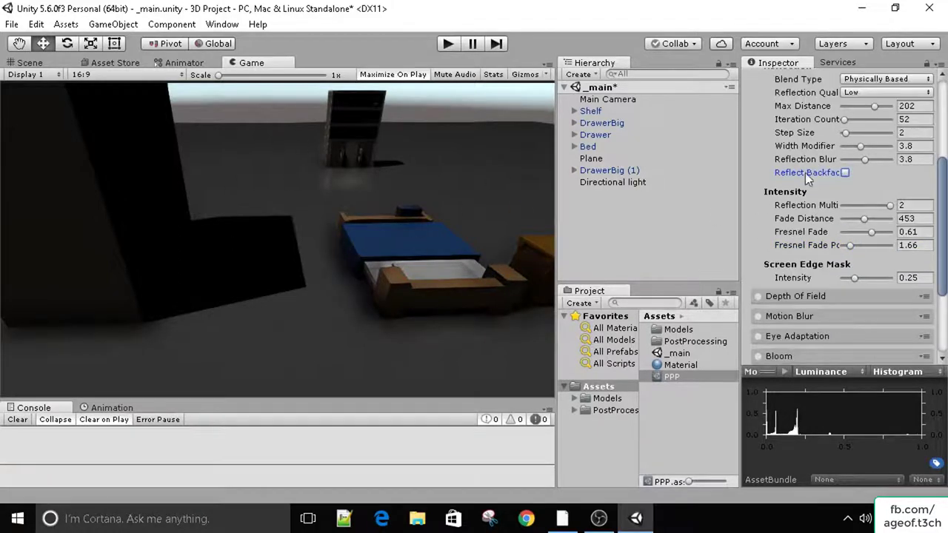
{"action": "scroll", "coordinate": [807, 192], "scroll_direction": "up", "scroll_amount": 6}
{"action": "left_click", "coordinate": [819, 152]}
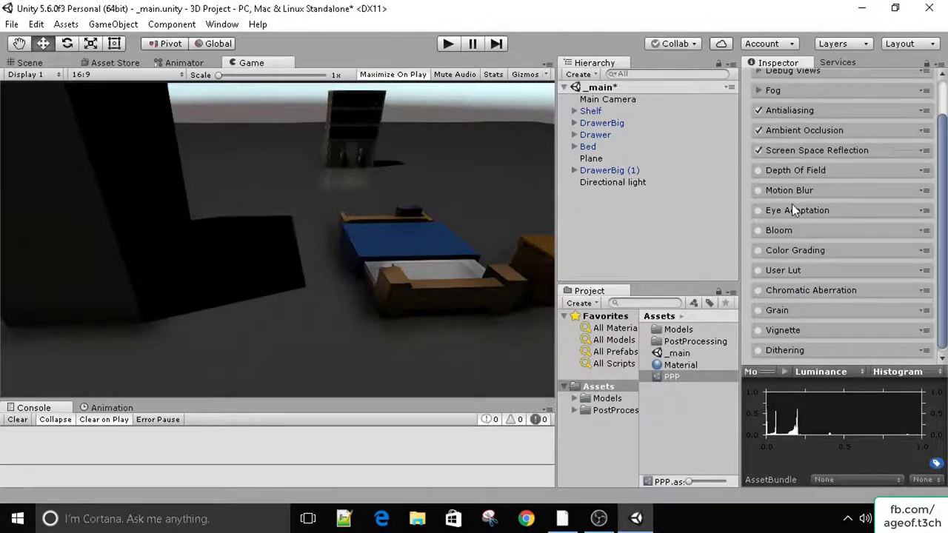
Enable Depth of Field and experiment with focus distance, aperture and the Use Camera FOV option
{"action": "scroll", "coordinate": [787, 196], "scroll_direction": "down", "scroll_amount": 1}
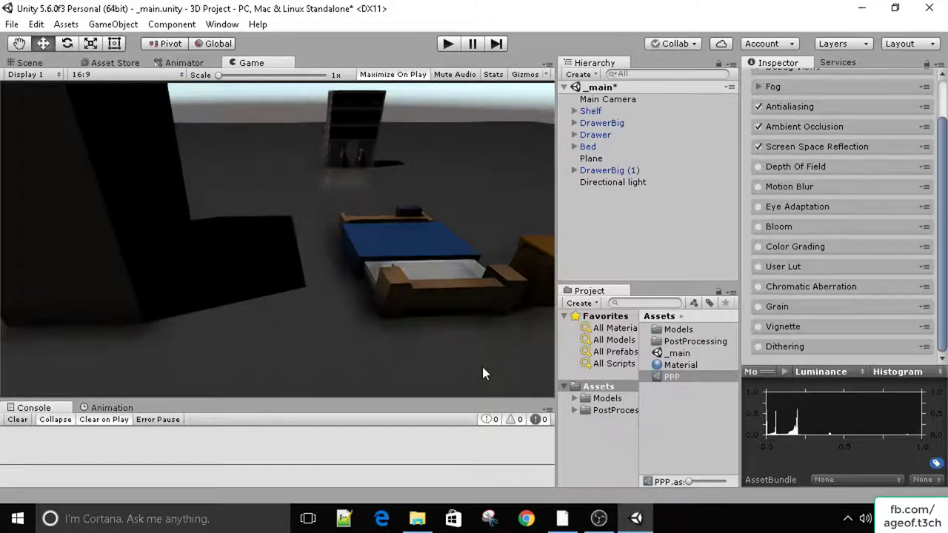
{"action": "left_click", "coordinate": [760, 167]}
{"action": "left_click", "coordinate": [791, 166]}
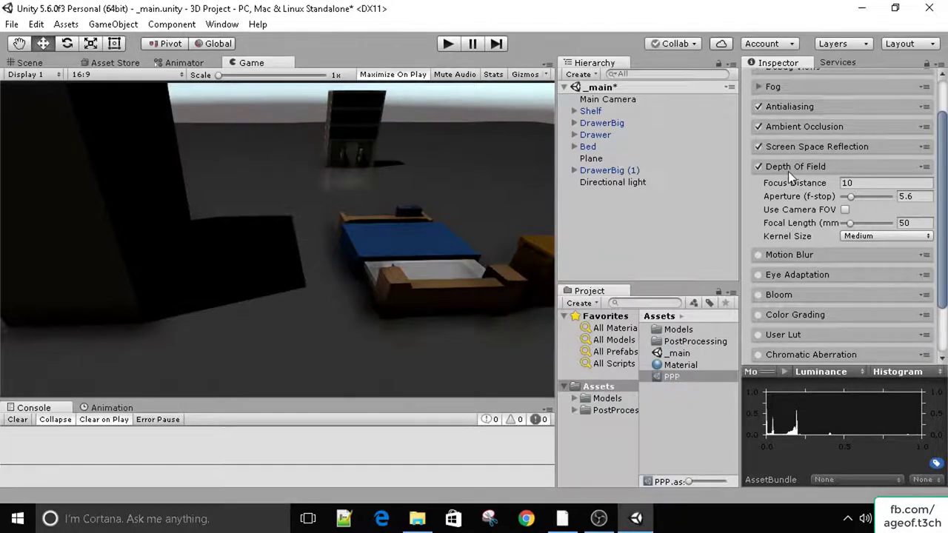
{"action": "left_click_drag", "start_coordinate": [837, 187], "coordinate": [103, 272]}
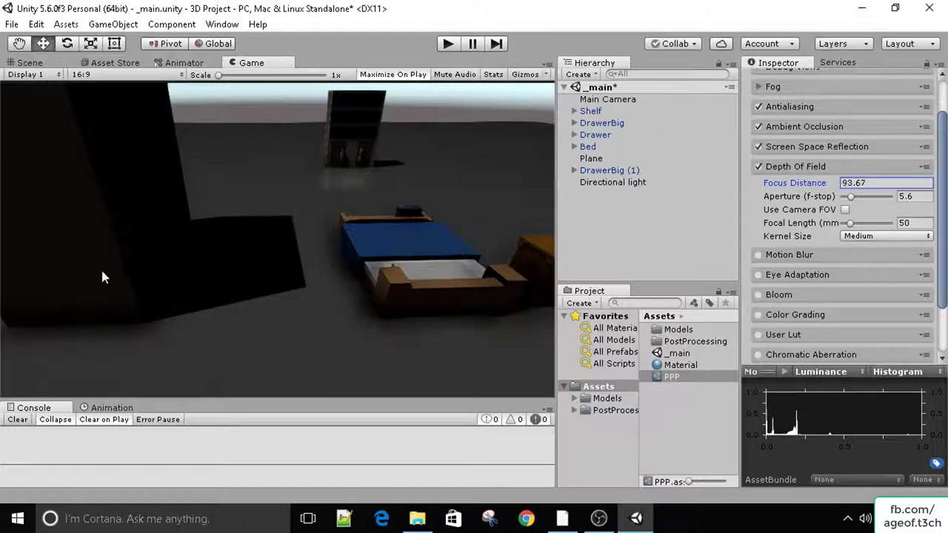
{"action": "mouse_move", "coordinate": [850, 196]}
{"action": "left_mouse_down"}
{"action": "mouse_move", "coordinate": [883, 194]}
{"action": "mouse_move", "coordinate": [876, 174]}
{"action": "mouse_move", "coordinate": [859, 182]}
{"action": "mouse_move", "coordinate": [875, 181]}
{"action": "mouse_move", "coordinate": [865, 197]}
{"action": "mouse_move", "coordinate": [823, 197]}
{"action": "mouse_move", "coordinate": [845, 198]}
{"action": "mouse_move", "coordinate": [835, 196]}
{"action": "left_mouse_up"}
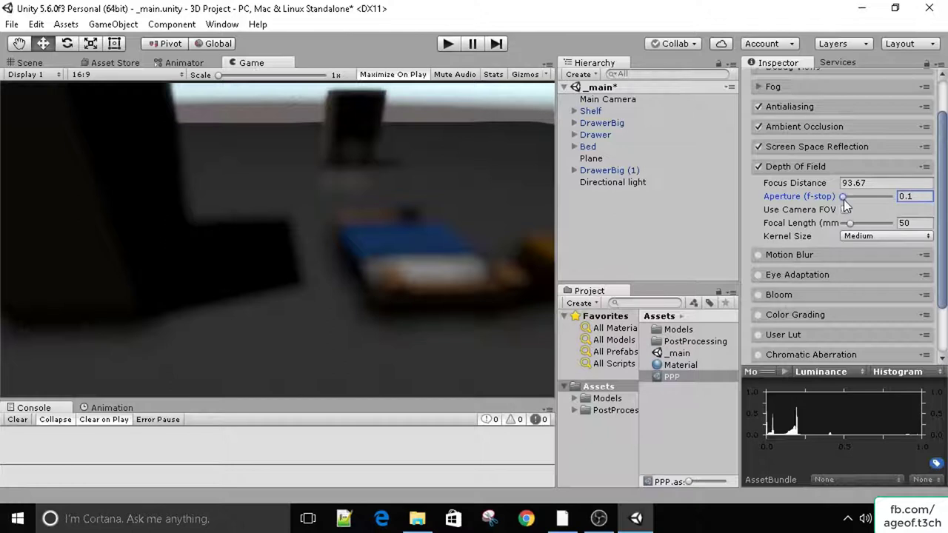
{"action": "left_click_drag", "start_coordinate": [843, 199], "coordinate": [844, 199]}
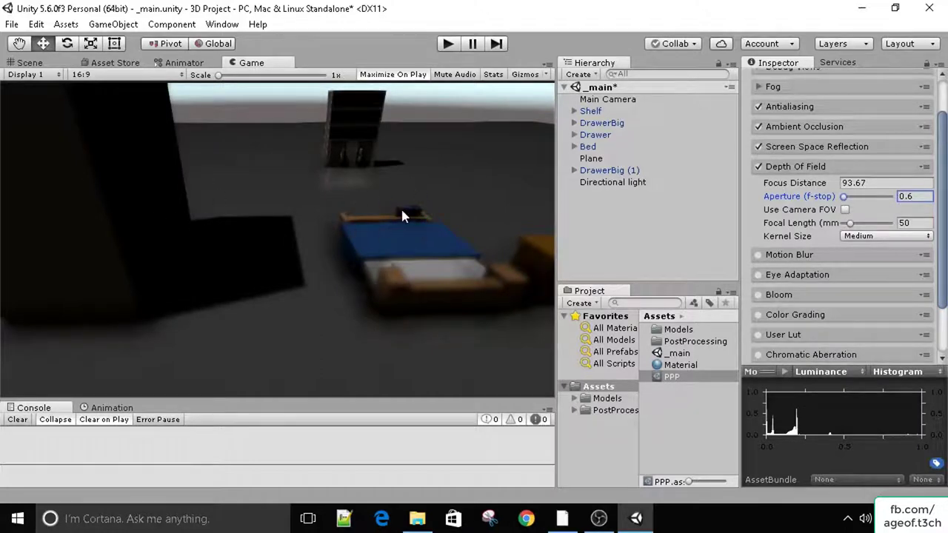
{"action": "mouse_move", "coordinate": [845, 196]}
{"action": "left_mouse_down"}
{"action": "mouse_move", "coordinate": [908, 204]}
{"action": "mouse_move", "coordinate": [849, 198]}
{"action": "left_mouse_up"}
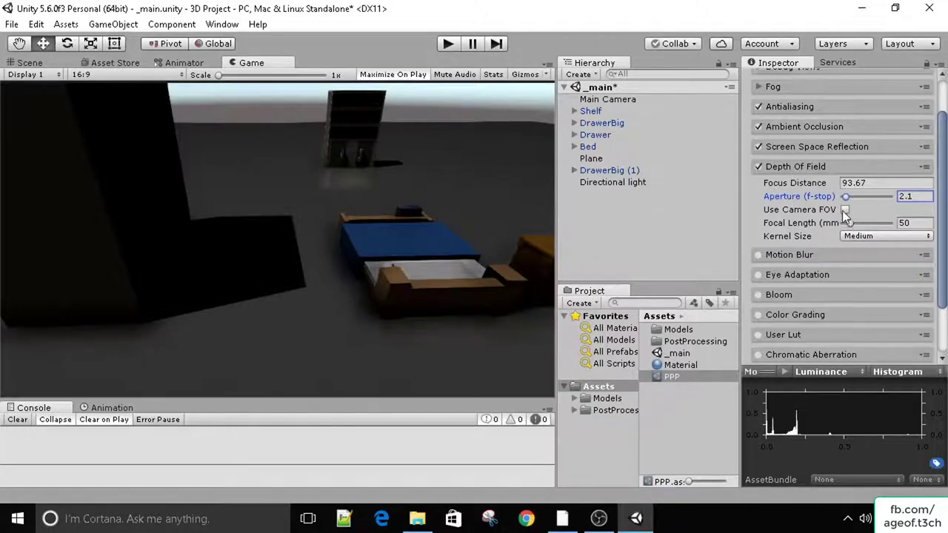
{"action": "left_click", "coordinate": [845, 210]}
{"action": "left_click", "coordinate": [845, 210]}
{"action": "left_click", "coordinate": [845, 211]}
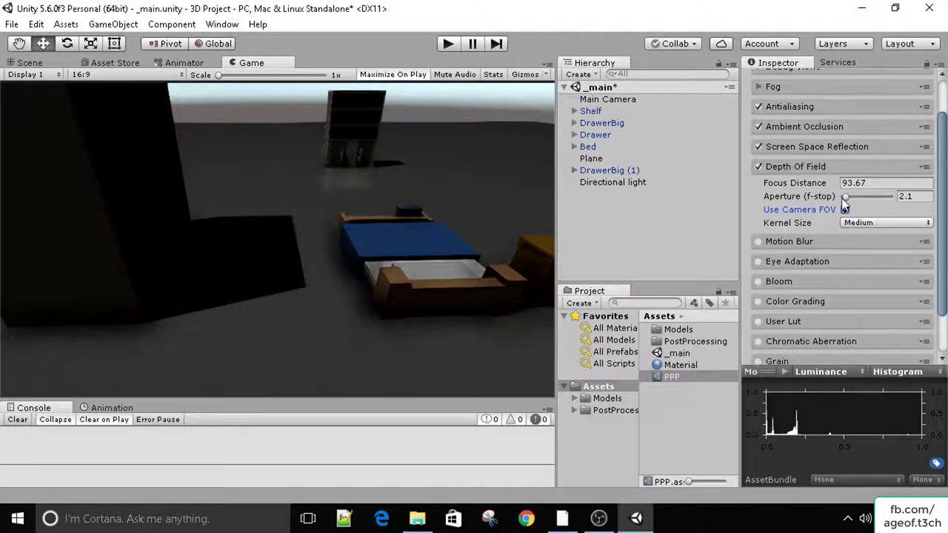
{"action": "left_click_drag", "start_coordinate": [845, 196], "coordinate": [860, 221]}
{"action": "left_click", "coordinate": [845, 210]}
Set kernel size to Small, lower focal length, then disable Depth of Field and enable Motion Blur
{"action": "left_click", "coordinate": [859, 235]}
{"action": "left_click", "coordinate": [874, 251]}
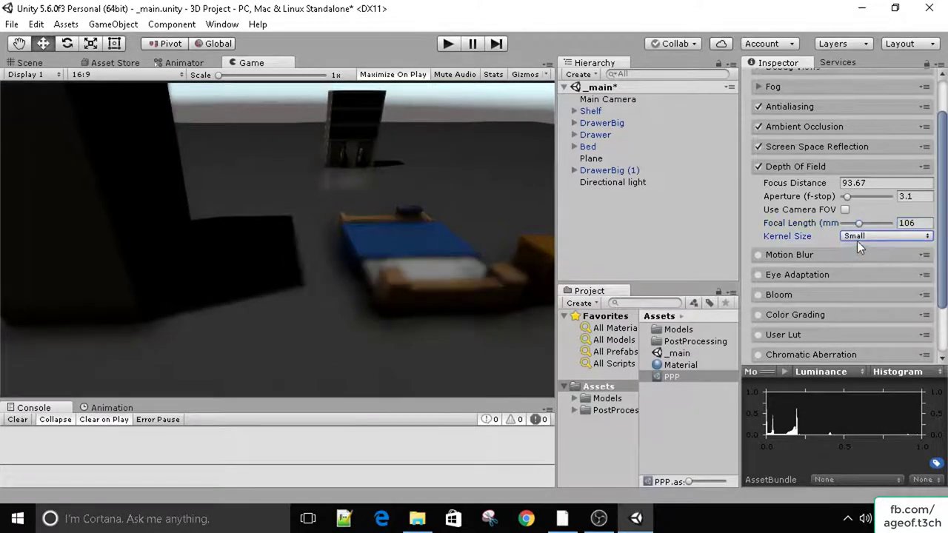
{"action": "left_click", "coordinate": [857, 237]}
{"action": "left_click", "coordinate": [868, 302]}
{"action": "left_click", "coordinate": [859, 237]}
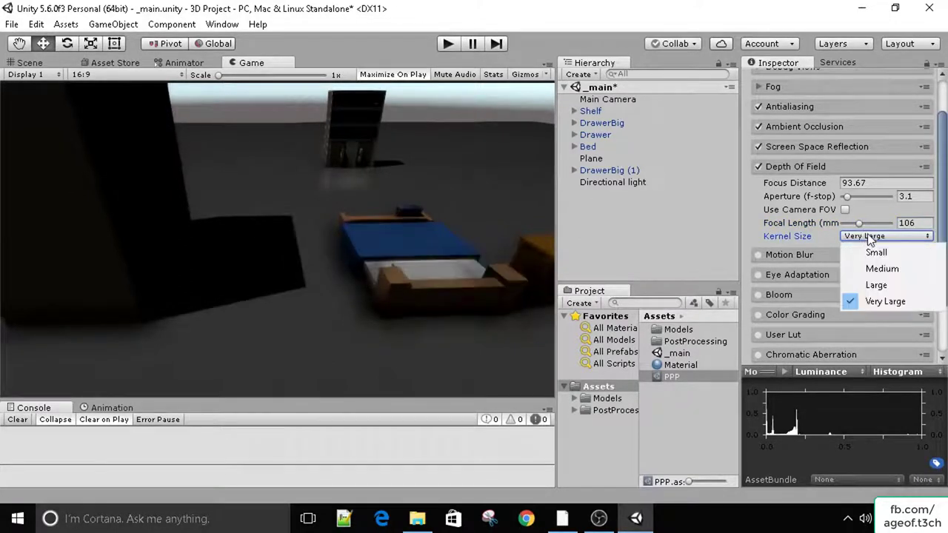
{"action": "left_click", "coordinate": [874, 253]}
{"action": "left_click", "coordinate": [859, 223]}
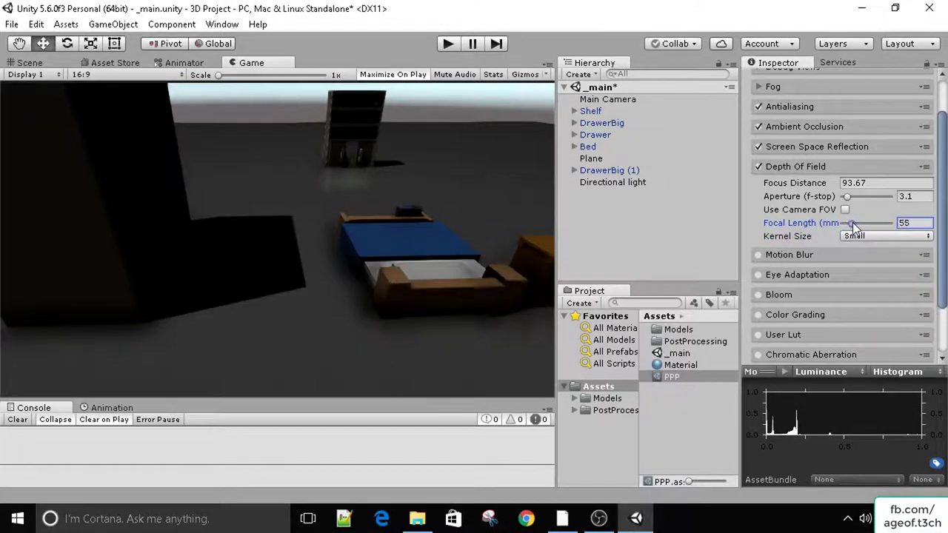
{"action": "left_click_drag", "start_coordinate": [859, 222], "coordinate": [853, 224]}
{"action": "left_click", "coordinate": [756, 166]}
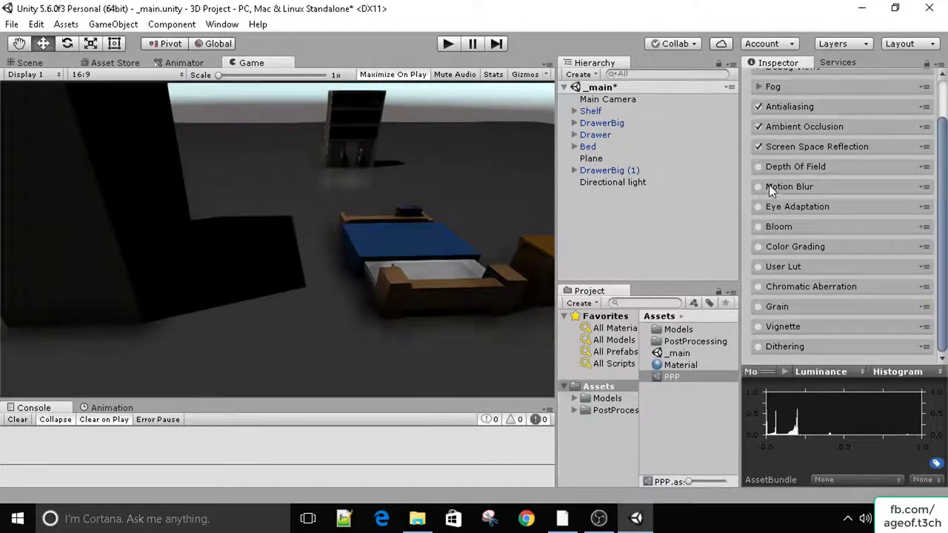
{"action": "left_click", "coordinate": [757, 186]}
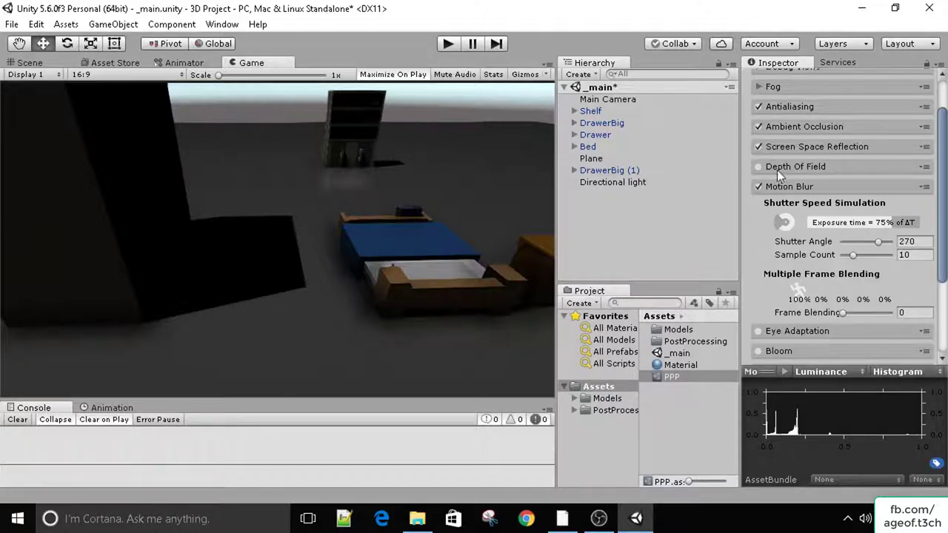
Start importing the Characters standard asset package from the Assets context menu
{"action": "right_click", "coordinate": [663, 449]}
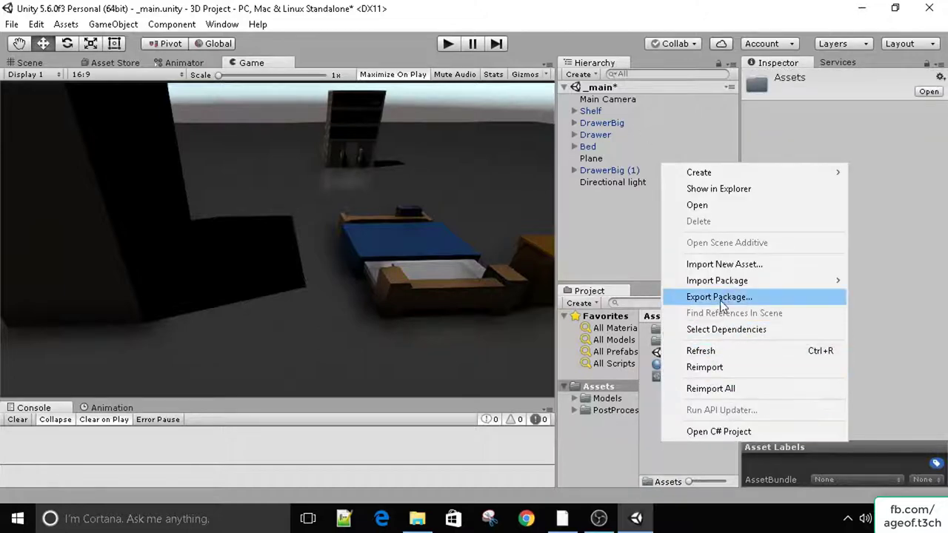
{"action": "mouse_move", "coordinate": [718, 281]}
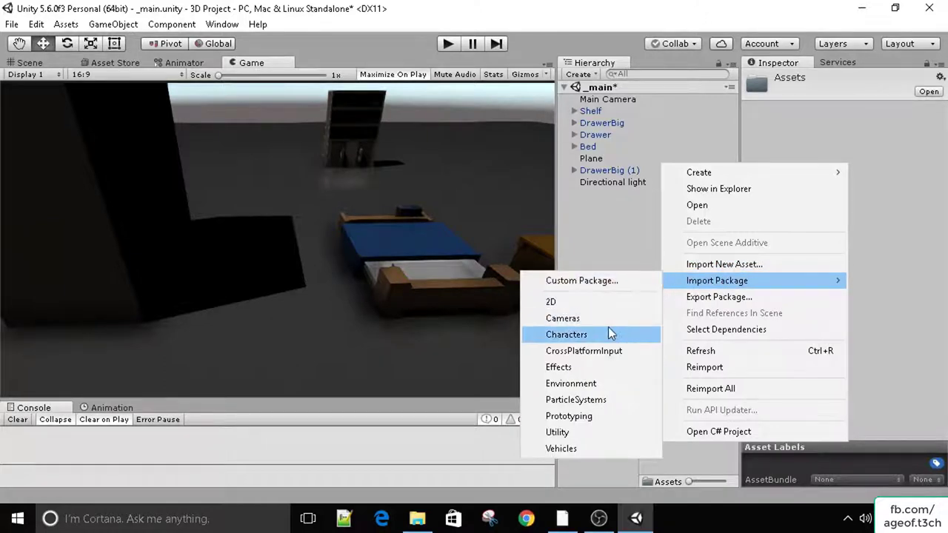
{"action": "left_click", "coordinate": [567, 334]}
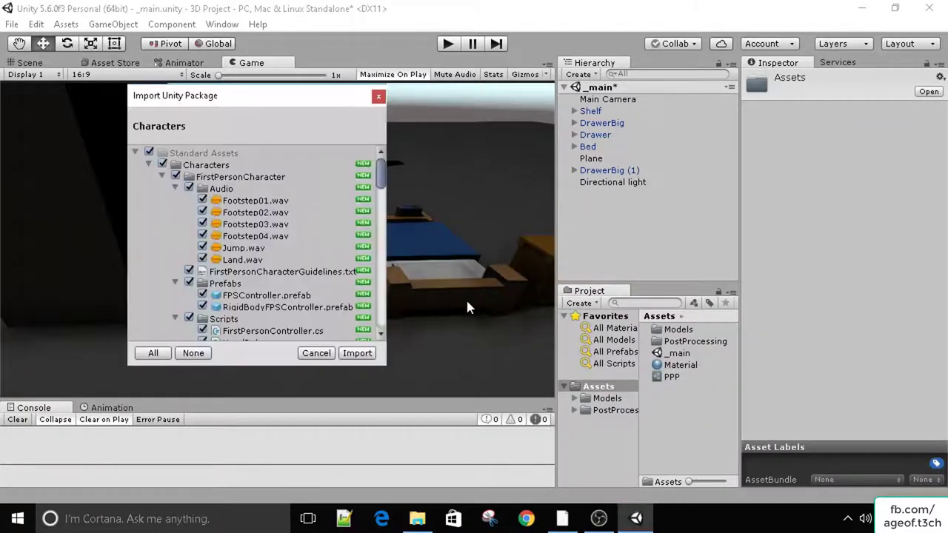
Exclude RollerBall and ThirdPersonCharacter, keep CrossPlatformInput and the other folders, and import
{"action": "left_click", "coordinate": [161, 176]}
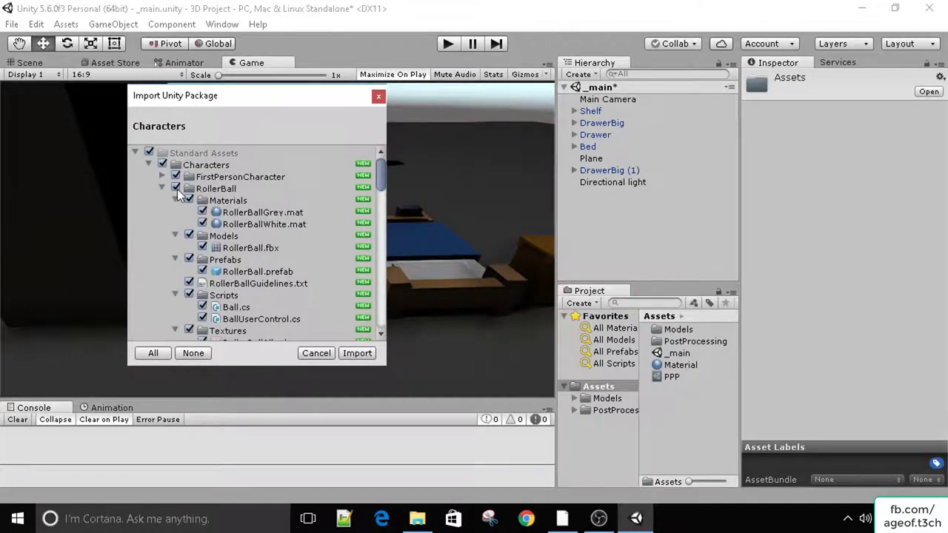
{"action": "left_click", "coordinate": [176, 188]}
{"action": "left_click", "coordinate": [160, 190]}
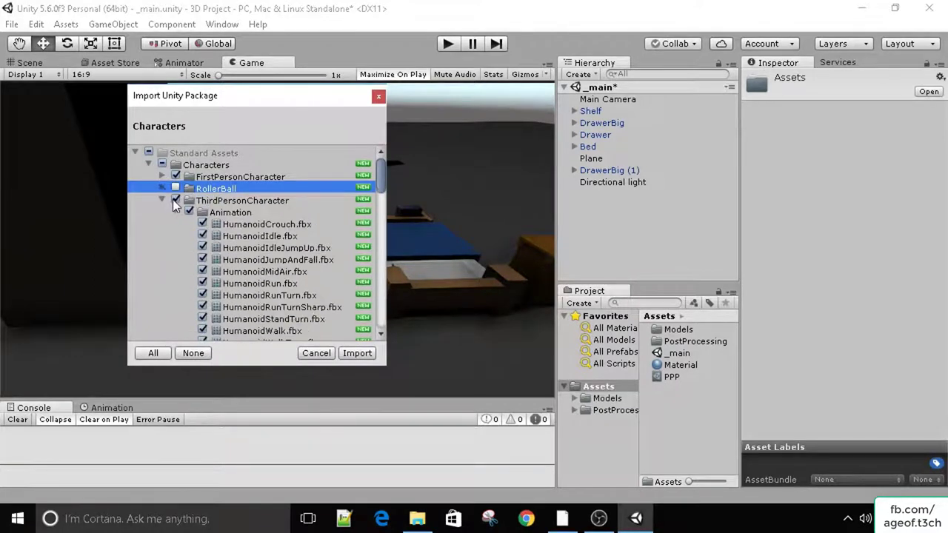
{"action": "left_click", "coordinate": [176, 200]}
{"action": "left_click", "coordinate": [161, 200]}
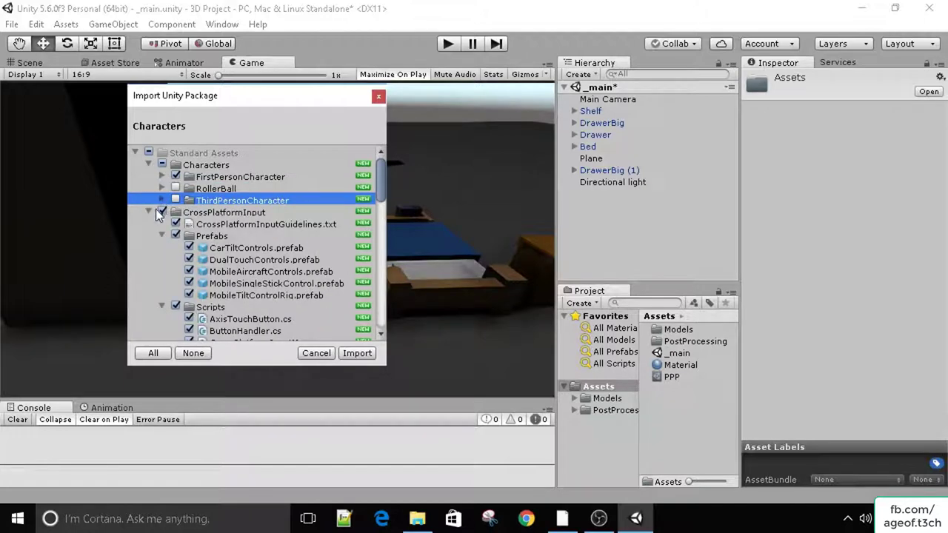
{"action": "left_click", "coordinate": [148, 213]}
{"action": "left_click", "coordinate": [163, 213]}
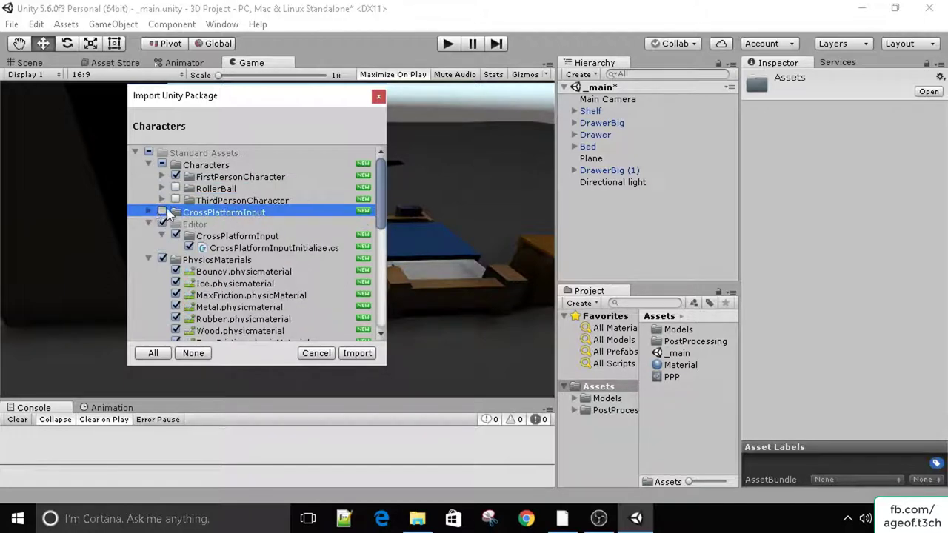
{"action": "left_click", "coordinate": [162, 212]}
{"action": "left_click", "coordinate": [149, 224]}
{"action": "left_click", "coordinate": [148, 235]}
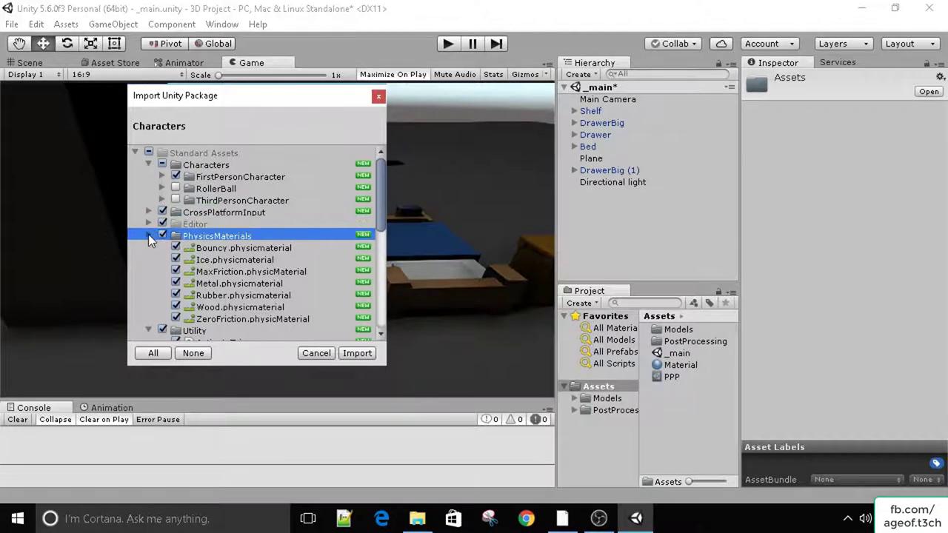
{"action": "left_click", "coordinate": [148, 235]}
{"action": "left_click", "coordinate": [153, 246]}
{"action": "left_click", "coordinate": [148, 247]}
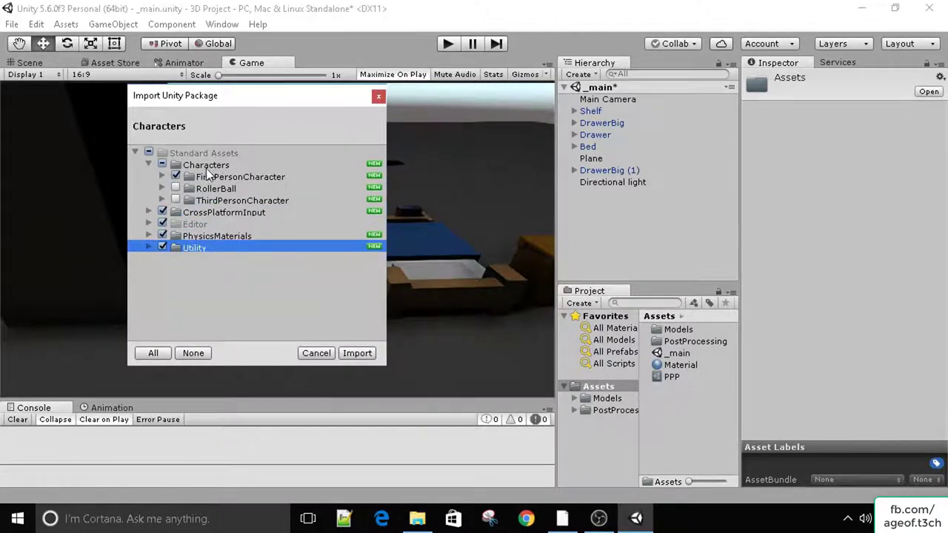
{"action": "left_click", "coordinate": [237, 184]}
{"action": "left_click", "coordinate": [229, 180]}
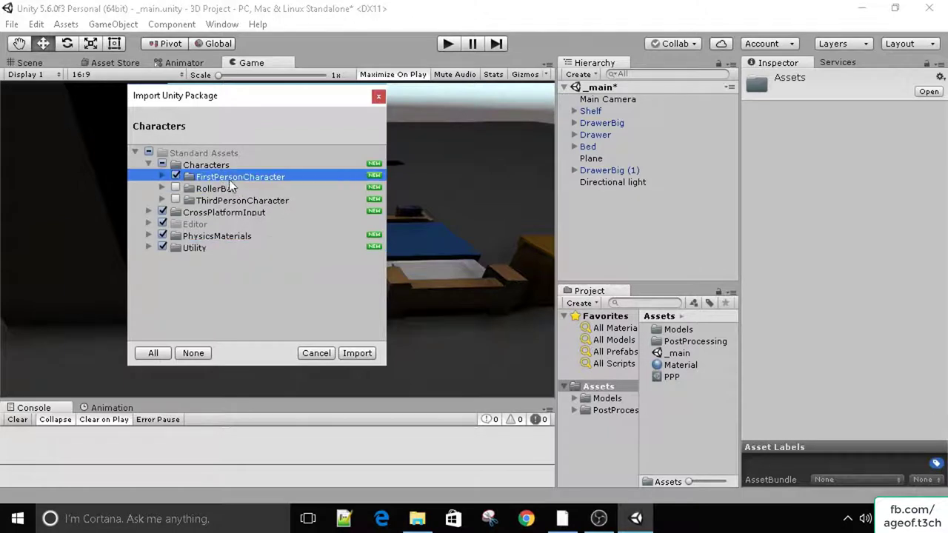
{"action": "left_click", "coordinate": [357, 353]}
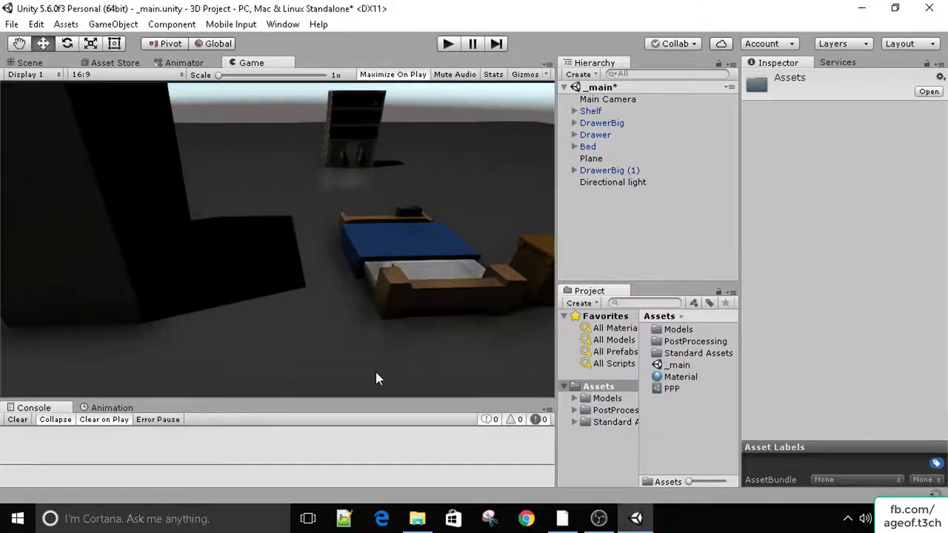
Browse to Standard Assets > Characters > FirstPersonCharacter > Prefabs in the Project window
{"action": "left_click", "coordinate": [670, 377]}
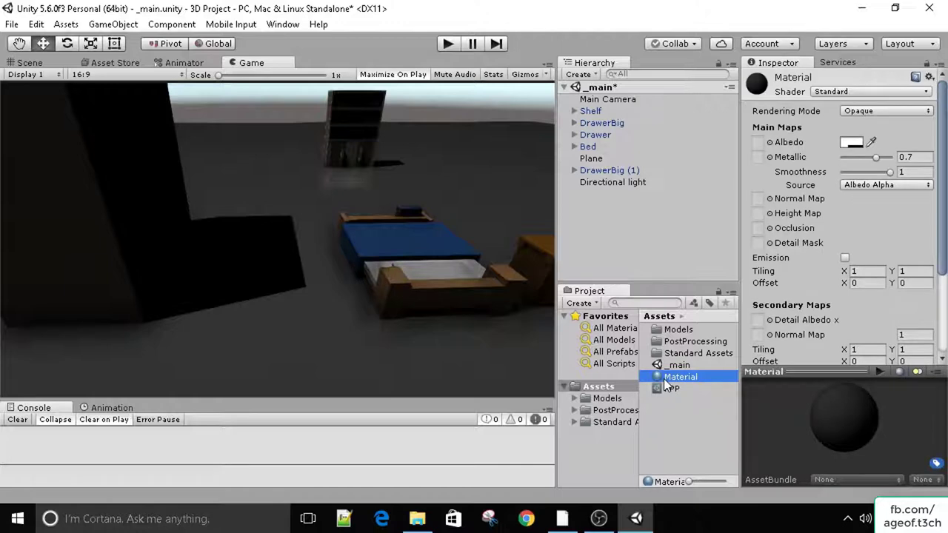
{"action": "double_click", "coordinate": [667, 353]}
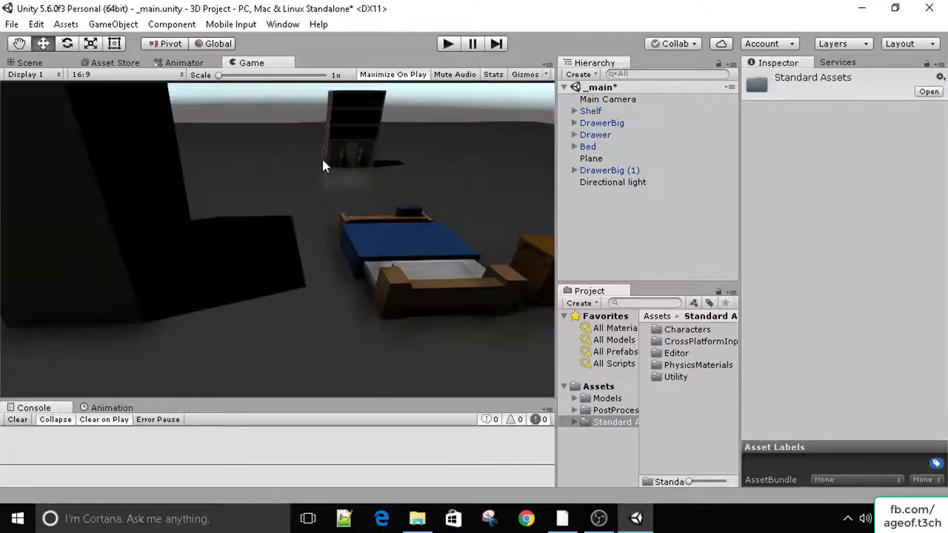
{"action": "left_click", "coordinate": [22, 64]}
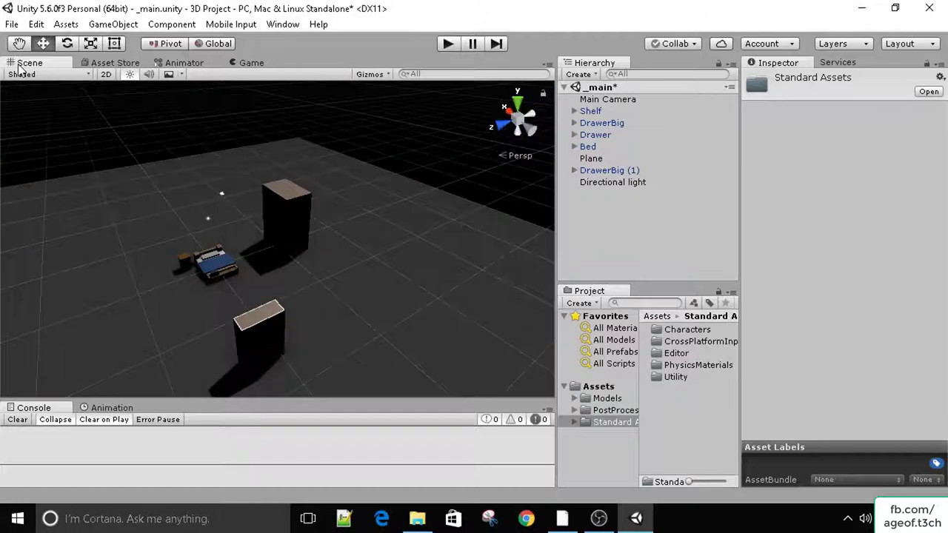
{"action": "left_click", "coordinate": [392, 238]}
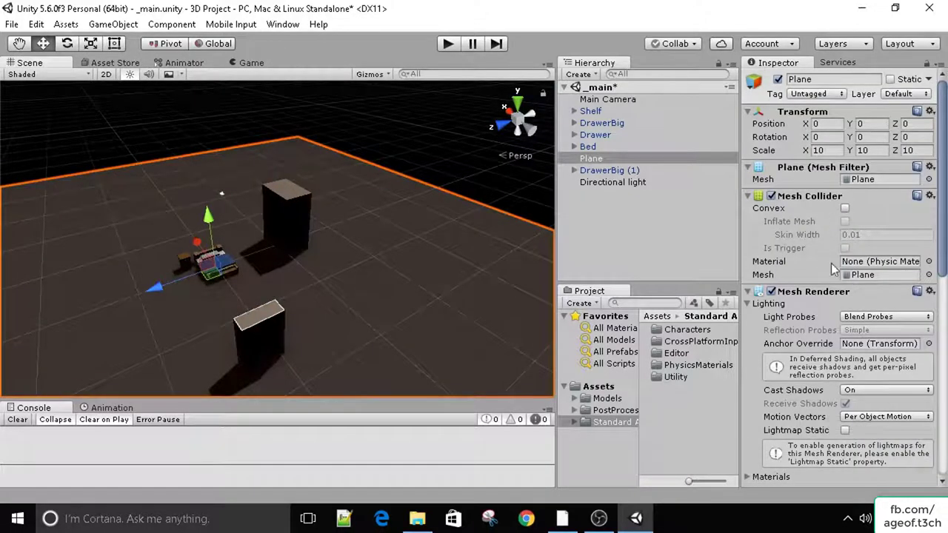
{"action": "scroll", "coordinate": [834, 271], "scroll_direction": "down", "scroll_amount": 10}
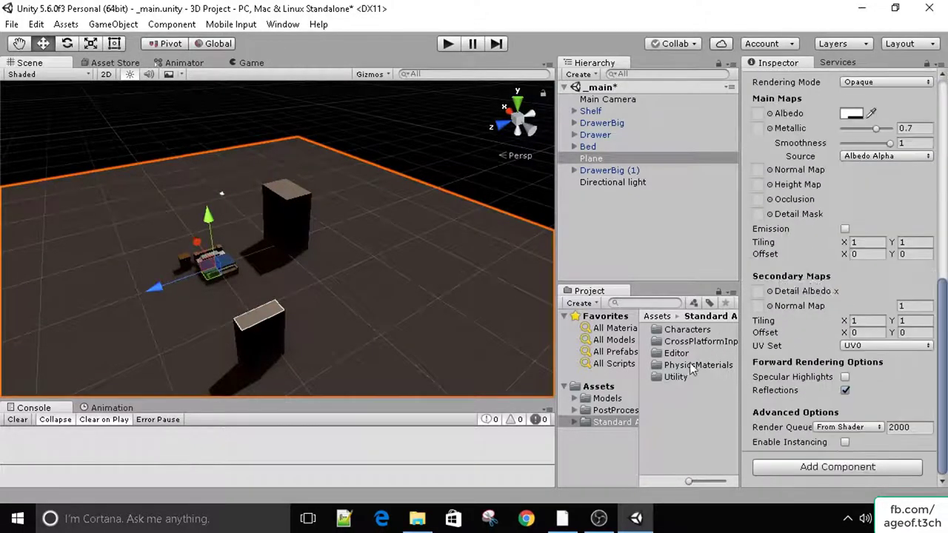
{"action": "double_click", "coordinate": [673, 330]}
{"action": "left_click", "coordinate": [661, 331]}
{"action": "double_click", "coordinate": [662, 331]}
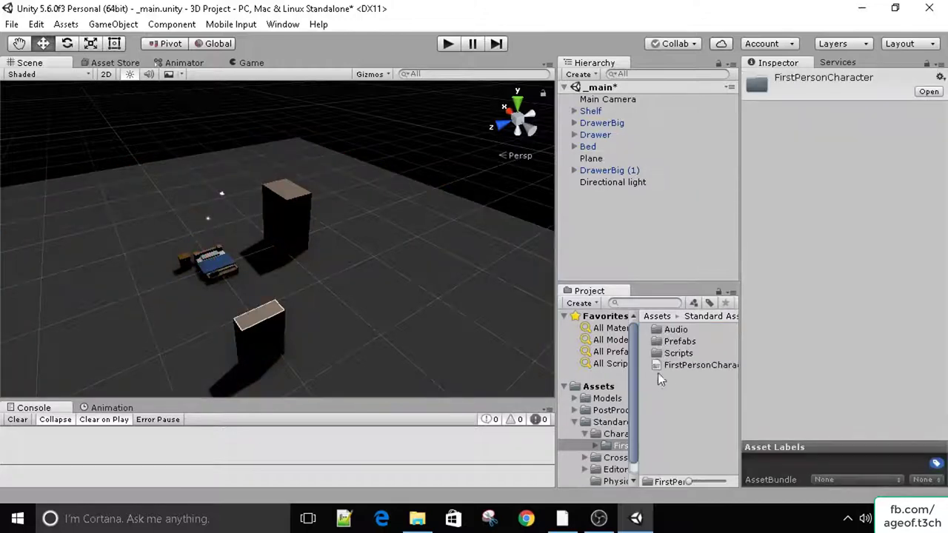
{"action": "double_click", "coordinate": [674, 341]}
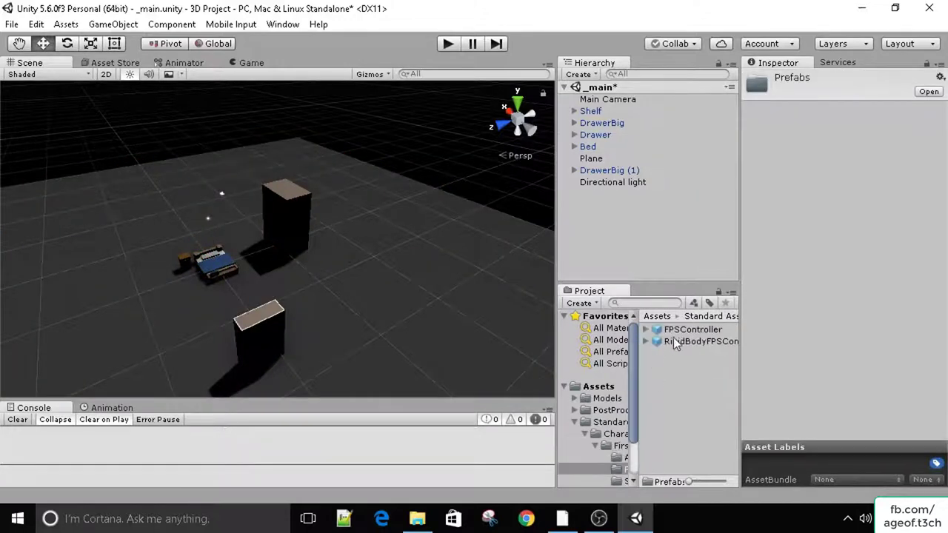
Drag the FPSController prefab into the scene, raise it slightly above the floor, and frame it
{"action": "left_click_drag", "start_coordinate": [692, 330], "coordinate": [342, 272]}
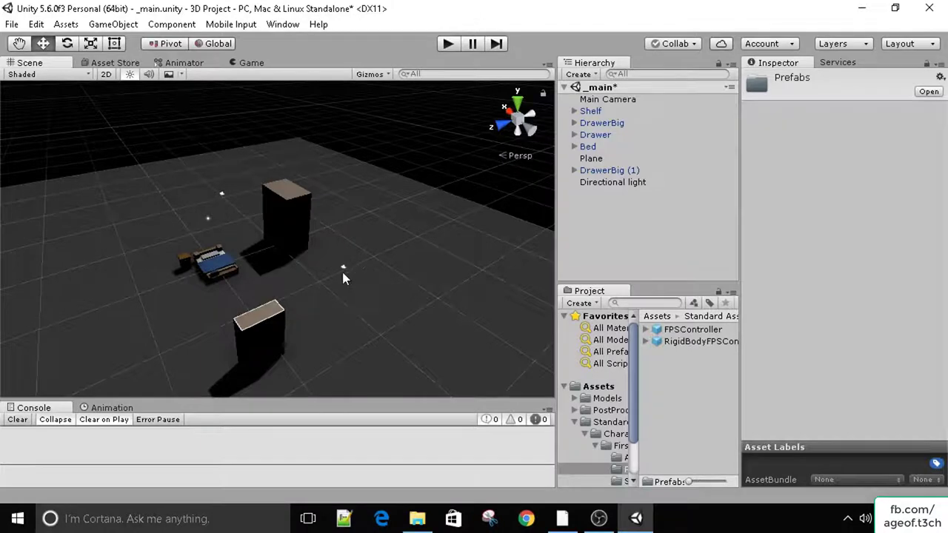
{"action": "left_click_drag", "start_coordinate": [351, 236], "coordinate": [355, 202]}
{"action": "double_click", "coordinate": [620, 112]}
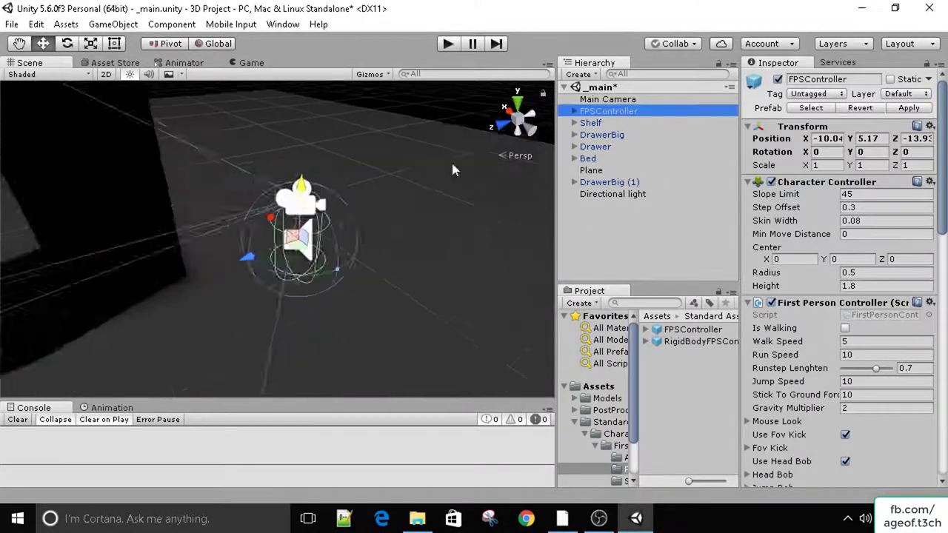
Play-test the scene by walking the first-person controller forward, then stop play
{"action": "left_click", "coordinate": [449, 43]}
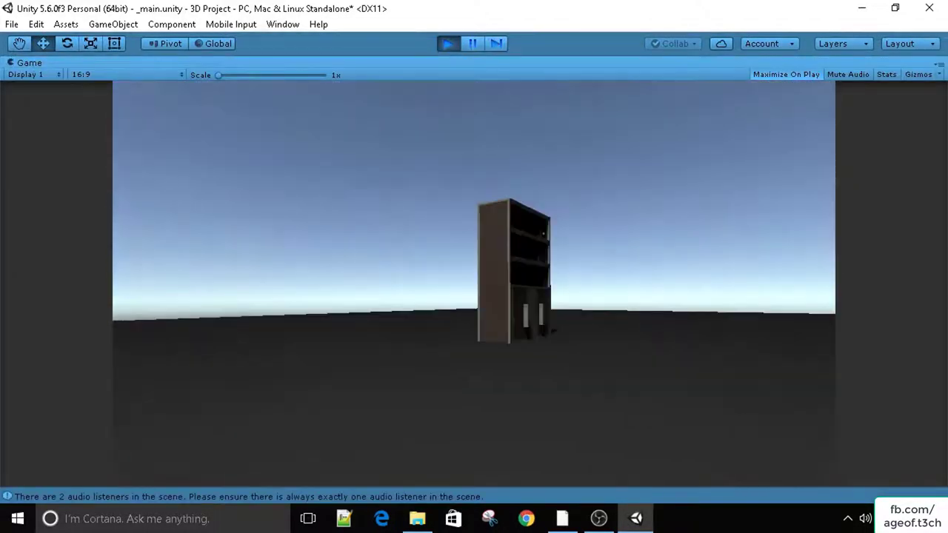
{"action": "key", "text": "w"}
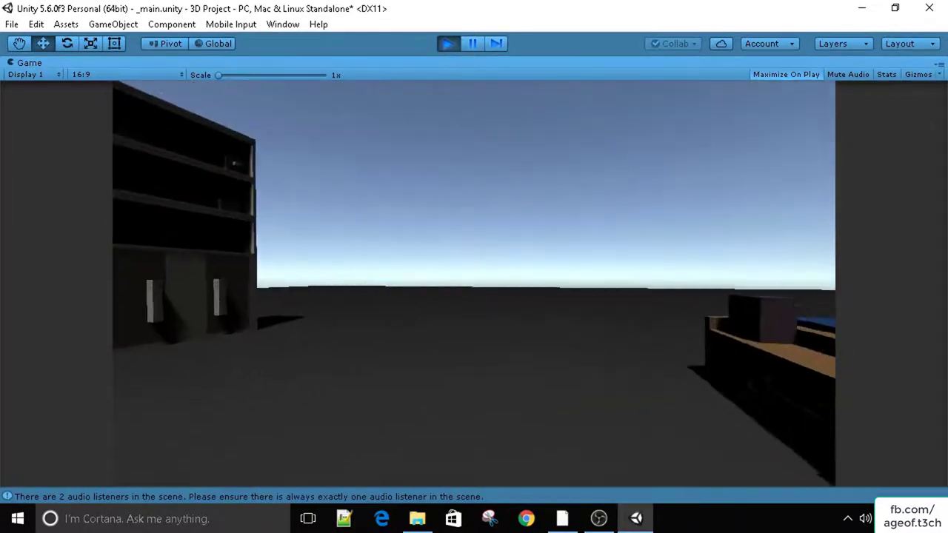
{"action": "key", "text": "Escape"}
{"action": "left_click", "coordinate": [448, 43]}
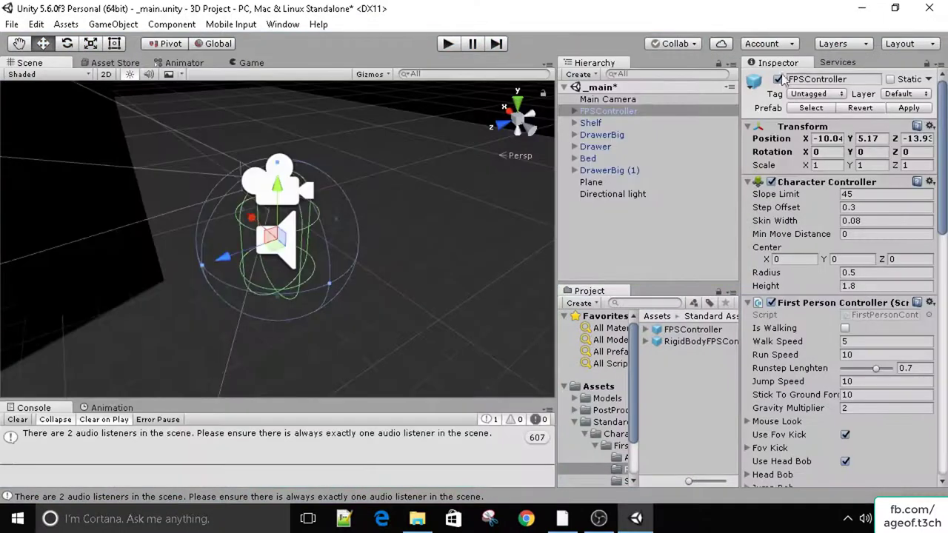
Turn off Maximize On Play in the Game view and play again, walking forward
{"action": "left_click", "coordinate": [251, 63]}
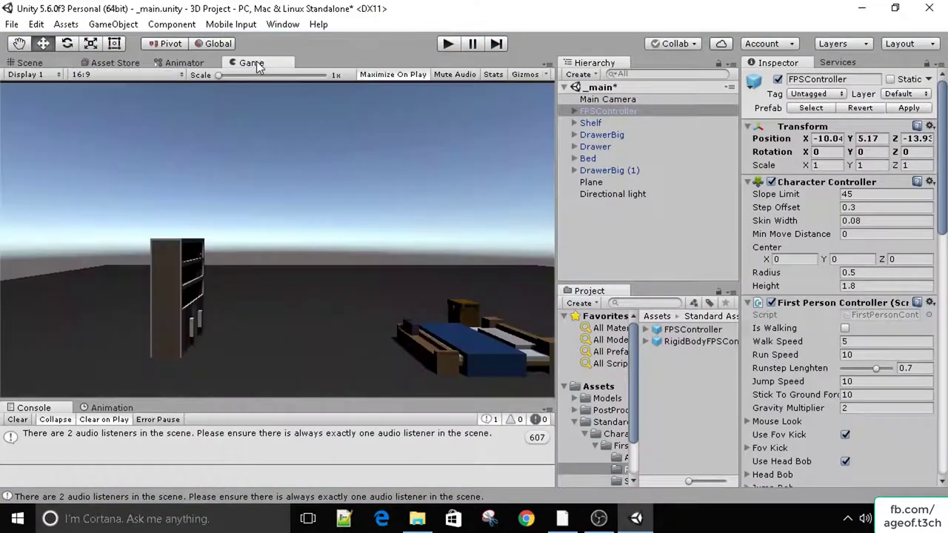
{"action": "left_click", "coordinate": [409, 74]}
{"action": "key", "text": "ctrl+p"}
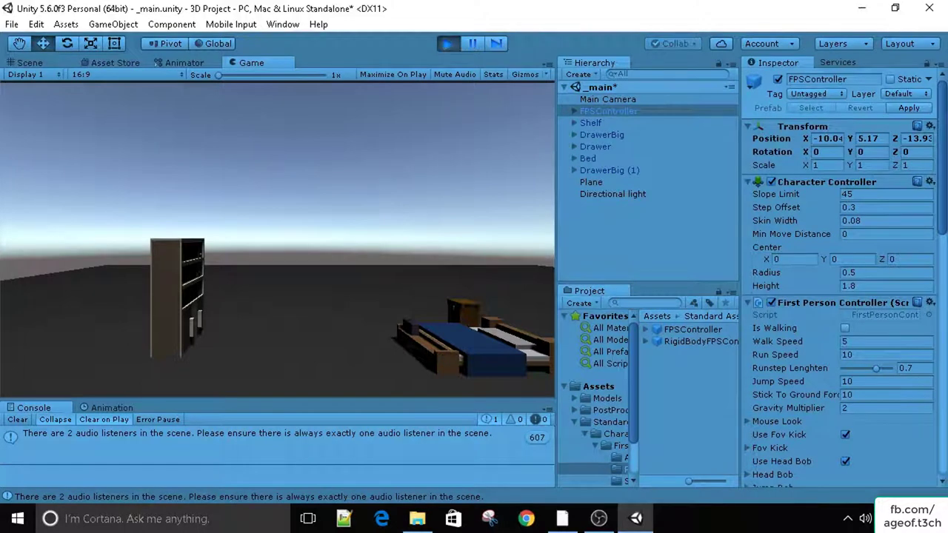
{"action": "key", "text": "w"}
{"action": "key", "text": "w"}
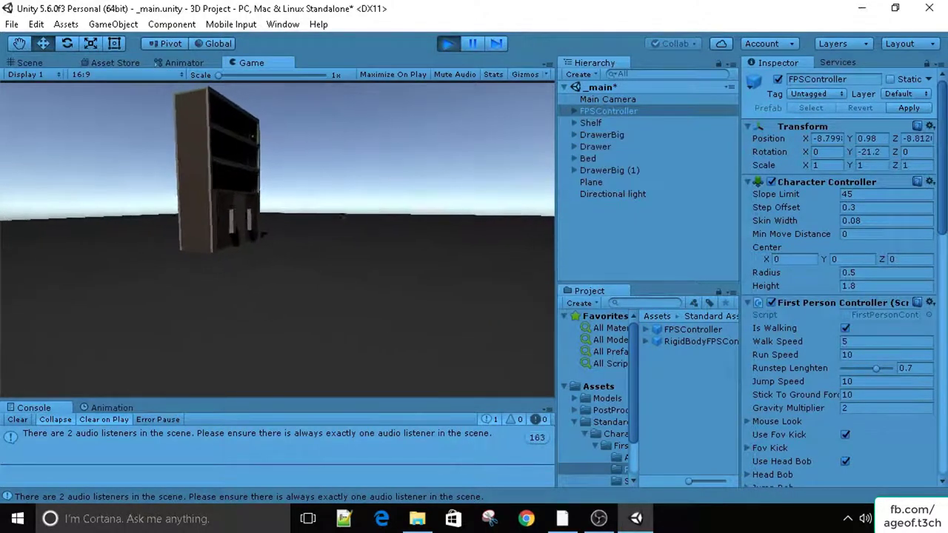
{"action": "key", "text": "Escape"}
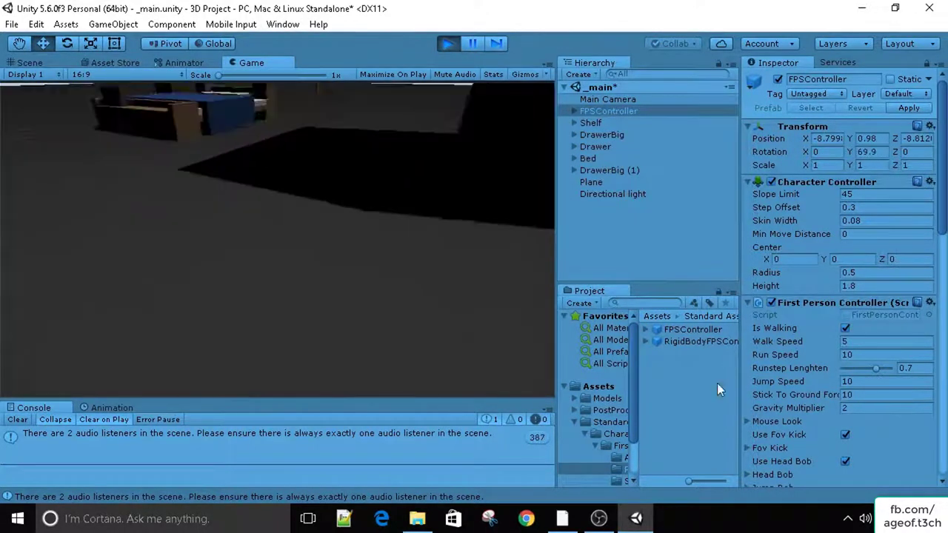
In the PPP profile, raise motion blur Shutter Angle to 326 and Sample Count to 28
{"action": "left_click", "coordinate": [622, 386]}
{"action": "left_click", "coordinate": [673, 386]}
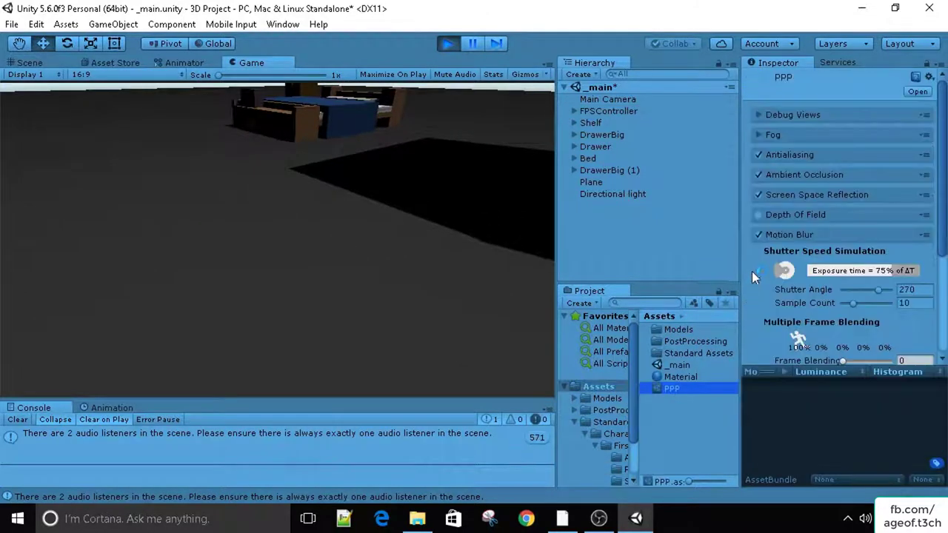
{"action": "mouse_move", "coordinate": [881, 291]}
{"action": "left_mouse_down"}
{"action": "mouse_move", "coordinate": [888, 291]}
{"action": "mouse_move", "coordinate": [861, 304]}
{"action": "mouse_move", "coordinate": [883, 304]}
{"action": "left_mouse_up"}
{"action": "left_click", "coordinate": [390, 159]}
Walk around the bedroom to check the blur while raising Frame Blending
{"action": "key", "text": "w"}
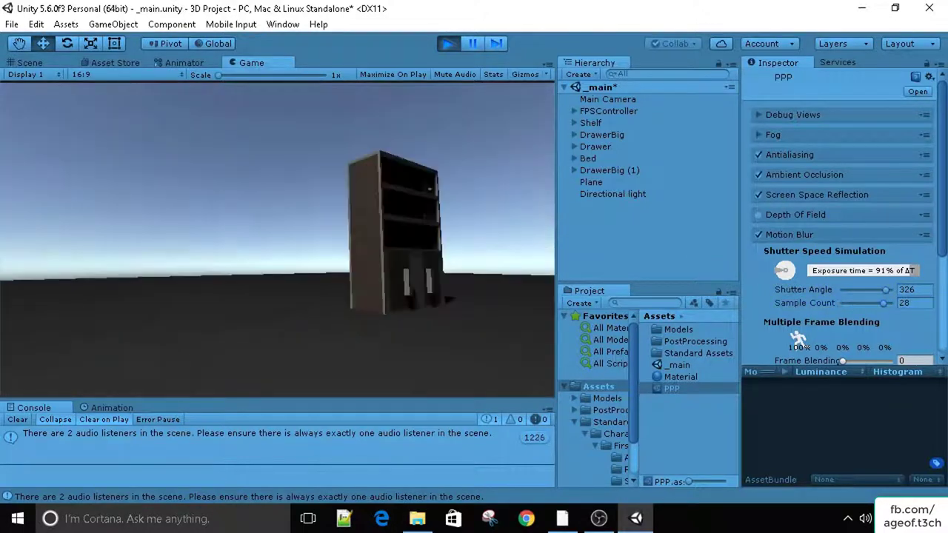
{"action": "key", "text": "s"}
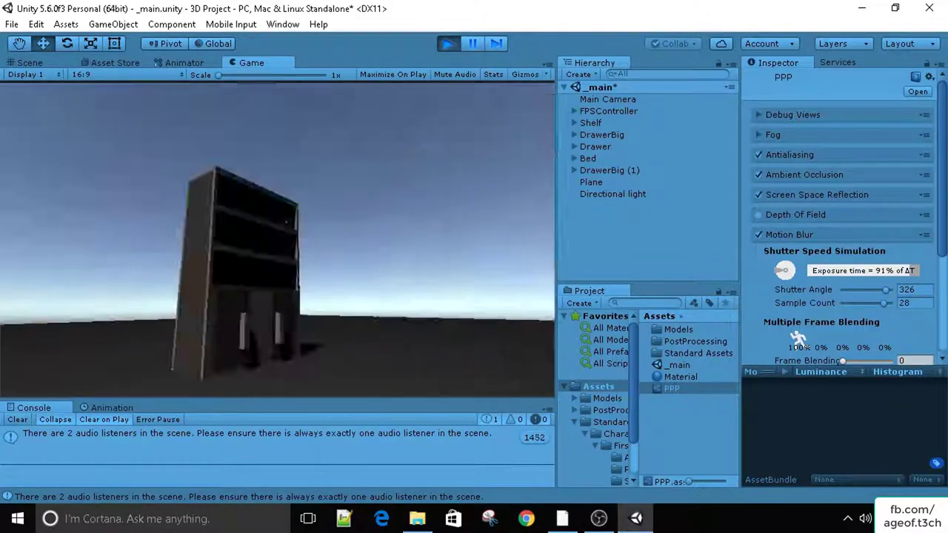
{"action": "key", "text": "w"}
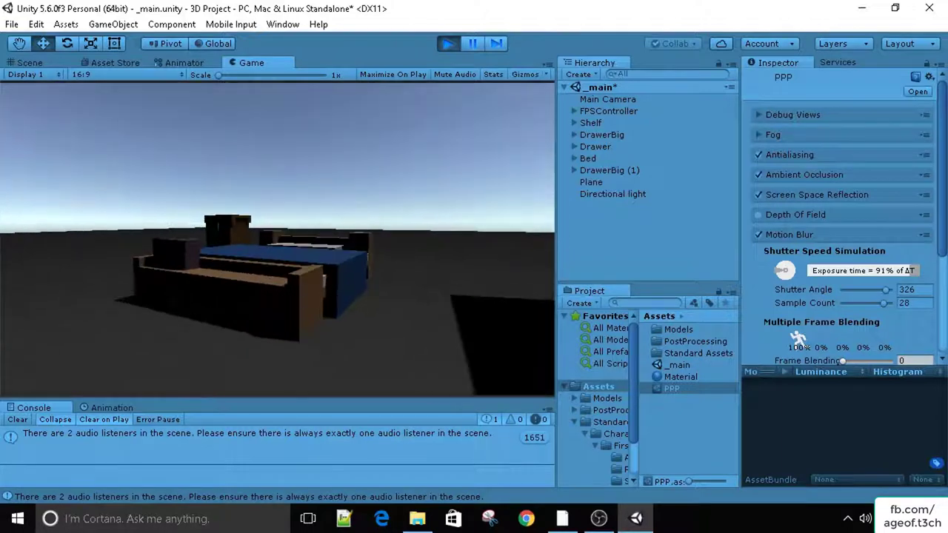
{"action": "key", "text": "w"}
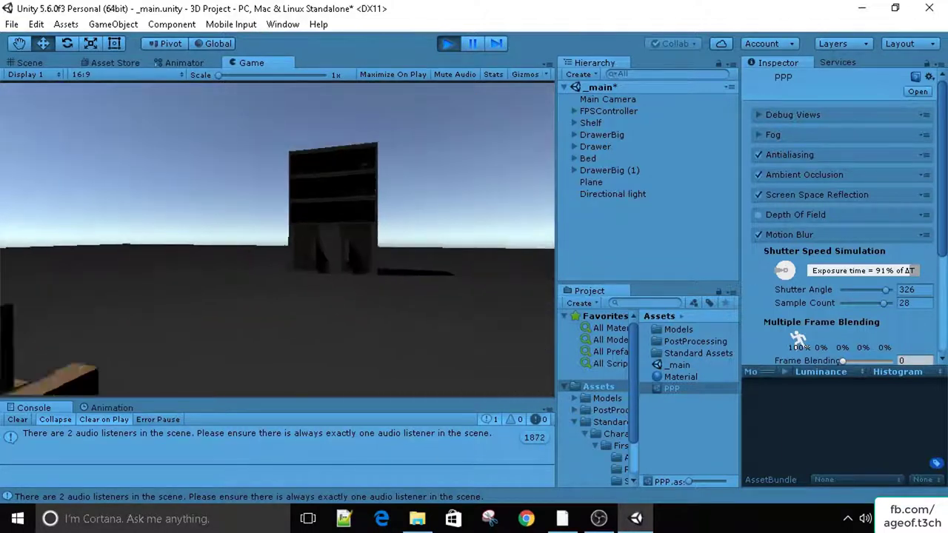
{"action": "key", "text": "w"}
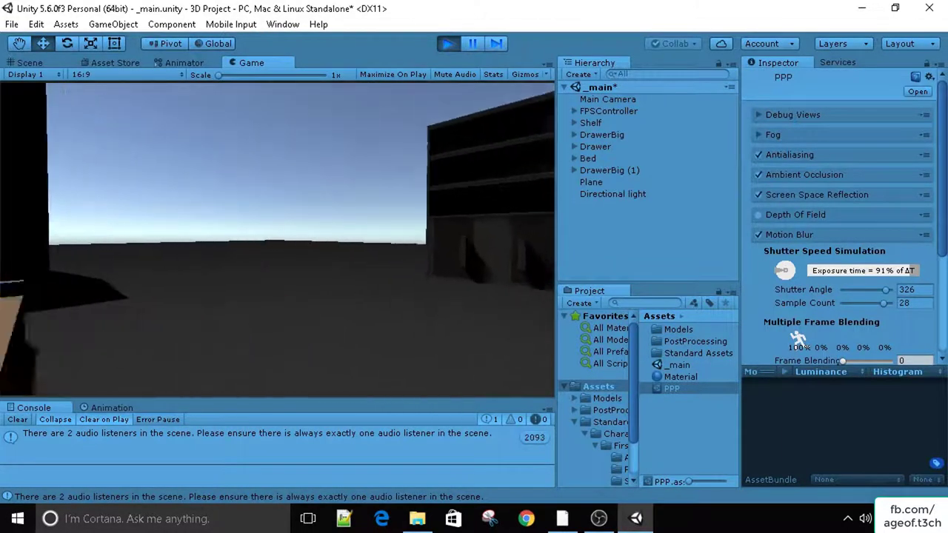
{"action": "key", "text": "w"}
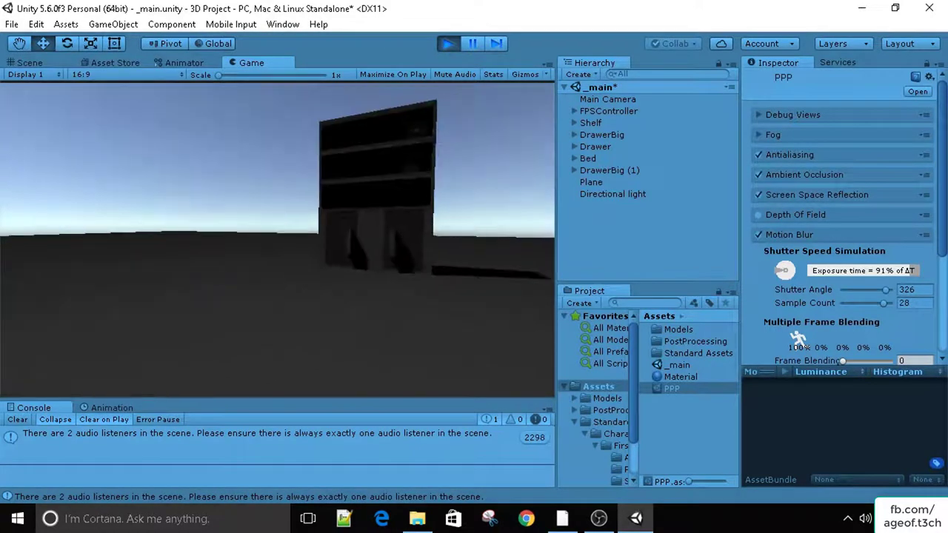
{"action": "scroll", "coordinate": [789, 283], "scroll_direction": "down", "scroll_amount": 3}
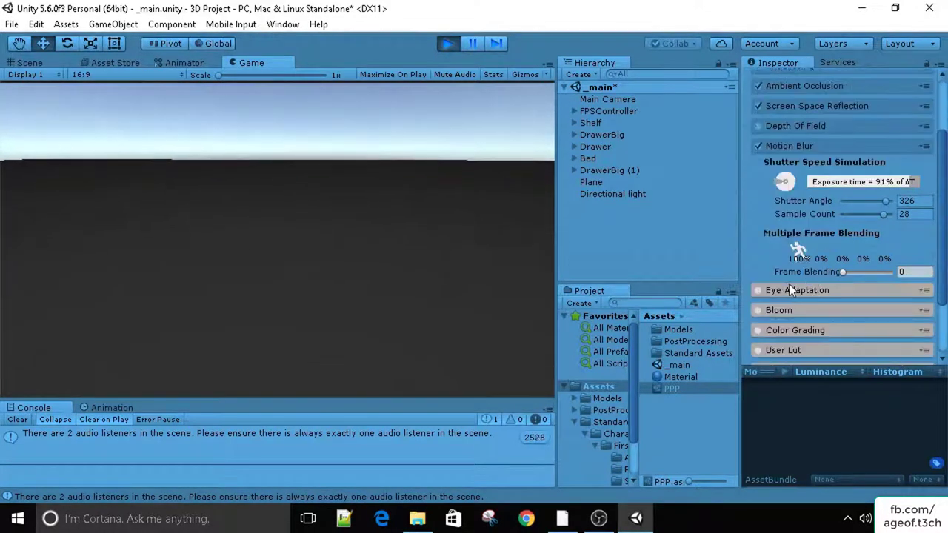
{"action": "left_click_drag", "start_coordinate": [840, 273], "coordinate": [886, 271]}
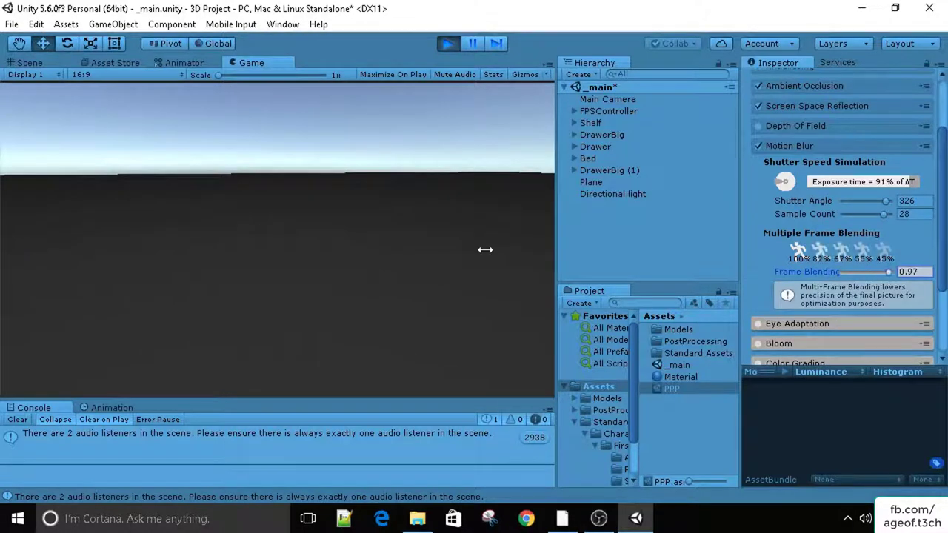
{"action": "key", "text": "w"}
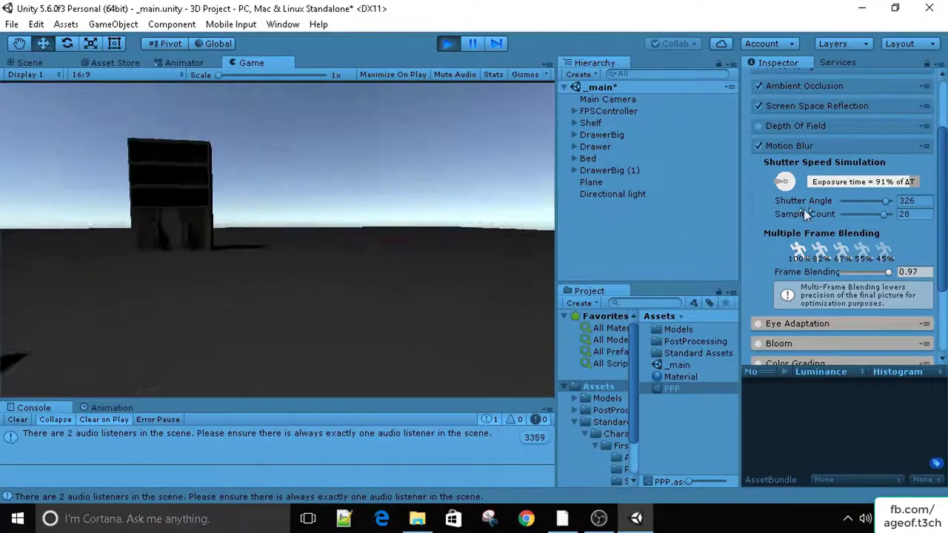
Turn off Motion Blur in the PPP profile, walk once more, and stop play
{"action": "left_click", "coordinate": [758, 146]}
{"action": "left_click", "coordinate": [518, 185]}
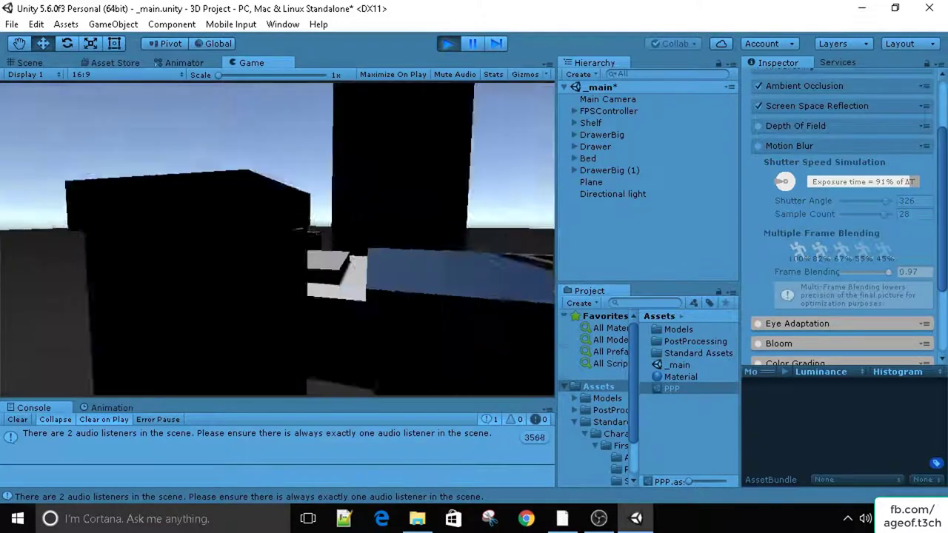
{"action": "key", "text": "w"}
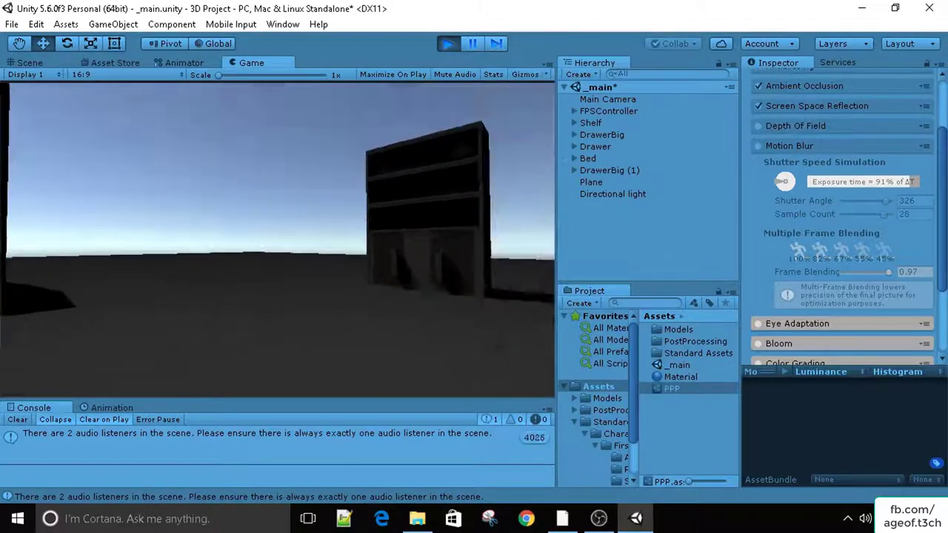
{"action": "key", "text": "Escape"}
{"action": "left_click", "coordinate": [448, 43]}
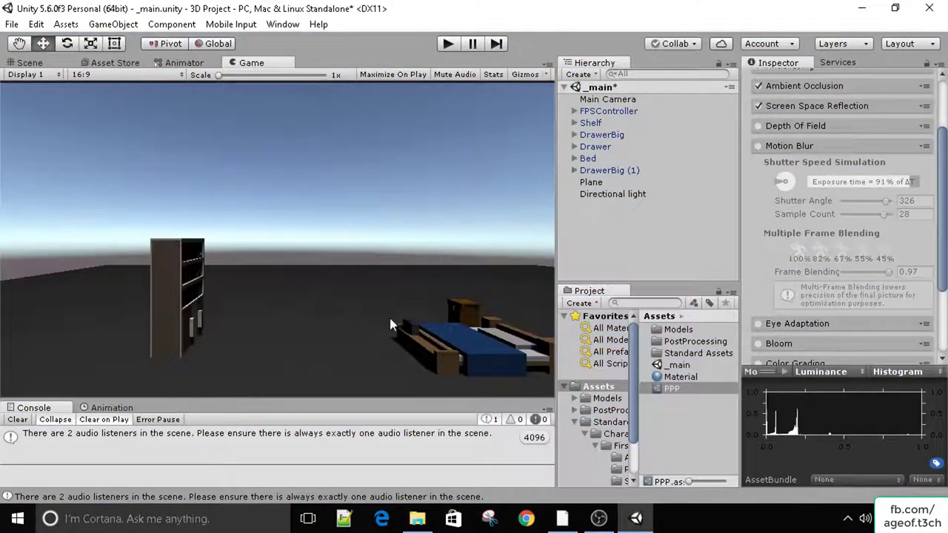
Clear the console, collapse Motion Blur, and delete the FPSController from the Hierarchy
{"action": "left_click", "coordinate": [17, 419]}
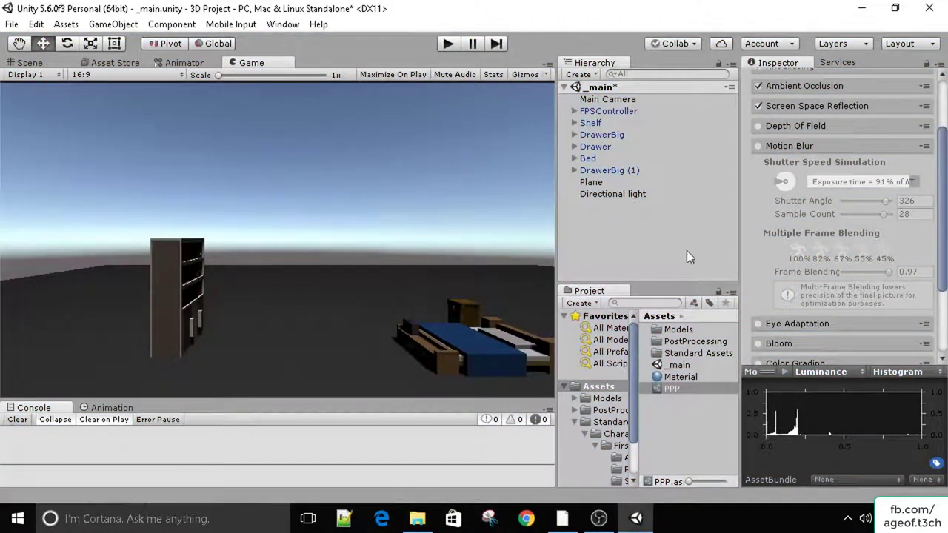
{"action": "left_click", "coordinate": [799, 147]}
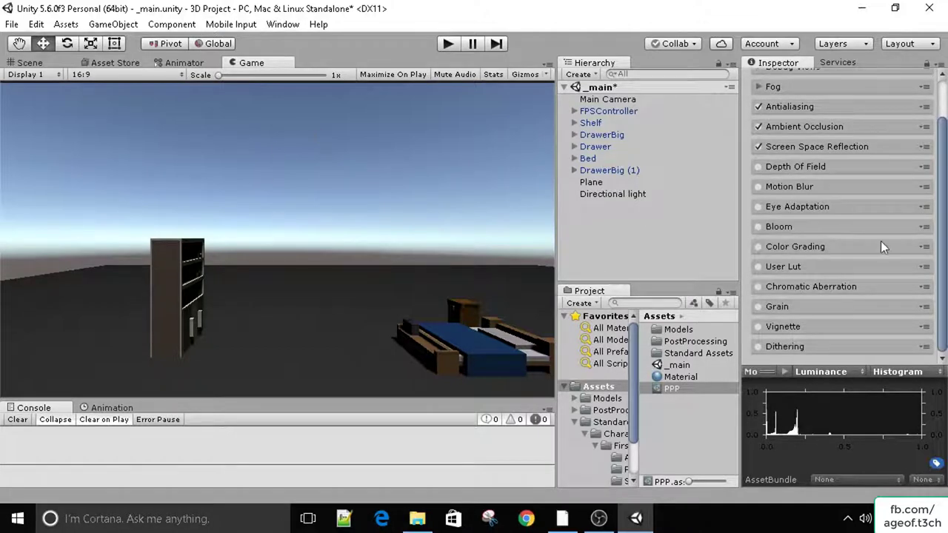
{"action": "left_click", "coordinate": [614, 111]}
{"action": "key", "text": "Delete"}
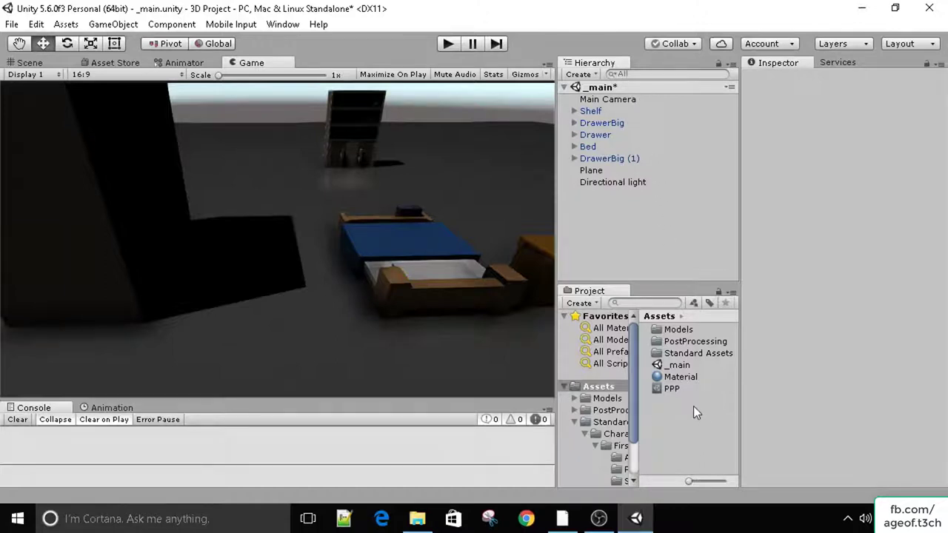
Drag FPSController back into the scene and select its FirstPersonCharacter child camera
{"action": "left_click", "coordinate": [681, 316]}
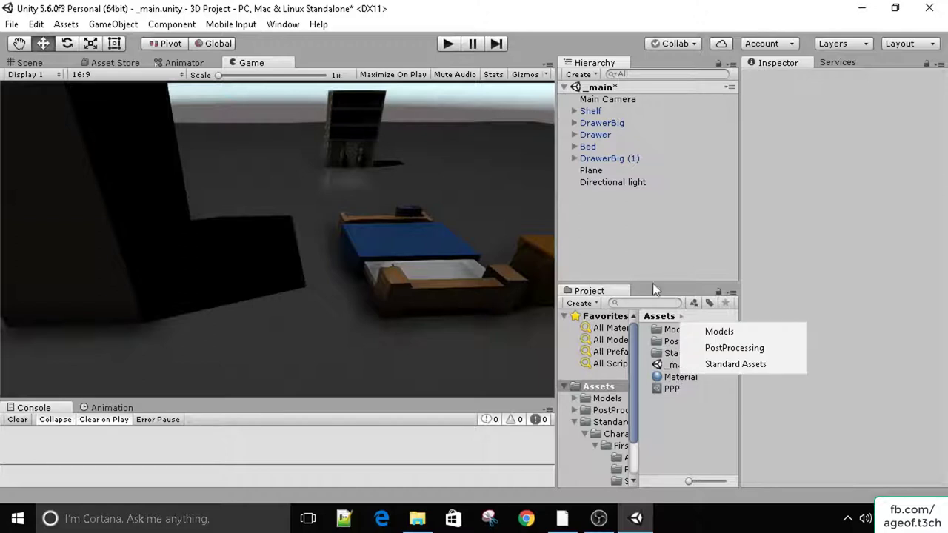
{"action": "left_click", "coordinate": [674, 381]}
{"action": "left_click_drag", "start_coordinate": [670, 361], "coordinate": [666, 268]}
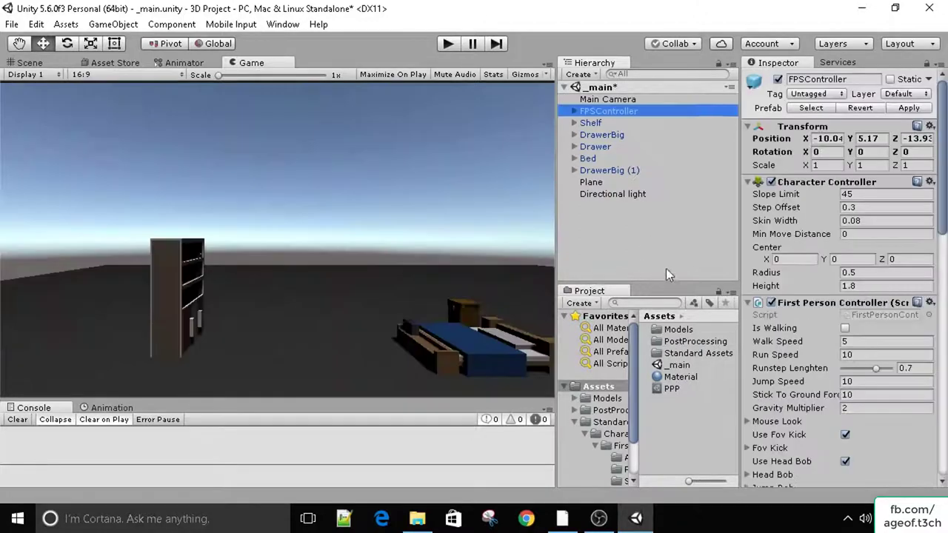
{"action": "left_click", "coordinate": [636, 110]}
{"action": "left_click", "coordinate": [573, 110]}
{"action": "left_click", "coordinate": [601, 122]}
Add a Post Processing Behaviour with the PPP profile, then re-enable Motion Blur in PPP
{"action": "scroll", "coordinate": [889, 221], "scroll_direction": "down", "scroll_amount": 1}
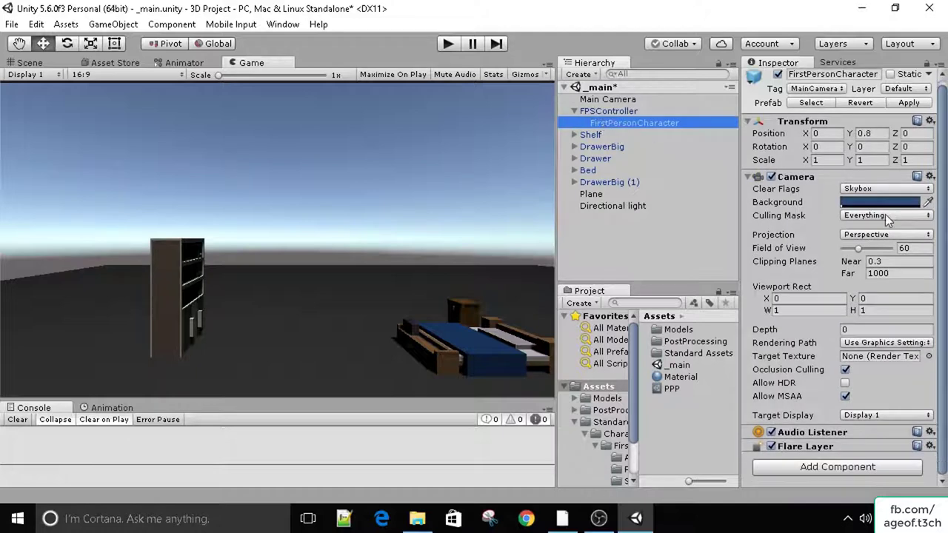
{"action": "left_click", "coordinate": [836, 466]}
{"action": "key", "text": "Return"}
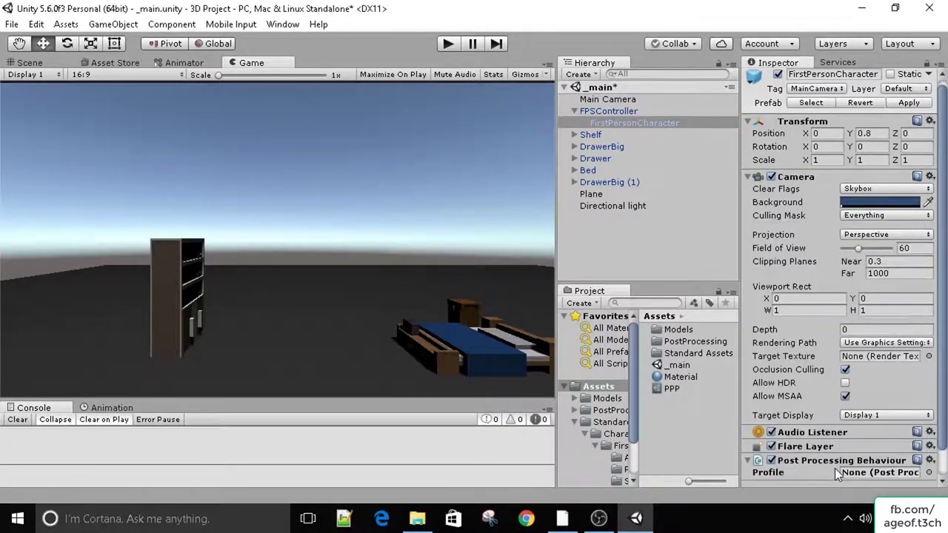
{"action": "scroll", "coordinate": [834, 468], "scroll_direction": "down", "scroll_amount": 1}
{"action": "left_click_drag", "start_coordinate": [666, 392], "coordinate": [877, 445]}
{"action": "scroll", "coordinate": [852, 415], "scroll_direction": "down", "scroll_amount": 2}
{"action": "left_click", "coordinate": [655, 391]}
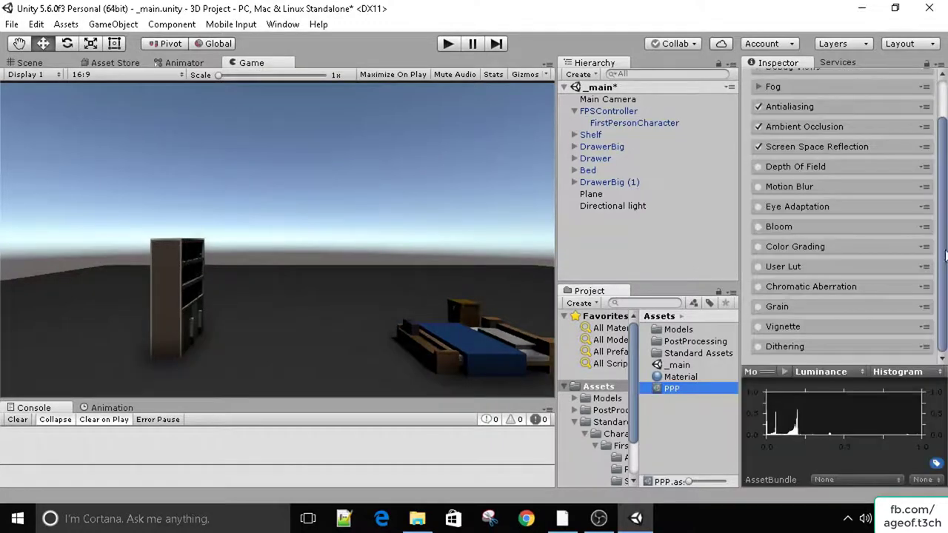
{"action": "left_click", "coordinate": [758, 187]}
Start the game and set motion blur Frame Blending back to 0
{"action": "left_click", "coordinate": [448, 44]}
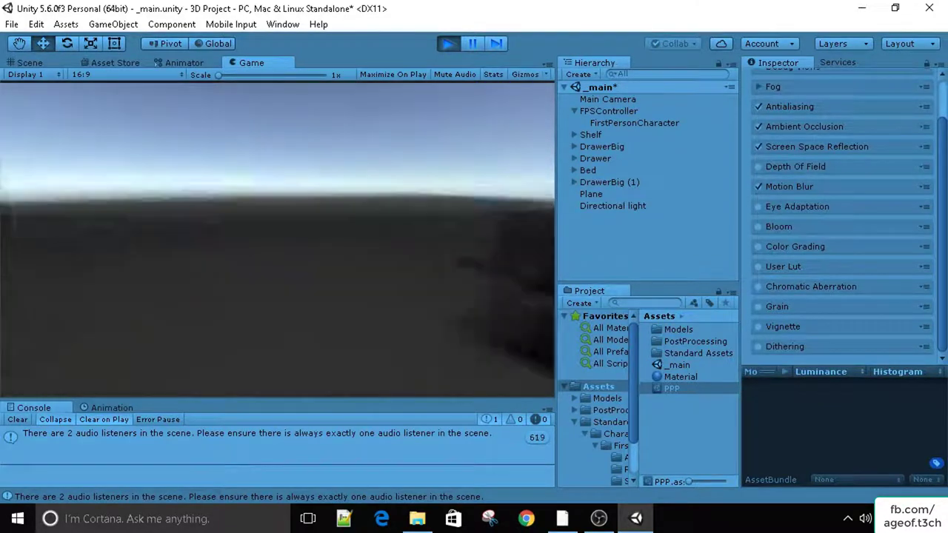
{"action": "left_click", "coordinate": [793, 185]}
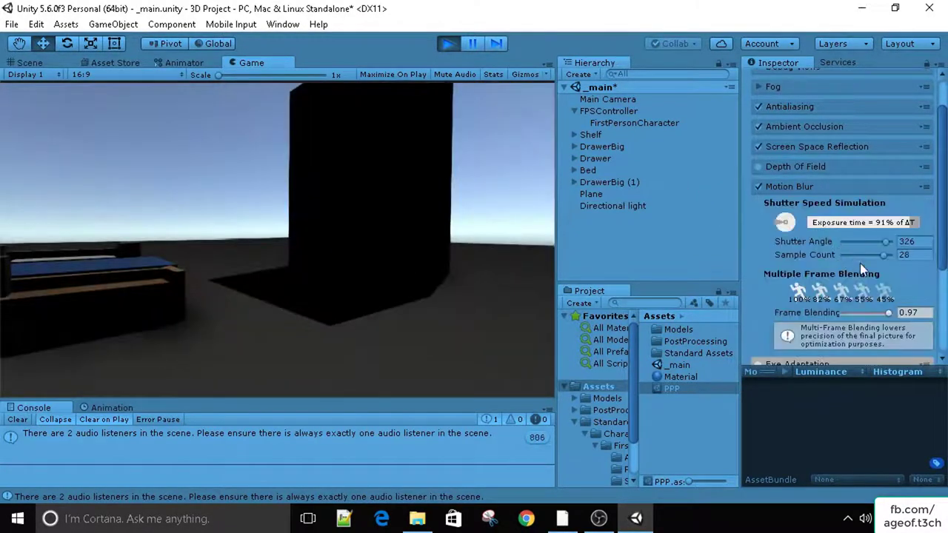
{"action": "left_click_drag", "start_coordinate": [890, 313], "coordinate": [792, 307]}
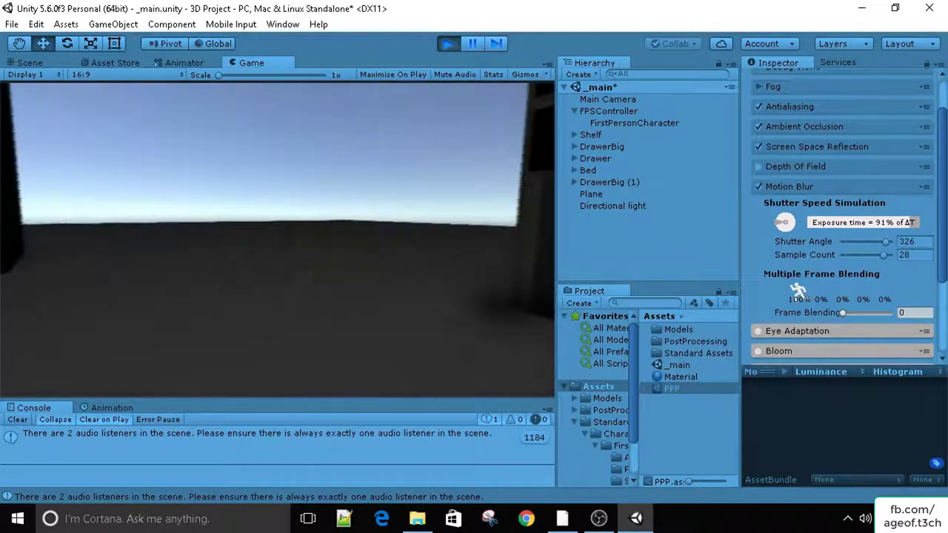
Walk around the bed, drawer and shelf to preview the motion blur, then release the mouse
{"action": "key", "text": "s"}
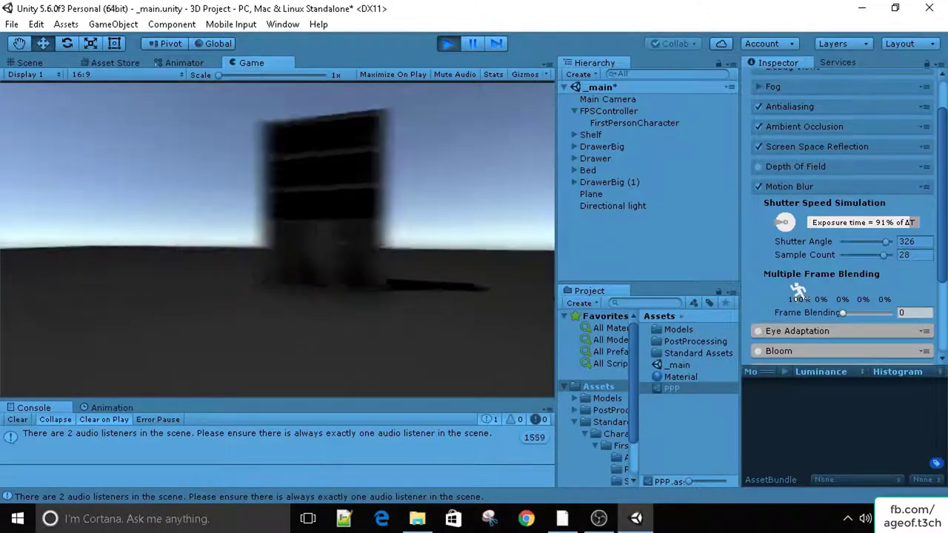
{"action": "key", "text": "w"}
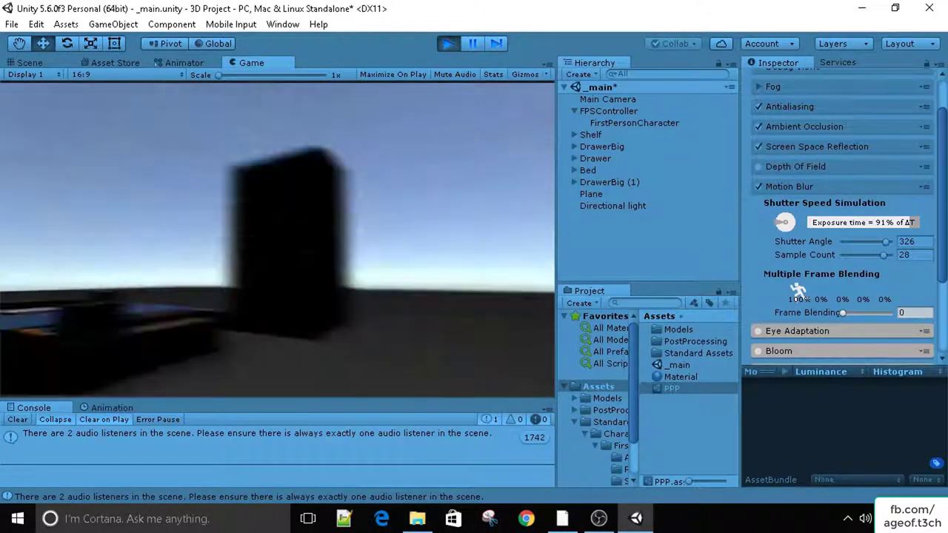
{"action": "key", "text": "w"}
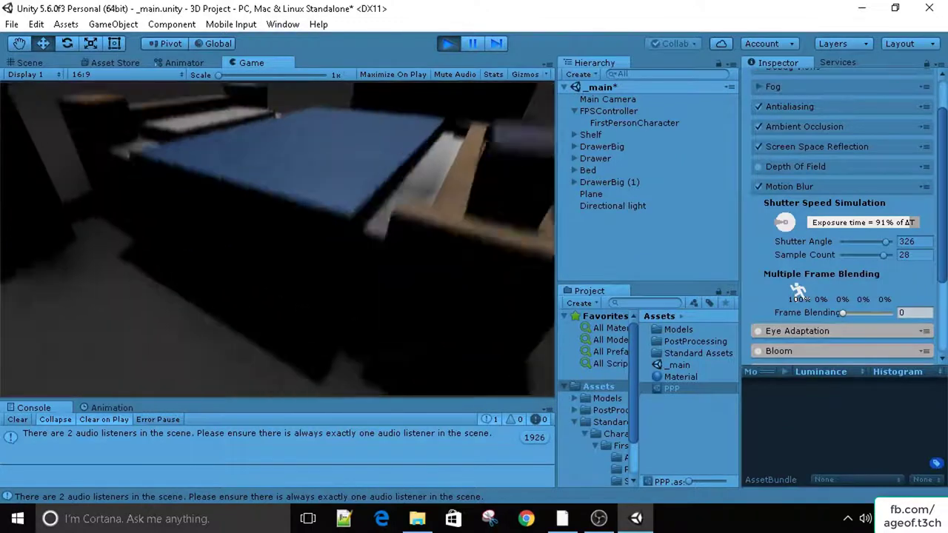
{"action": "key", "text": "w"}
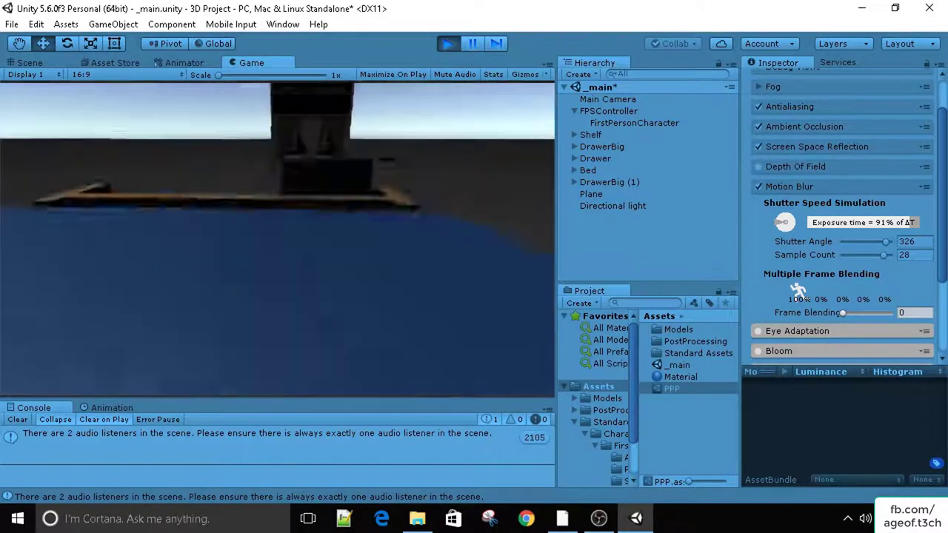
{"action": "key", "text": "w"}
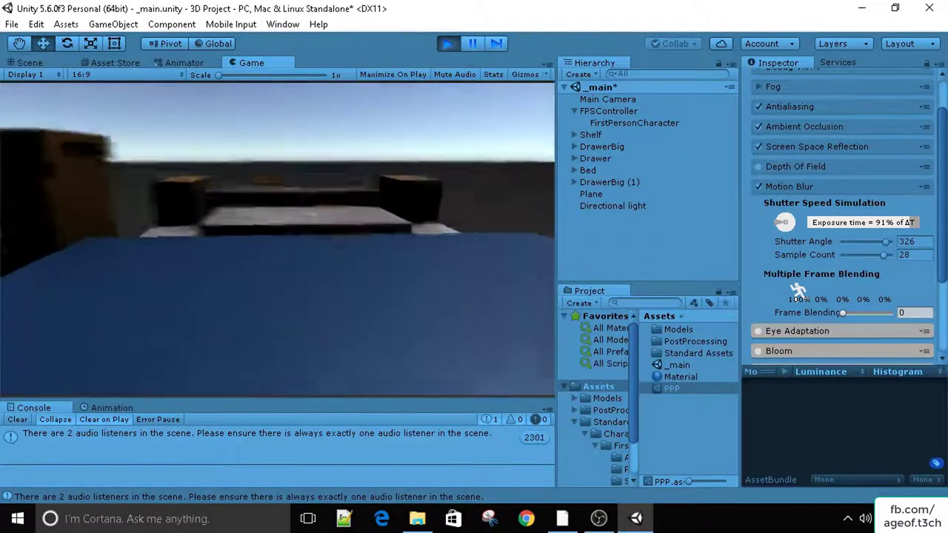
{"action": "key", "text": "s"}
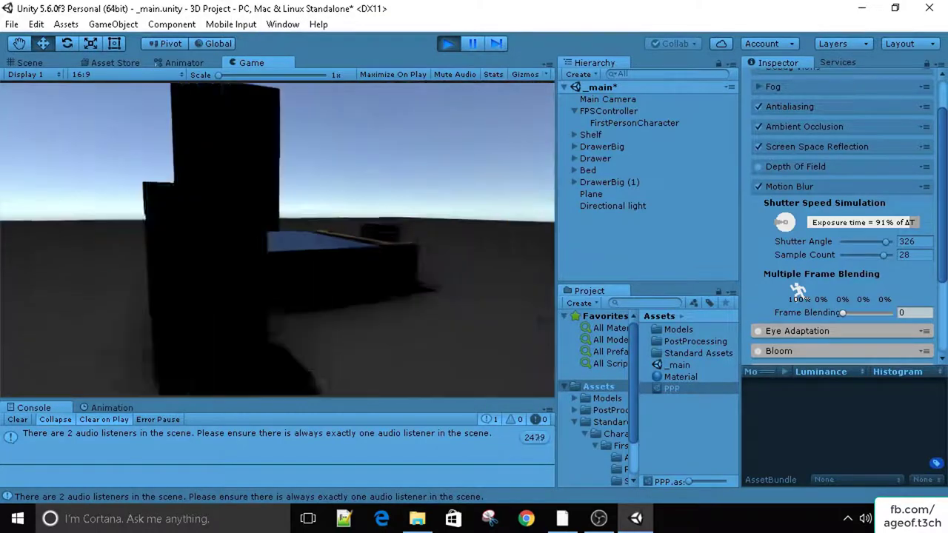
{"action": "key", "text": "w"}
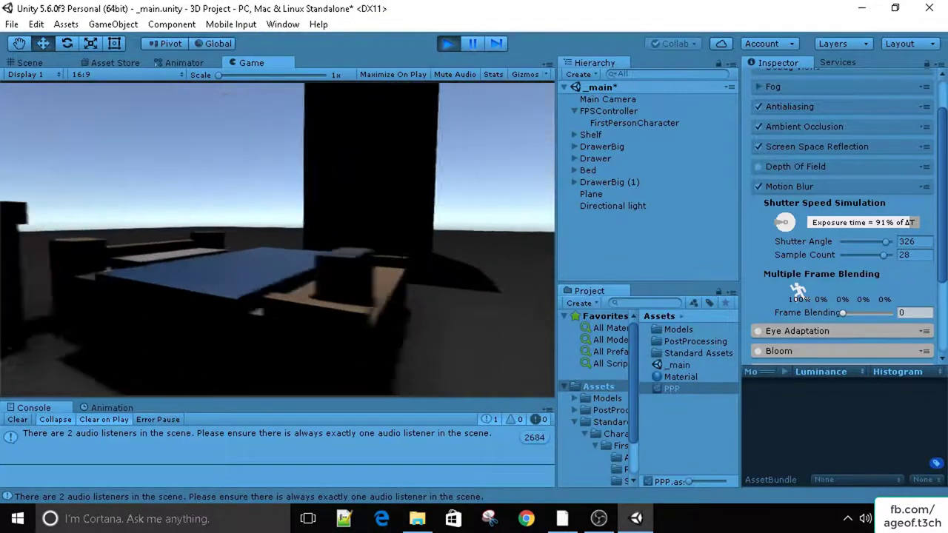
{"action": "key", "text": "w"}
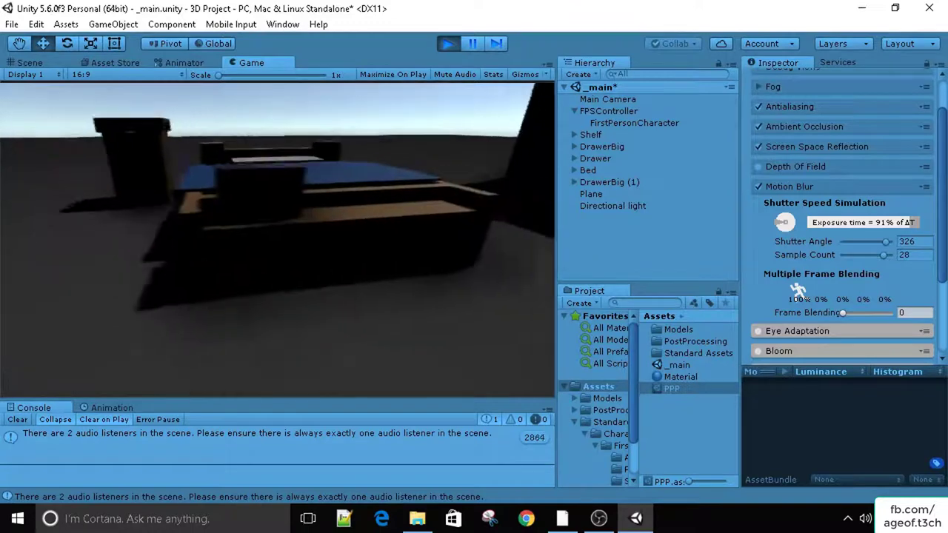
{"action": "key", "text": "s"}
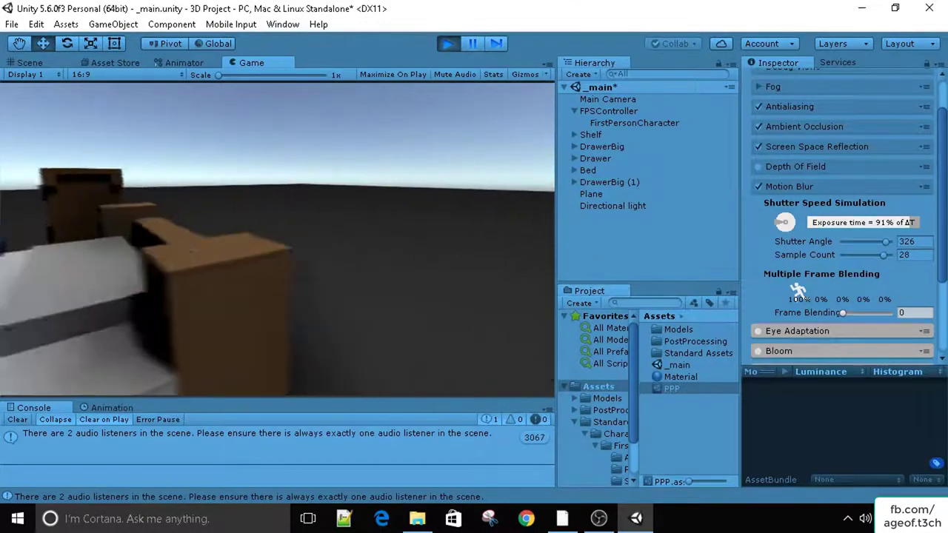
{"action": "key", "text": "w"}
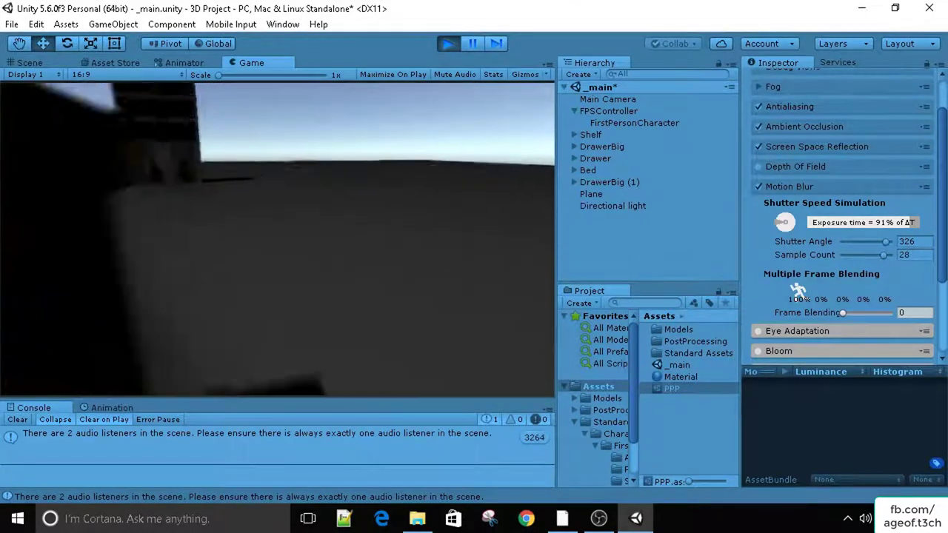
{"action": "key", "text": "w"}
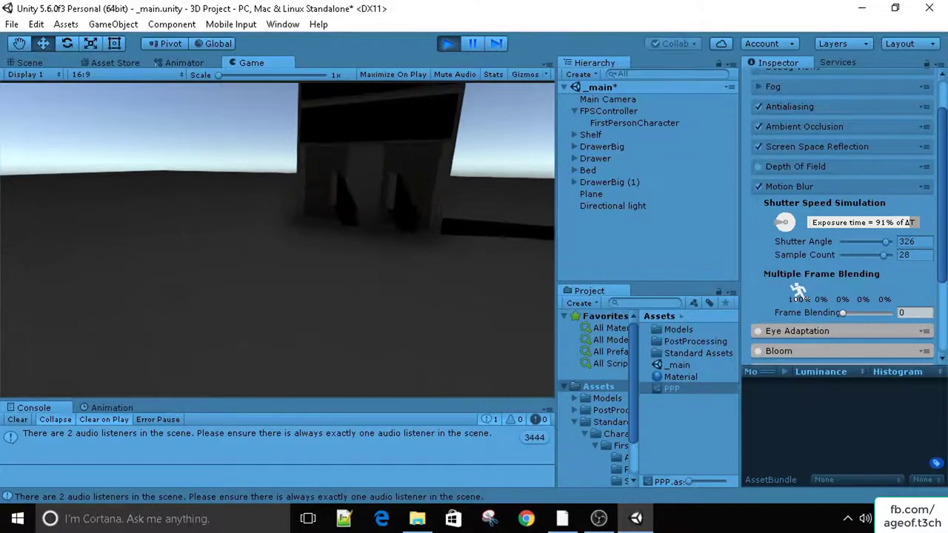
{"action": "key", "text": "w"}
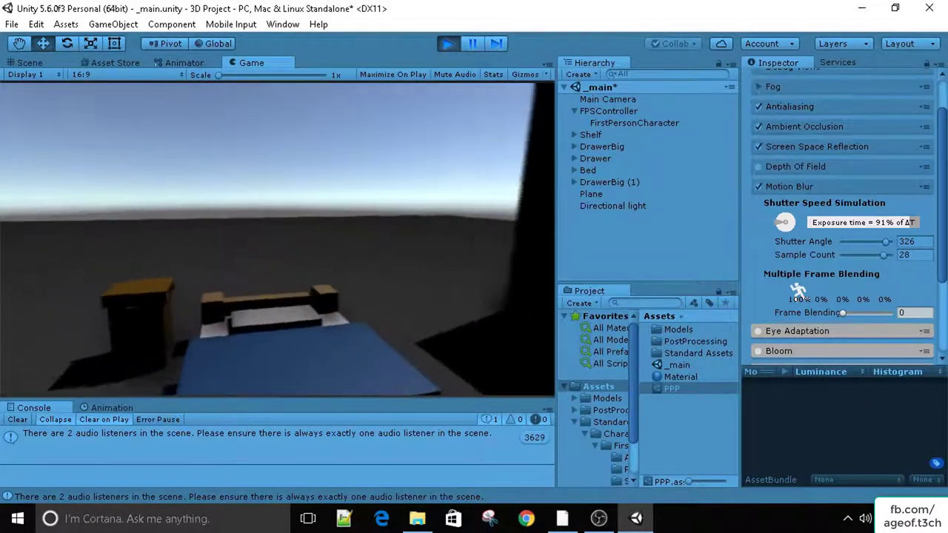
{"action": "key", "text": "w"}
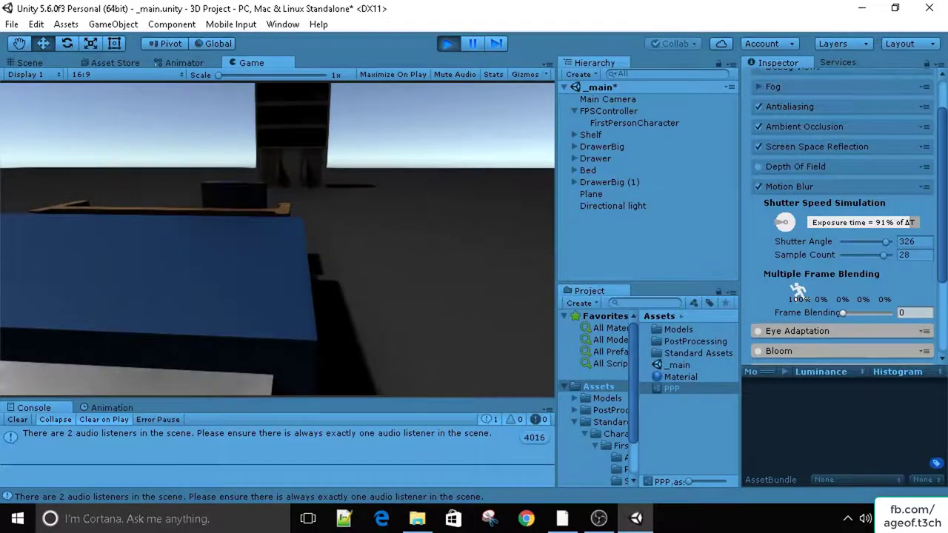
{"action": "key", "text": "w"}
{"action": "key", "text": "w"}
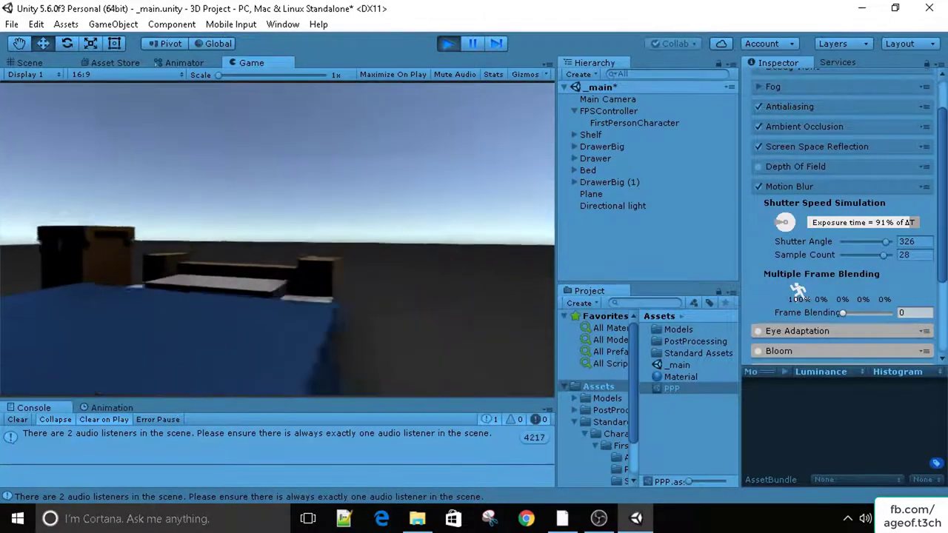
{"action": "key", "text": "w"}
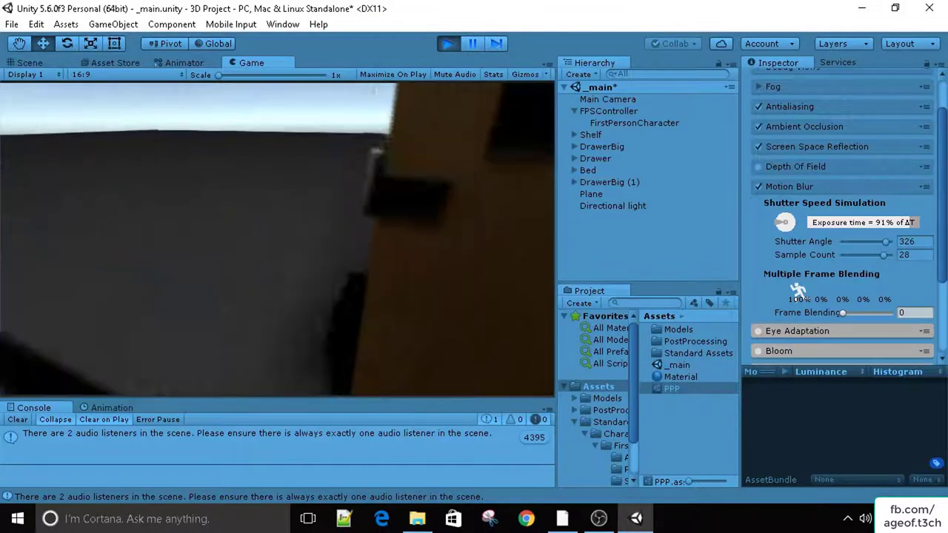
{"action": "key", "text": "w"}
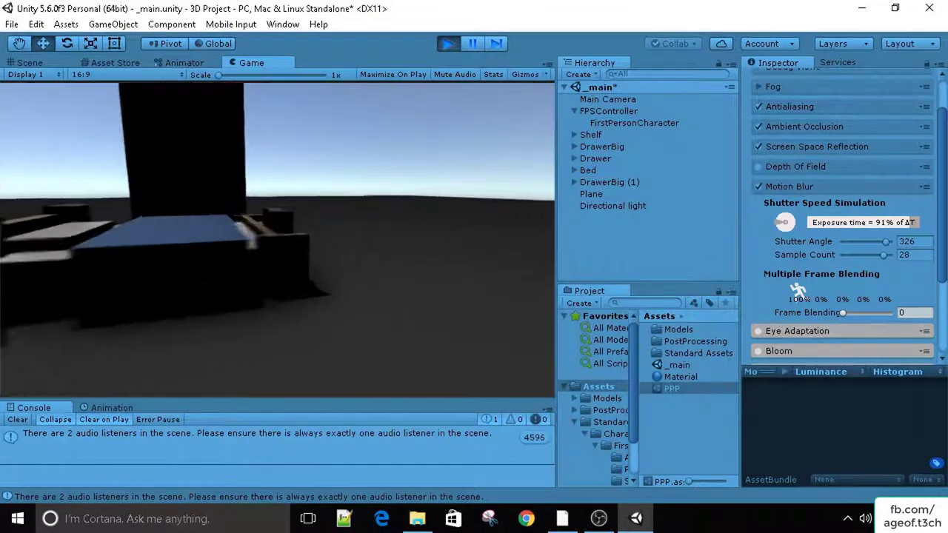
{"action": "key", "text": "Escape"}
Stop the game, switch off Motion Blur, and collapse its settings
{"action": "left_click", "coordinate": [447, 44]}
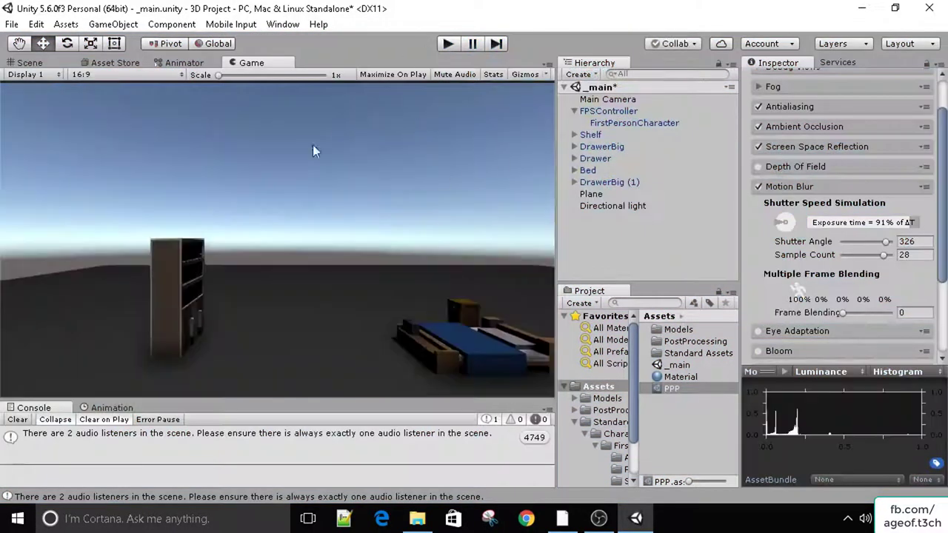
{"action": "left_click", "coordinate": [758, 187]}
{"action": "left_click", "coordinate": [793, 187]}
Enable Eye Adaptation, set its luminosity range to -9 to 10 EV, then turn it back off
{"action": "left_click", "coordinate": [783, 210]}
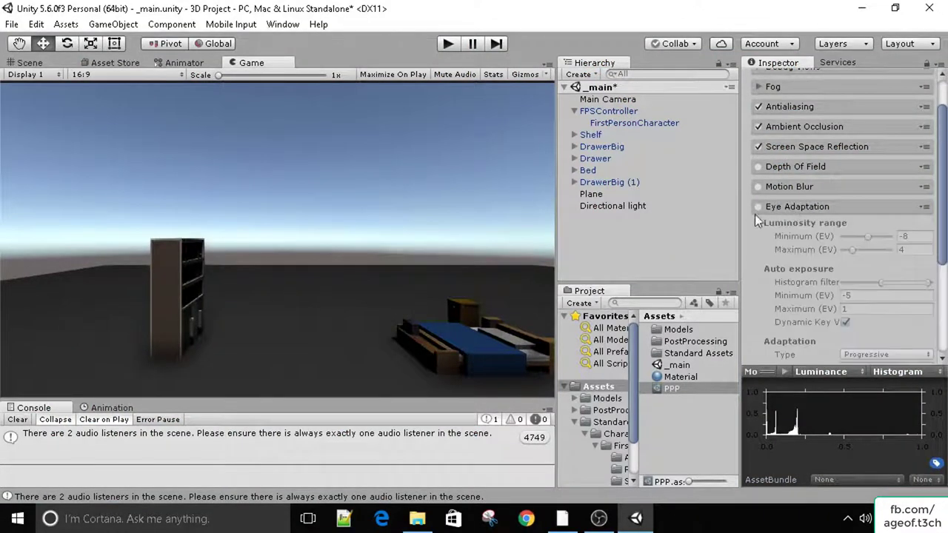
{"action": "left_click", "coordinate": [760, 207]}
{"action": "left_click", "coordinate": [773, 236]}
{"action": "scroll", "coordinate": [775, 233], "scroll_direction": "down", "scroll_amount": 2}
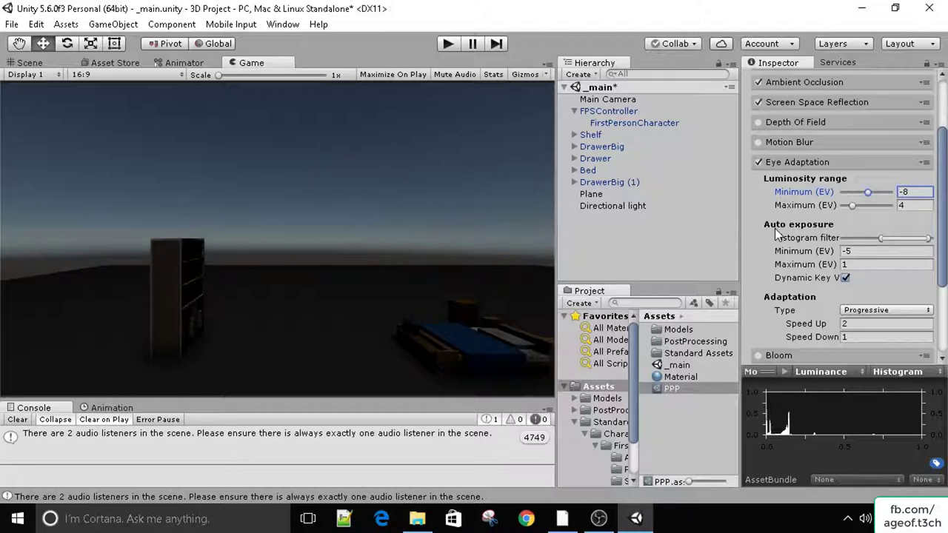
{"action": "mouse_move", "coordinate": [853, 206]}
{"action": "left_mouse_down"}
{"action": "mouse_move", "coordinate": [870, 211]}
{"action": "mouse_move", "coordinate": [870, 192]}
{"action": "mouse_move", "coordinate": [866, 203]}
{"action": "left_mouse_up"}
{"action": "left_click_drag", "start_coordinate": [894, 237], "coordinate": [850, 267]}
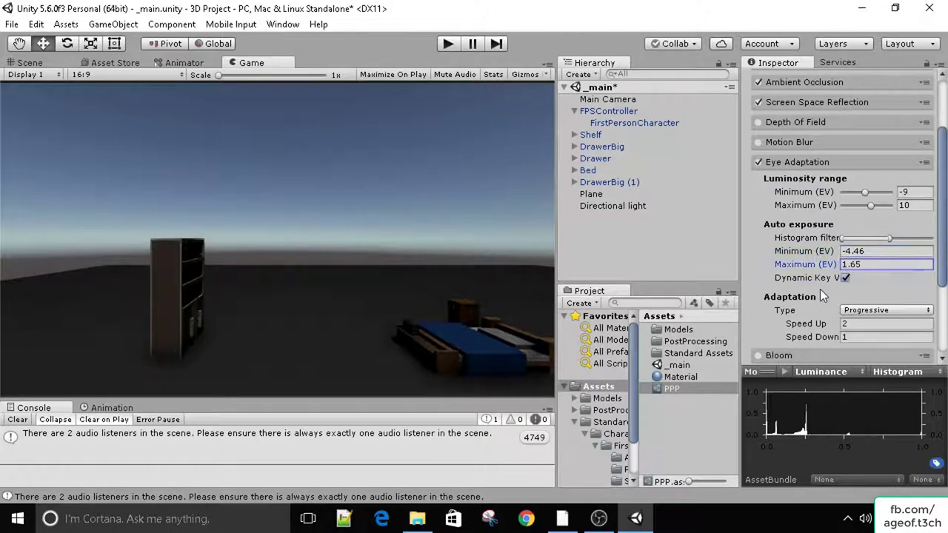
{"action": "scroll", "coordinate": [820, 289], "scroll_direction": "down", "scroll_amount": 3}
{"action": "left_click", "coordinate": [758, 118]}
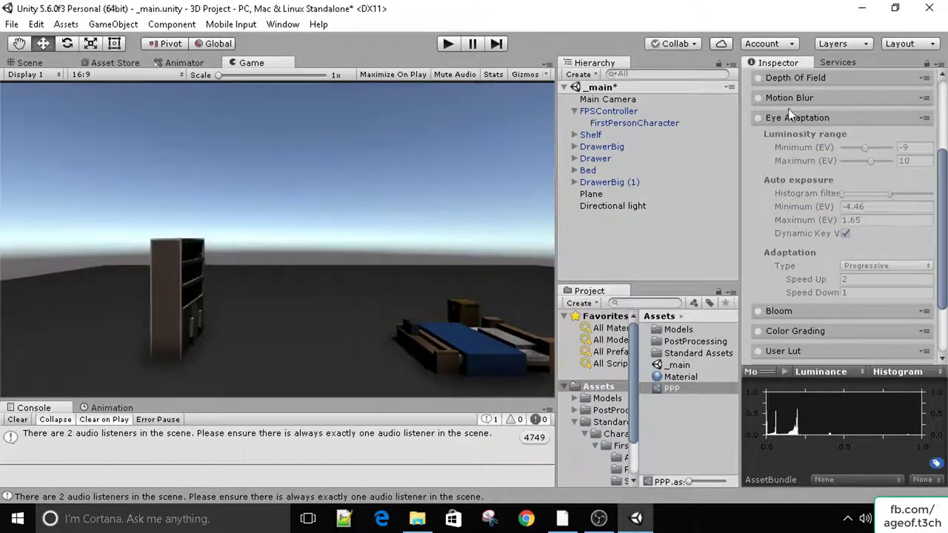
{"action": "left_click", "coordinate": [767, 122]}
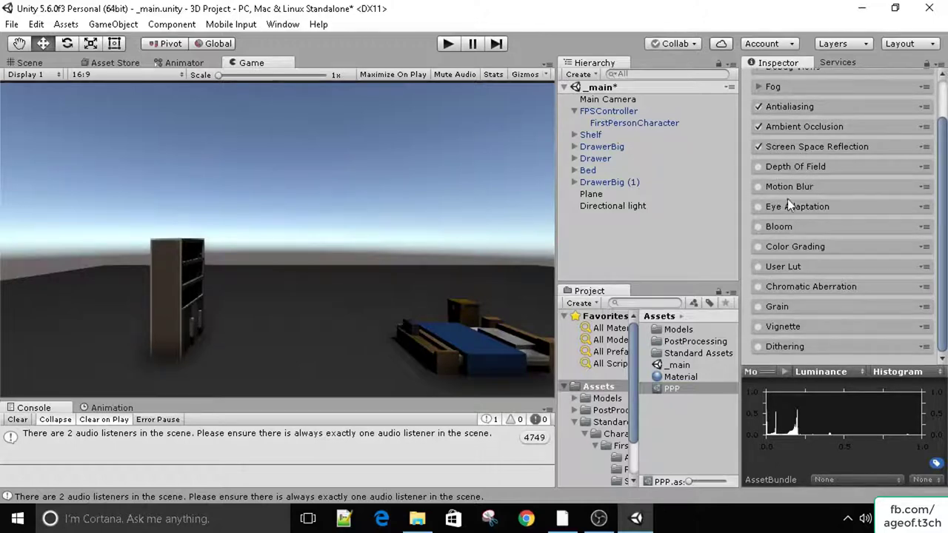
Enable Bloom and raise its Intensity to 2.4
{"action": "left_click", "coordinate": [771, 226]}
{"action": "left_click", "coordinate": [758, 227]}
{"action": "scroll", "coordinate": [754, 229], "scroll_direction": "down", "scroll_amount": 3}
{"action": "scroll", "coordinate": [799, 248], "scroll_direction": "down", "scroll_amount": 3}
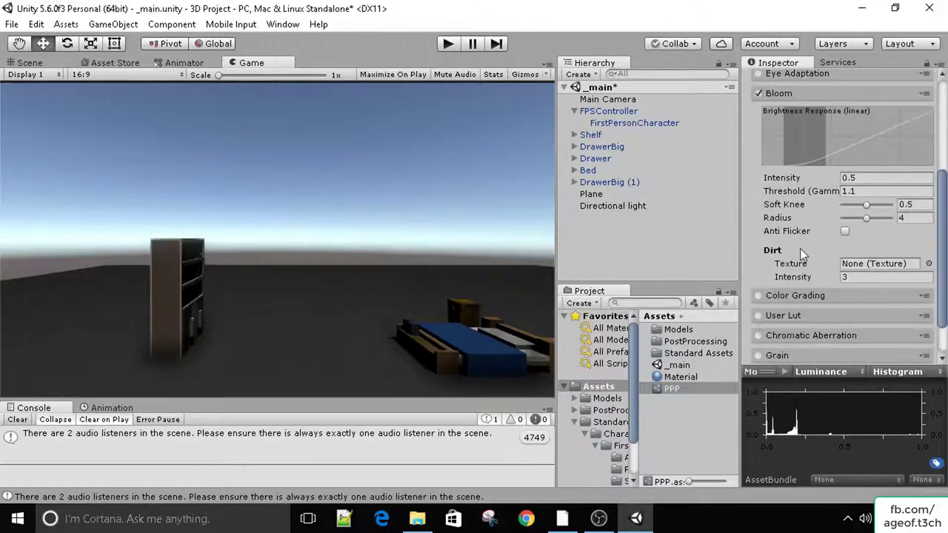
{"action": "scroll", "coordinate": [806, 294], "scroll_direction": "up", "scroll_amount": 5}
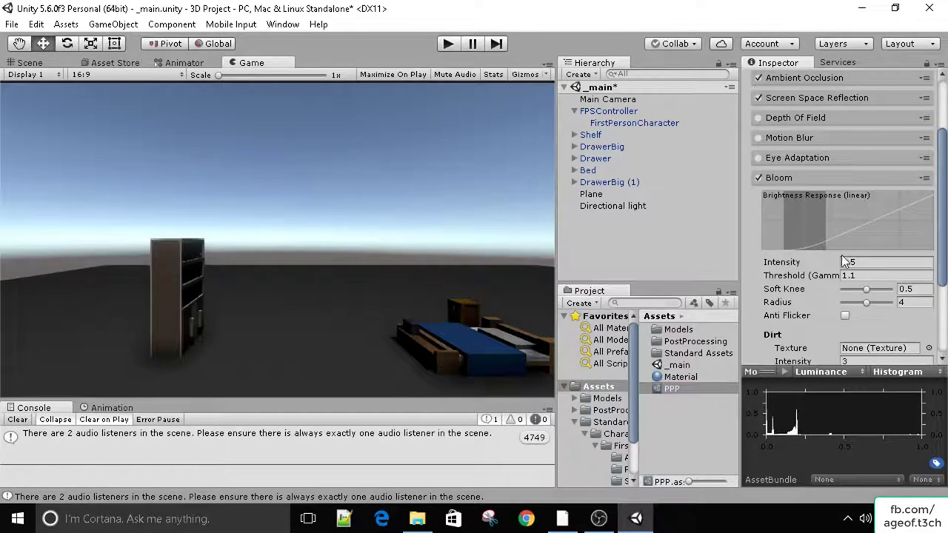
{"action": "mouse_move", "coordinate": [839, 264]}
{"action": "left_mouse_down"}
{"action": "mouse_move", "coordinate": [884, 263]}
{"action": "mouse_move", "coordinate": [833, 277]}
{"action": "mouse_move", "coordinate": [869, 275]}
{"action": "mouse_move", "coordinate": [851, 276]}
{"action": "left_mouse_up"}
{"action": "key", "text": "ctrl+z"}
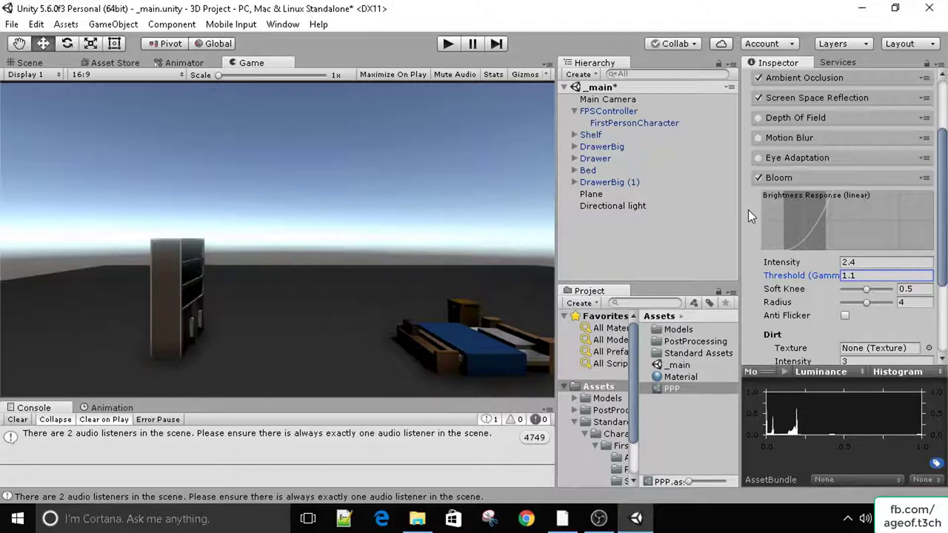
Turn on Anti Flicker and set Soft Knee 0.7, Radius 2.59 and Threshold 1.59
{"action": "scroll", "coordinate": [748, 210], "scroll_direction": "down", "scroll_amount": 2}
{"action": "left_click", "coordinate": [845, 271]}
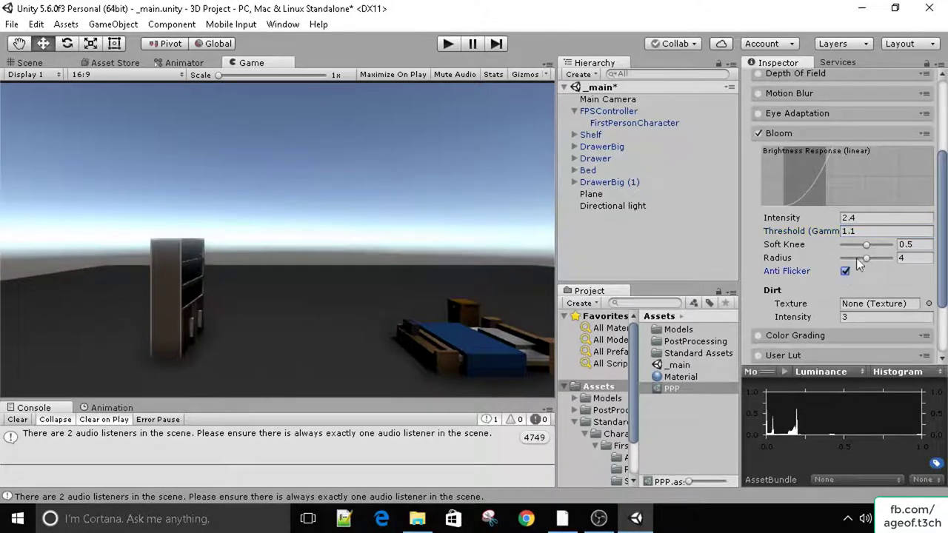
{"action": "left_click_drag", "start_coordinate": [867, 245], "coordinate": [891, 261]}
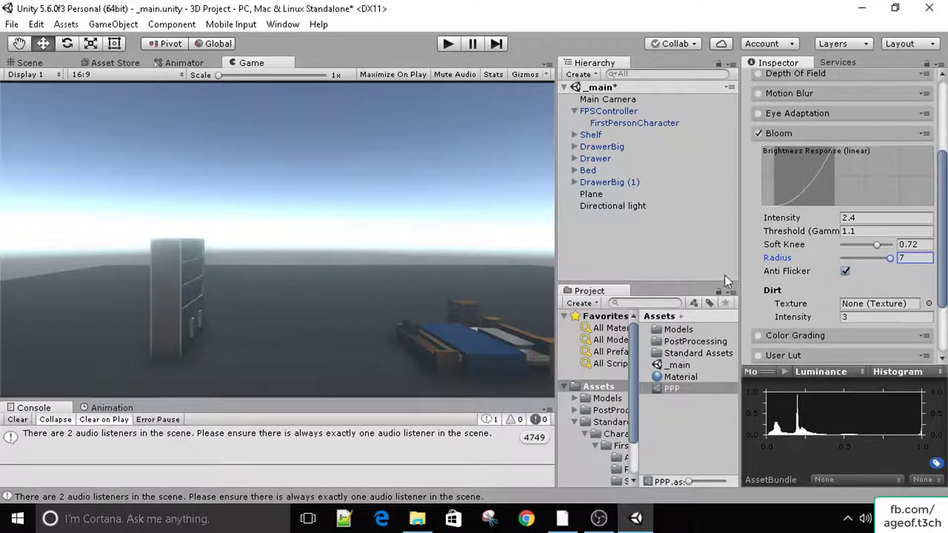
{"action": "mouse_move", "coordinate": [889, 259]}
{"action": "left_mouse_down"}
{"action": "mouse_move", "coordinate": [846, 258]}
{"action": "mouse_move", "coordinate": [892, 245]}
{"action": "mouse_move", "coordinate": [845, 243]}
{"action": "mouse_move", "coordinate": [882, 247]}
{"action": "mouse_move", "coordinate": [875, 249]}
{"action": "left_mouse_up"}
{"action": "left_click", "coordinate": [855, 231]}
{"action": "type", "text": "1.86"}
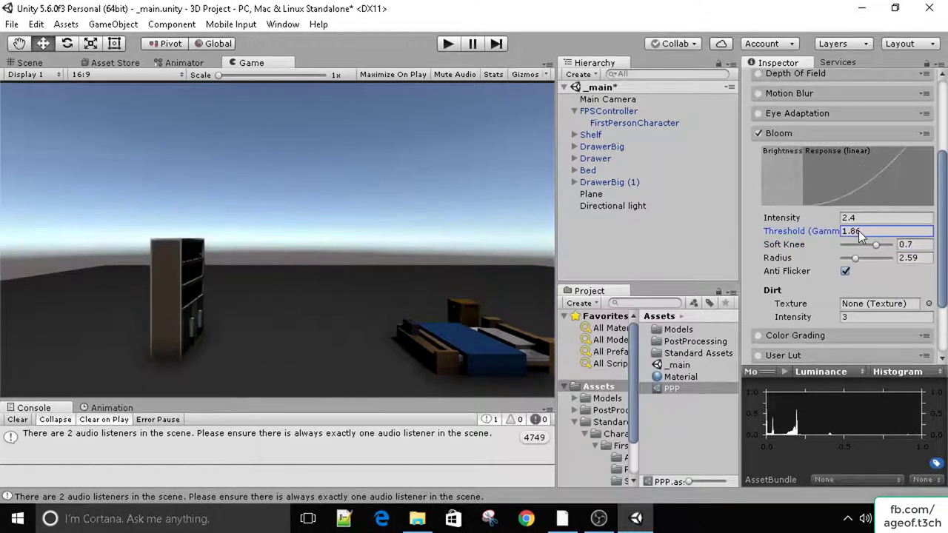
{"action": "key", "text": "BackSpace"}
{"action": "key", "text": "BackSpace"}
{"action": "key", "text": "BackSpace"}
{"action": "key", "text": "BackSpace"}
{"action": "type", "text": "0"}
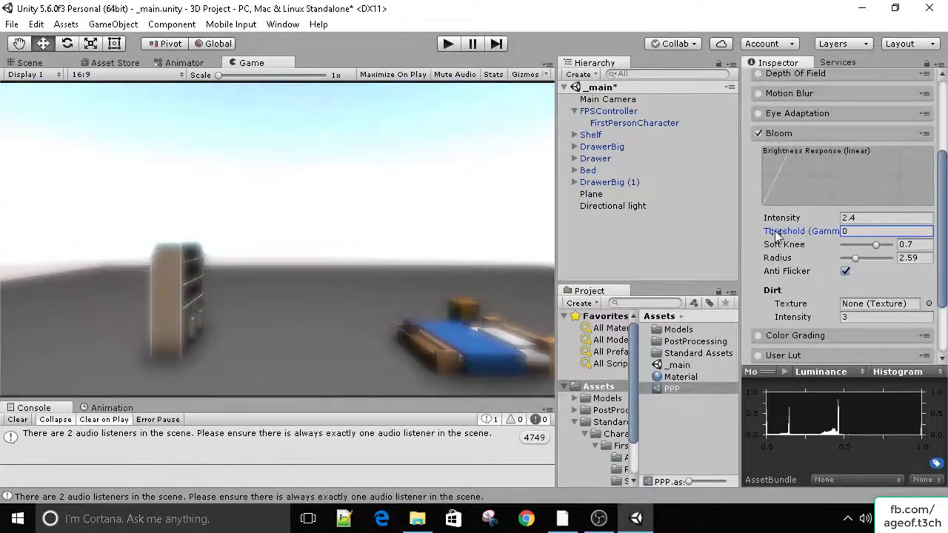
{"action": "mouse_move", "coordinate": [777, 234]}
{"action": "left_mouse_down"}
{"action": "mouse_move", "coordinate": [810, 231]}
{"action": "mouse_move", "coordinate": [777, 231]}
{"action": "mouse_move", "coordinate": [786, 229]}
{"action": "left_mouse_up"}
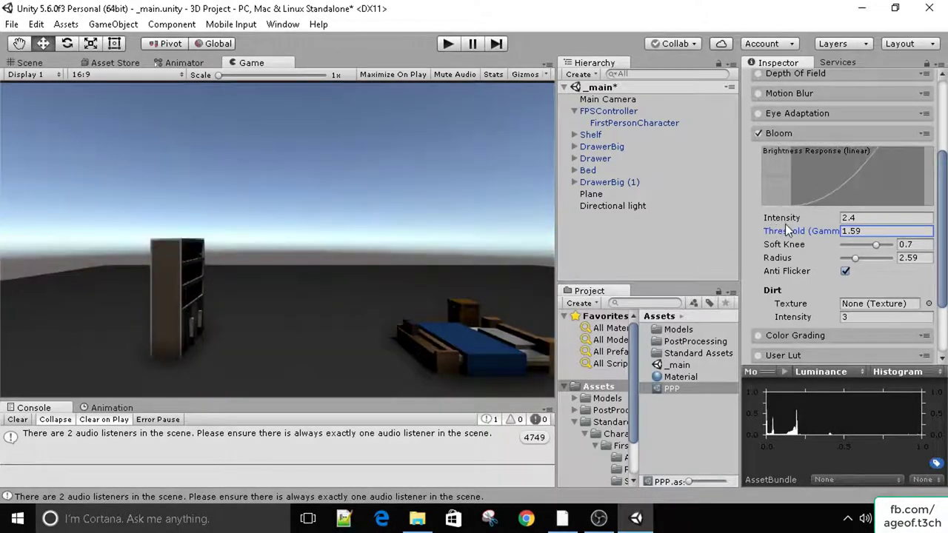
Switch off Bloom and enable Color Grading
{"action": "left_click", "coordinate": [758, 134]}
{"action": "left_click", "coordinate": [778, 135]}
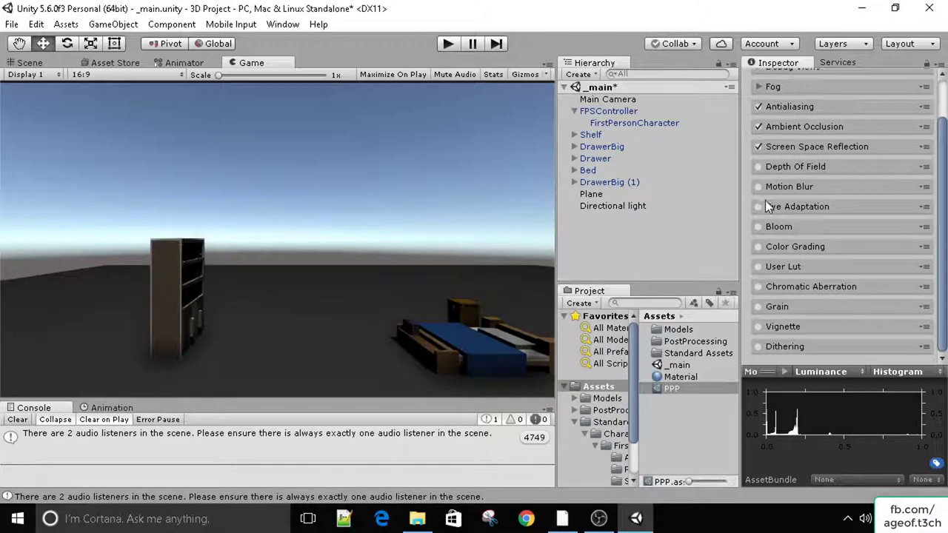
{"action": "left_click", "coordinate": [791, 247]}
{"action": "left_click", "coordinate": [759, 247]}
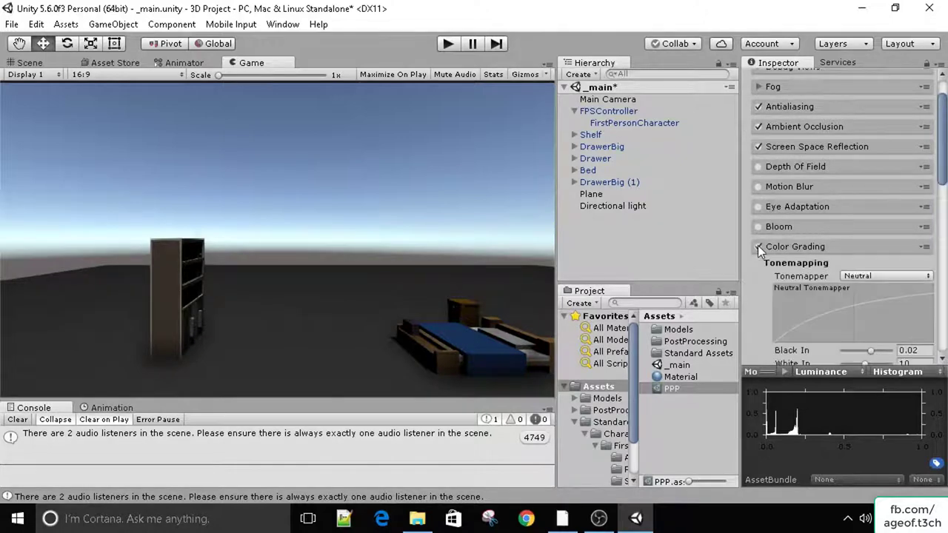
Adjust the tonemapping Black In and White Clip levels and raise Post Exposure to 0.05
{"action": "scroll", "coordinate": [793, 231], "scroll_direction": "down", "scroll_amount": 3}
{"action": "scroll", "coordinate": [873, 264], "scroll_direction": "down", "scroll_amount": 3}
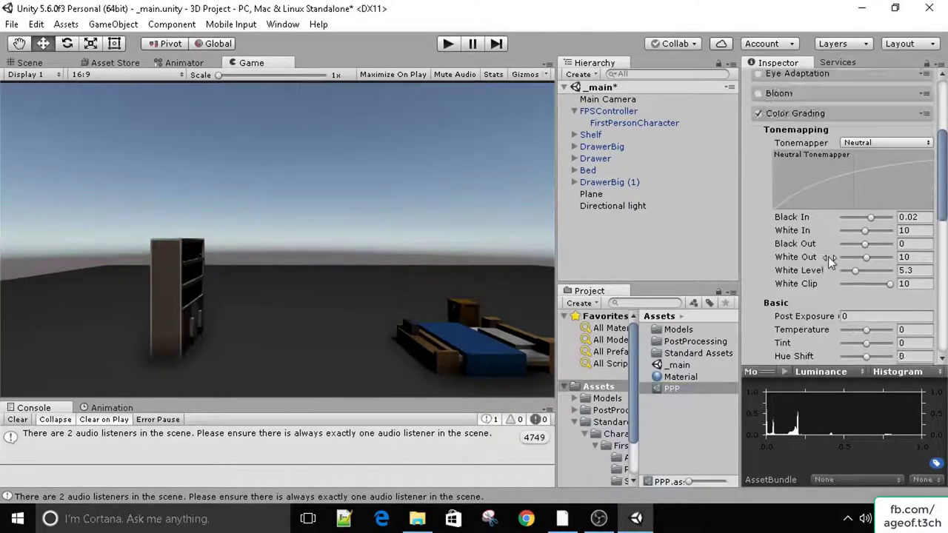
{"action": "left_click_drag", "start_coordinate": [865, 186], "coordinate": [880, 187]}
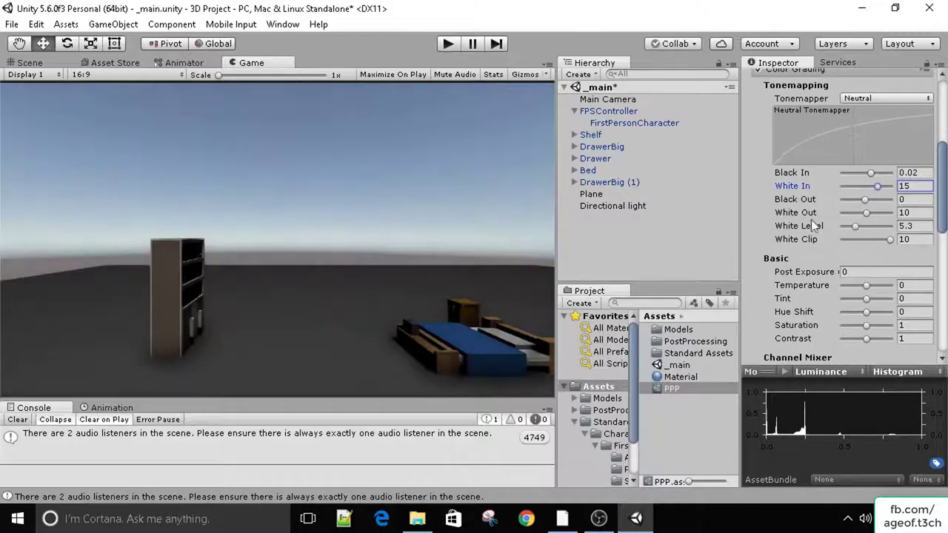
{"action": "scroll", "coordinate": [839, 147], "scroll_direction": "down", "scroll_amount": 2}
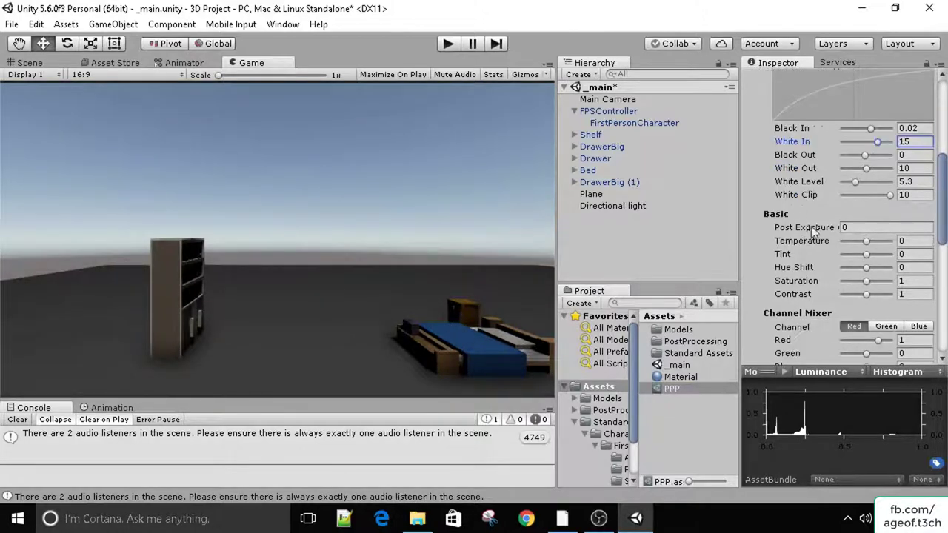
{"action": "scroll", "coordinate": [811, 214], "scroll_direction": "up", "scroll_amount": 2}
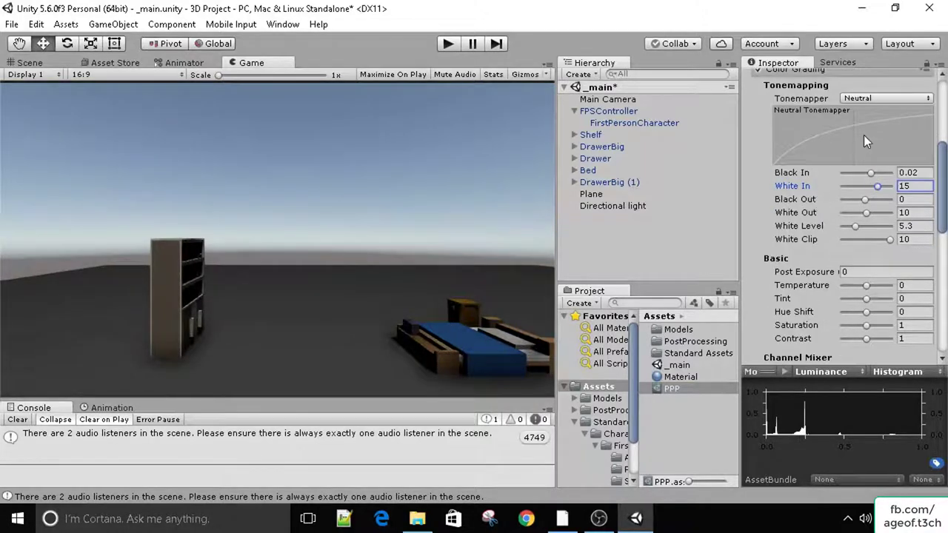
{"action": "left_click_drag", "start_coordinate": [870, 171], "coordinate": [888, 236]}
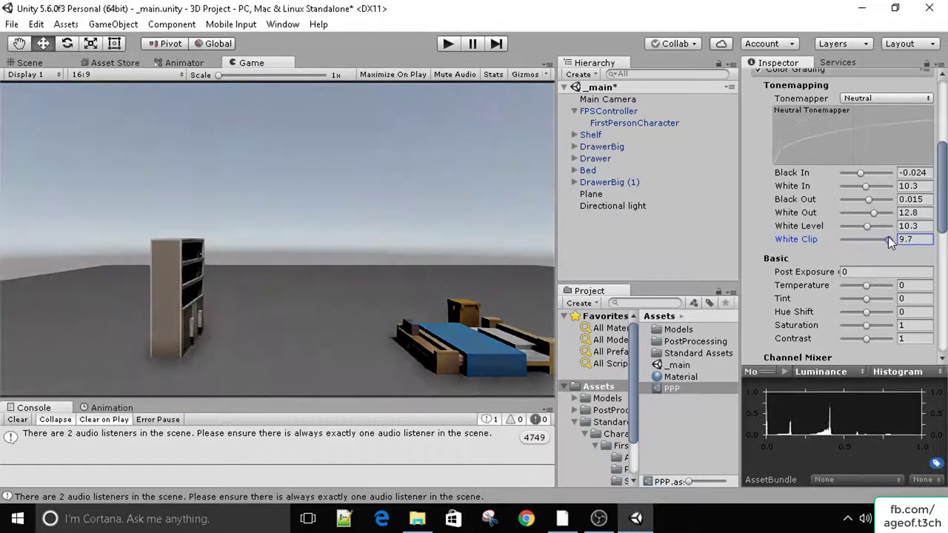
{"action": "left_click", "coordinate": [837, 273]}
{"action": "left_click_drag", "start_coordinate": [838, 273], "coordinate": [848, 314]}
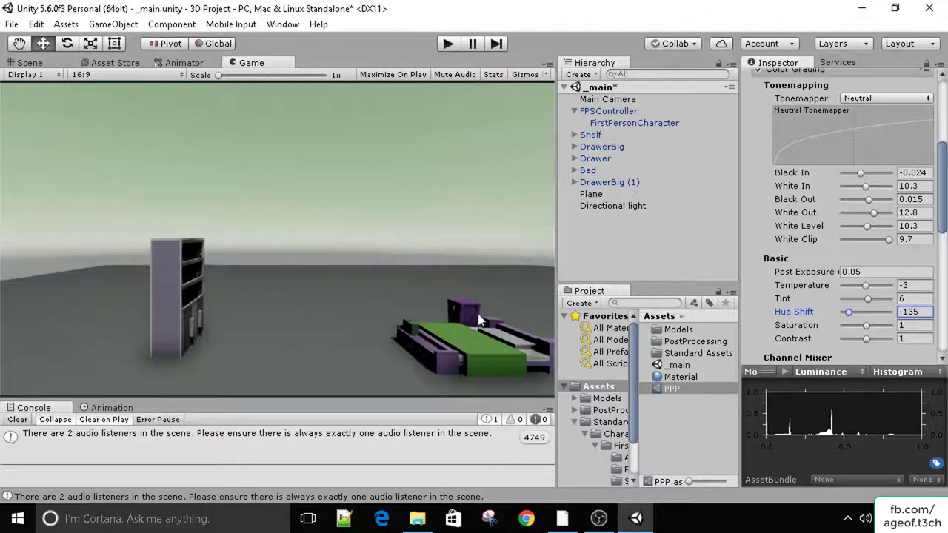
After trying extreme hue shifts, set Hue Shift to 0, Saturation to 2 and Contrast to 0.94
{"action": "left_click_drag", "start_coordinate": [848, 315], "coordinate": [836, 313]}
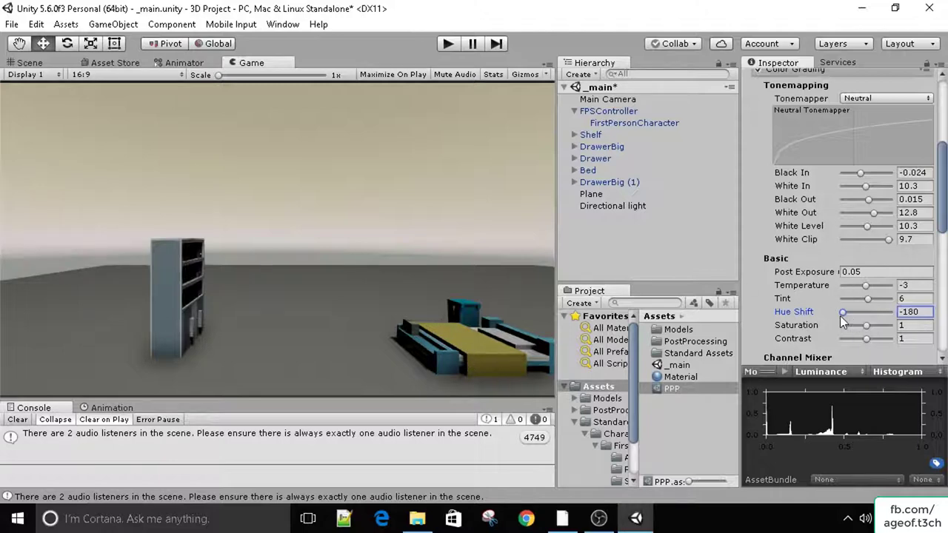
{"action": "left_click_drag", "start_coordinate": [842, 313], "coordinate": [915, 316]}
{"action": "type", "text": "0"}
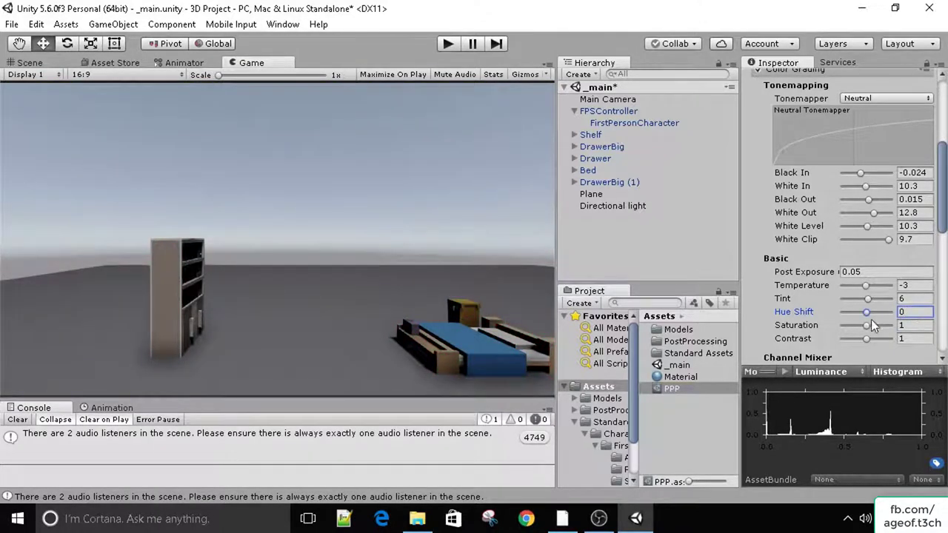
{"action": "left_click_drag", "start_coordinate": [865, 325], "coordinate": [843, 345]}
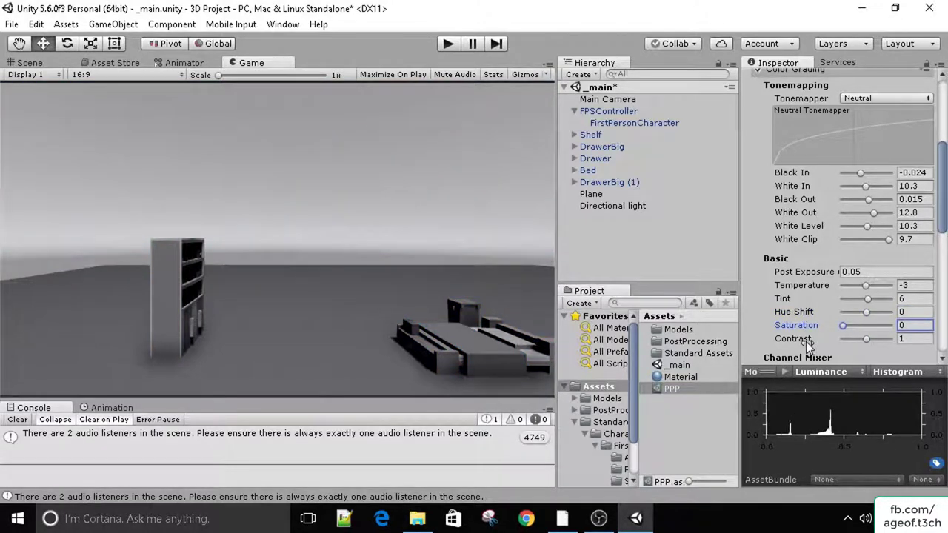
{"action": "left_click_drag", "start_coordinate": [796, 325], "coordinate": [944, 331]}
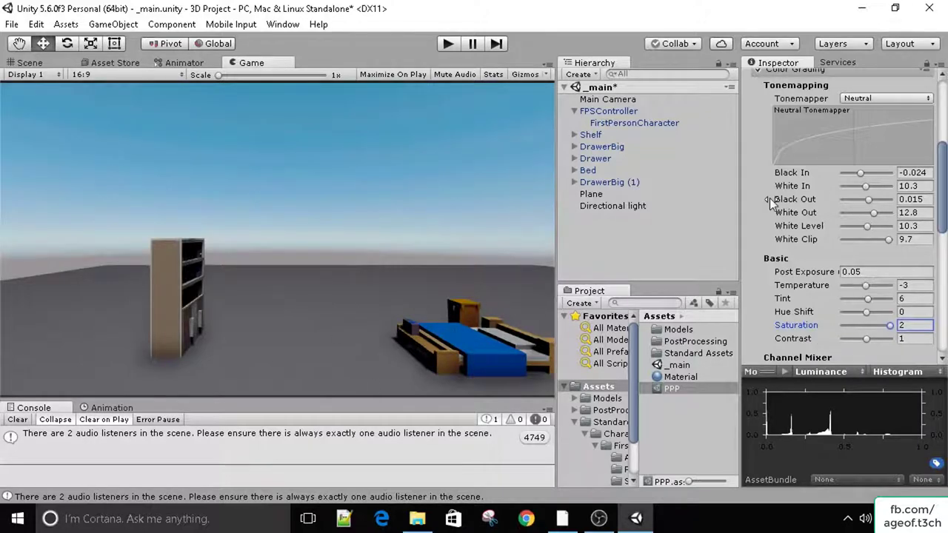
{"action": "scroll", "coordinate": [865, 271], "scroll_direction": "down", "scroll_amount": 3}
{"action": "left_click_drag", "start_coordinate": [864, 293], "coordinate": [825, 288]}
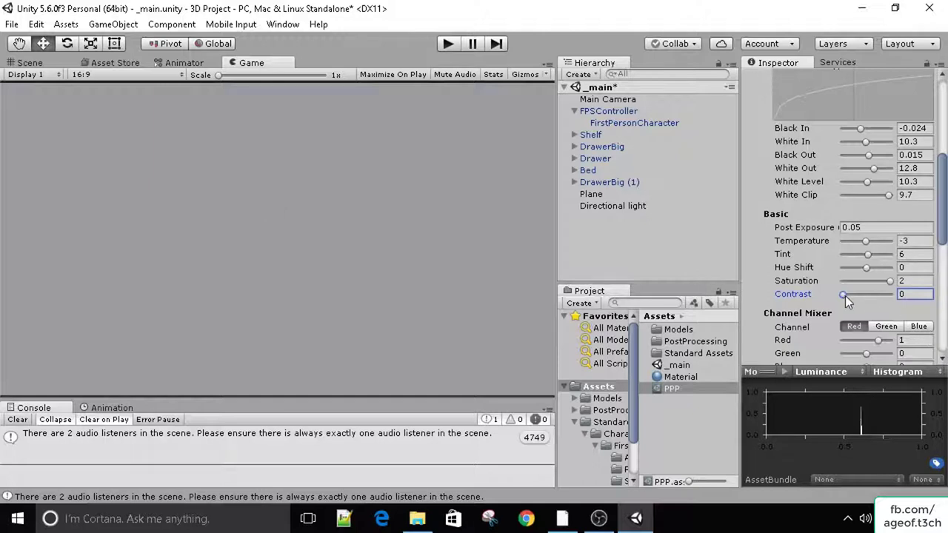
{"action": "left_click_drag", "start_coordinate": [845, 295], "coordinate": [868, 297]}
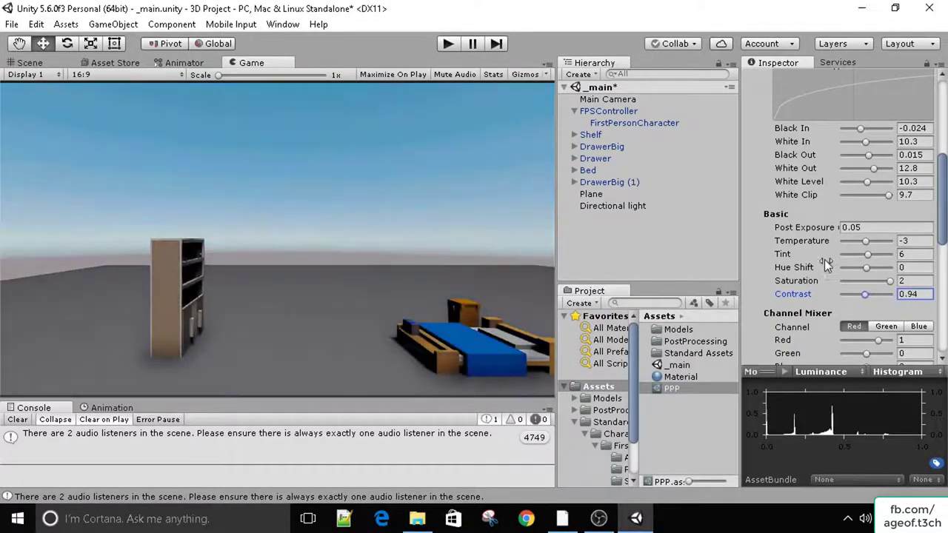
{"action": "scroll", "coordinate": [824, 259], "scroll_direction": "down", "scroll_amount": 3}
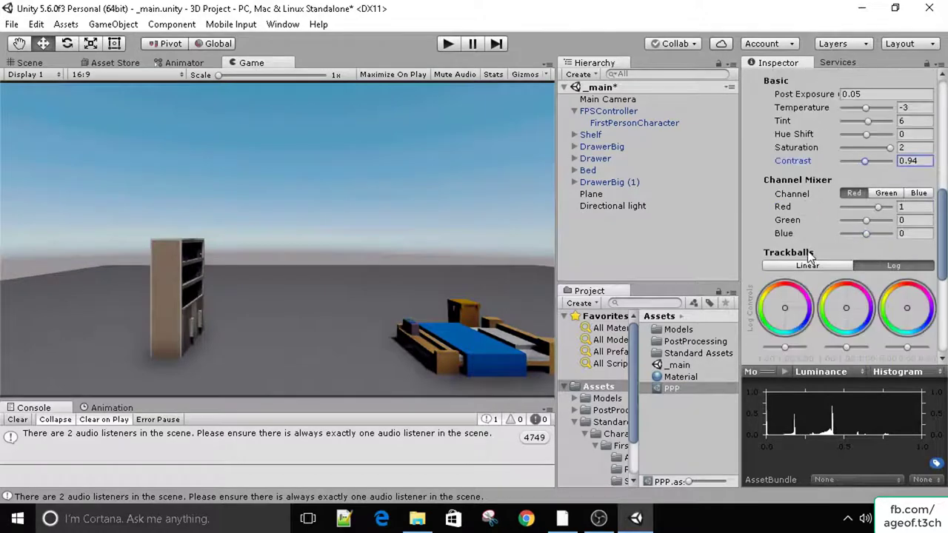
Remix the channels (blue output: Red -0.13, Green -0.88, Blue 1.69) and shift the Lift trackball off-centre
{"action": "left_click", "coordinate": [886, 192]}
{"action": "left_click", "coordinate": [855, 194]}
{"action": "left_click_drag", "start_coordinate": [876, 208], "coordinate": [852, 207]}
{"action": "left_click", "coordinate": [881, 194]}
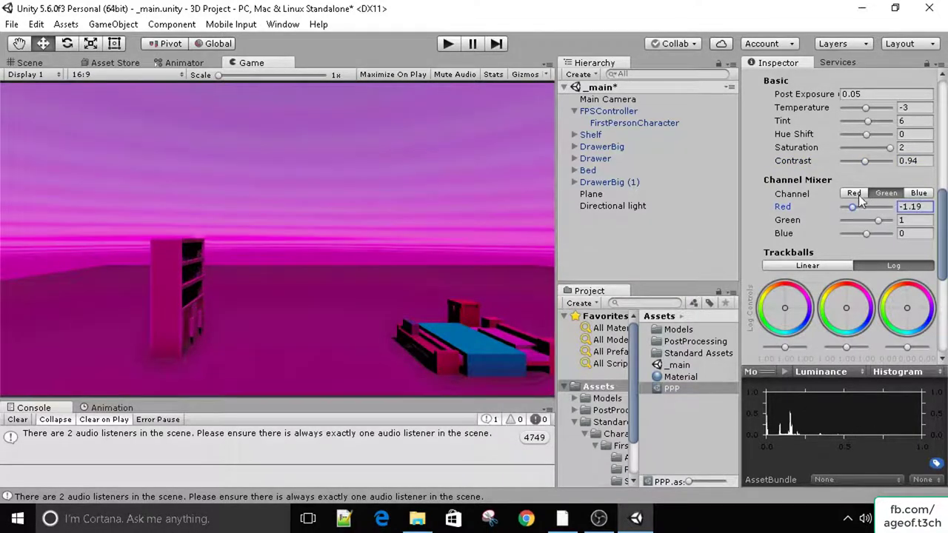
{"action": "left_click", "coordinate": [919, 192]}
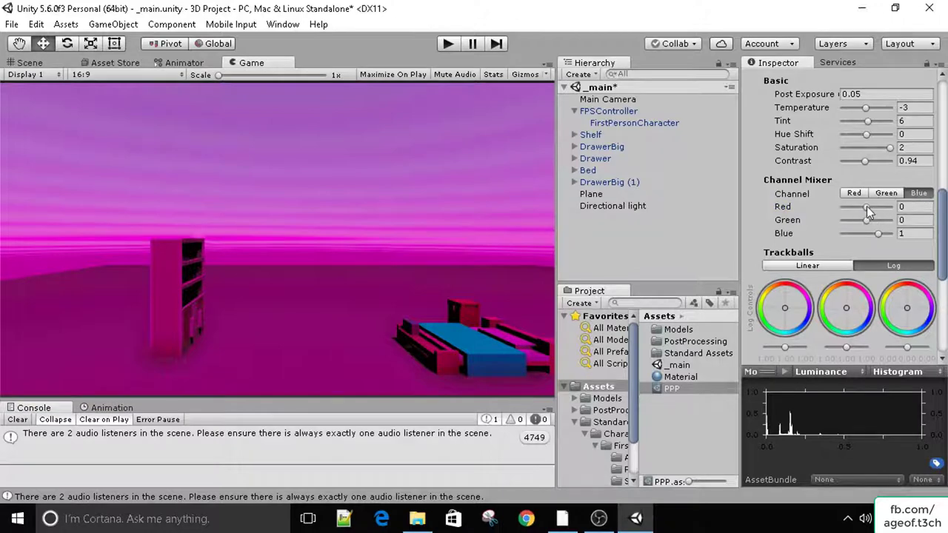
{"action": "left_click_drag", "start_coordinate": [867, 207], "coordinate": [888, 232]}
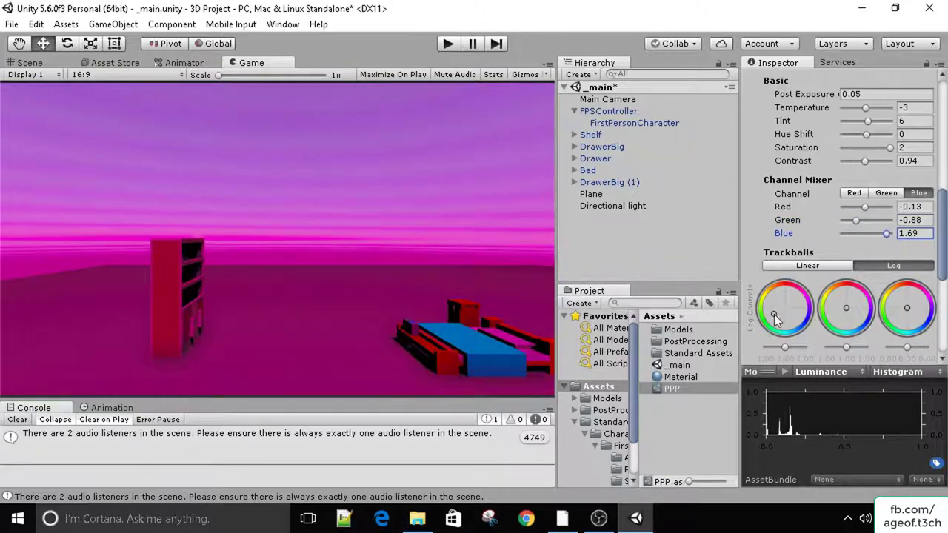
{"action": "left_click_drag", "start_coordinate": [777, 305], "coordinate": [775, 316]}
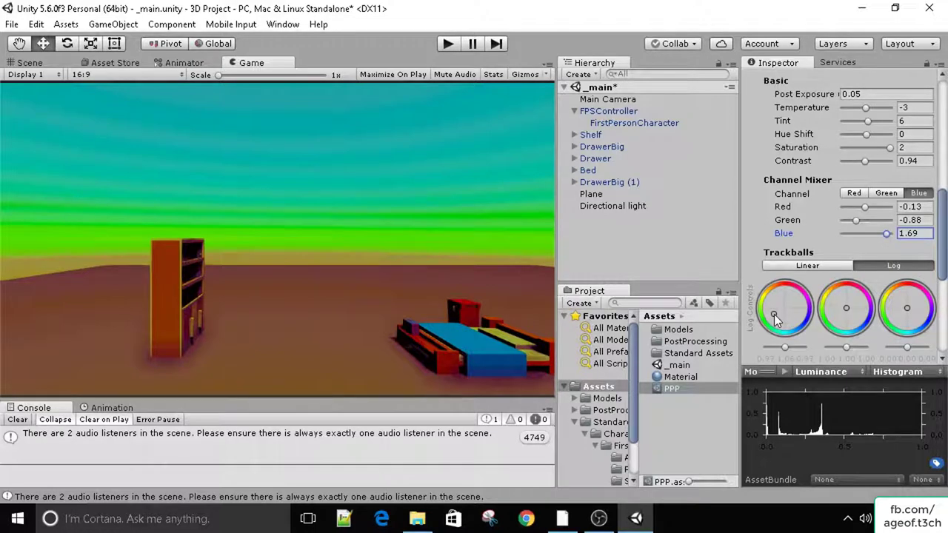
{"action": "scroll", "coordinate": [775, 319], "scroll_direction": "down", "scroll_amount": 3}
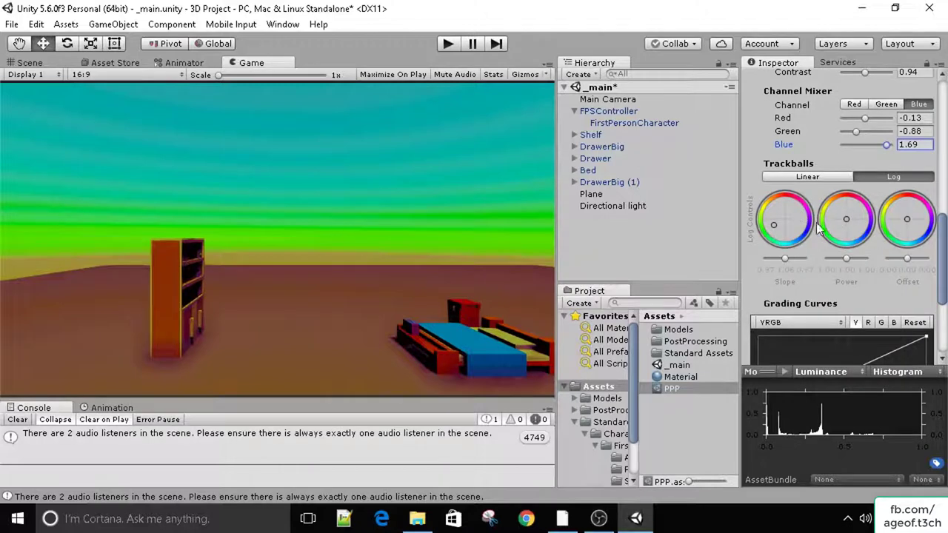
Shift the Slope trackball toward cyan, reset Power to neutral and nudge Offset slightly brighter
{"action": "left_click", "coordinate": [776, 222]}
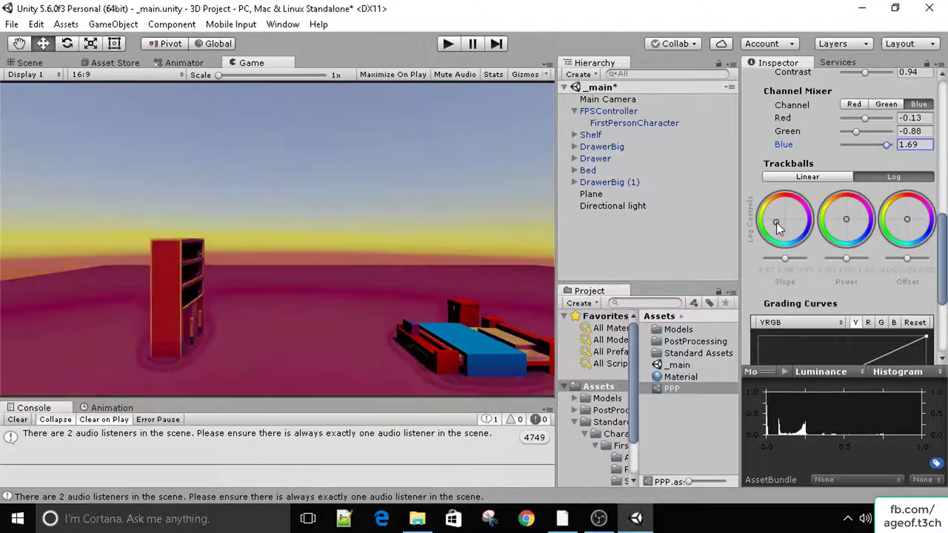
{"action": "left_click_drag", "start_coordinate": [776, 222], "coordinate": [835, 236]}
{"action": "left_click", "coordinate": [908, 216]}
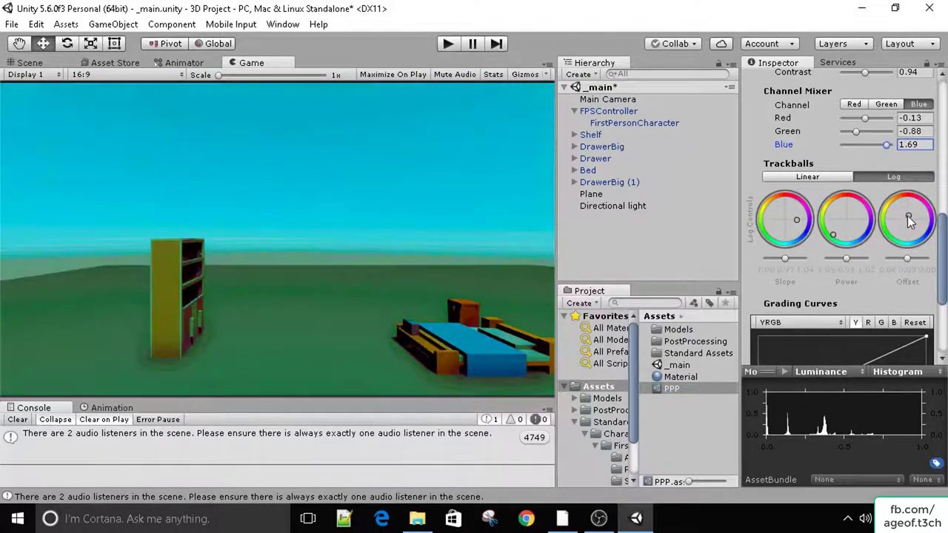
{"action": "left_click", "coordinate": [846, 218]}
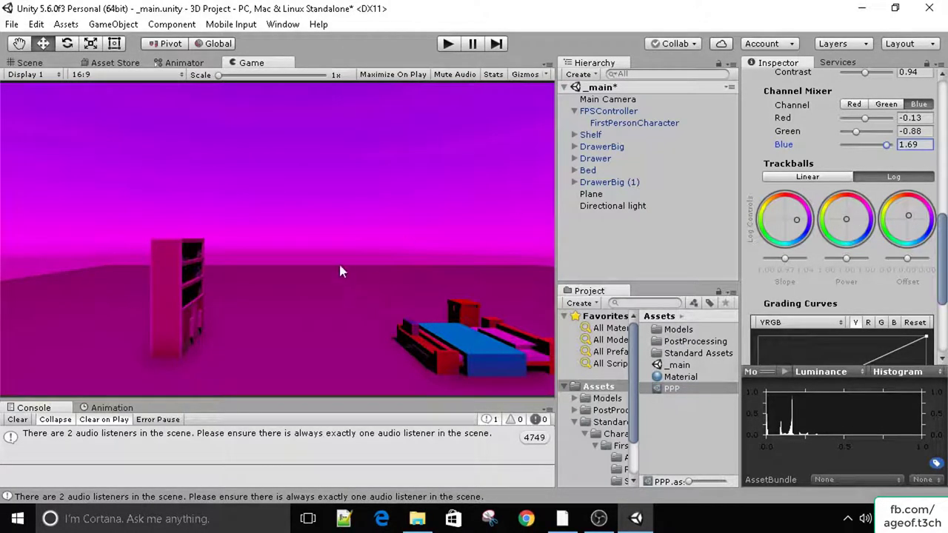
{"action": "mouse_move", "coordinate": [909, 215]}
{"action": "left_mouse_down"}
{"action": "mouse_move", "coordinate": [918, 231]}
{"action": "mouse_move", "coordinate": [899, 231]}
{"action": "left_mouse_up"}
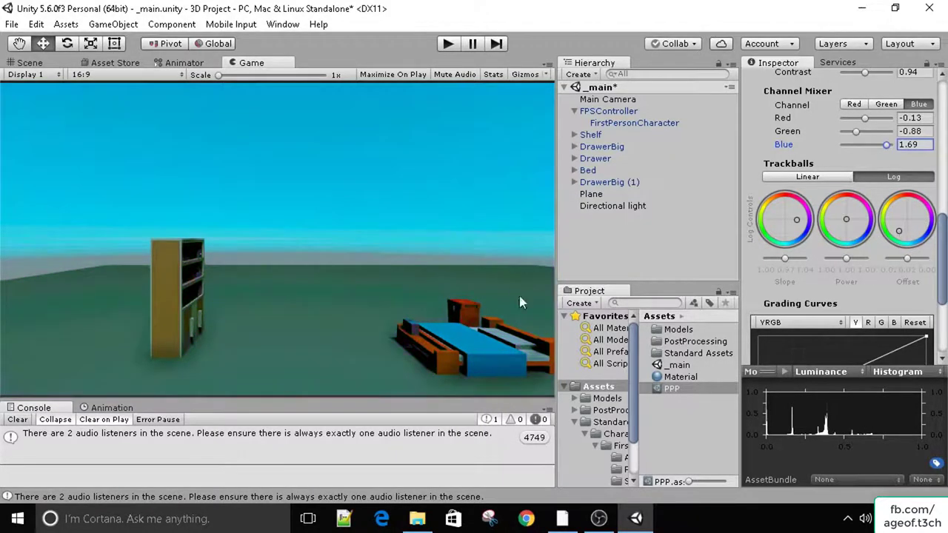
{"action": "scroll", "coordinate": [783, 276], "scroll_direction": "down", "scroll_amount": 4}
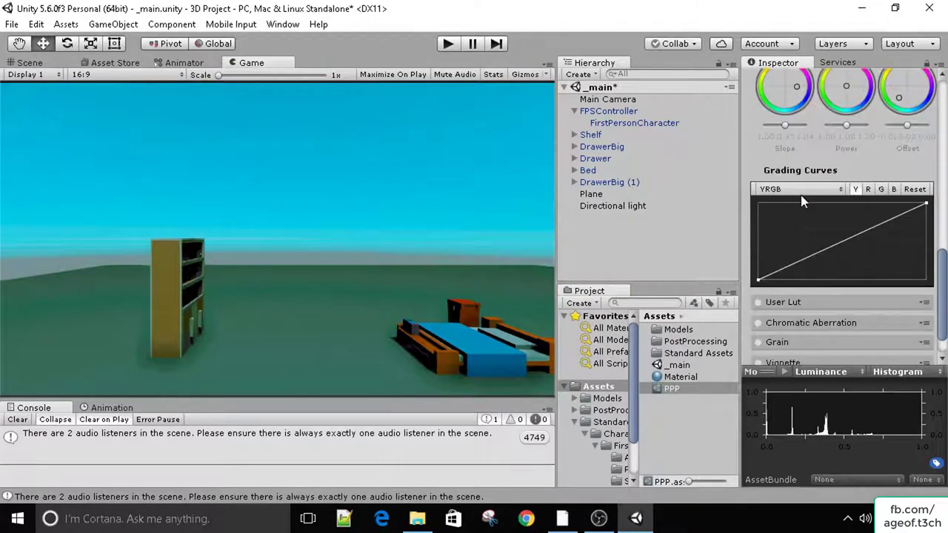
On the YRGB curve, add a key near the top end and pull it down to darken
{"action": "left_click", "coordinate": [800, 192]}
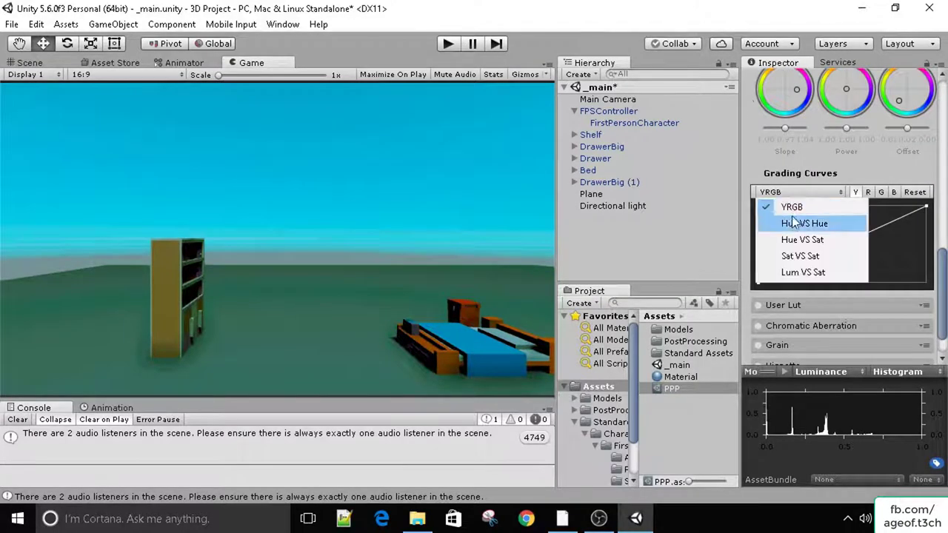
{"action": "left_click", "coordinate": [791, 217]}
{"action": "right_click", "coordinate": [830, 249]}
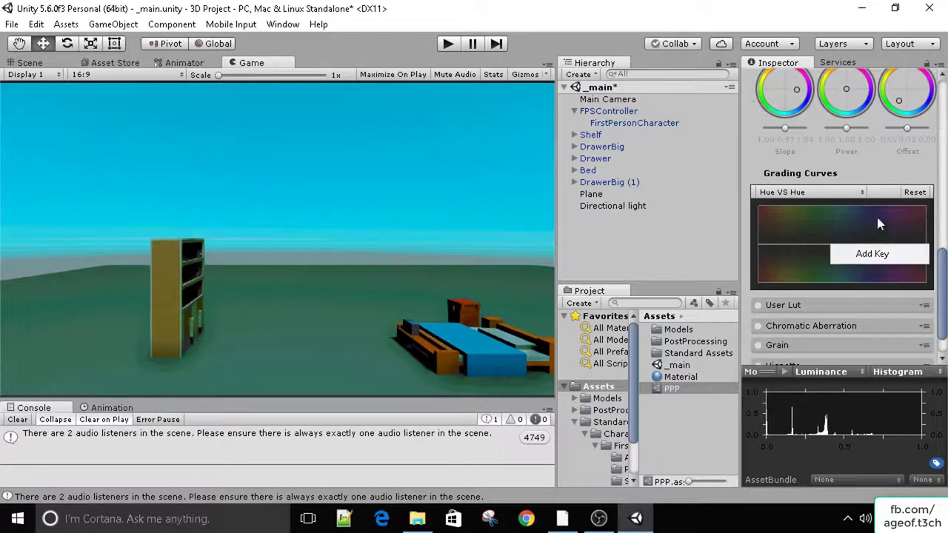
{"action": "left_click", "coordinate": [861, 192]}
{"action": "left_click", "coordinate": [842, 207]}
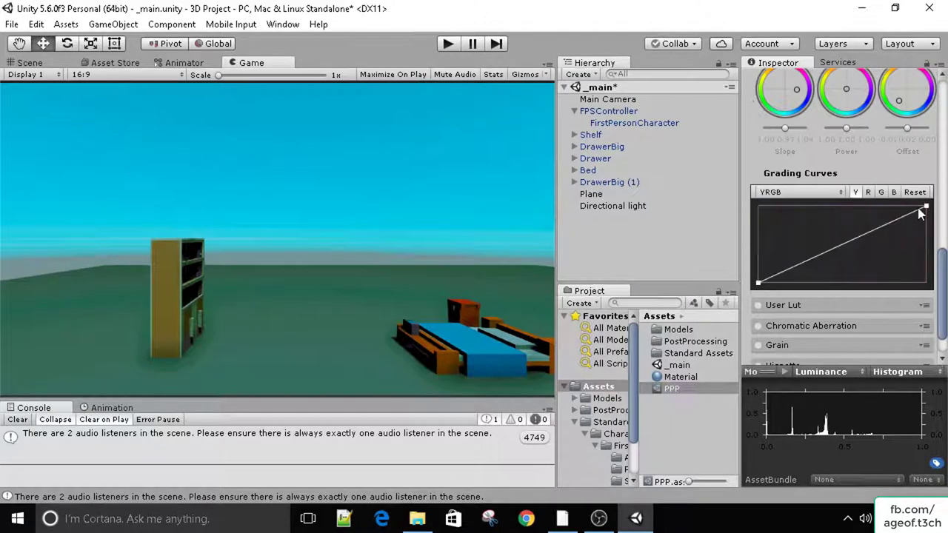
{"action": "right_click", "coordinate": [917, 211]}
{"action": "left_click", "coordinate": [898, 218]}
{"action": "left_click_drag", "start_coordinate": [917, 209], "coordinate": [817, 272]}
Add two keys to the Hue VS Hue curve, raising one and lowering the other to redden the scene
{"action": "left_click", "coordinate": [808, 192]}
{"action": "left_click", "coordinate": [797, 219]}
{"action": "right_click", "coordinate": [796, 239]}
{"action": "left_click", "coordinate": [805, 251]}
{"action": "right_click", "coordinate": [862, 253]}
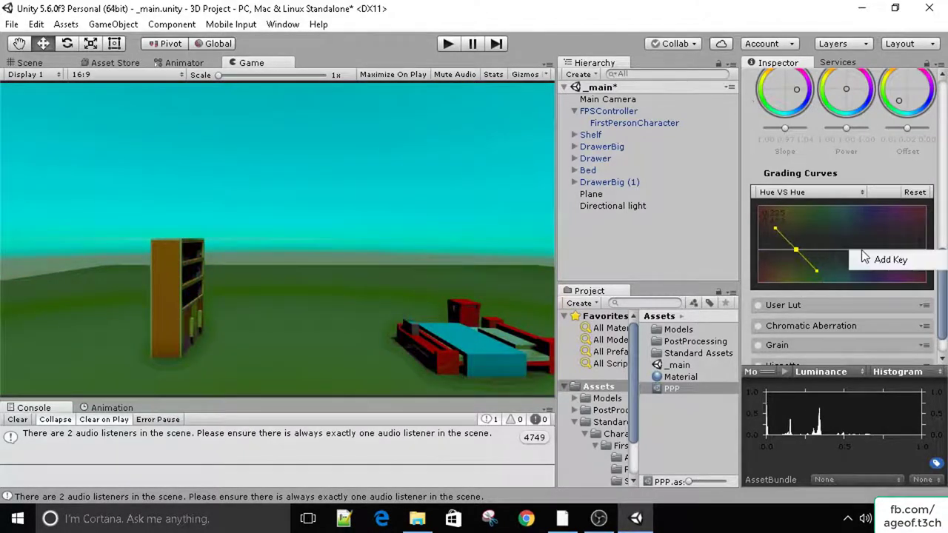
{"action": "left_click", "coordinate": [867, 258]}
{"action": "left_click_drag", "start_coordinate": [862, 252], "coordinate": [872, 229]}
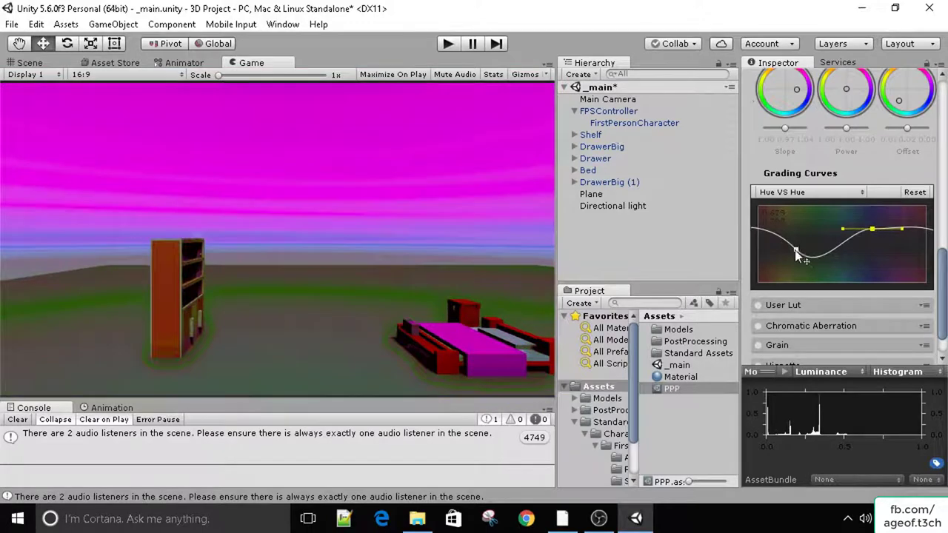
{"action": "left_click_drag", "start_coordinate": [796, 252], "coordinate": [833, 269]}
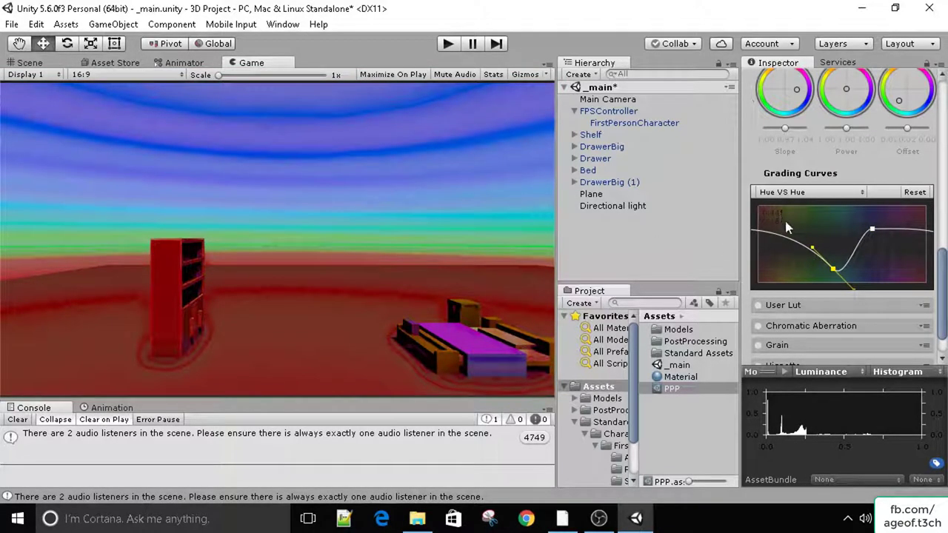
{"action": "scroll", "coordinate": [763, 226], "scroll_direction": "up", "scroll_amount": 3}
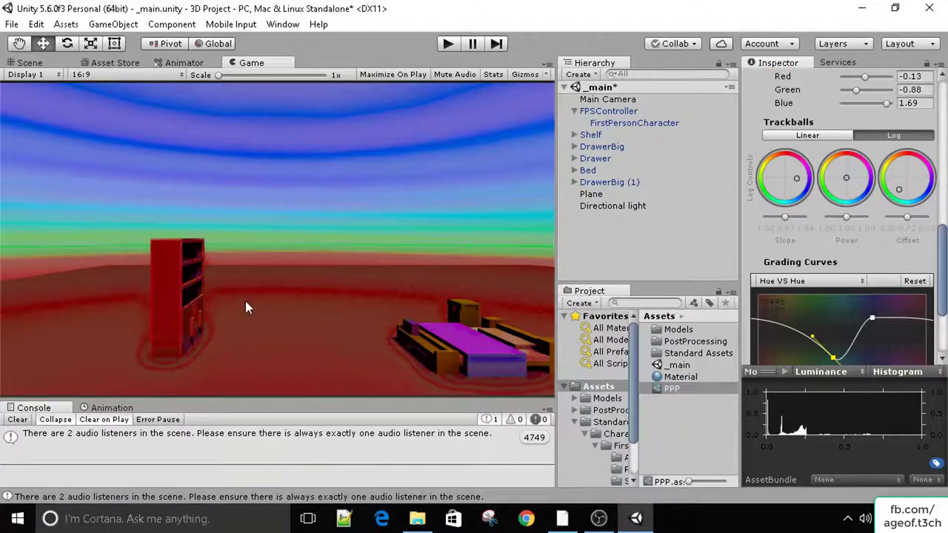
{"action": "scroll", "coordinate": [806, 185], "scroll_direction": "up", "scroll_amount": 10}
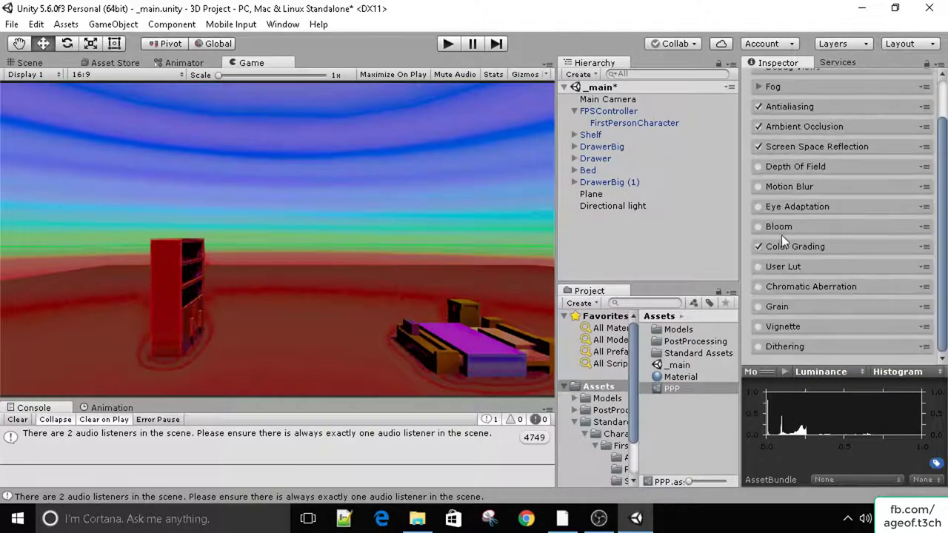
{"action": "left_click", "coordinate": [782, 268]}
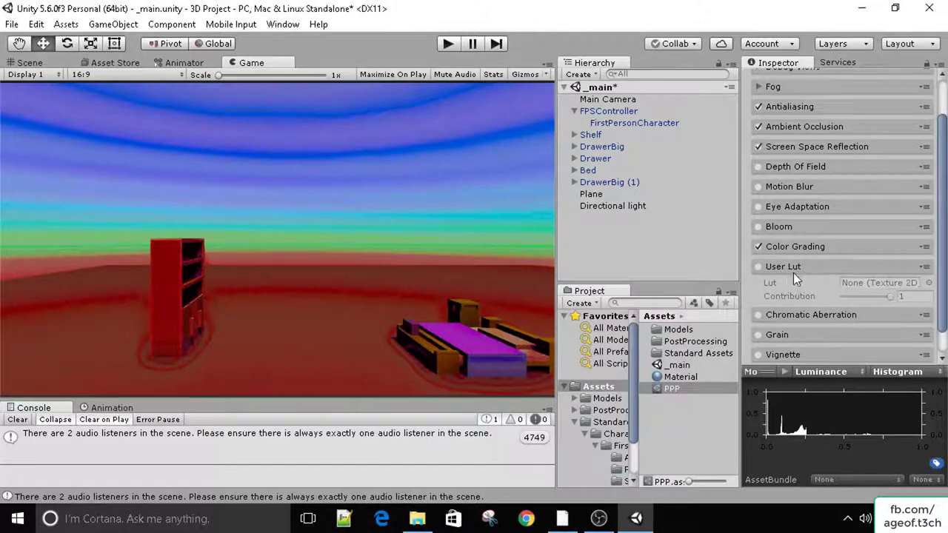
{"action": "left_click", "coordinate": [758, 266]}
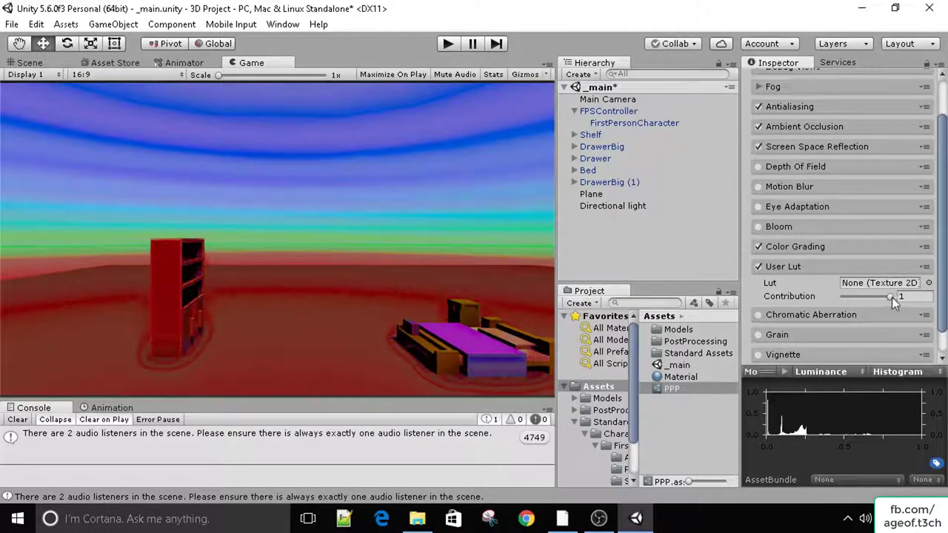
{"action": "mouse_move", "coordinate": [891, 297]}
{"action": "left_mouse_down"}
{"action": "mouse_move", "coordinate": [852, 295]}
{"action": "mouse_move", "coordinate": [882, 301]}
{"action": "left_mouse_up"}
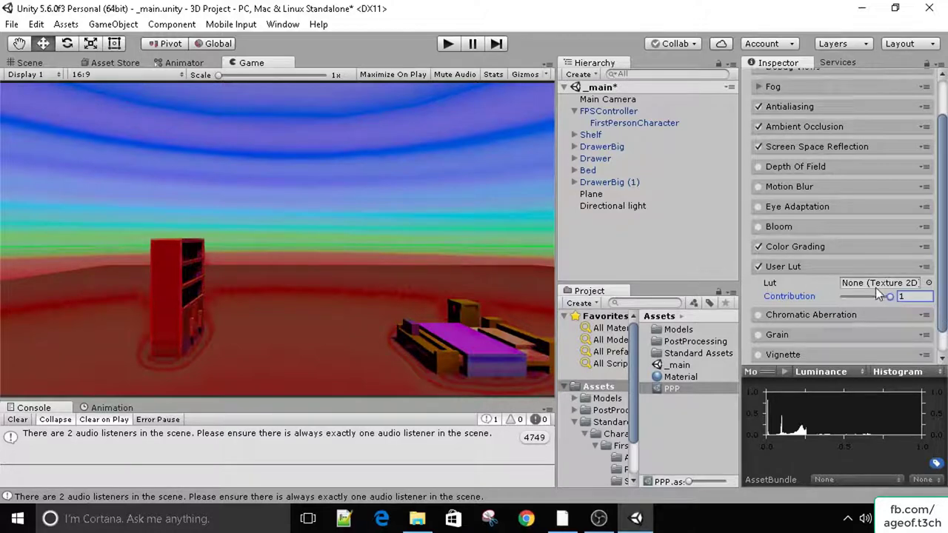
{"action": "mouse_move", "coordinate": [888, 300]}
{"action": "left_mouse_down"}
{"action": "mouse_move", "coordinate": [847, 294]}
{"action": "mouse_move", "coordinate": [901, 296]}
{"action": "left_mouse_up"}
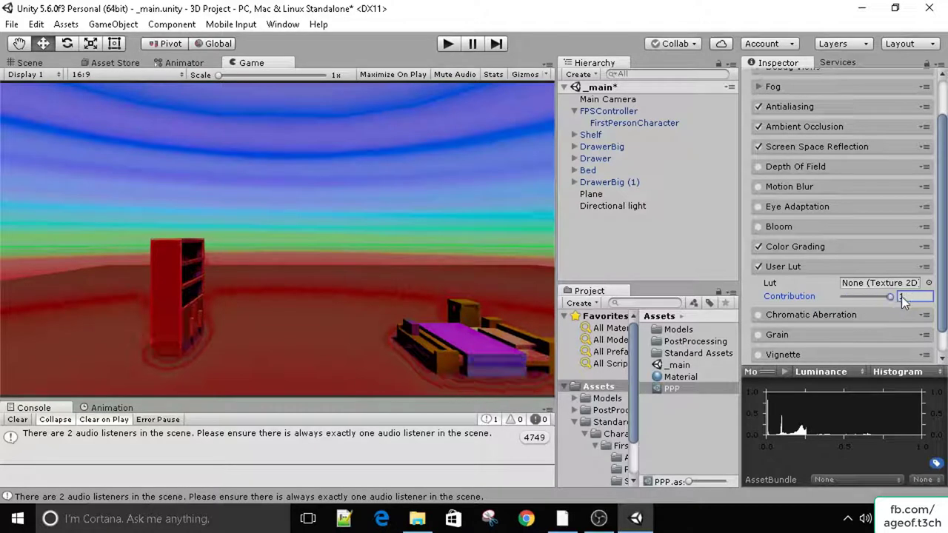
{"action": "left_click", "coordinate": [758, 266]}
{"action": "left_click", "coordinate": [774, 267]}
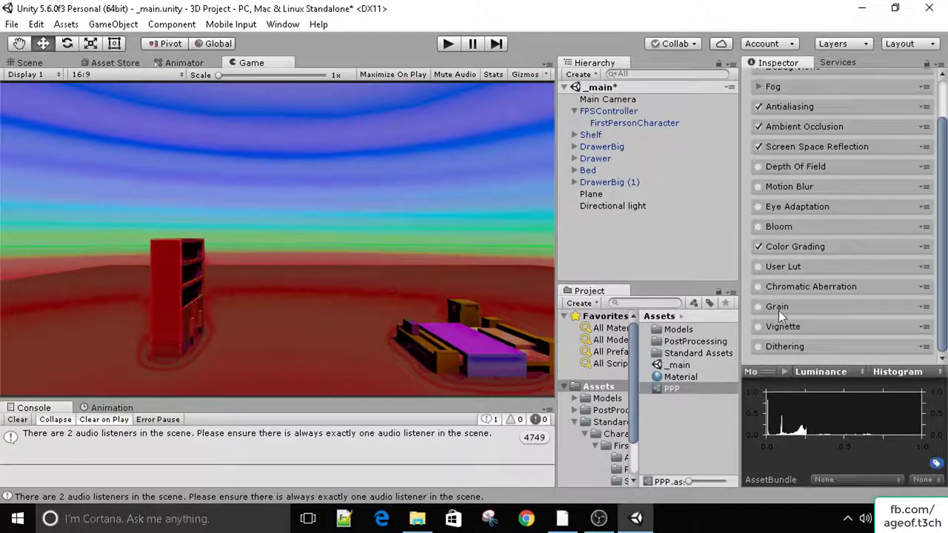
Try Chromatic Aberration at intensity up to 1, then disable it again
{"action": "left_click", "coordinate": [784, 287]}
{"action": "scroll", "coordinate": [778, 281], "scroll_direction": "down", "scroll_amount": 1}
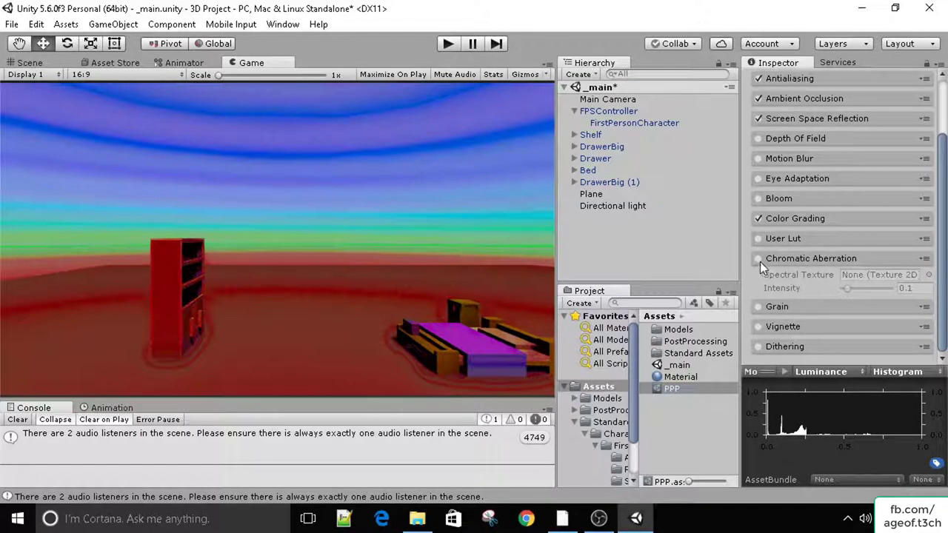
{"action": "left_click", "coordinate": [758, 259]}
{"action": "left_click", "coordinate": [770, 288]}
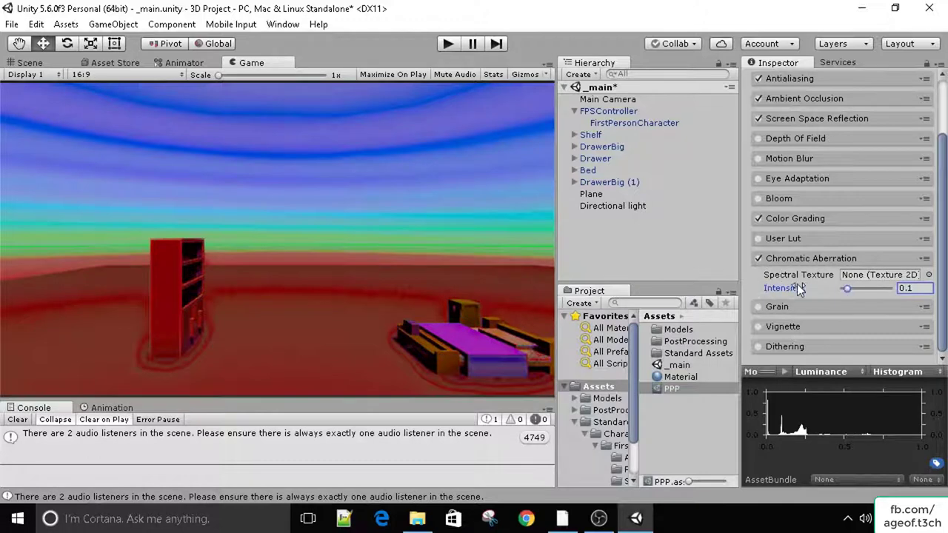
{"action": "left_click_drag", "start_coordinate": [850, 288], "coordinate": [912, 288]}
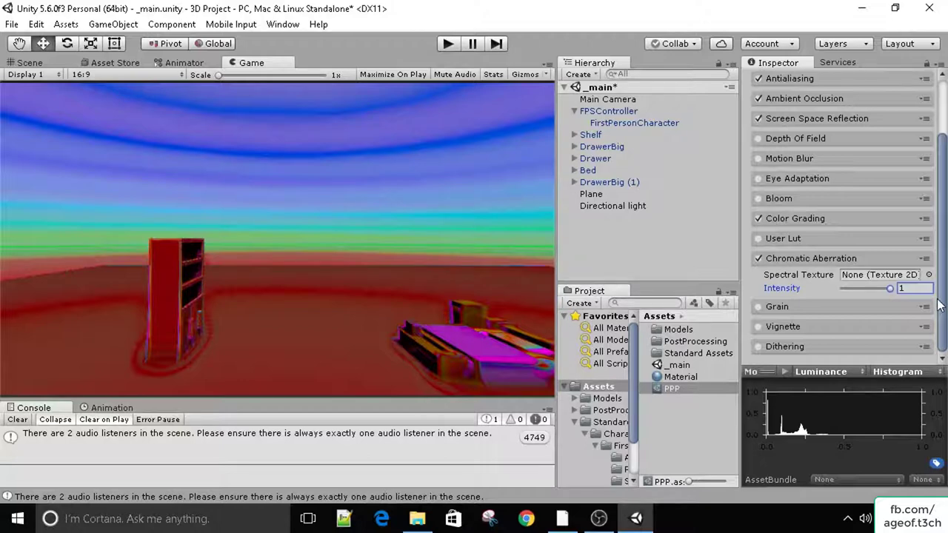
{"action": "left_click_drag", "start_coordinate": [890, 288], "coordinate": [821, 288]}
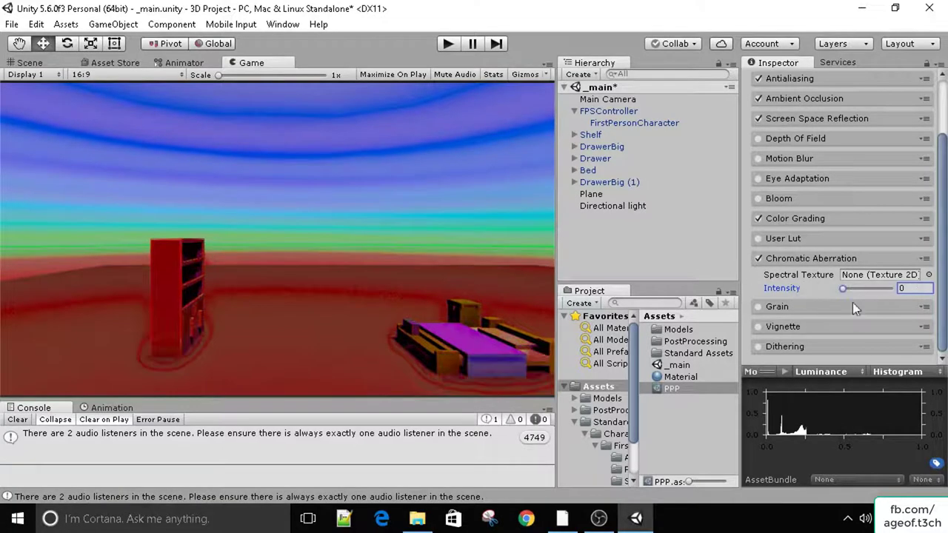
{"action": "left_click", "coordinate": [759, 259]}
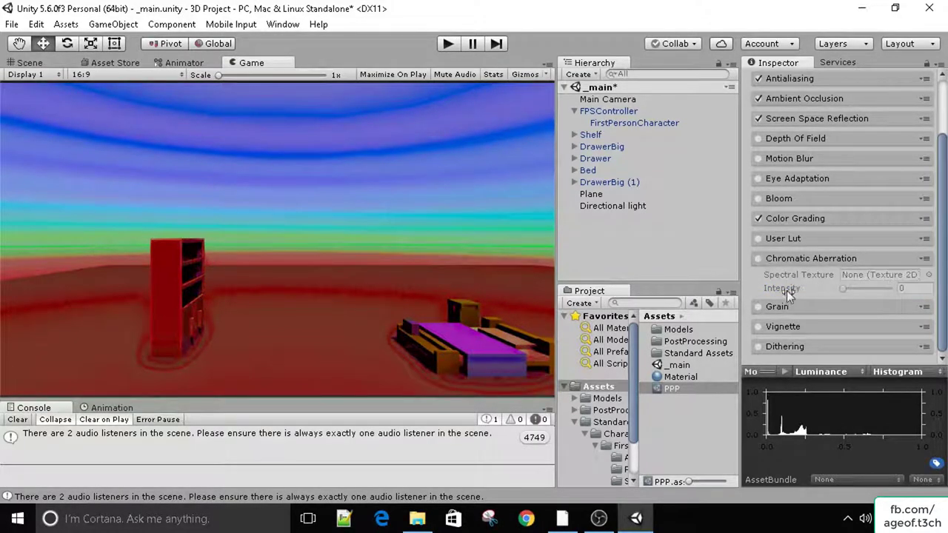
Enable coloured Grain with Intensity 0.94, Luminance Contribution 0.97 and Size 1.38, then start Play mode
{"action": "left_click", "coordinate": [786, 311]}
{"action": "scroll", "coordinate": [793, 233], "scroll_direction": "down", "scroll_amount": 2}
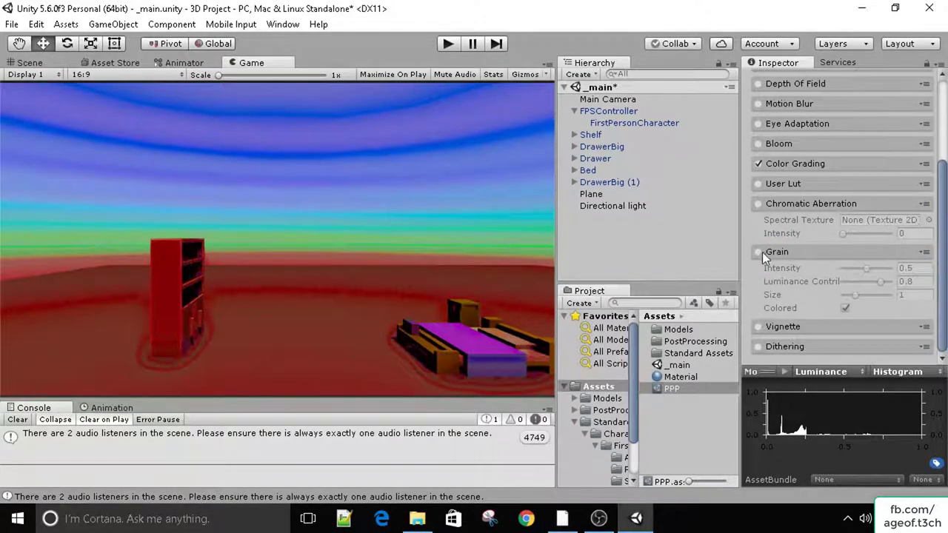
{"action": "left_click", "coordinate": [759, 252]}
{"action": "left_click_drag", "start_coordinate": [867, 269], "coordinate": [882, 276]}
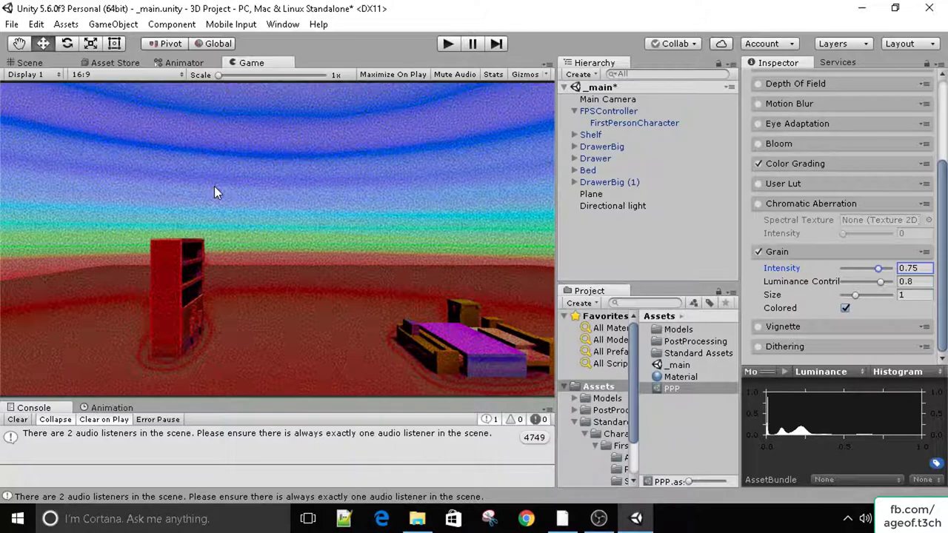
{"action": "left_click_drag", "start_coordinate": [883, 283], "coordinate": [862, 295]}
{"action": "left_click", "coordinate": [845, 306]}
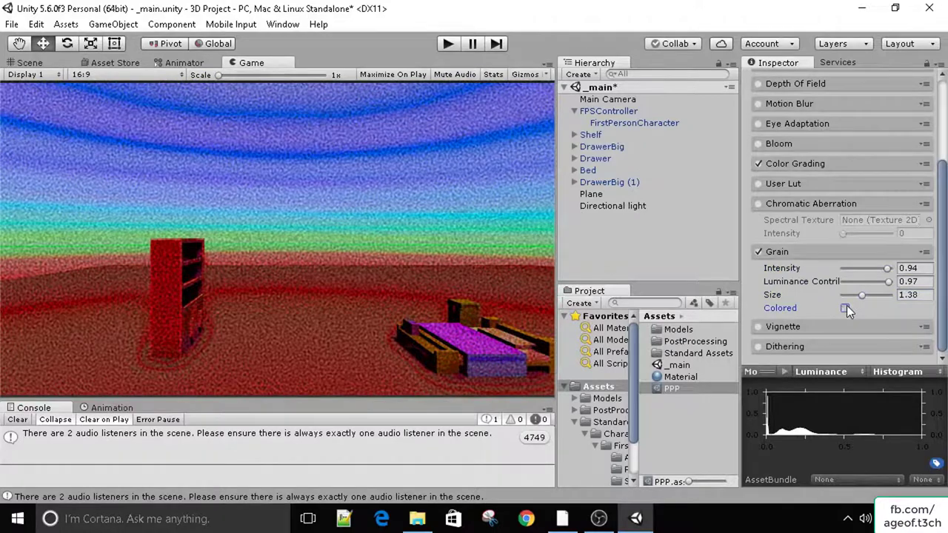
{"action": "left_click", "coordinate": [845, 307]}
{"action": "left_click", "coordinate": [448, 43]}
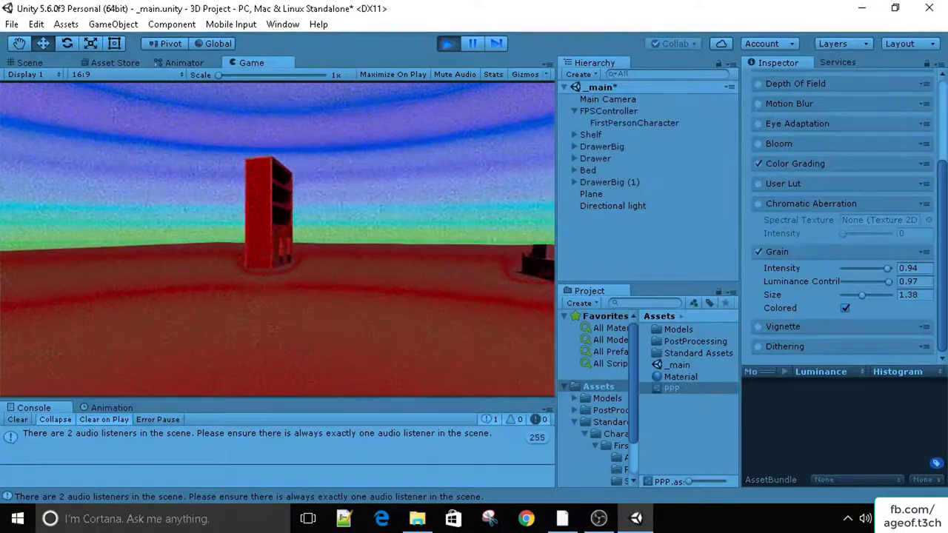
Walk the character between the red shelf and the bed with W and S, then stop play mode
{"action": "key", "text": "w"}
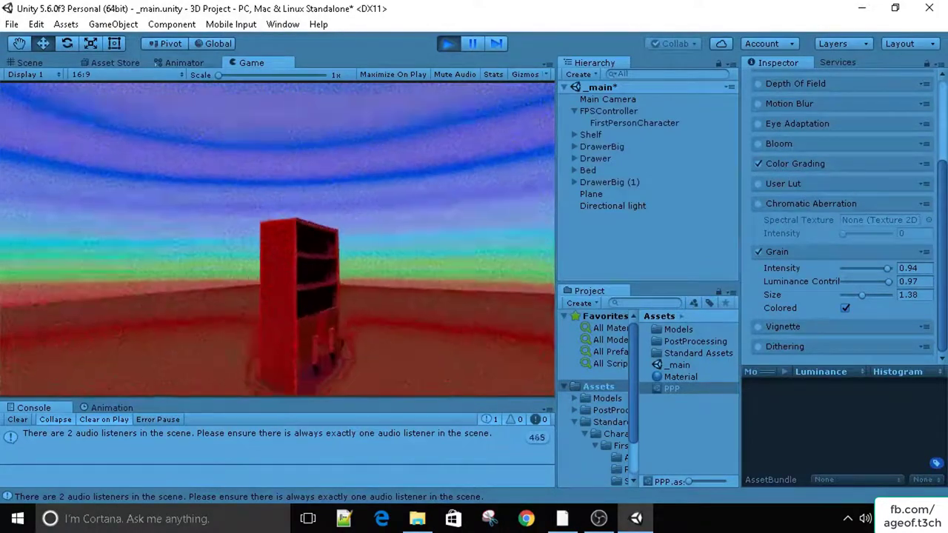
{"action": "key", "text": "w"}
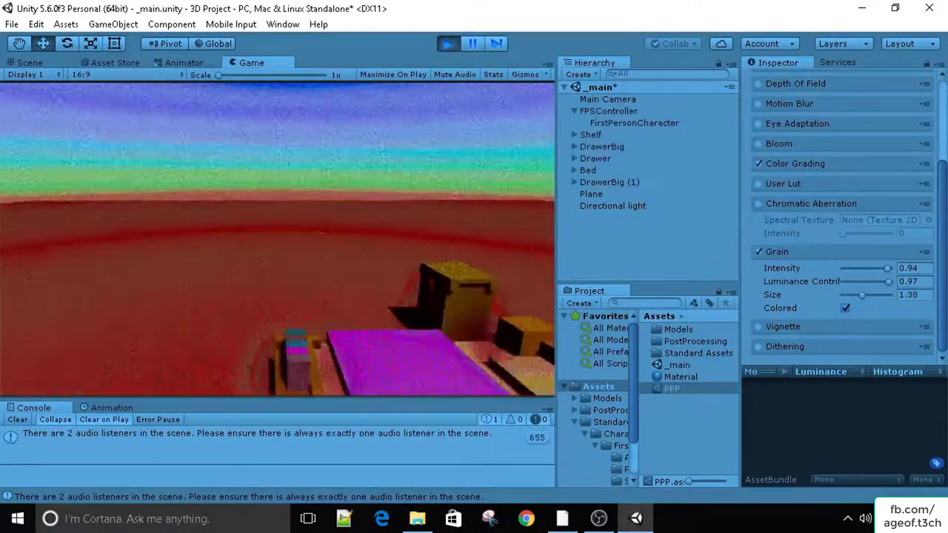
{"action": "key", "text": "w"}
{"action": "key", "text": "s"}
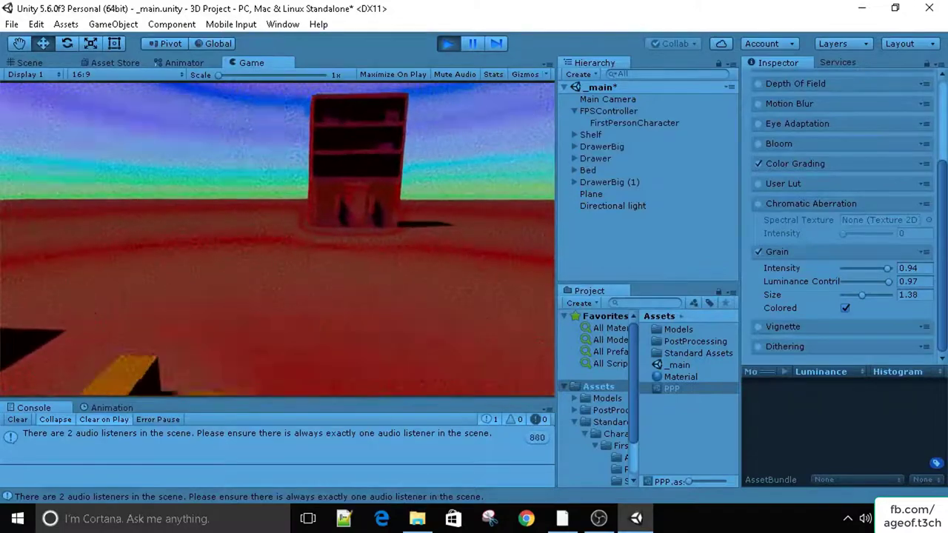
{"action": "key", "text": "w"}
{"action": "key", "text": "s"}
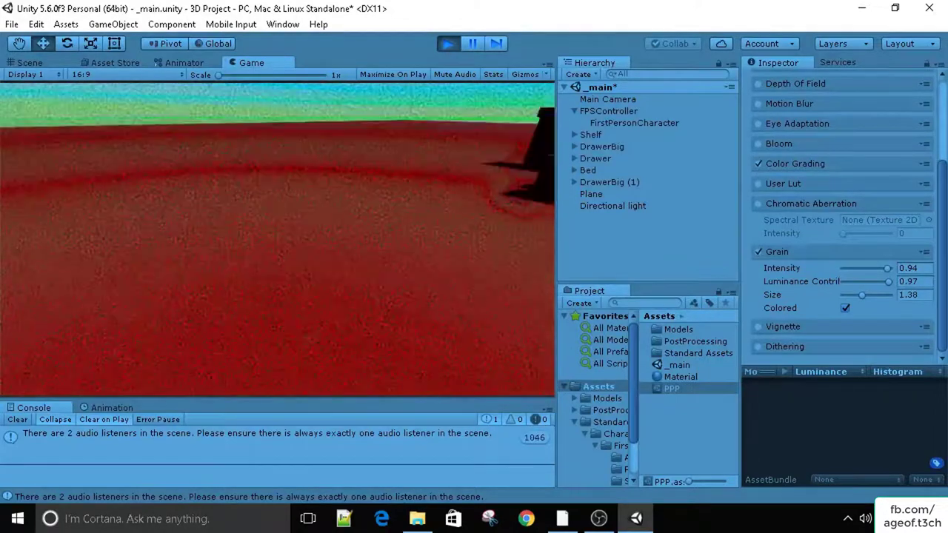
{"action": "key", "text": "w"}
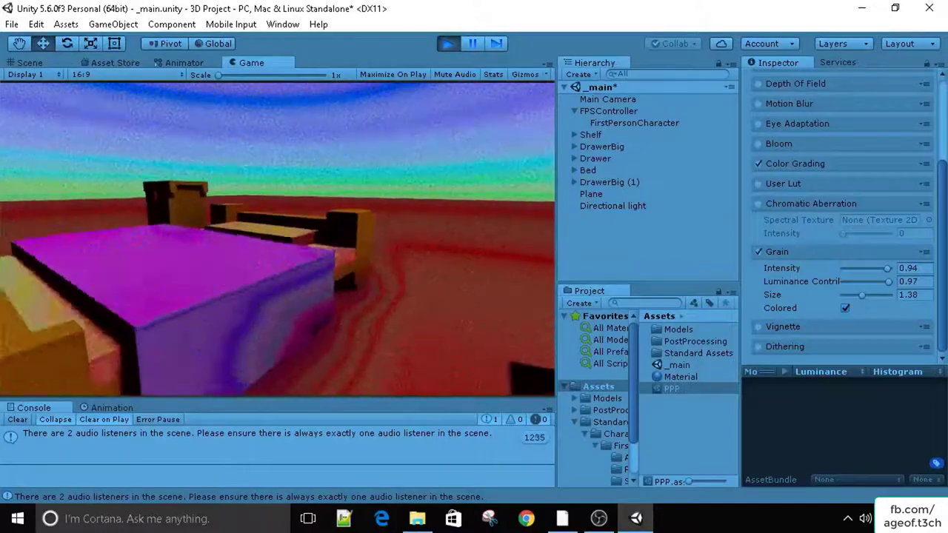
{"action": "key", "text": "w"}
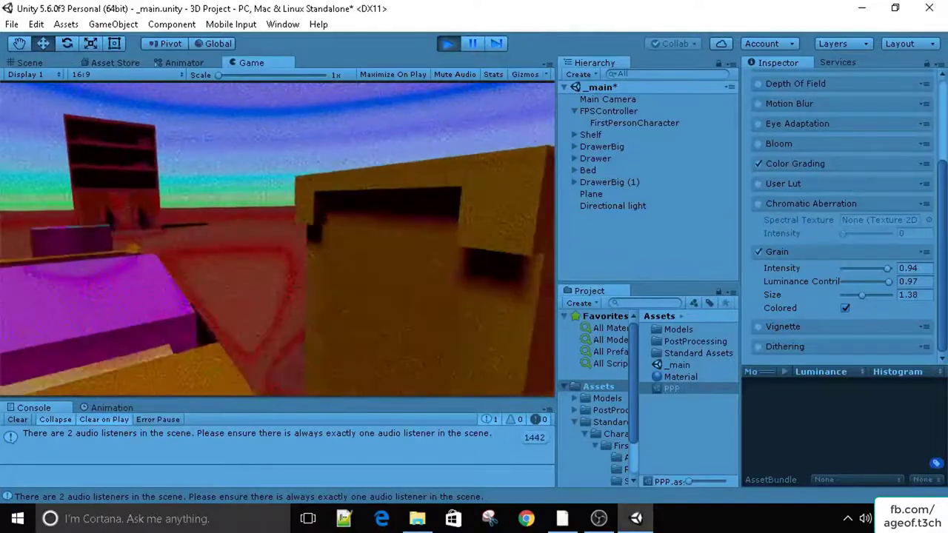
{"action": "key", "text": "w"}
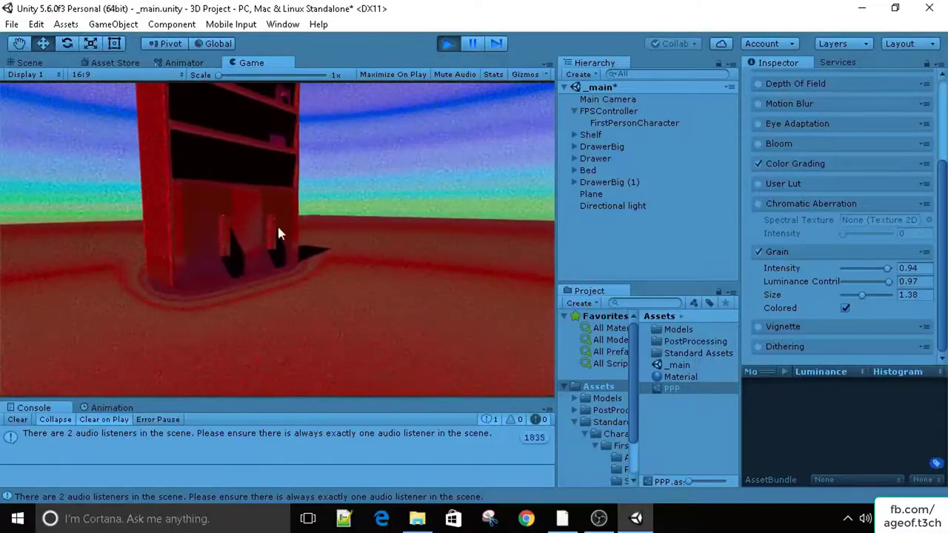
{"action": "key", "text": "Escape"}
{"action": "left_click", "coordinate": [448, 43]}
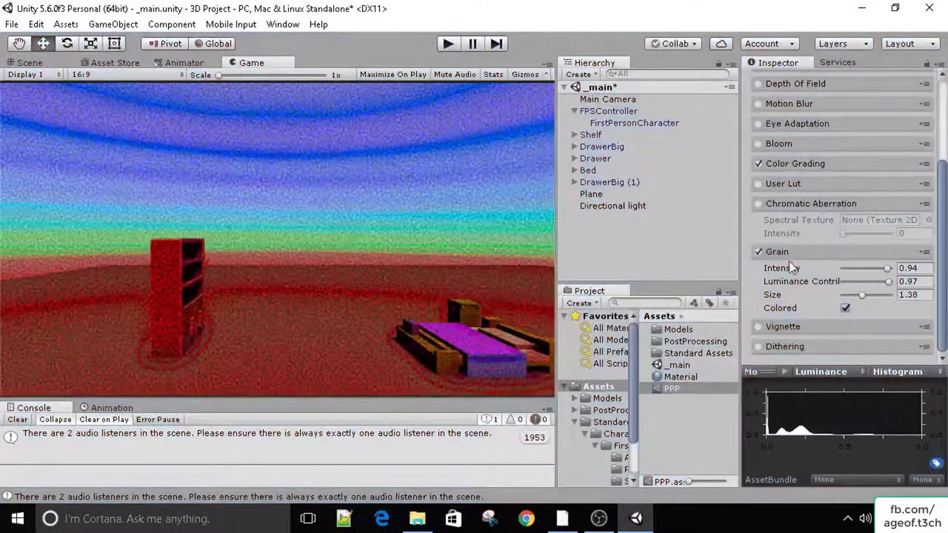
Disable Grain and enable Vignette, trying Masked mode before settling on Classic
{"action": "left_click", "coordinate": [782, 325]}
{"action": "scroll", "coordinate": [785, 237], "scroll_direction": "down", "scroll_amount": 3}
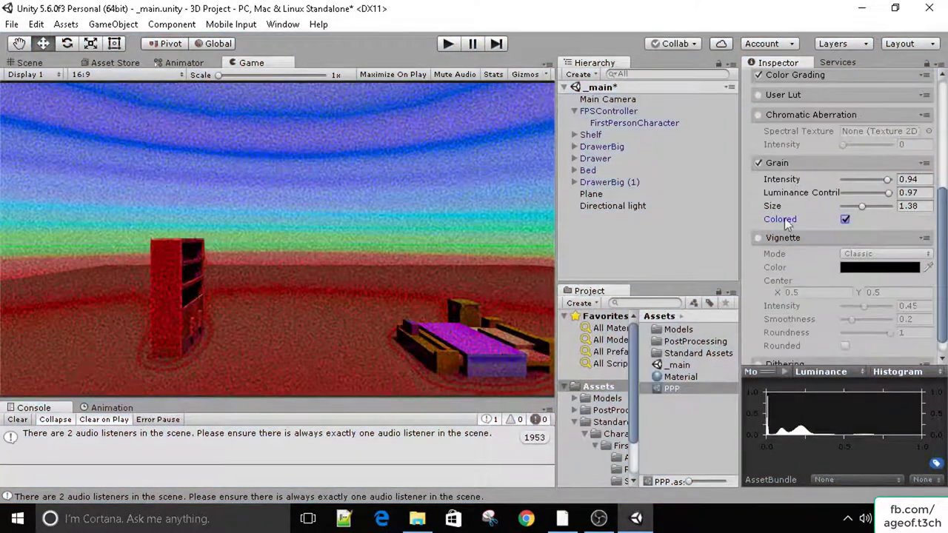
{"action": "left_click", "coordinate": [759, 162]}
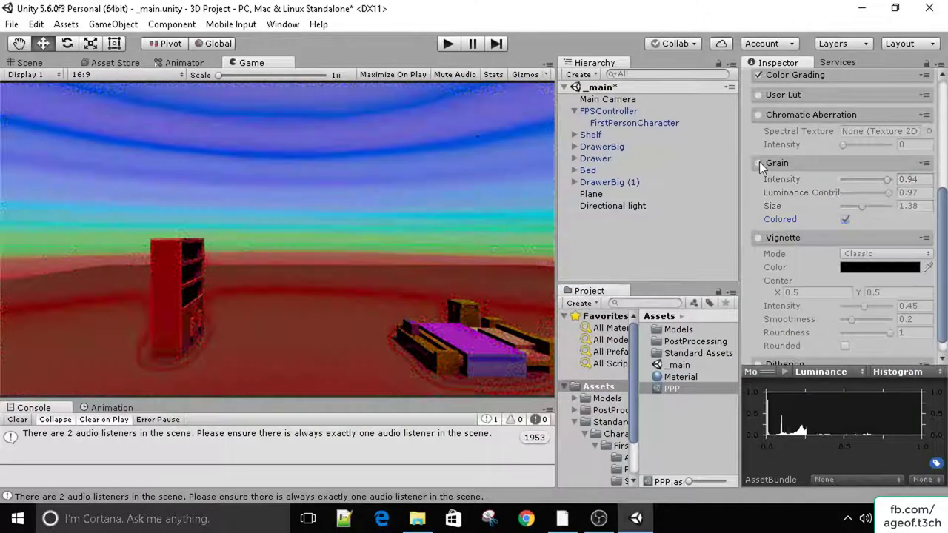
{"action": "left_click", "coordinate": [807, 164]}
{"action": "left_click", "coordinate": [758, 219]}
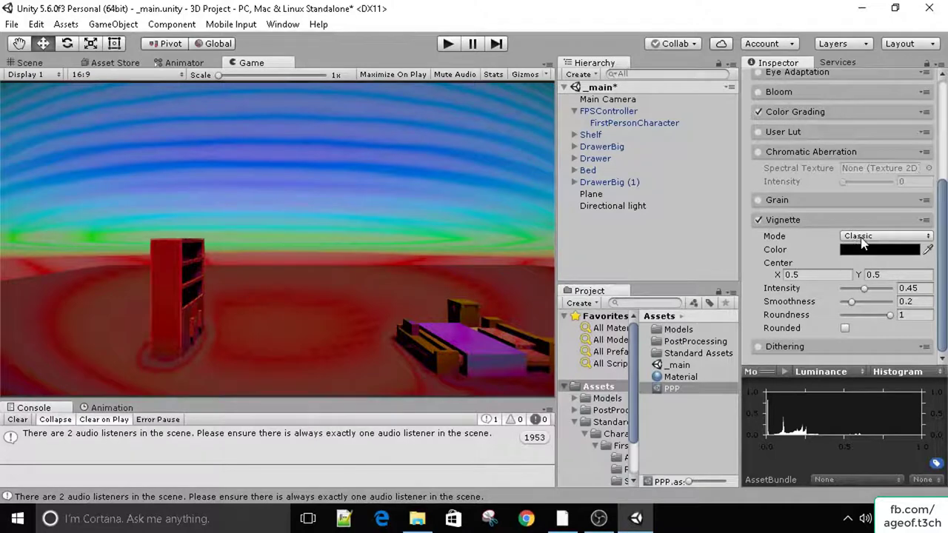
{"action": "left_click", "coordinate": [859, 238]}
{"action": "left_click", "coordinate": [879, 268]}
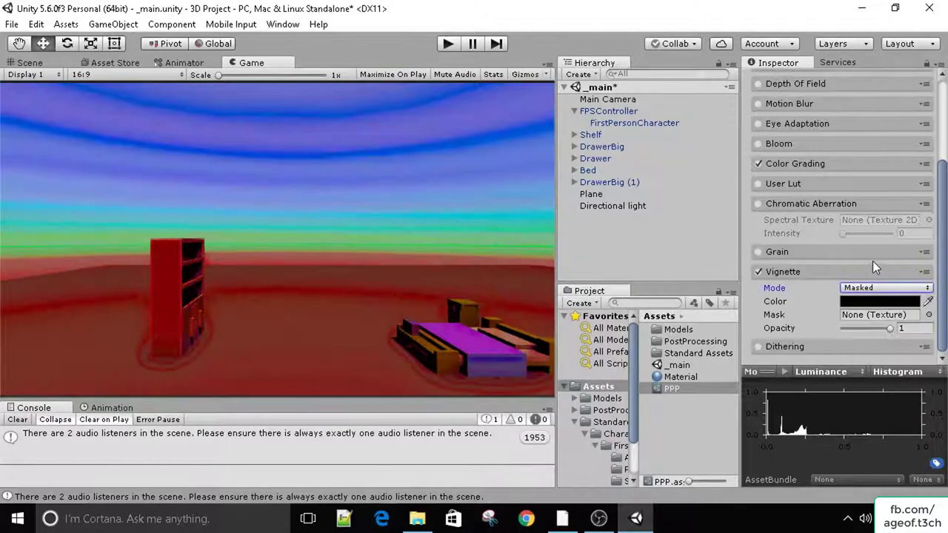
{"action": "left_click", "coordinate": [872, 289]}
{"action": "left_click", "coordinate": [856, 303]}
{"action": "scroll", "coordinate": [811, 238], "scroll_direction": "down", "scroll_amount": 3}
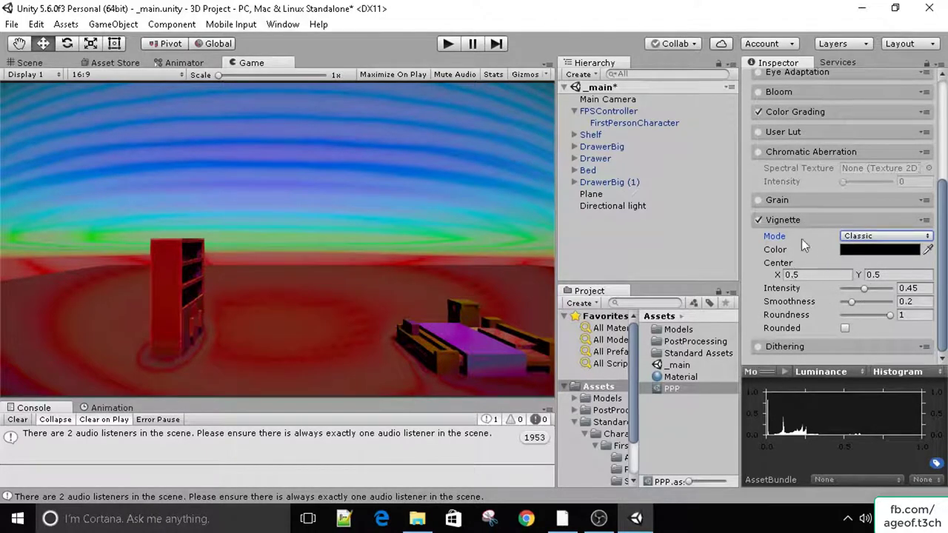
Raise vignette intensity to about 0.8 and test it in play mode
{"action": "left_click_drag", "start_coordinate": [865, 287], "coordinate": [829, 313]}
{"action": "left_click_drag", "start_coordinate": [872, 289], "coordinate": [879, 289]}
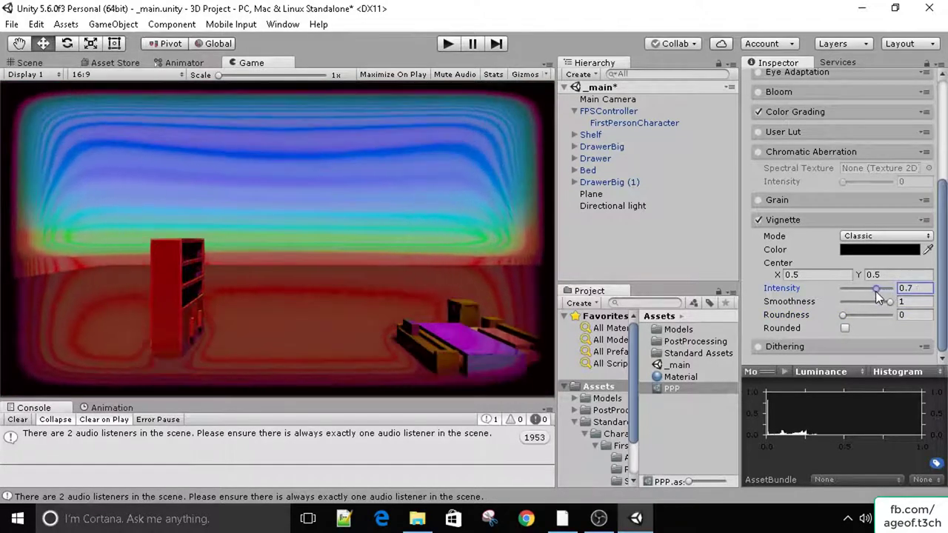
{"action": "left_click", "coordinate": [448, 49]}
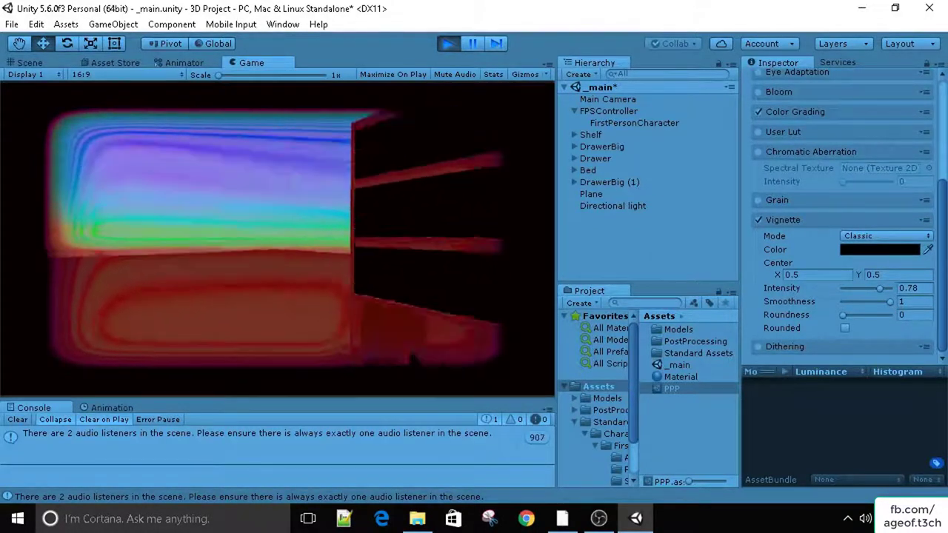
{"action": "left_click", "coordinate": [443, 42]}
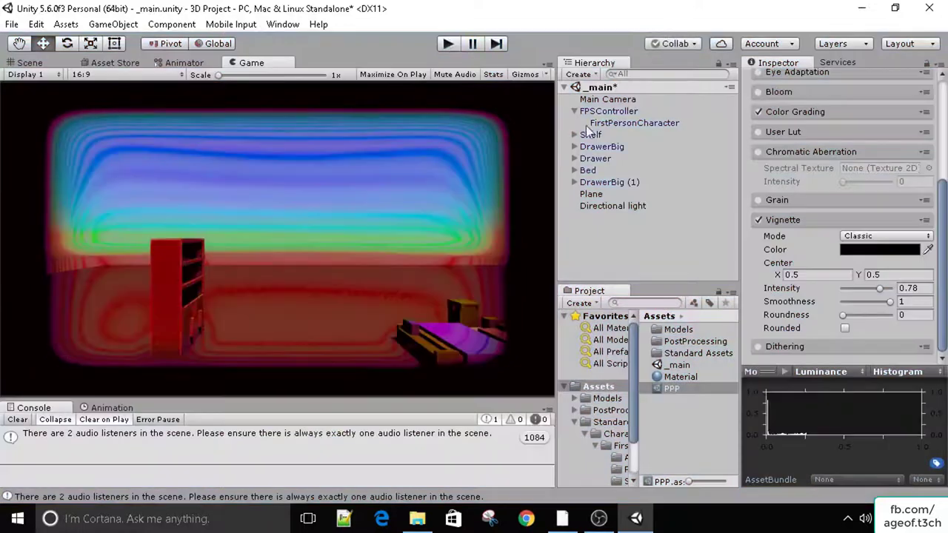
Try Rounded with higher roundness, then turn it off and switch the vignette to Masked mode
{"action": "left_click", "coordinate": [846, 328]}
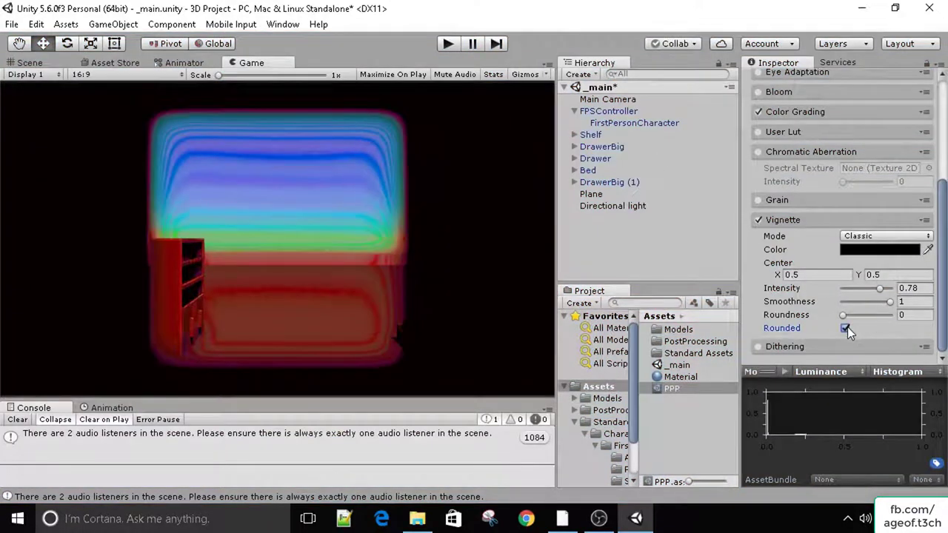
{"action": "mouse_move", "coordinate": [843, 315]}
{"action": "left_mouse_down"}
{"action": "mouse_move", "coordinate": [889, 314]}
{"action": "mouse_move", "coordinate": [832, 302]}
{"action": "left_mouse_up"}
{"action": "left_click", "coordinate": [845, 329]}
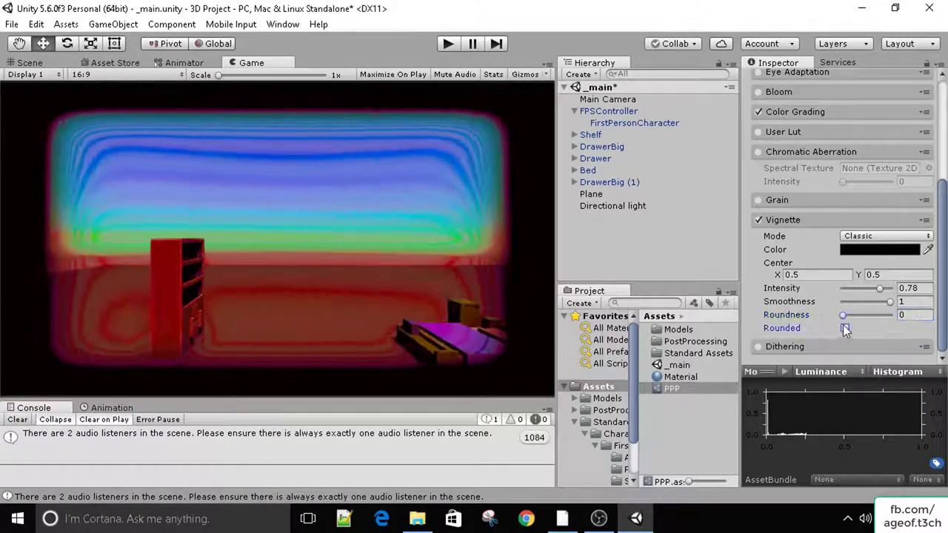
{"action": "left_click", "coordinate": [870, 236]}
{"action": "left_click", "coordinate": [867, 268]}
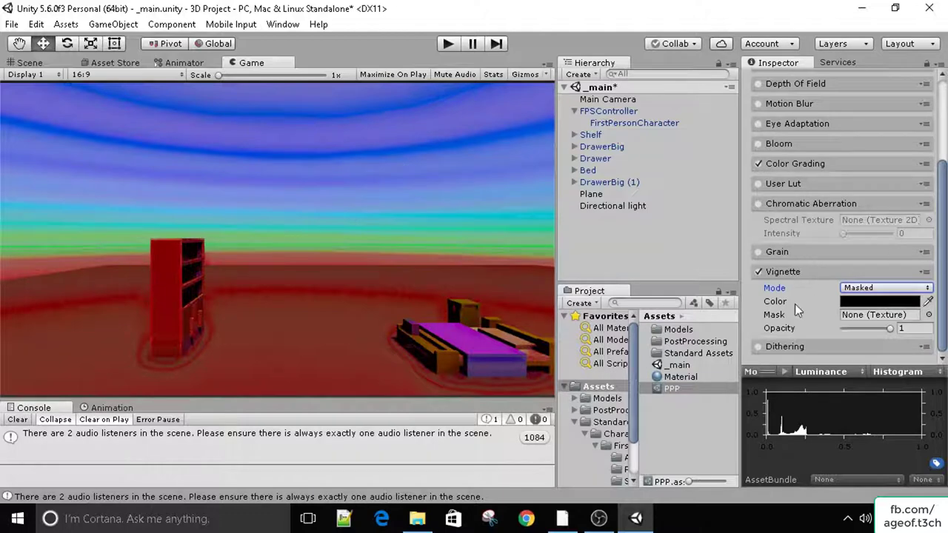
Turn off Vignette, enable Dithering and test it briefly in the running game
{"action": "left_click", "coordinate": [758, 272]}
{"action": "left_click", "coordinate": [789, 275]}
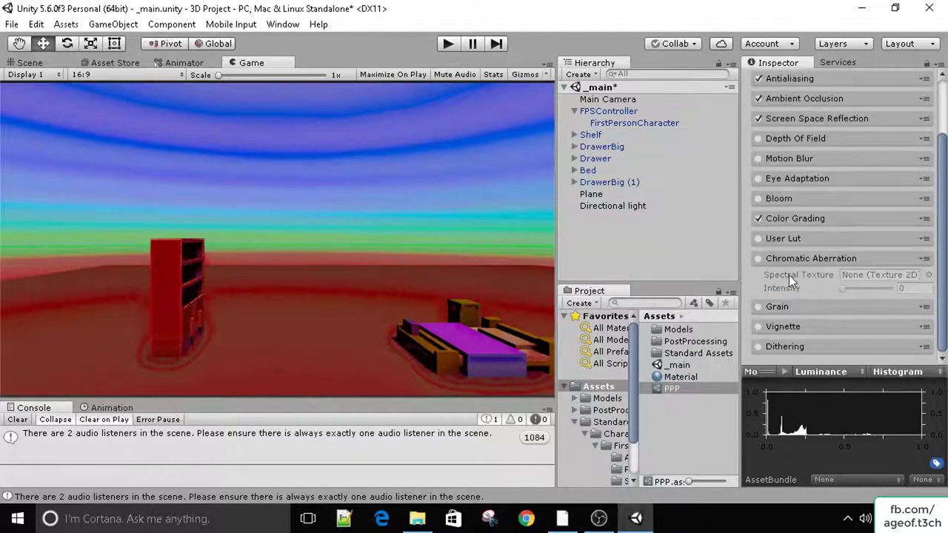
{"action": "left_click", "coordinate": [758, 346]}
{"action": "left_click", "coordinate": [448, 44]}
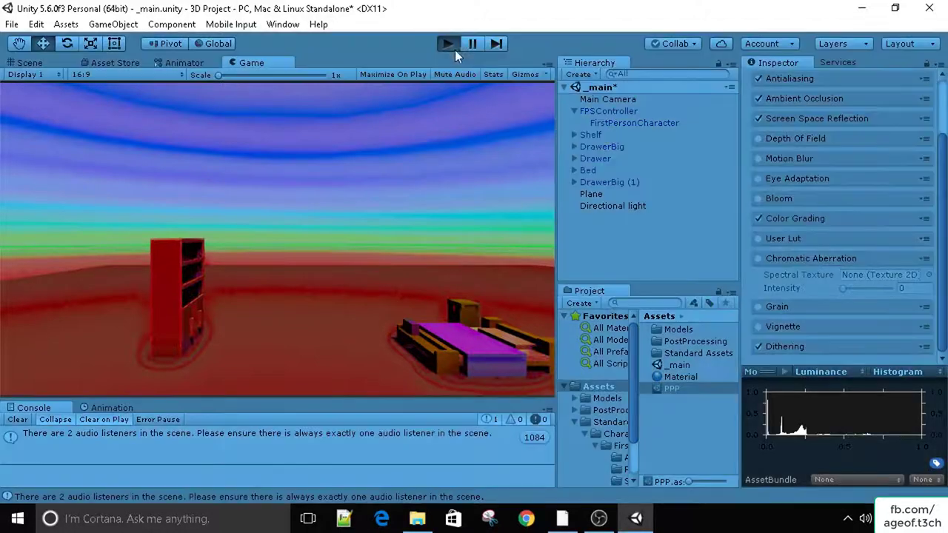
{"action": "left_click", "coordinate": [398, 234]}
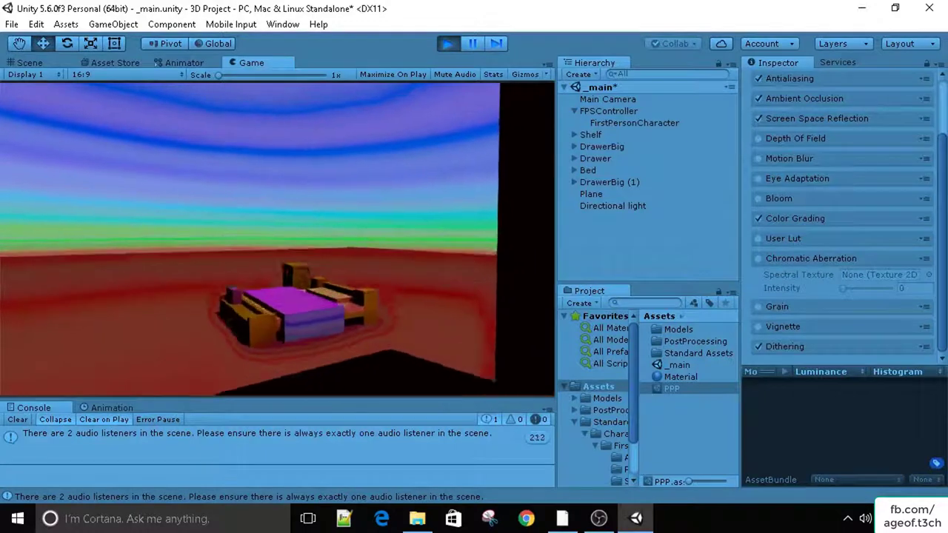
{"action": "key", "text": "Escape"}
{"action": "left_click", "coordinate": [448, 44]}
Expand and collapse the Dithering section, then toggle the dithering effect
{"action": "left_click", "coordinate": [925, 346]}
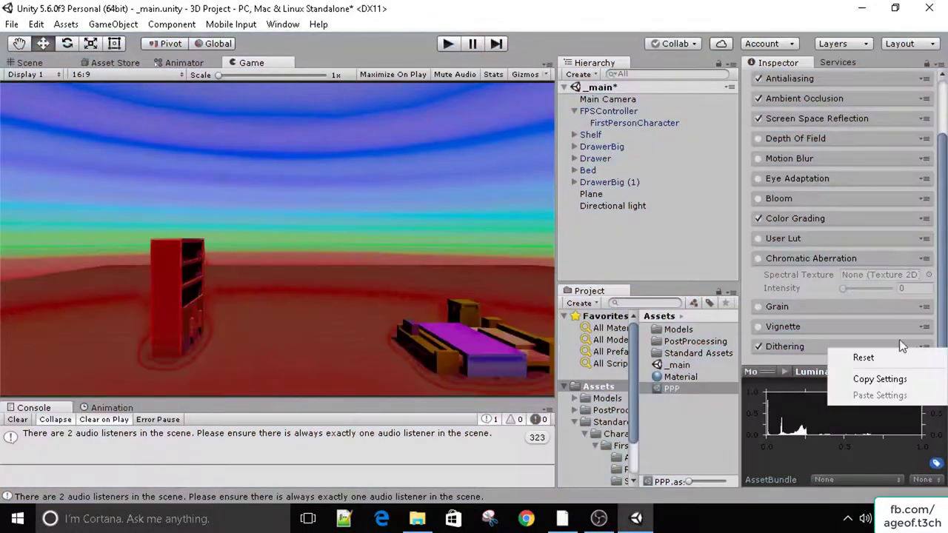
{"action": "left_click", "coordinate": [795, 342]}
{"action": "left_click", "coordinate": [777, 347]}
{"action": "scroll", "coordinate": [785, 326], "scroll_direction": "down", "scroll_amount": 1}
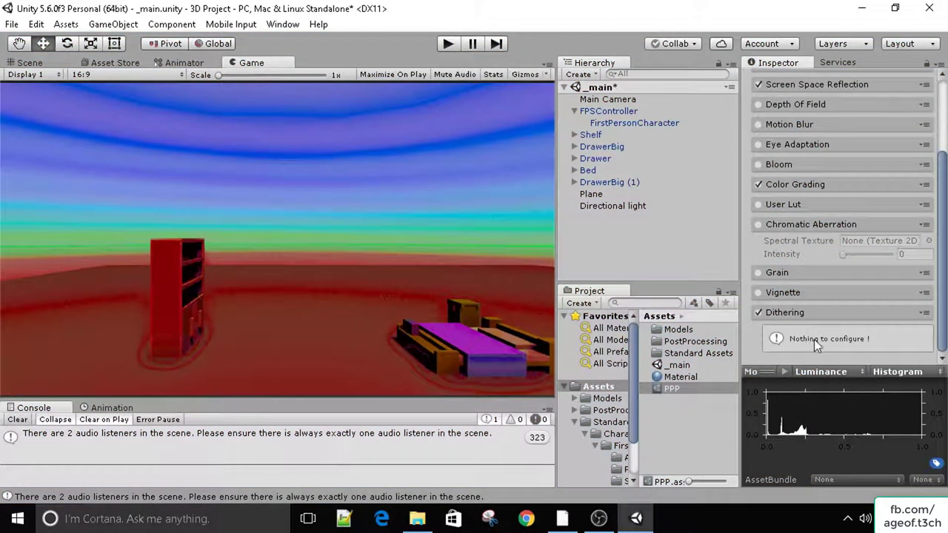
{"action": "left_click", "coordinate": [760, 312]}
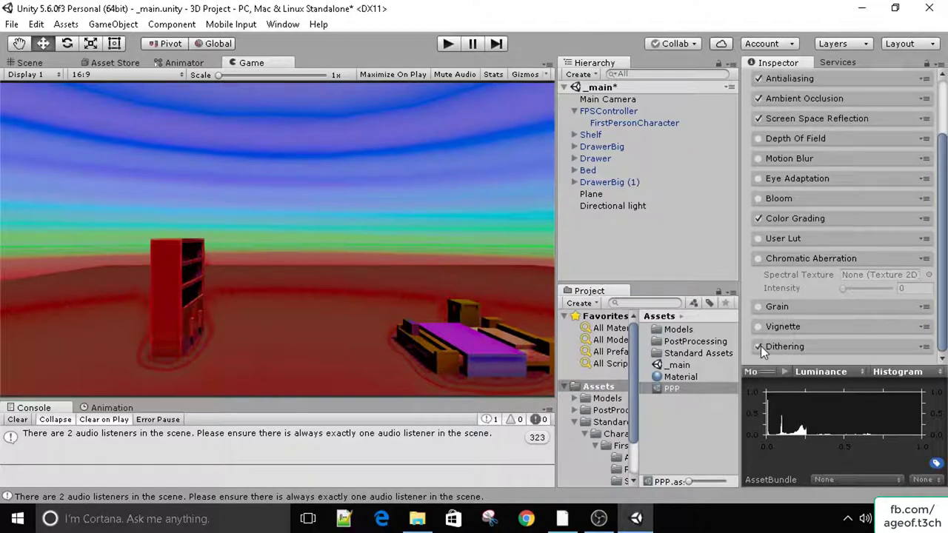
{"action": "left_click", "coordinate": [759, 347]}
Clear the audio listener warnings from the Console
{"action": "scroll", "coordinate": [793, 333], "scroll_direction": "up", "scroll_amount": 3}
{"action": "scroll", "coordinate": [790, 192], "scroll_direction": "down", "scroll_amount": 3}
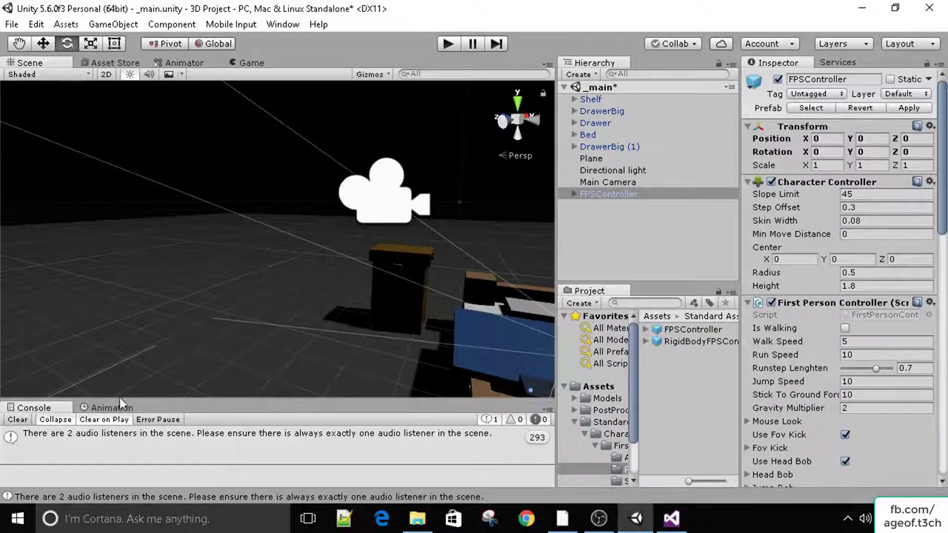
{"action": "left_click", "coordinate": [23, 419]}
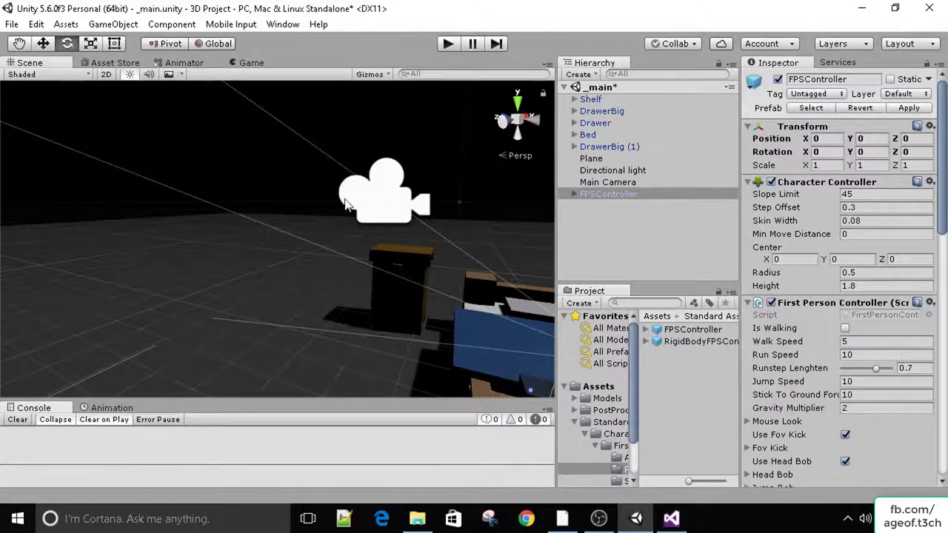
Raise the FPSController above the floor to Y 1.23, Z -5.44 and start play mode
{"action": "left_click_drag", "start_coordinate": [348, 205], "coordinate": [420, 218], "text": "alt"}
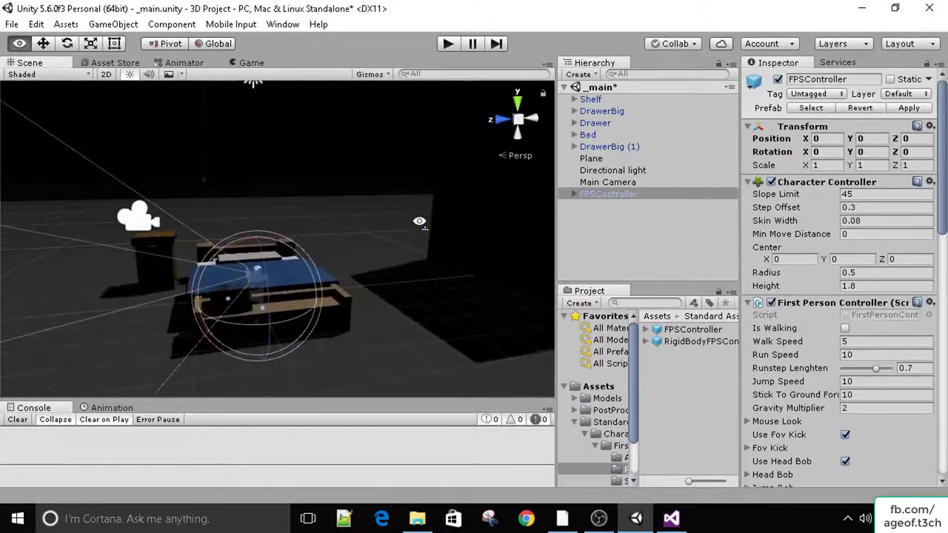
{"action": "left_click", "coordinate": [601, 195]}
{"action": "key", "text": "f"}
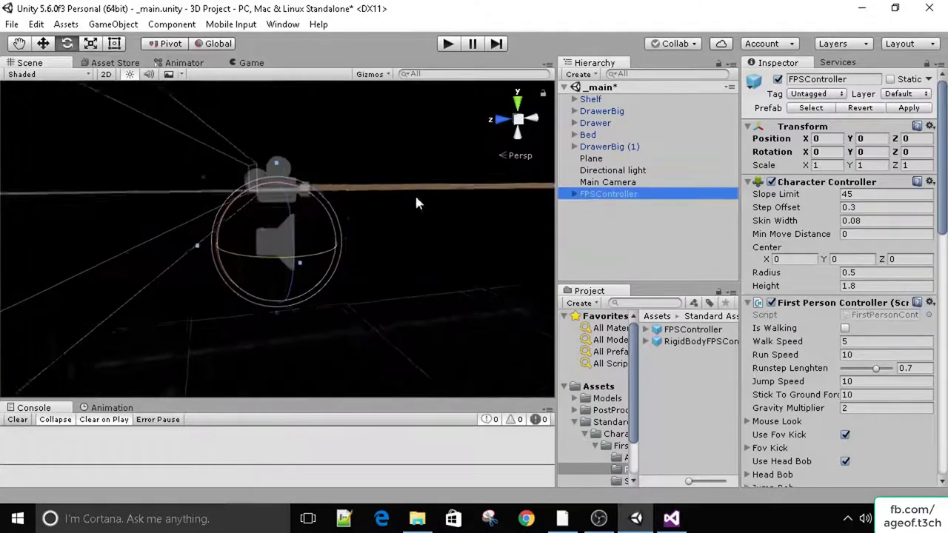
{"action": "key", "text": "w"}
{"action": "left_click_drag", "start_coordinate": [277, 157], "coordinate": [326, 139]}
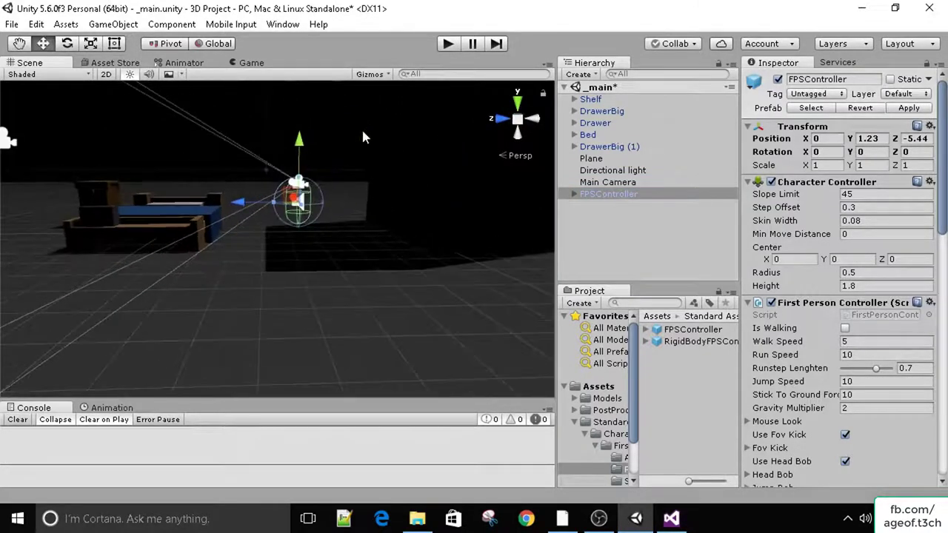
{"action": "left_click", "coordinate": [448, 44]}
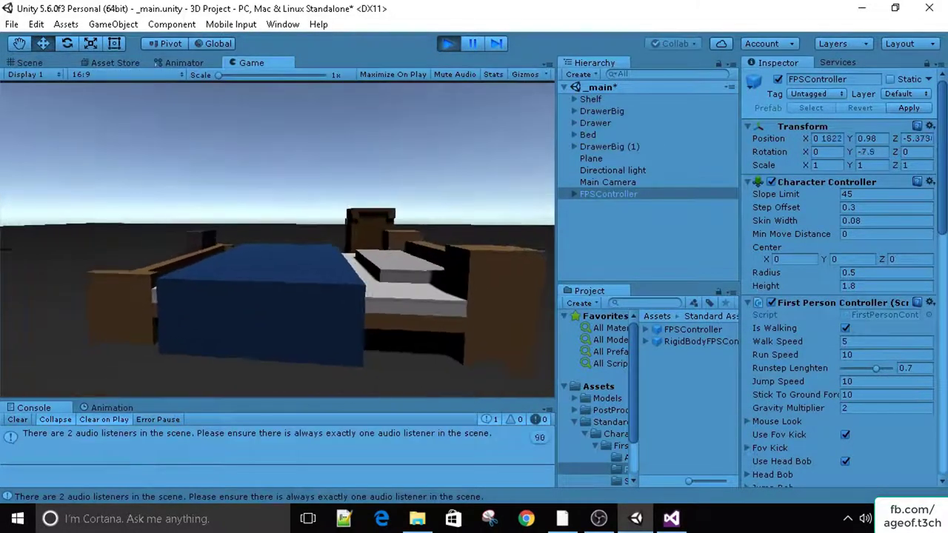
Walk the first-person player back and forth between the bed and the shelf, ending beside the shelf
{"action": "key", "text": "w"}
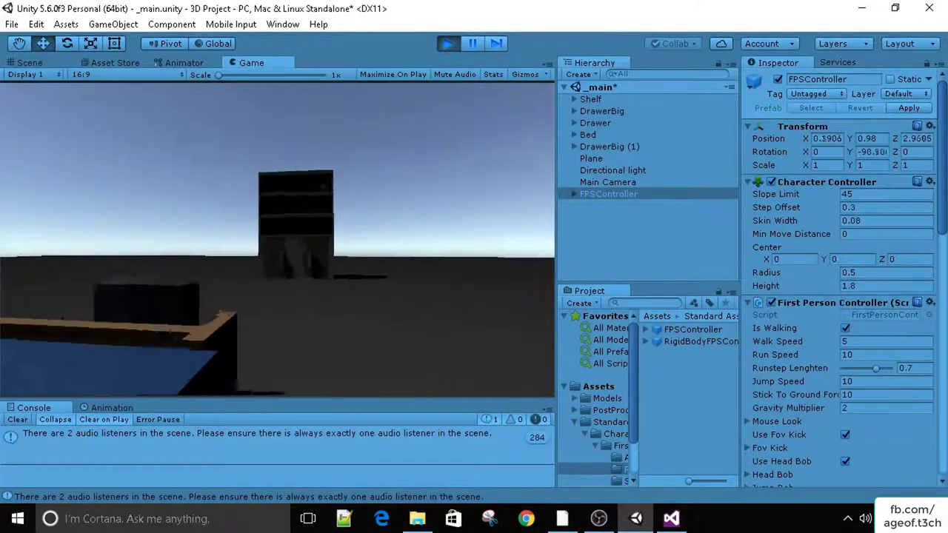
{"action": "key", "text": "w"}
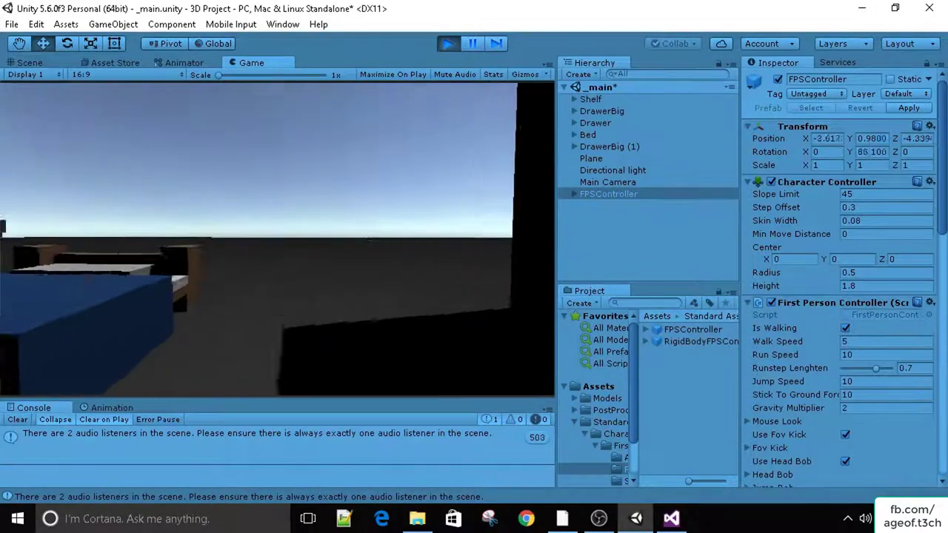
{"action": "key", "text": "w"}
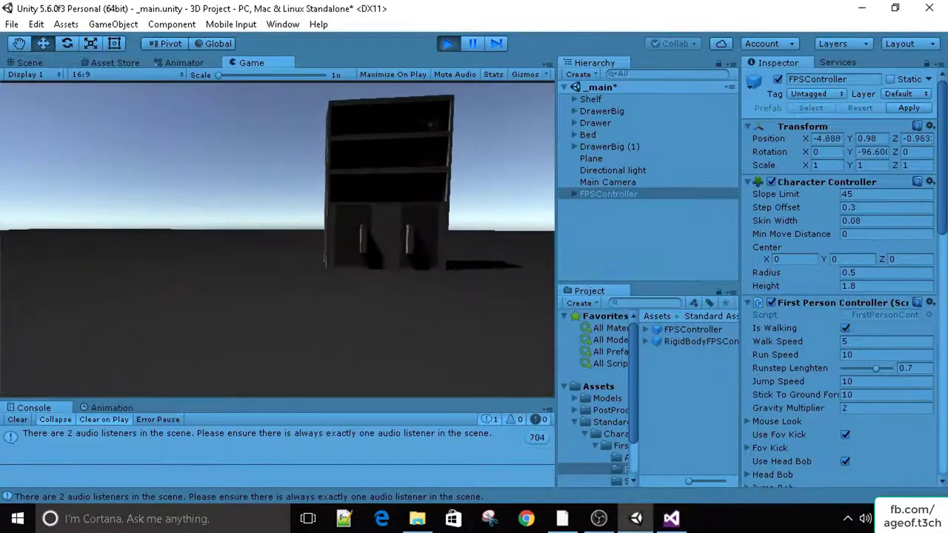
{"action": "key", "text": "w"}
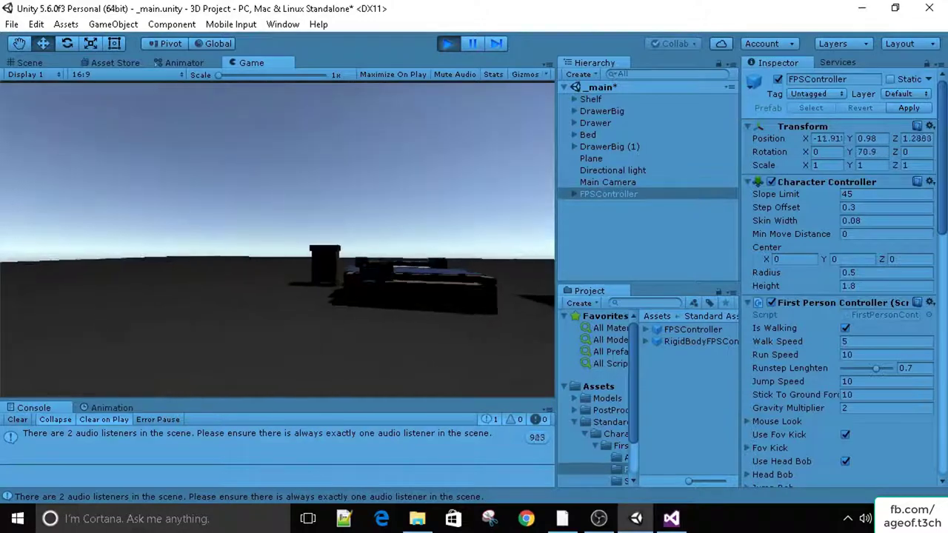
{"action": "key", "text": "w"}
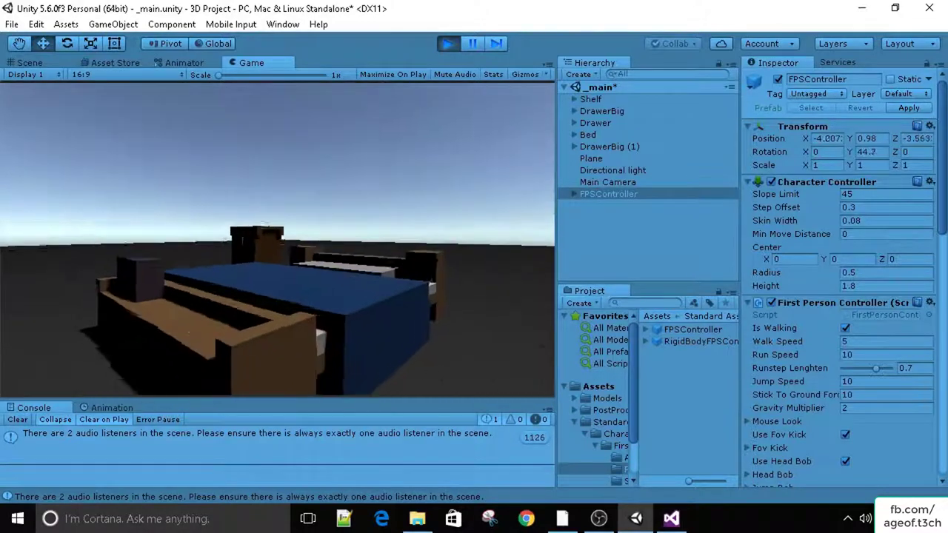
{"action": "key", "text": "w"}
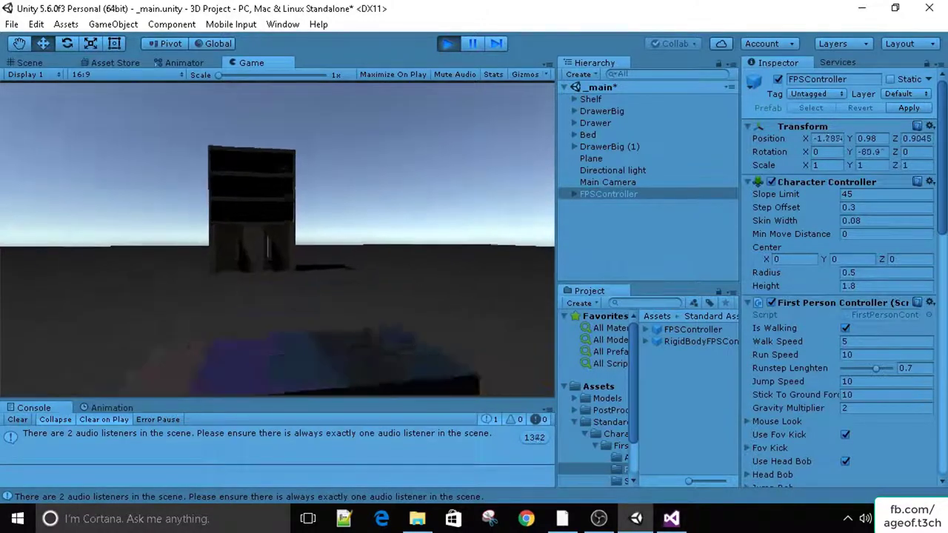
{"action": "key", "text": "w"}
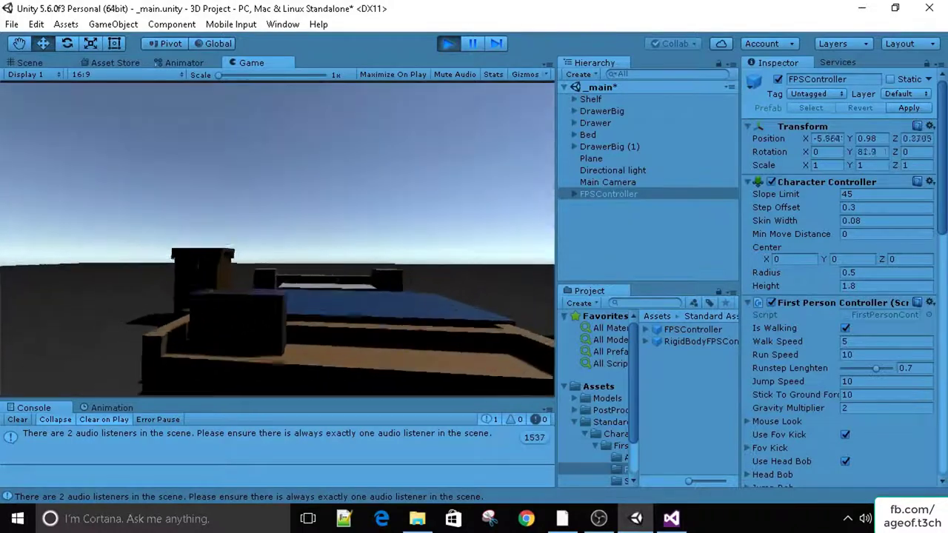
{"action": "key", "text": "w"}
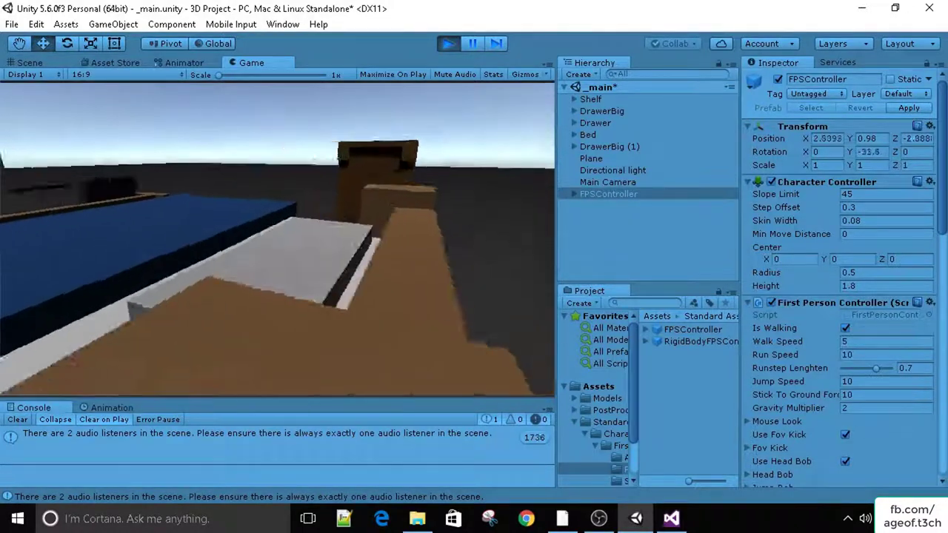
{"action": "key", "text": "w"}
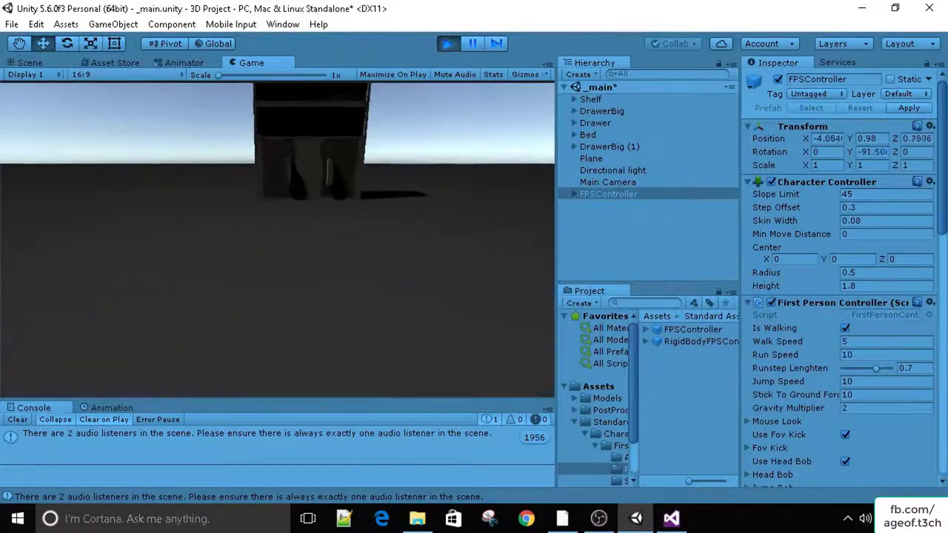
{"action": "key", "text": "w"}
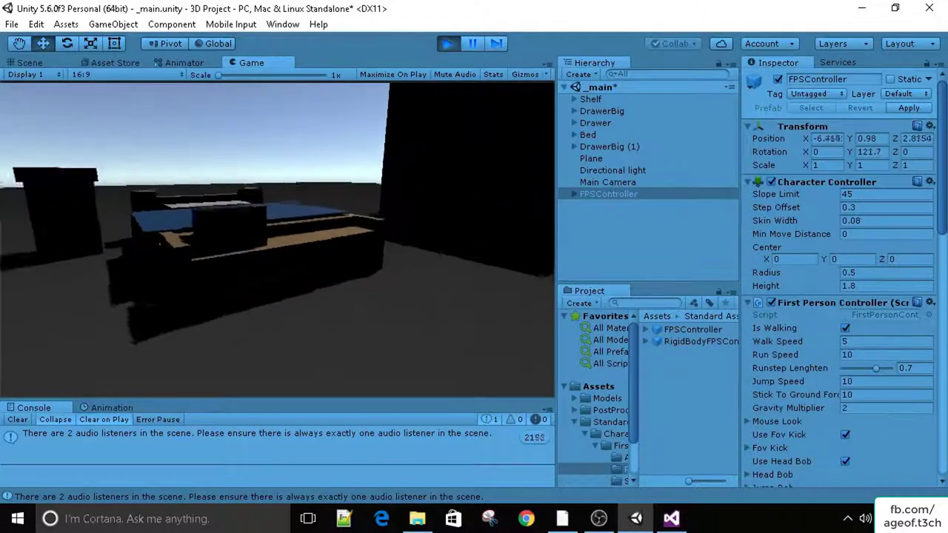
{"action": "key", "text": "w"}
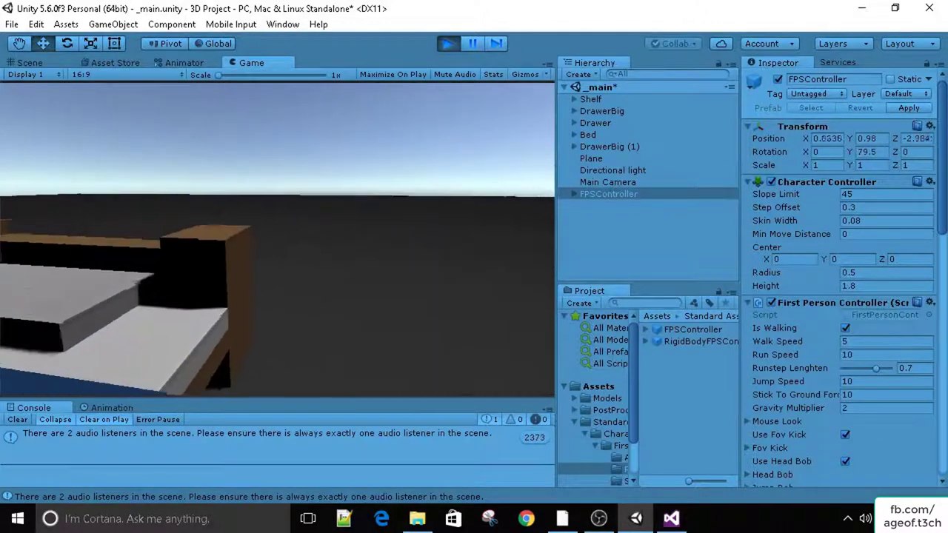
{"action": "key", "text": "s"}
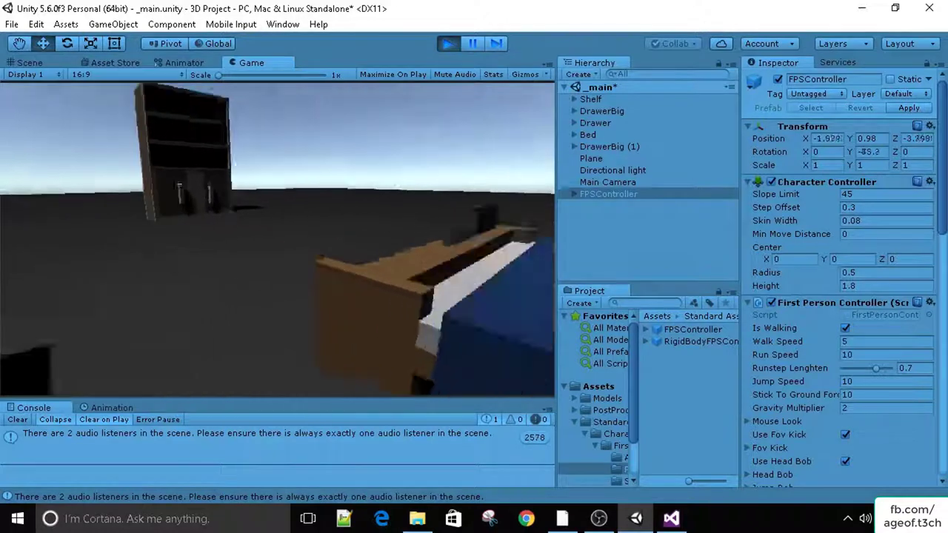
{"action": "key", "text": "w"}
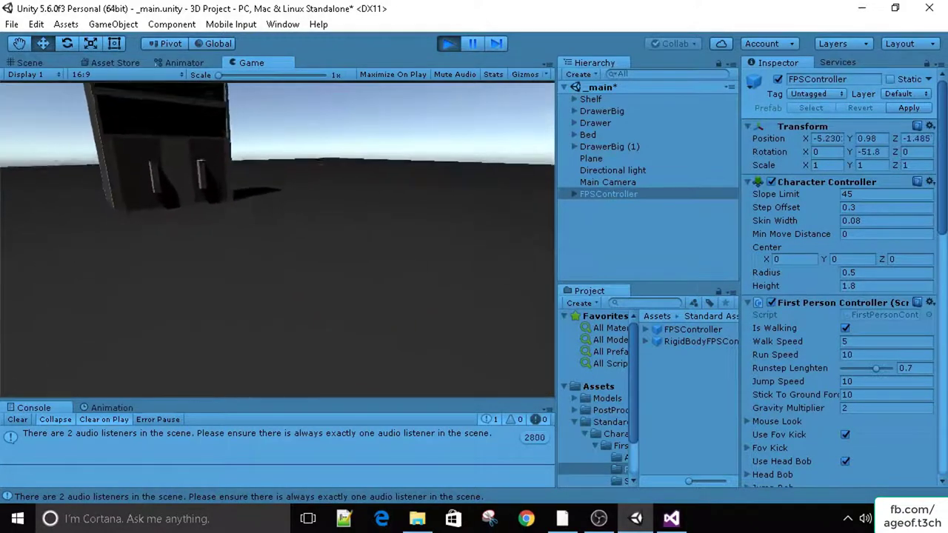
{"action": "key", "text": "w"}
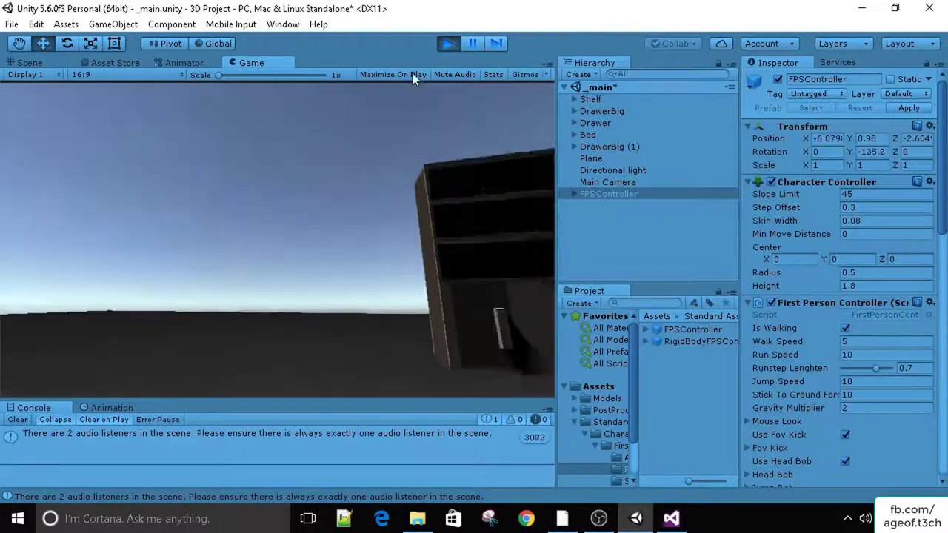
Stop the game and expand FPSController in the Hierarchy to reveal its FirstPersonCharacter child
{"action": "left_click", "coordinate": [446, 50]}
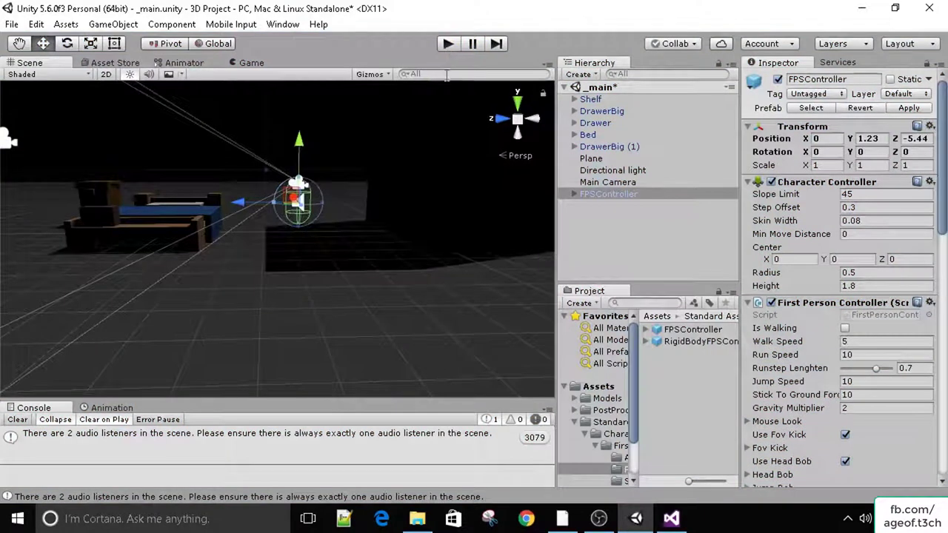
{"action": "left_click", "coordinate": [598, 193]}
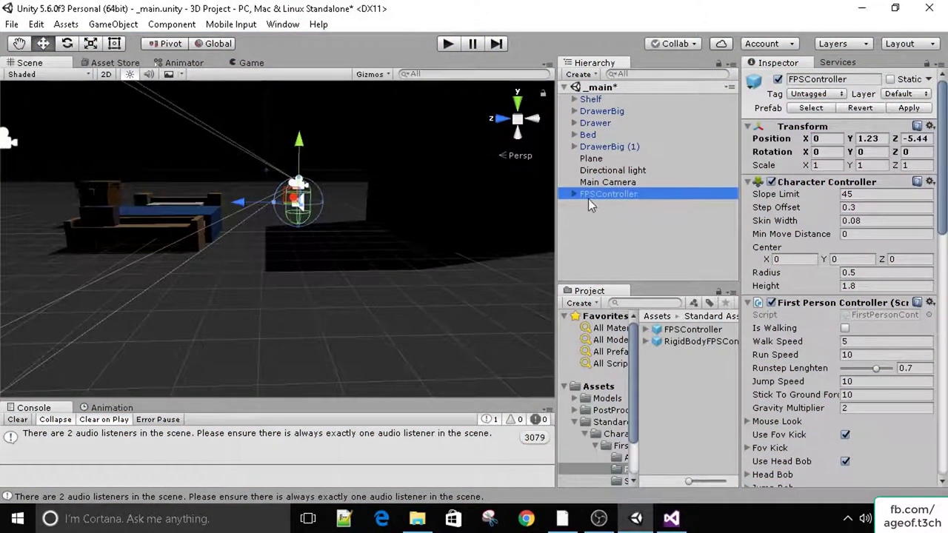
{"action": "left_click", "coordinate": [575, 194]}
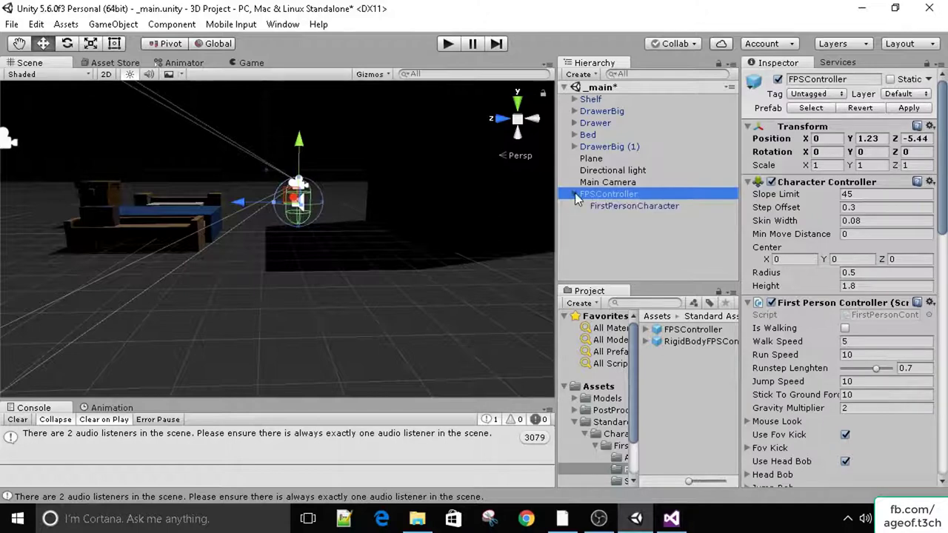
{"action": "left_click", "coordinate": [620, 210]}
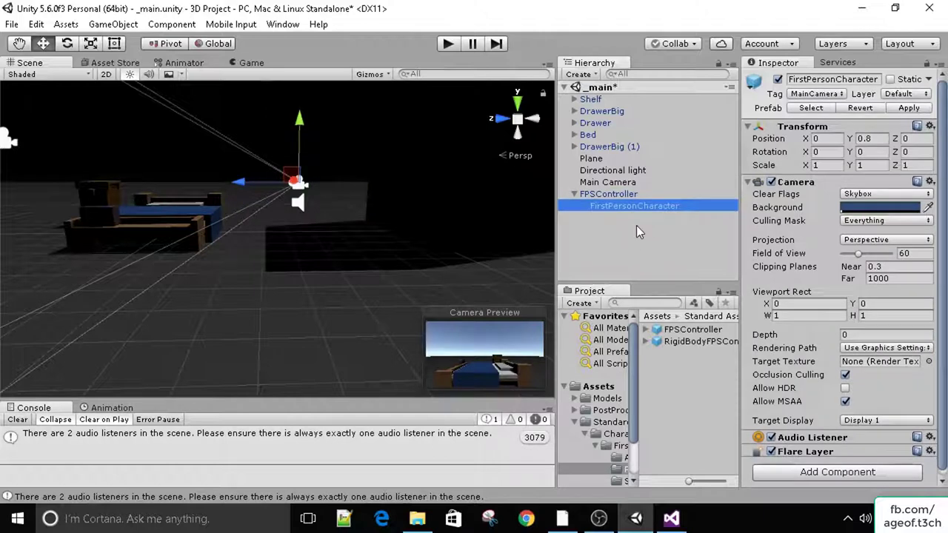
{"action": "left_click", "coordinate": [582, 195]}
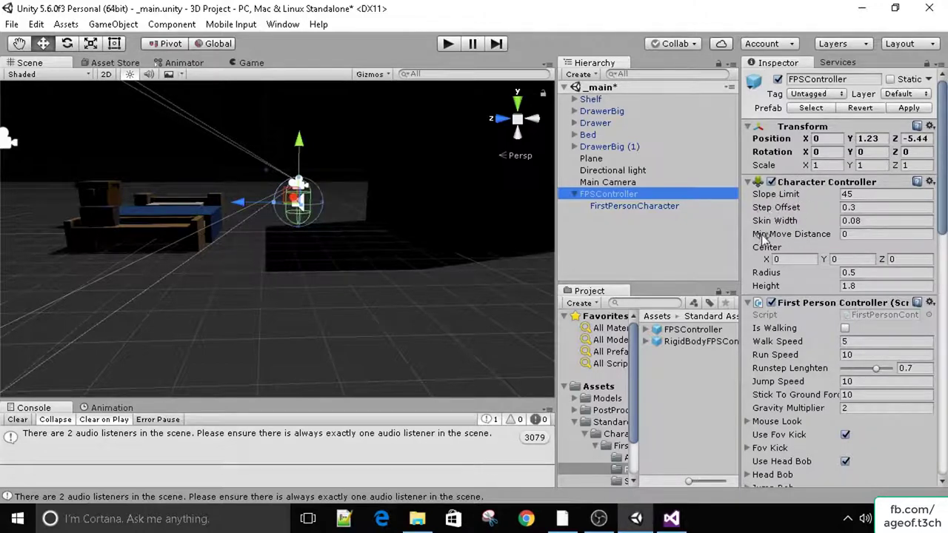
Scroll through FPSController's Inspector components, expanding the Mouse Look and Head Bob settings
{"action": "scroll", "coordinate": [790, 200], "scroll_direction": "down", "scroll_amount": 1}
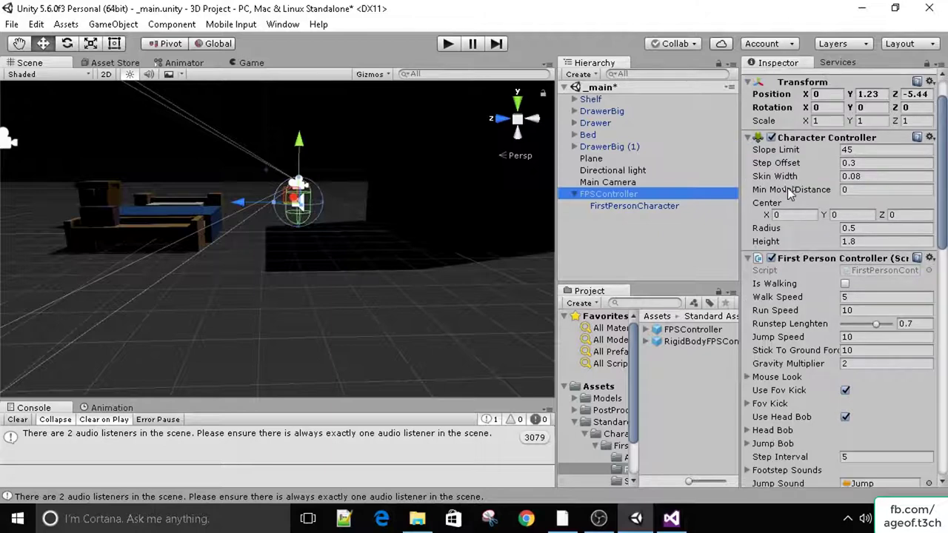
{"action": "scroll", "coordinate": [787, 187], "scroll_direction": "down", "scroll_amount": 2}
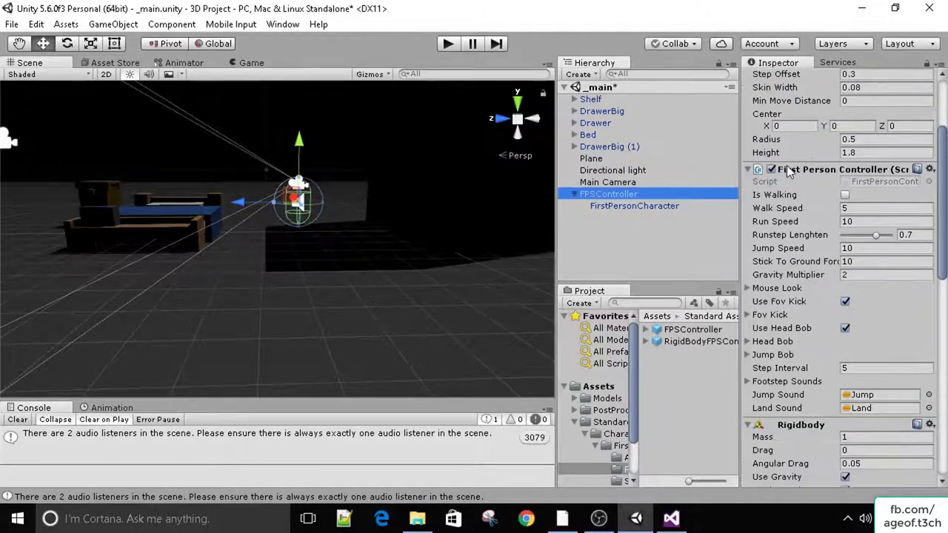
{"action": "scroll", "coordinate": [817, 196], "scroll_direction": "down", "scroll_amount": 2}
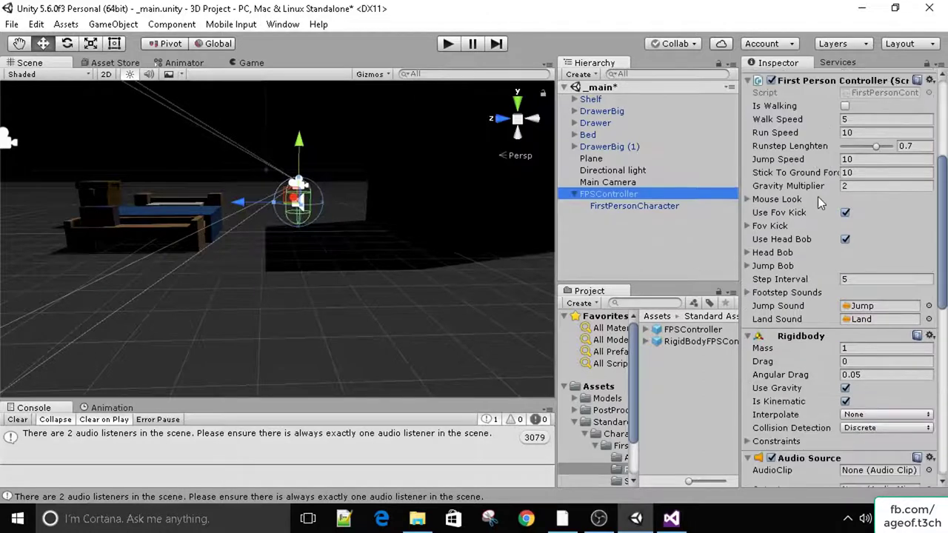
{"action": "scroll", "coordinate": [800, 192], "scroll_direction": "up", "scroll_amount": 2}
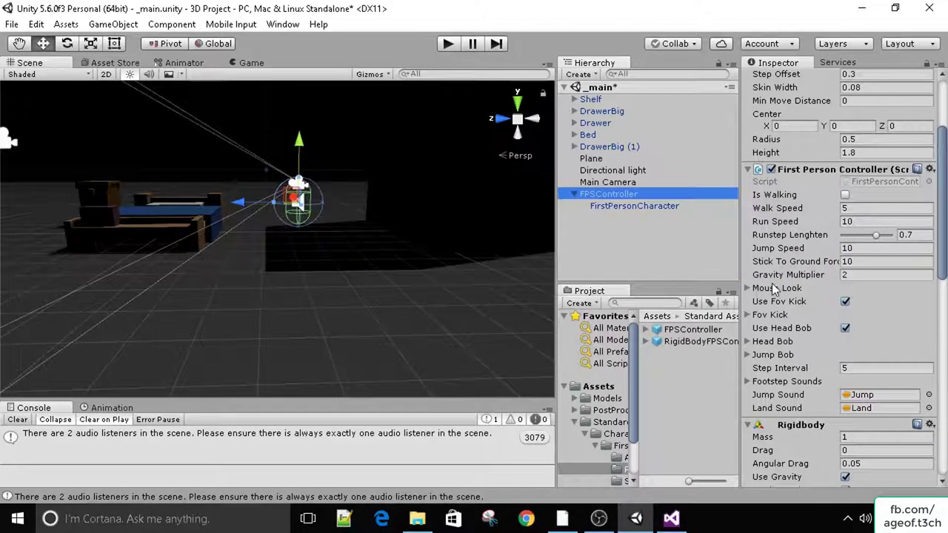
{"action": "left_click", "coordinate": [748, 289]}
{"action": "left_click", "coordinate": [747, 289]}
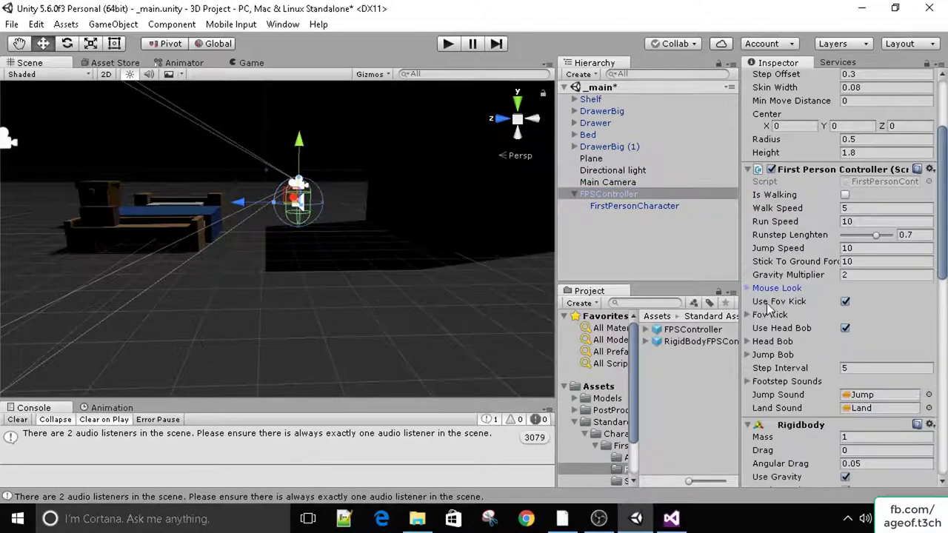
{"action": "scroll", "coordinate": [785, 300], "scroll_direction": "down", "scroll_amount": 3}
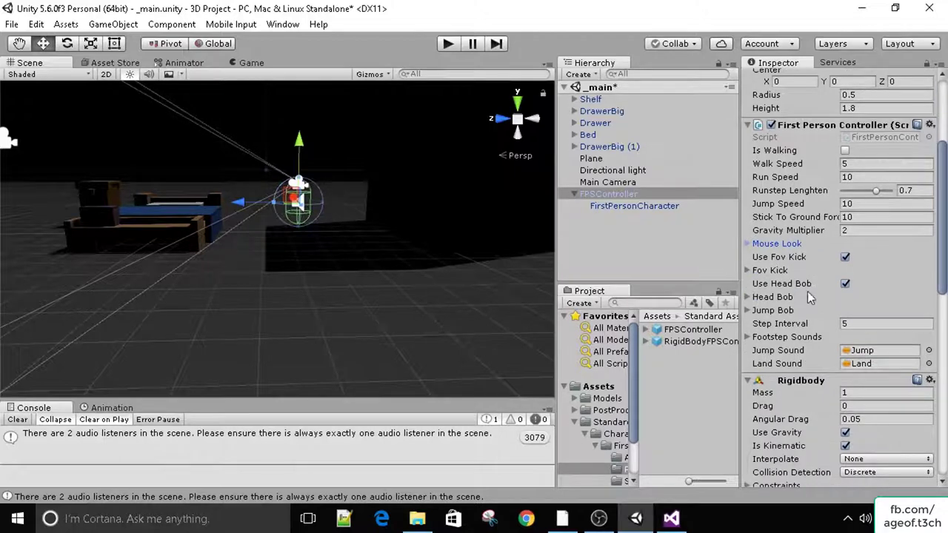
{"action": "left_click", "coordinate": [748, 297]}
{"action": "left_click", "coordinate": [747, 297]}
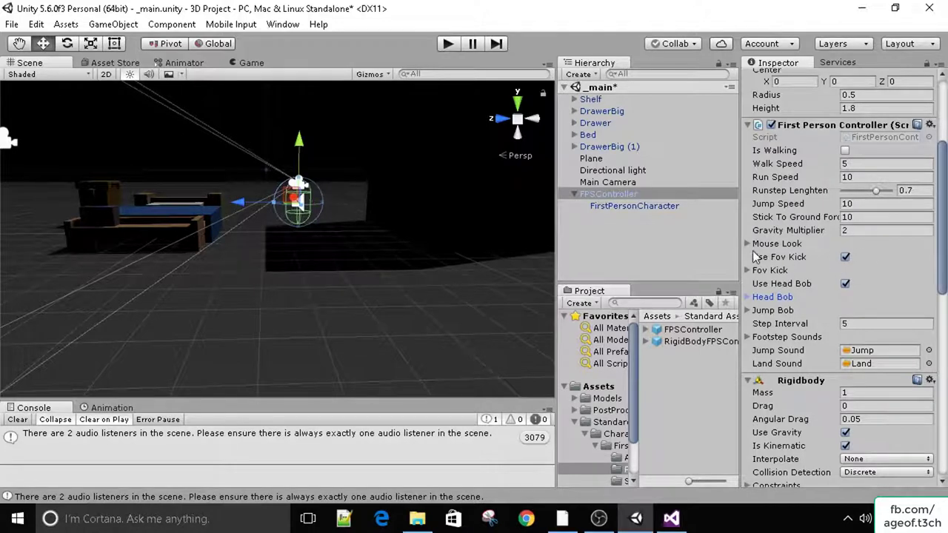
{"action": "scroll", "coordinate": [784, 176], "scroll_direction": "down", "scroll_amount": 2}
{"action": "scroll", "coordinate": [814, 191], "scroll_direction": "up", "scroll_amount": 2}
Review the remaining components, then select FirstPersonCharacter to view its camera settings
{"action": "scroll", "coordinate": [822, 237], "scroll_direction": "down", "scroll_amount": 5}
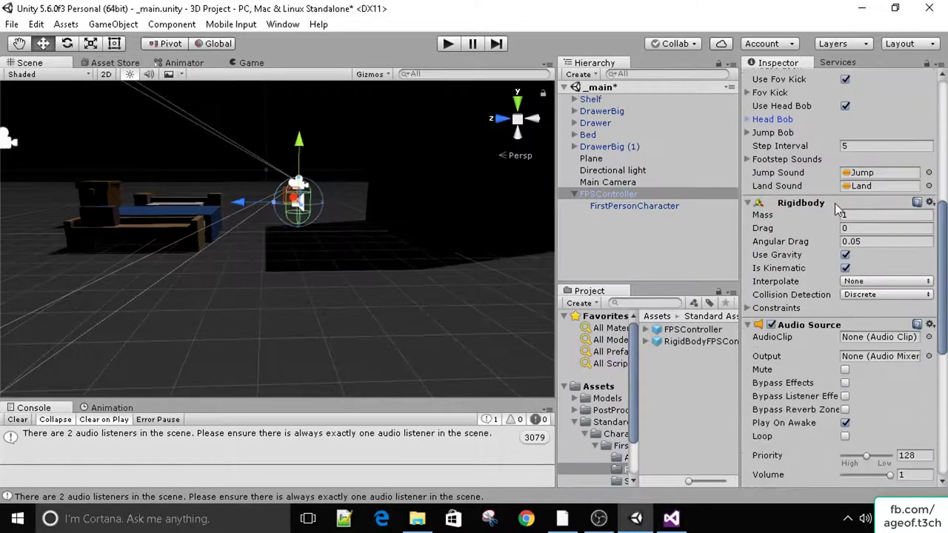
{"action": "scroll", "coordinate": [851, 233], "scroll_direction": "down", "scroll_amount": 3}
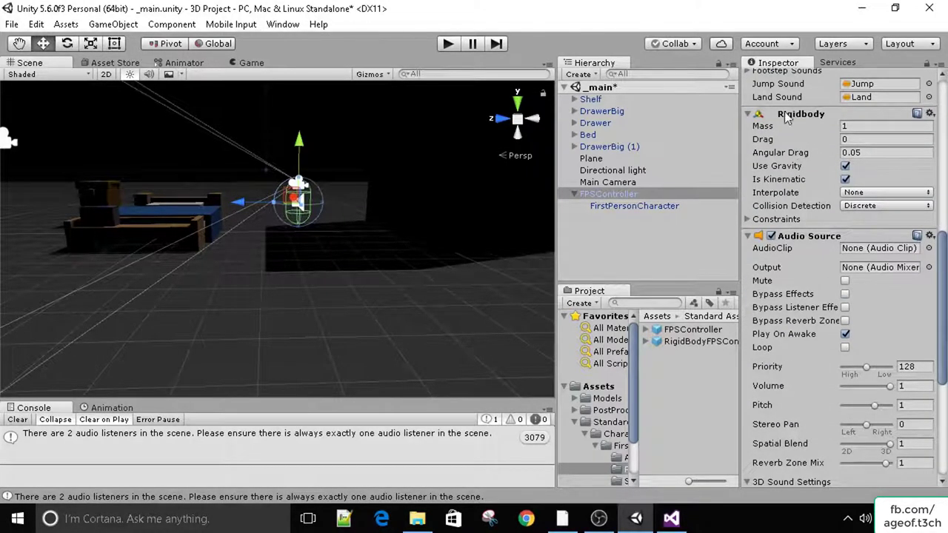
{"action": "scroll", "coordinate": [782, 273], "scroll_direction": "down", "scroll_amount": 2}
{"action": "scroll", "coordinate": [781, 269], "scroll_direction": "down", "scroll_amount": 6}
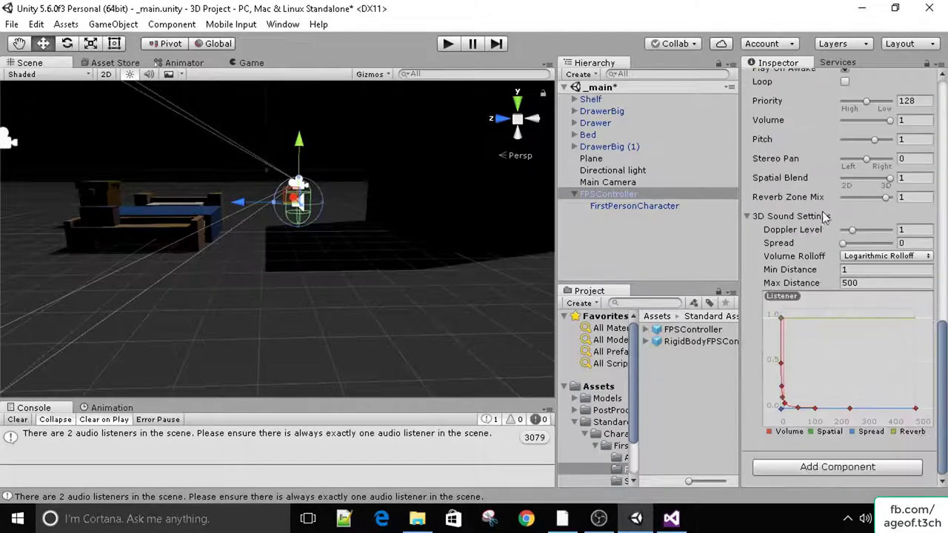
{"action": "scroll", "coordinate": [778, 252], "scroll_direction": "up", "scroll_amount": 6}
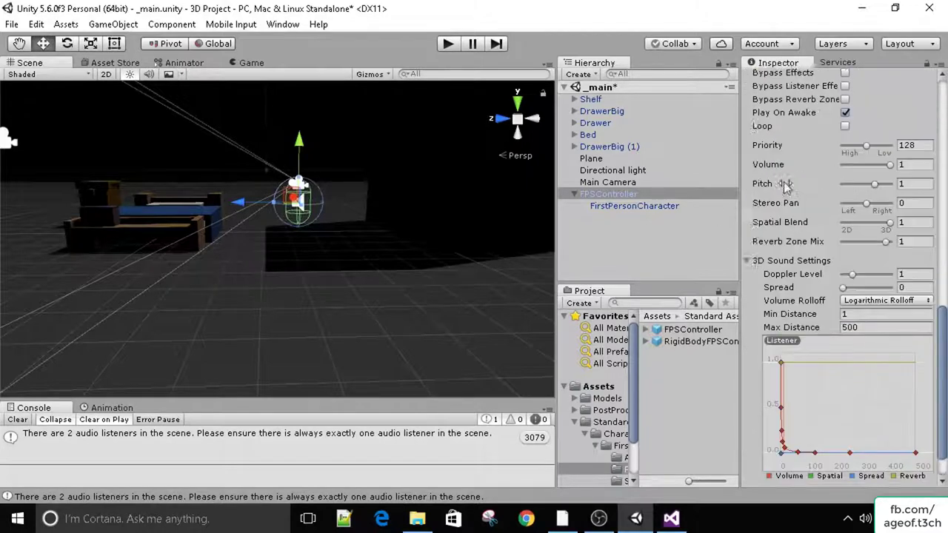
{"action": "left_click", "coordinate": [654, 207]}
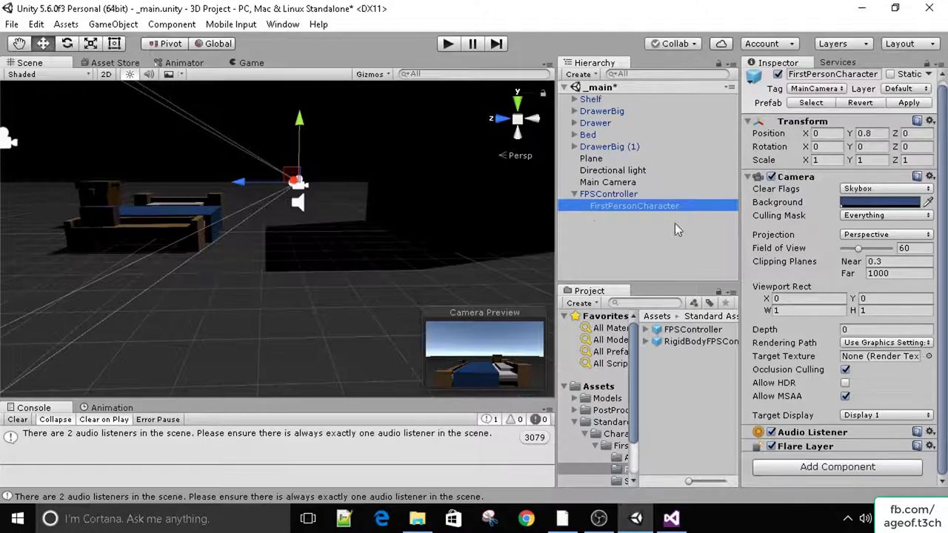
Frame and look around the FPSController, then delete it together with its child
{"action": "left_click", "coordinate": [608, 194]}
{"action": "key", "text": "f"}
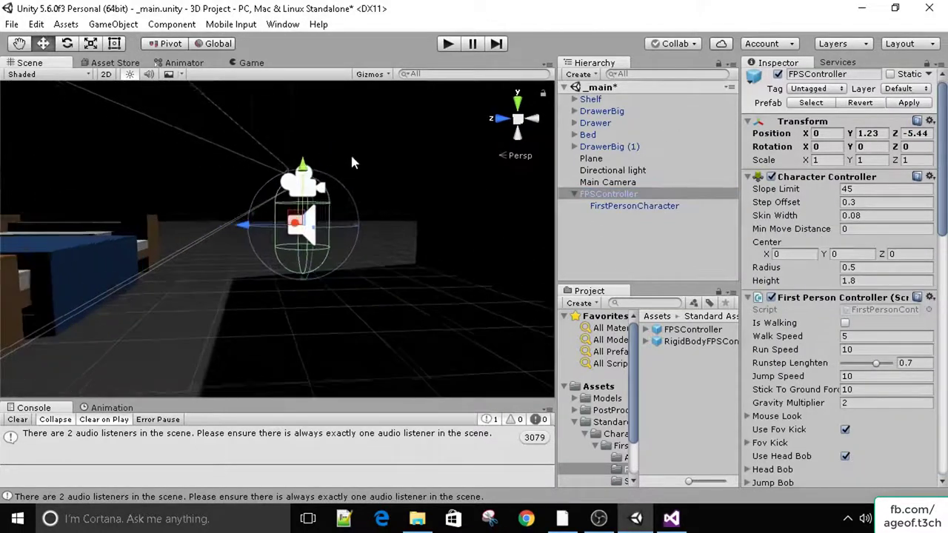
{"action": "left_click_drag", "start_coordinate": [350, 153], "coordinate": [311, 245], "text": "alt"}
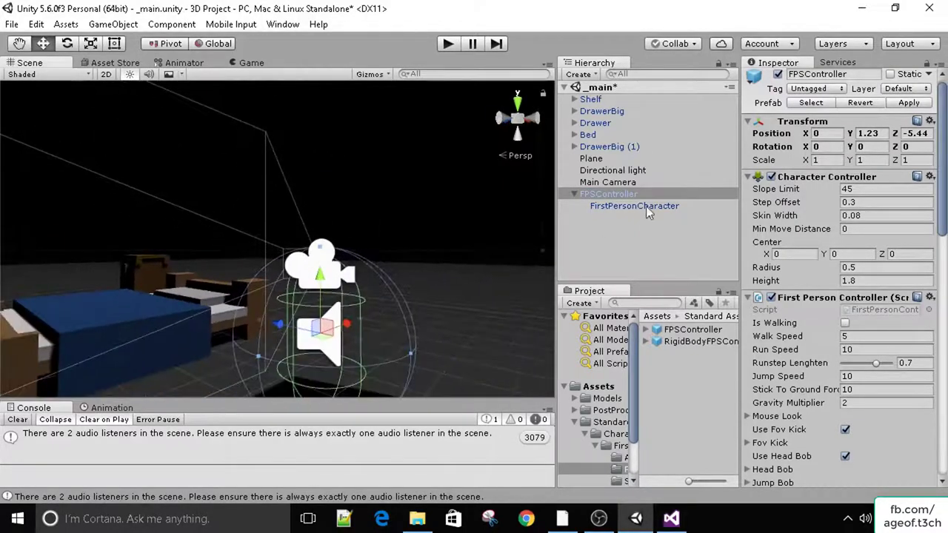
{"action": "left_click_drag", "start_coordinate": [496, 217], "coordinate": [435, 304], "text": "alt"}
{"action": "left_click_drag", "start_coordinate": [333, 245], "coordinate": [259, 234]}
{"action": "left_click", "coordinate": [607, 194]}
{"action": "left_click_drag", "start_coordinate": [354, 272], "coordinate": [574, 219], "text": "alt"}
{"action": "left_click", "coordinate": [589, 194]}
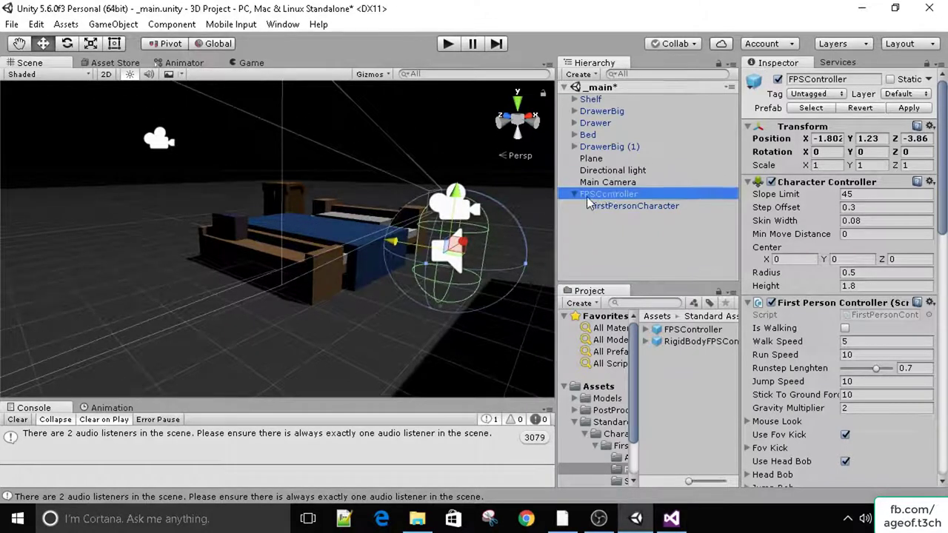
{"action": "key", "text": "Delete"}
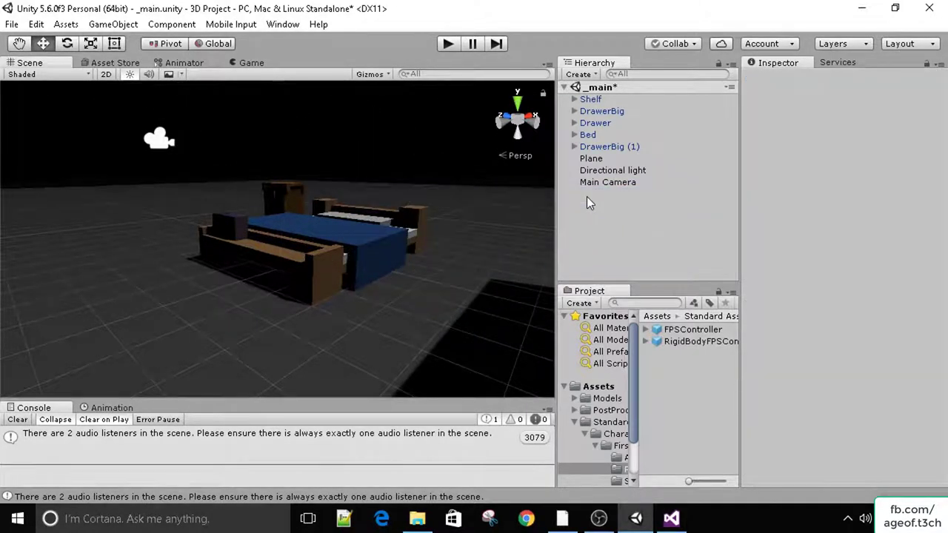
Delete the Standard Assets folder from Assets, confirming the deletion
{"action": "left_click", "coordinate": [598, 387]}
{"action": "left_click", "coordinate": [699, 355]}
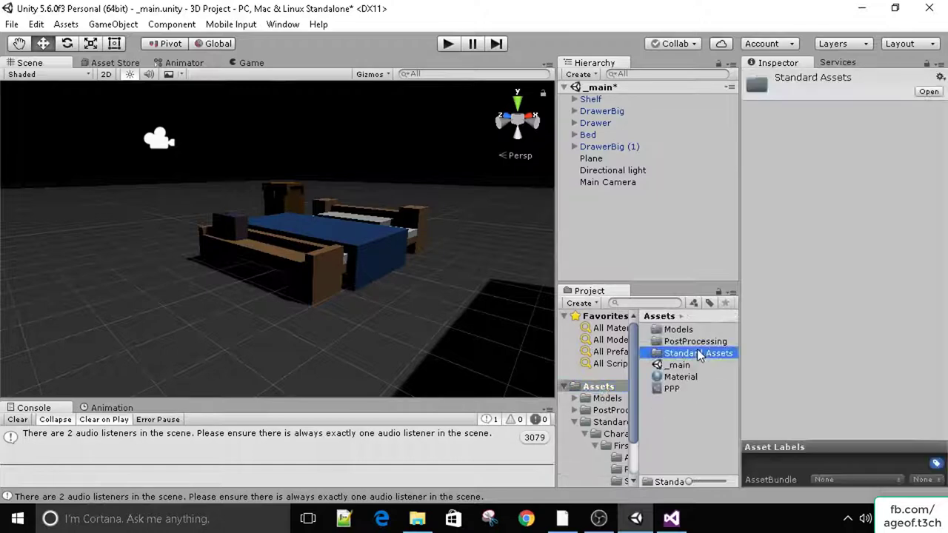
{"action": "key", "text": "Delete"}
{"action": "key", "text": "Return"}
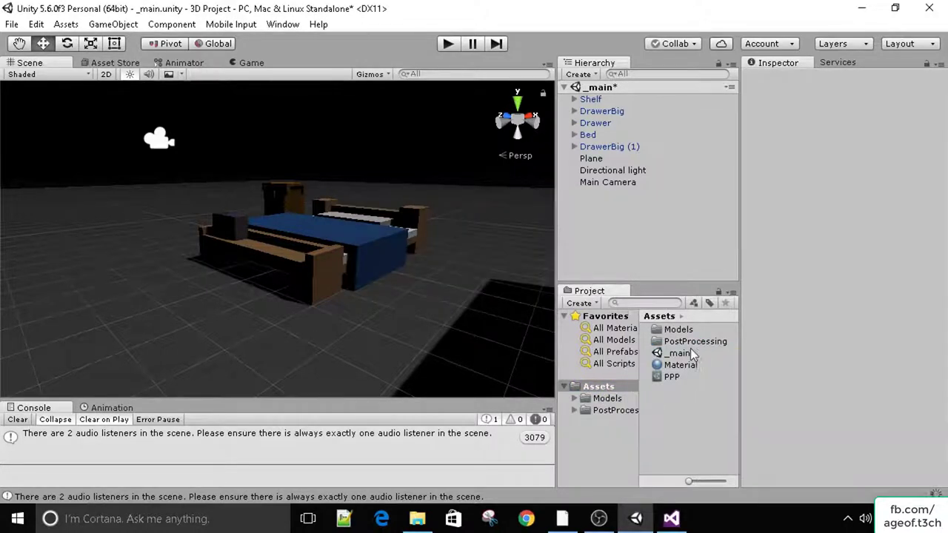
Create a C# script named FPSChar, open it in Visual Studio, and return to Unity
{"action": "right_click", "coordinate": [677, 427]}
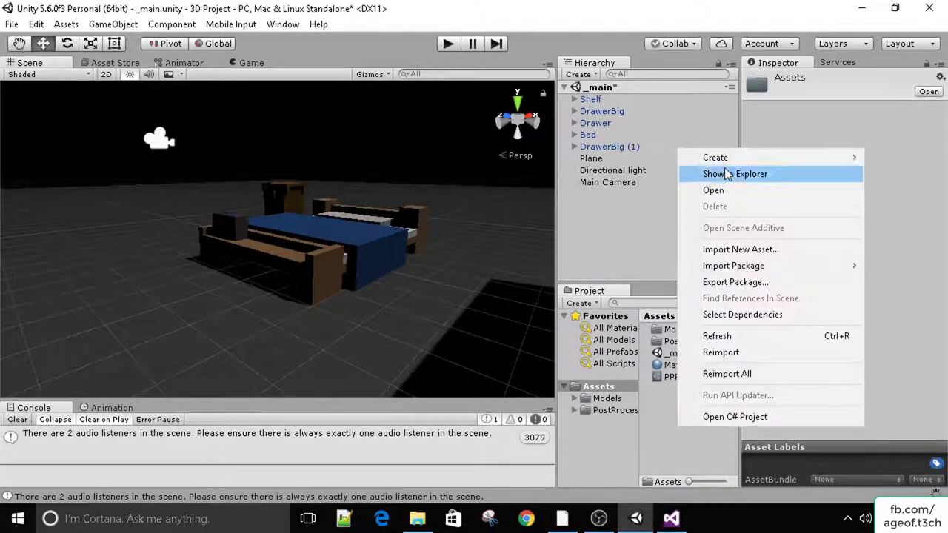
{"action": "mouse_move", "coordinate": [730, 157]}
{"action": "key", "text": "Escape"}
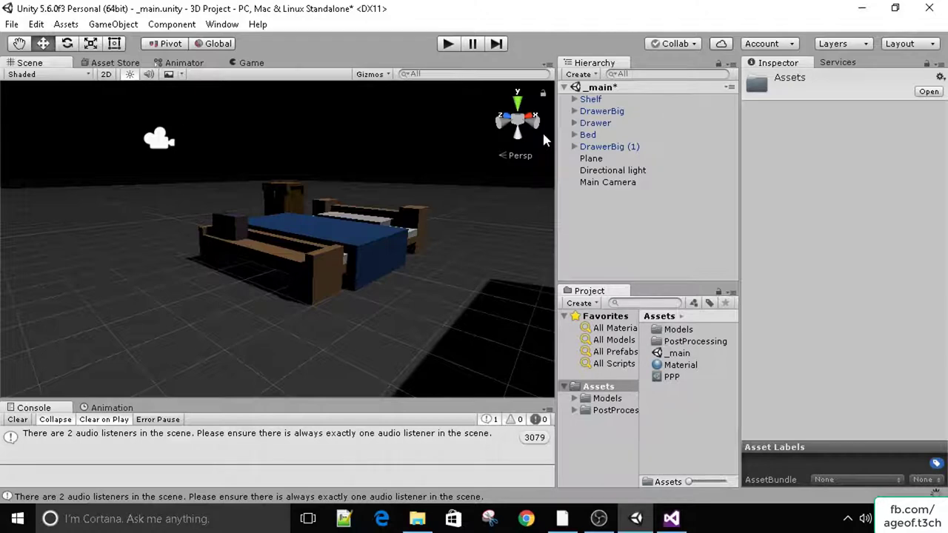
{"action": "type", "text": "FPSCha"}
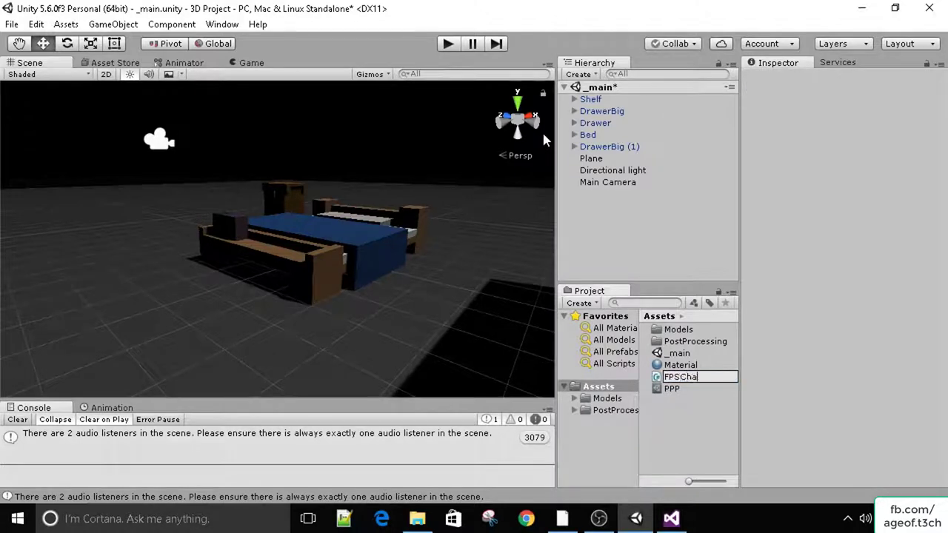
{"action": "type", "text": "r"}
{"action": "key", "text": "Return"}
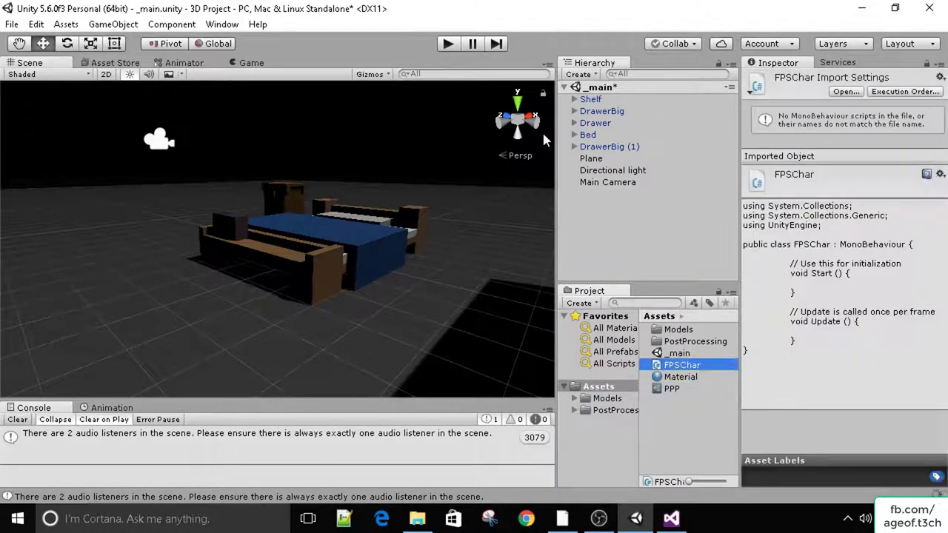
{"action": "double_click", "coordinate": [703, 362]}
{"action": "left_click", "coordinate": [453, 297]}
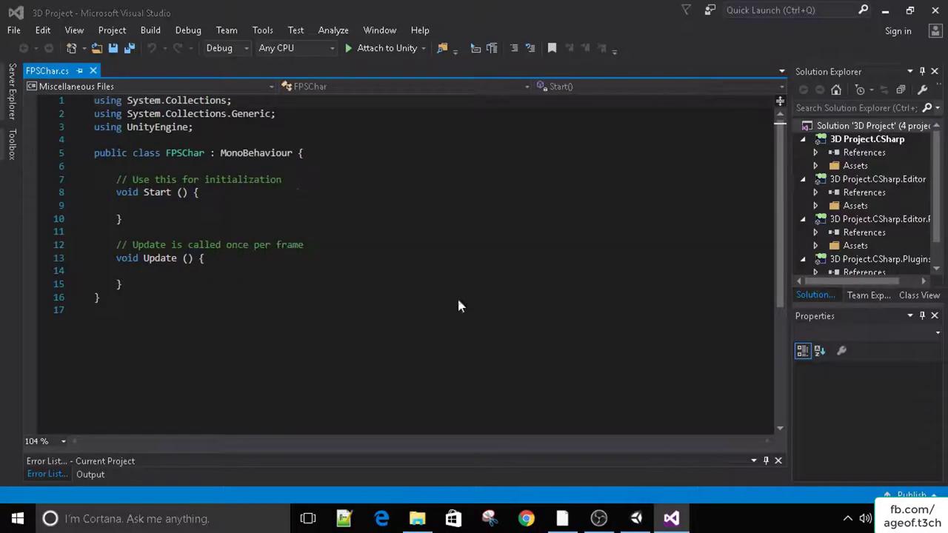
{"action": "left_click", "coordinate": [636, 518]}
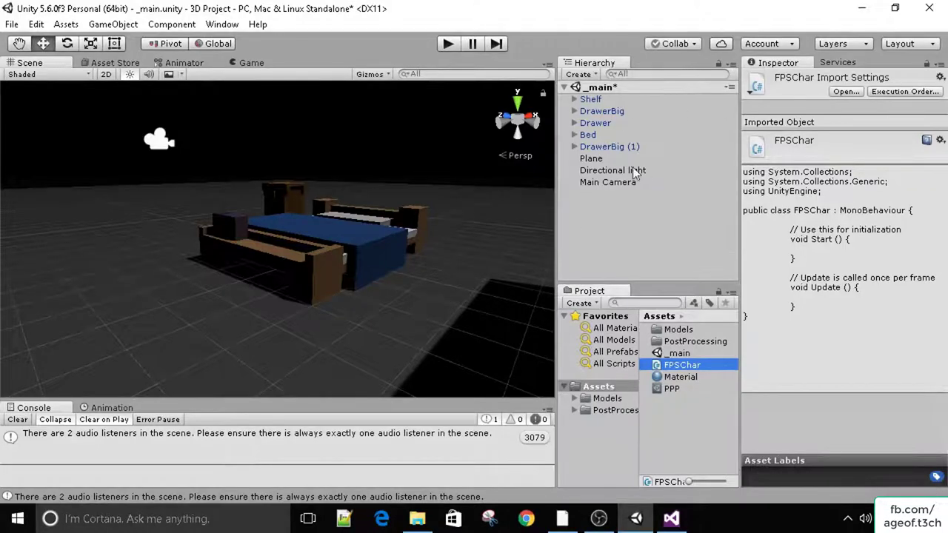
Add a Sphere from the Create menu, then delete it
{"action": "scroll", "coordinate": [296, 237], "scroll_direction": "down", "scroll_amount": 5}
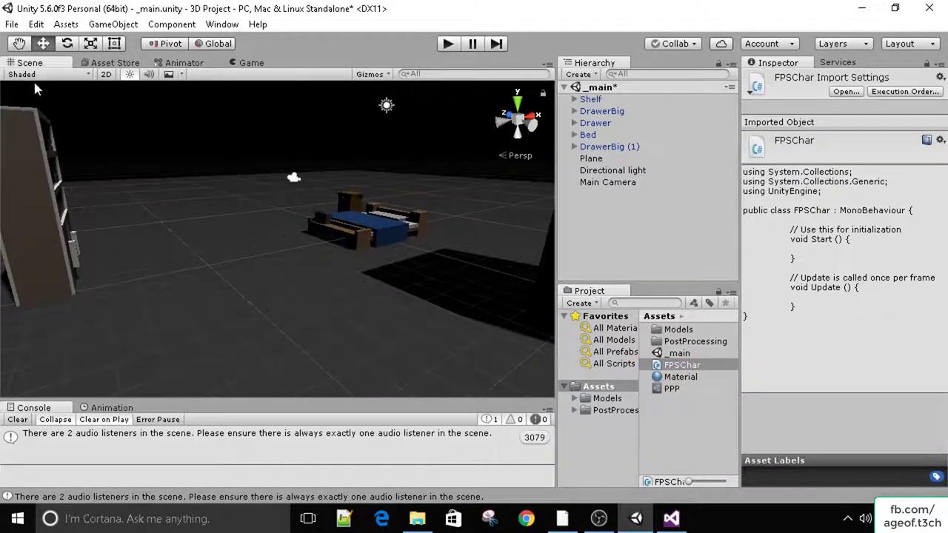
{"action": "left_click_drag", "start_coordinate": [318, 194], "coordinate": [357, 201], "text": "alt"}
{"action": "scroll", "coordinate": [356, 200], "scroll_direction": "up", "scroll_amount": 4}
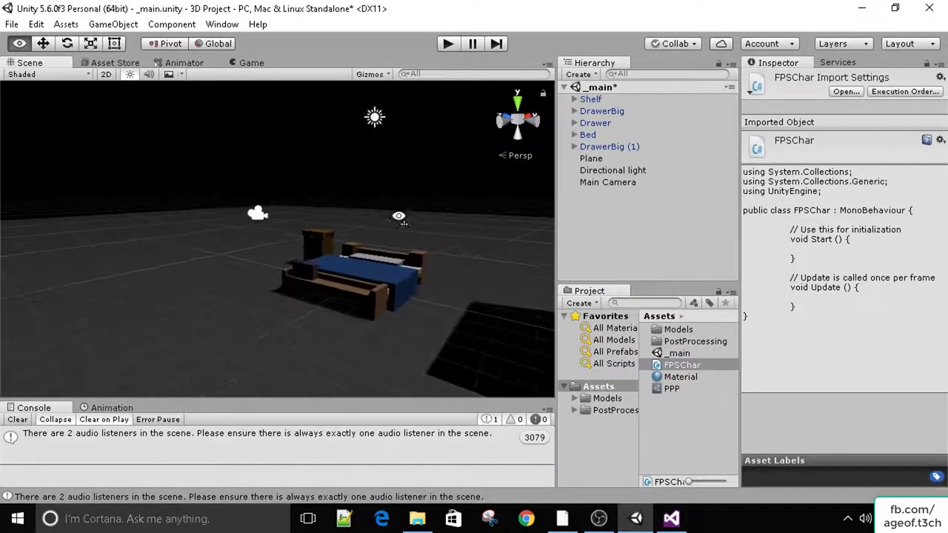
{"action": "left_click", "coordinate": [592, 77]}
{"action": "mouse_move", "coordinate": [645, 123]}
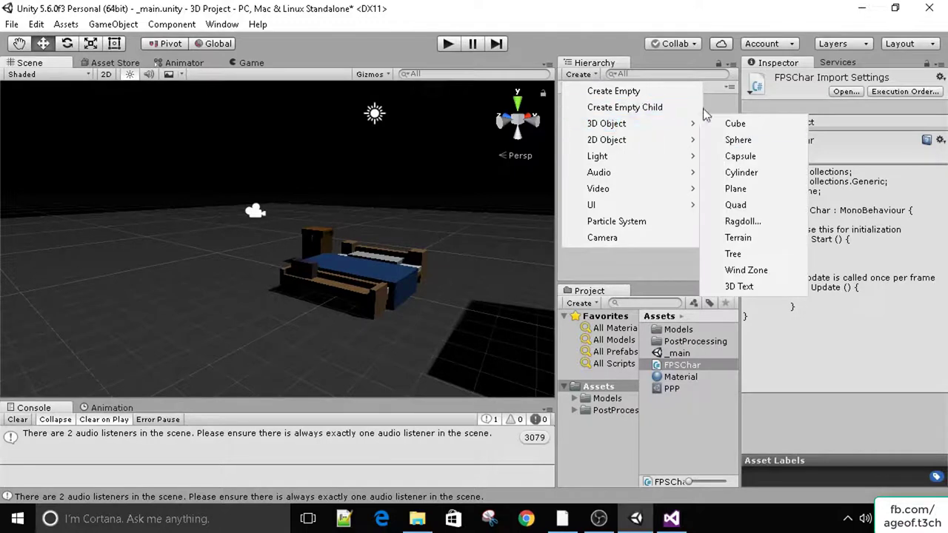
{"action": "left_click", "coordinate": [741, 140]}
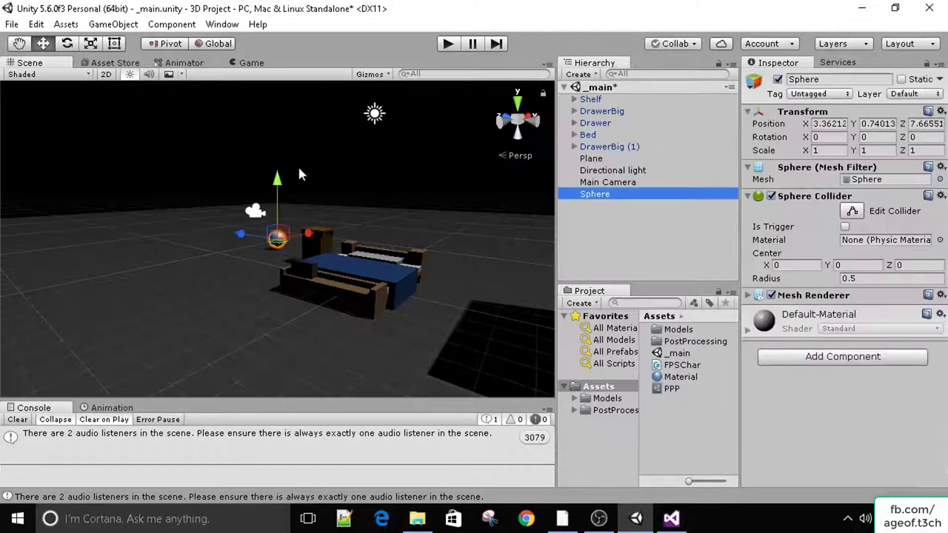
{"action": "left_click", "coordinate": [648, 195]}
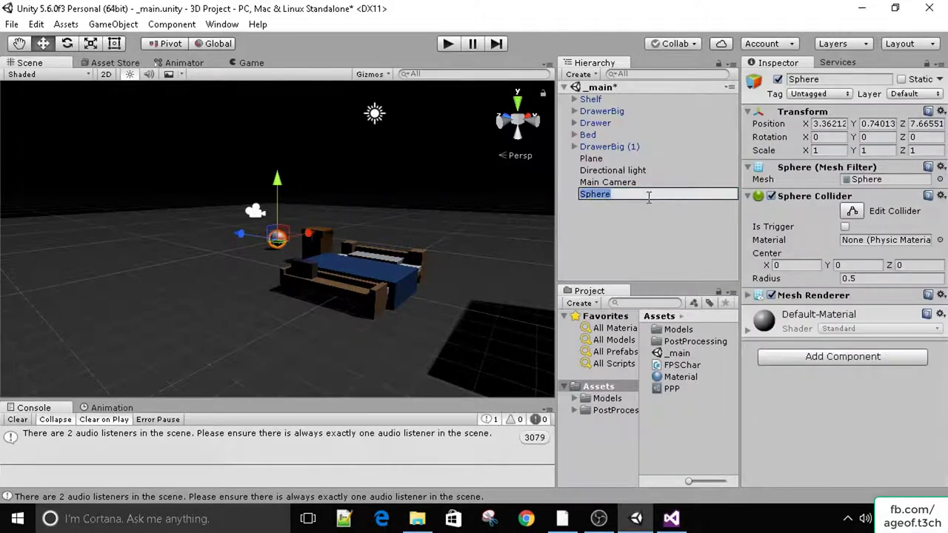
{"action": "key", "text": "Delete"}
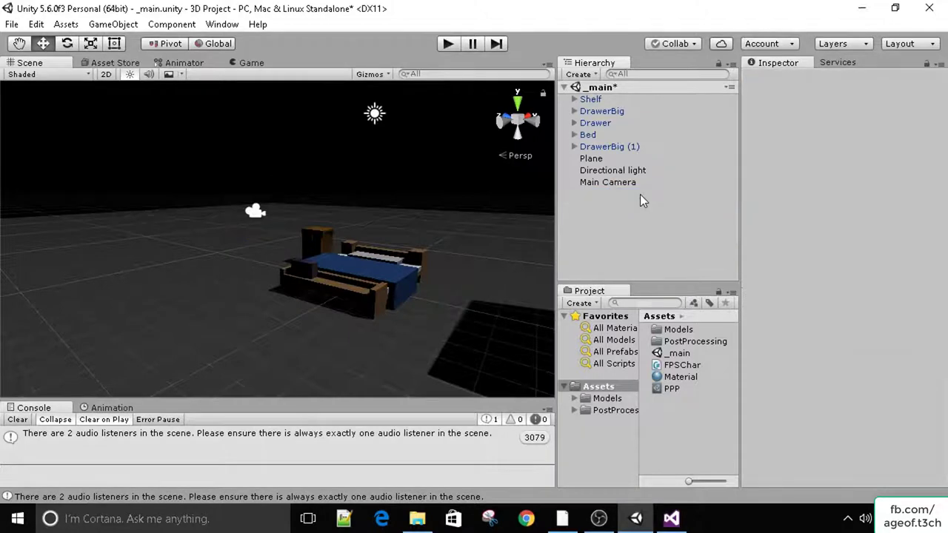
Create a 3D Capsule and move it along X, Z and Y into the room
{"action": "left_click", "coordinate": [578, 74]}
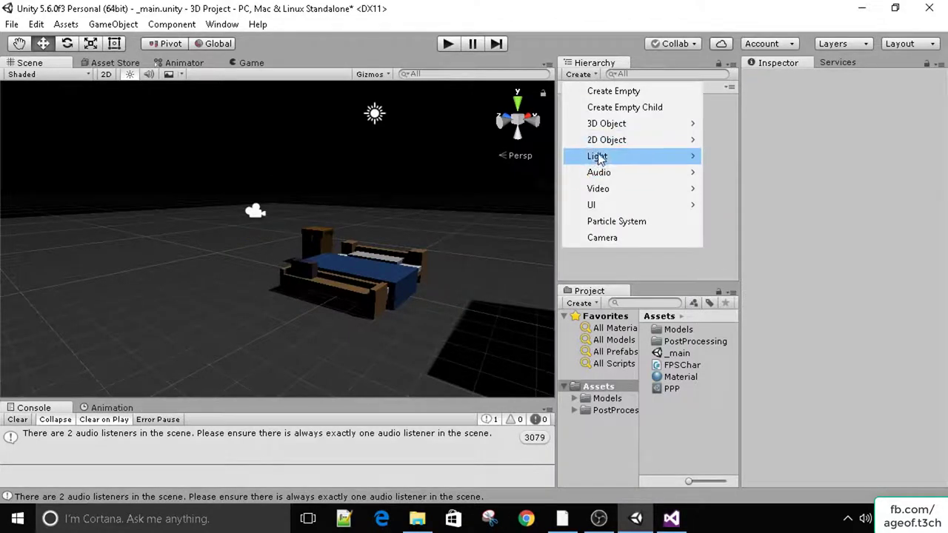
{"action": "mouse_move", "coordinate": [608, 127]}
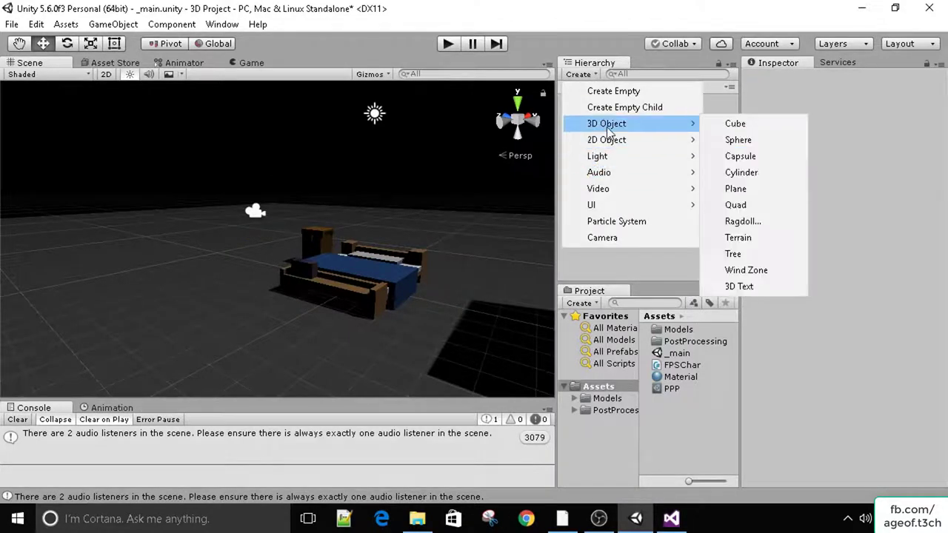
{"action": "left_click", "coordinate": [762, 157]}
{"action": "key", "text": "f"}
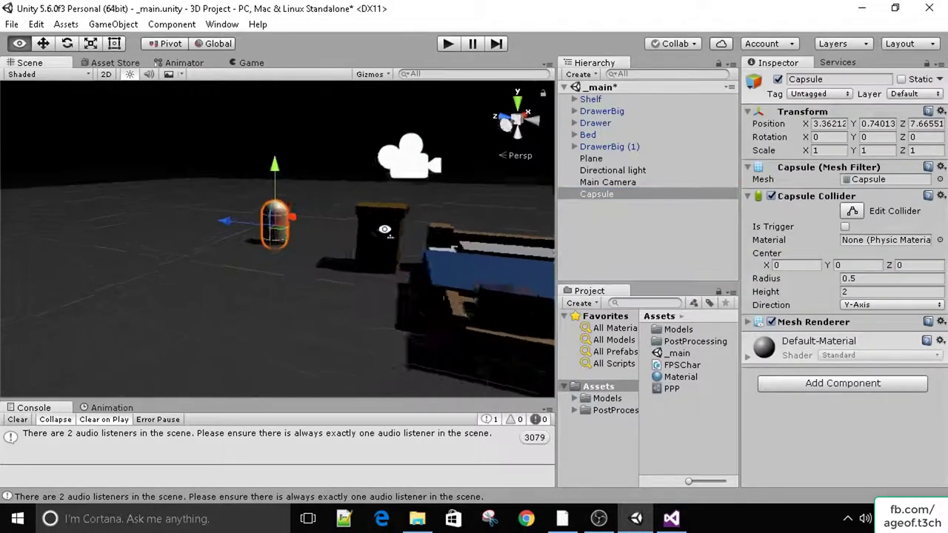
{"action": "left_click_drag", "start_coordinate": [274, 198], "coordinate": [311, 236], "text": "alt"}
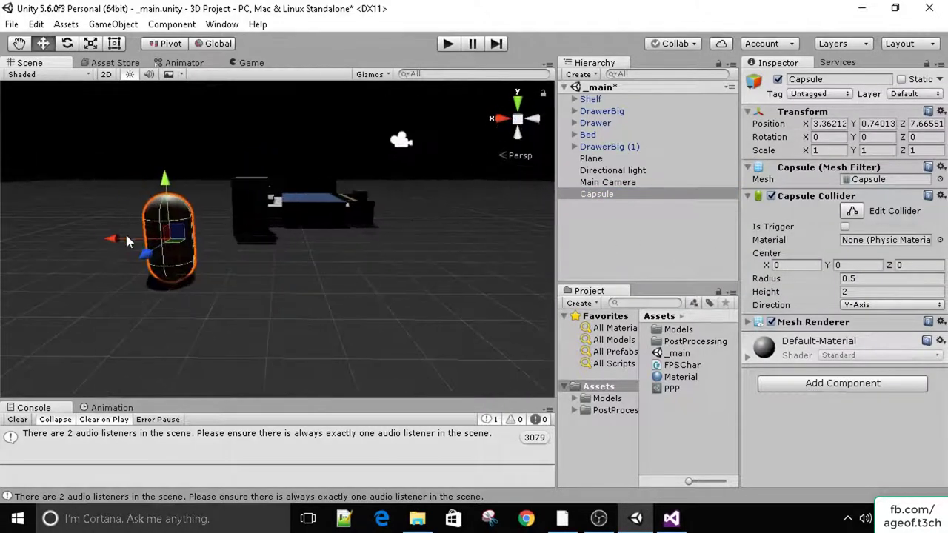
{"action": "left_click_drag", "start_coordinate": [119, 239], "coordinate": [406, 289]}
{"action": "left_click_drag", "start_coordinate": [516, 261], "coordinate": [472, 231]}
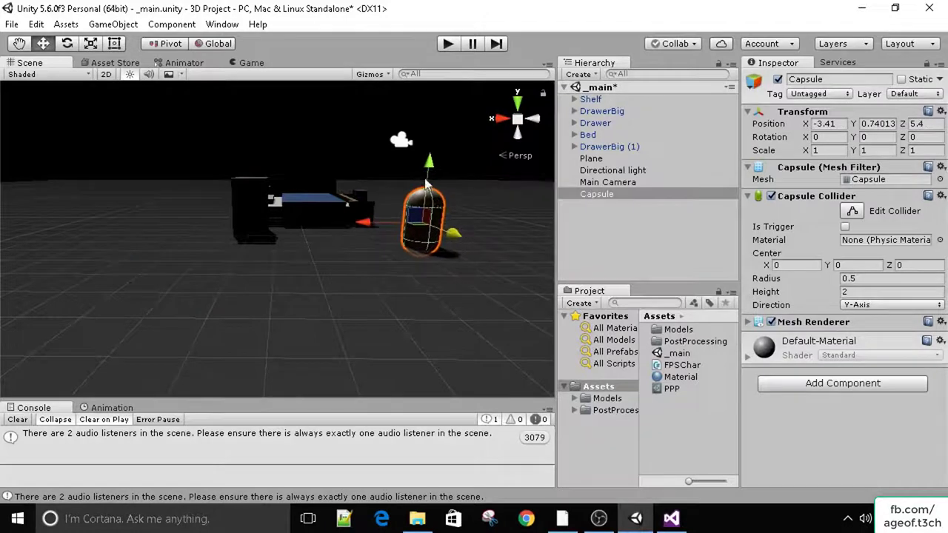
{"action": "left_click_drag", "start_coordinate": [431, 179], "coordinate": [427, 240]}
{"action": "scroll", "coordinate": [415, 247], "scroll_direction": "down", "scroll_amount": 3}
Stretch the capsule to Y scale 1.80715 and place it beside the bed at -4.84, 1.8, 2.49
{"action": "key", "text": "r"}
{"action": "left_click_drag", "start_coordinate": [324, 171], "coordinate": [368, 212]}
{"action": "key", "text": "w"}
{"action": "scroll", "coordinate": [340, 240], "scroll_direction": "up", "scroll_amount": 3}
{"action": "key", "text": "r"}
{"action": "key", "text": "w"}
{"action": "left_click_drag", "start_coordinate": [352, 257], "coordinate": [393, 252]}
{"action": "left_click", "coordinate": [600, 195]}
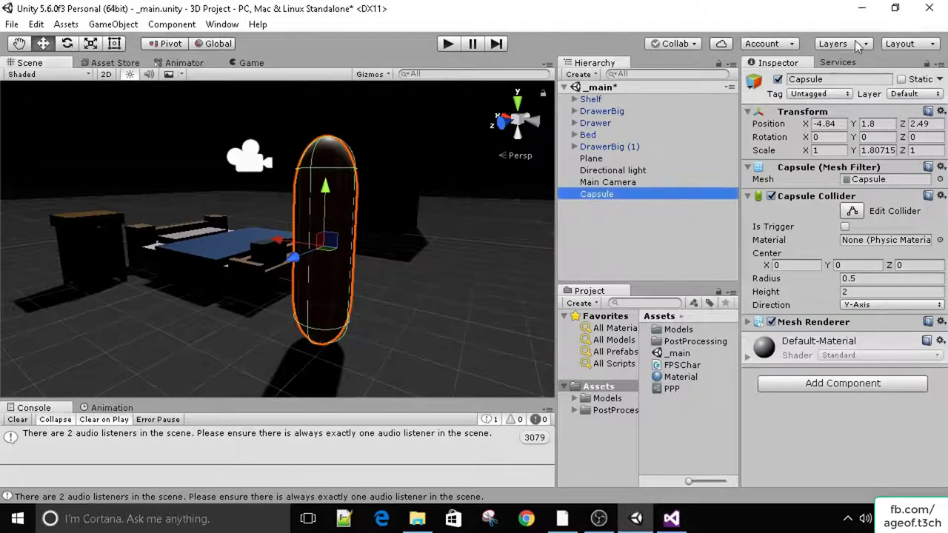
Rename the Capsule to 'Player' and add a Rigidbody with Mass 1 and gravity on
{"action": "left_click", "coordinate": [849, 77]}
{"action": "type", "text": "Player"}
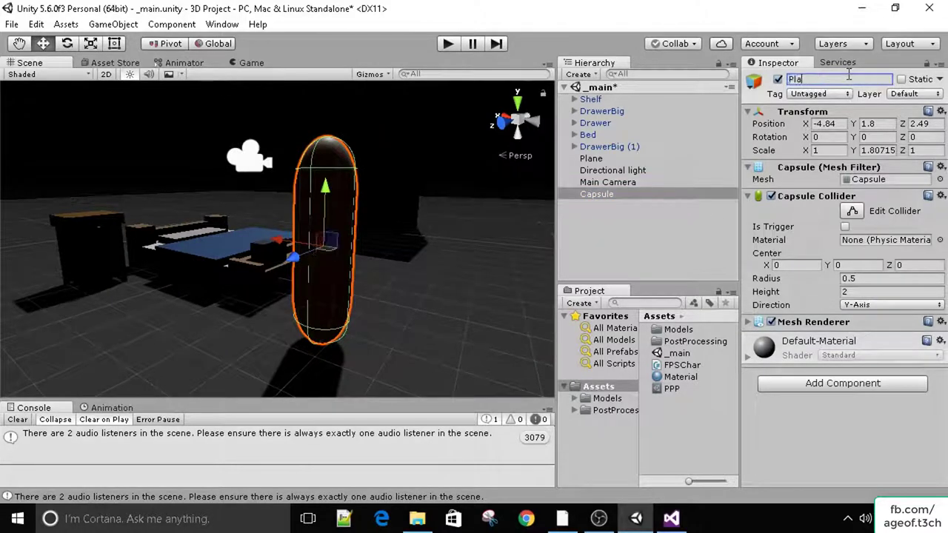
{"action": "key", "text": "Return"}
{"action": "left_click", "coordinate": [821, 390]}
{"action": "key", "text": "Return"}
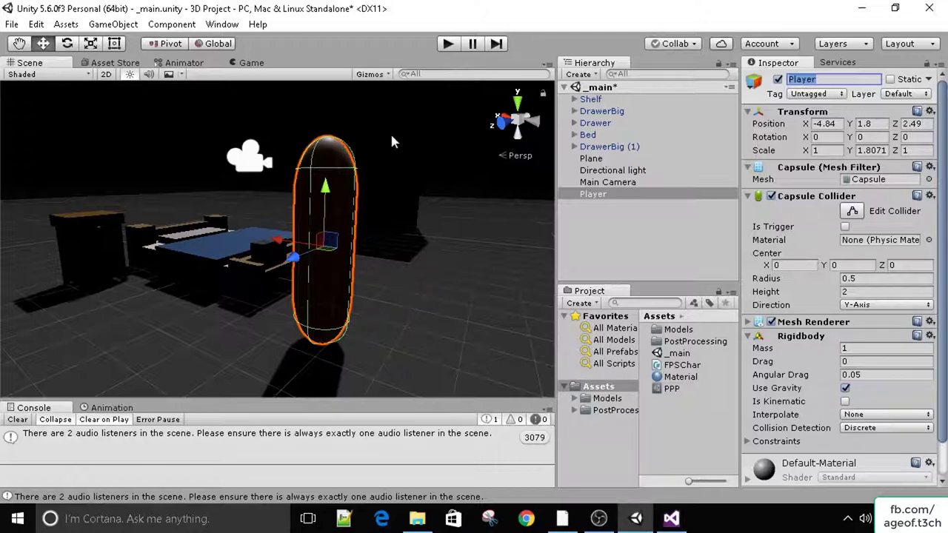
Make the Main Camera a child of Player in the Hierarchy
{"action": "left_click", "coordinate": [604, 182]}
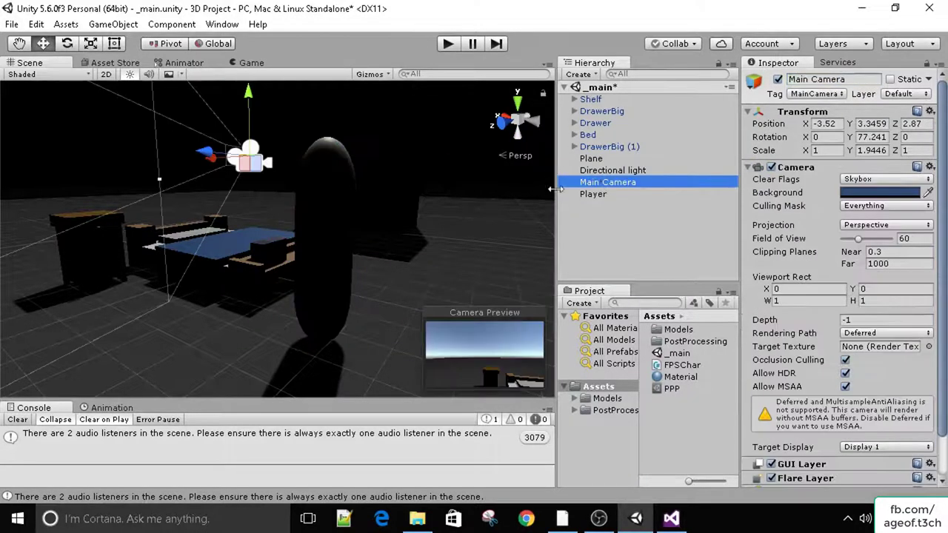
{"action": "right_click_drag", "start_coordinate": [260, 152], "coordinate": [229, 203], "text": "alt"}
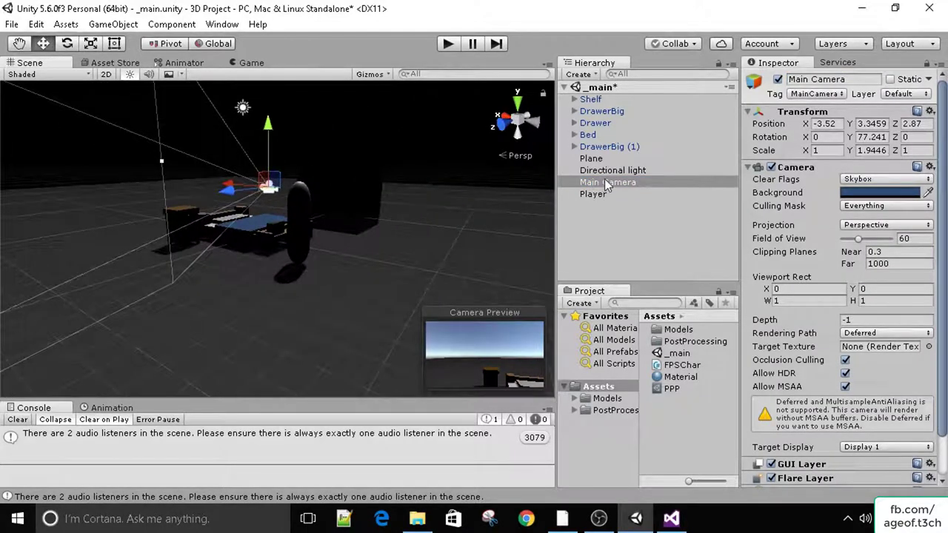
{"action": "mouse_move", "coordinate": [592, 182]}
{"action": "left_mouse_down"}
{"action": "mouse_move", "coordinate": [622, 195]}
{"action": "mouse_move", "coordinate": [603, 200]}
{"action": "mouse_move", "coordinate": [606, 186]}
{"action": "left_mouse_up"}
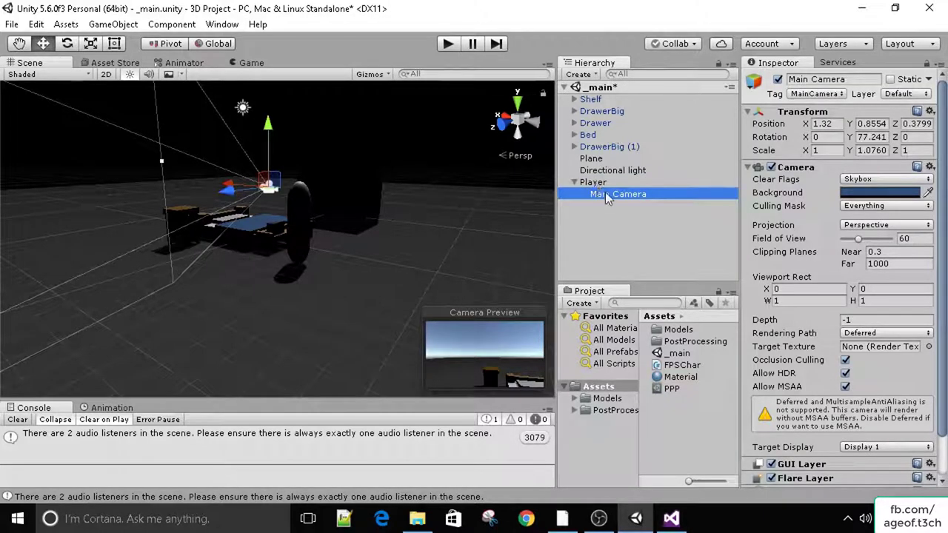
{"action": "left_click", "coordinate": [609, 196]}
{"action": "left_click", "coordinate": [601, 209]}
{"action": "left_click", "coordinate": [606, 193]}
Reset the Main Camera's transform and raise it to local Y 0.756 inside the capsule
{"action": "right_click", "coordinate": [778, 118]}
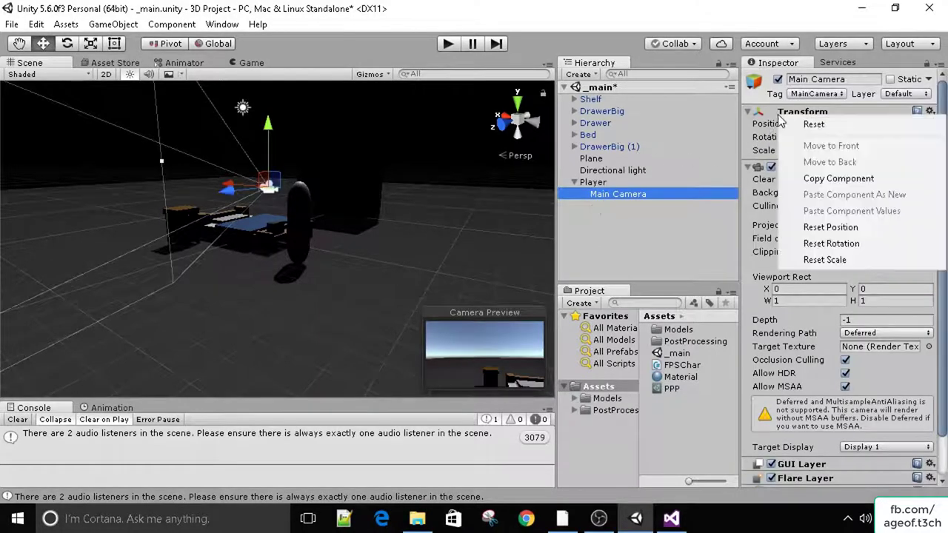
{"action": "left_click", "coordinate": [813, 125]}
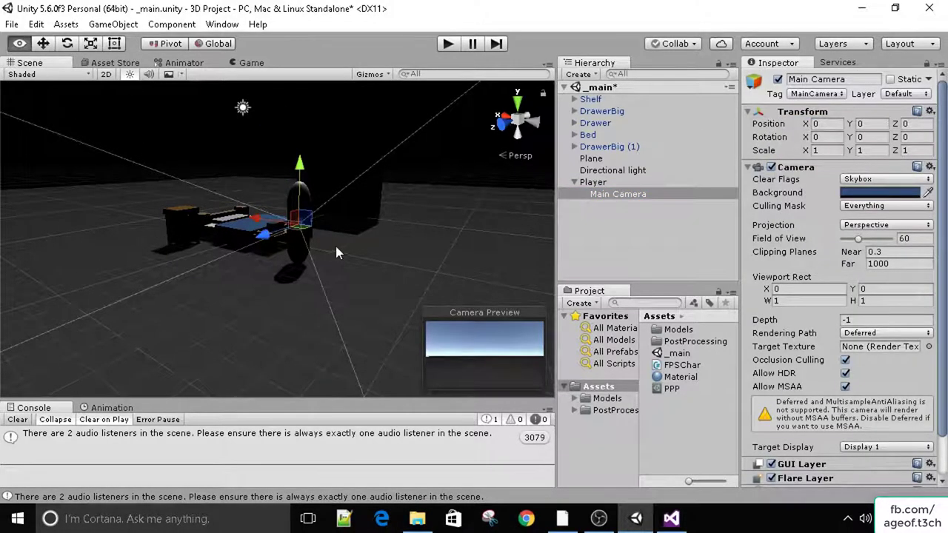
{"action": "right_click_drag", "start_coordinate": [336, 250], "coordinate": [266, 164]}
{"action": "left_click_drag", "start_coordinate": [252, 164], "coordinate": [260, 72]}
{"action": "left_click_drag", "start_coordinate": [290, 146], "coordinate": [300, 195], "text": "alt"}
Rotate the Player to Y 94.33 around its vertical axis
{"action": "left_click", "coordinate": [296, 311]}
{"action": "key", "text": "e"}
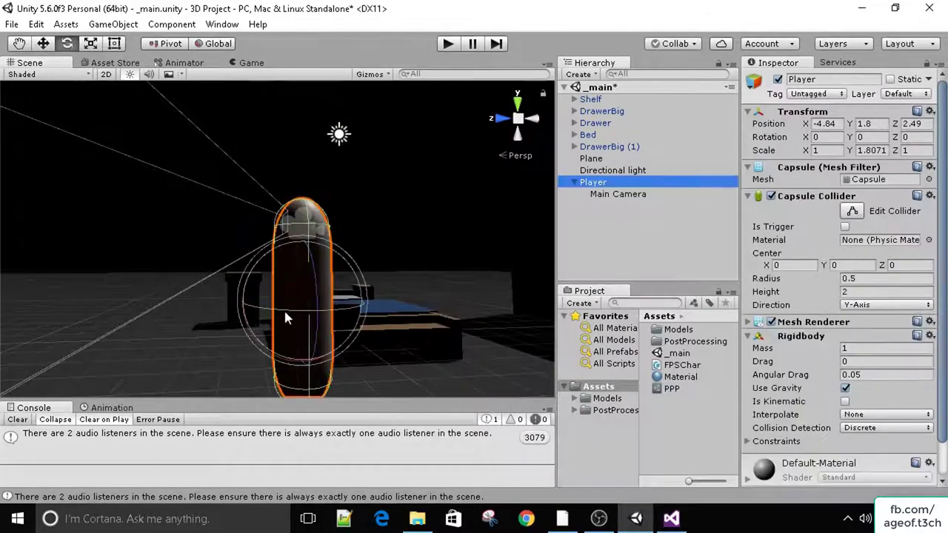
{"action": "left_click_drag", "start_coordinate": [303, 314], "coordinate": [203, 302]}
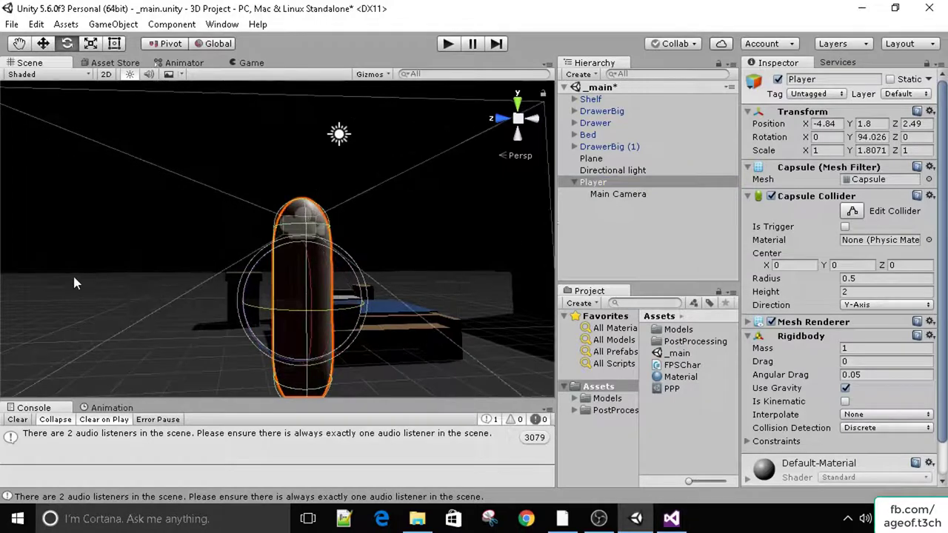
{"action": "left_click", "coordinate": [606, 194]}
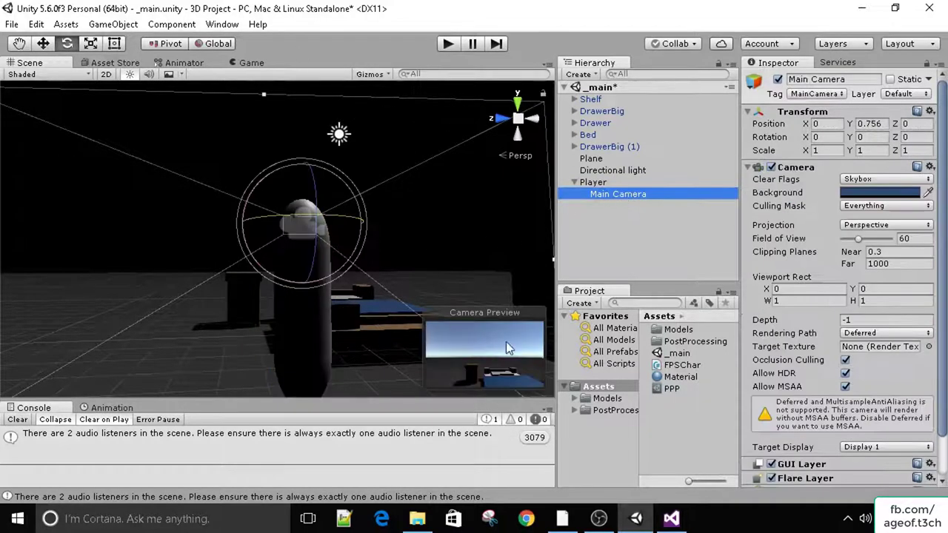
{"action": "left_click_drag", "start_coordinate": [363, 317], "coordinate": [527, 257], "text": "alt"}
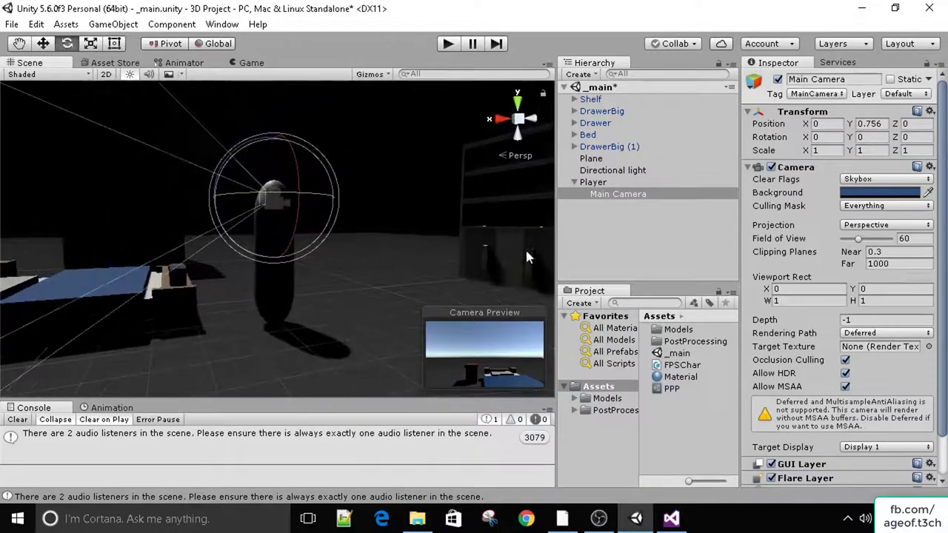
{"action": "left_click", "coordinate": [591, 185]}
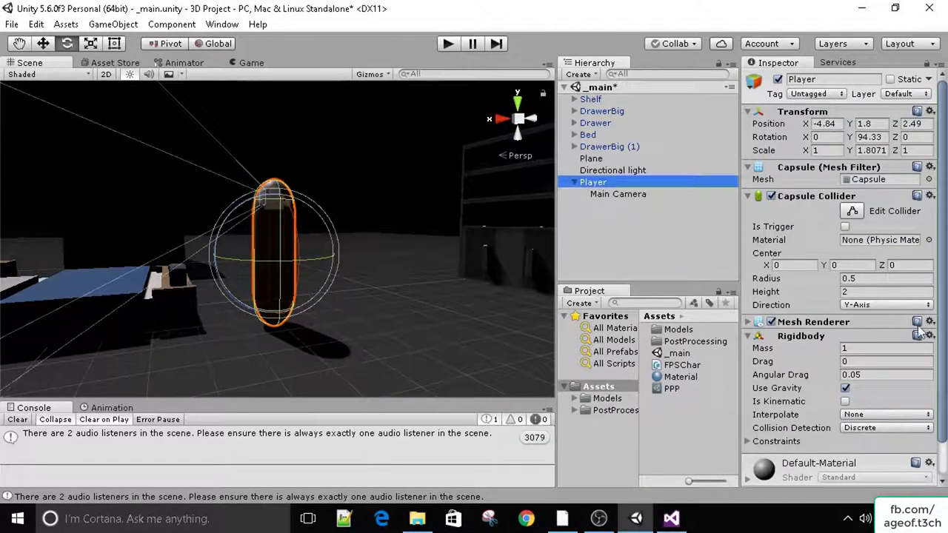
Disable the capsule's Mesh Renderer so Player's mesh is hidden
{"action": "left_click", "coordinate": [772, 321]}
{"action": "left_click_drag", "start_coordinate": [206, 211], "coordinate": [329, 227], "text": "alt"}
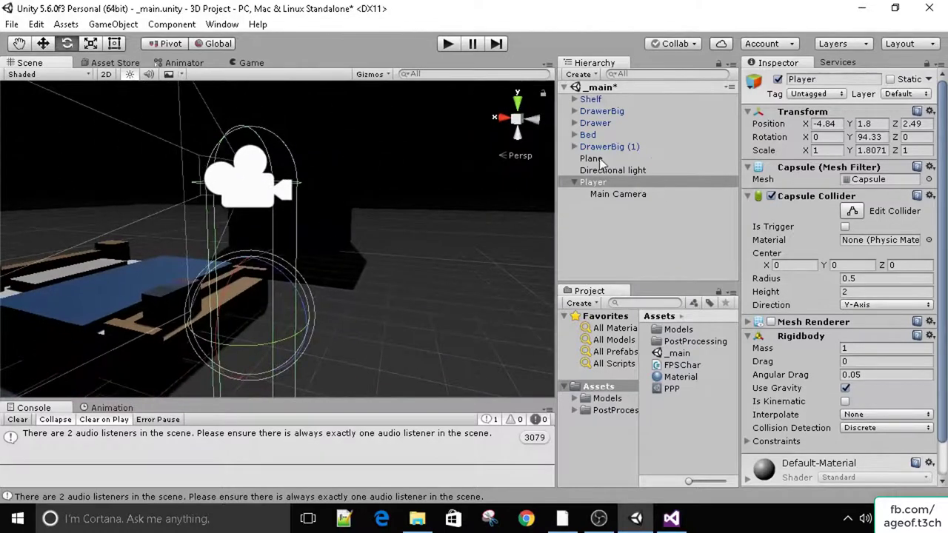
{"action": "left_click", "coordinate": [624, 171]}
{"action": "left_click", "coordinate": [607, 182]}
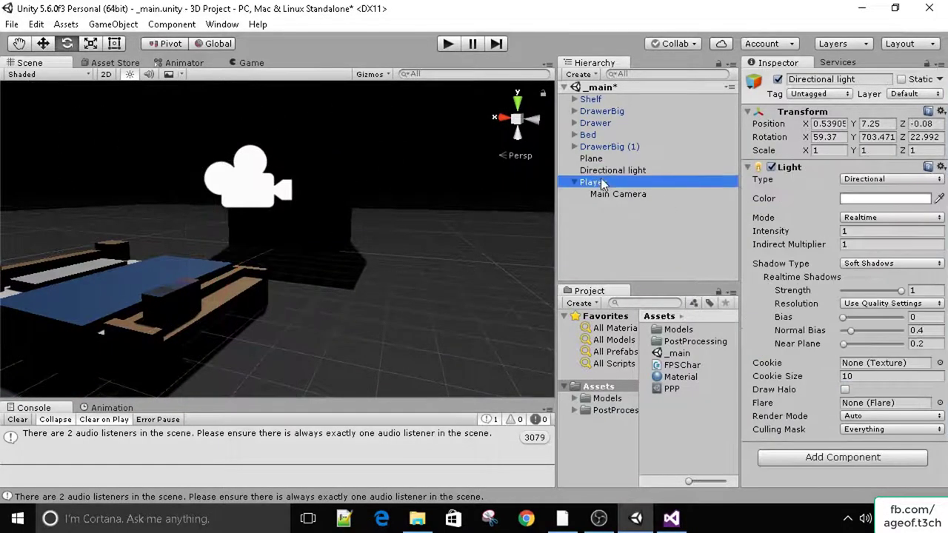
Attach the FPSChar script to Player and open it in Visual Studio
{"action": "scroll", "coordinate": [831, 261], "scroll_direction": "down", "scroll_amount": 2}
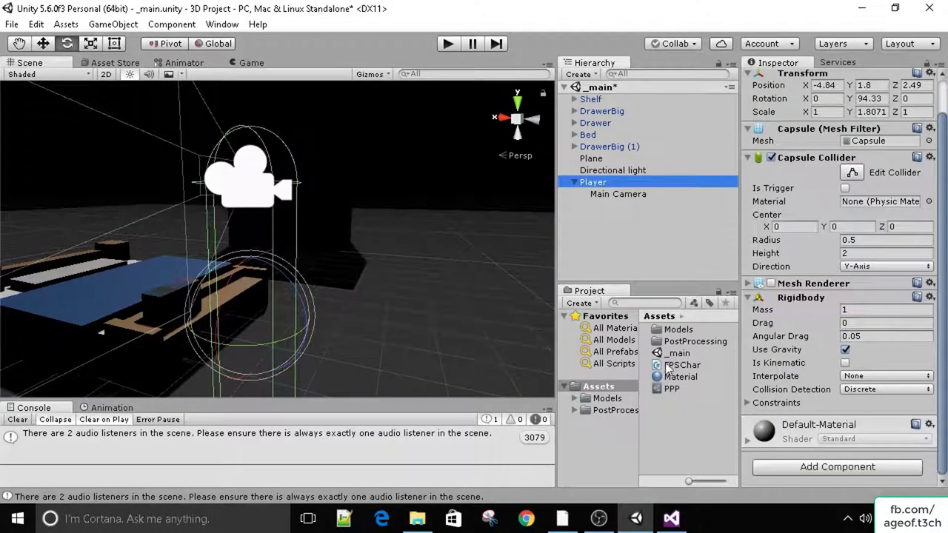
{"action": "left_click", "coordinate": [748, 299]}
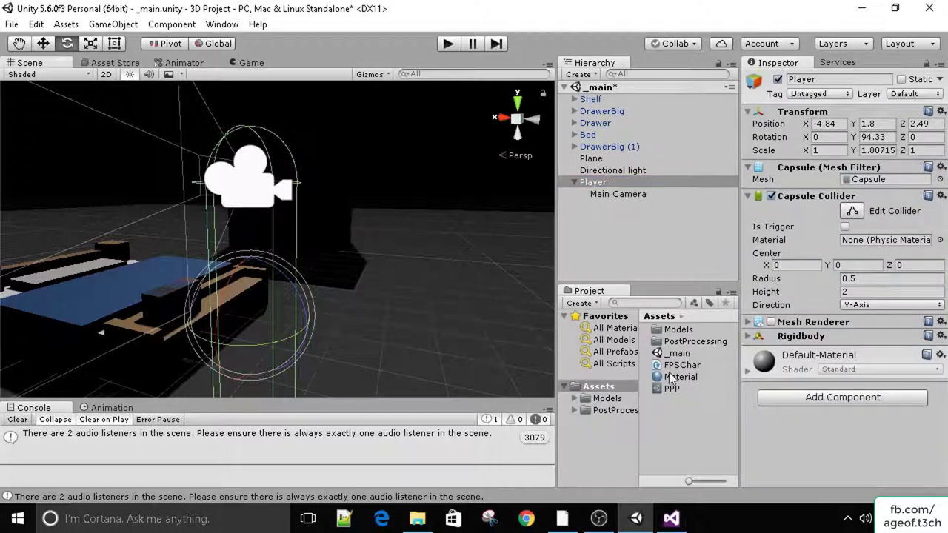
{"action": "left_click_drag", "start_coordinate": [676, 366], "coordinate": [855, 447]}
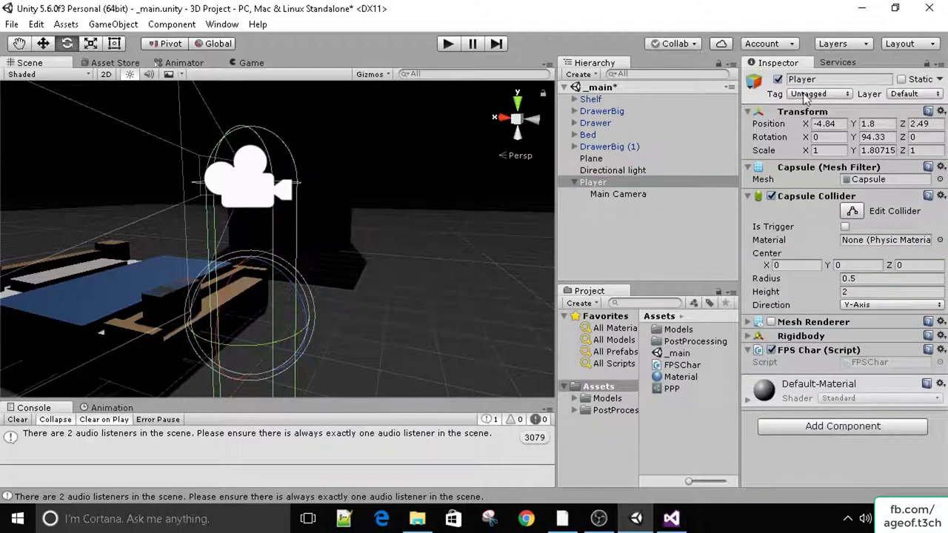
{"action": "double_click", "coordinate": [852, 362]}
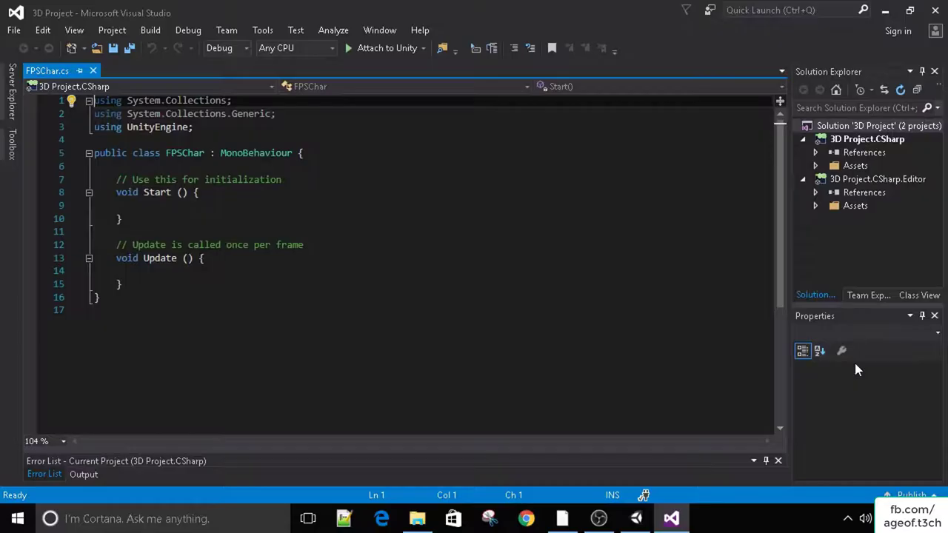
Declare 'public float speed;' in the FPSChar class, save, and go back to Unity
{"action": "left_click", "coordinate": [155, 169]}
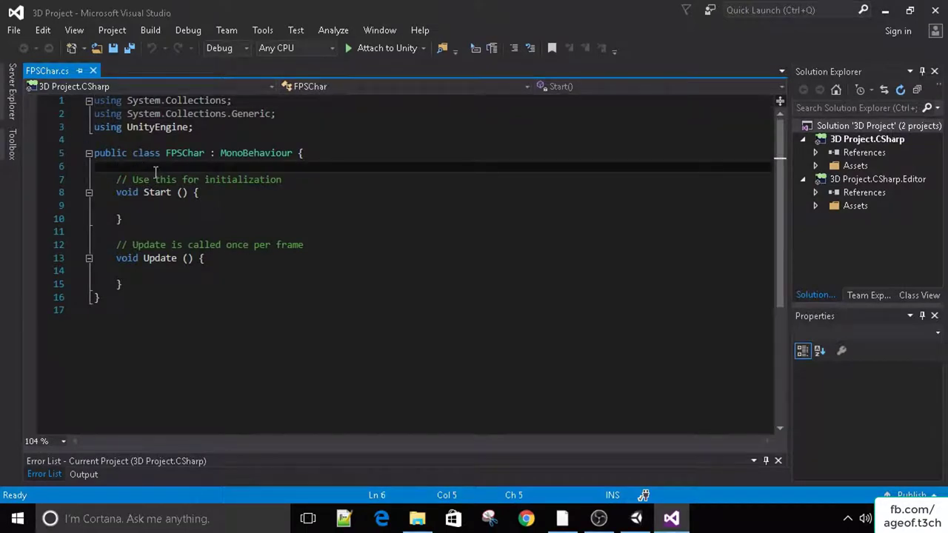
{"action": "key", "text": "Return"}
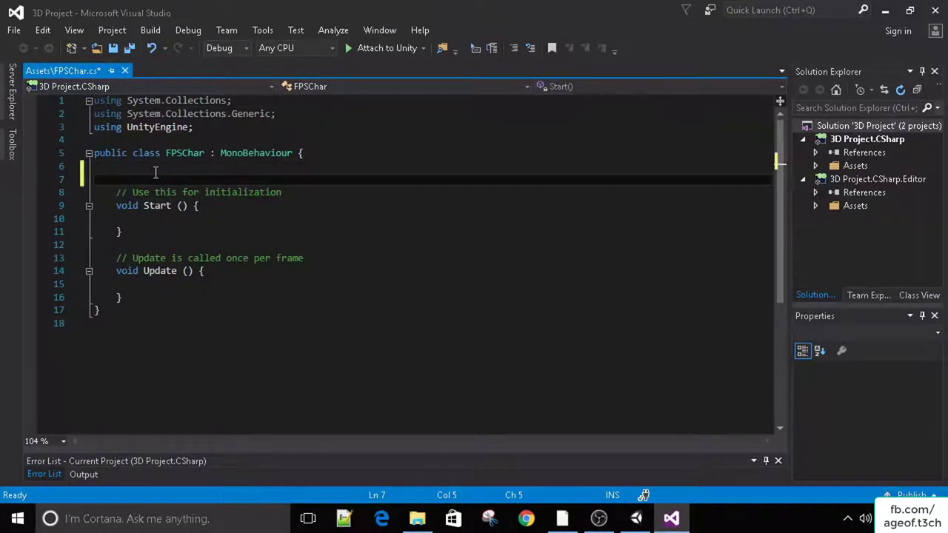
{"action": "type", "text": "public float speed;"}
{"action": "key", "text": "ctrl+s"}
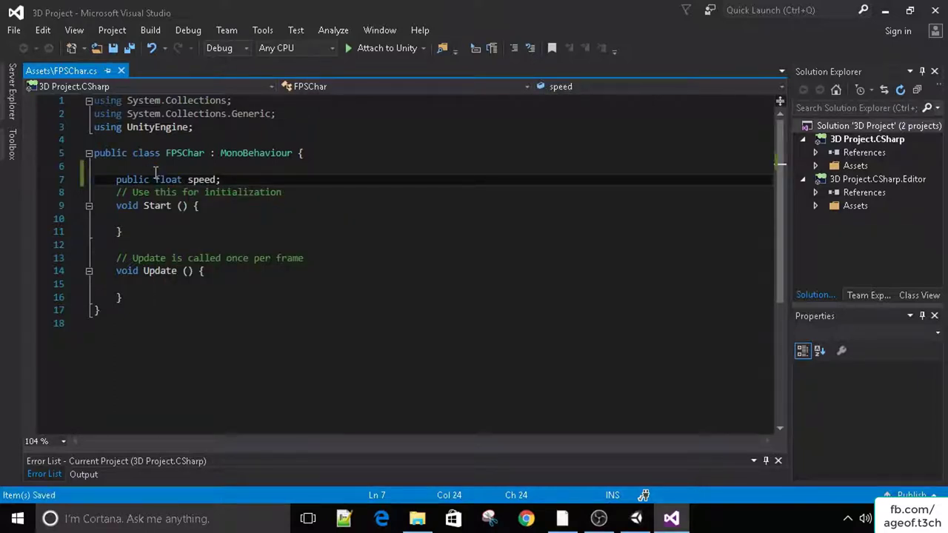
{"action": "left_click", "coordinate": [148, 297]}
{"action": "left_click", "coordinate": [150, 289]}
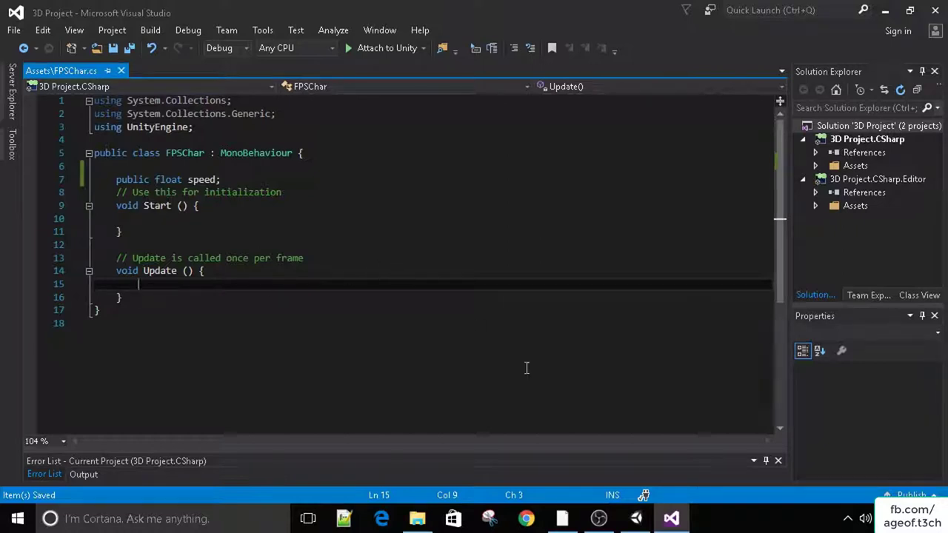
{"action": "left_click", "coordinate": [627, 518]}
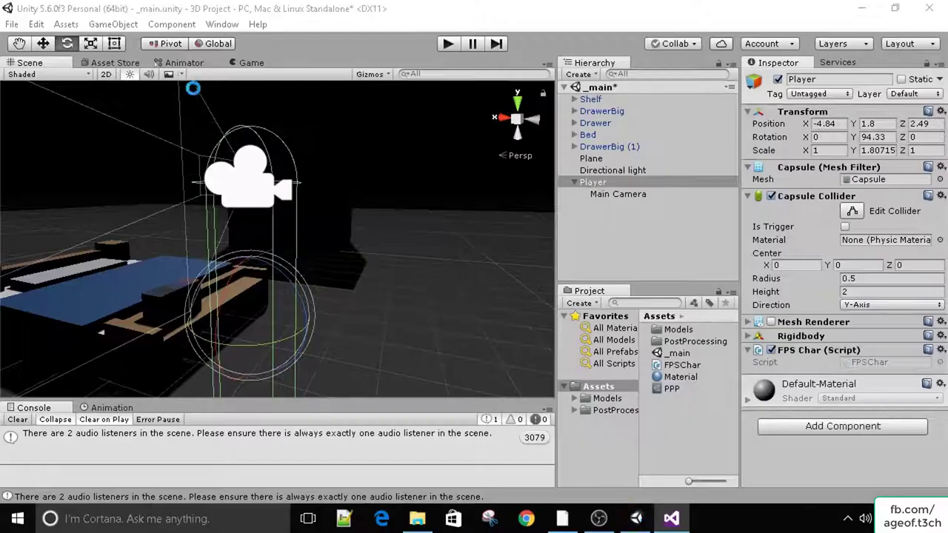
Open the Input Manager under Edit > Project Settings > Input
{"action": "left_click", "coordinate": [36, 24]}
{"action": "mouse_move", "coordinate": [10, 25]}
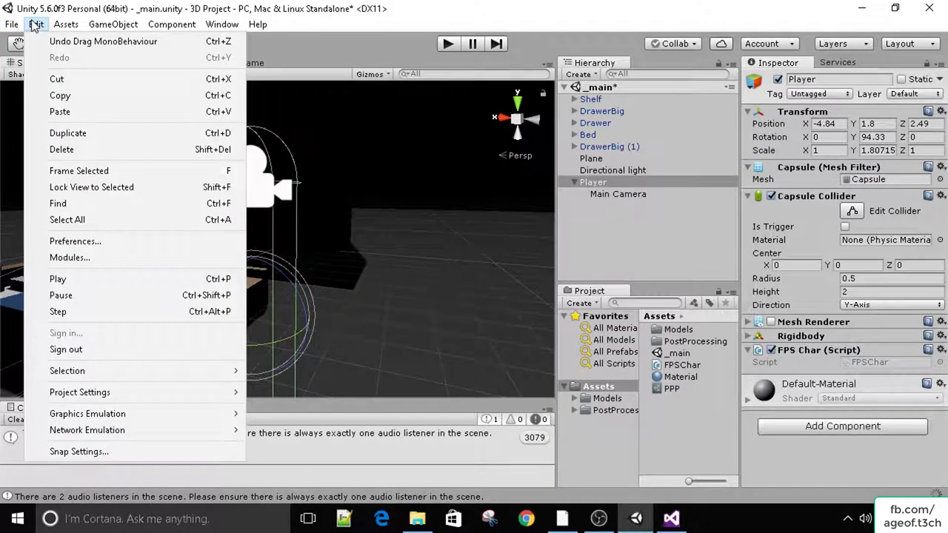
{"action": "mouse_move", "coordinate": [119, 392]}
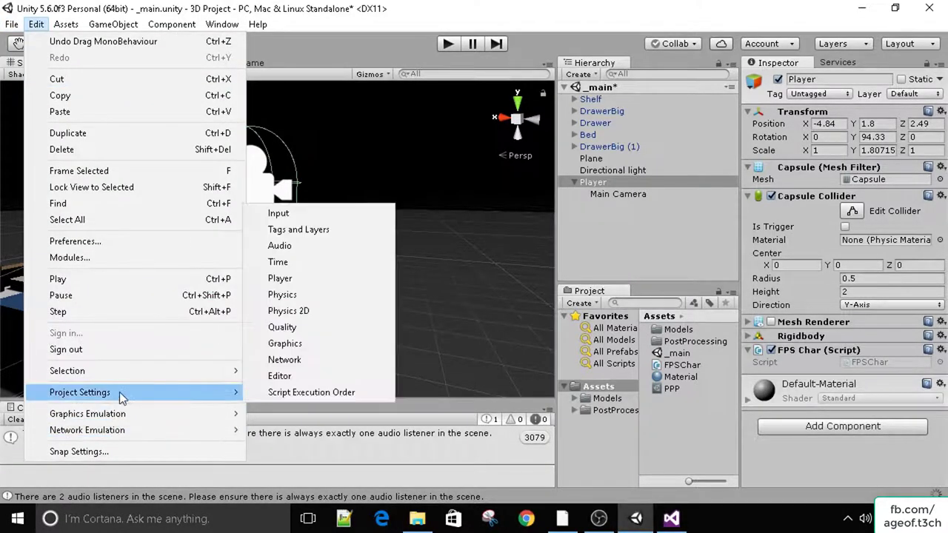
{"action": "key", "text": "Escape"}
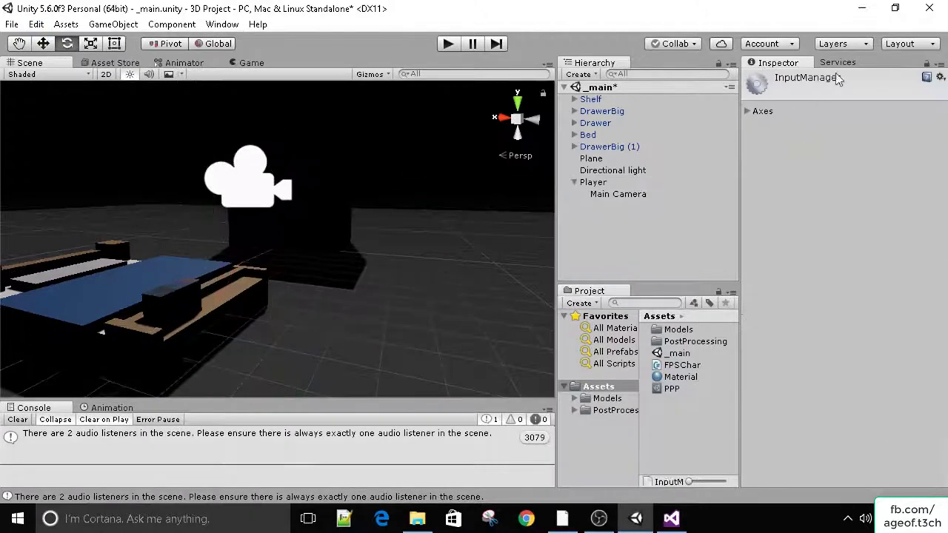
Set the Axes Size to 19 and inspect the new second Cancel axis
{"action": "left_click", "coordinate": [747, 111]}
{"action": "left_click", "coordinate": [879, 126]}
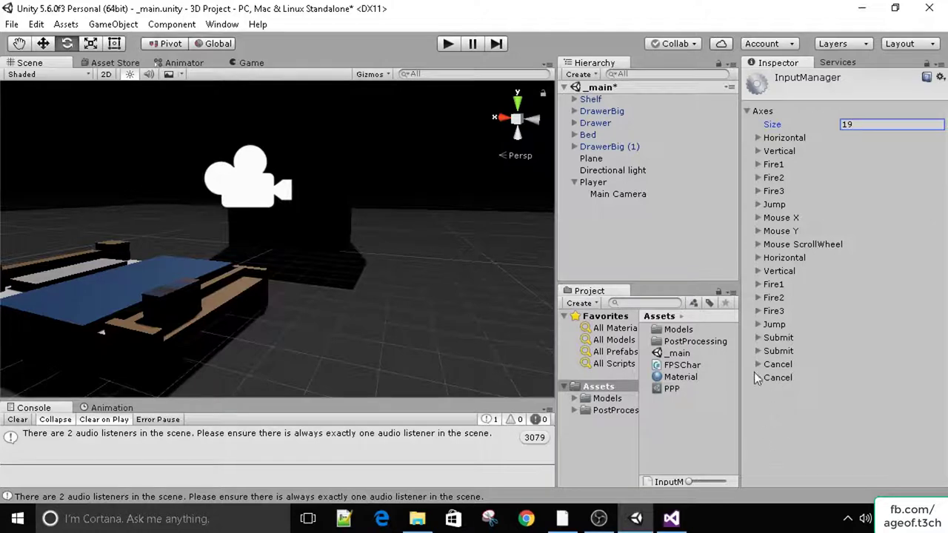
{"action": "left_click", "coordinate": [761, 377]}
{"action": "scroll", "coordinate": [814, 377], "scroll_direction": "down", "scroll_amount": 3}
{"action": "scroll", "coordinate": [854, 382], "scroll_direction": "down", "scroll_amount": 1}
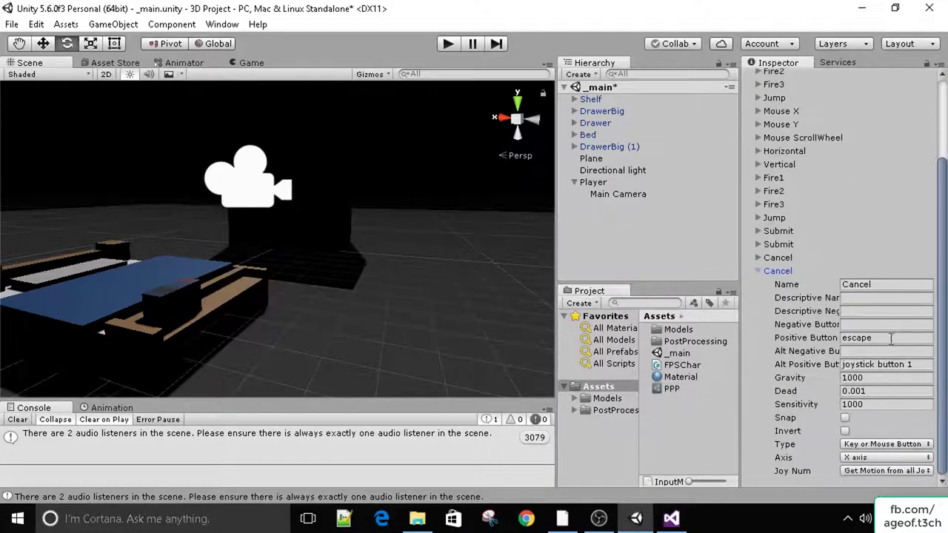
{"action": "scroll", "coordinate": [891, 338], "scroll_direction": "up", "scroll_amount": 2}
{"action": "scroll", "coordinate": [836, 374], "scroll_direction": "down", "scroll_amount": 2}
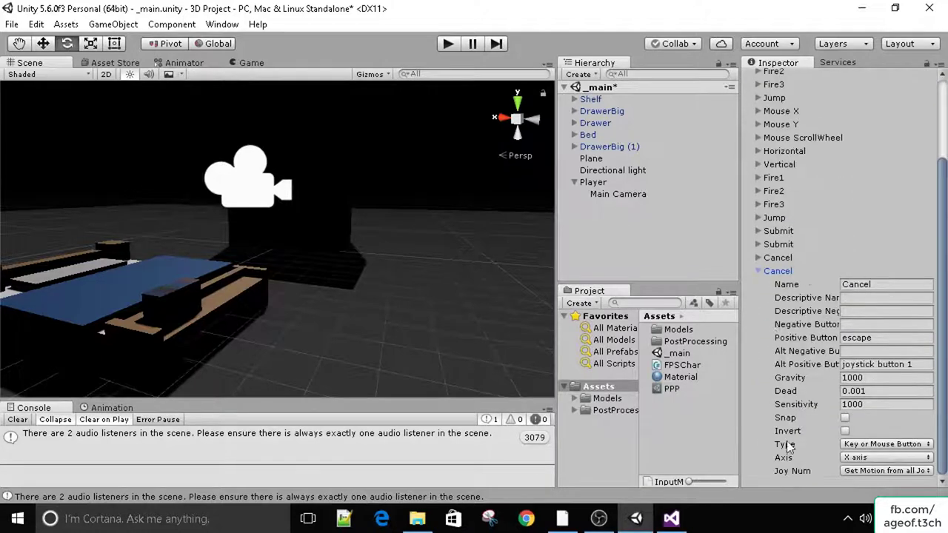
{"action": "left_click", "coordinate": [758, 271]}
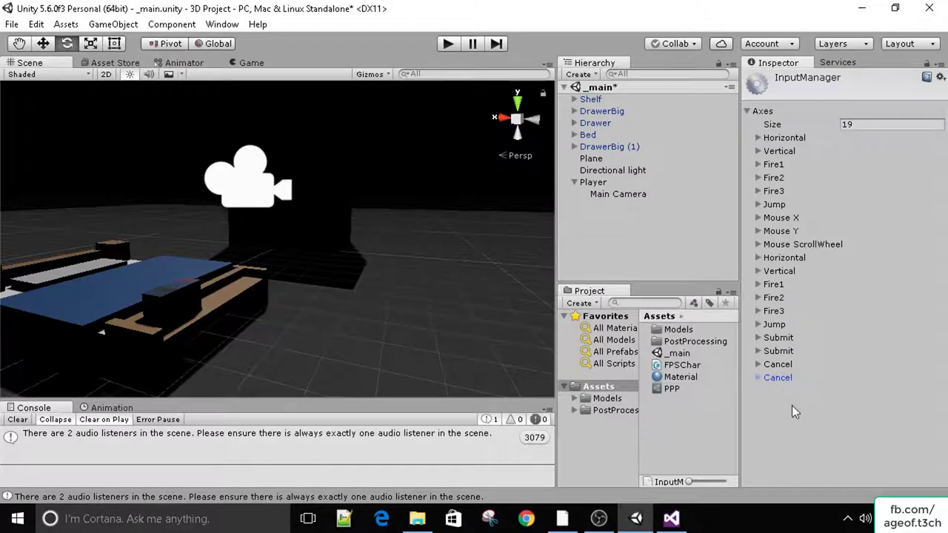
Expand the Horizontal and Vertical axes and check Horizontal's left/right keys with a/d alternates
{"action": "left_click", "coordinate": [757, 138]}
{"action": "left_click", "coordinate": [758, 352]}
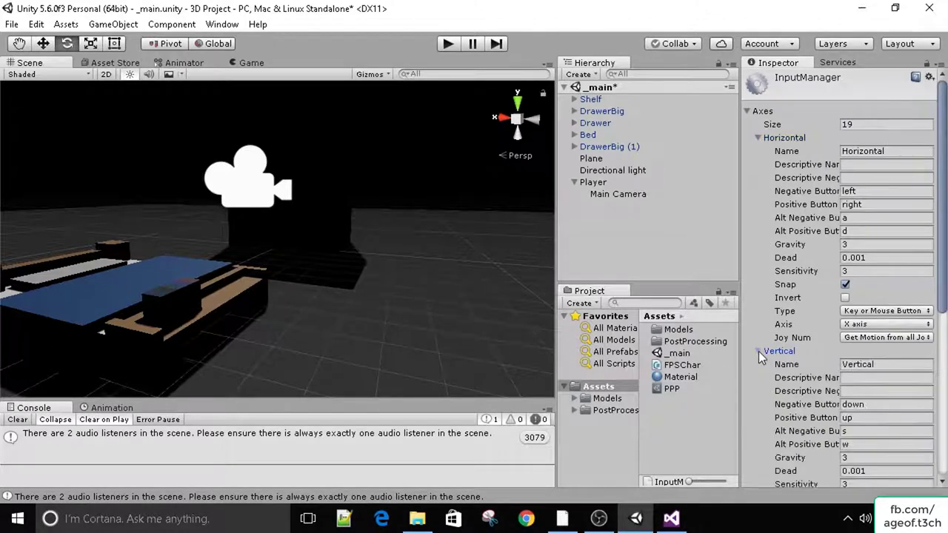
{"action": "left_click", "coordinate": [814, 148]}
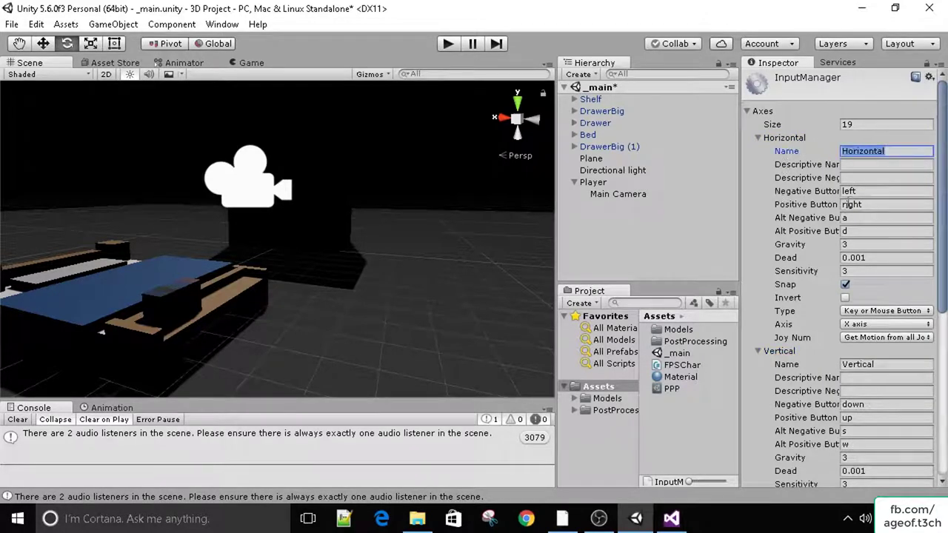
{"action": "left_click", "coordinate": [872, 194]}
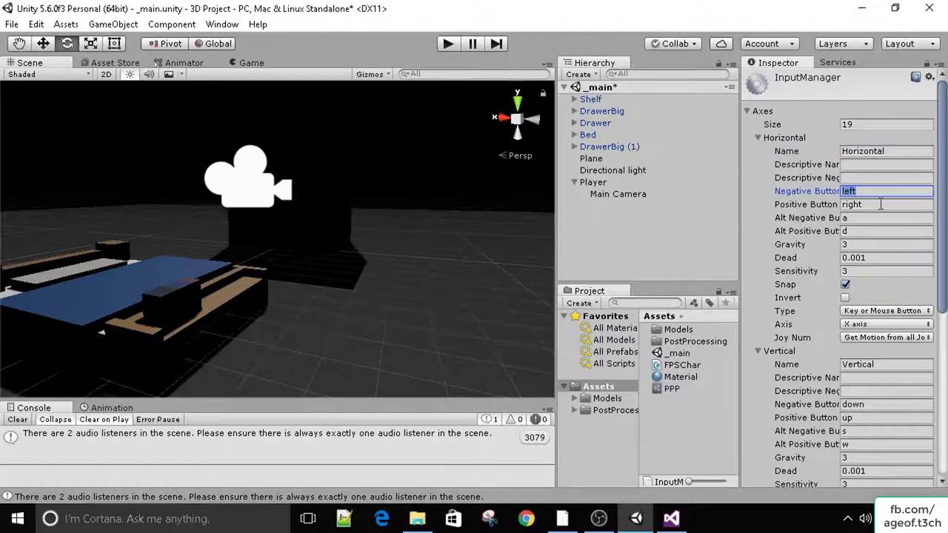
{"action": "key", "text": "Tab"}
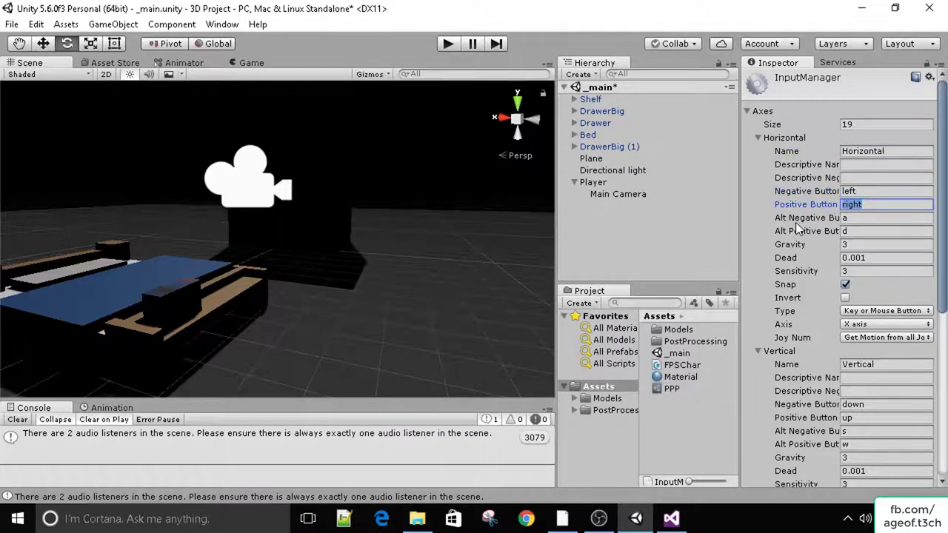
{"action": "left_click", "coordinate": [863, 218]}
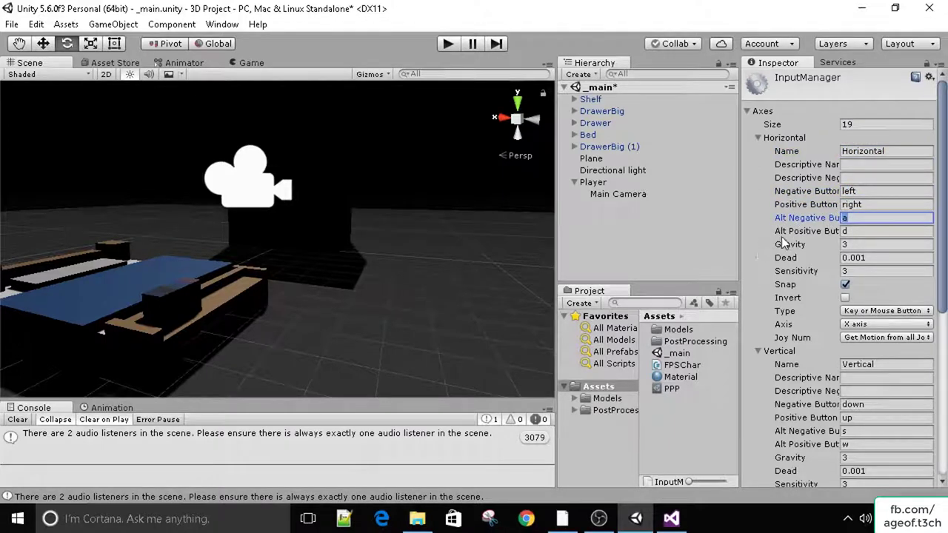
{"action": "left_click", "coordinate": [809, 231]}
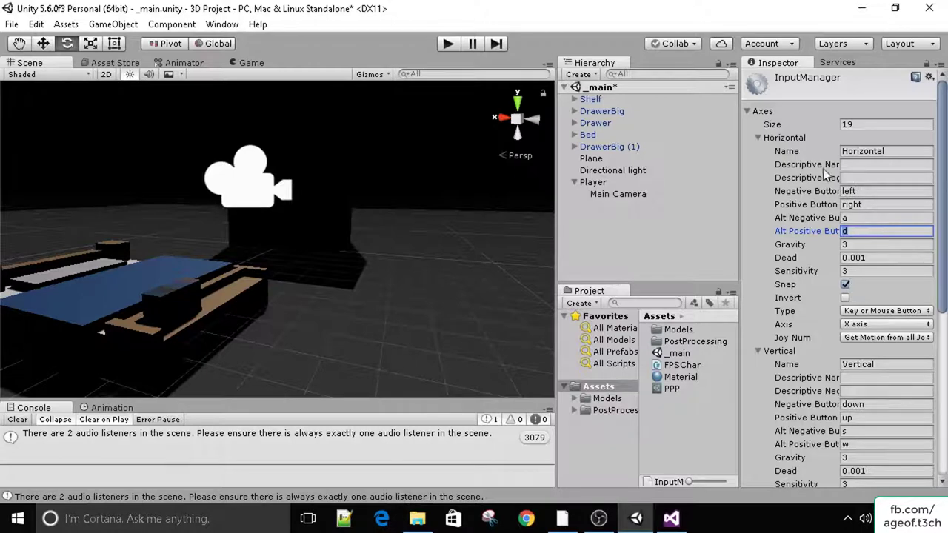
{"action": "left_click", "coordinate": [893, 152]}
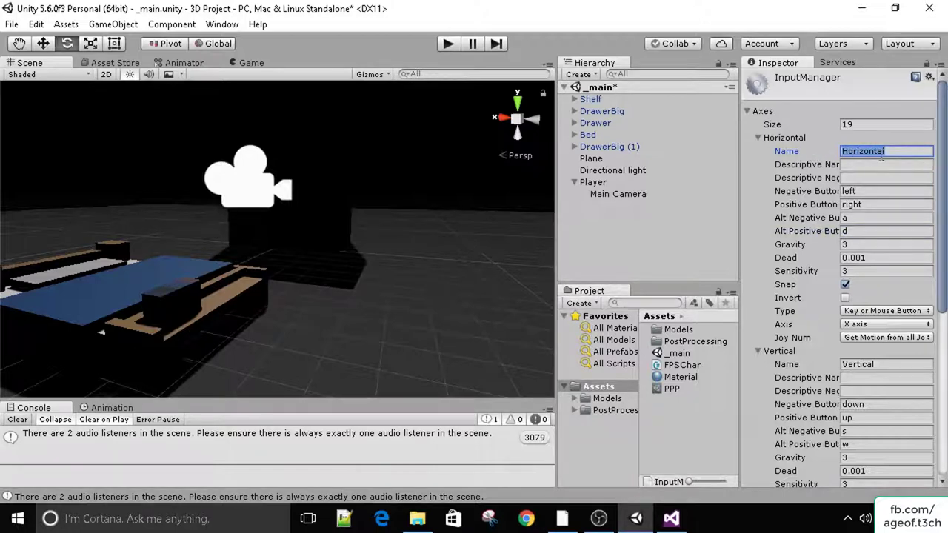
Check the Vertical axis name and its alternate positive key 'w', then bring up FPSChar.cs
{"action": "left_click", "coordinate": [762, 138]}
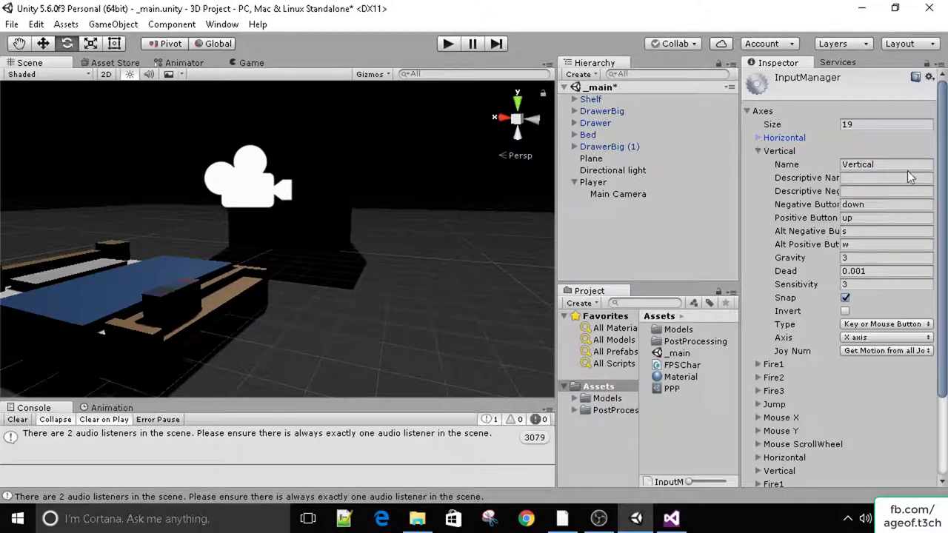
{"action": "left_click", "coordinate": [907, 165]}
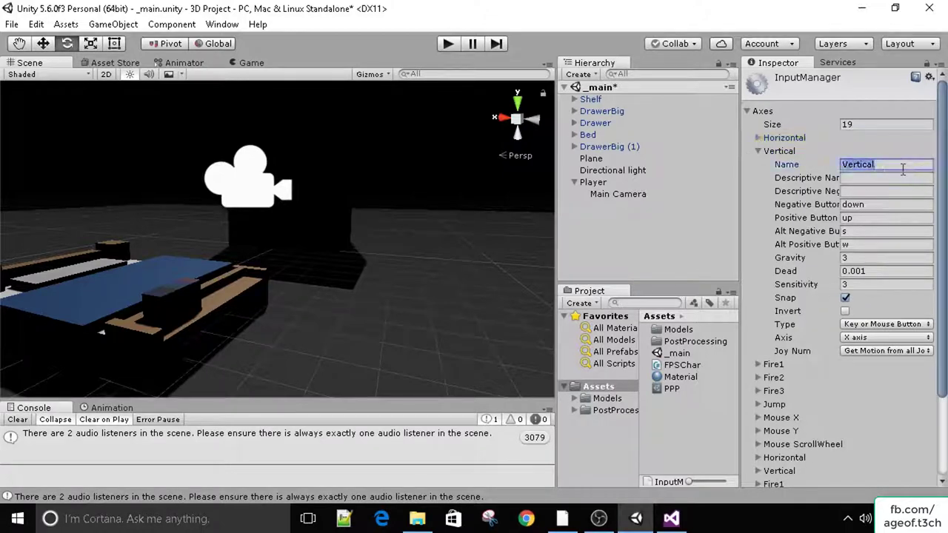
{"action": "left_click", "coordinate": [873, 231]}
{"action": "left_click", "coordinate": [870, 244]}
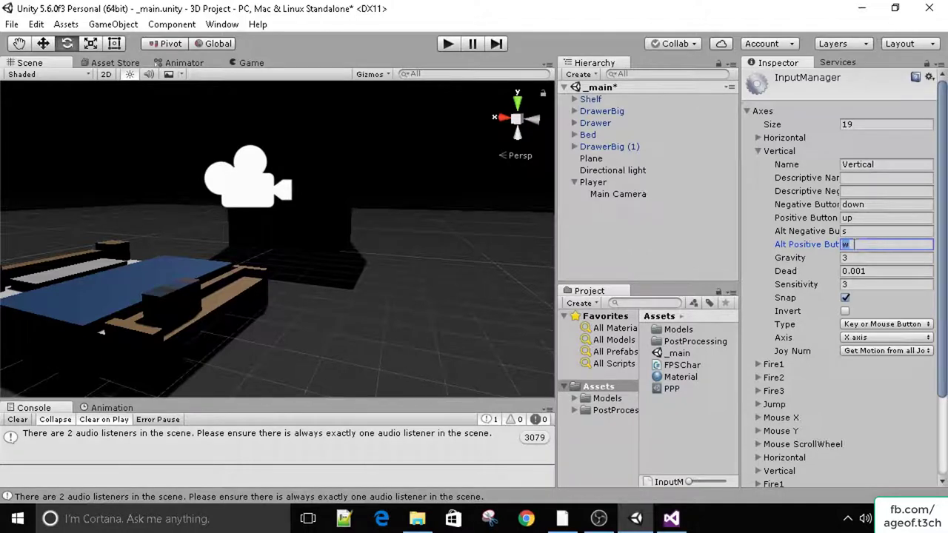
{"action": "left_click", "coordinate": [871, 247]}
{"action": "left_click", "coordinate": [671, 519]}
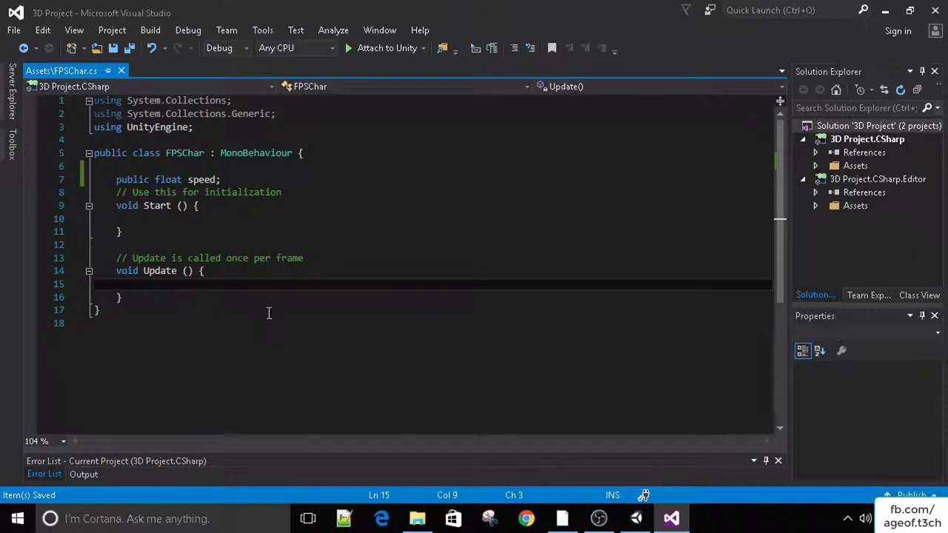
Add 'float zMovement;' and 'float xMovement;' lines below the speed field and save
{"action": "left_click", "coordinate": [237, 180]}
{"action": "key", "text": "Return"}
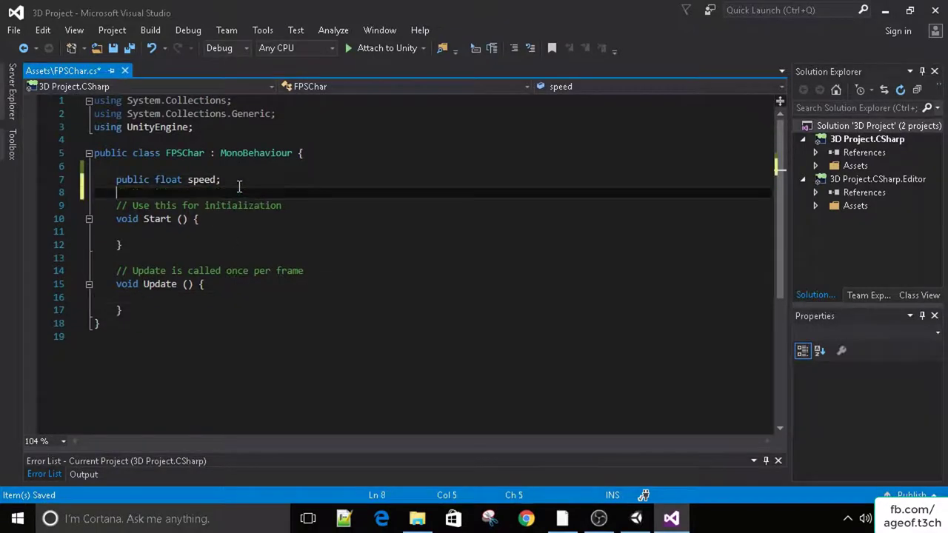
{"action": "type", "text": "float z"}
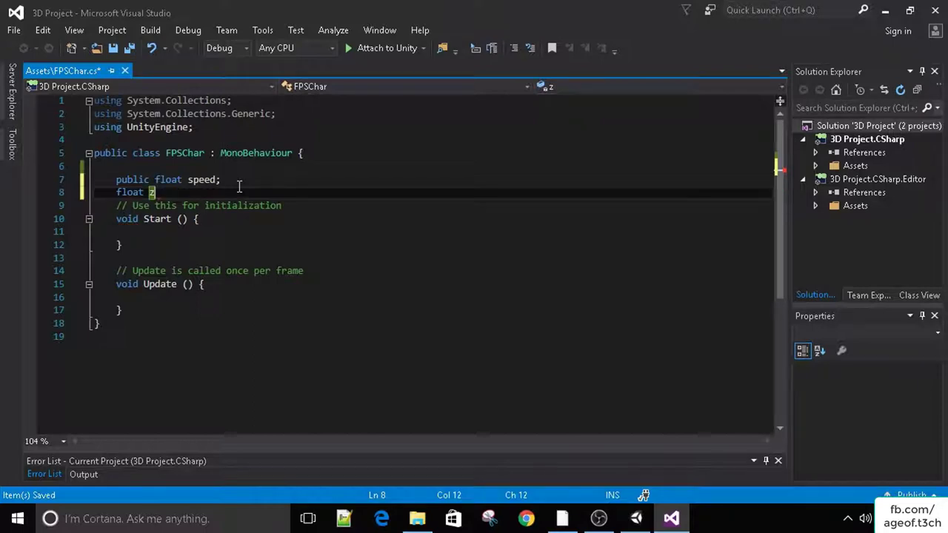
{"action": "type", "text": "Movement;"}
{"action": "key", "text": "Return"}
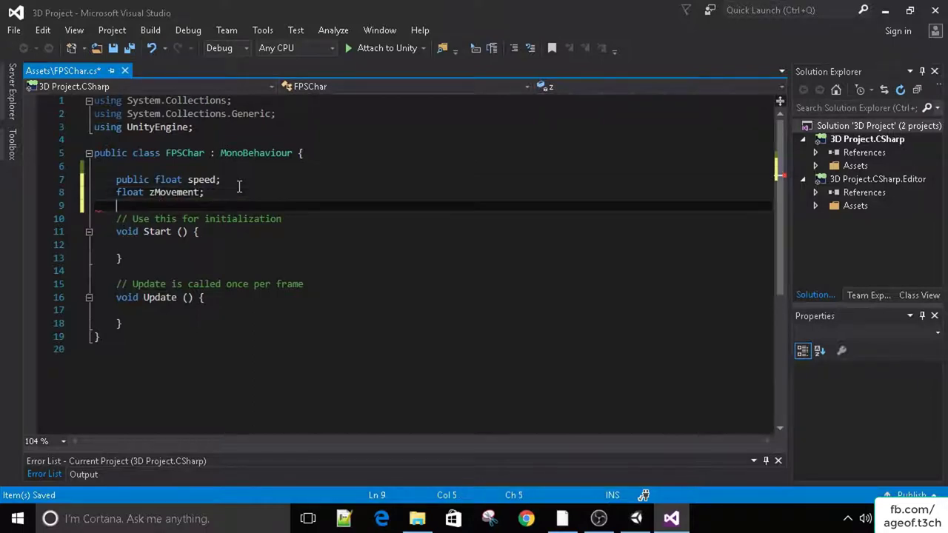
{"action": "type", "text": "float x"}
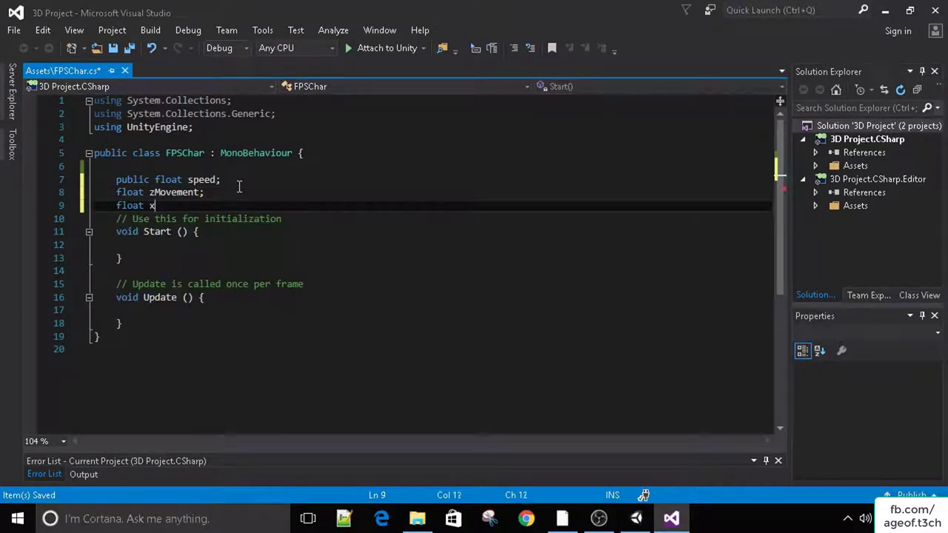
{"action": "type", "text": "Movement;"}
{"action": "key", "text": "ctrl+s"}
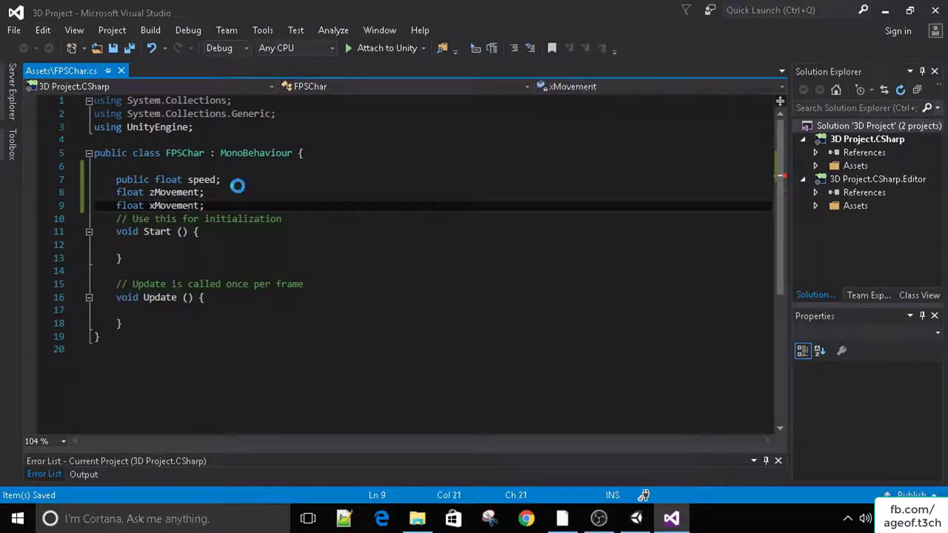
In Update, write 'zMovement = Input.GetAxis("Vertical") * speed * Time.deltaTime;' and save
{"action": "left_click", "coordinate": [162, 311]}
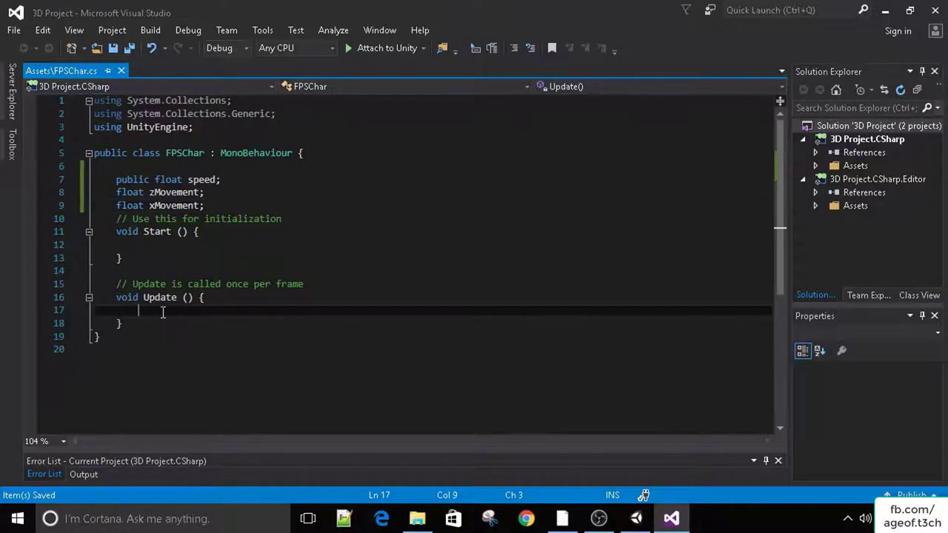
{"action": "type", "text": "zMovement "}
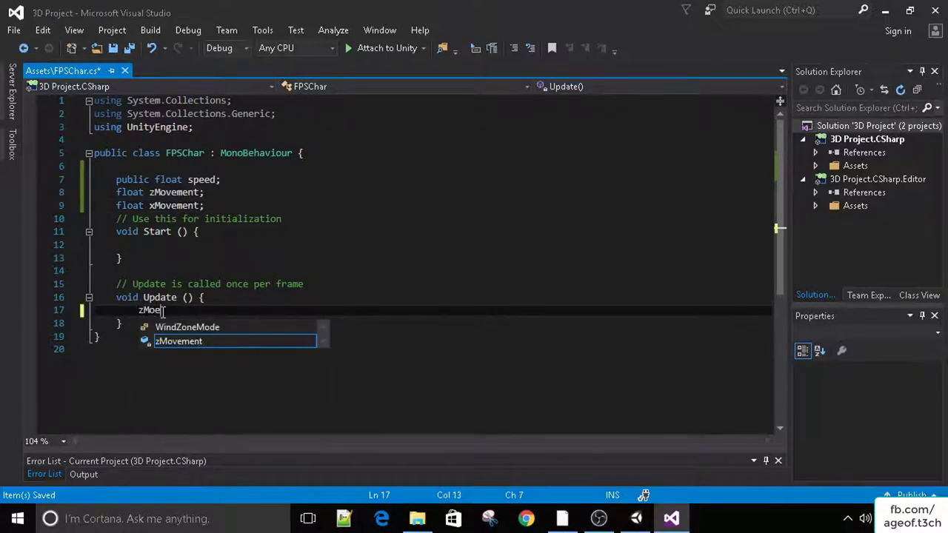
{"action": "type", "text": "= "}
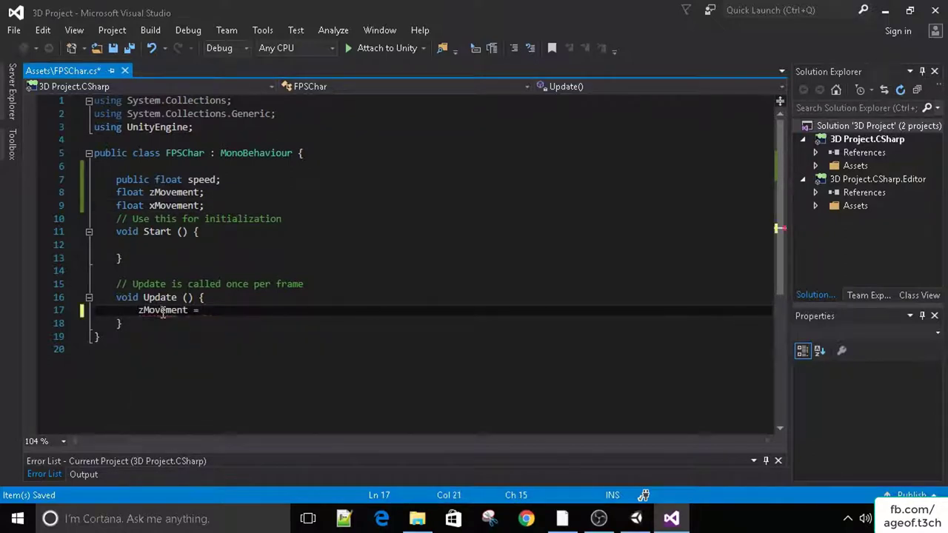
{"action": "type", "text": "GetC"}
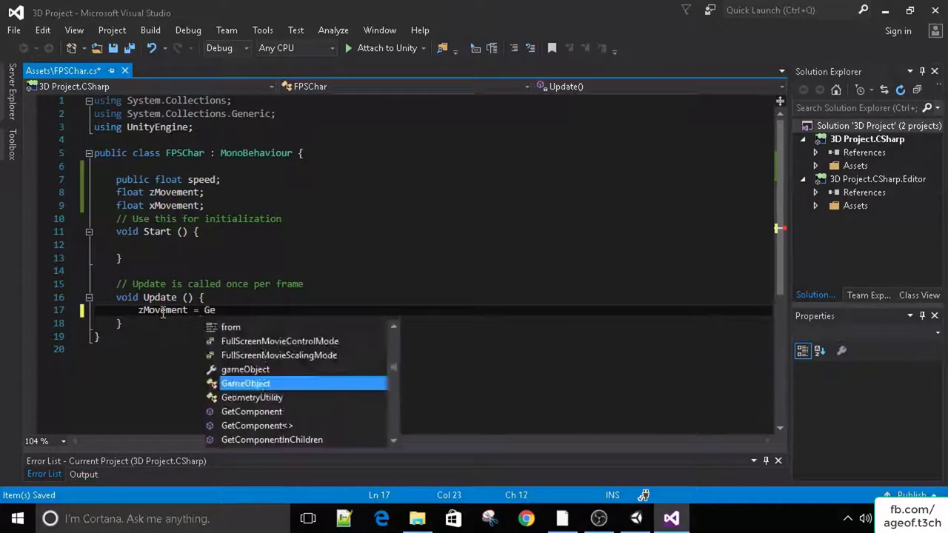
{"action": "key", "text": "BackSpace"}
{"action": "key", "text": "BackSpace"}
{"action": "key", "text": "BackSpace"}
{"action": "key", "text": "BackSpace"}
{"action": "type", "text": "Input.GetA"}
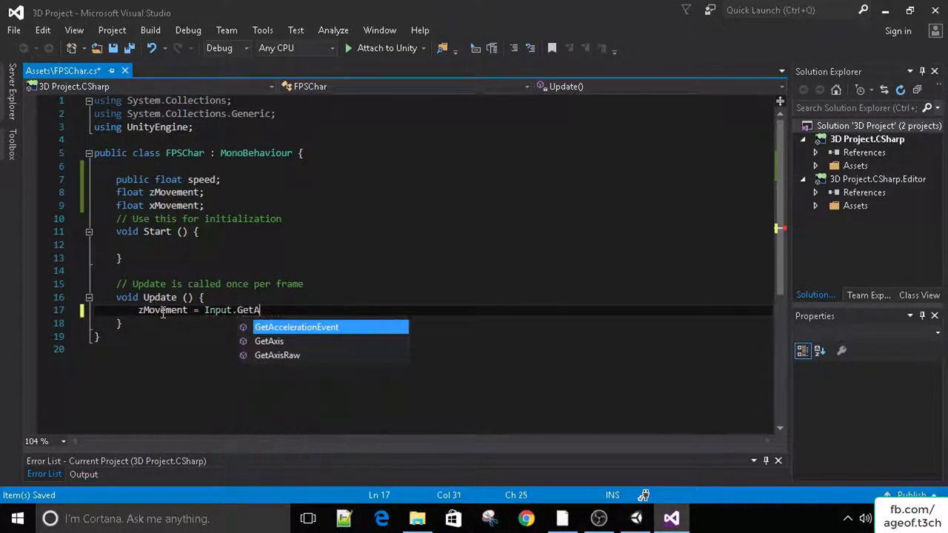
{"action": "type", "text": "xis("}
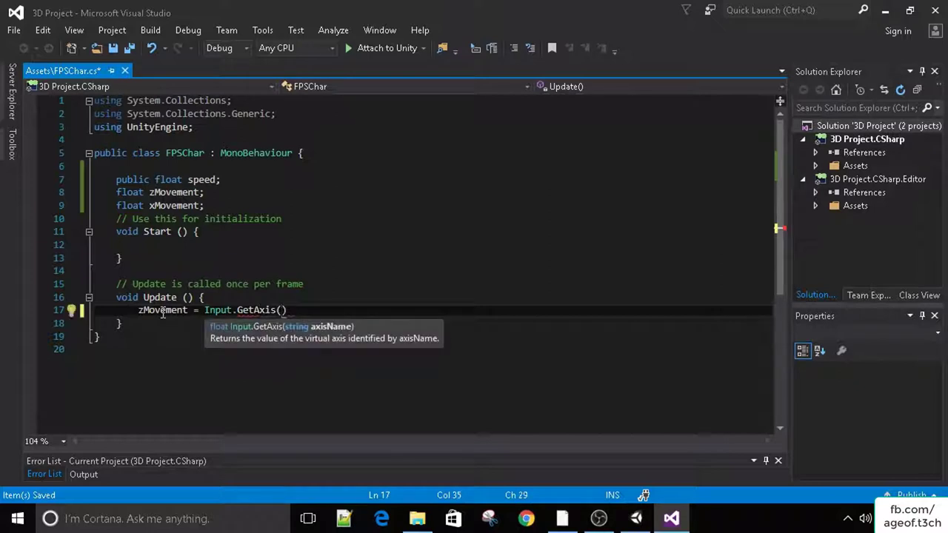
{"action": "type", "text": "\""}
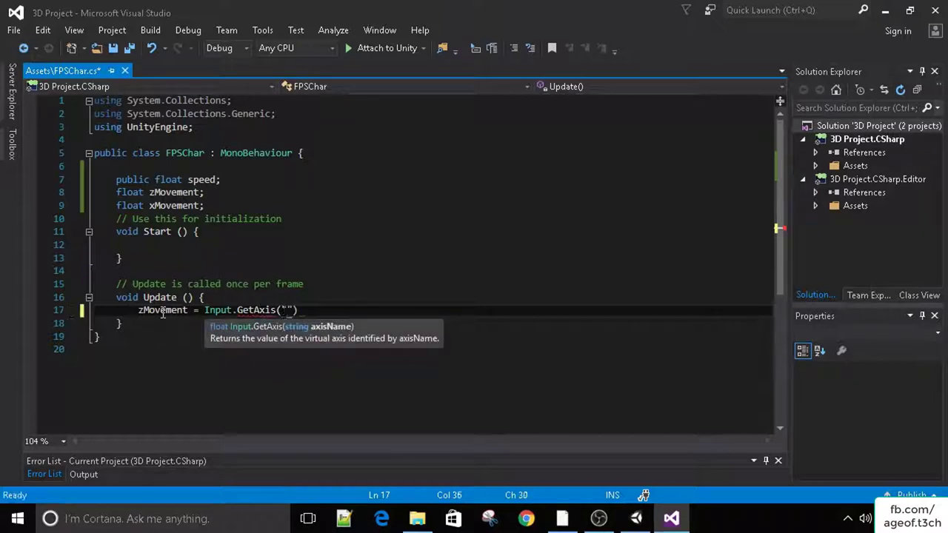
{"action": "key", "text": "alt+Tab"}
{"action": "key", "text": "alt+Tab"}
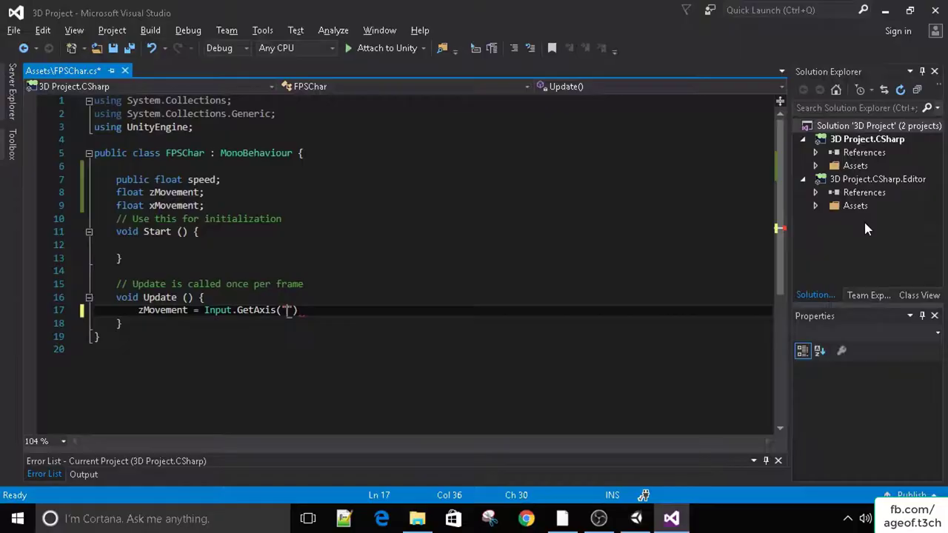
{"action": "type", "text": "Vertical\") "}
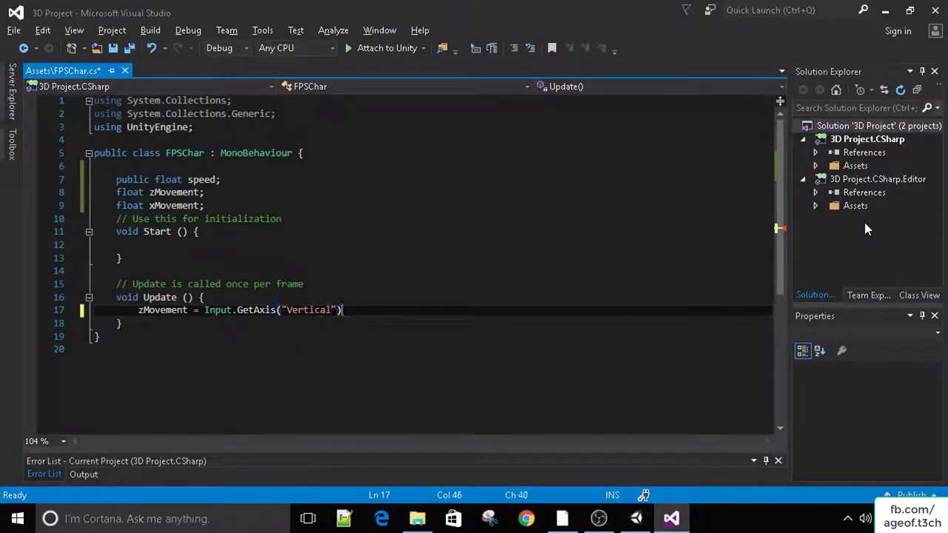
{"action": "type", "text": "* spe"}
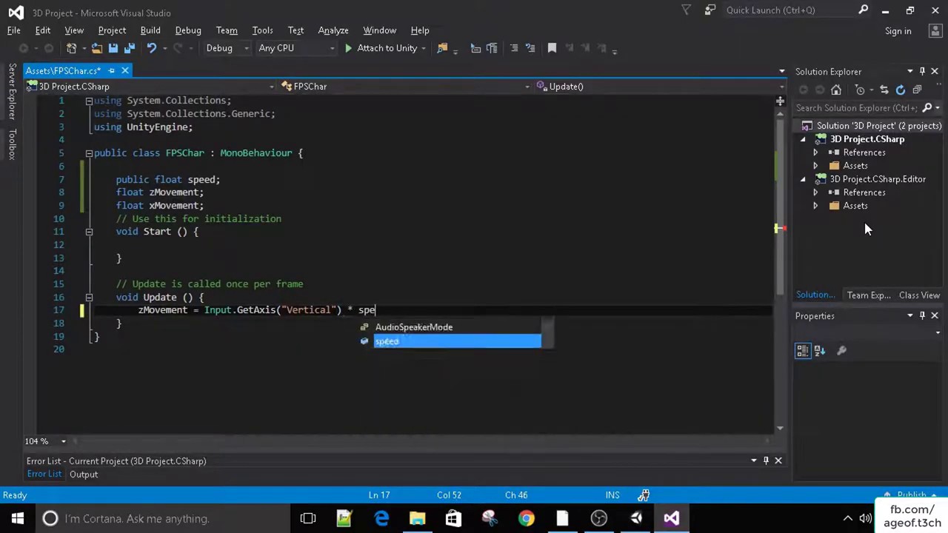
{"action": "type", "text": "ed * Y"}
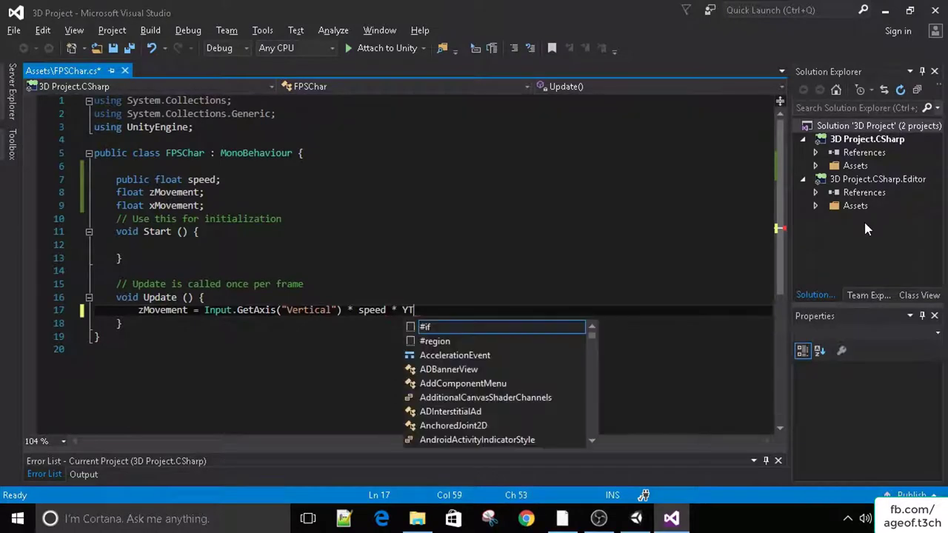
{"action": "key", "text": "BackSpace"}
{"action": "type", "text": "Time.de"}
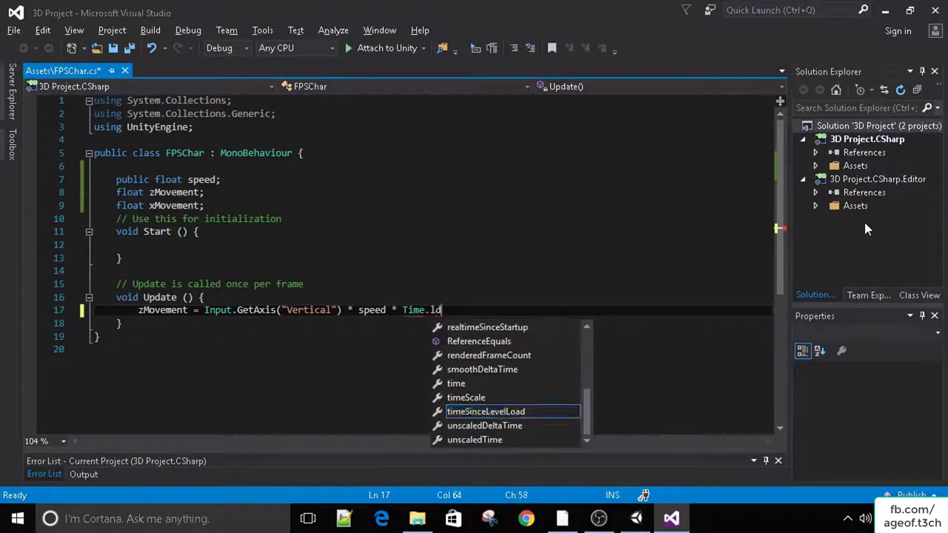
{"action": "key", "text": "Tab"}
{"action": "type", "text": ";"}
{"action": "key", "text": "ctrl+s"}
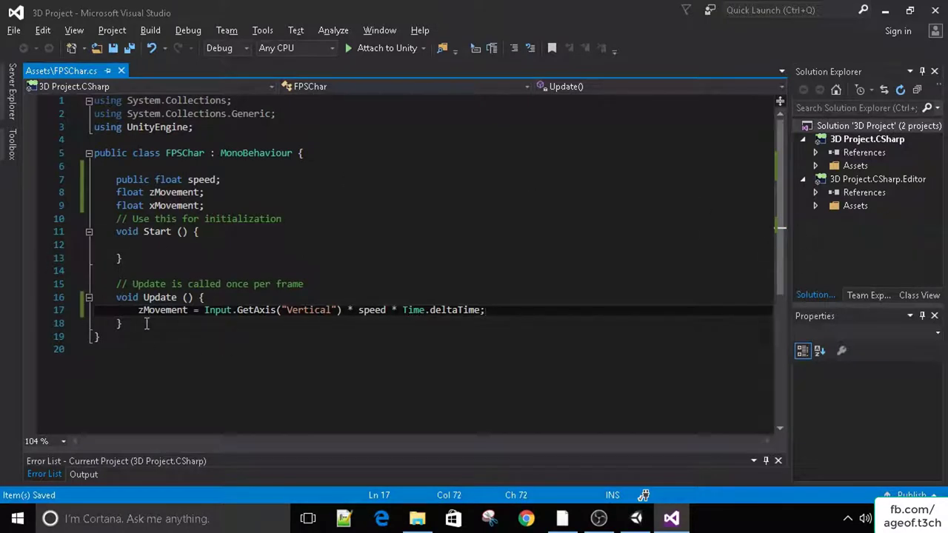
Highlight the Input.GetAxis("Vertical") and speed * Time.deltaTime parts, then add a line below
{"action": "left_click", "coordinate": [203, 310]}
{"action": "left_click_drag", "start_coordinate": [203, 309], "coordinate": [501, 314]}
{"action": "left_click", "coordinate": [359, 311]}
{"action": "left_click", "coordinate": [501, 315]}
{"action": "left_click_drag", "start_coordinate": [204, 311], "coordinate": [206, 298]}
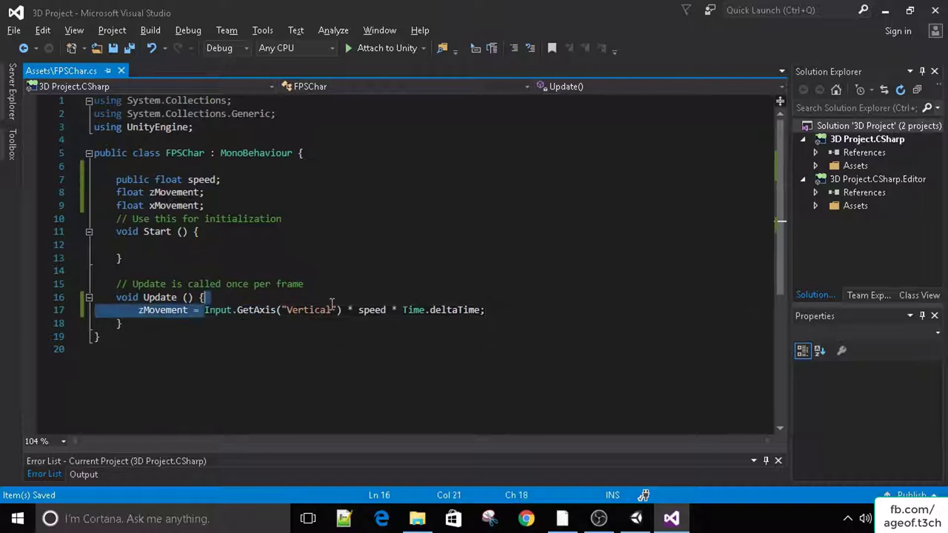
{"action": "left_click_drag", "start_coordinate": [358, 311], "coordinate": [507, 308]}
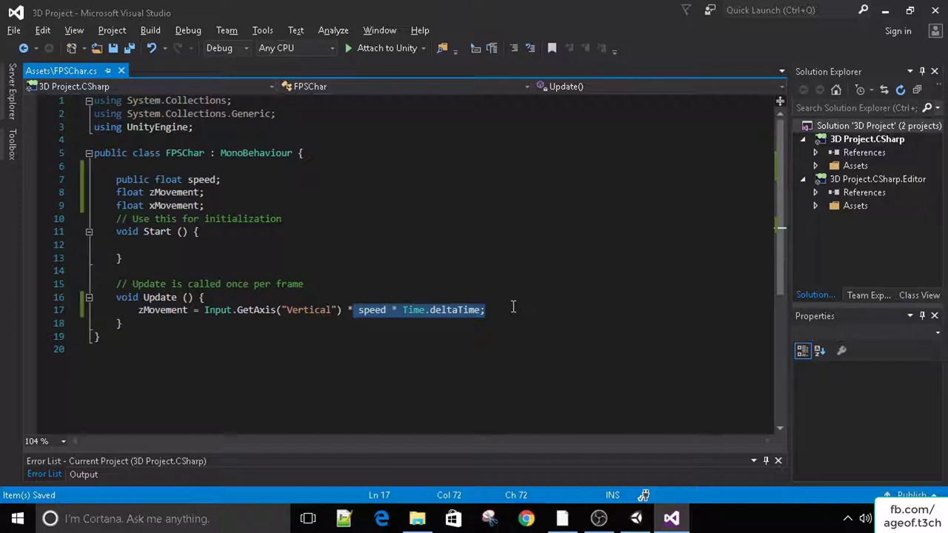
{"action": "left_click", "coordinate": [512, 309]}
{"action": "key", "text": "Return"}
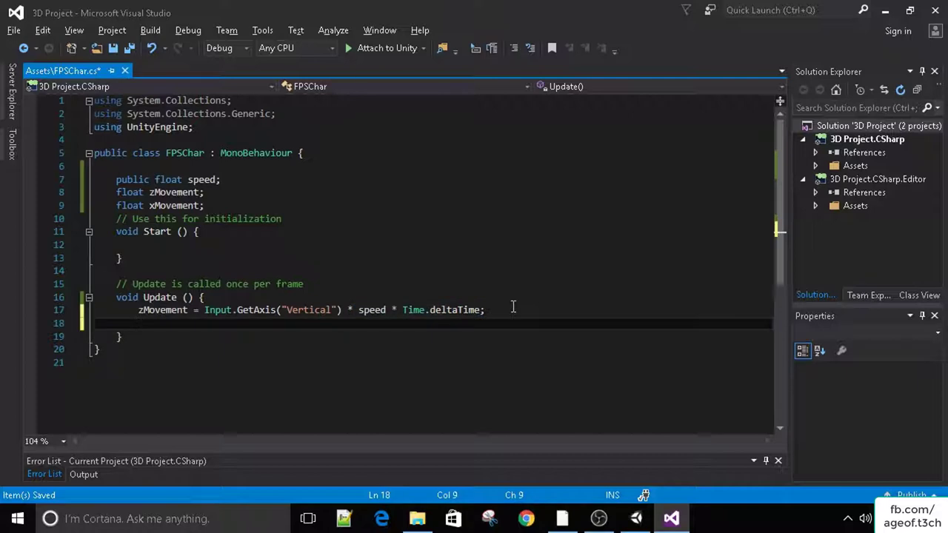
Add 'xMovement = Input.GetAxis("Horizontal") * speed * Time.deltaTime;' in Update, followed by a blank line
{"action": "type", "text": "xMovement = In"}
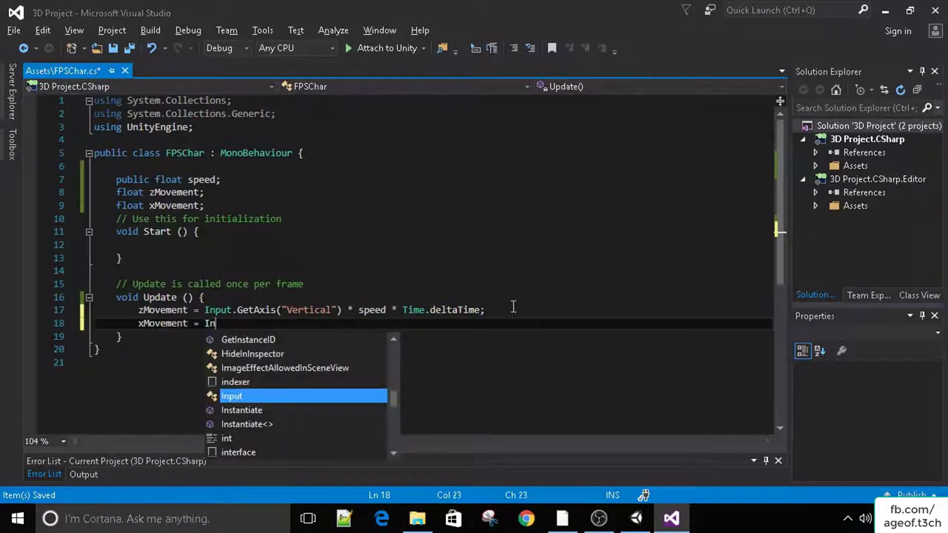
{"action": "type", "text": "put.GetAxis"}
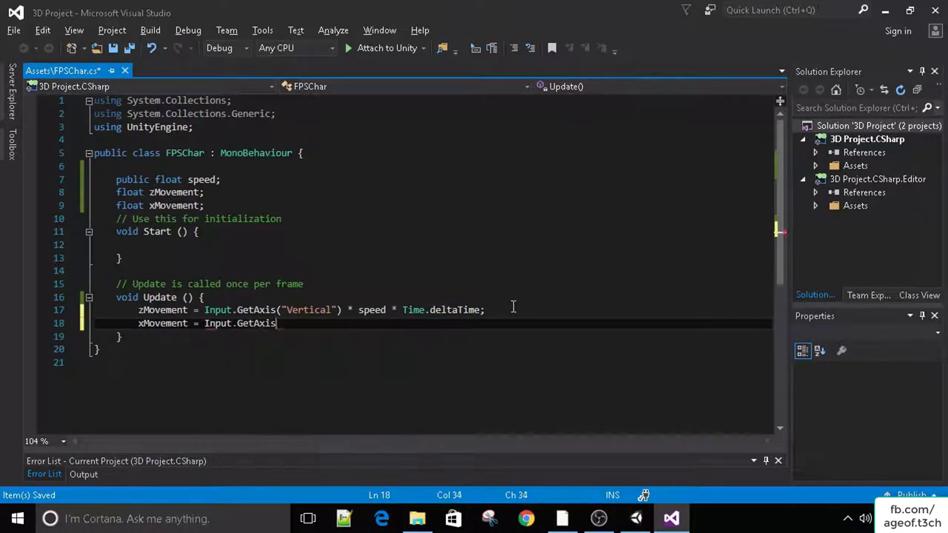
{"action": "type", "text": "(\"Horizontal\")"}
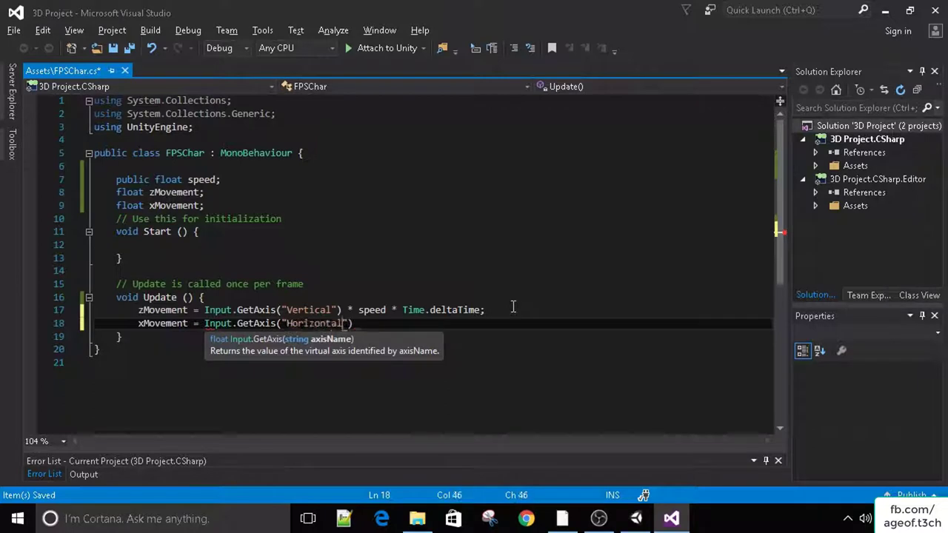
{"action": "type", "text": " * sp"}
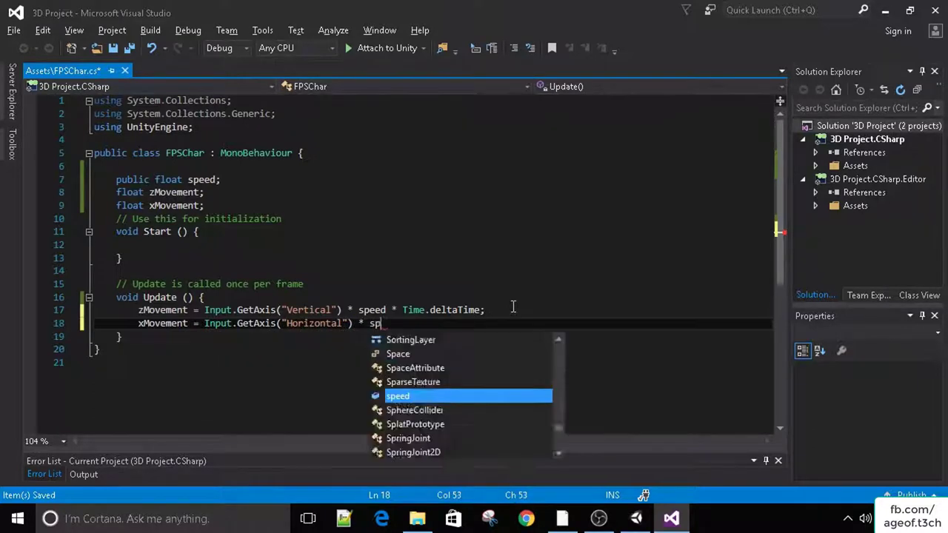
{"action": "type", "text": "ed &"}
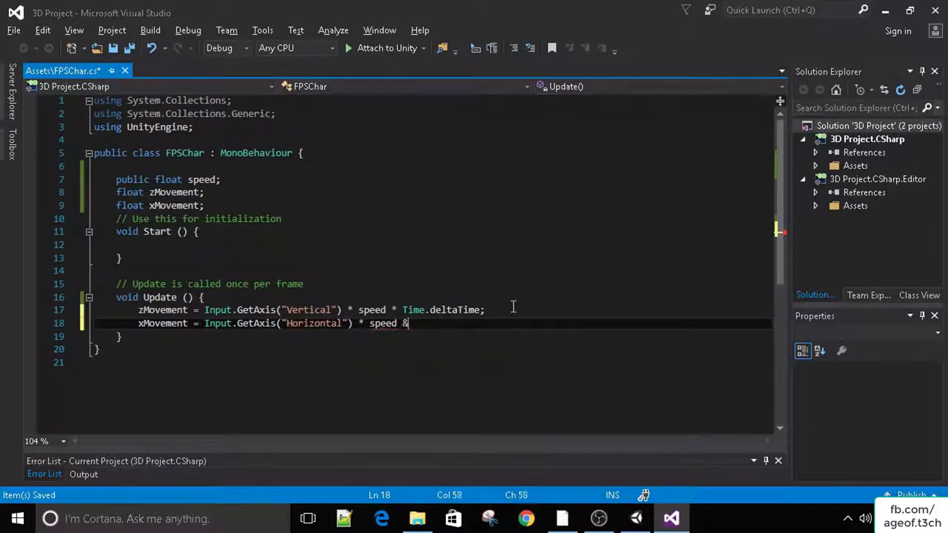
{"action": "key", "text": "BackSpace"}
{"action": "type", "text": "* Time.d"}
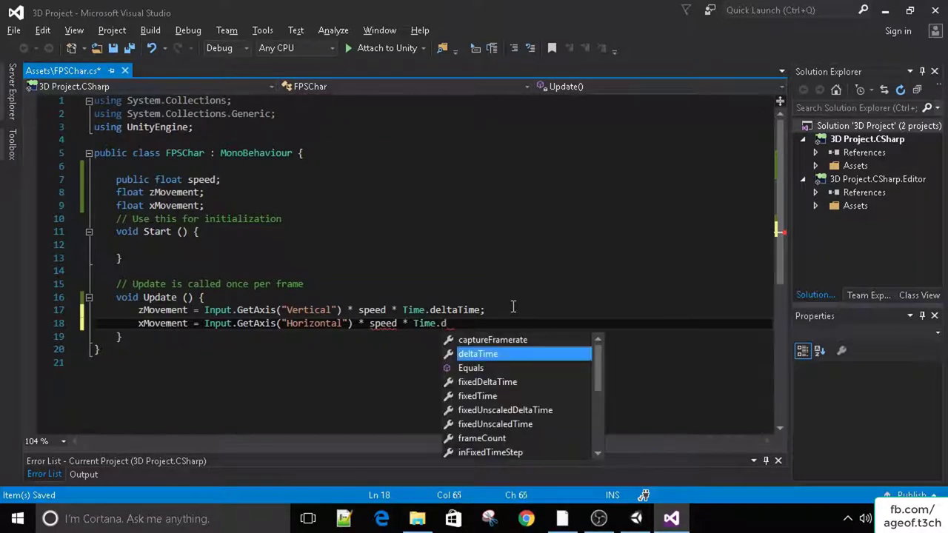
{"action": "type", "text": "eltaTime;"}
{"action": "key", "text": "Return"}
{"action": "key", "text": "Return"}
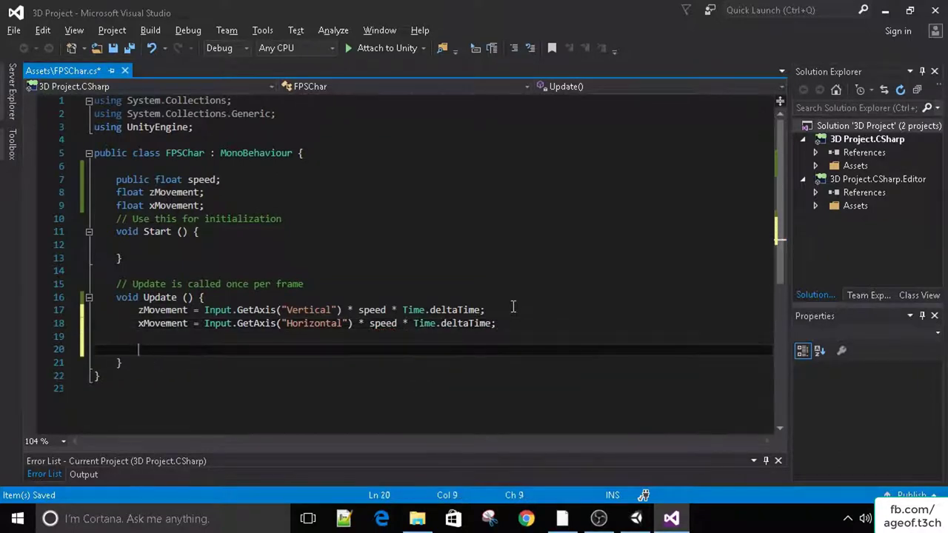
Add 'transform.Translate(xMovement, 0, zMovement);' to Update and save FPSChar.cs
{"action": "type", "text": "transform.transform"}
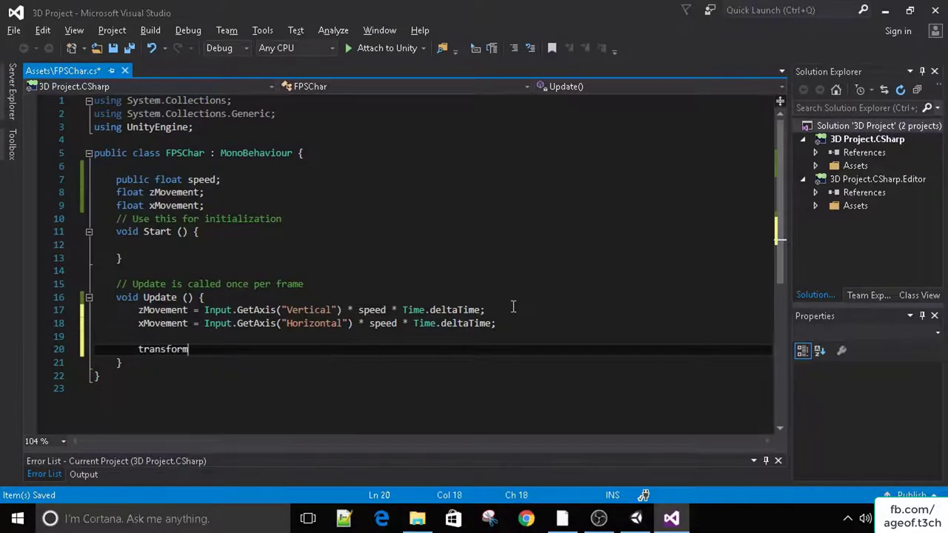
{"action": "key", "text": "BackSpace"}
{"action": "key", "text": "BackSpace"}
{"action": "key", "text": "BackSpace"}
{"action": "key", "text": "BackSpace"}
{"action": "key", "text": "BackSpace"}
{"action": "key", "text": "BackSpace"}
{"action": "key", "text": "BackSpace"}
{"action": "key", "text": "BackSpace"}
{"action": "key", "text": "BackSpace"}
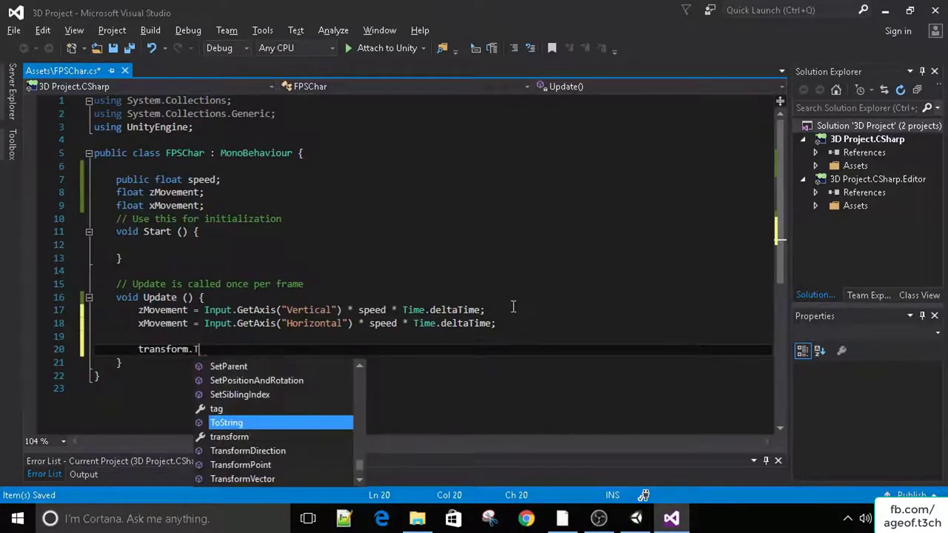
{"action": "type", "text": "Translate("}
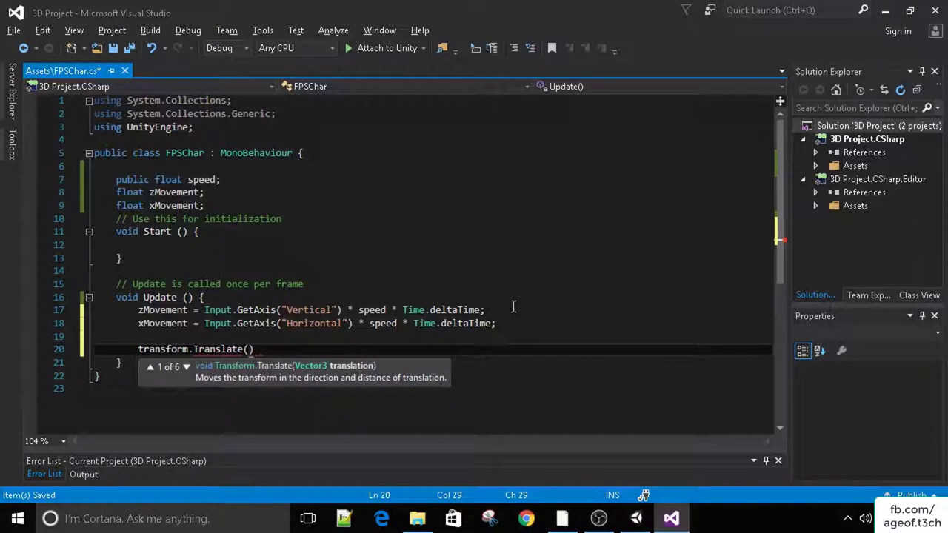
{"action": "type", "text": "xMovement, 0"}
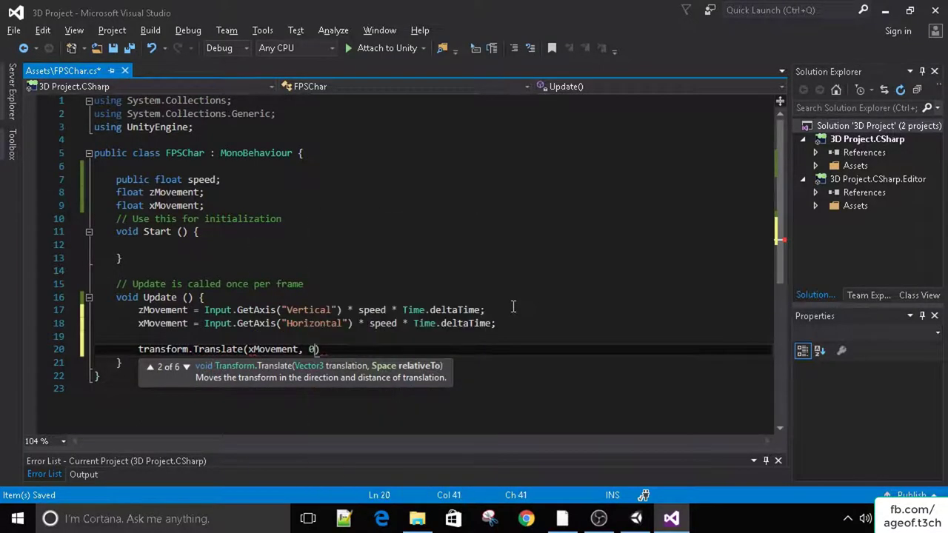
{"action": "type", "text": ", z"}
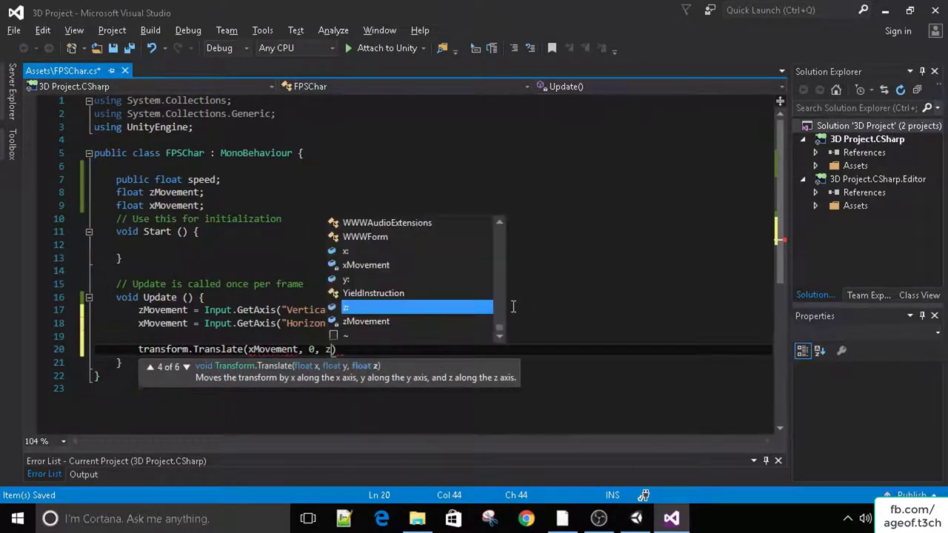
{"action": "type", "text": "M"}
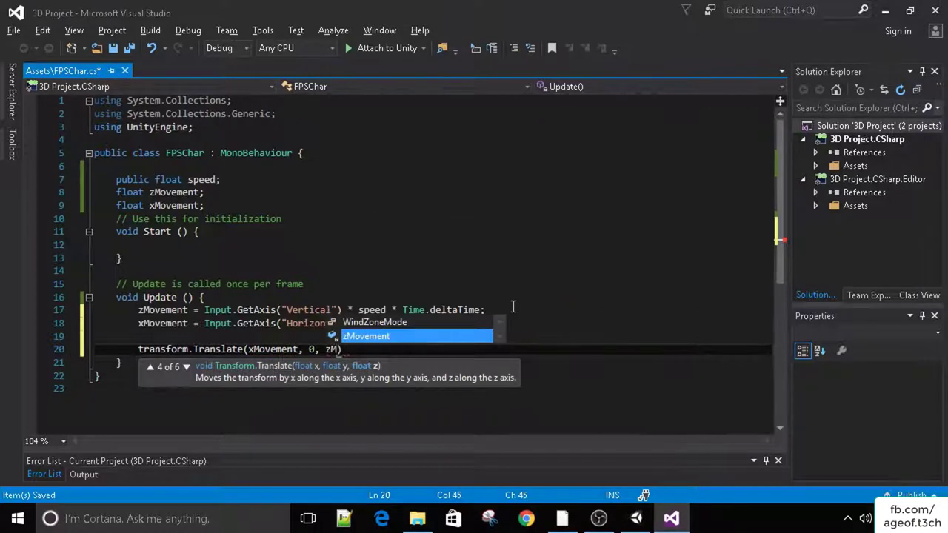
{"action": "key", "text": "Tab"}
{"action": "type", "text": ");"}
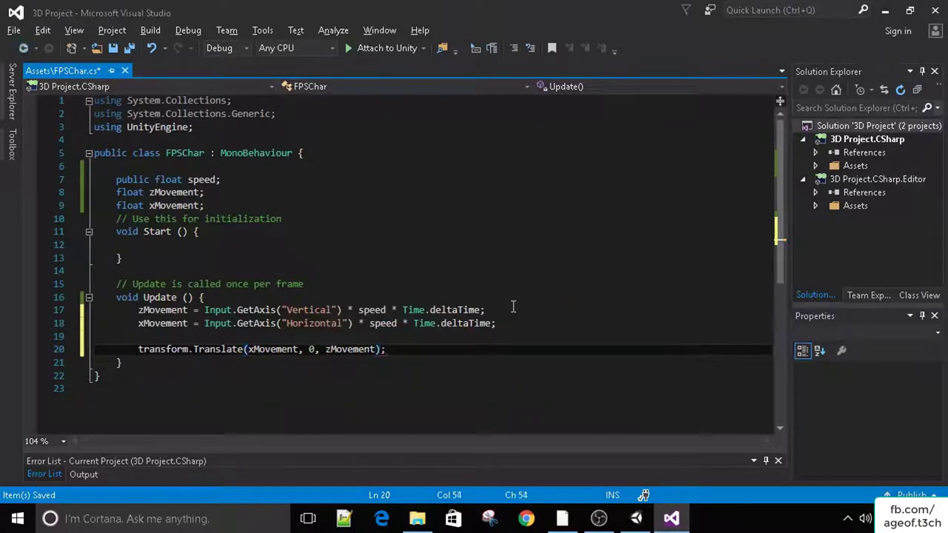
{"action": "key", "text": "ctrl+s"}
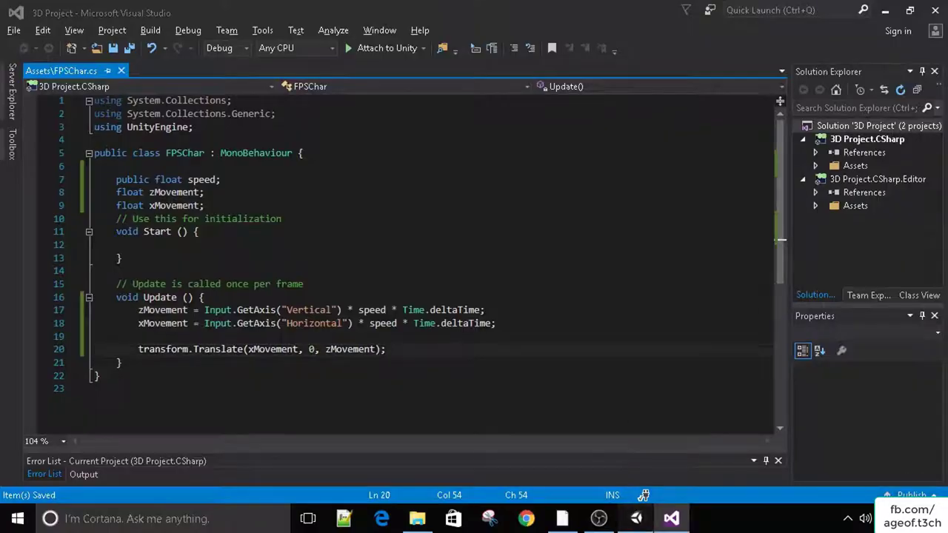
Return to Unity and select the Player to edit its FPS Char speed
{"action": "left_click", "coordinate": [636, 519]}
{"action": "left_click", "coordinate": [633, 181]}
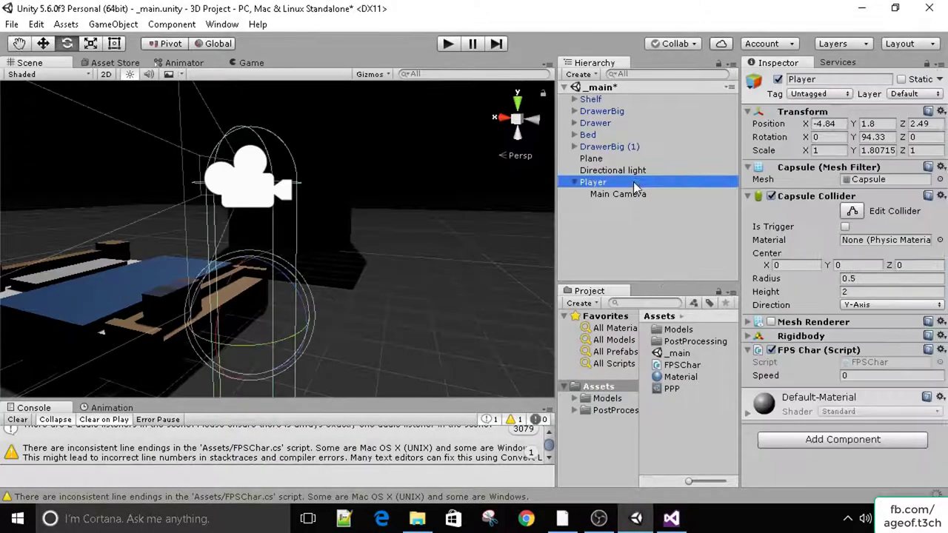
{"action": "left_click", "coordinate": [864, 376]}
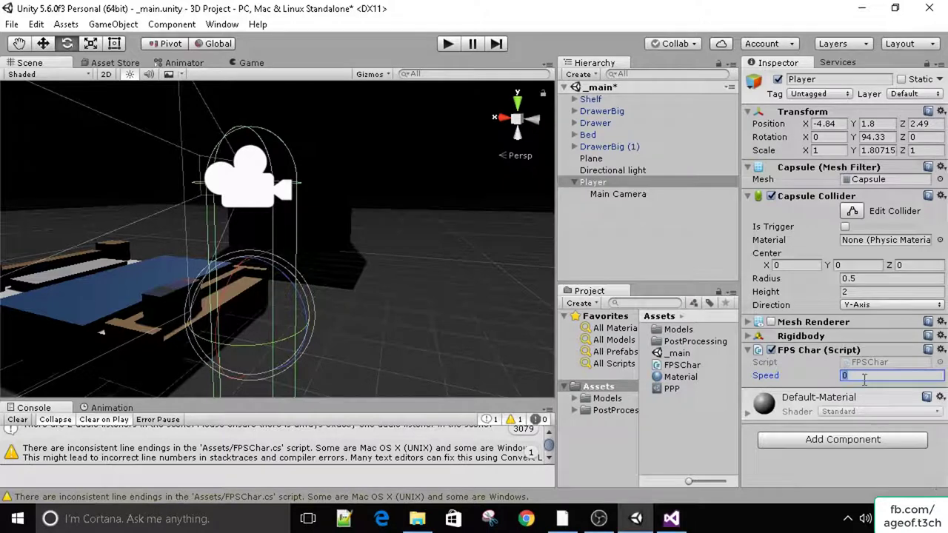
Set the FPS Char speed to 10, clear the Console, and start Play mode
{"action": "type", "text": "10"}
{"action": "left_click", "coordinate": [17, 419]}
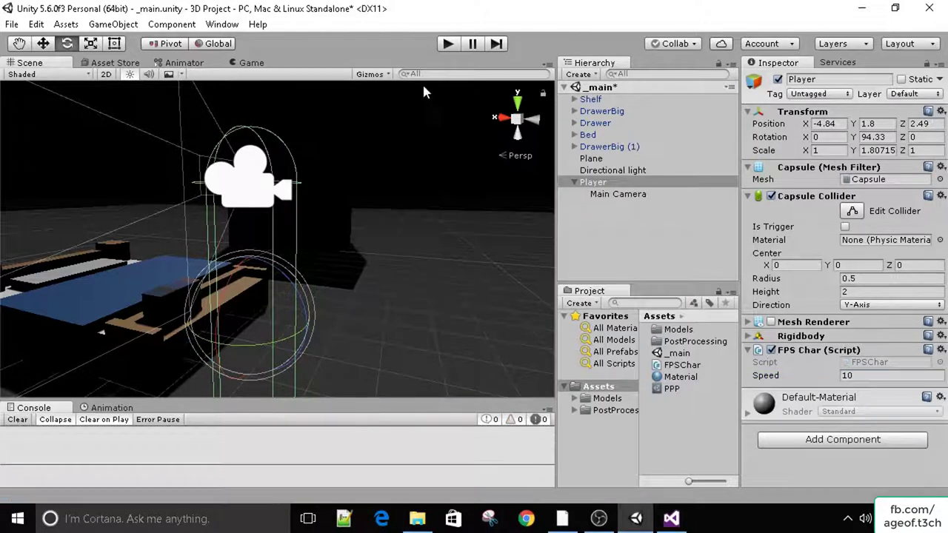
{"action": "left_click", "coordinate": [449, 43]}
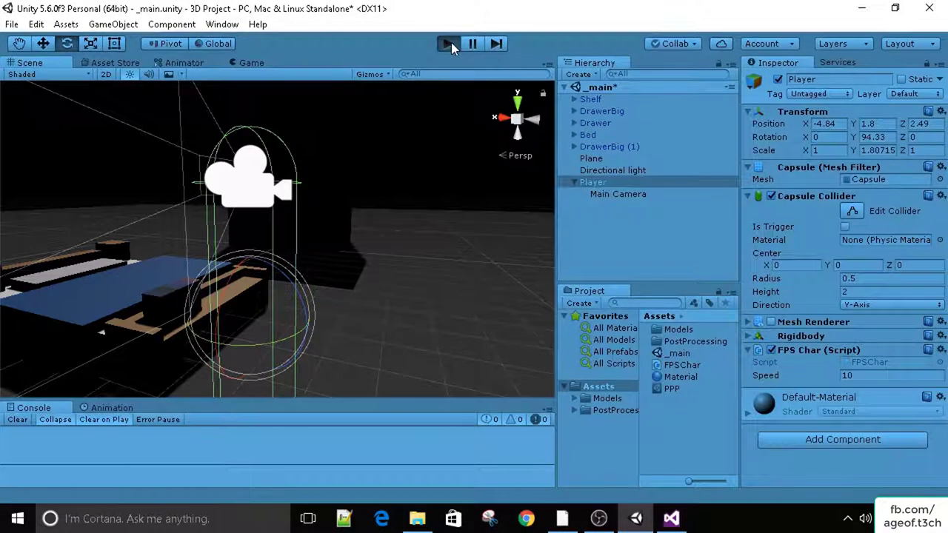
Move the Player with W, S and D, see it topple, then expand its Rigidbody
{"action": "key", "text": "w"}
{"action": "key", "text": "w"}
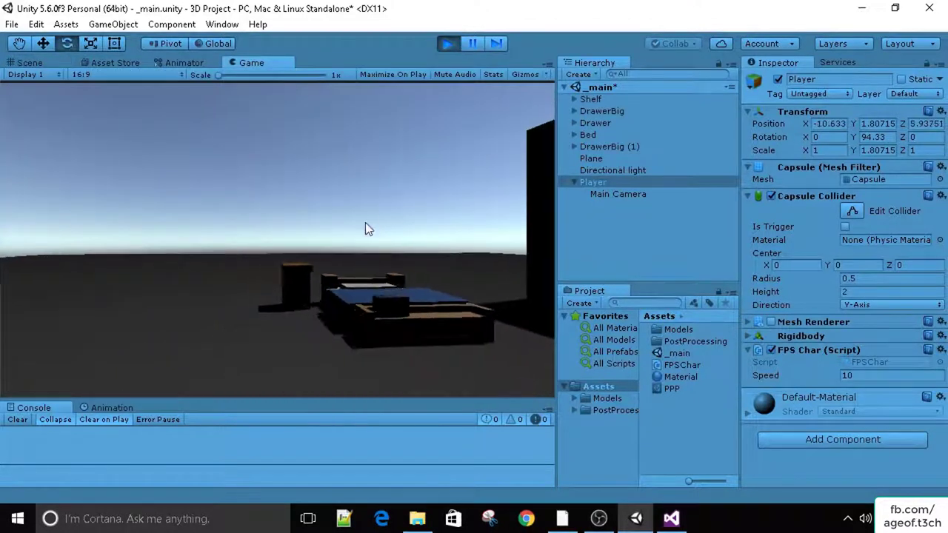
{"action": "key", "text": "s"}
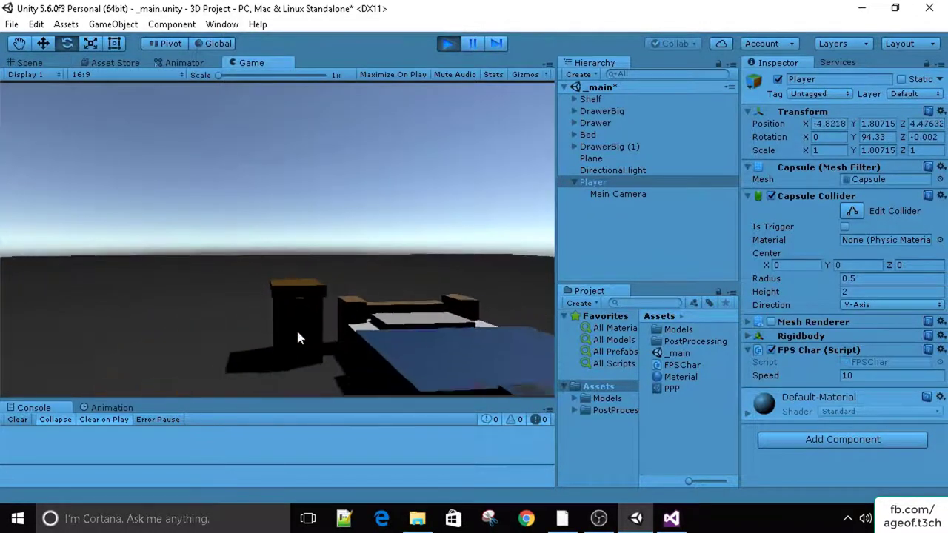
{"action": "key", "text": "w"}
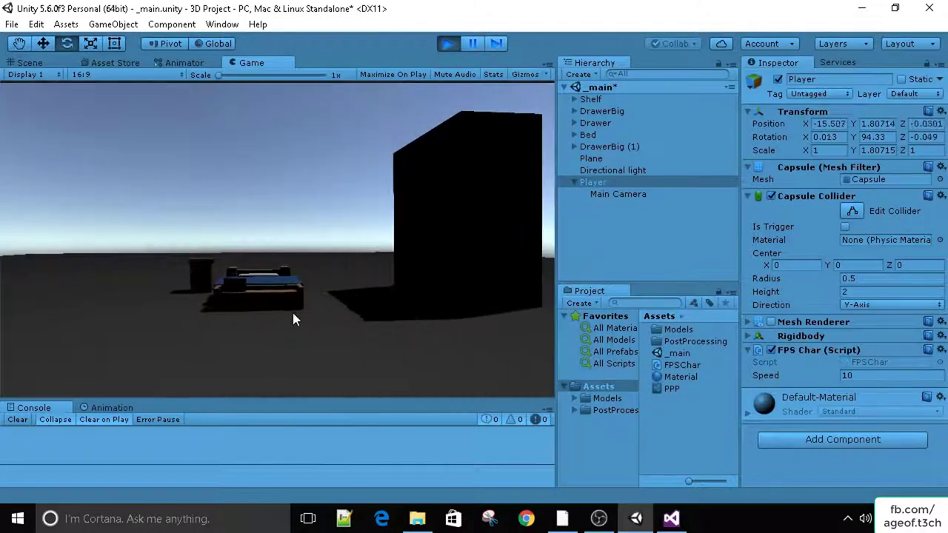
{"action": "key", "text": "d"}
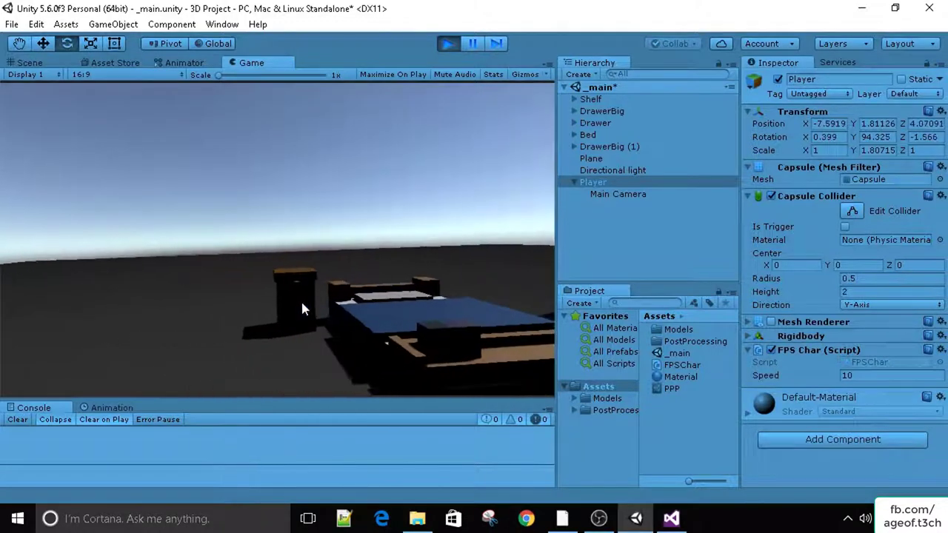
{"action": "key", "text": "d"}
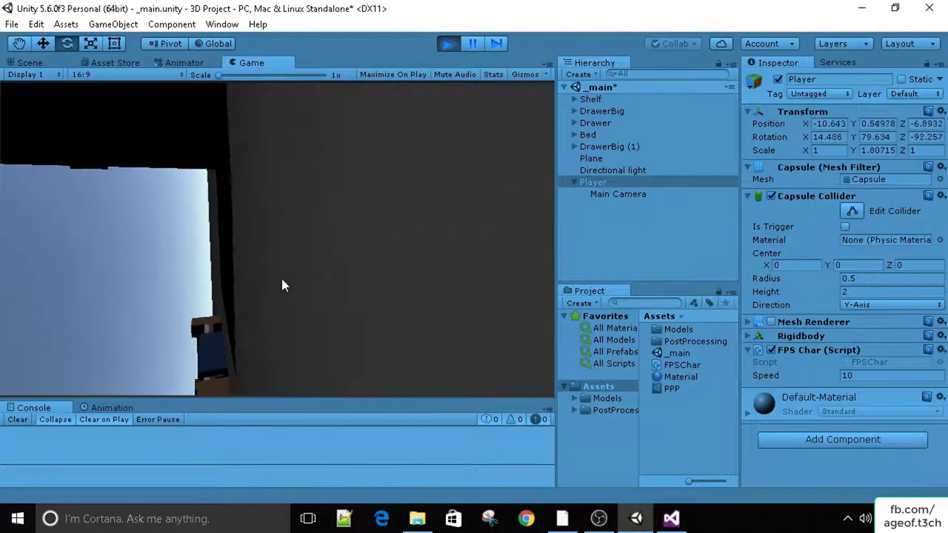
{"action": "left_click", "coordinate": [748, 335]}
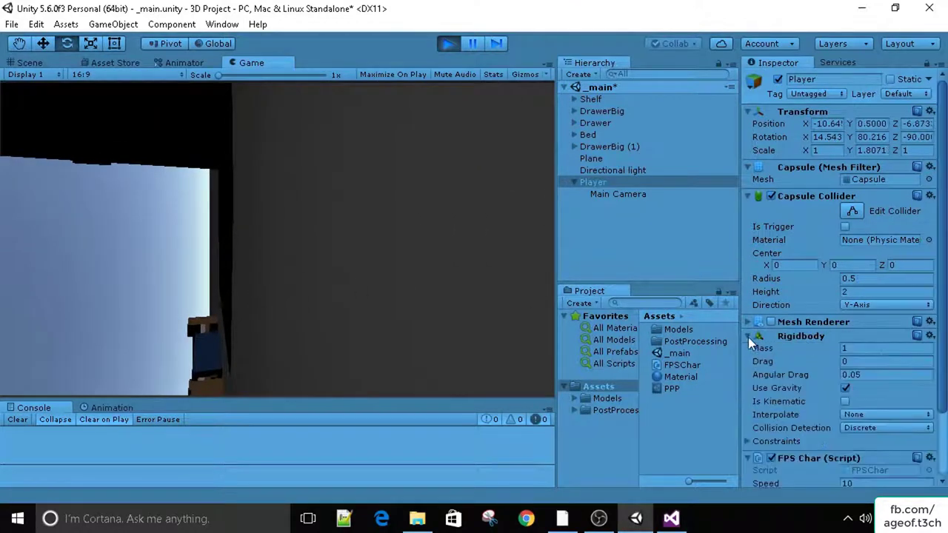
{"action": "scroll", "coordinate": [764, 353], "scroll_direction": "down", "scroll_amount": 3}
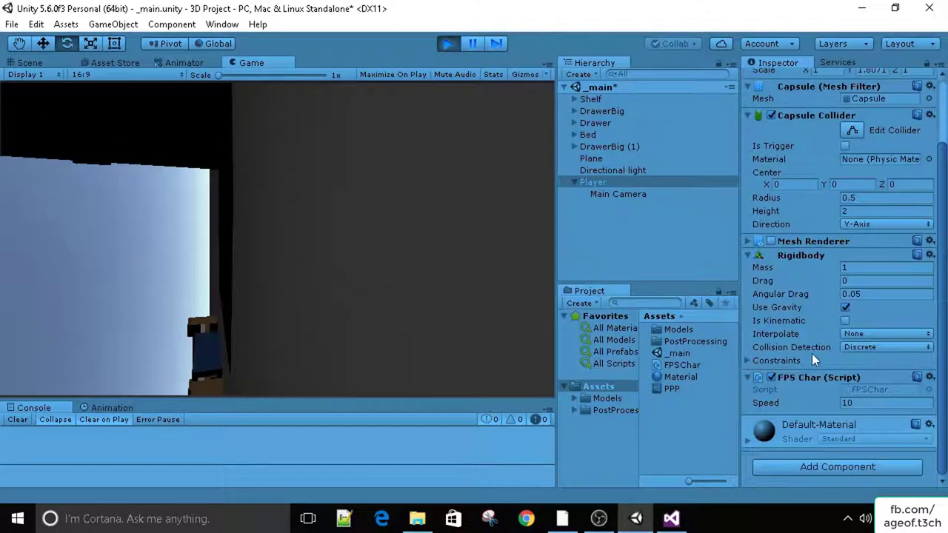
Stop play, freeze the Rigidbody's rotation on X, Y and Z, and play again
{"action": "left_click", "coordinate": [447, 43]}
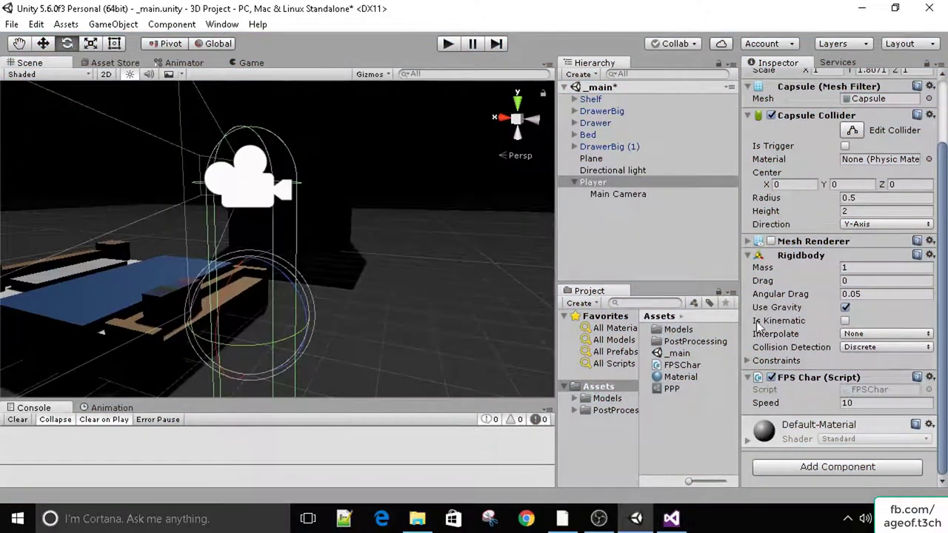
{"action": "left_click", "coordinate": [755, 361]}
{"action": "scroll", "coordinate": [792, 351], "scroll_direction": "down", "scroll_amount": 1}
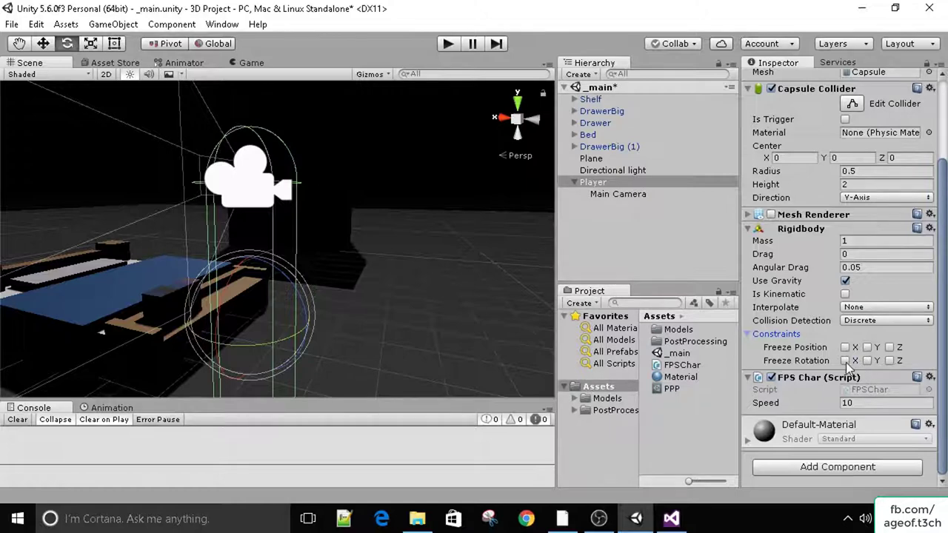
{"action": "left_click", "coordinate": [844, 360]}
{"action": "left_click", "coordinate": [868, 361]}
{"action": "left_click", "coordinate": [889, 361]}
{"action": "left_click", "coordinate": [448, 43]}
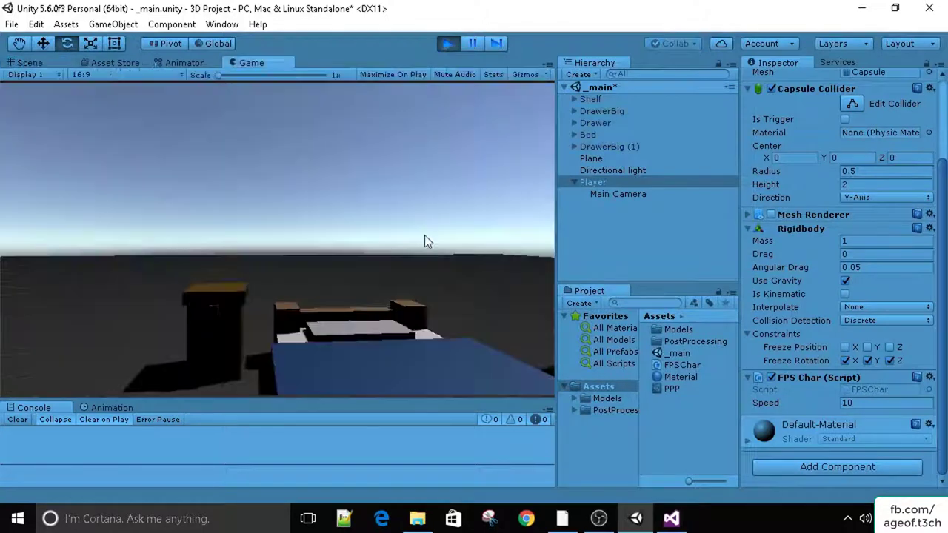
Walk the upright Player around the bed with WASD, then stop play with Ctrl+P and reselect Player
{"action": "key", "text": "w"}
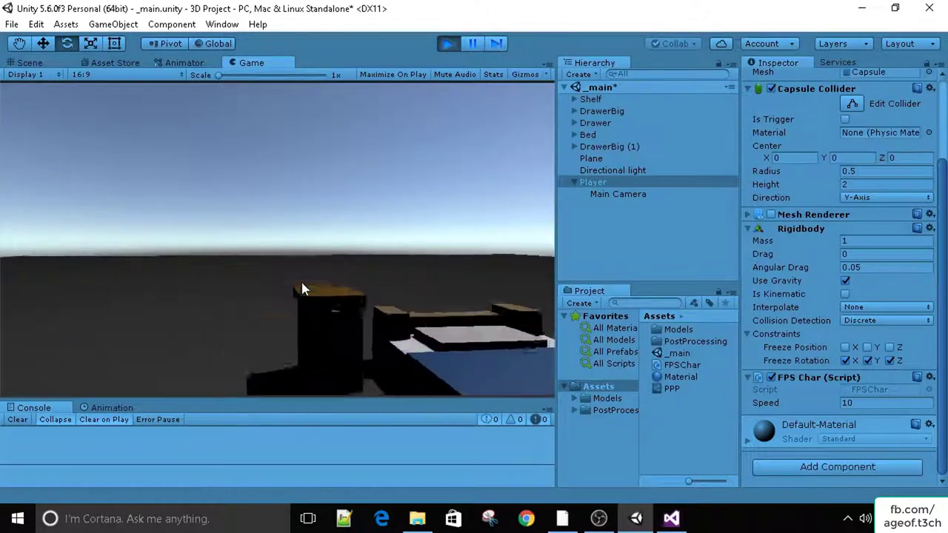
{"action": "key", "text": "d"}
{"action": "key", "text": "s"}
{"action": "key", "text": "s"}
{"action": "key", "text": "a"}
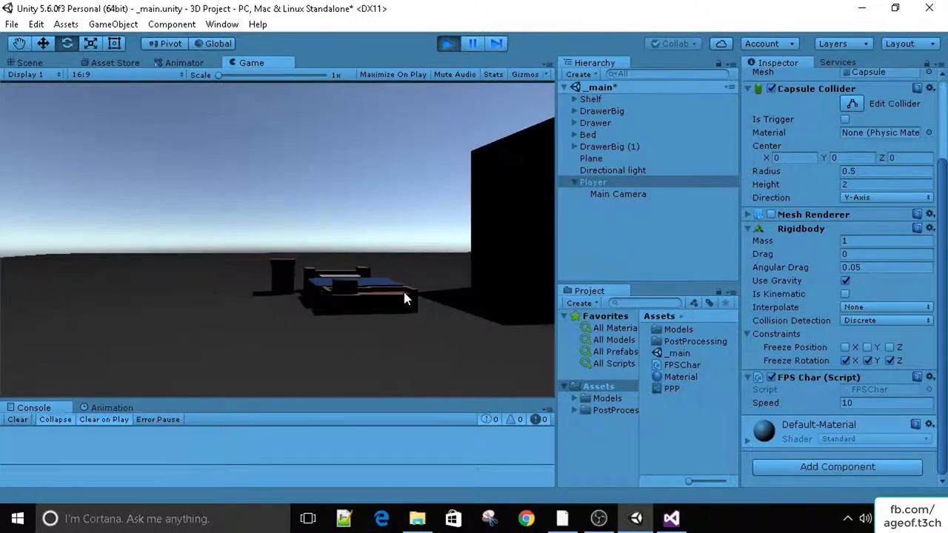
{"action": "key", "text": "w"}
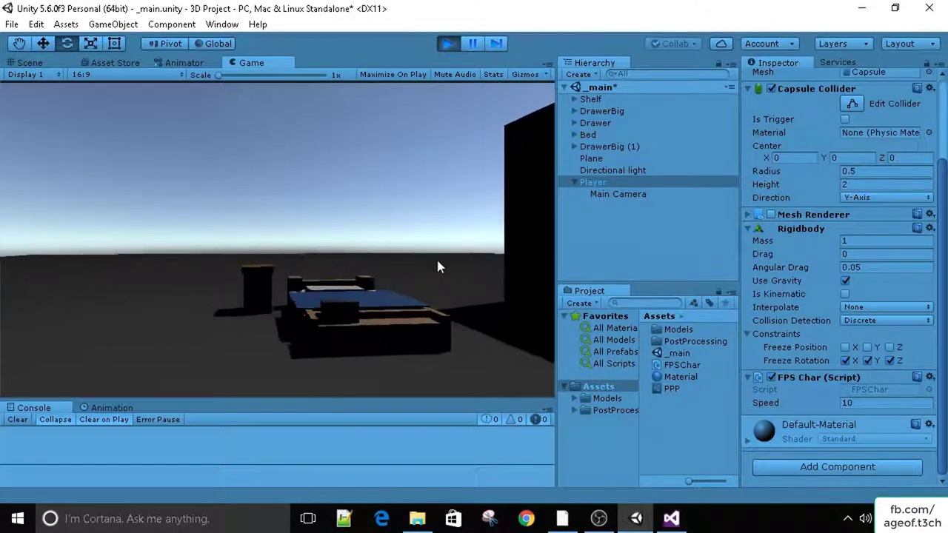
{"action": "key", "text": "s"}
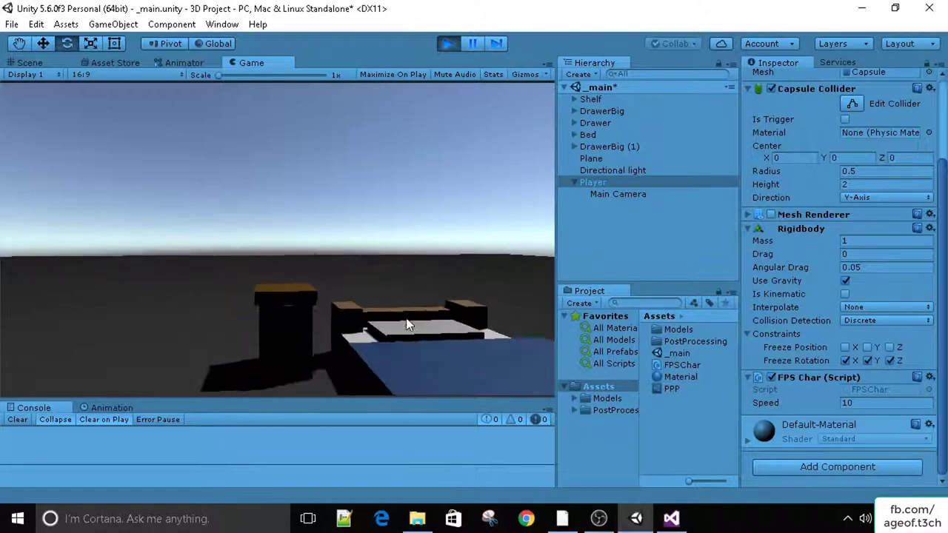
{"action": "key", "text": "d"}
{"action": "key", "text": "a"}
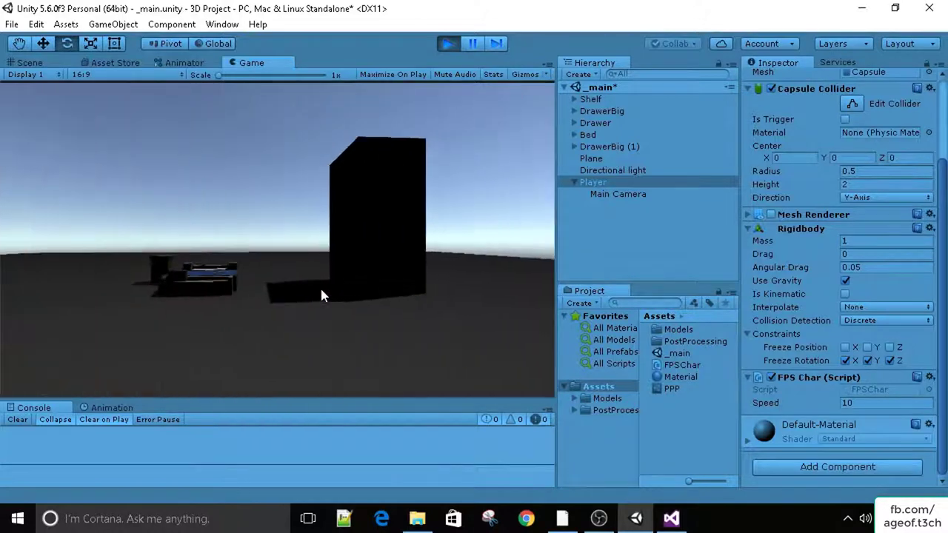
{"action": "key", "text": "w"}
{"action": "key", "text": "w"}
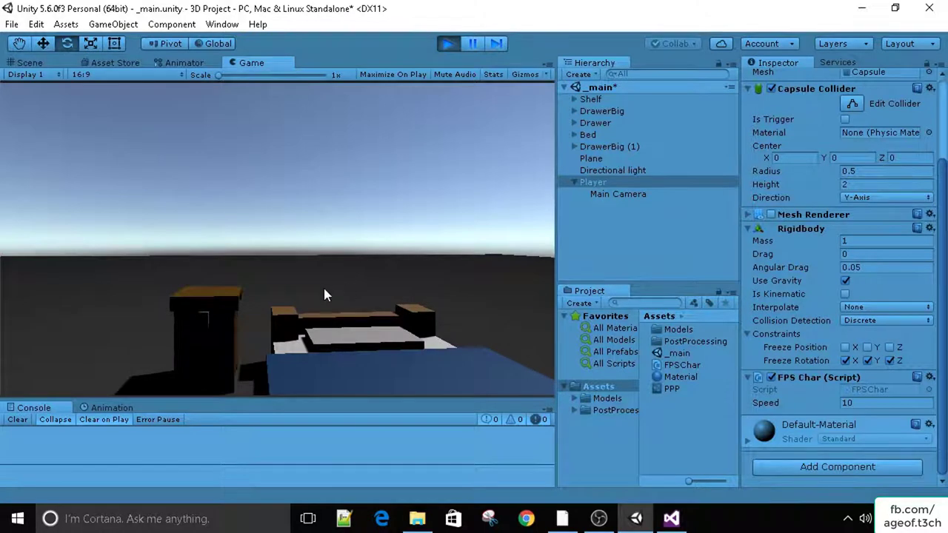
{"action": "key", "text": "w"}
{"action": "key", "text": "s"}
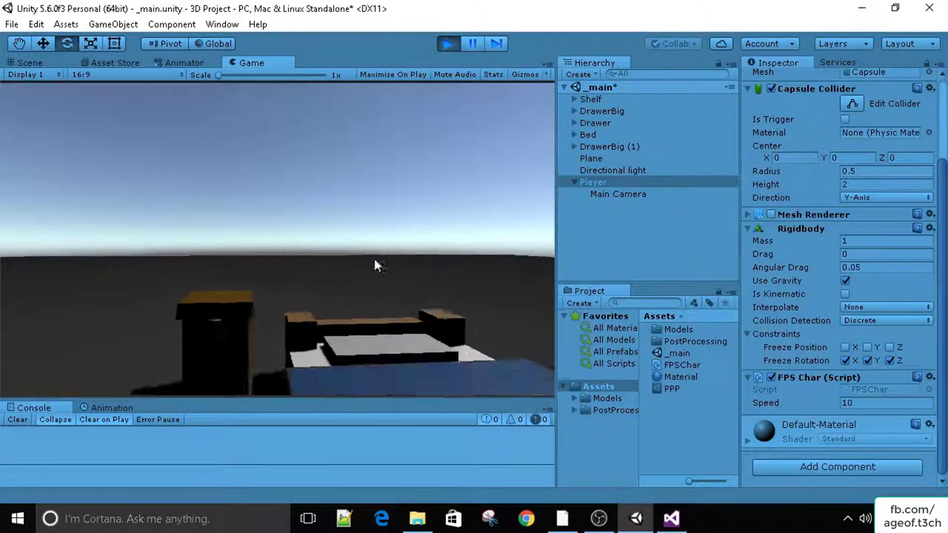
{"action": "key", "text": "d"}
{"action": "key", "text": "a"}
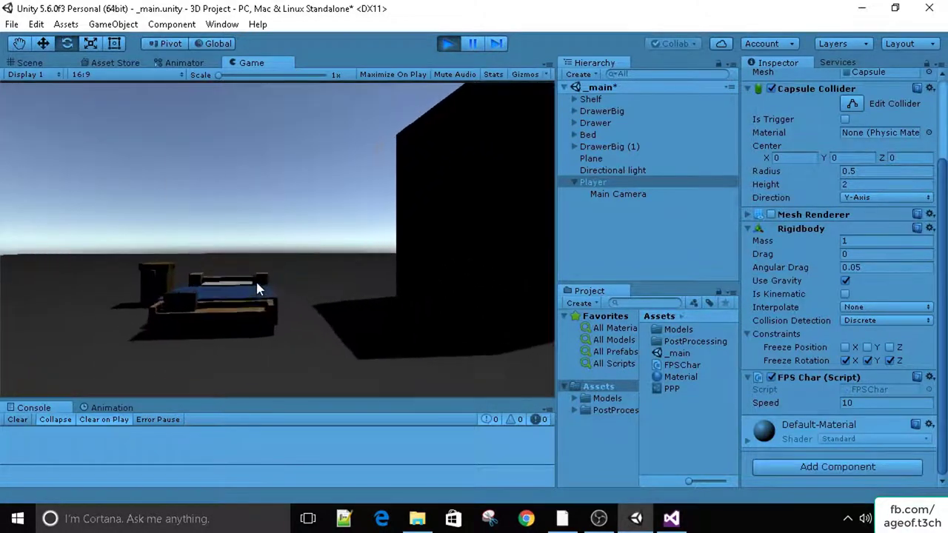
{"action": "key", "text": "w"}
{"action": "key", "text": "w"}
{"action": "key", "text": "s"}
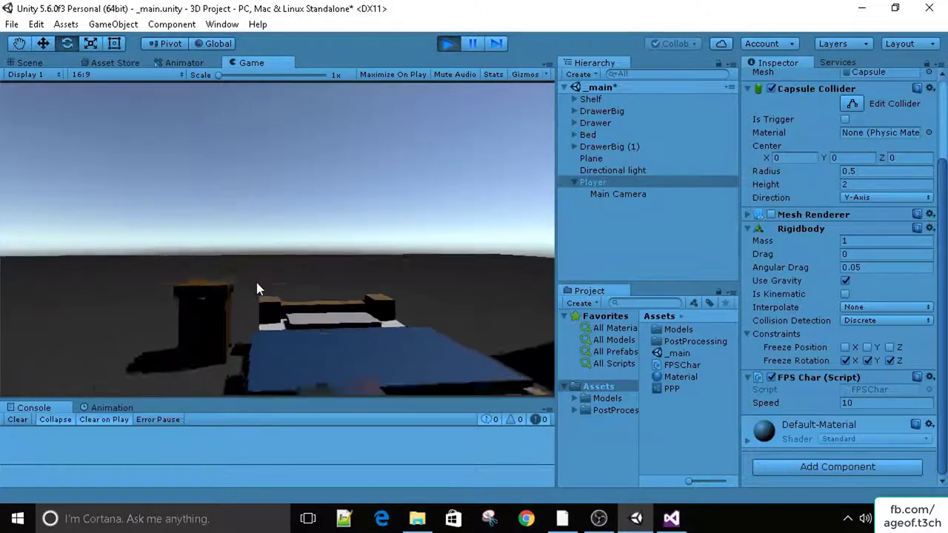
{"action": "key", "text": "s"}
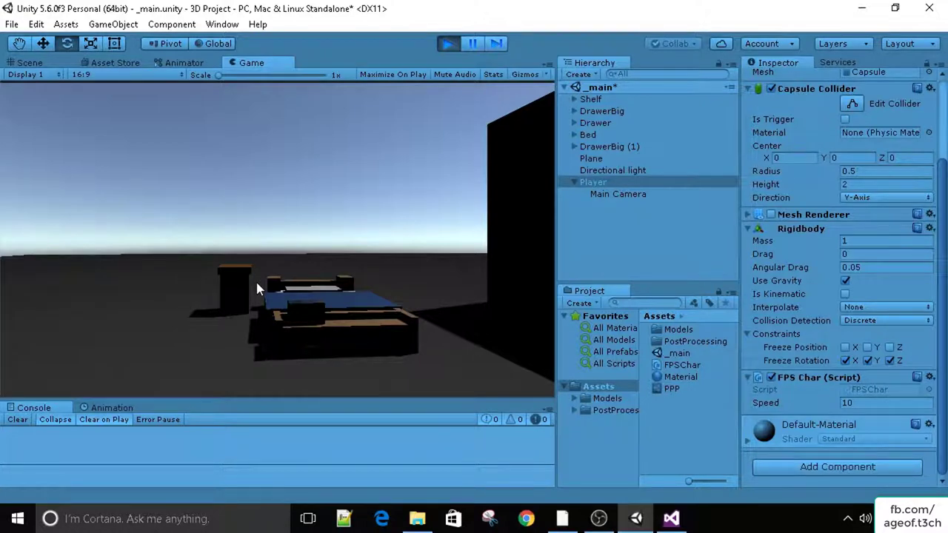
{"action": "key", "text": "ctrl+p"}
{"action": "left_click", "coordinate": [612, 185]}
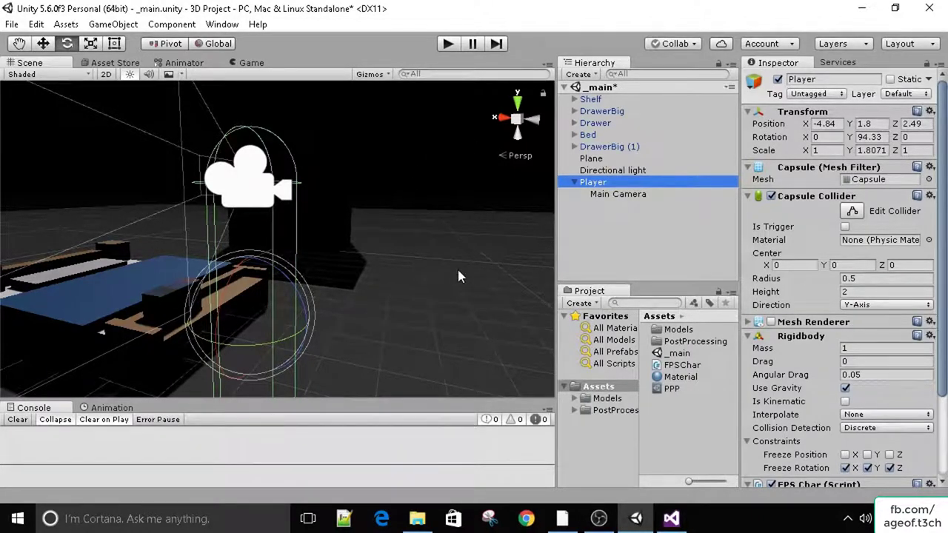
{"action": "left_click_drag", "start_coordinate": [233, 244], "coordinate": [259, 278], "text": "alt"}
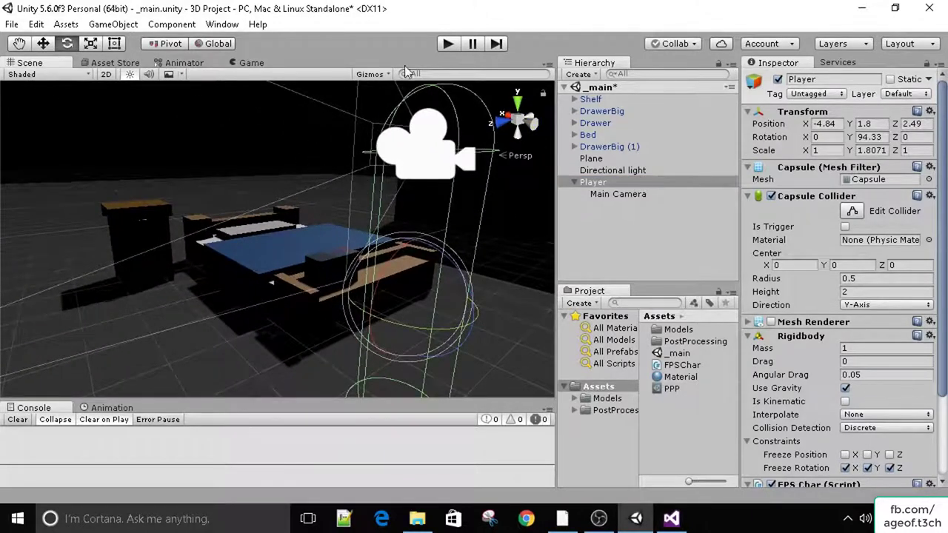
{"action": "left_click", "coordinate": [448, 44]}
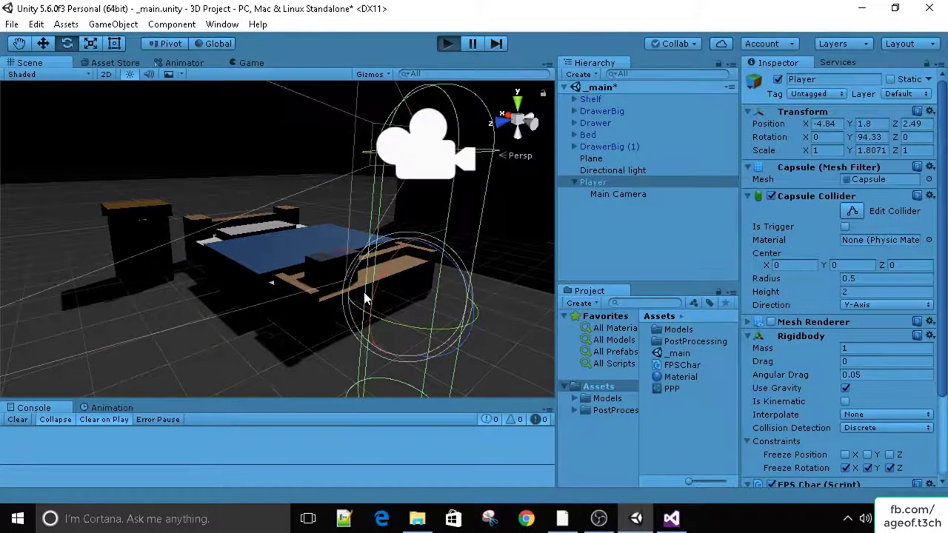
{"action": "key", "text": "s"}
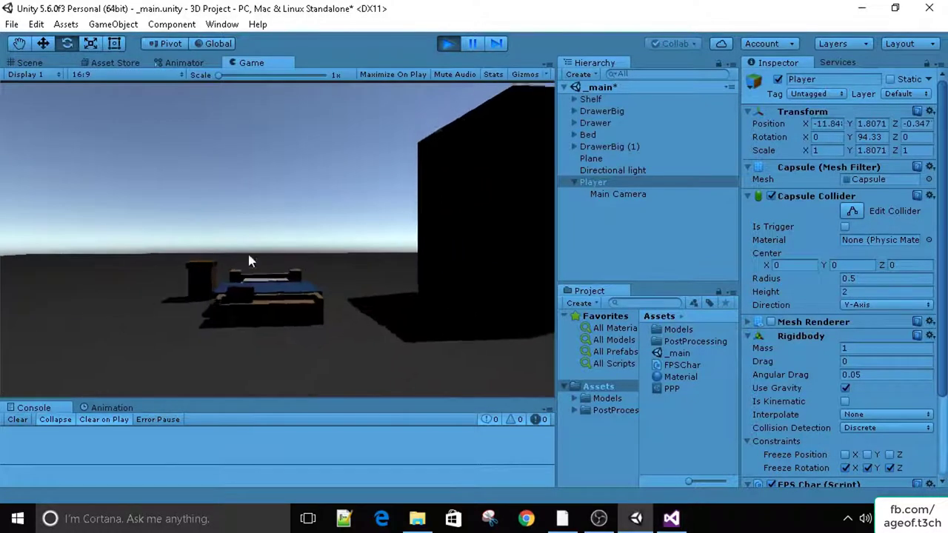
{"action": "key", "text": "w"}
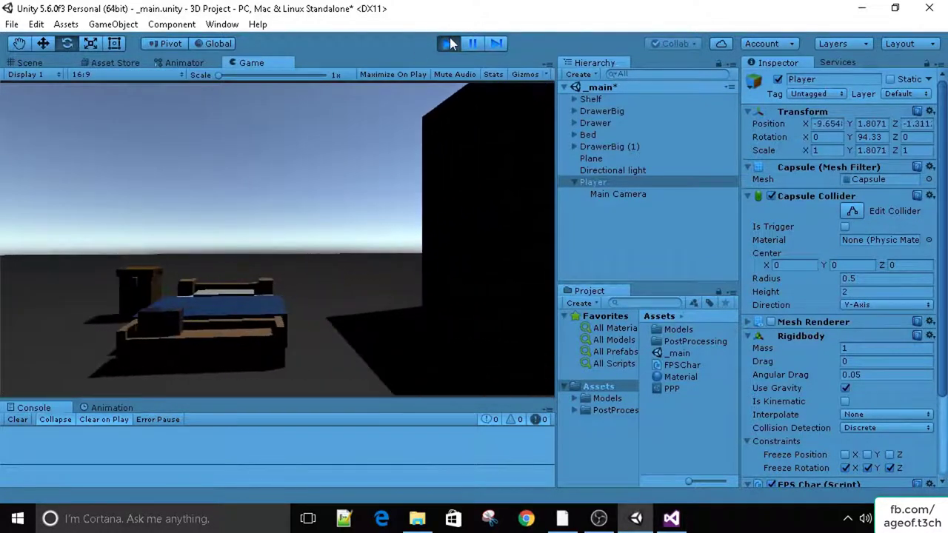
{"action": "left_click", "coordinate": [449, 43]}
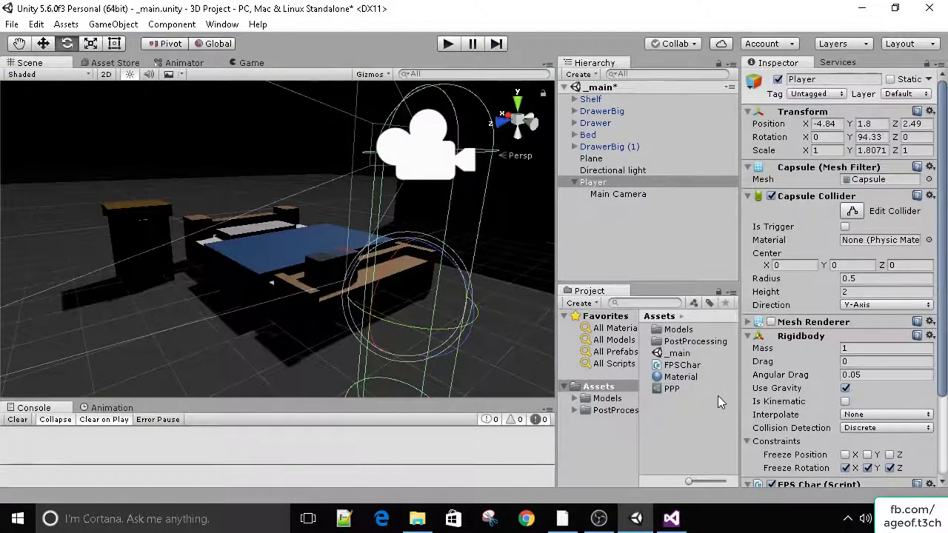
Create a new C# script in Assets named CameraMovement
{"action": "right_click", "coordinate": [674, 410]}
{"action": "mouse_move", "coordinate": [711, 140]}
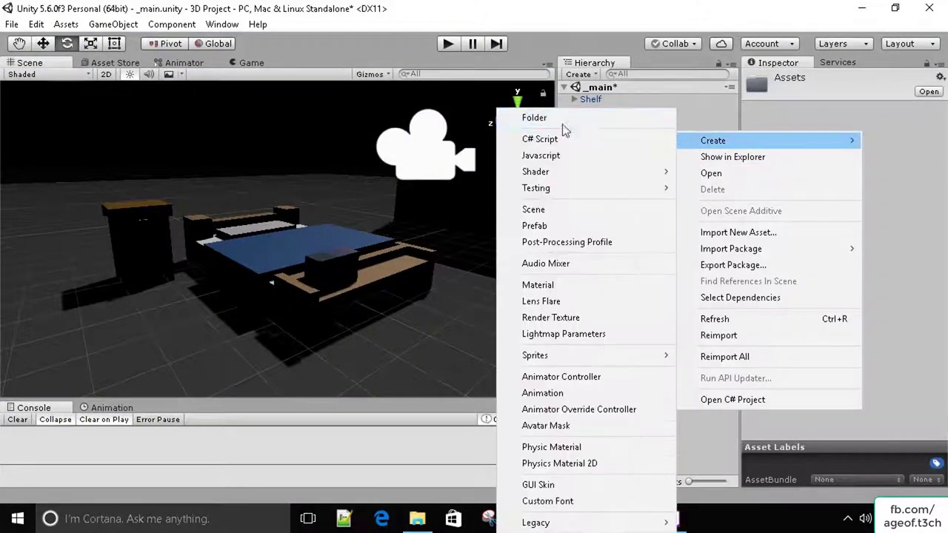
{"action": "left_click", "coordinate": [544, 139]}
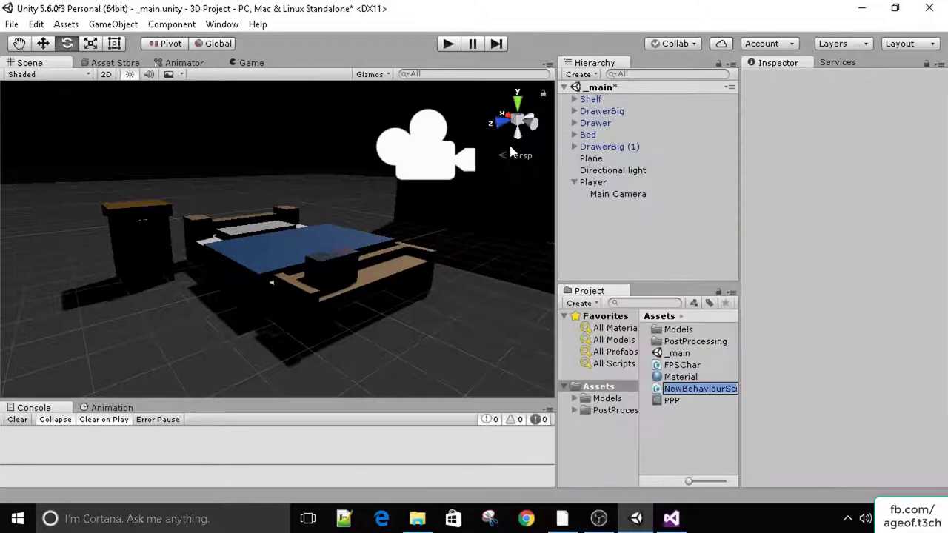
{"action": "type", "text": "CameraMovement"}
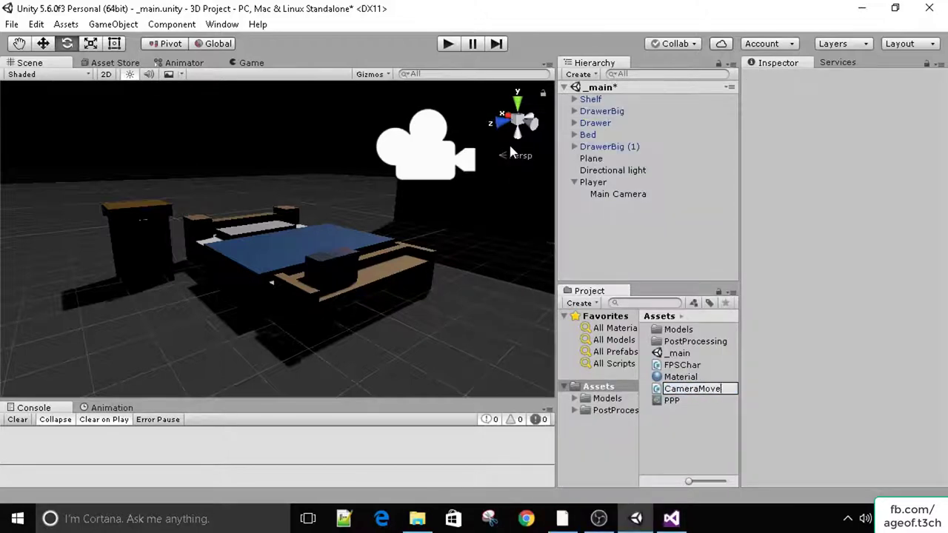
{"action": "key", "text": "Return"}
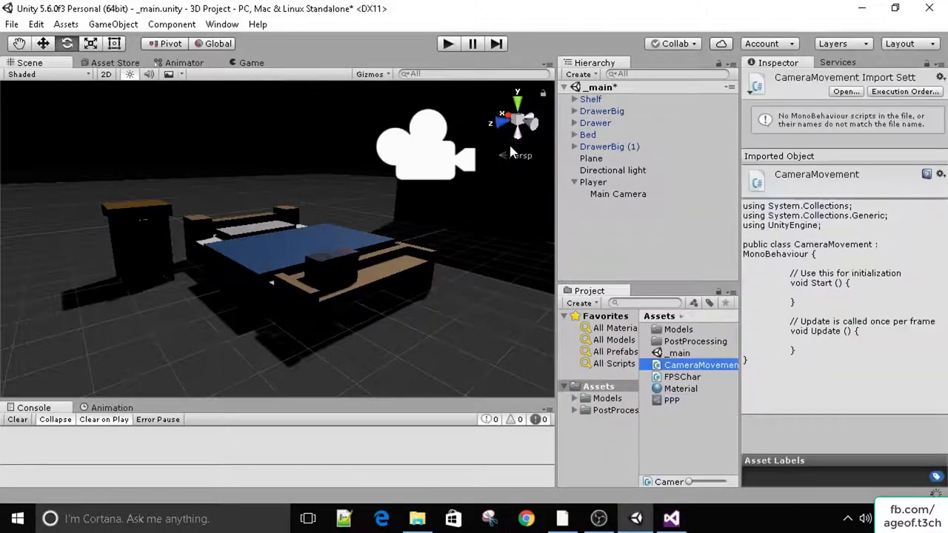
Attach CameraMovement to the Main Camera and open it in Visual Studio, reloading when prompted
{"action": "left_click", "coordinate": [652, 195]}
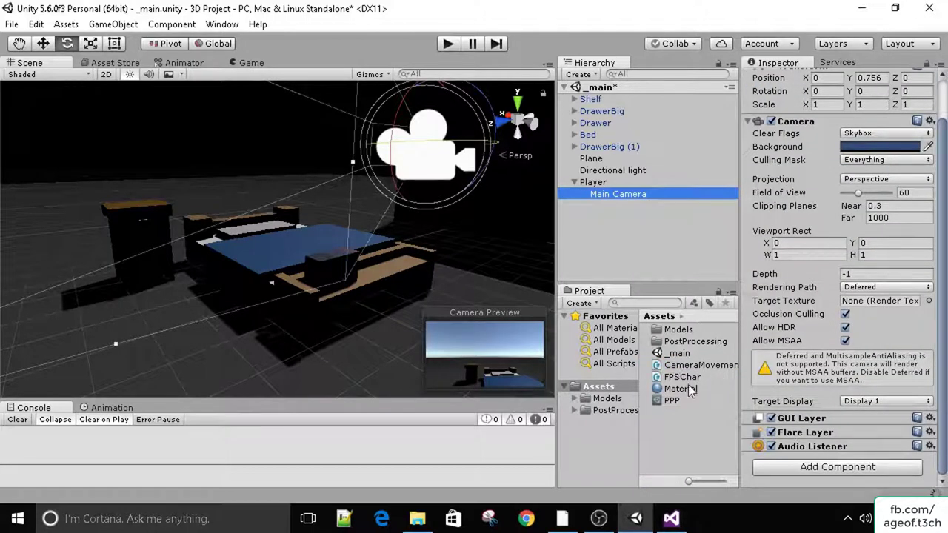
{"action": "left_click", "coordinate": [700, 365]}
{"action": "left_click_drag", "start_coordinate": [717, 364], "coordinate": [639, 194]}
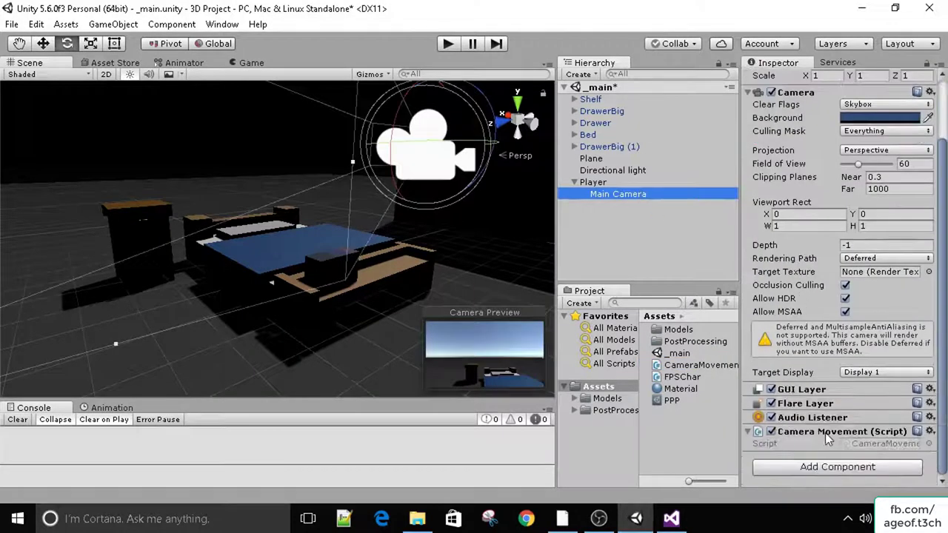
{"action": "double_click", "coordinate": [881, 443]}
{"action": "left_click", "coordinate": [434, 299]}
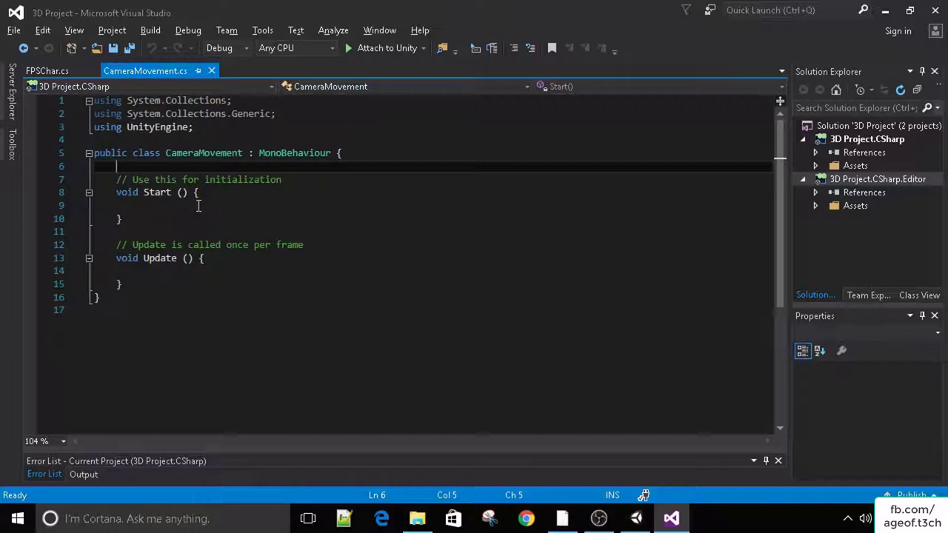
Declare 'public float mouseSensitivity;' and 'public float mouseSmoothing;' and save
{"action": "type", "text": "publi"}
{"action": "key", "text": "BackSpace"}
{"action": "key", "text": "BackSpace"}
{"action": "key", "text": "BackSpace"}
{"action": "key", "text": "BackSpace"}
{"action": "key", "text": "BackSpace"}
{"action": "key", "text": "Return"}
{"action": "type", "text": "pub"}
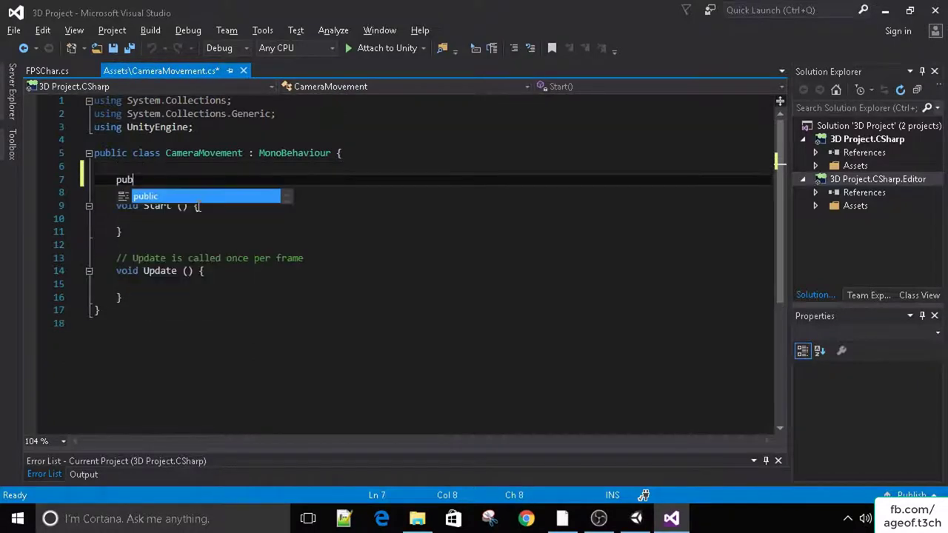
{"action": "type", "text": "lic float mouse"}
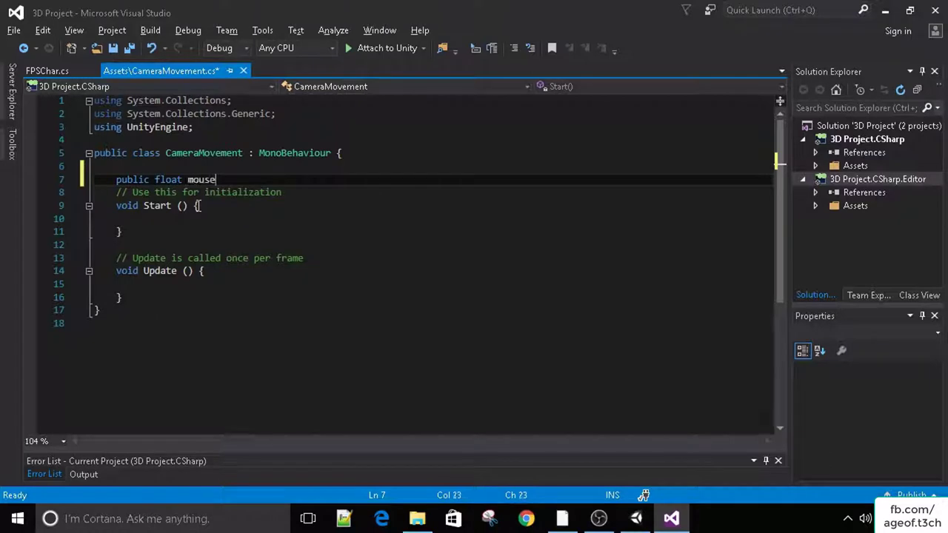
{"action": "type", "text": "Sensitivity;"}
{"action": "key", "text": "Return"}
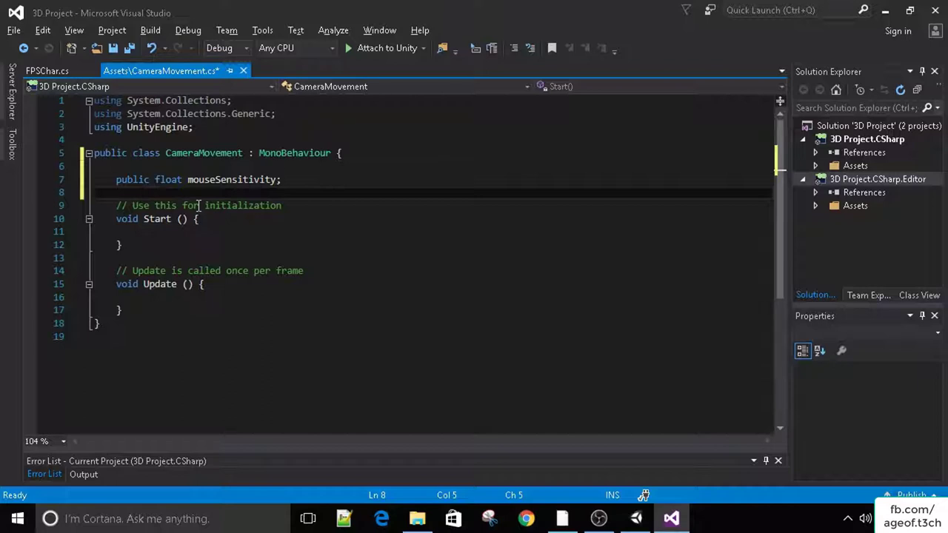
{"action": "type", "text": "public float "}
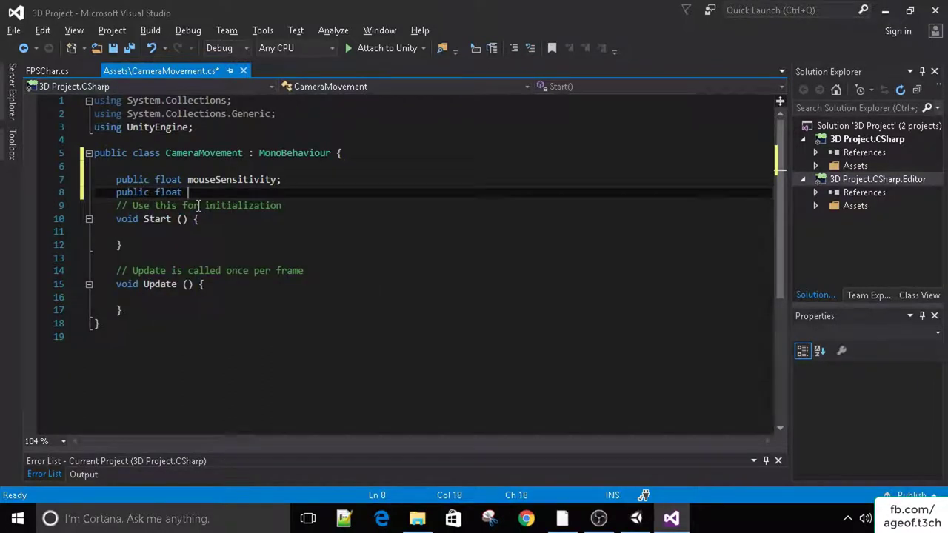
{"action": "type", "text": "mouseSmoothing;"}
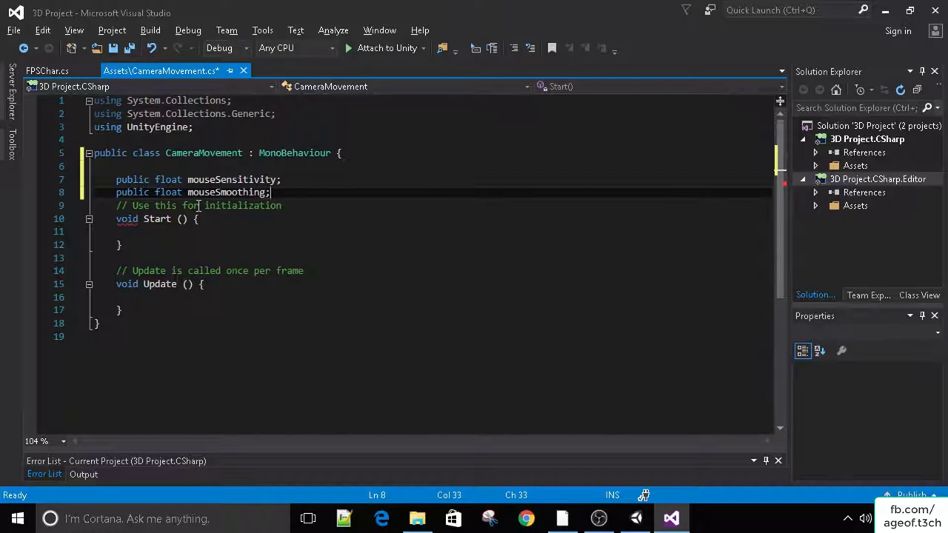
{"action": "key", "text": "Return"}
{"action": "key", "text": "ctrl+s"}
{"action": "key", "text": "Return"}
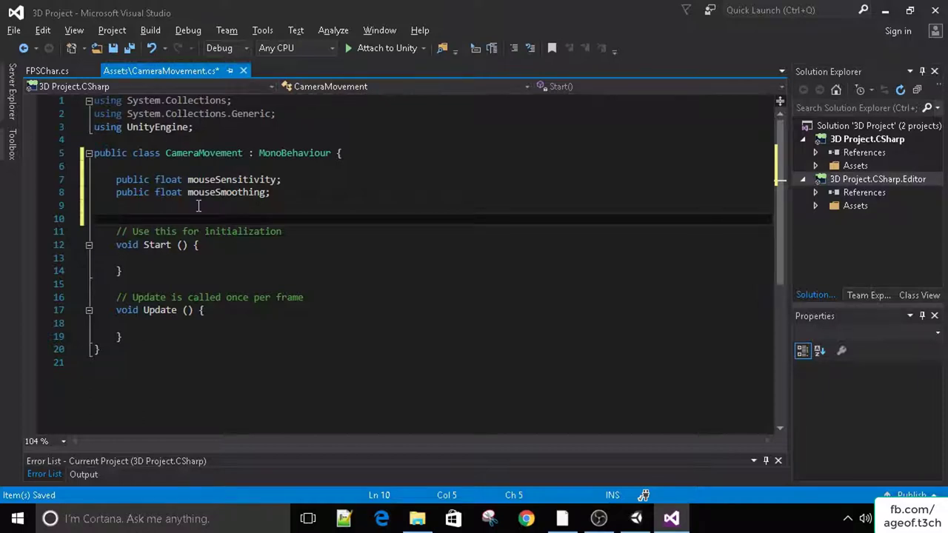
Add 'public GameObject Player;' and 'Vector2 mouseLook;', delete the empty Start method, and return to Unity
{"action": "type", "text": "public Gam"}
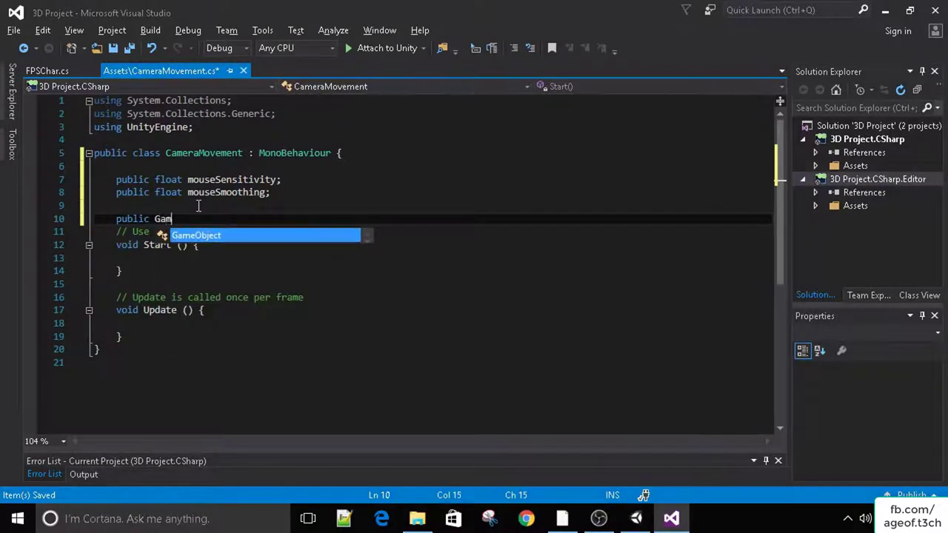
{"action": "key", "text": "Tab"}
{"action": "type", "text": "Player;"}
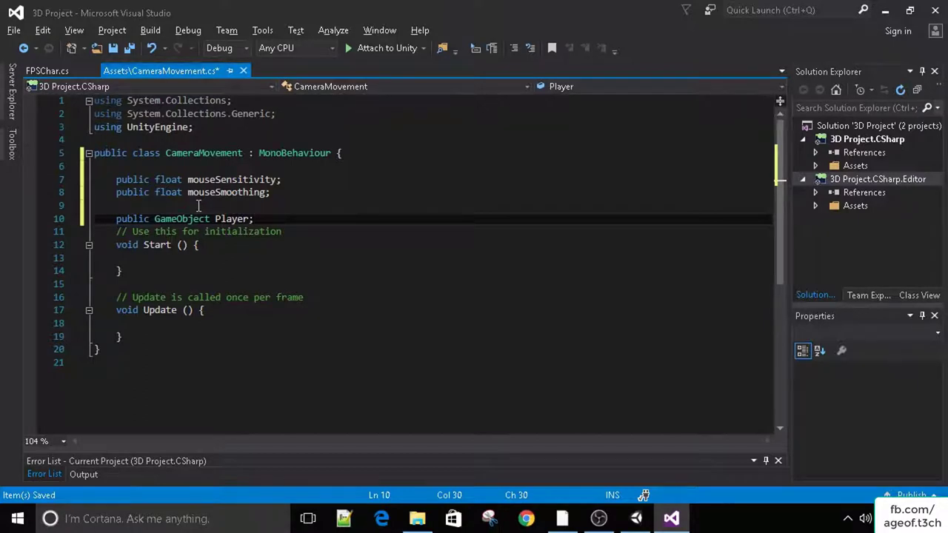
{"action": "key", "text": "Return"}
{"action": "type", "text": "Vec"}
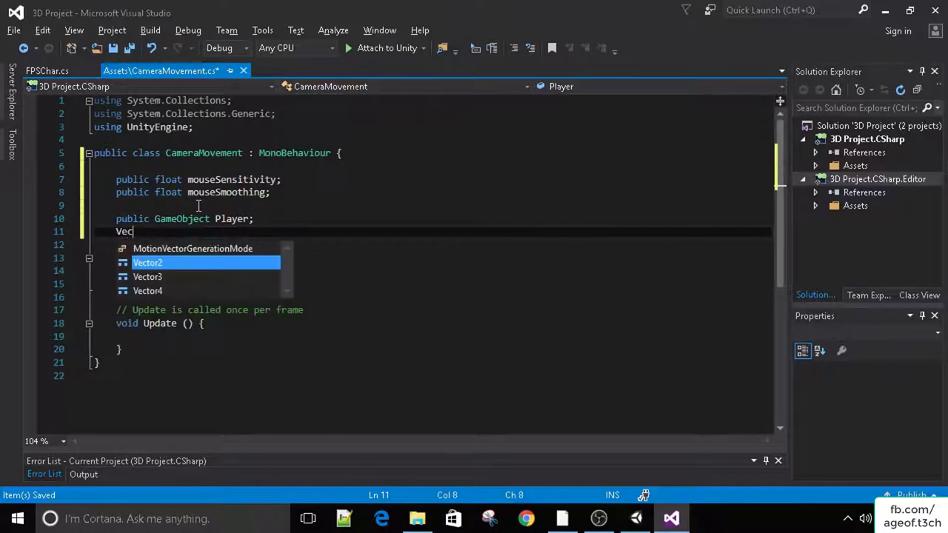
{"action": "type", "text": "tor2 mouseLook;"}
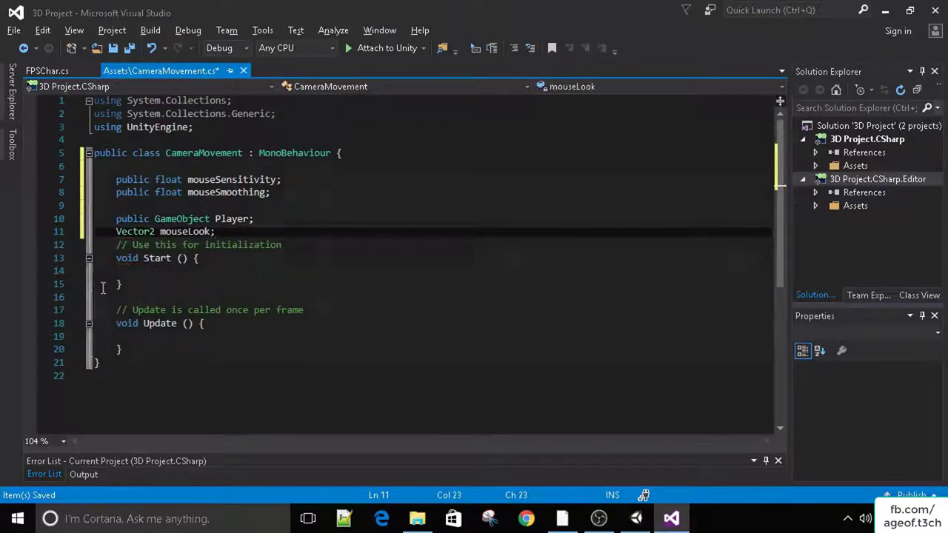
{"action": "left_click_drag", "start_coordinate": [131, 284], "coordinate": [311, 232]}
{"action": "key", "text": "Delete"}
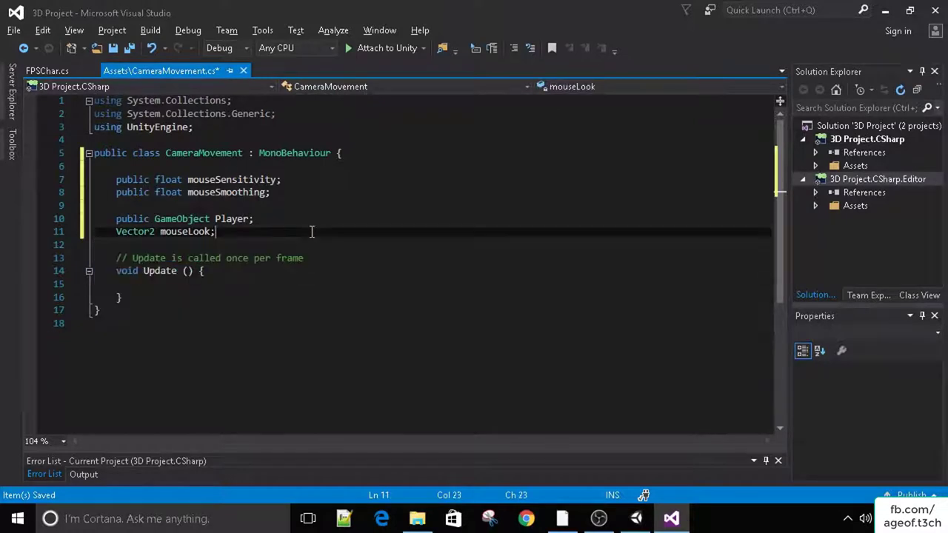
{"action": "left_click", "coordinate": [636, 518]}
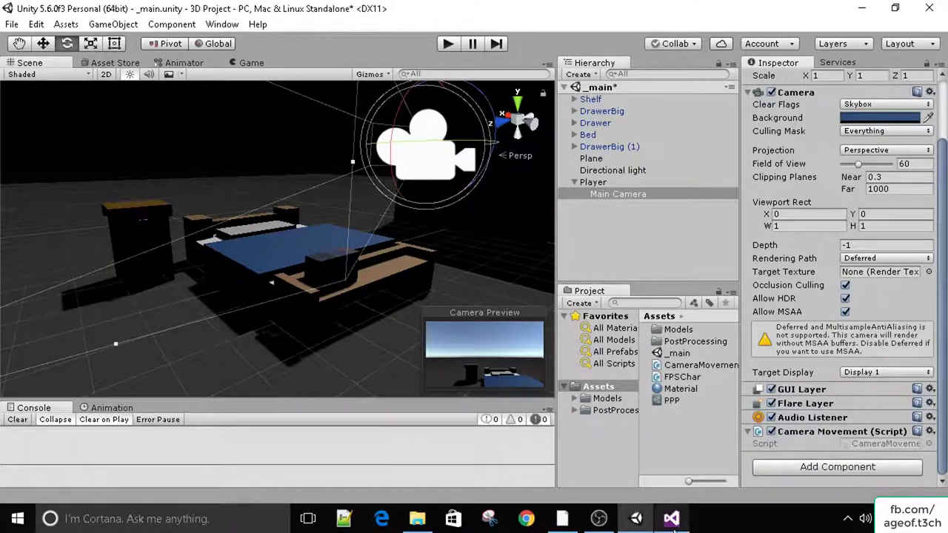
Save and close the CameraMovement script in Visual Studio
{"action": "left_click", "coordinate": [671, 518]}
{"action": "left_click", "coordinate": [243, 70]}
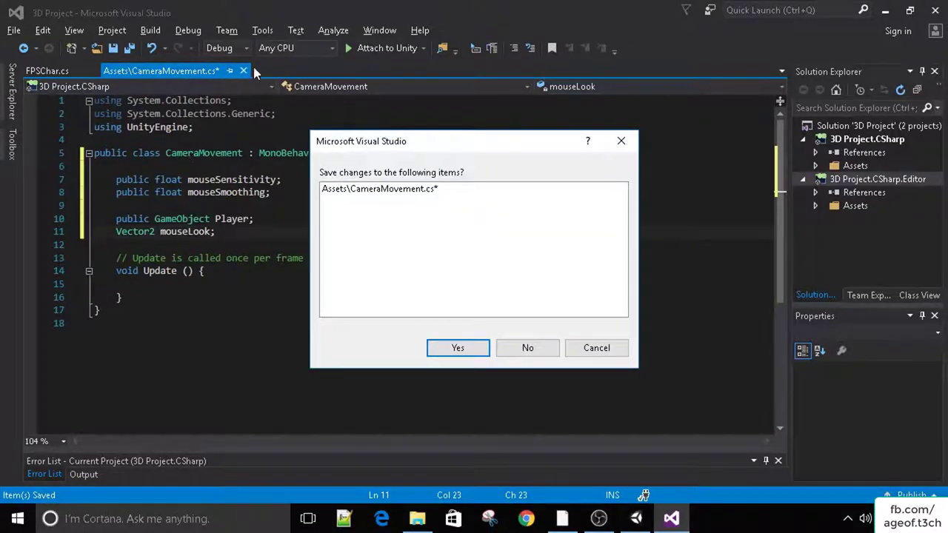
{"action": "left_click", "coordinate": [474, 348]}
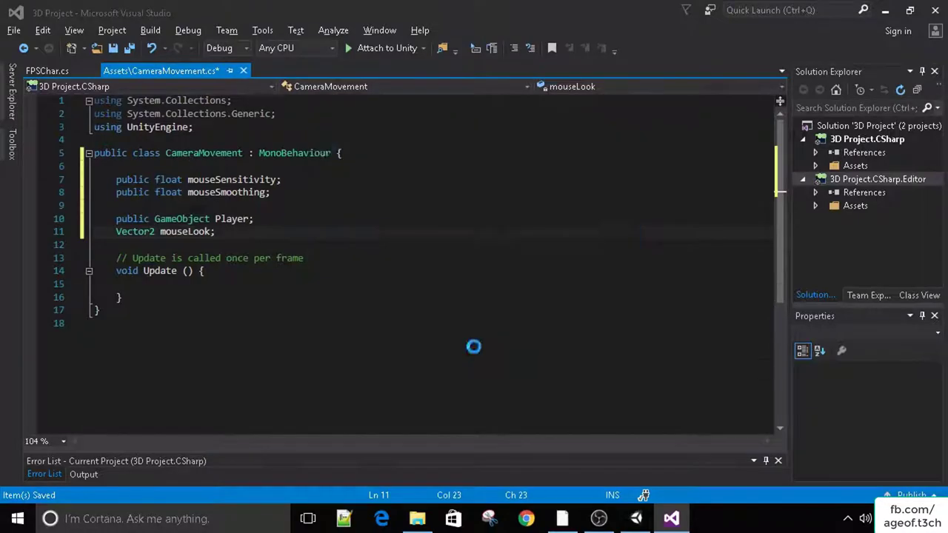
In the Camera Movement component, set Mouse Sensitivity to 1 and Mouse Smoothing to 1
{"action": "left_click", "coordinate": [635, 518]}
{"action": "scroll", "coordinate": [755, 439], "scroll_direction": "up", "scroll_amount": 1}
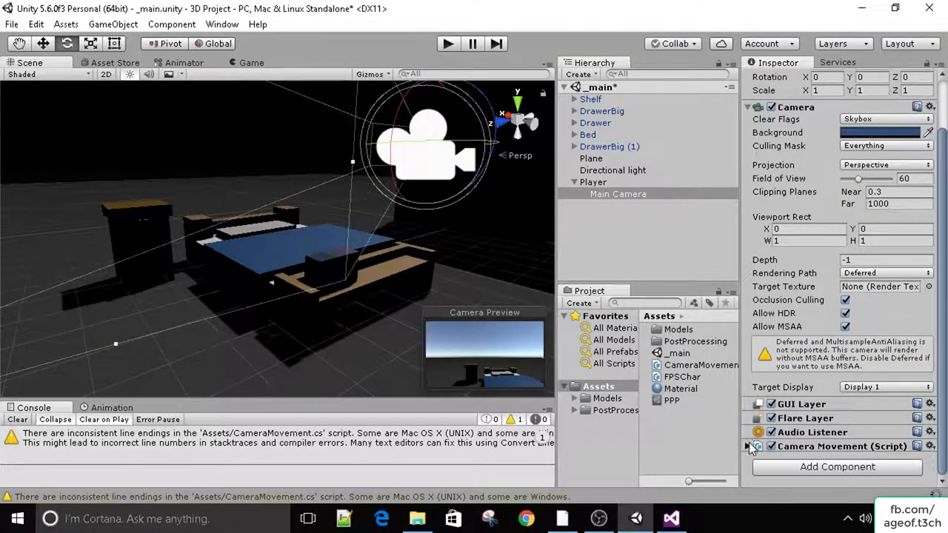
{"action": "left_click", "coordinate": [750, 445]}
{"action": "scroll", "coordinate": [750, 444], "scroll_direction": "down", "scroll_amount": 1}
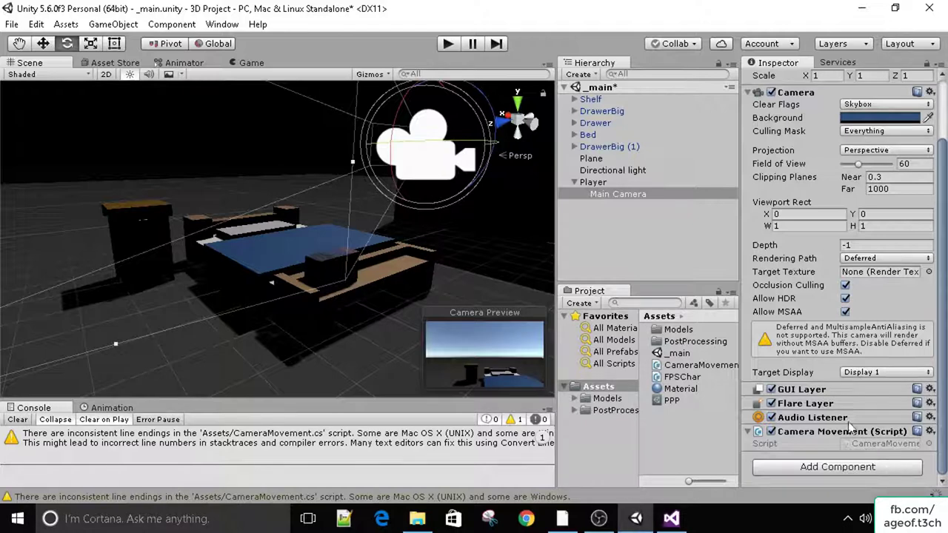
{"action": "scroll", "coordinate": [888, 422], "scroll_direction": "down", "scroll_amount": 3}
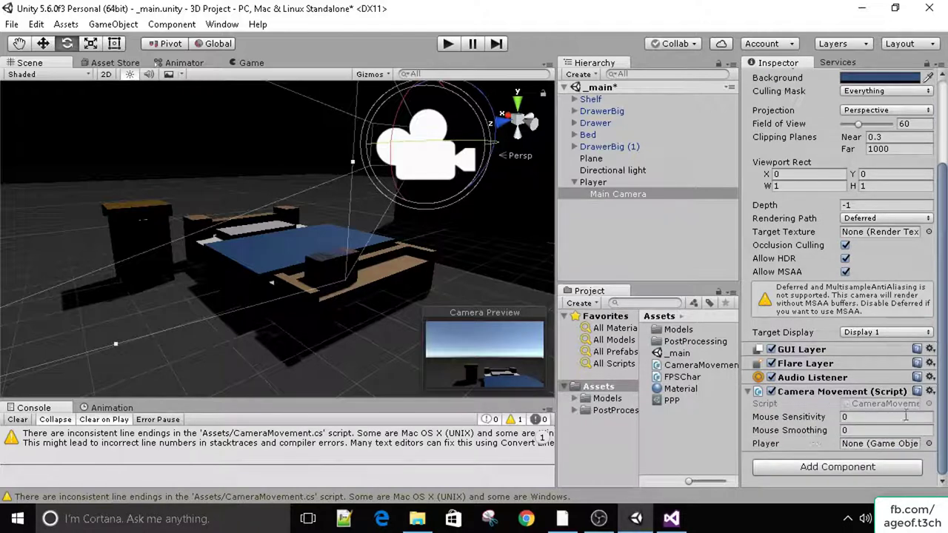
{"action": "left_click", "coordinate": [869, 418]}
{"action": "type", "text": "1"}
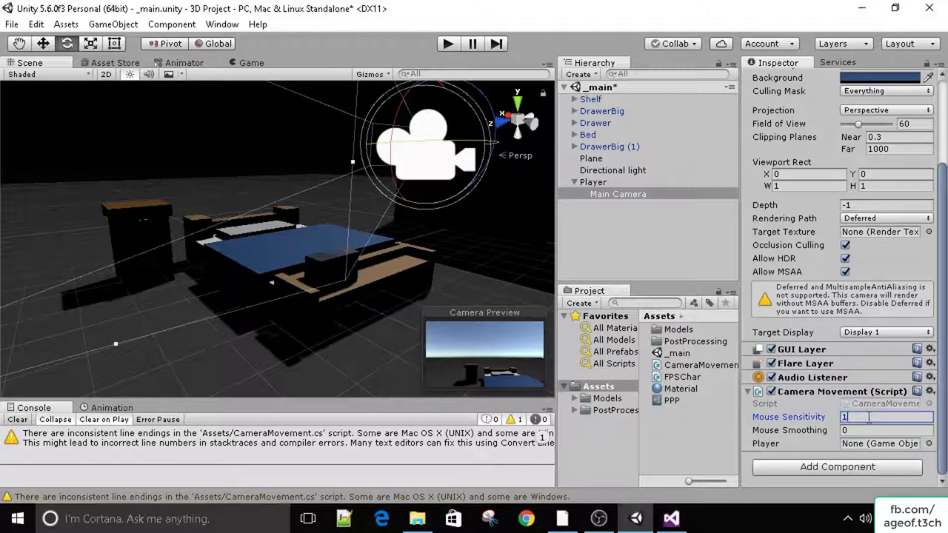
{"action": "left_click", "coordinate": [901, 432]}
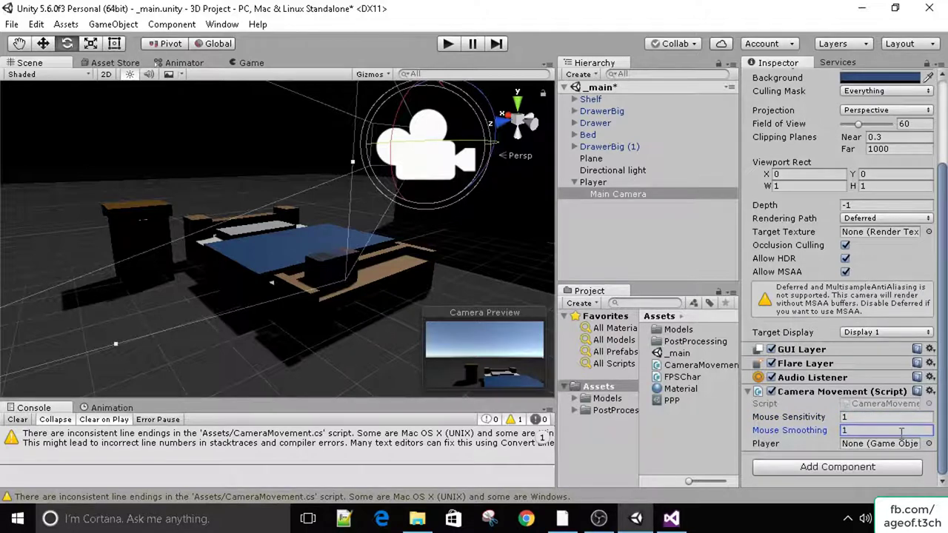
{"action": "type", "text": "1"}
Assign Player to the script's Player slot, clear the Console, and open CameraMovement.cs
{"action": "left_click_drag", "start_coordinate": [599, 191], "coordinate": [879, 444]}
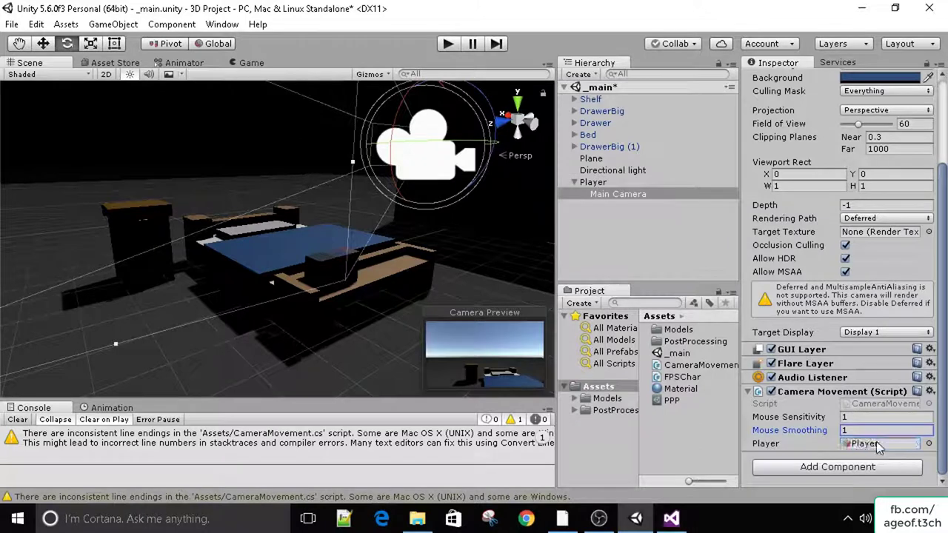
{"action": "left_click", "coordinate": [17, 419]}
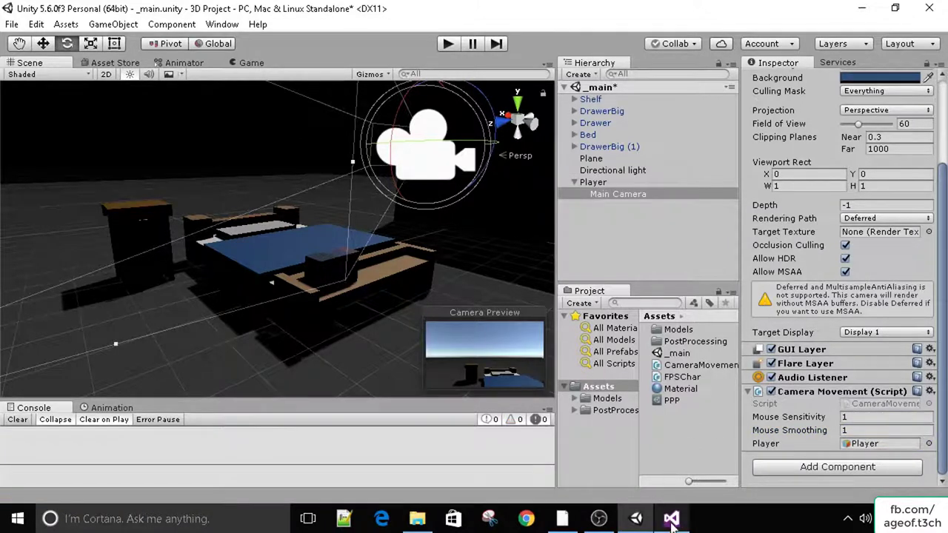
{"action": "double_click", "coordinate": [882, 403]}
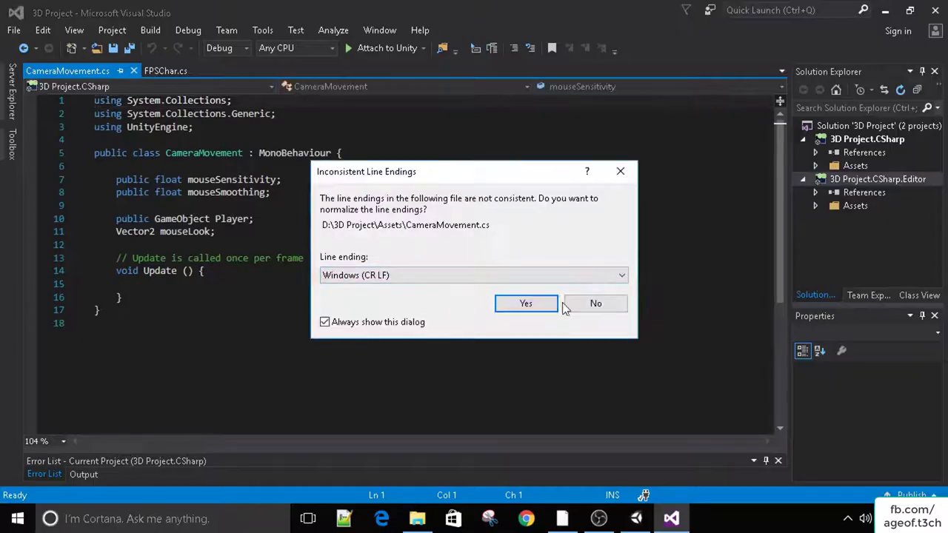
Normalize the line endings and start a 'Vector2 mousePosition =' line inside Update()
{"action": "left_click", "coordinate": [524, 303]}
{"action": "left_click", "coordinate": [141, 284]}
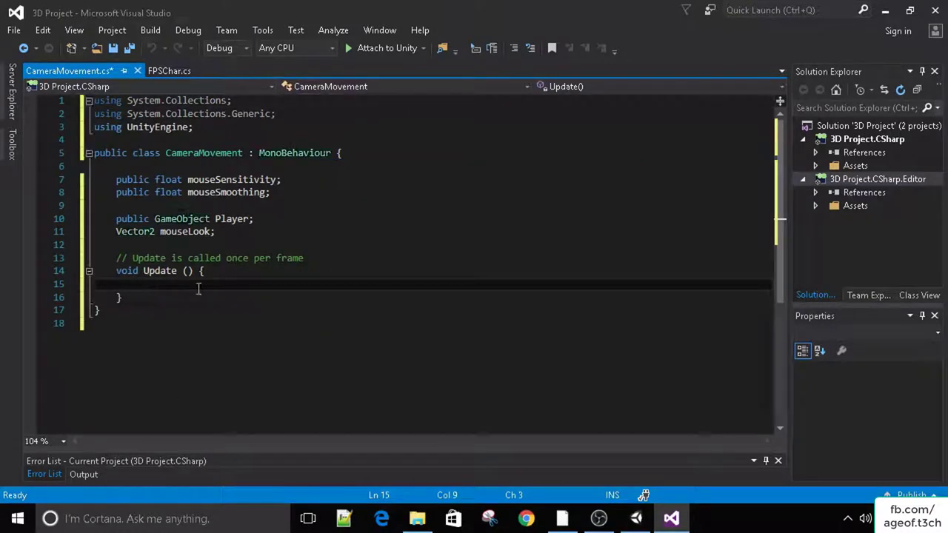
{"action": "key", "text": "Return"}
{"action": "type", "text": "Vector2 "}
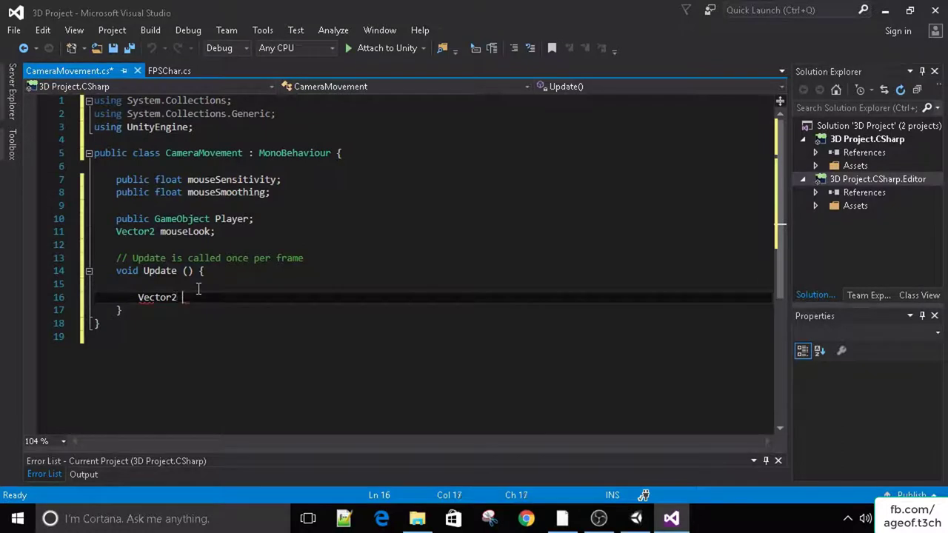
{"action": "type", "text": "mousePosition ="}
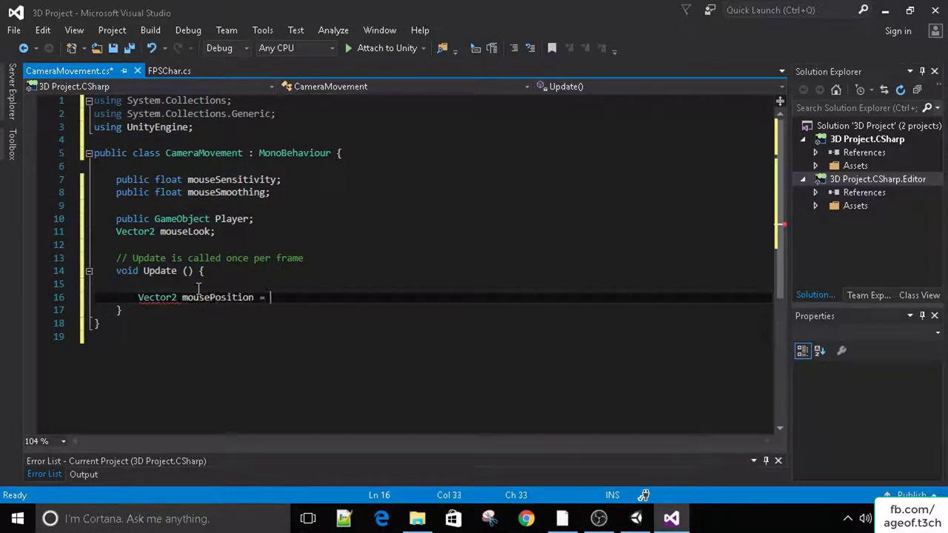
{"action": "key", "text": "Return"}
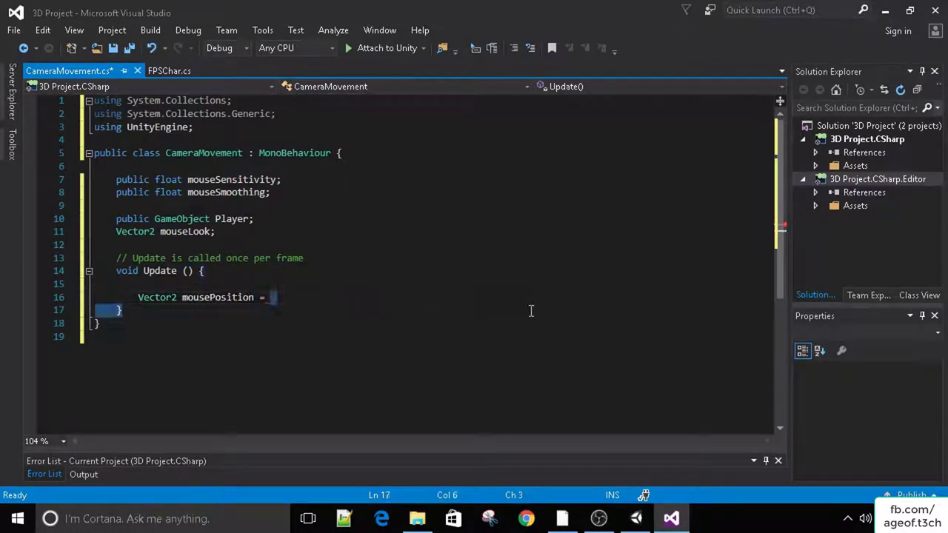
{"action": "key", "text": "BackSpace"}
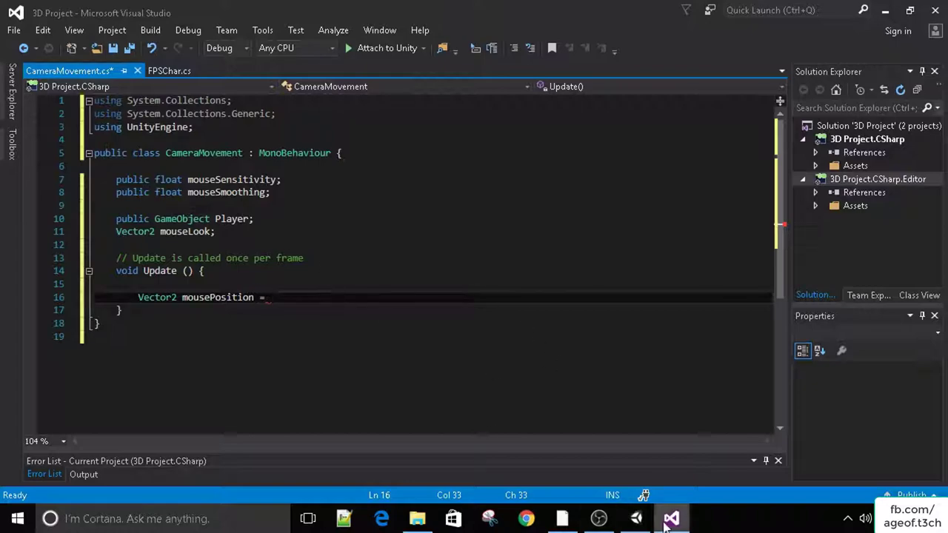
{"action": "left_click", "coordinate": [635, 518]}
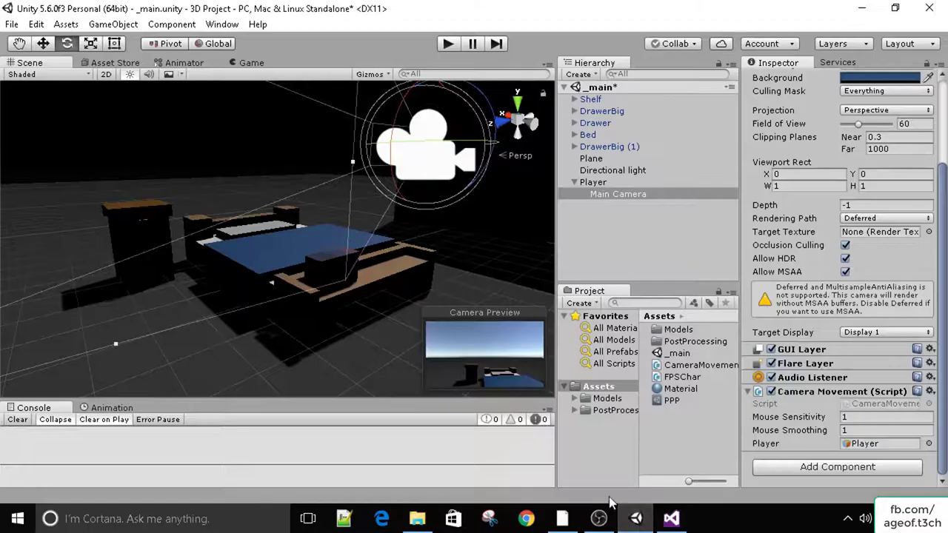
Inspect the Mouse X axis under Edit > Project Settings > Input
{"action": "left_click", "coordinate": [36, 24]}
{"action": "mouse_move", "coordinate": [12, 23]}
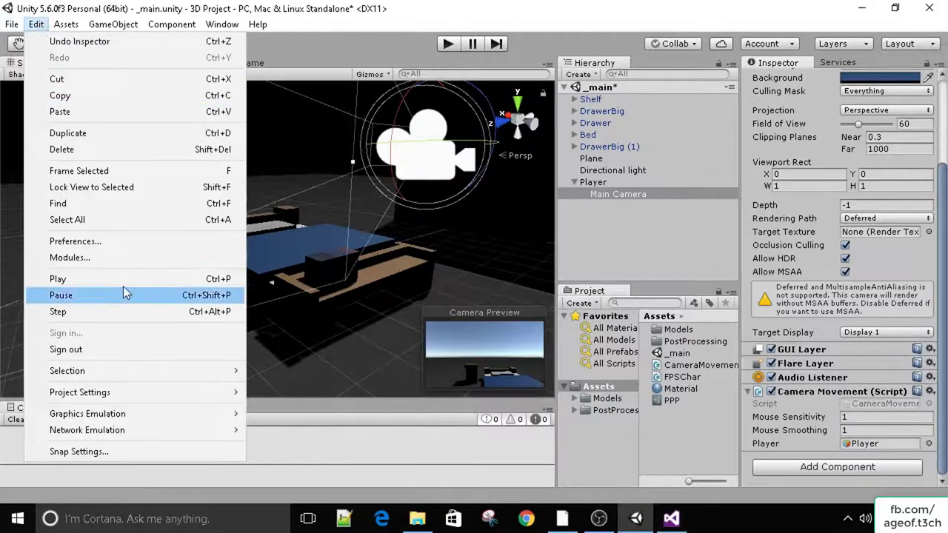
{"action": "mouse_move", "coordinate": [111, 392]}
{"action": "left_click", "coordinate": [311, 213]}
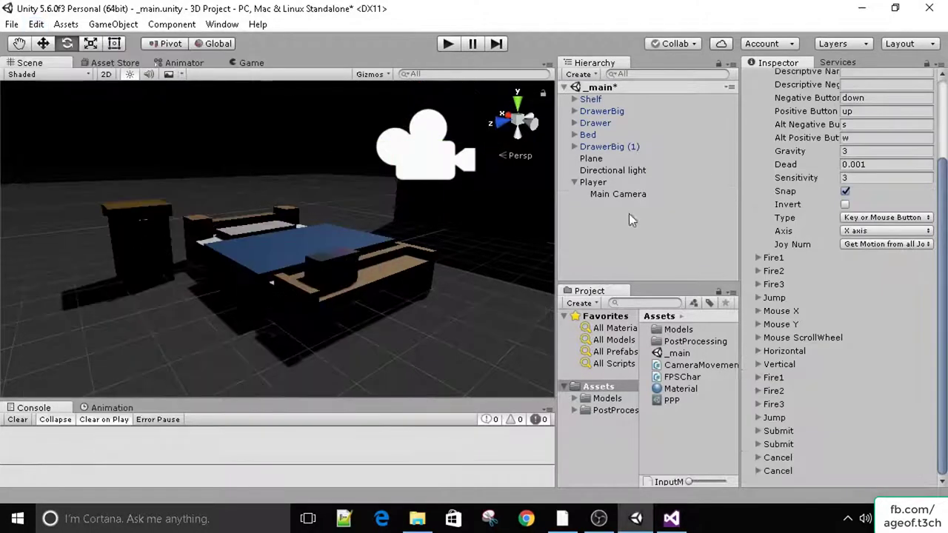
{"action": "left_click", "coordinate": [763, 312]}
{"action": "scroll", "coordinate": [762, 316], "scroll_direction": "down", "scroll_amount": 3}
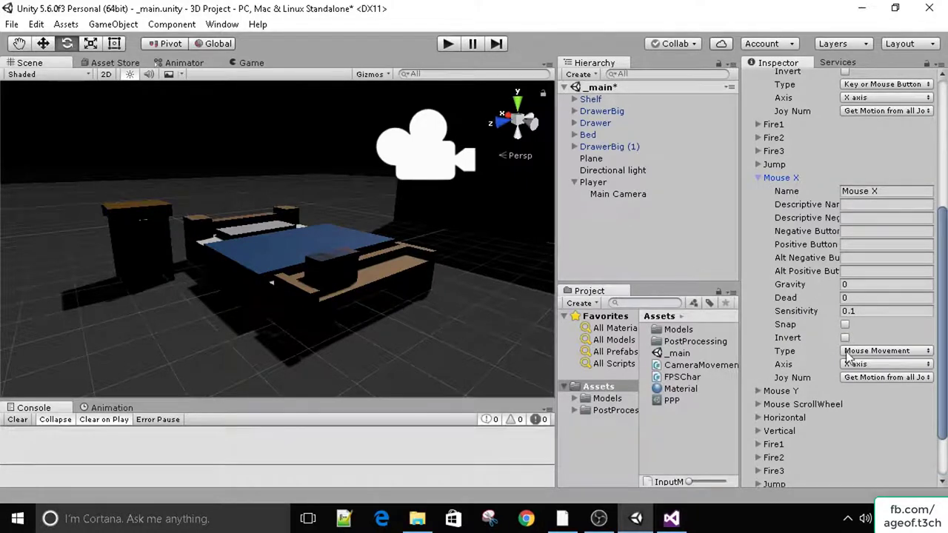
{"action": "left_click", "coordinate": [745, 180]}
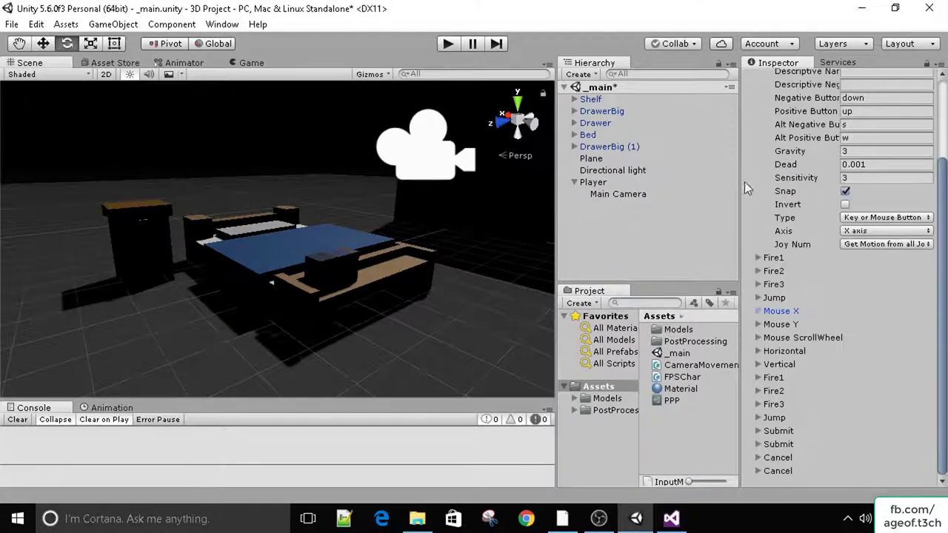
{"action": "left_click", "coordinate": [671, 518]}
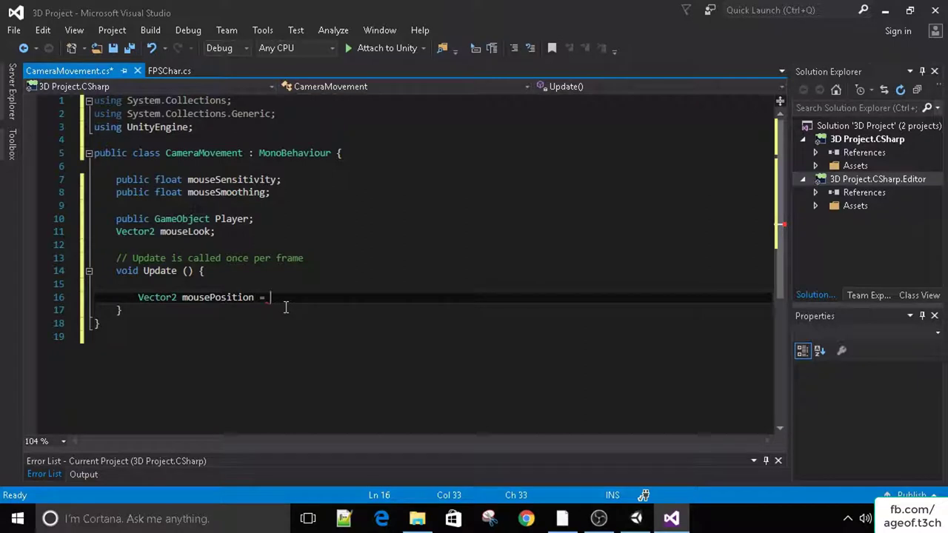
Continue the line with new Vector2(Input.GetAxisRaw("Mouse X"), as the first argument
{"action": "type", "text": "n"}
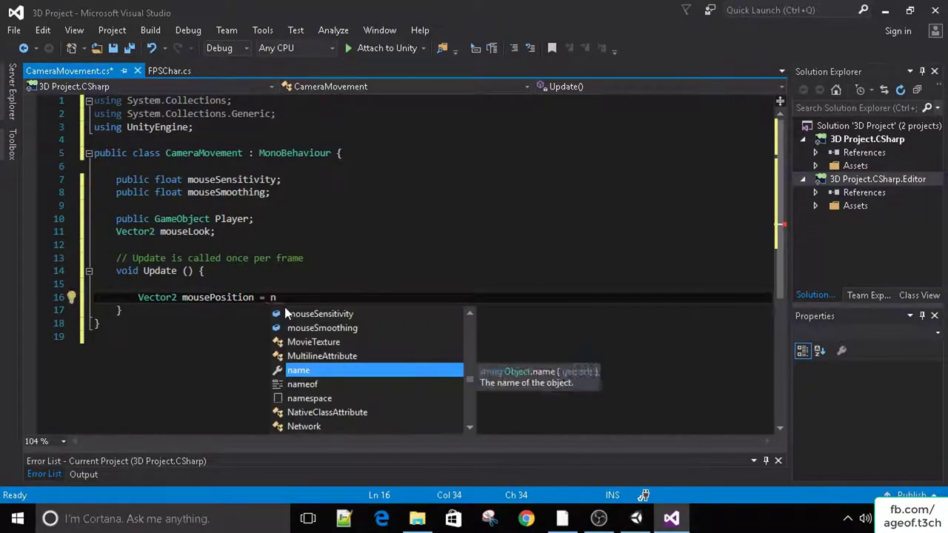
{"action": "type", "text": "ew Vec"}
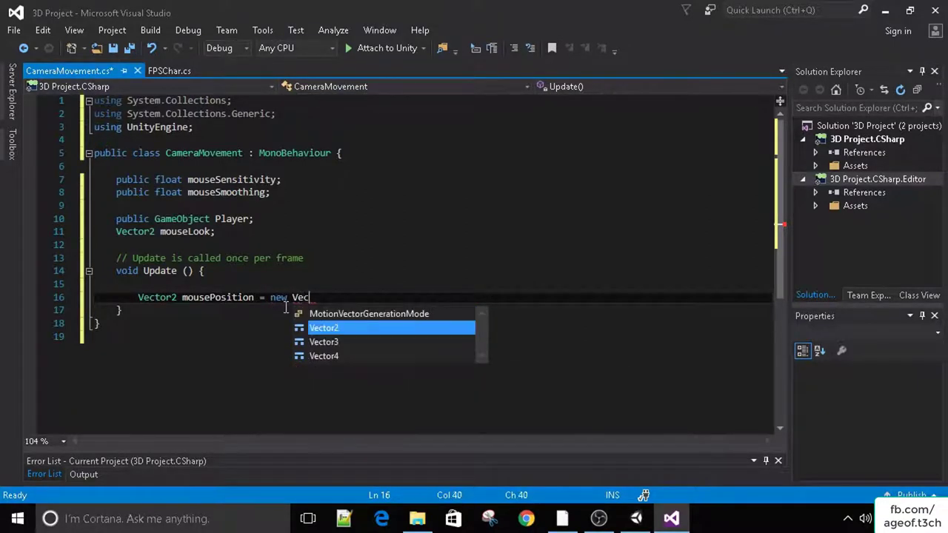
{"action": "type", "text": "tor2("}
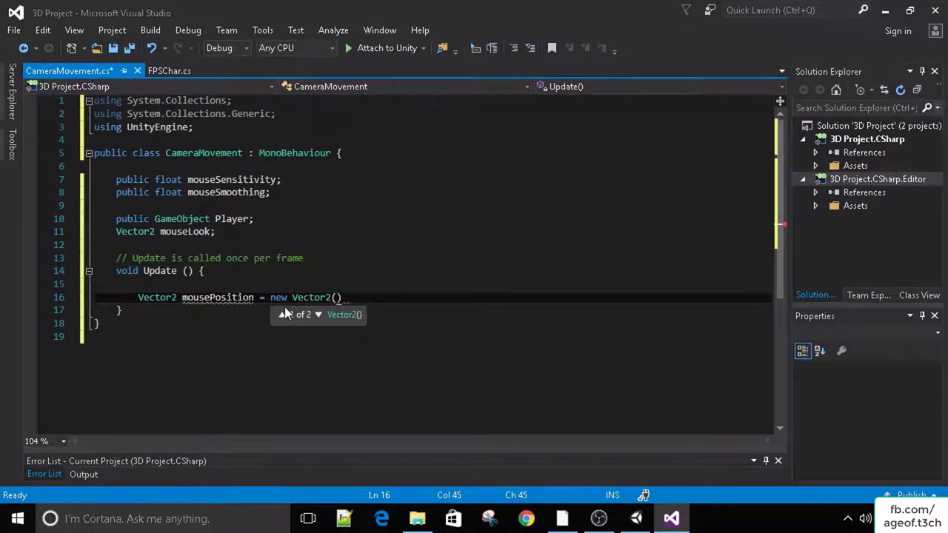
{"action": "type", "text": "Input.GetAx"}
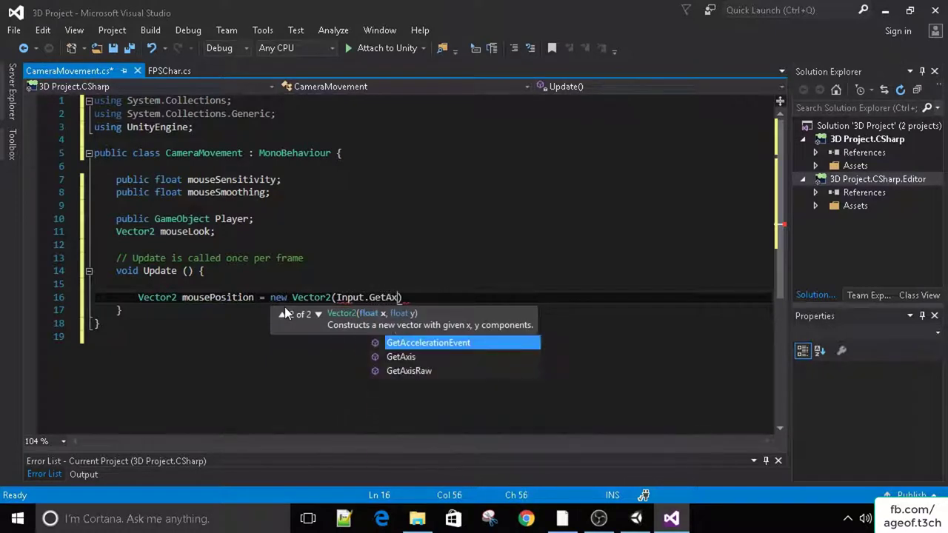
{"action": "key", "text": "Down"}
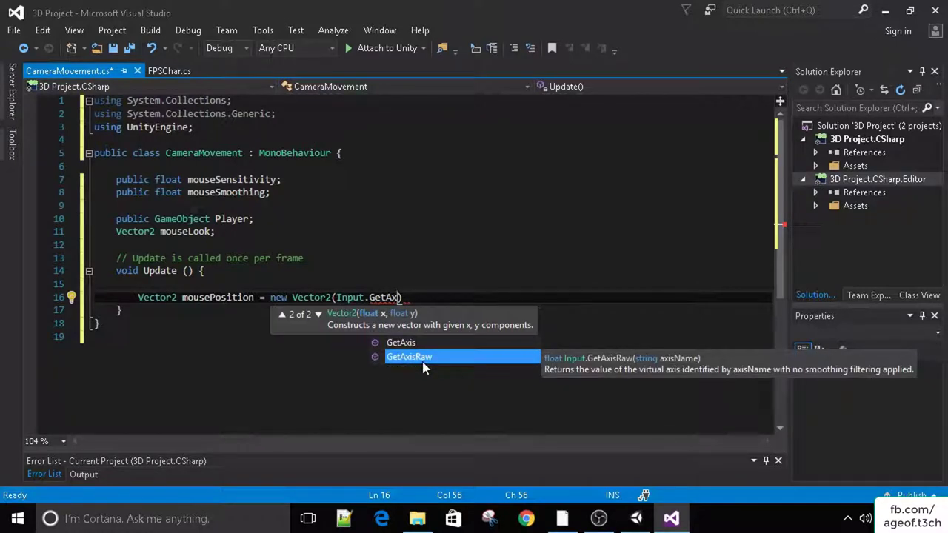
{"action": "double_click", "coordinate": [423, 359]}
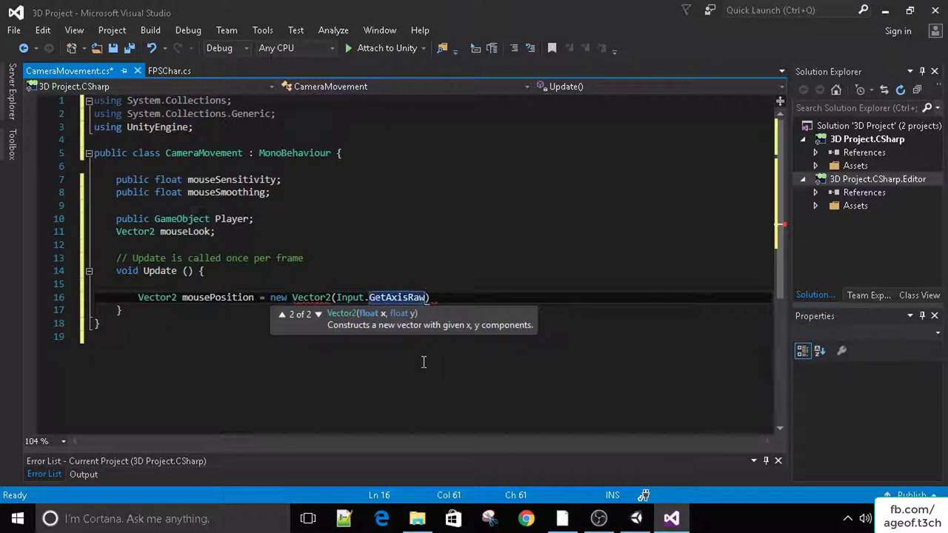
{"action": "type", "text": "(\""}
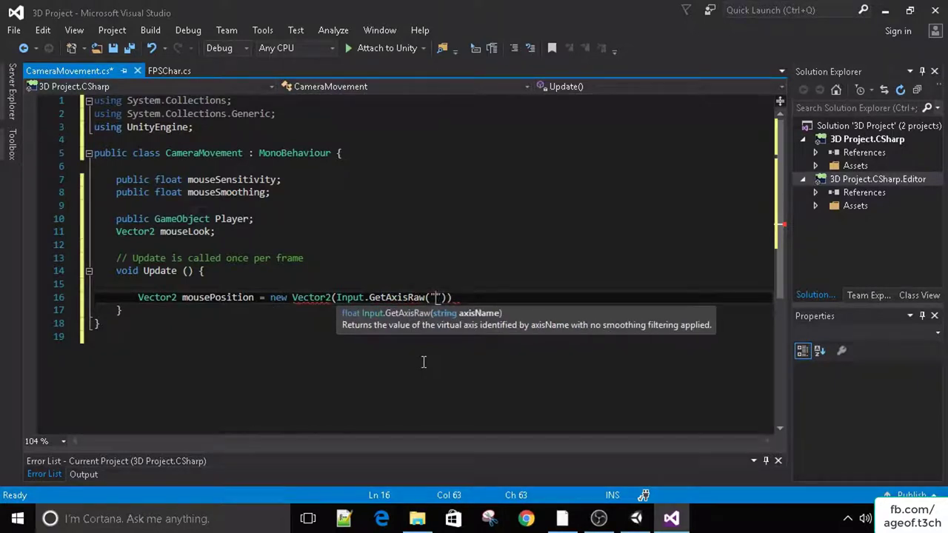
{"action": "type", "text": "Mouse X\"),"}
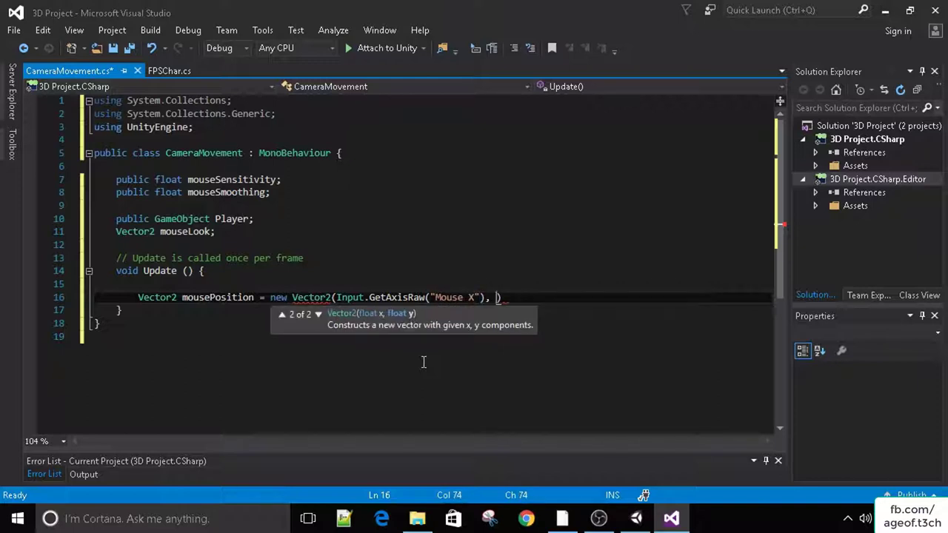
Check the exact Mouse X axis name in Unity's Input settings
{"action": "key", "text": "alt+Tab"}
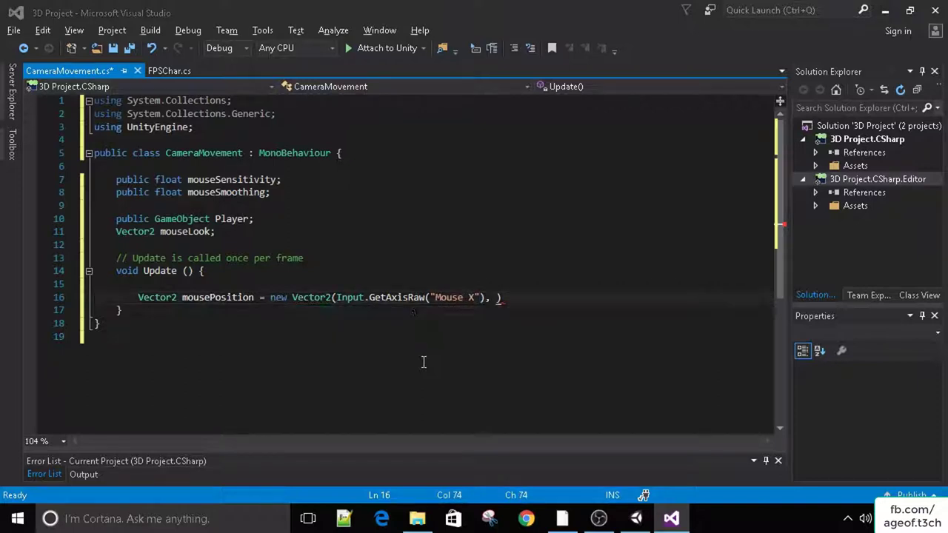
{"action": "left_click", "coordinate": [761, 313]}
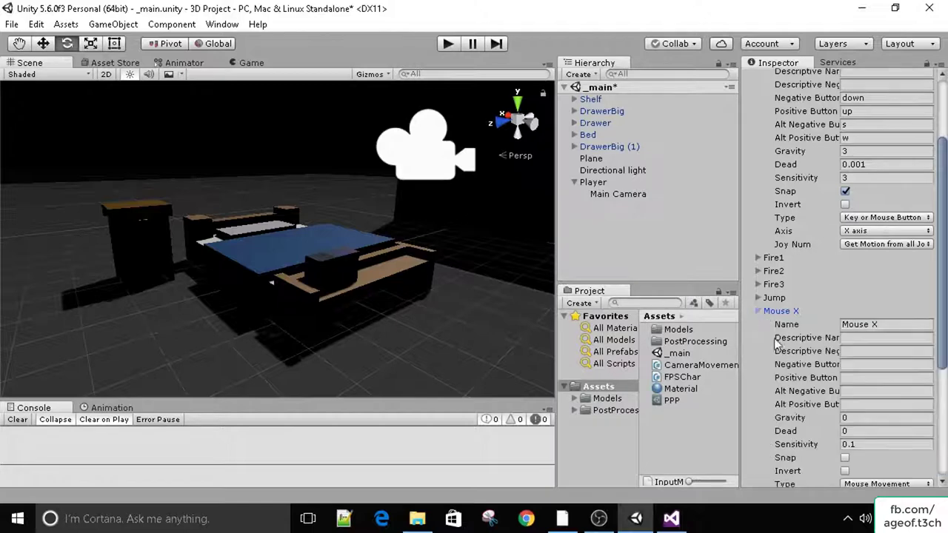
{"action": "left_click", "coordinate": [899, 325]}
{"action": "left_click", "coordinate": [871, 326]}
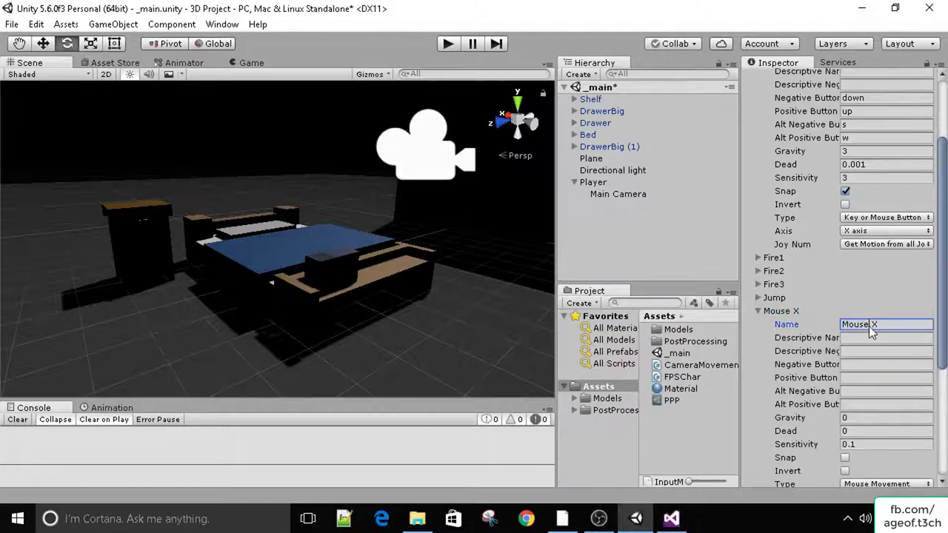
{"action": "key", "text": "ctrl+a"}
{"action": "left_click", "coordinate": [750, 312]}
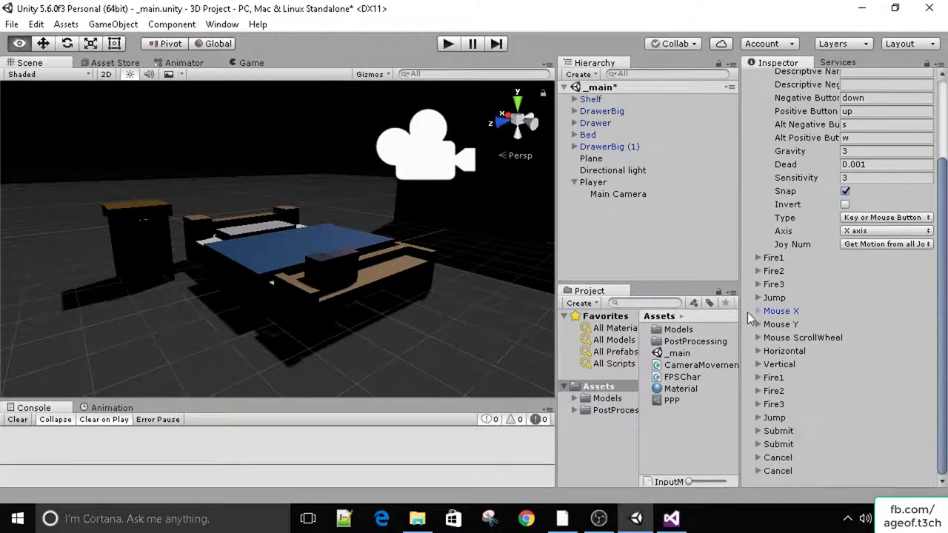
{"action": "key", "text": "alt+Tab"}
Add Input.GetAxisRaw("Mouse Y")); as the second argument, fixing typos
{"action": "left_click_drag", "start_coordinate": [463, 297], "coordinate": [436, 297]}
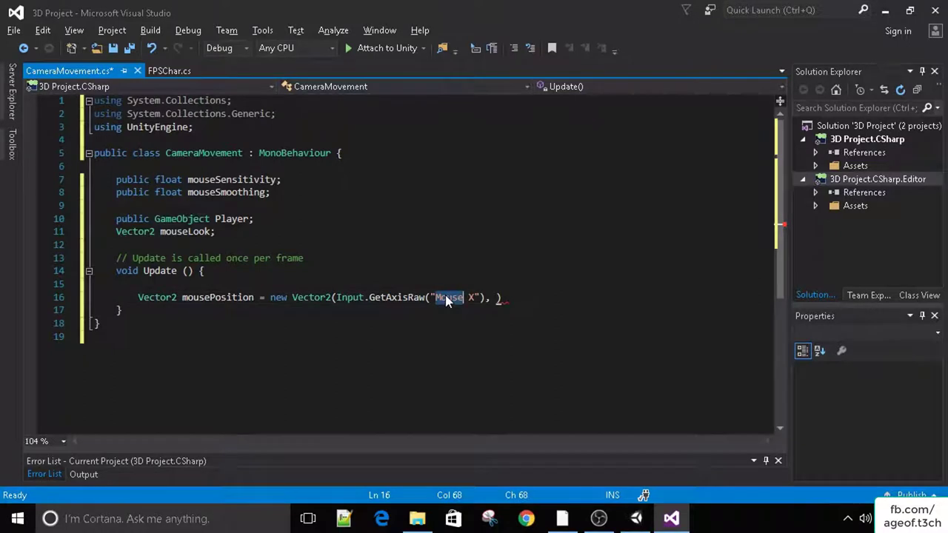
{"action": "left_click", "coordinate": [493, 296]}
{"action": "key", "text": "Right"}
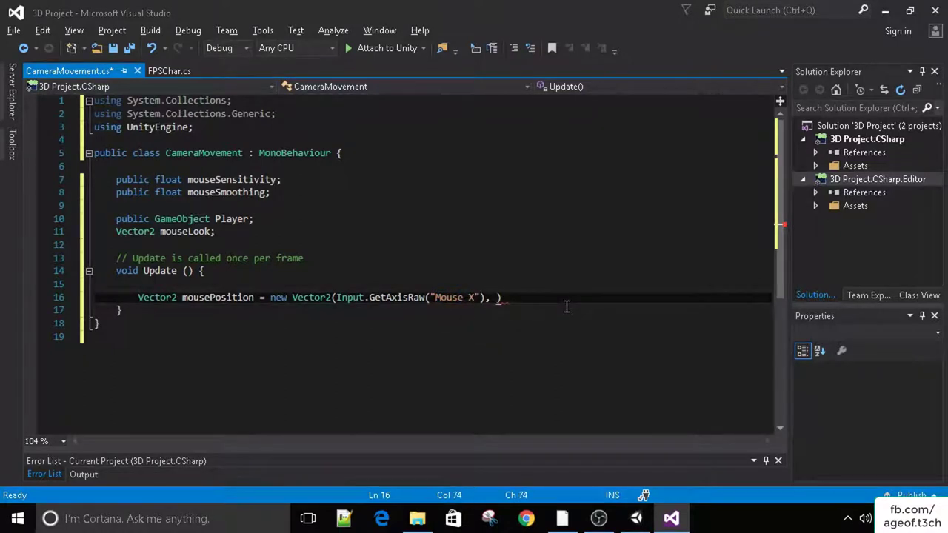
{"action": "type", "text": "Input["}
{"action": "key", "text": "BackSpace"}
{"action": "key", "text": "Delete"}
{"action": "key", "text": "BackSpace"}
{"action": "type", "text": "p.GetAX"}
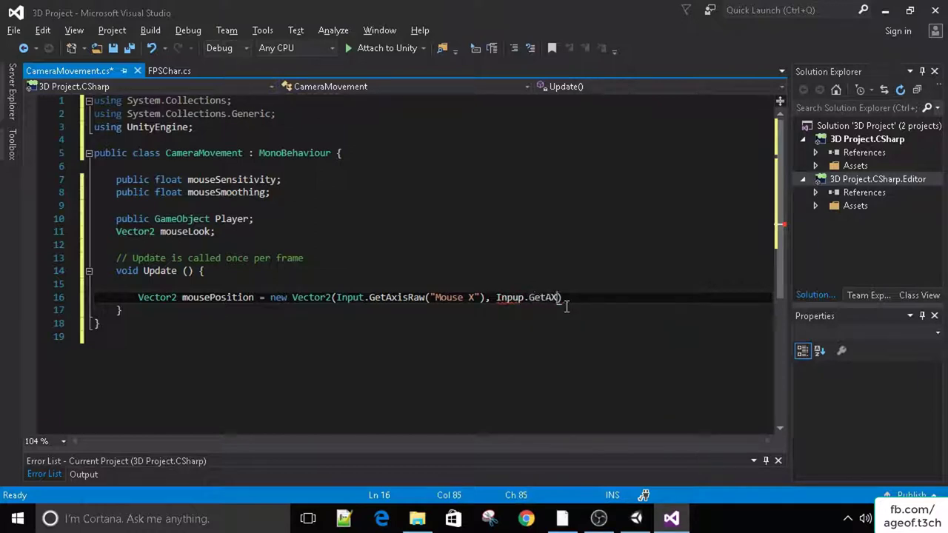
{"action": "key", "text": "BackSpace"}
{"action": "key", "text": "BackSpace"}
{"action": "key", "text": "BackSpace"}
{"action": "key", "text": "BackSpace"}
{"action": "key", "text": "BackSpace"}
{"action": "key", "text": "BackSpace"}
{"action": "key", "text": "BackSpace"}
{"action": "key", "text": "BackSpace"}
{"action": "key", "text": "BackSpace"}
{"action": "key", "text": "BackSpace"}
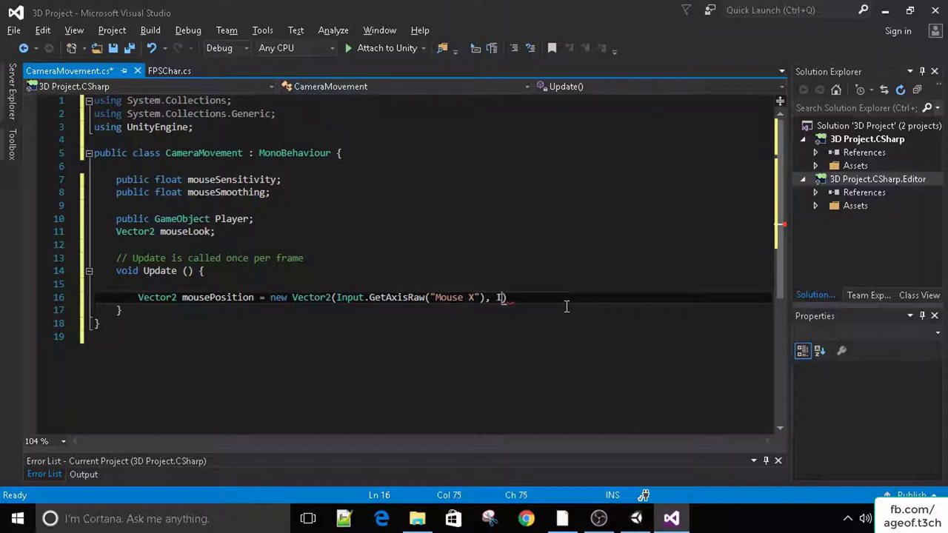
{"action": "type", "text": "nput.GetAxisRaw"}
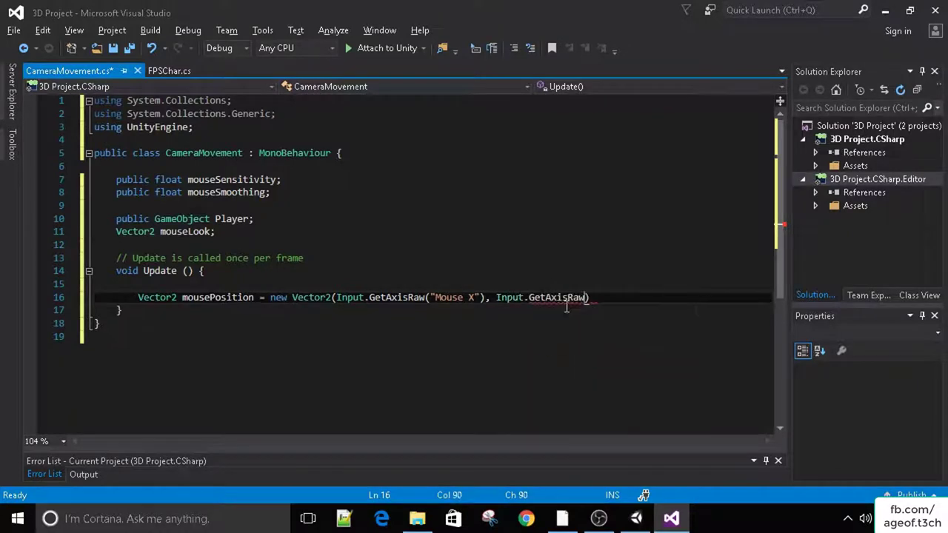
{"action": "type", "text": "(\"Mouse"}
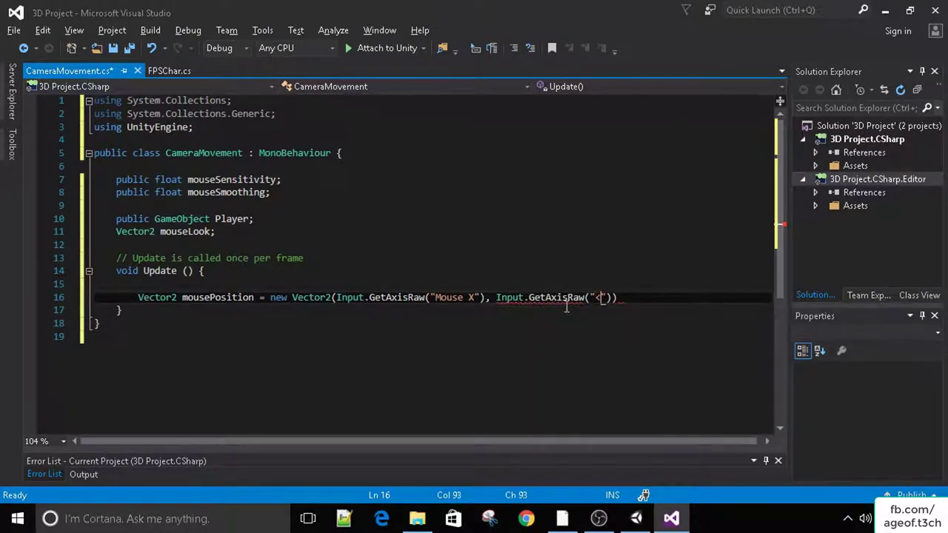
{"action": "type", "text": " Y\"));"}
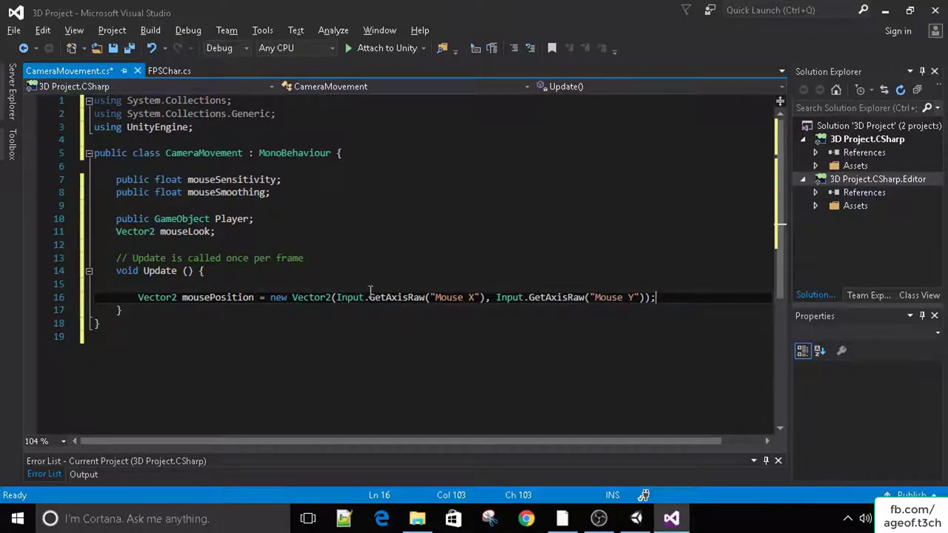
Review the finished mousePosition line on line 16
{"action": "left_click_drag", "start_coordinate": [362, 297], "coordinate": [120, 310]}
{"action": "left_click", "coordinate": [500, 166]}
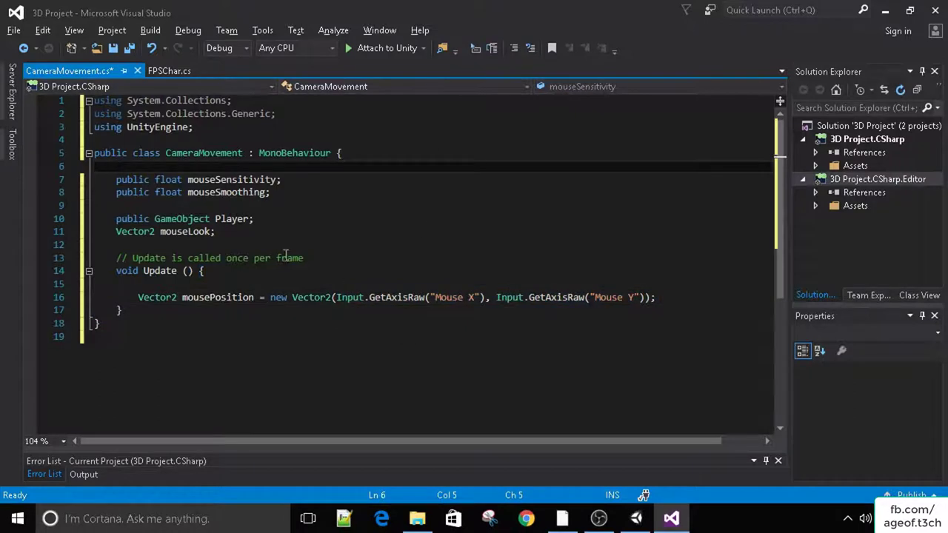
{"action": "left_click_drag", "start_coordinate": [183, 298], "coordinate": [254, 297]}
{"action": "left_click", "coordinate": [706, 298]}
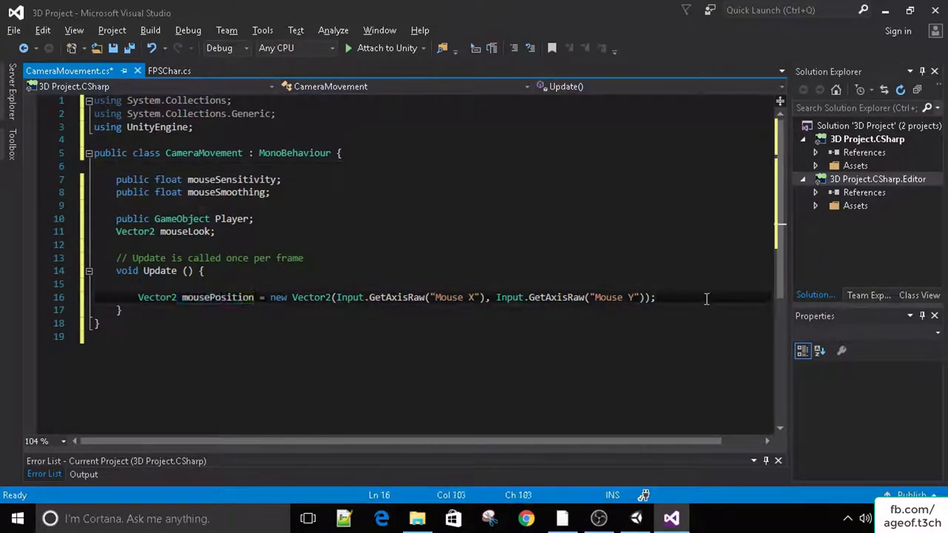
Add mousePosition = Vector2.Scale(mousePosition, new Vector2(mouseSensitivity*mouseSmoothing, mouseSmoothing*mouseSensitivity));
{"action": "key", "text": "Return"}
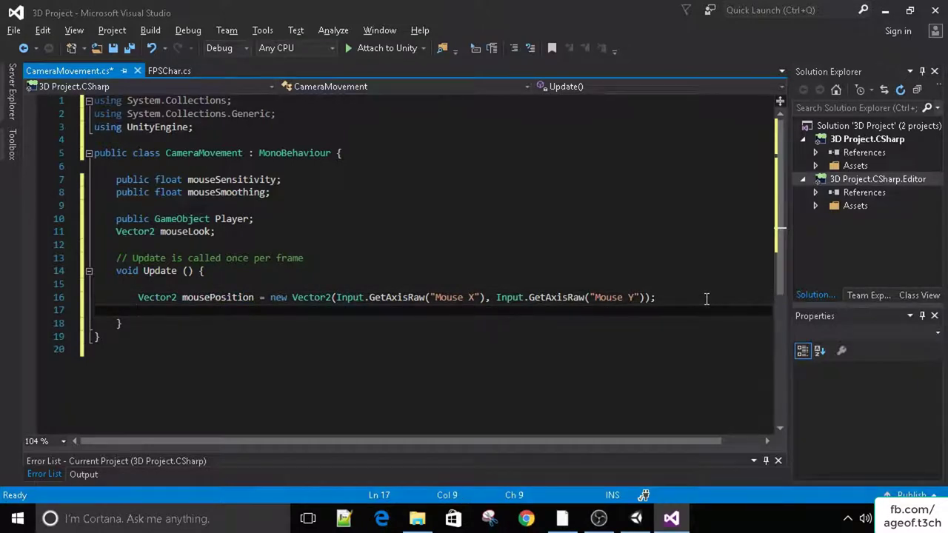
{"action": "type", "text": "mousePosition ="}
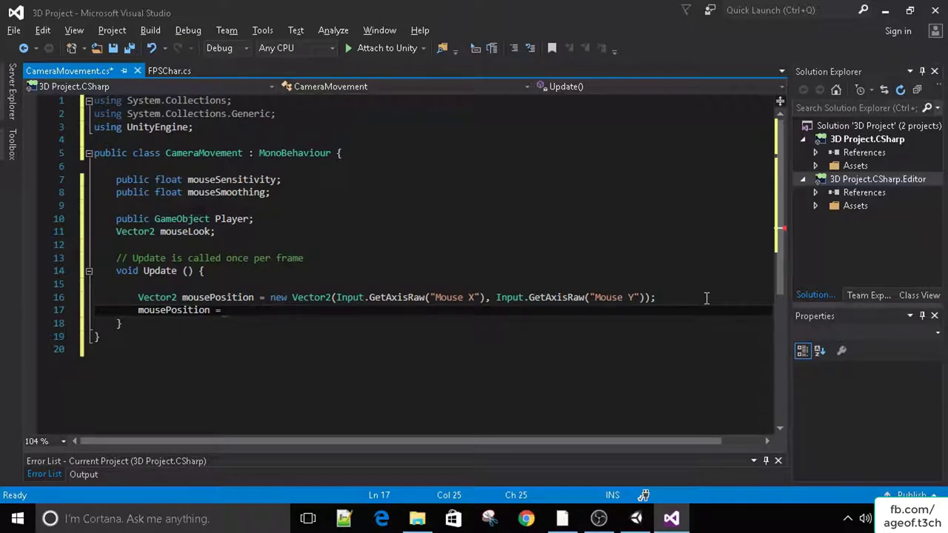
{"action": "type", "text": " Vector2.S"}
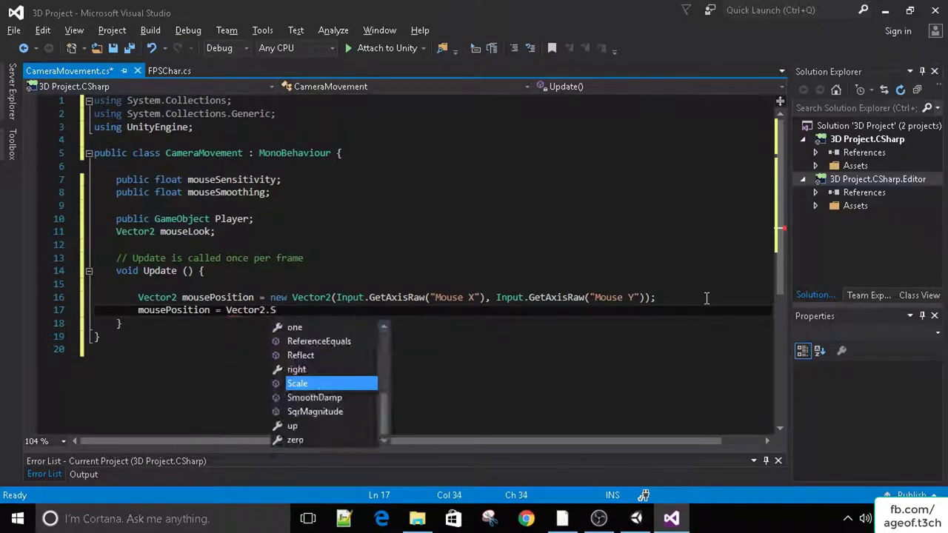
{"action": "type", "text": "cale("}
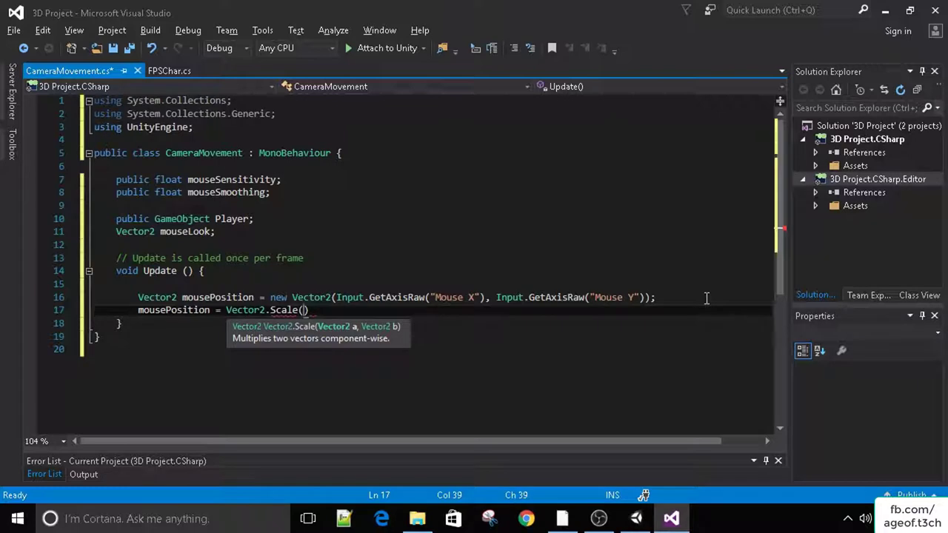
{"action": "type", "text": "mousePosition, "}
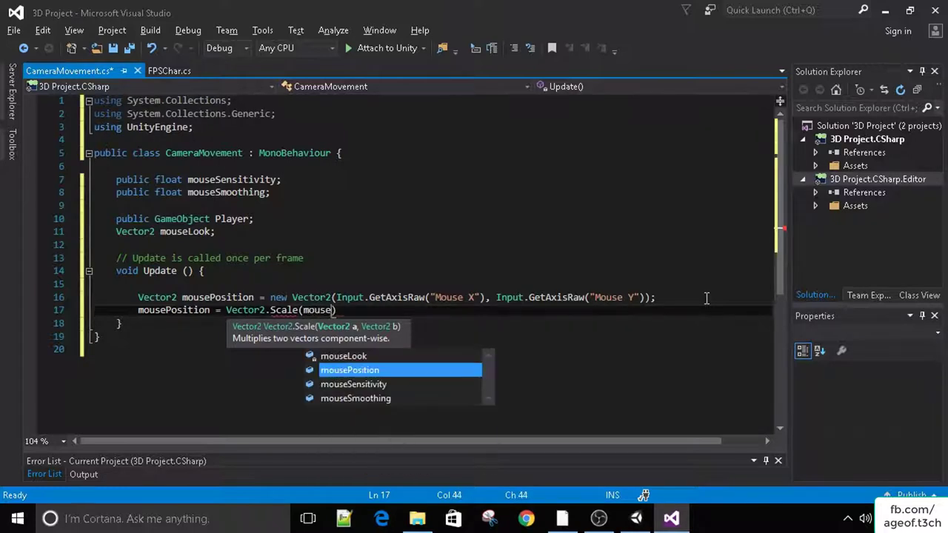
{"action": "type", "text": "new Vector2"}
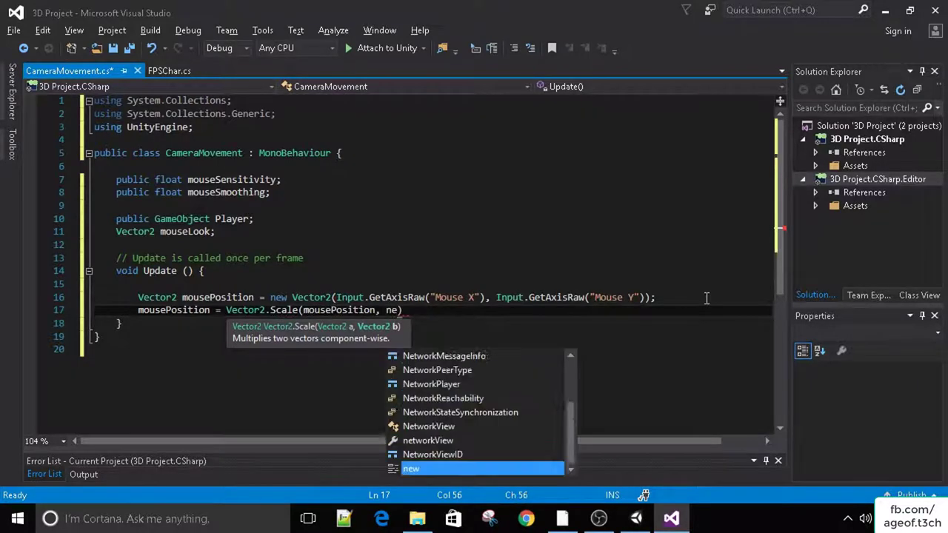
{"action": "type", "text": "("}
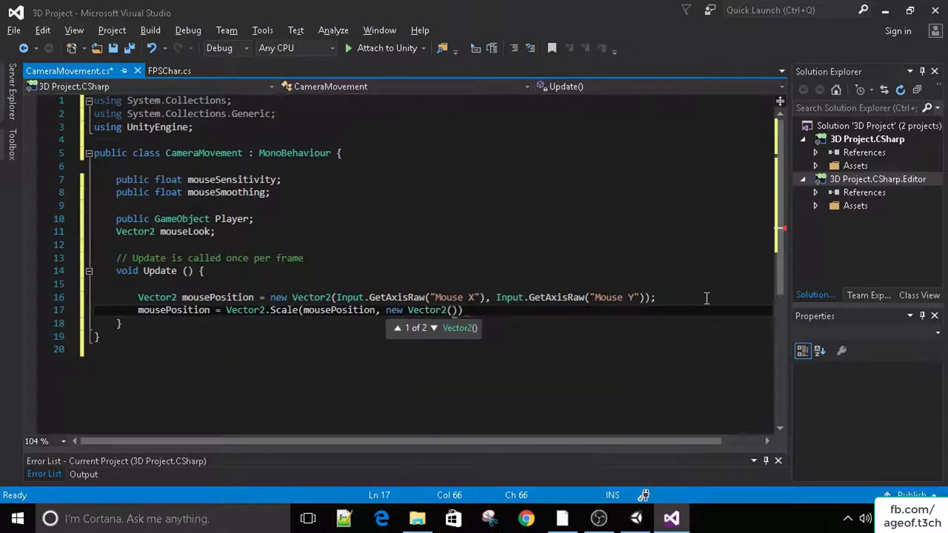
{"action": "type", "text": "mouseSensitivity"}
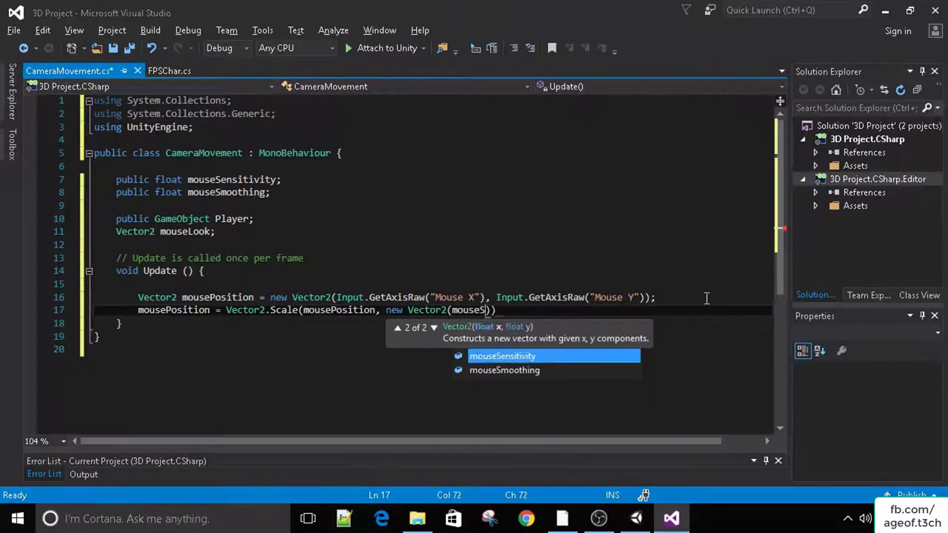
{"action": "key", "text": "BackSpace"}
{"action": "key", "text": "Escape"}
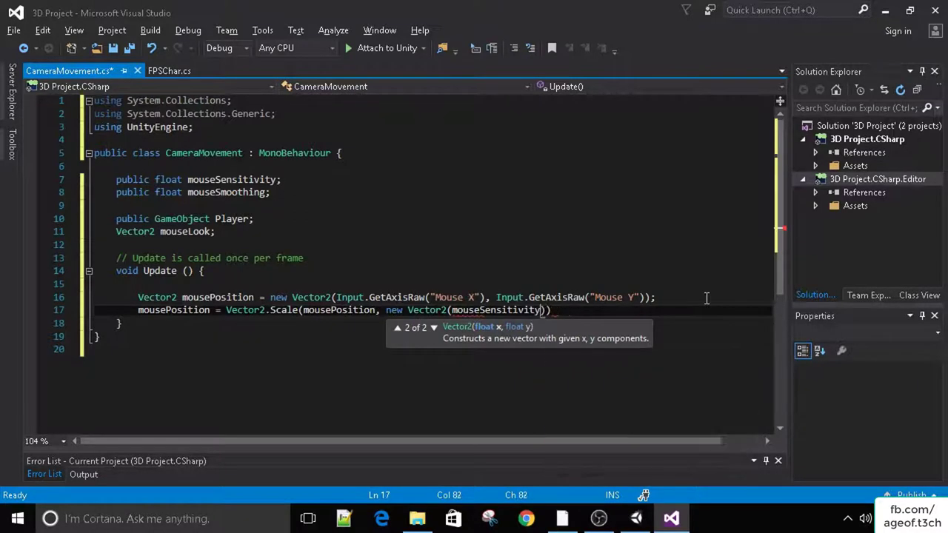
{"action": "type", "text": "y&"}
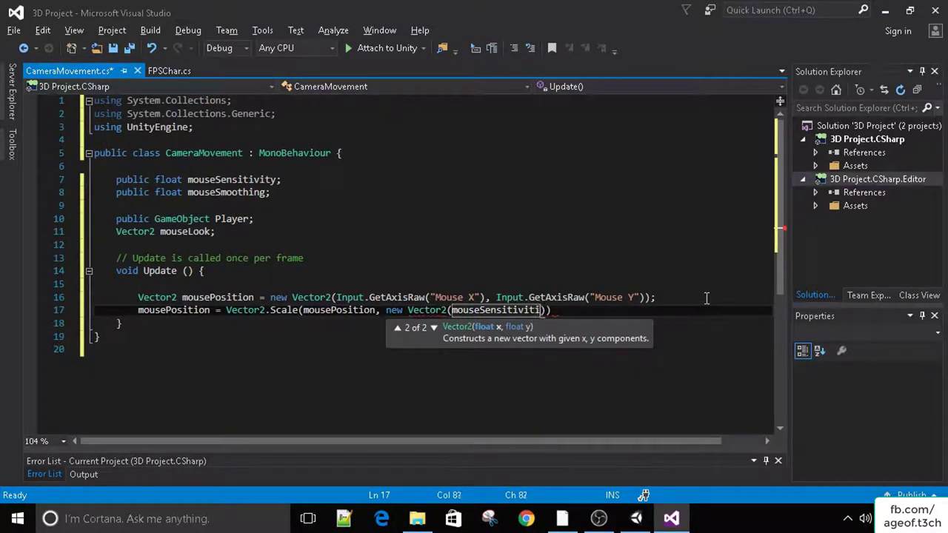
{"action": "type", "text": "mouseSmoothing, "}
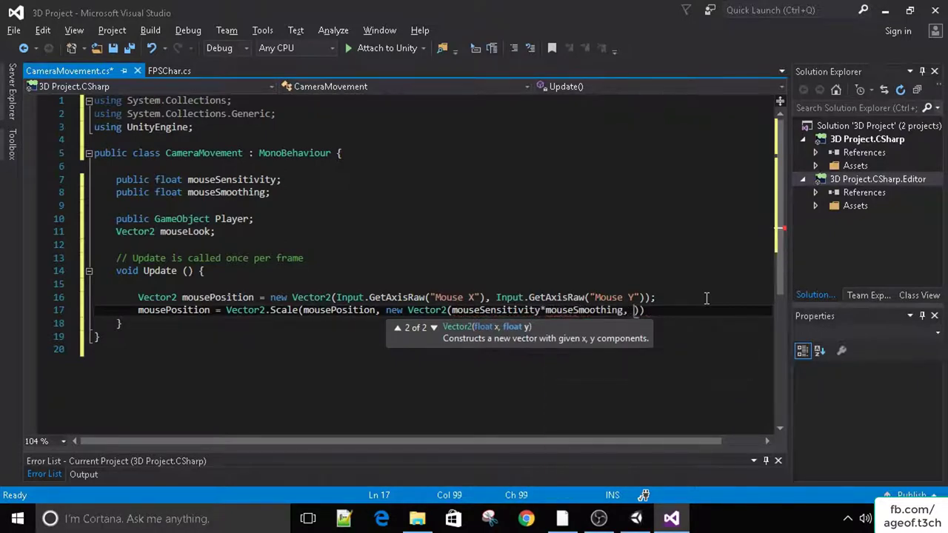
{"action": "type", "text": "mouseSmoothing"}
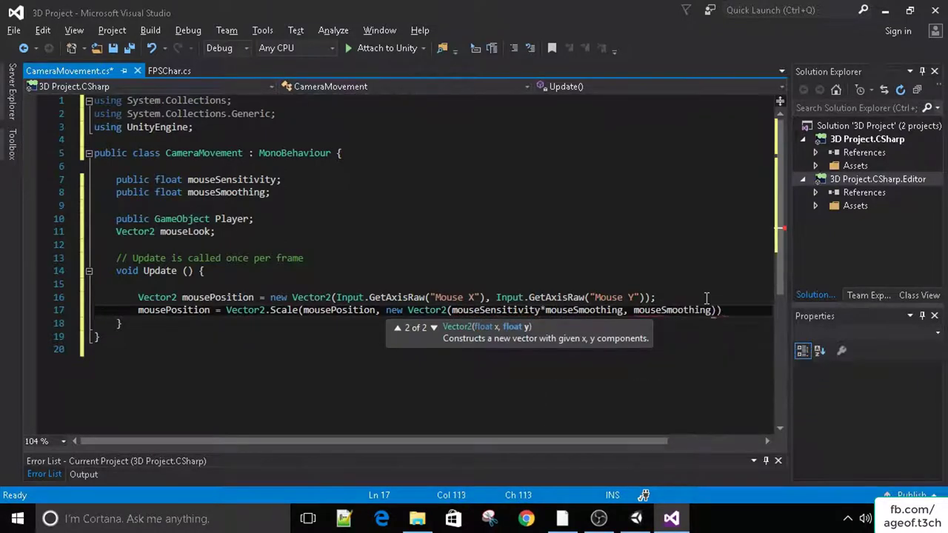
{"action": "type", "text": "*mouse"}
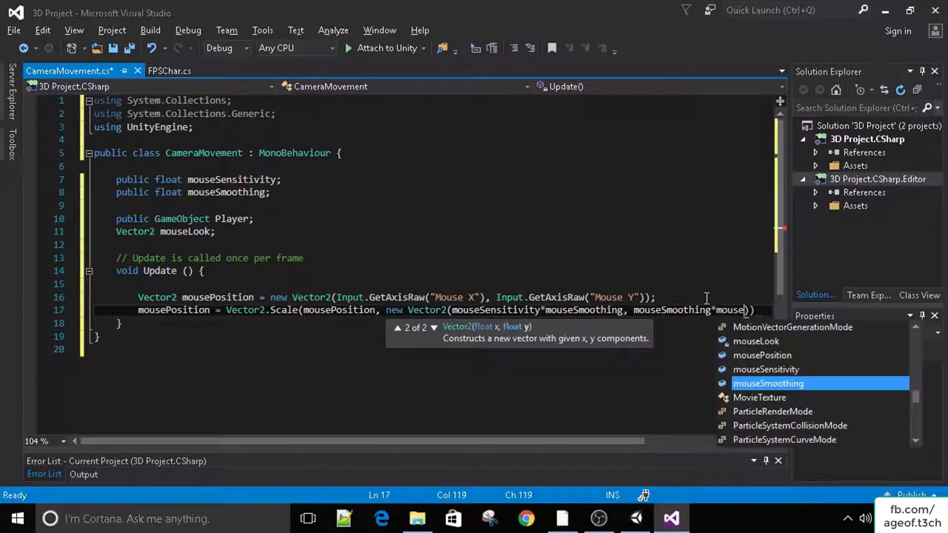
{"action": "type", "text": "S"}
{"action": "type", "text": "));"}
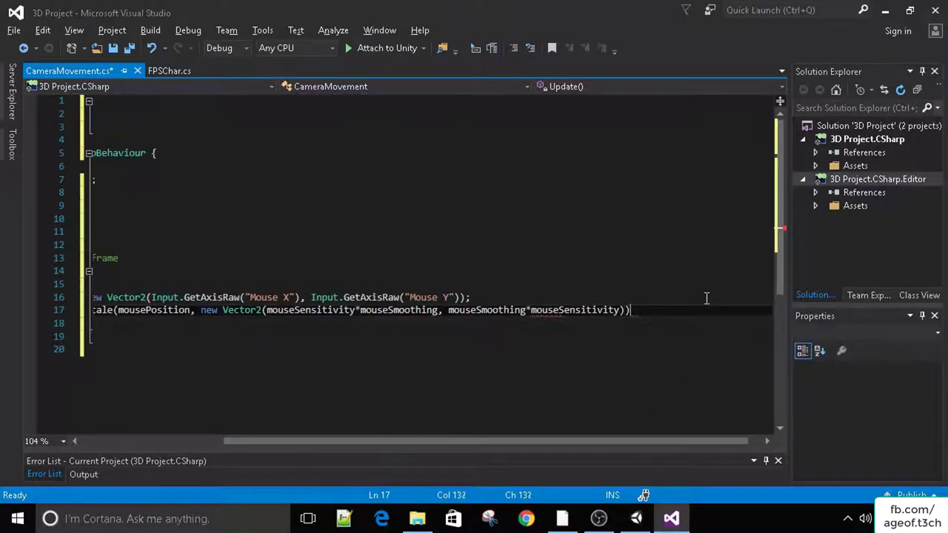
{"action": "key", "text": "Return"}
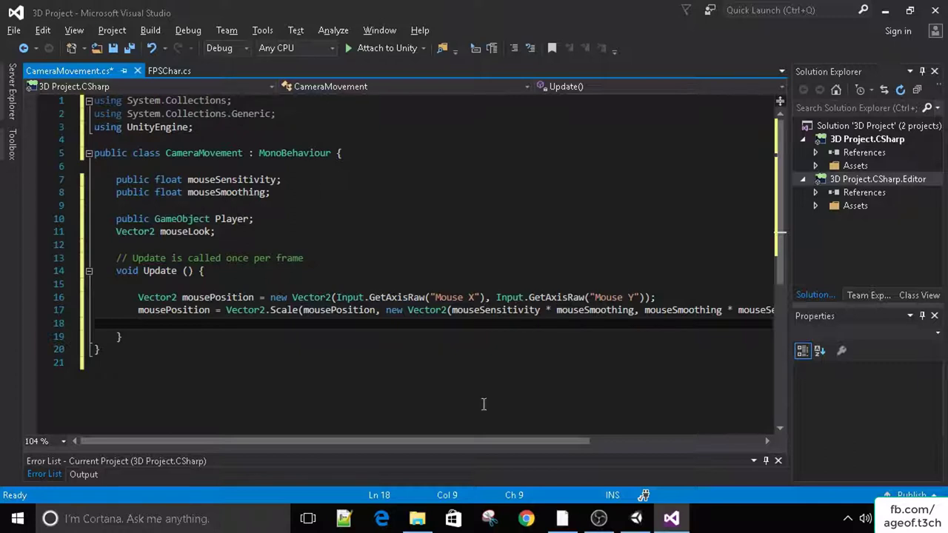
Write mouseLook += mousePosition; on line 19 and save CameraMovement.cs
{"action": "key", "text": "Return"}
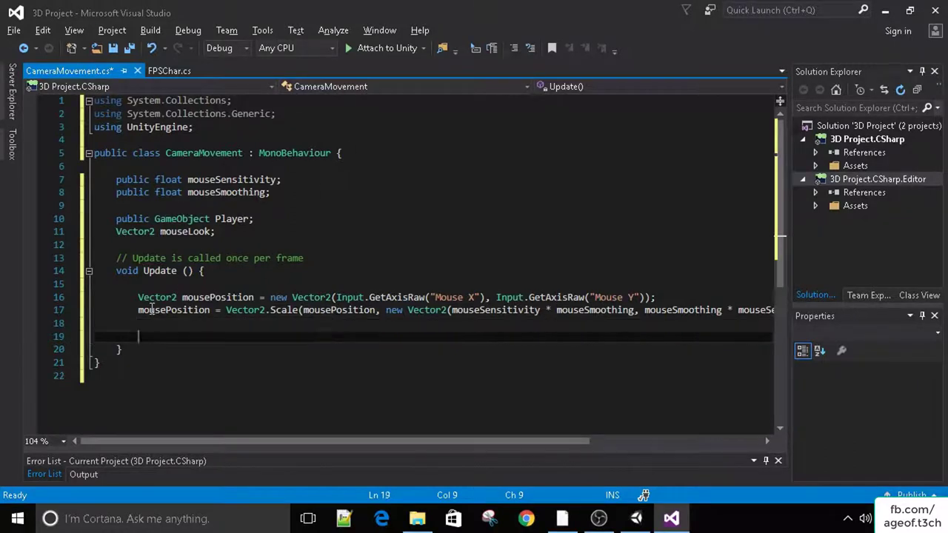
{"action": "double_click", "coordinate": [162, 231]}
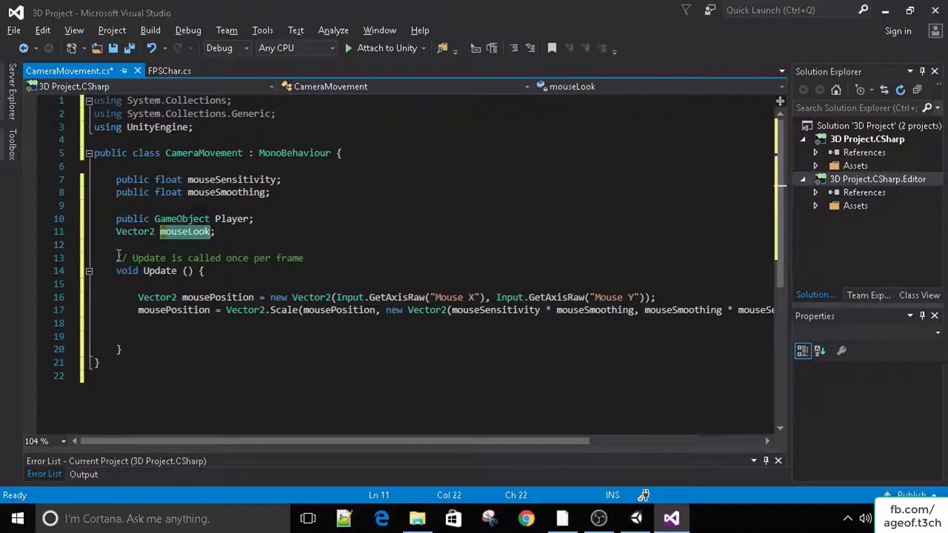
{"action": "left_click", "coordinate": [145, 338]}
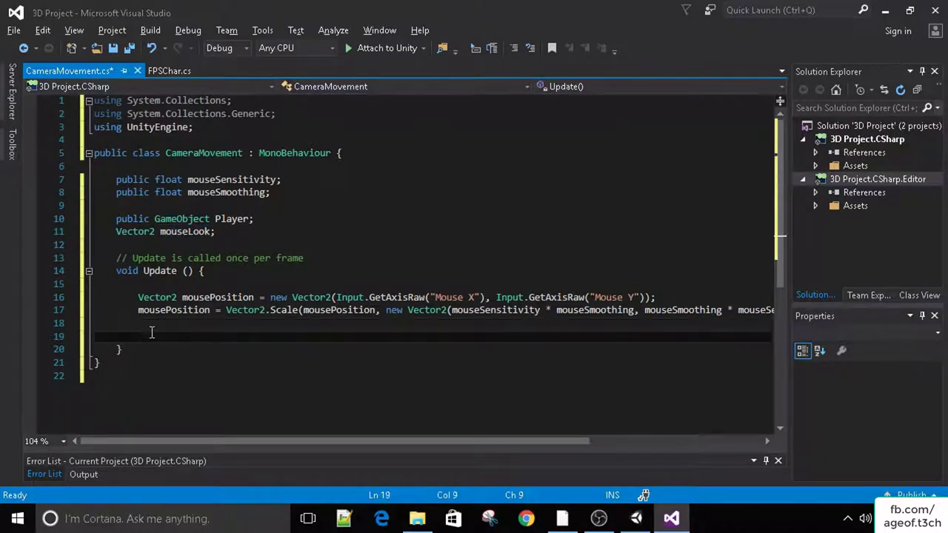
{"action": "type", "text": "mouseLook += mousePosition;"}
{"action": "key", "text": "ctrl+s"}
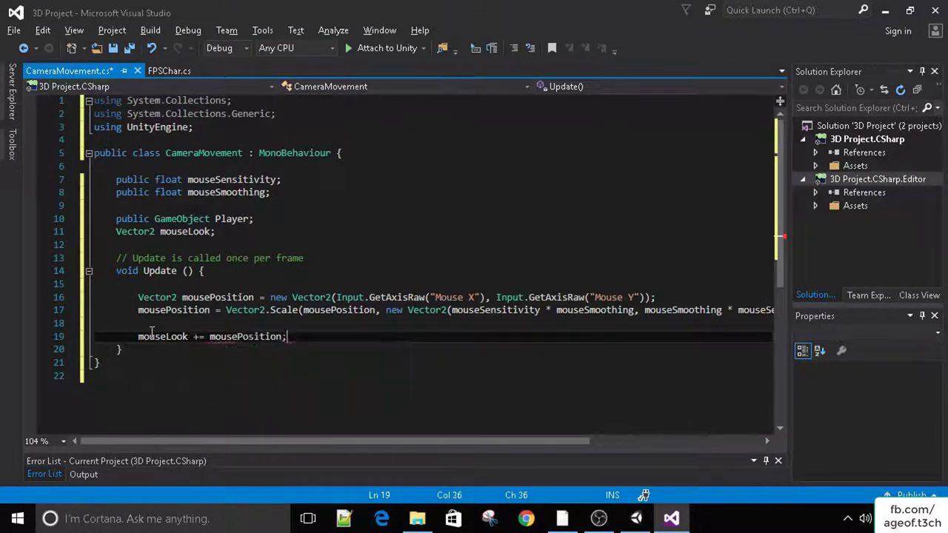
{"action": "left_click_drag", "start_coordinate": [191, 336], "coordinate": [305, 338]}
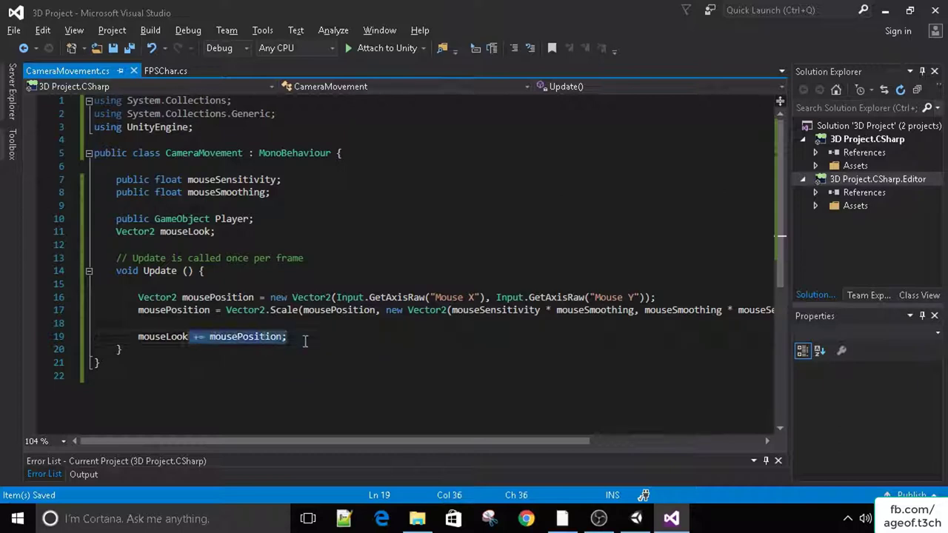
{"action": "left_click", "coordinate": [306, 340]}
{"action": "key", "text": "Return"}
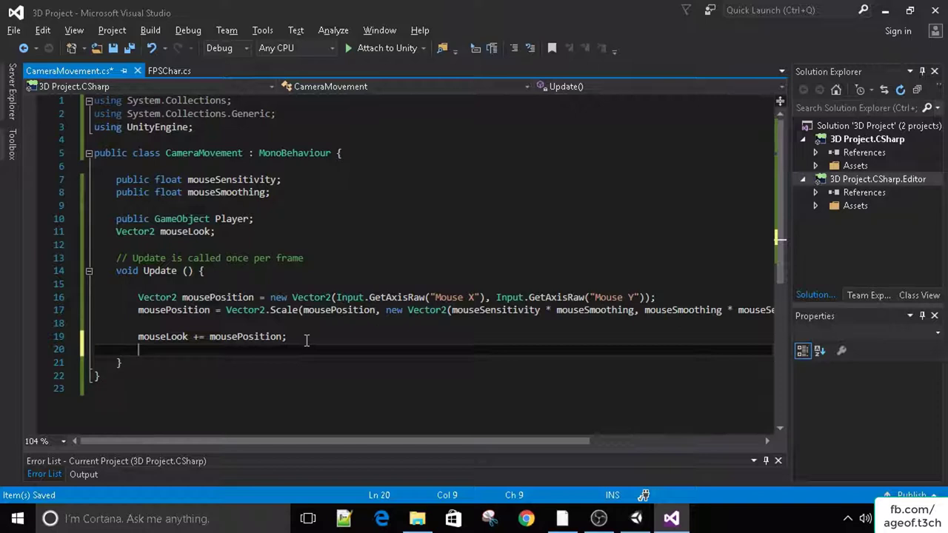
Write transform.localRotation = Quaternion.AngleAxis(-mouseLook, Vector3.right); on line 21 and save
{"action": "key", "text": "Return"}
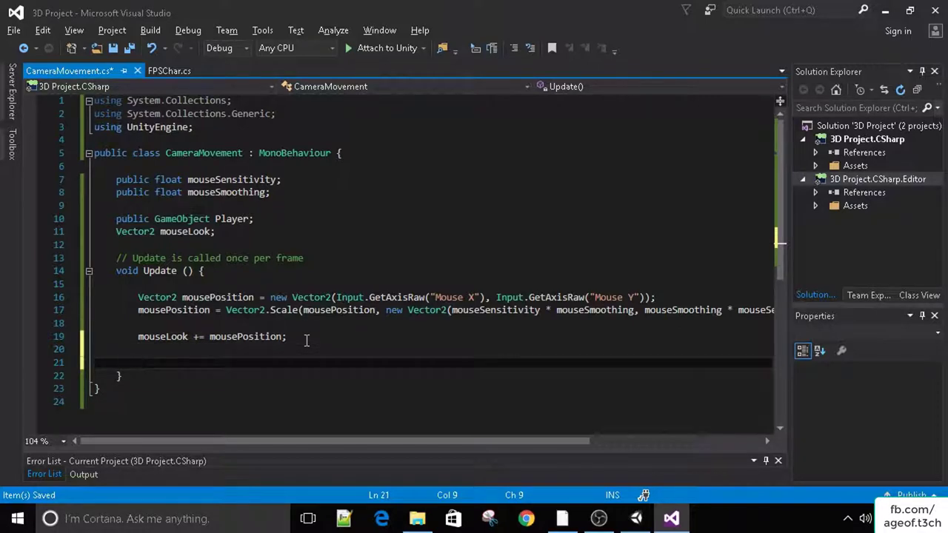
{"action": "type", "text": "tra"}
{"action": "key", "text": "Tab"}
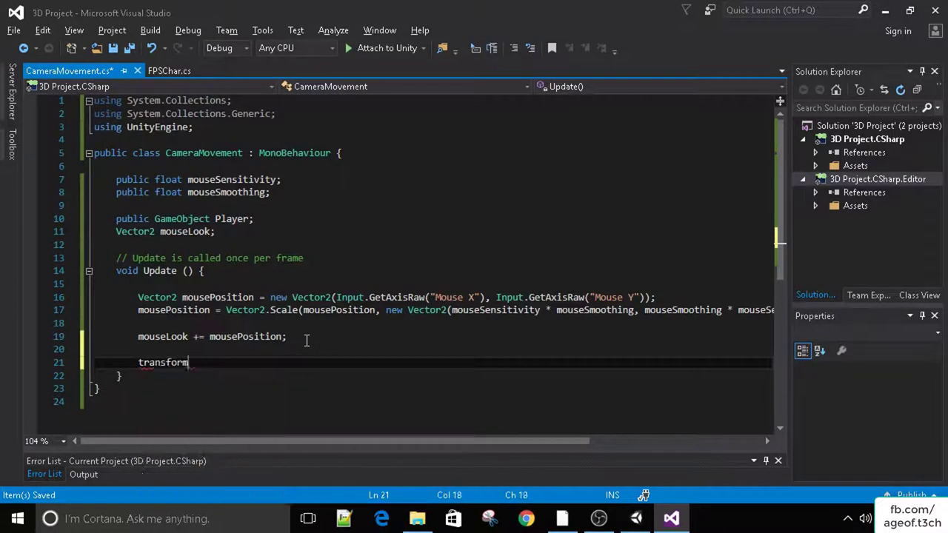
{"action": "type", "text": ".local"}
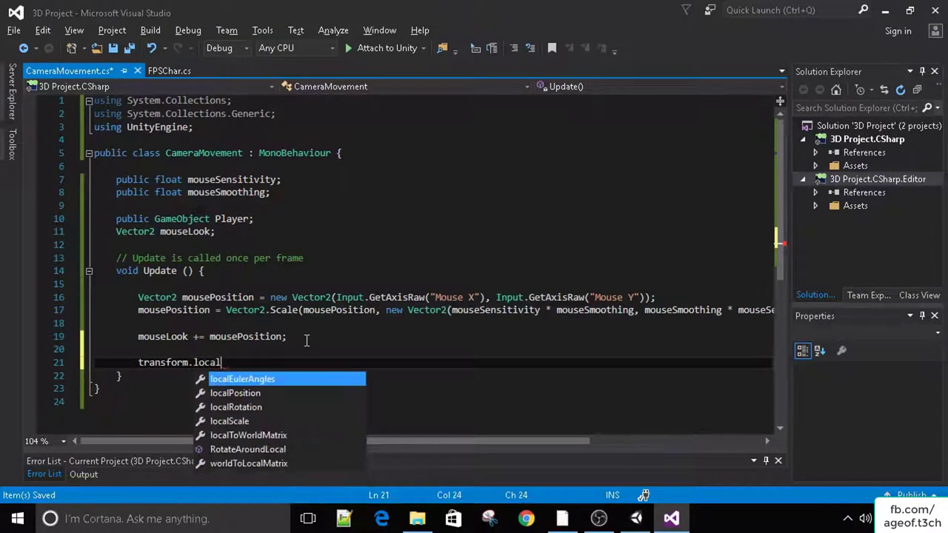
{"action": "type", "text": "Rotation ="}
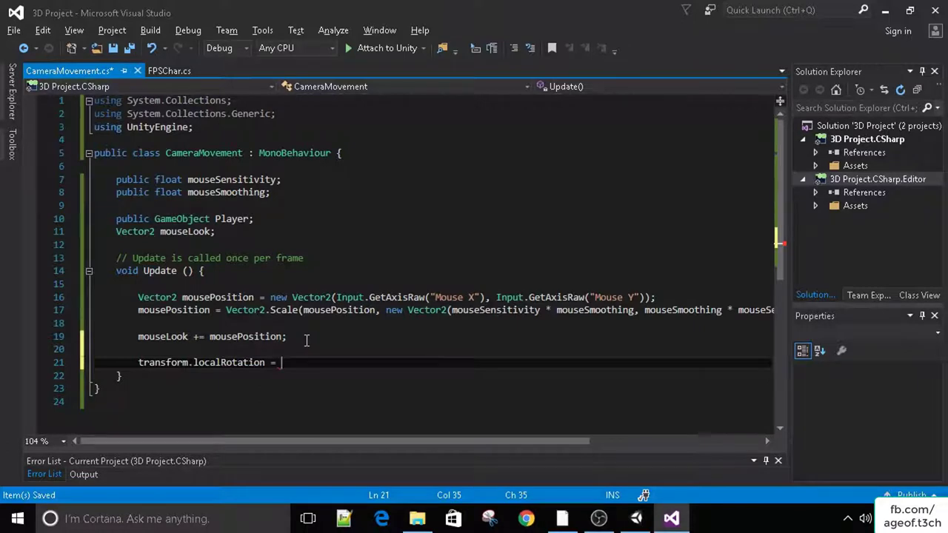
{"action": "type", "text": "Qua"}
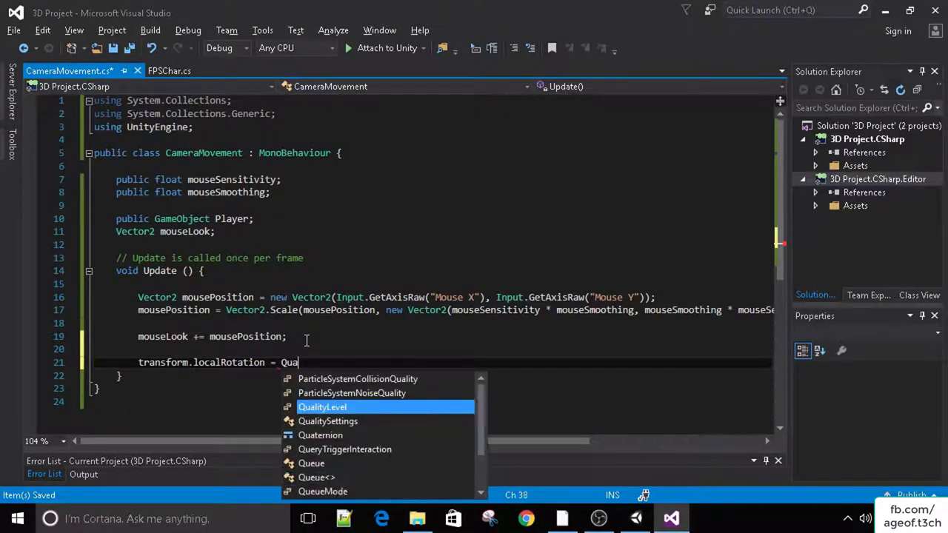
{"action": "type", "text": "ternion.Eu"}
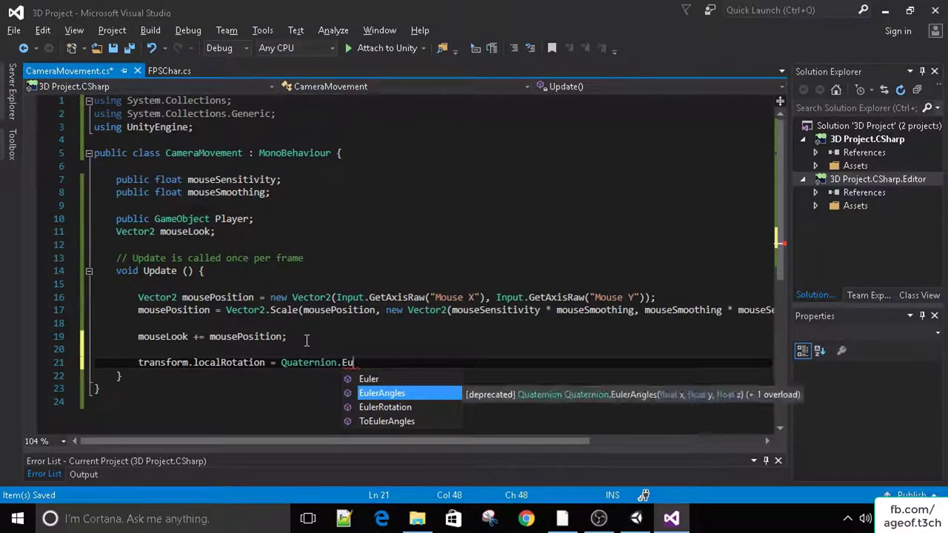
{"action": "key", "text": "BackSpace"}
{"action": "key", "text": "BackSpace"}
{"action": "type", "text": "AngleAxis"}
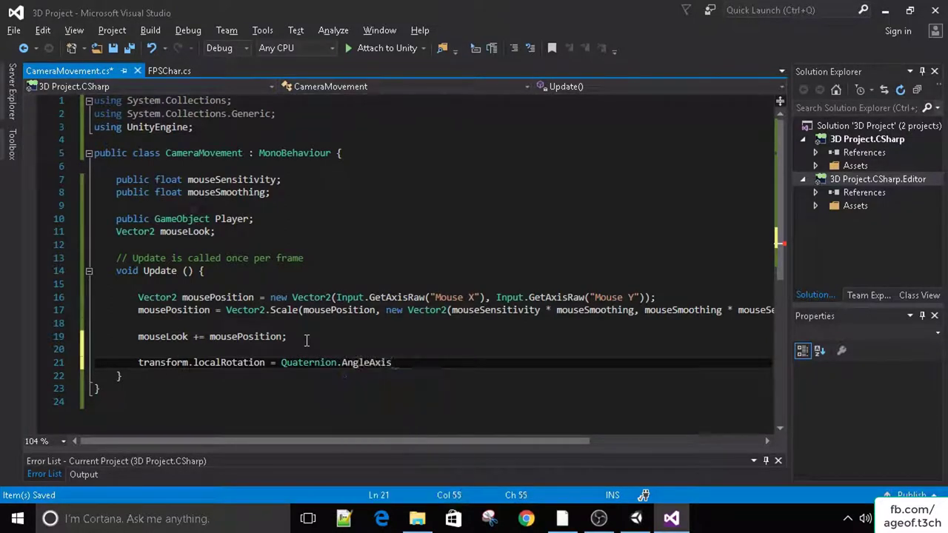
{"action": "type", "text": "(-mou"}
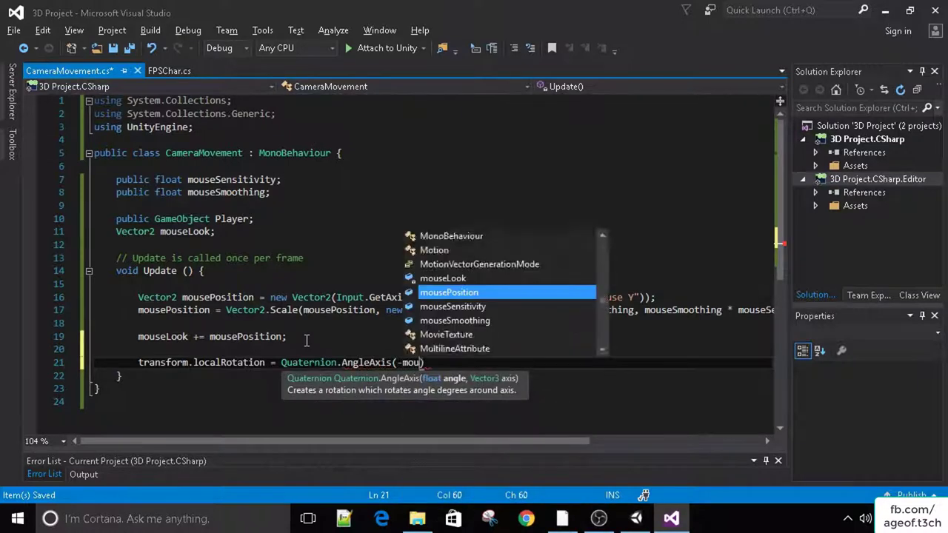
{"action": "type", "text": "seLook"}
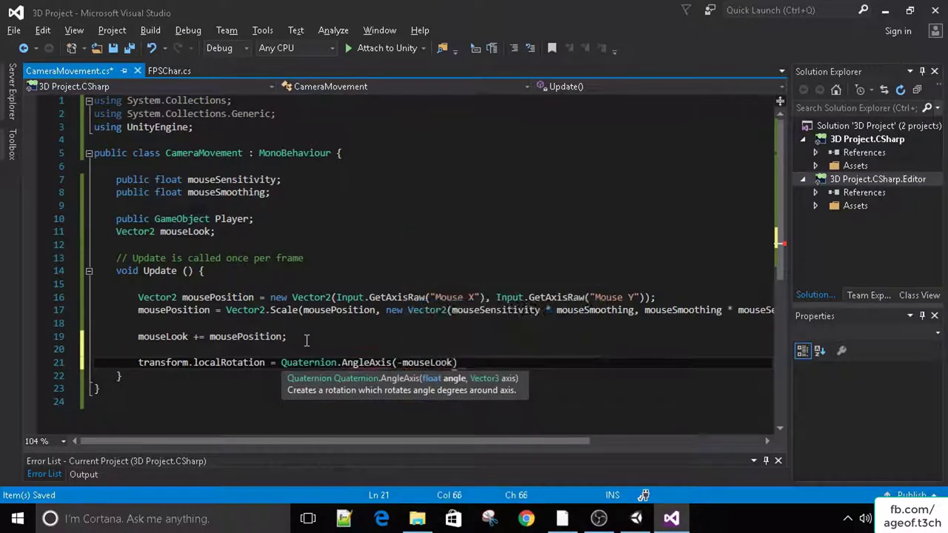
{"action": "type", "text": ", "}
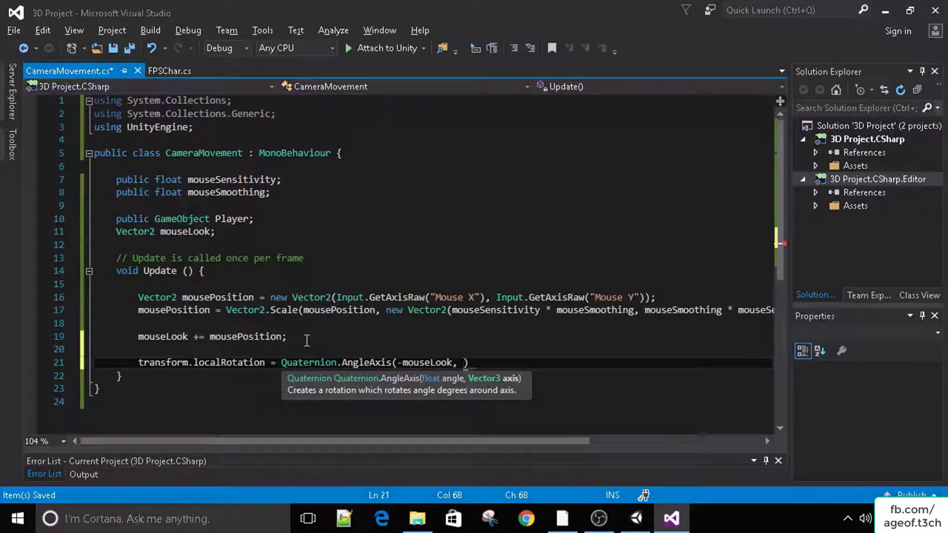
{"action": "type", "text": "Vec"}
{"action": "key", "text": "Down"}
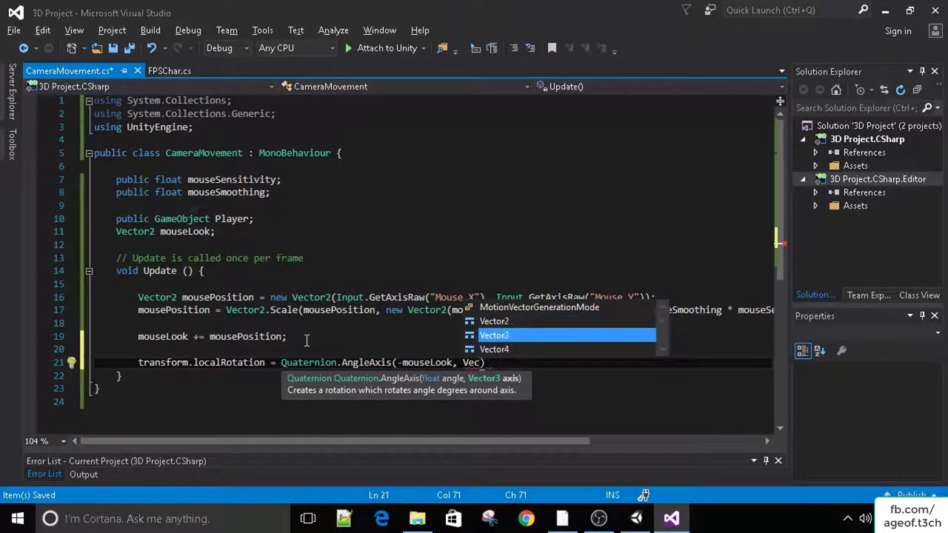
{"action": "key", "text": "Tab"}
{"action": "type", "text": ".right)"}
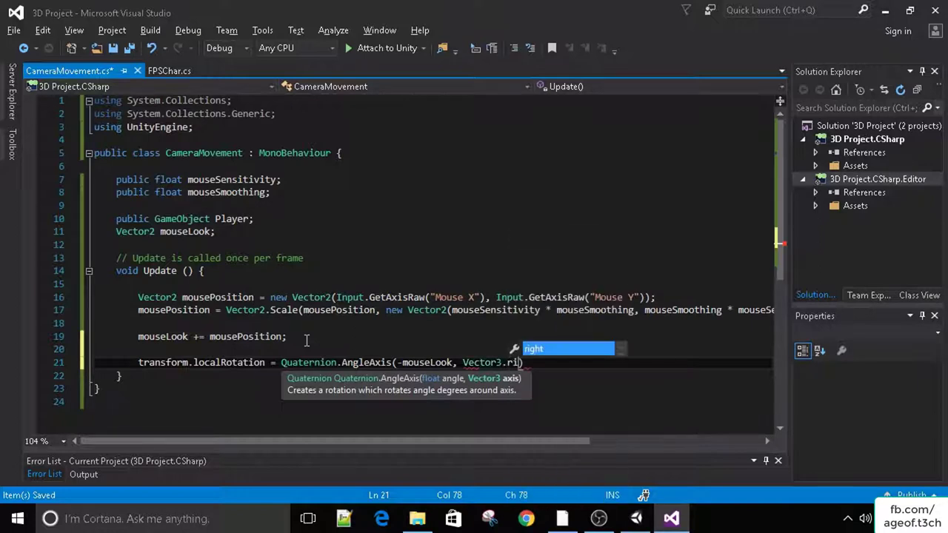
{"action": "key", "text": "ctrl+s"}
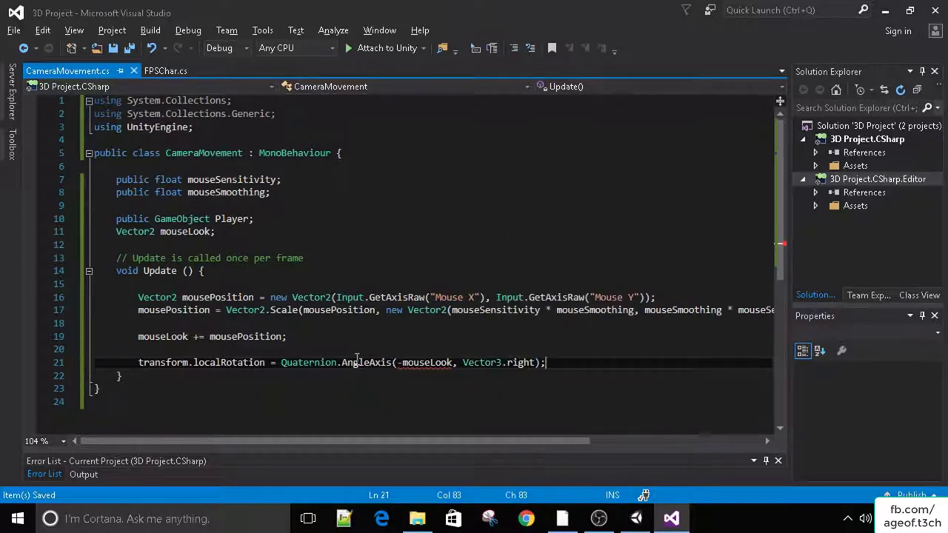
Change the angle argument from -mouseLook to -mouseLook.y
{"action": "left_click", "coordinate": [452, 363]}
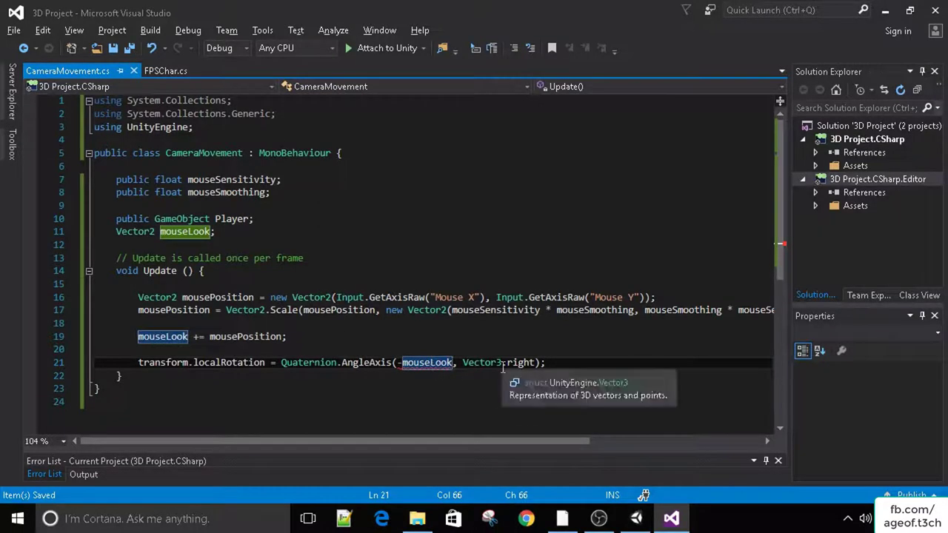
{"action": "type", "text": ".y"}
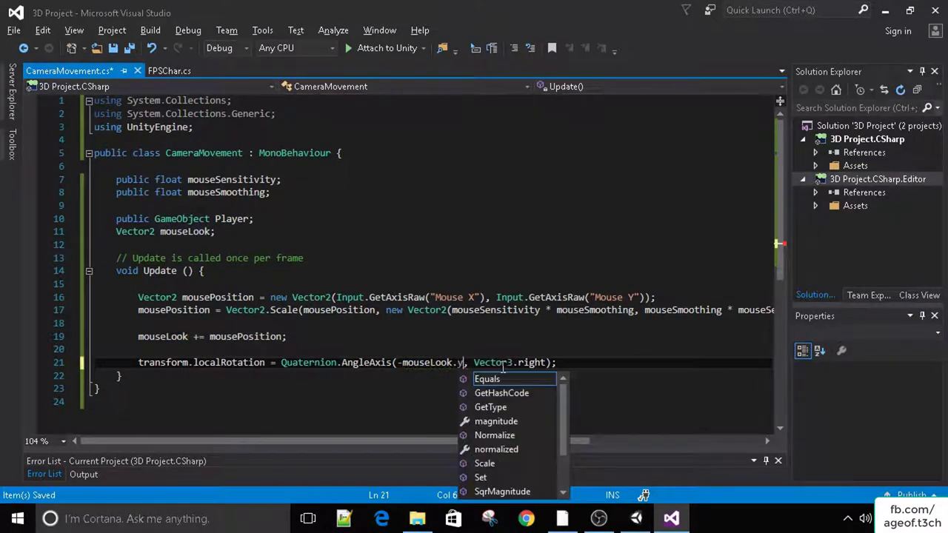
{"action": "key", "text": "Escape"}
Start line 22 with Player.transform.localRotation = Quaternion
{"action": "left_click", "coordinate": [575, 362]}
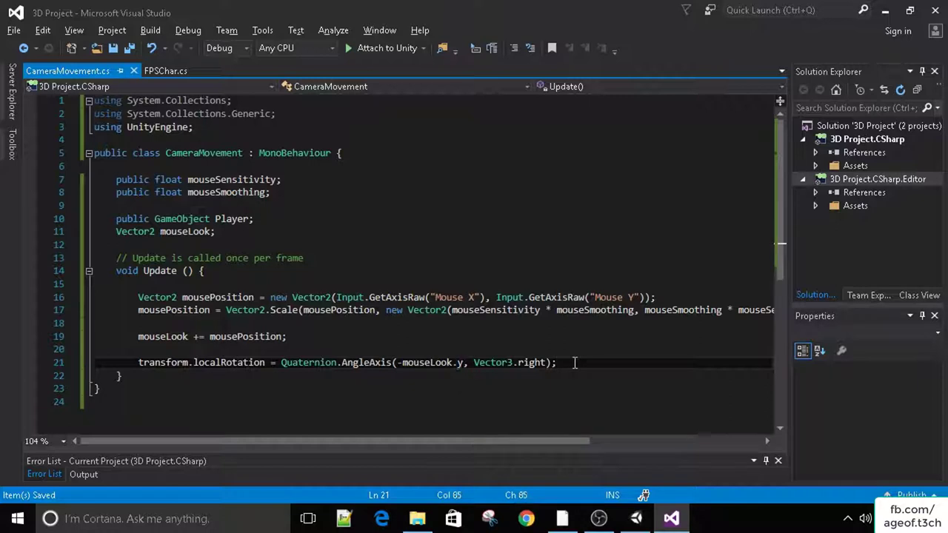
{"action": "key", "text": "Return"}
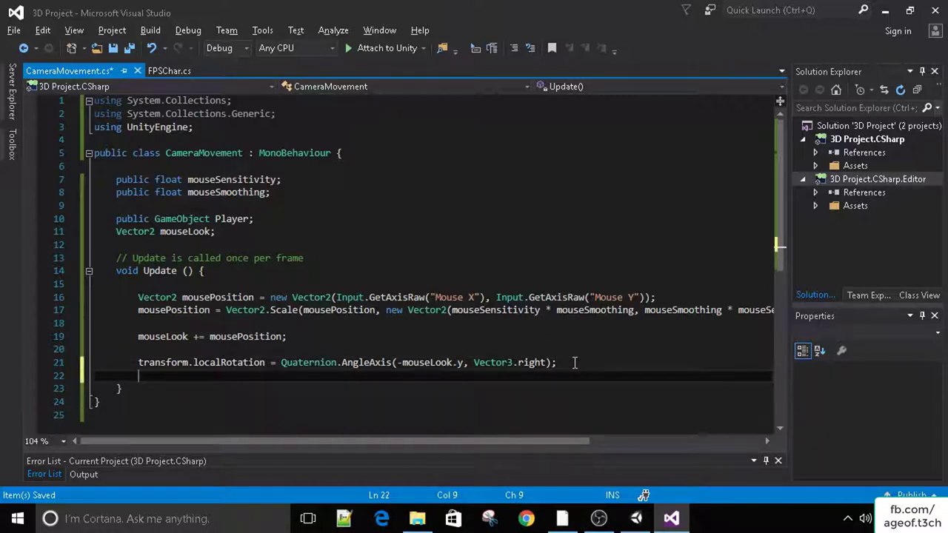
{"action": "type", "text": "Chara"}
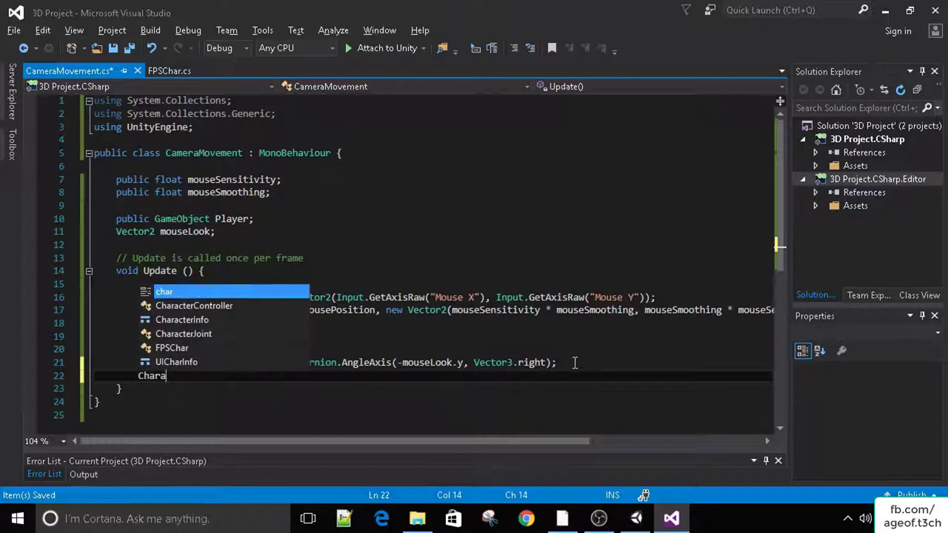
{"action": "key", "text": "BackSpace"}
{"action": "key", "text": "BackSpace"}
{"action": "key", "text": "BackSpace"}
{"action": "key", "text": "BackSpace"}
{"action": "key", "text": "BackSpace"}
{"action": "type", "text": "Player."}
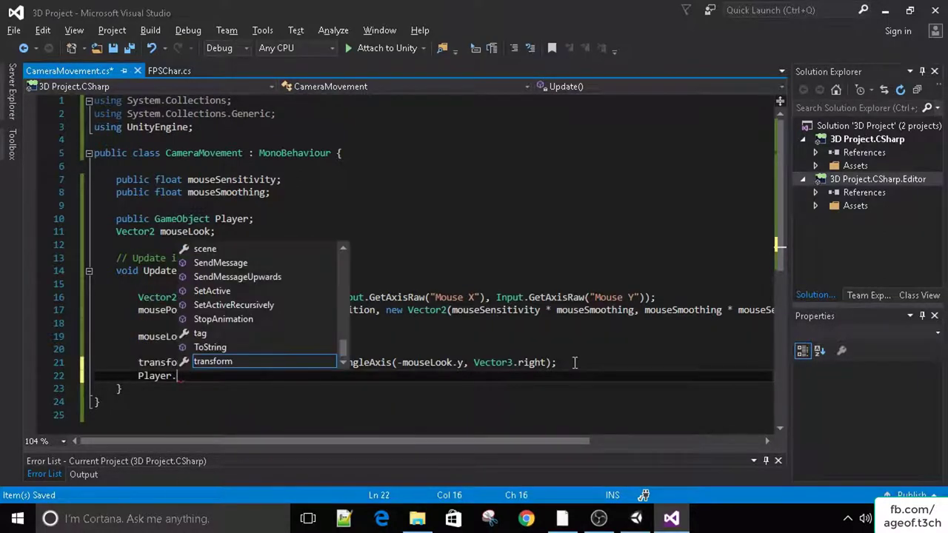
{"action": "type", "text": "tra"}
{"action": "key", "text": "Tab"}
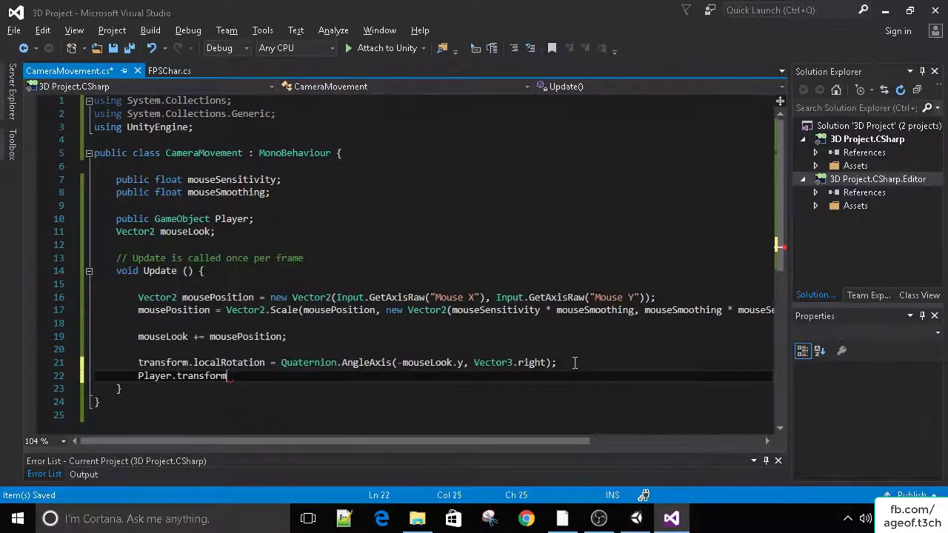
{"action": "type", "text": ".loca"}
{"action": "key", "text": "Tab"}
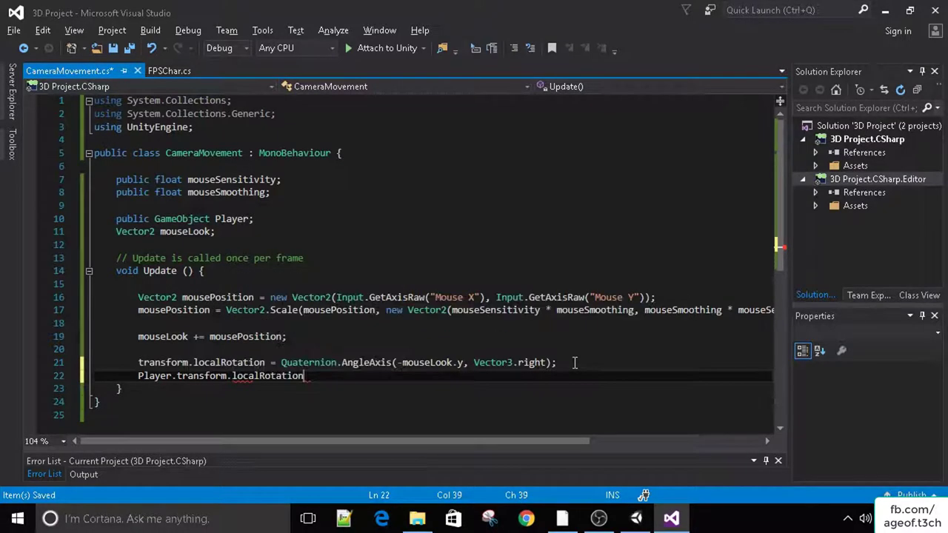
{"action": "type", "text": "="}
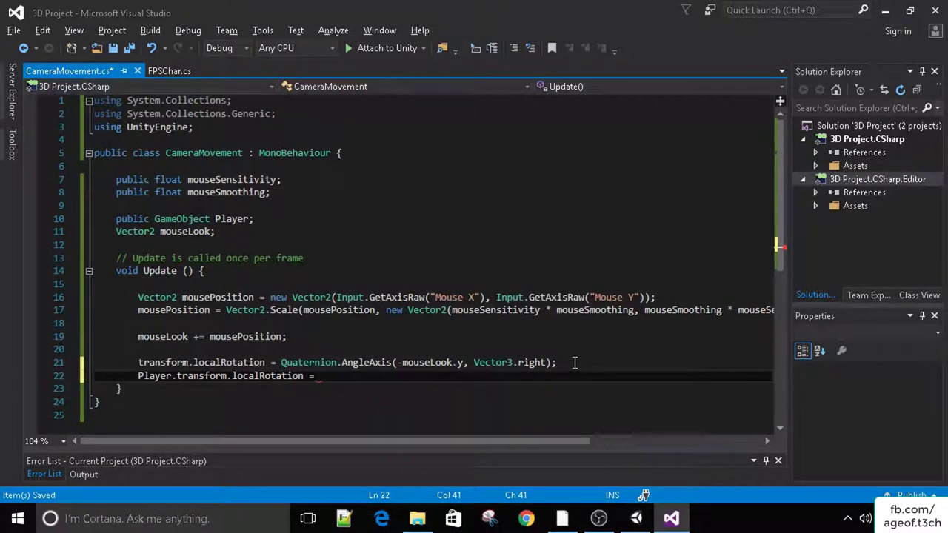
{"action": "type", "text": " Quate"}
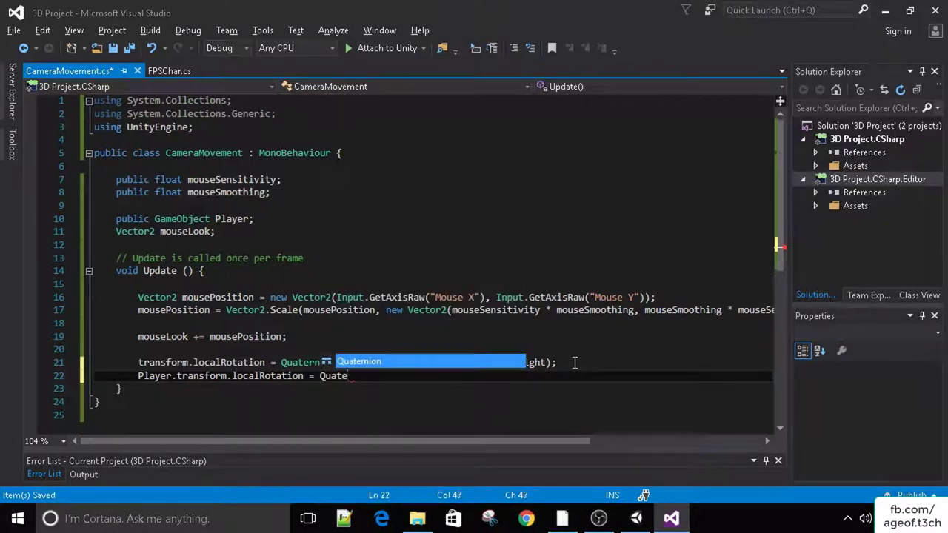
{"action": "key", "text": "Tab"}
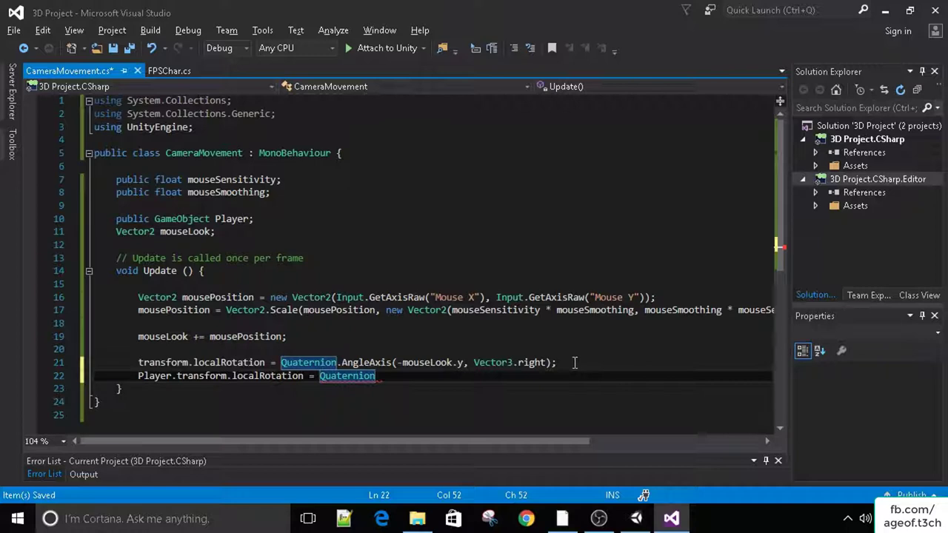
Finish it with .AngleAxis(-mouseLook.x, Player.transform.up); and save the script
{"action": "type", "text": ".AngleAxis"}
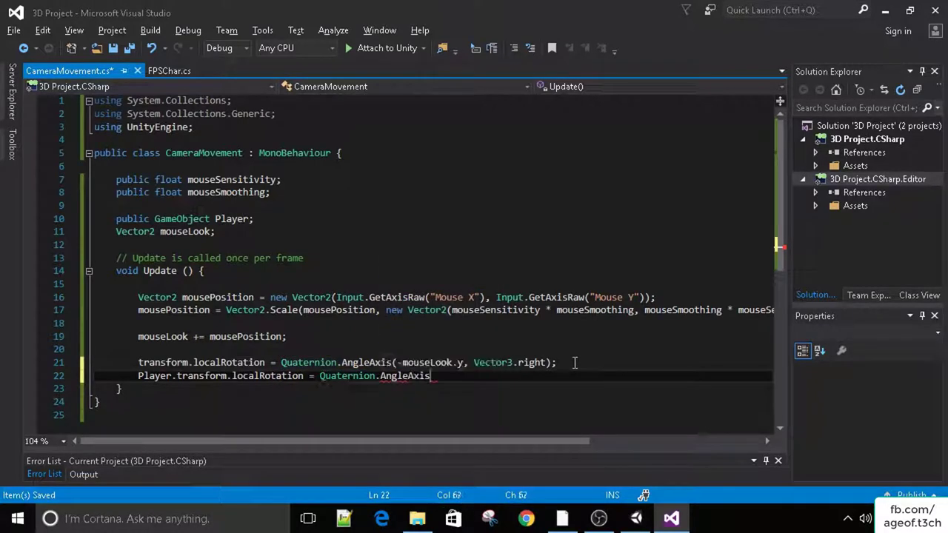
{"action": "type", "text": "("}
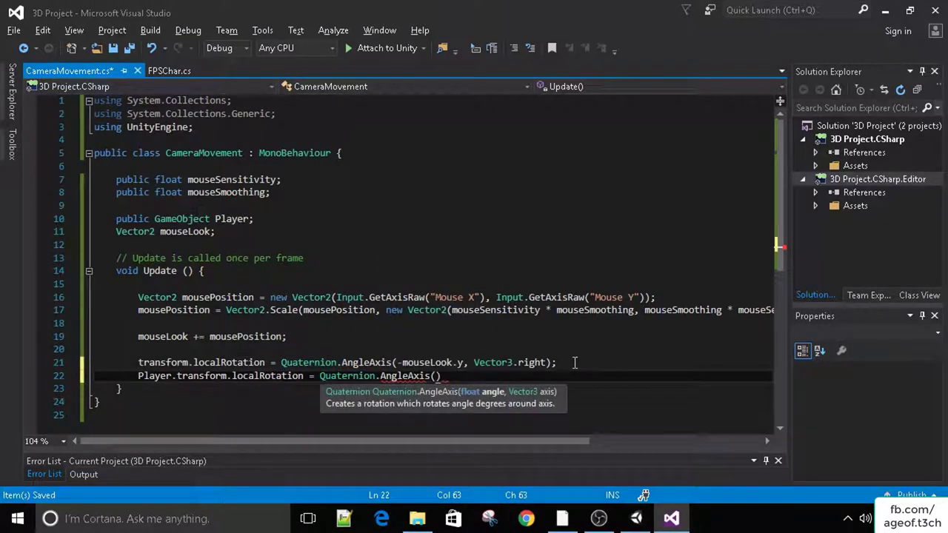
{"action": "type", "text": "-mouse"}
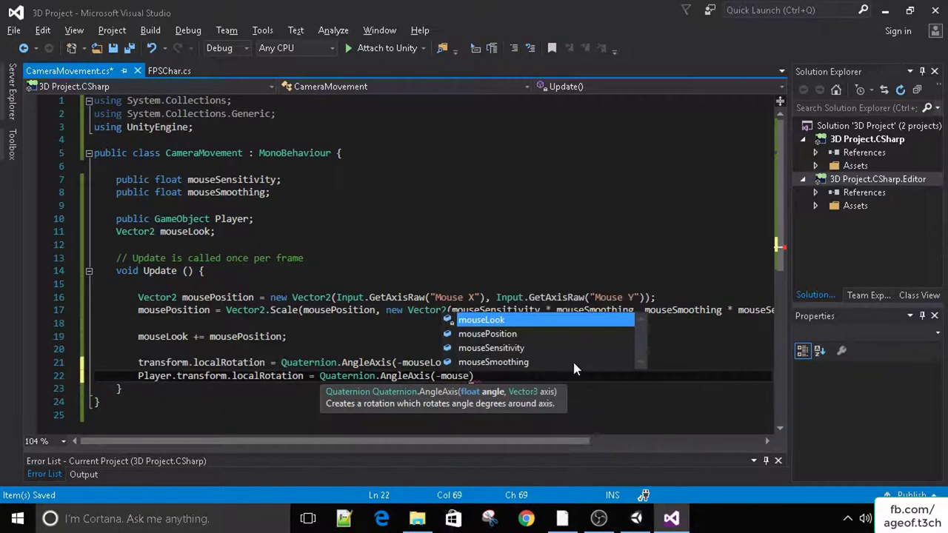
{"action": "type", "text": "Look.x, Ve"}
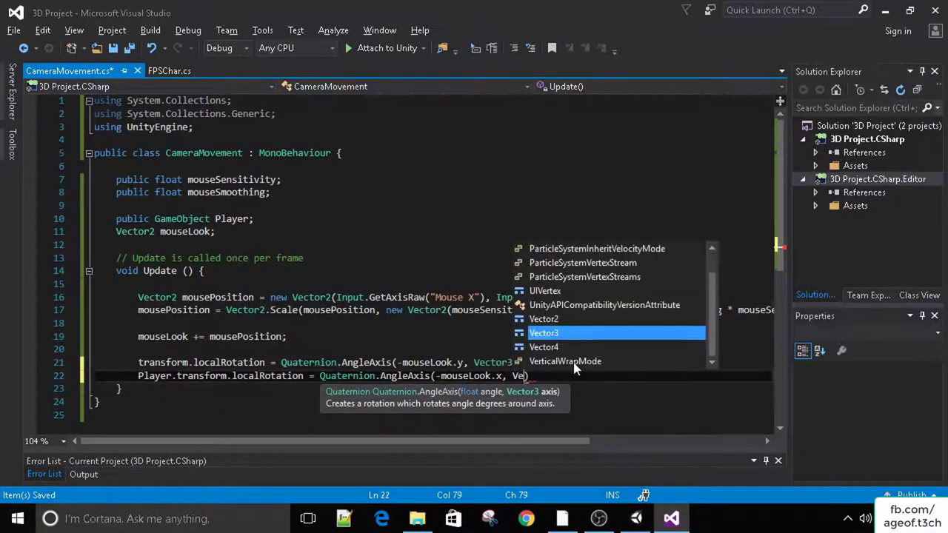
{"action": "key", "text": "BackSpace"}
{"action": "type", "text": "Chara"}
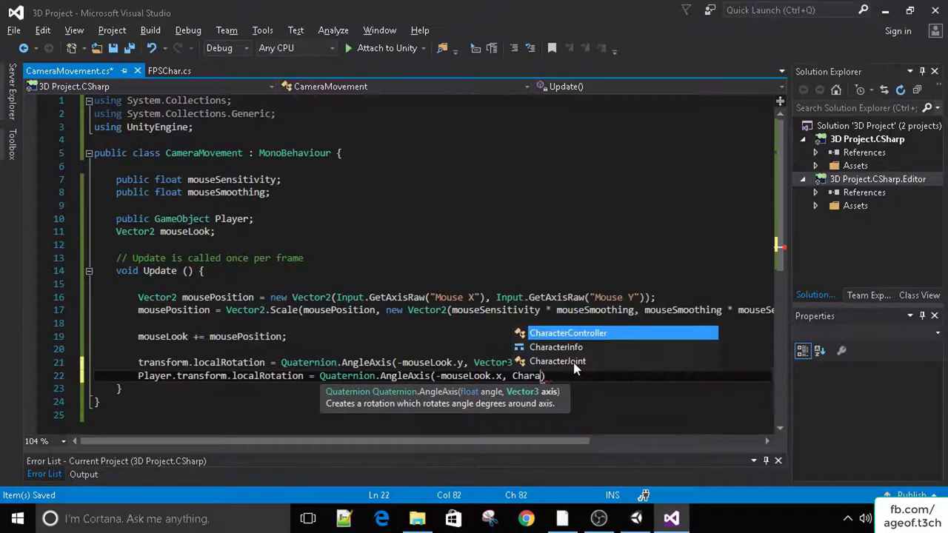
{"action": "key", "text": "BackSpace"}
{"action": "key", "text": "BackSpace"}
{"action": "key", "text": "BackSpace"}
{"action": "key", "text": "BackSpace"}
{"action": "key", "text": "BackSpace"}
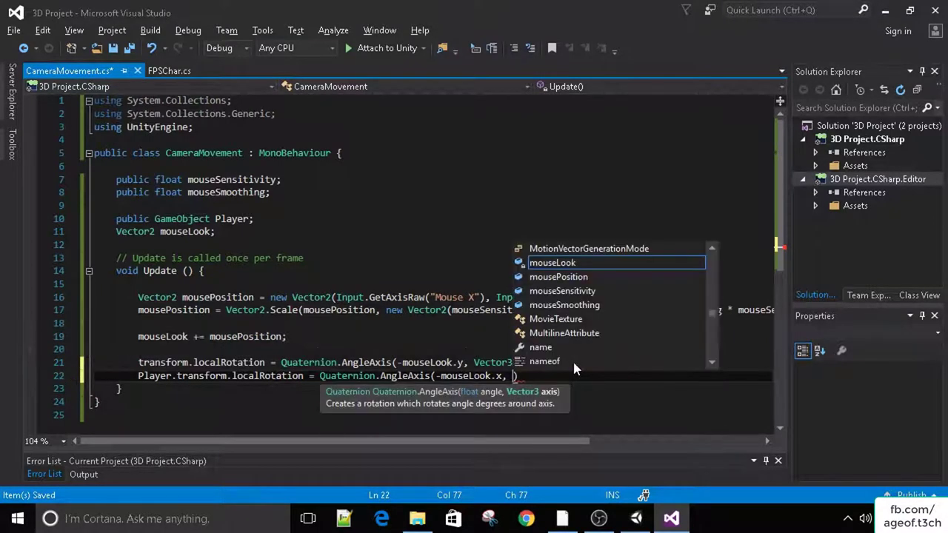
{"action": "type", "text": "Character"}
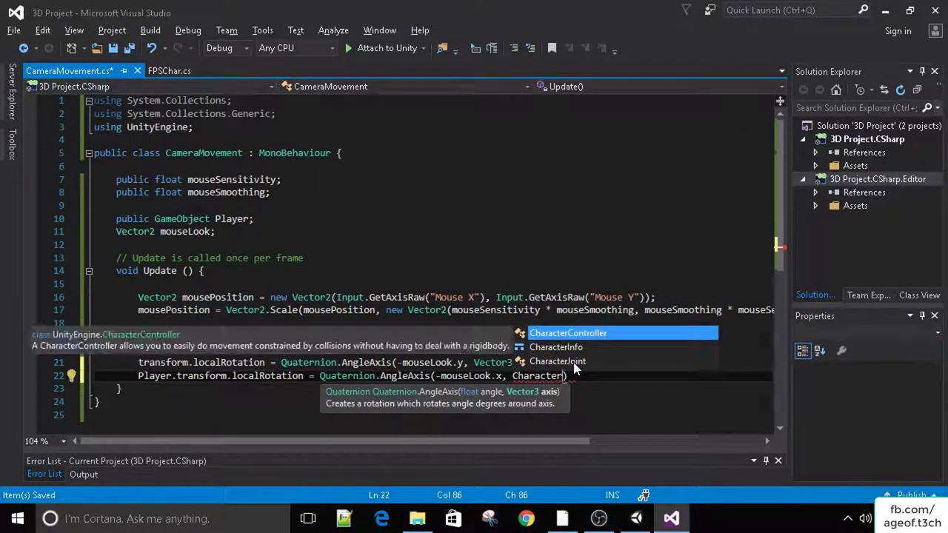
{"action": "key", "text": "BackSpace"}
{"action": "key", "text": "BackSpace"}
{"action": "key", "text": "BackSpace"}
{"action": "key", "text": "BackSpace"}
{"action": "key", "text": "BackSpace"}
{"action": "key", "text": "BackSpace"}
{"action": "key", "text": "BackSpace"}
{"action": "key", "text": "BackSpace"}
{"action": "key", "text": "BackSpace"}
{"action": "type", "text": "Player"}
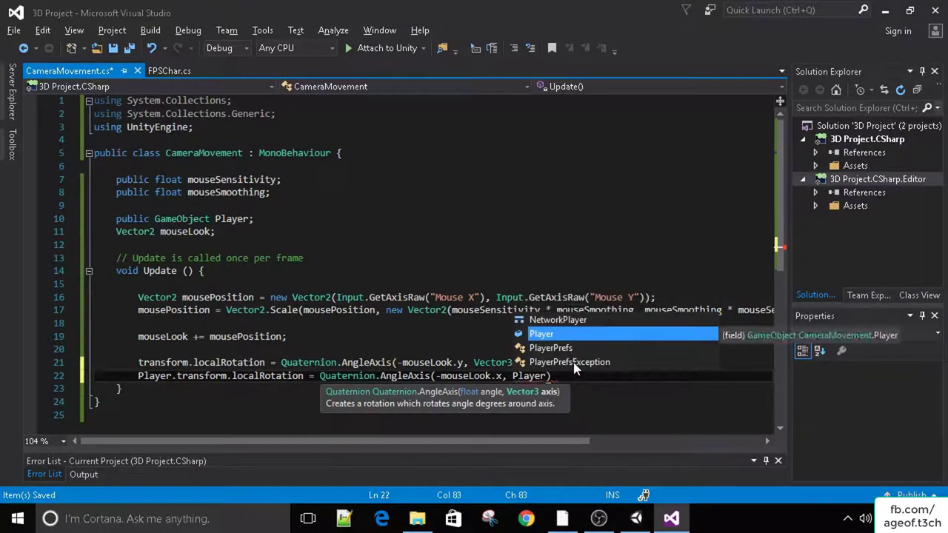
{"action": "type", "text": "."}
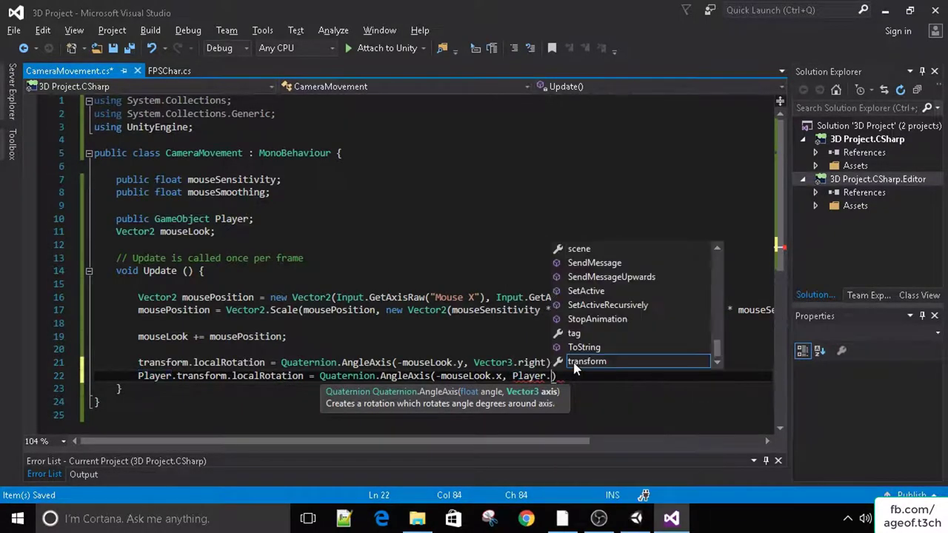
{"action": "type", "text": "tra"}
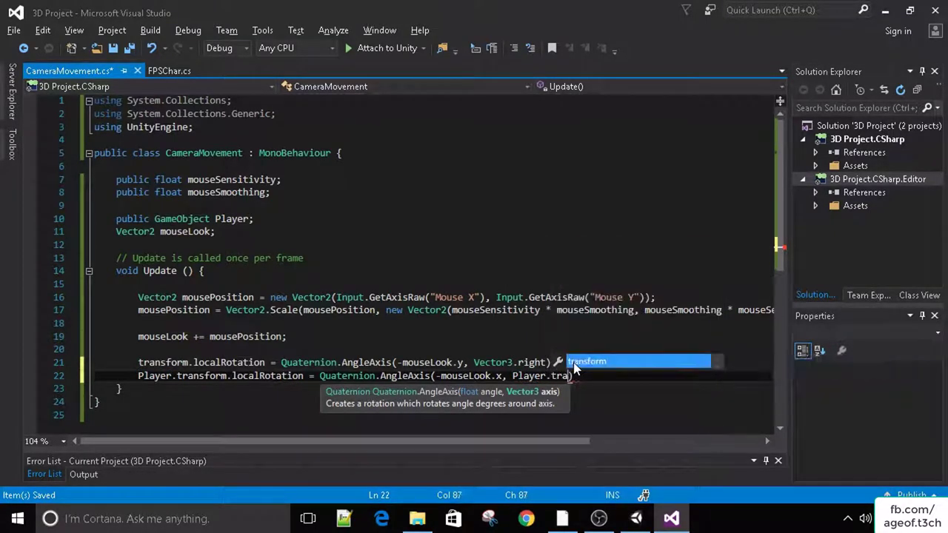
{"action": "type", "text": "nsform.up)"}
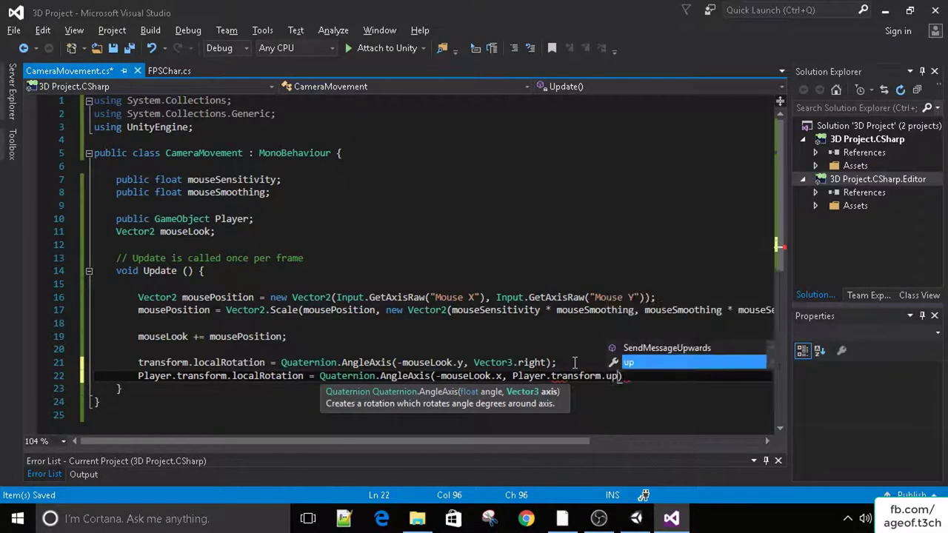
{"action": "type", "text": ";"}
{"action": "key", "text": "ctrl+s"}
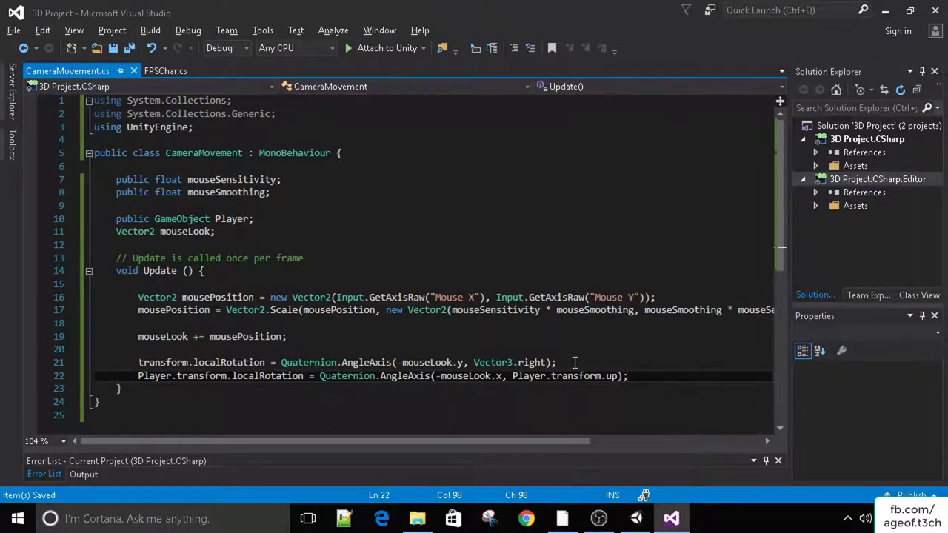
Select Main Camera and play-test the mouse-look camera in the bedroom scene
{"action": "left_click", "coordinate": [635, 519]}
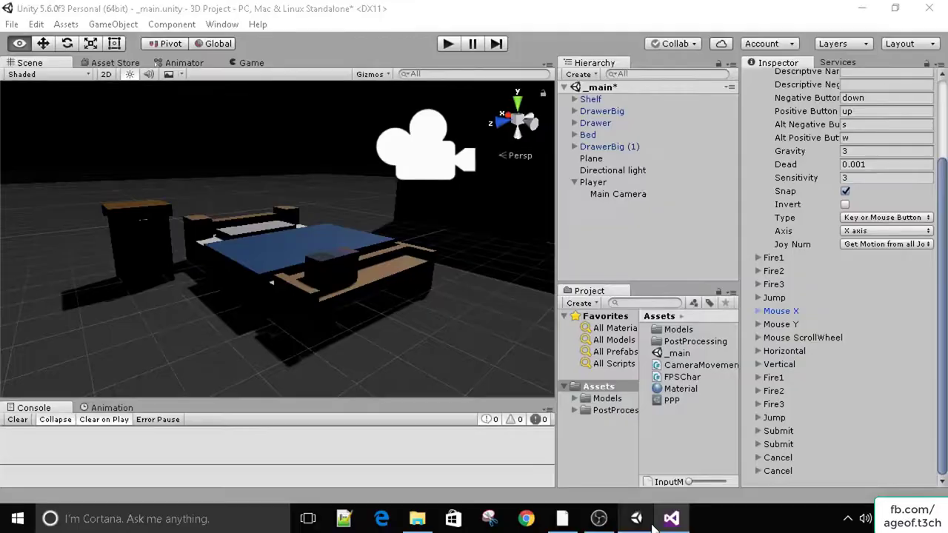
{"action": "left_click", "coordinate": [613, 195]}
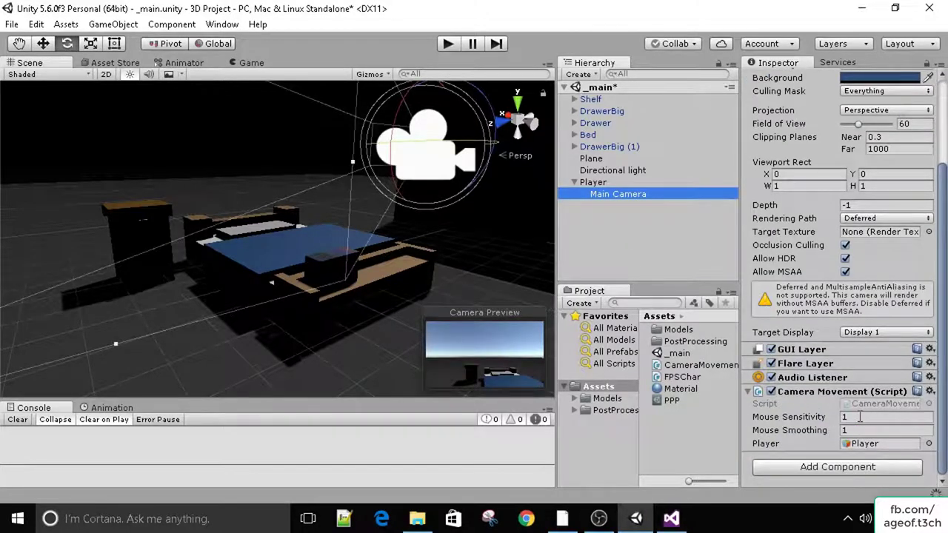
{"action": "left_click", "coordinate": [447, 44]}
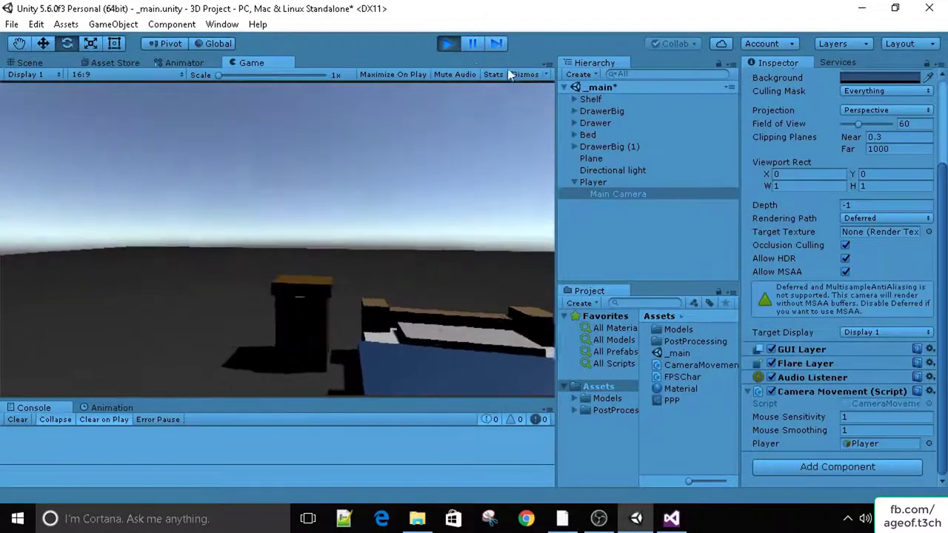
{"action": "left_click", "coordinate": [445, 44]}
{"action": "left_click", "coordinate": [671, 518]}
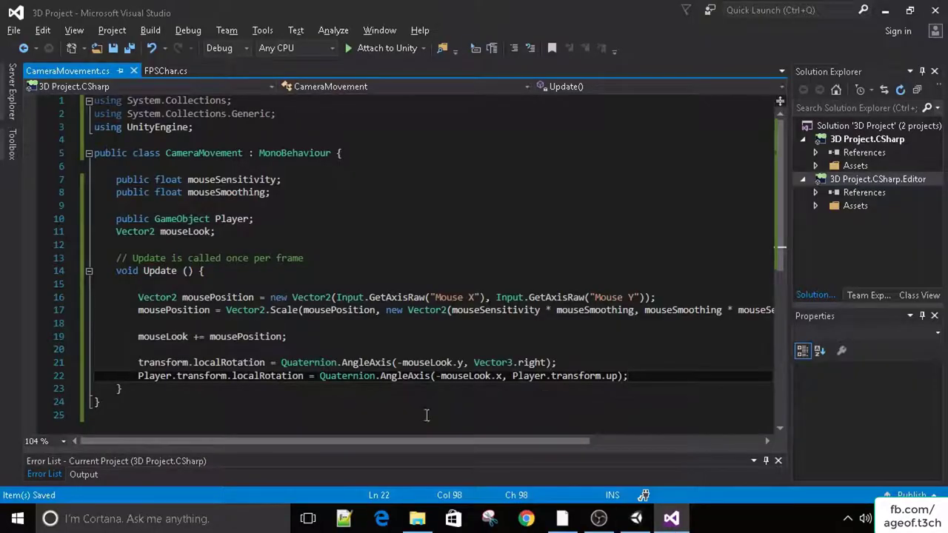
Delete the minus sign before mouseLook.x in line 22's Quaternion.AngleAxis call
{"action": "left_click", "coordinate": [398, 362]}
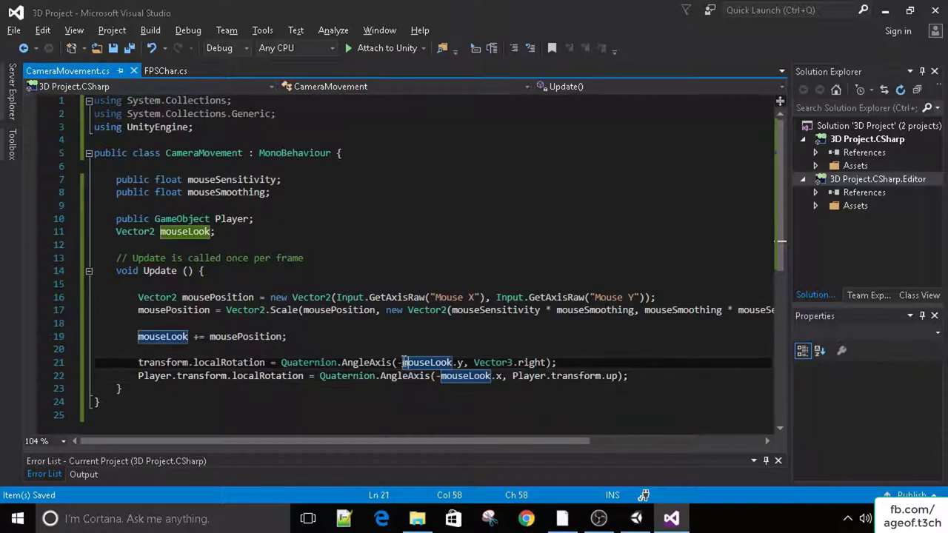
{"action": "left_click", "coordinate": [439, 376]}
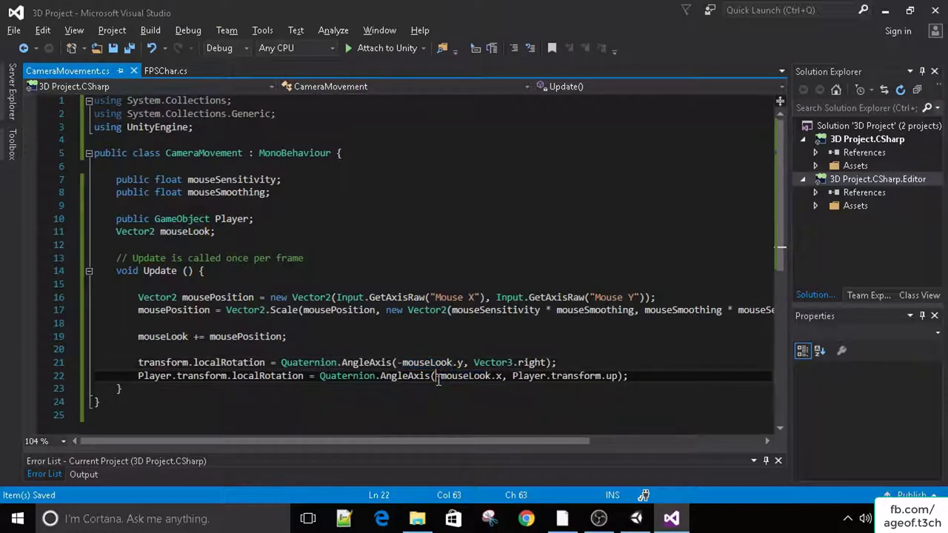
{"action": "key", "text": "Right"}
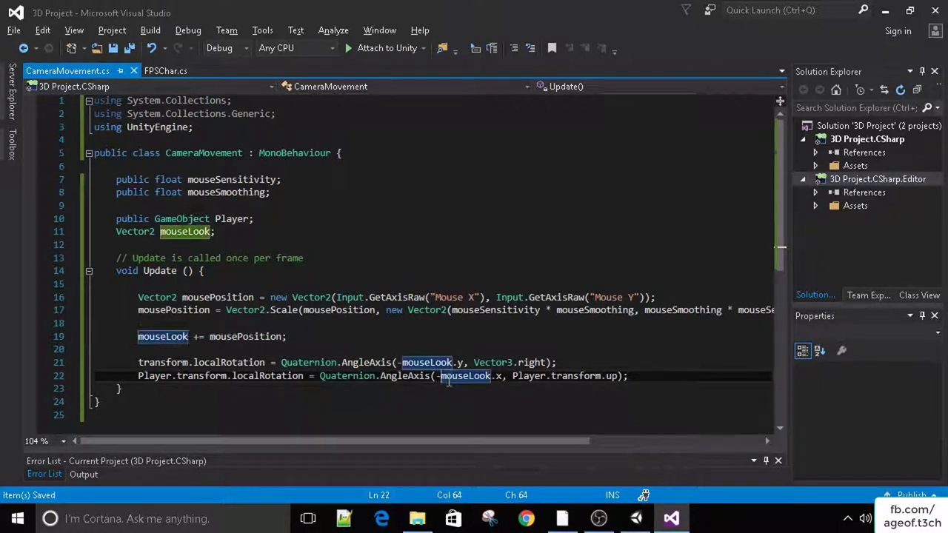
{"action": "key", "text": "BackSpace"}
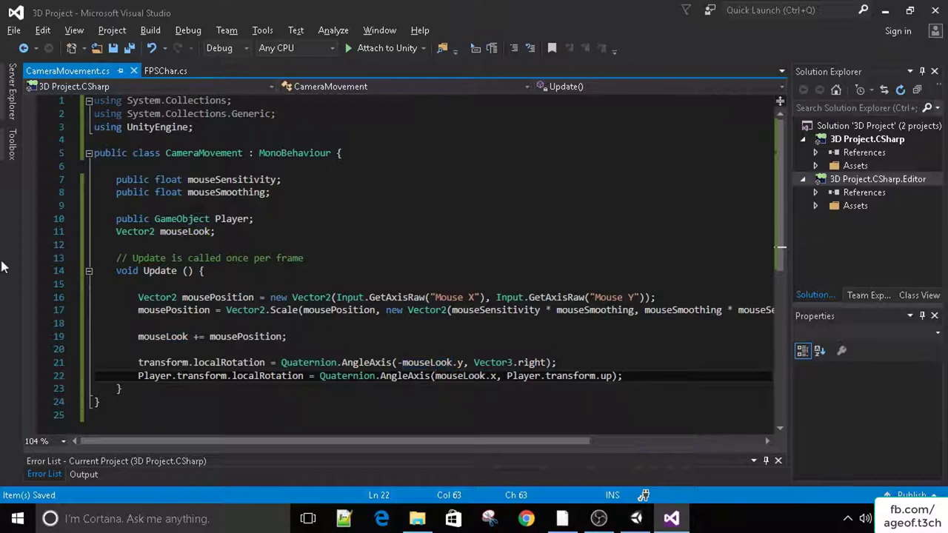
Start the game in Unity and walk the player toward the bed and back
{"action": "left_click", "coordinate": [636, 518]}
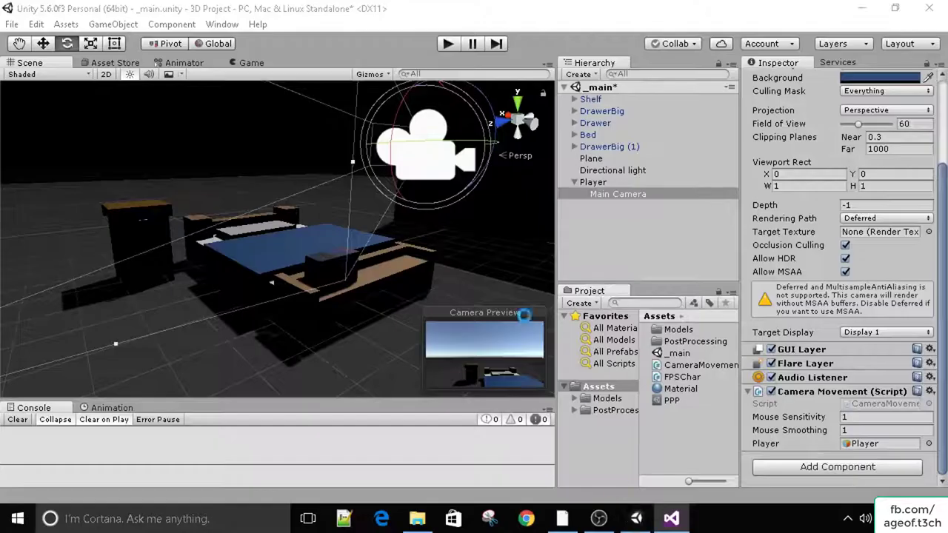
{"action": "left_click", "coordinate": [446, 44]}
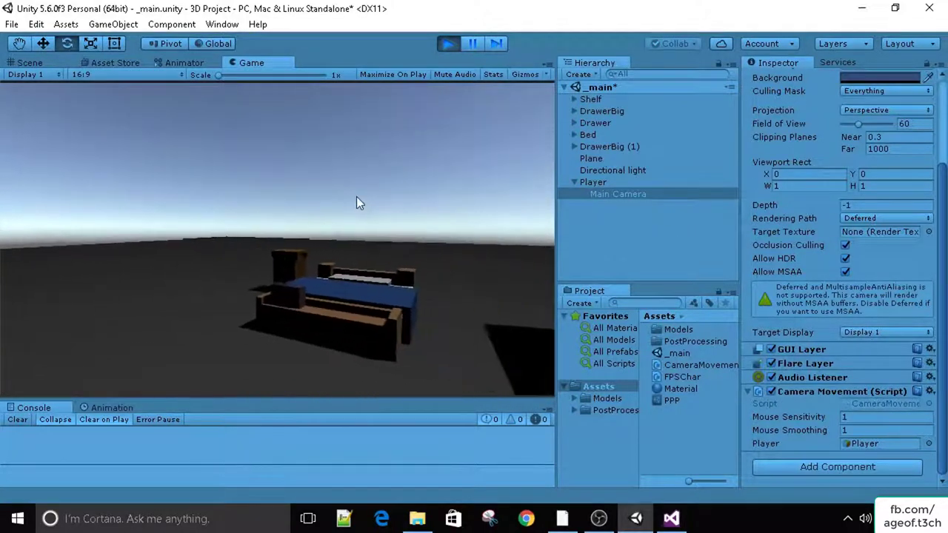
{"action": "key", "text": "w"}
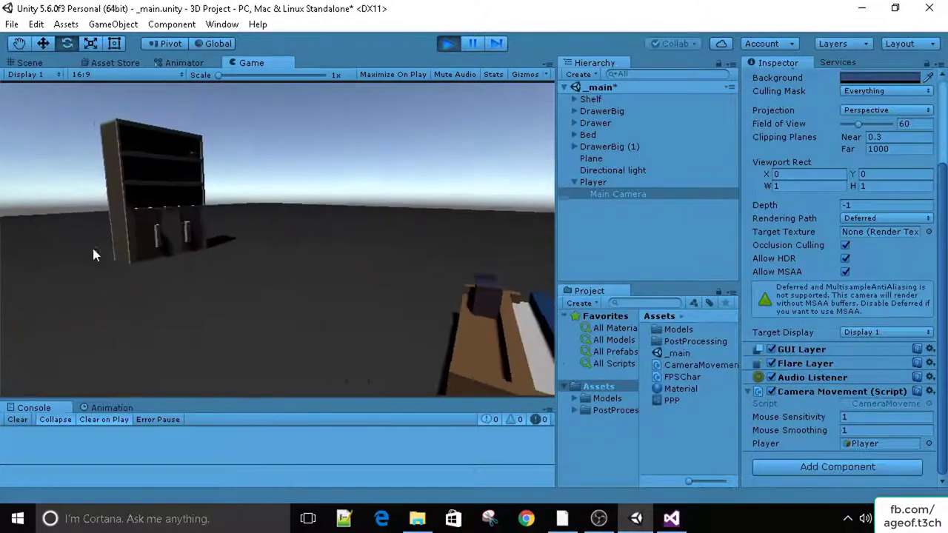
{"action": "key", "text": "s"}
Set Mouse Sensitivity to 3 and Mouse Smoothing to 2 on the Camera Movement component
{"action": "left_click", "coordinate": [849, 415]}
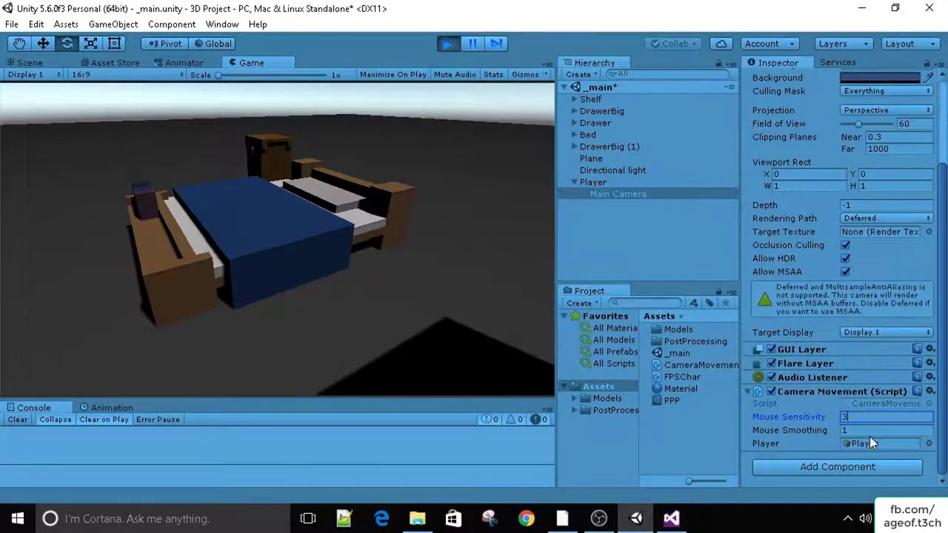
{"action": "left_click", "coordinate": [867, 431]}
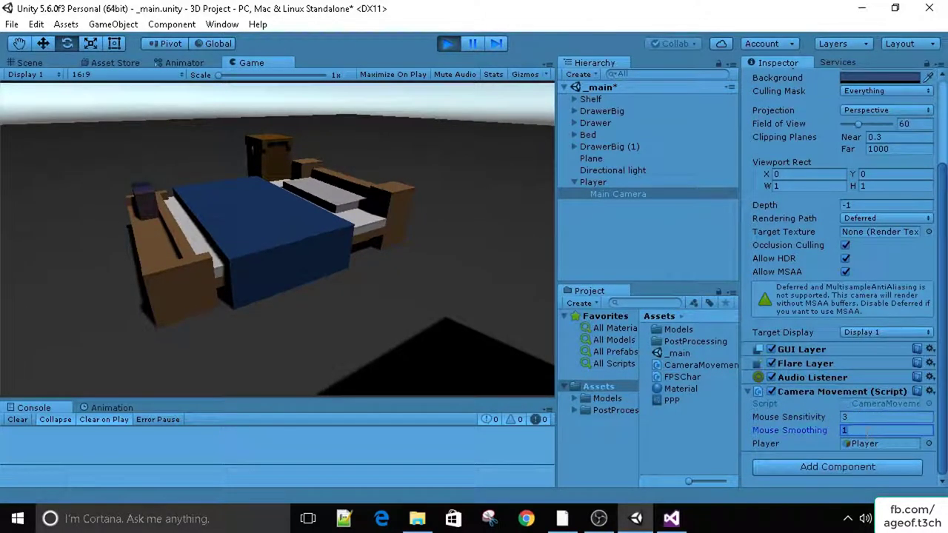
{"action": "left_click", "coordinate": [412, 294]}
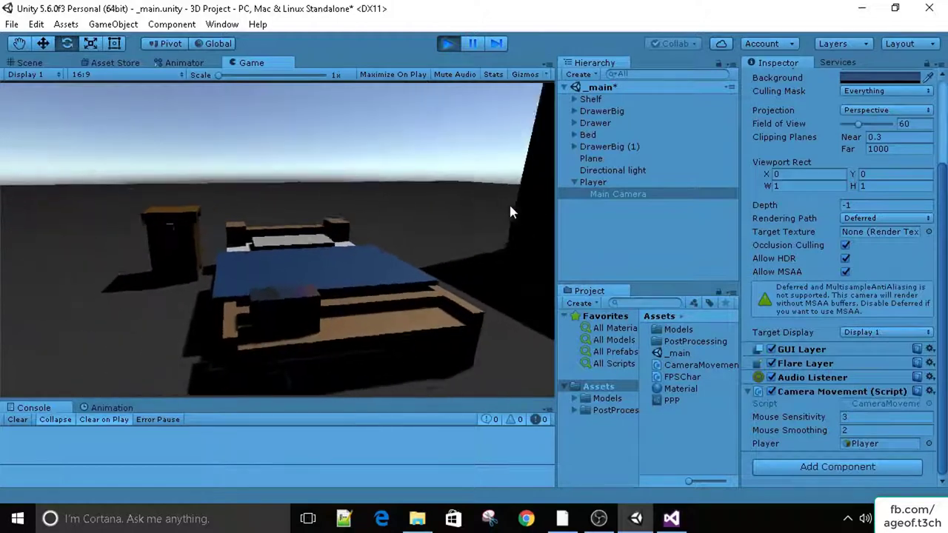
{"action": "left_click", "coordinate": [590, 183]}
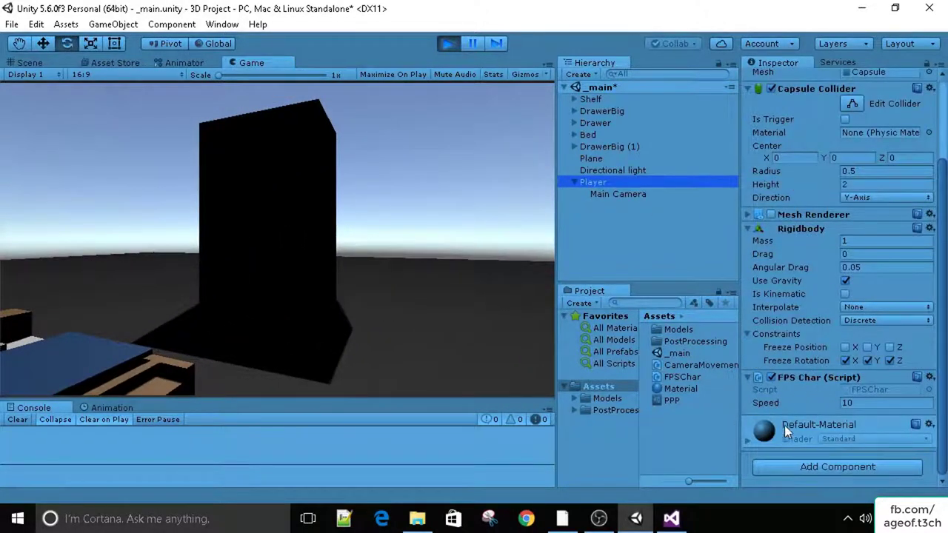
Stop Play mode, orbit the Scene view toward the bed, and return to Visual Studio
{"action": "left_click", "coordinate": [448, 43]}
{"action": "left_click_drag", "start_coordinate": [382, 283], "coordinate": [469, 224], "text": "alt"}
{"action": "right_click_drag", "start_coordinate": [434, 221], "coordinate": [264, 196]}
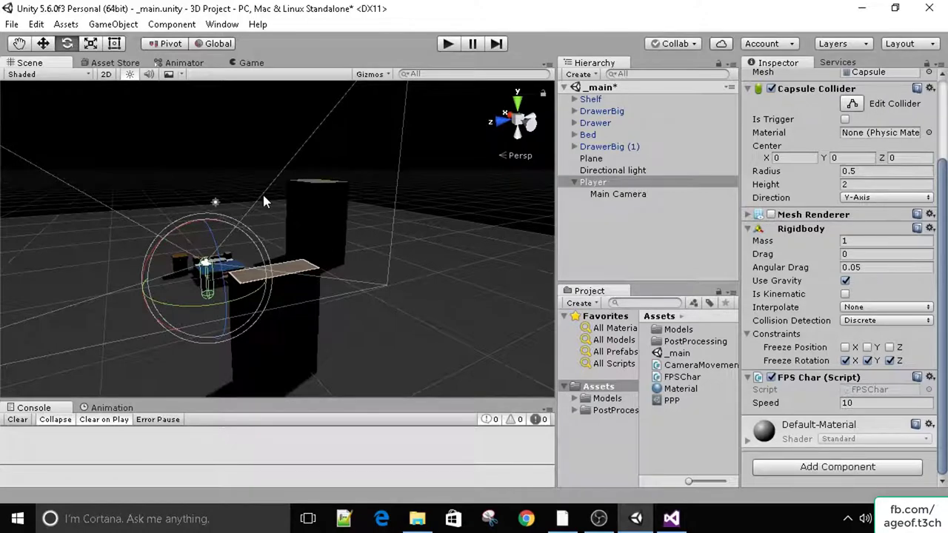
{"action": "left_click", "coordinate": [670, 518]}
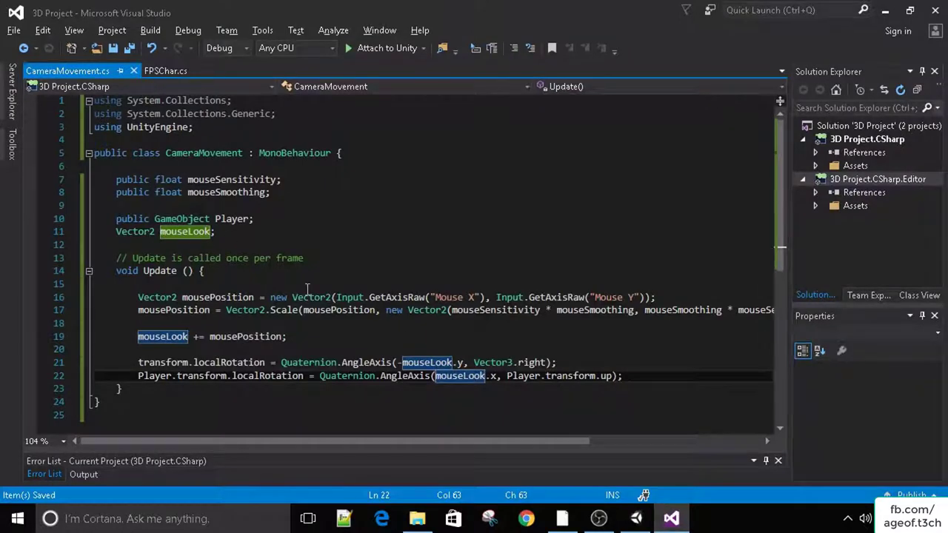
In FPSChar.cs, highlight transform.Translate on line 20 and its 0 y-argument
{"action": "left_click", "coordinate": [165, 70]}
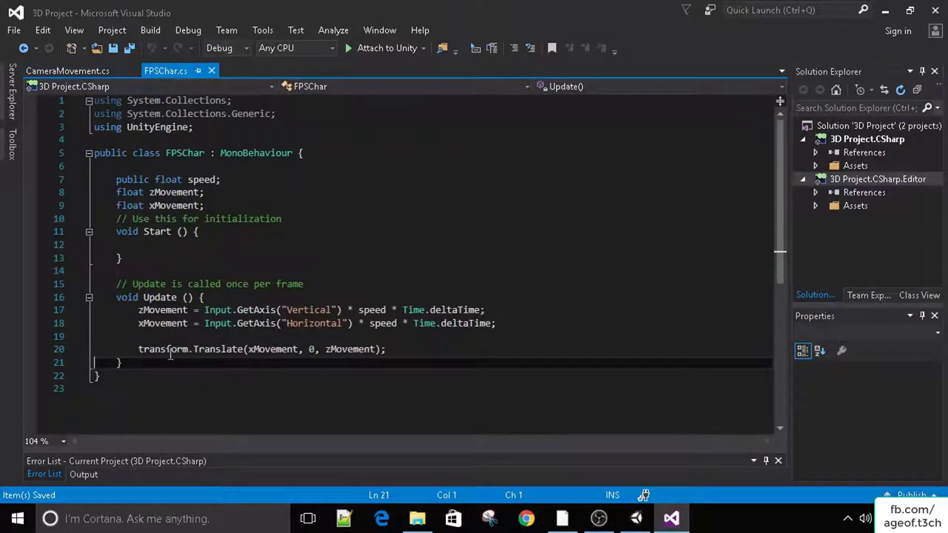
{"action": "left_click_drag", "start_coordinate": [137, 349], "coordinate": [257, 348]}
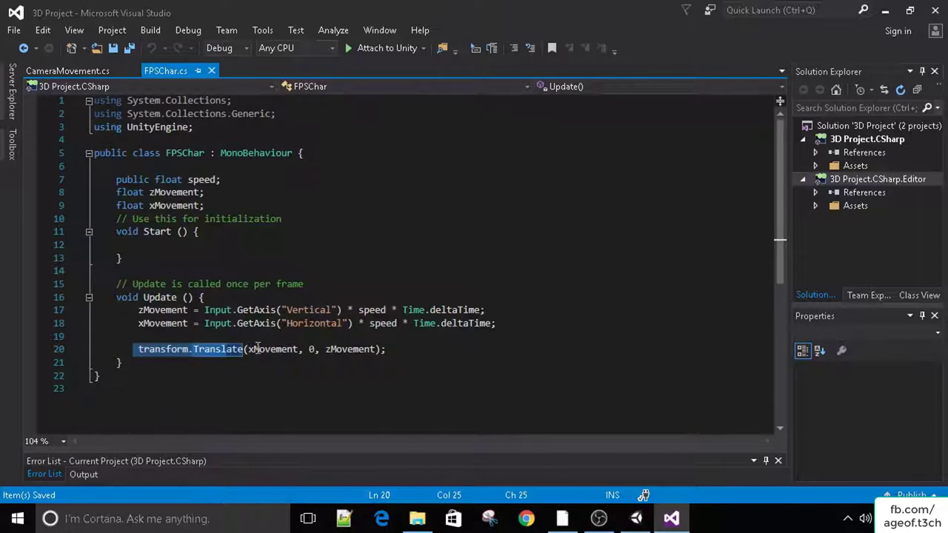
{"action": "left_click", "coordinate": [257, 349]}
{"action": "left_click", "coordinate": [347, 349]}
{"action": "left_click", "coordinate": [382, 349]}
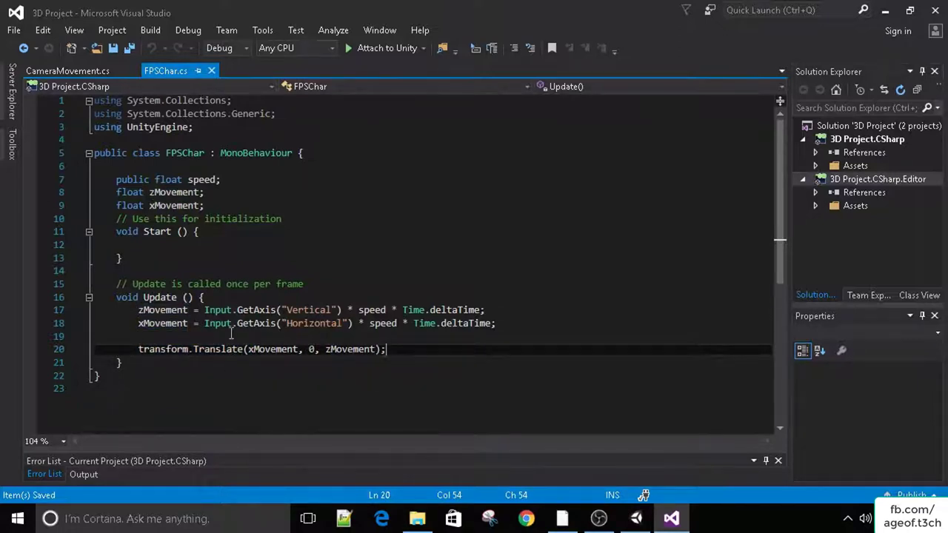
{"action": "left_click_drag", "start_coordinate": [305, 348], "coordinate": [319, 353]}
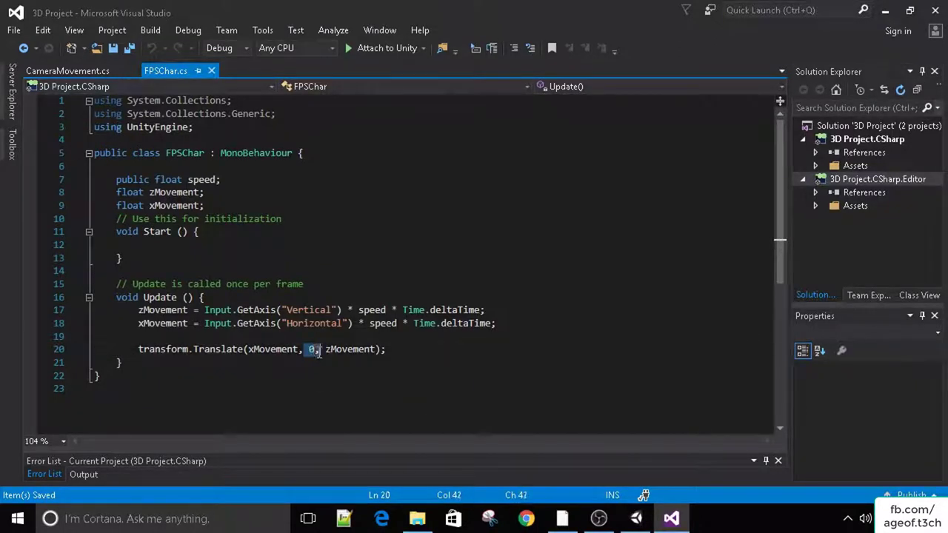
{"action": "left_click", "coordinate": [317, 337]}
Select the whole Translate line, place the caret after line 21's brace, and return to Unity
{"action": "left_click_drag", "start_coordinate": [148, 339], "coordinate": [415, 342]}
{"action": "left_click", "coordinate": [414, 343]}
{"action": "left_click", "coordinate": [277, 392]}
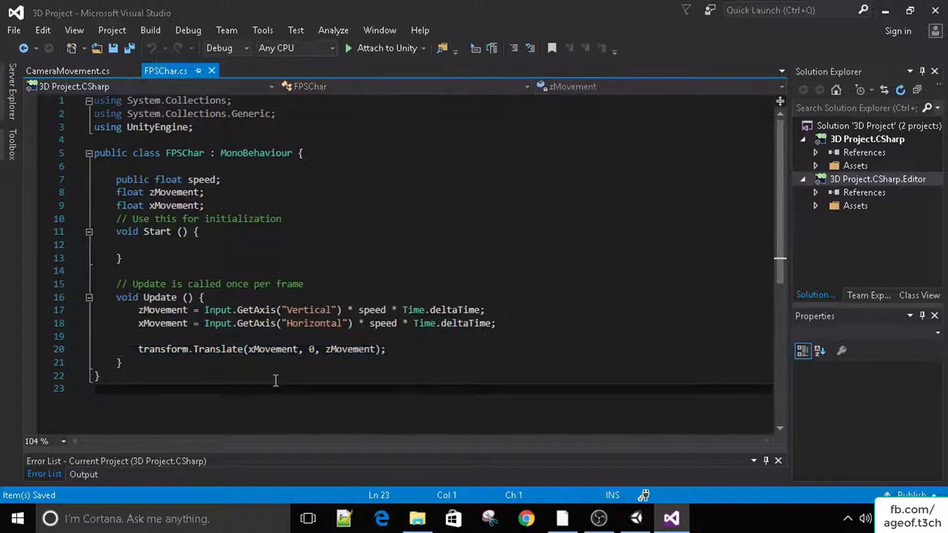
{"action": "left_click", "coordinate": [280, 376]}
{"action": "left_click", "coordinate": [286, 362]}
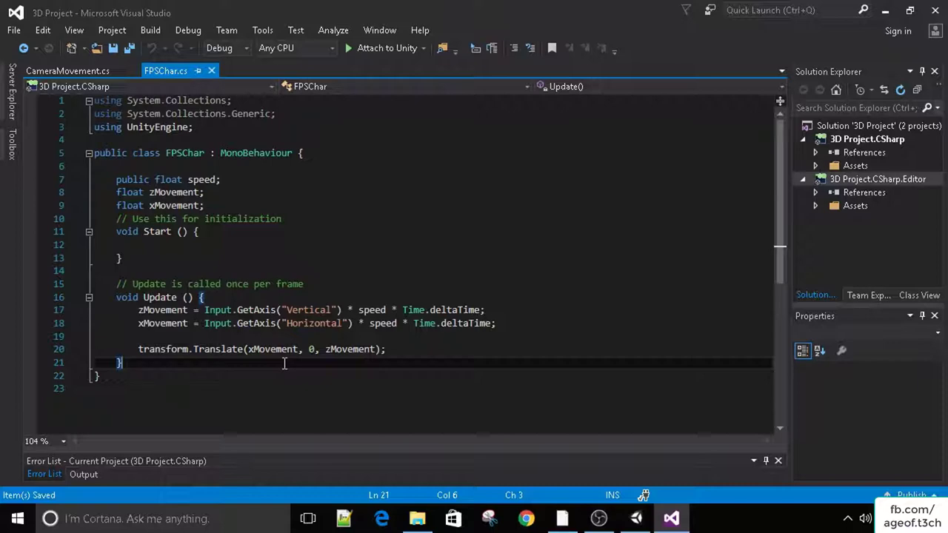
{"action": "left_click", "coordinate": [635, 518]}
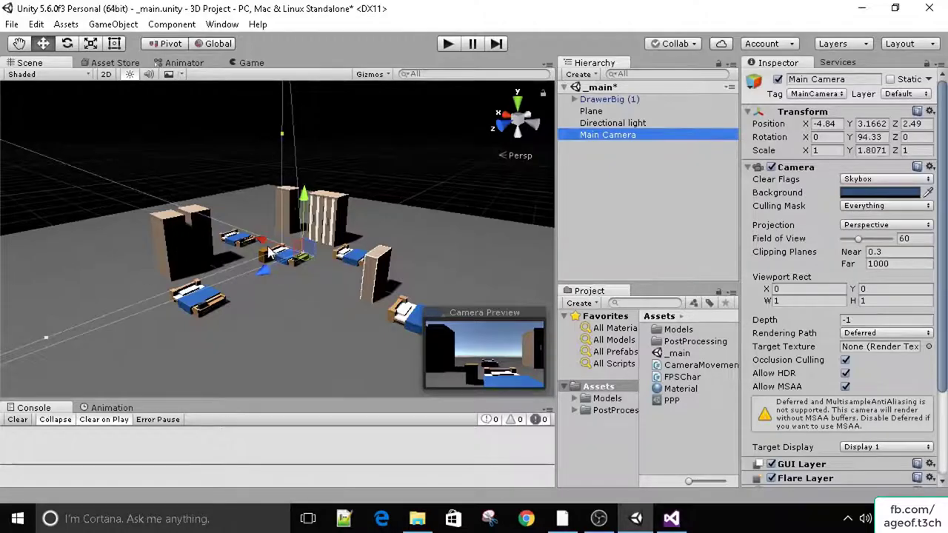
Move the Main Camera to X -11.81 and rotate it to about 269° on Y
{"action": "left_click_drag", "start_coordinate": [270, 252], "coordinate": [300, 248]}
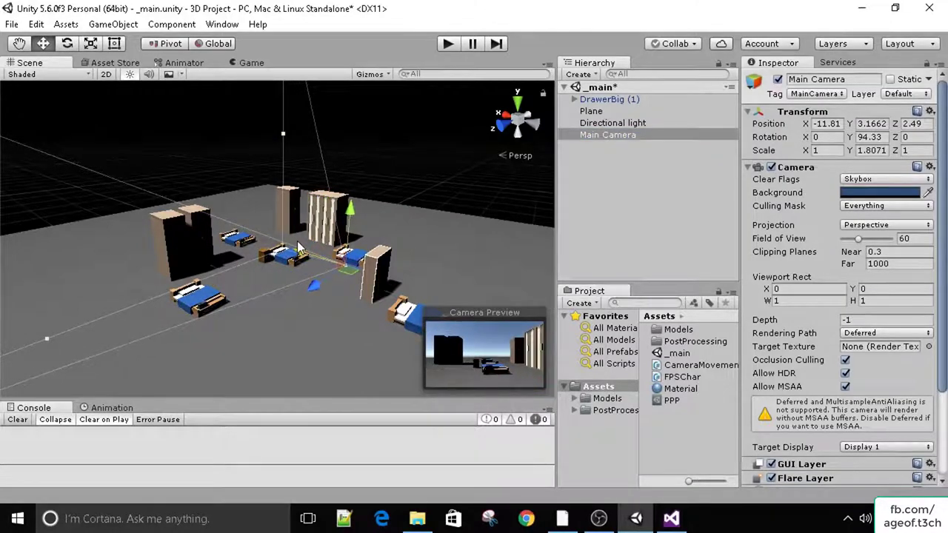
{"action": "key", "text": "e"}
{"action": "left_click_drag", "start_coordinate": [336, 284], "coordinate": [434, 340]}
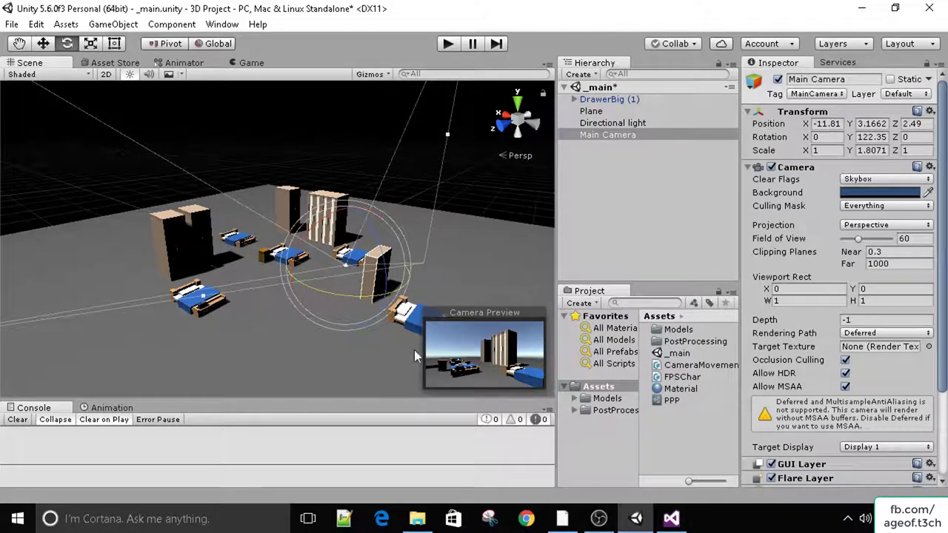
{"action": "left_click_drag", "start_coordinate": [332, 283], "coordinate": [911, 271]}
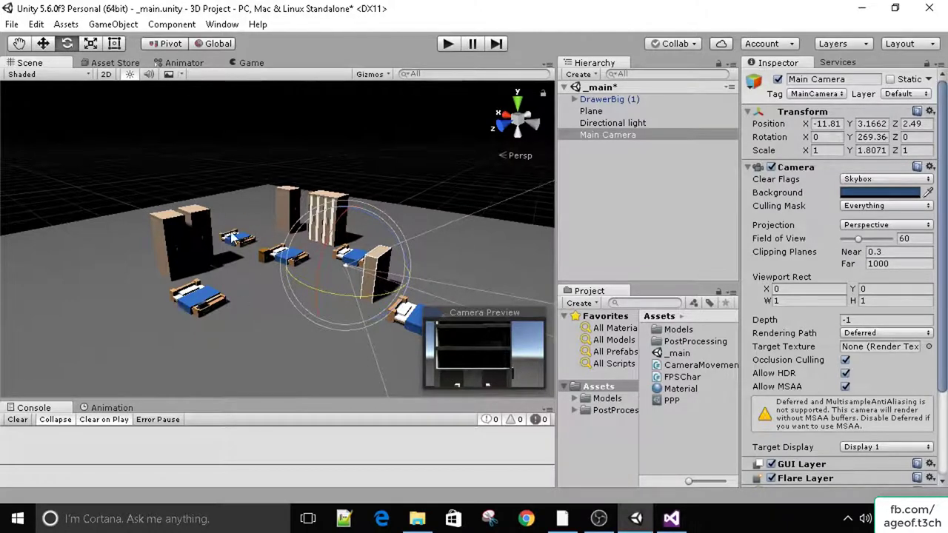
{"action": "left_click_drag", "start_coordinate": [338, 293], "coordinate": [474, 88], "text": "alt"}
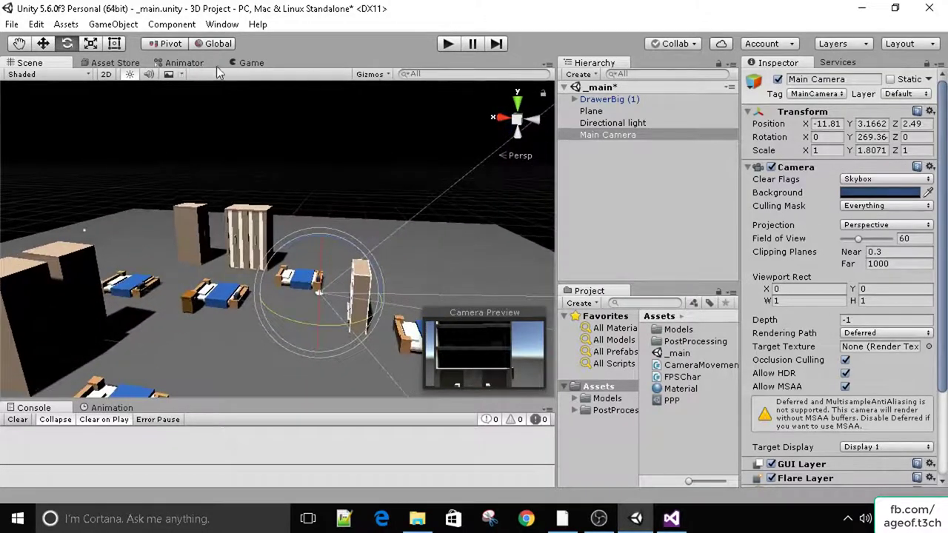
{"action": "left_click", "coordinate": [249, 63]}
{"action": "left_click", "coordinate": [492, 74]}
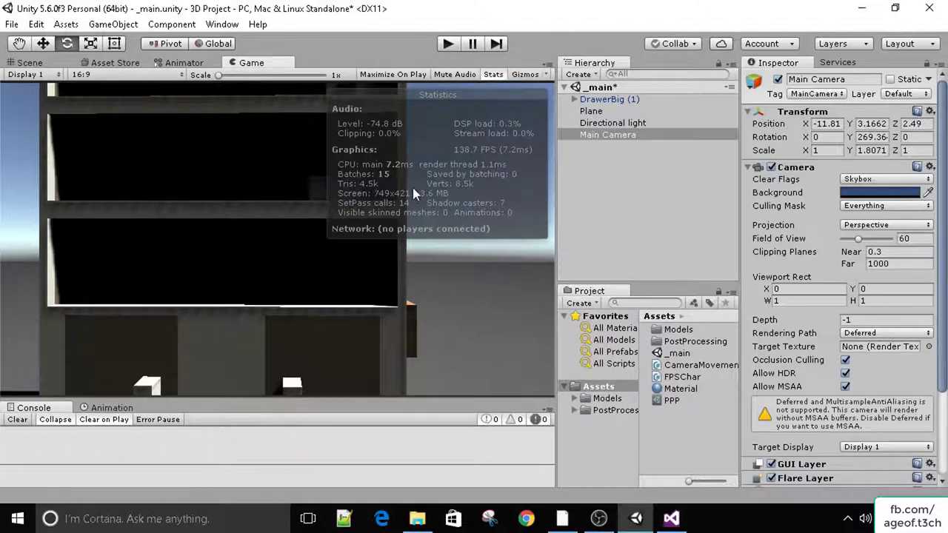
{"action": "left_click", "coordinate": [493, 74]}
{"action": "left_click", "coordinate": [30, 62]}
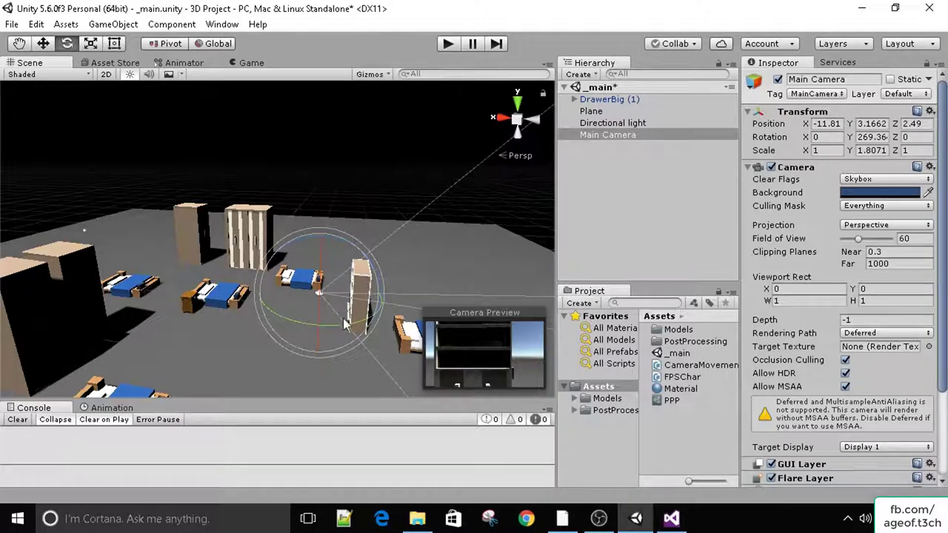
Rotate the Main Camera on Y through 342.81, 422.43 and 465.53 to 489.90
{"action": "left_click_drag", "start_coordinate": [345, 330], "coordinate": [84, 291]}
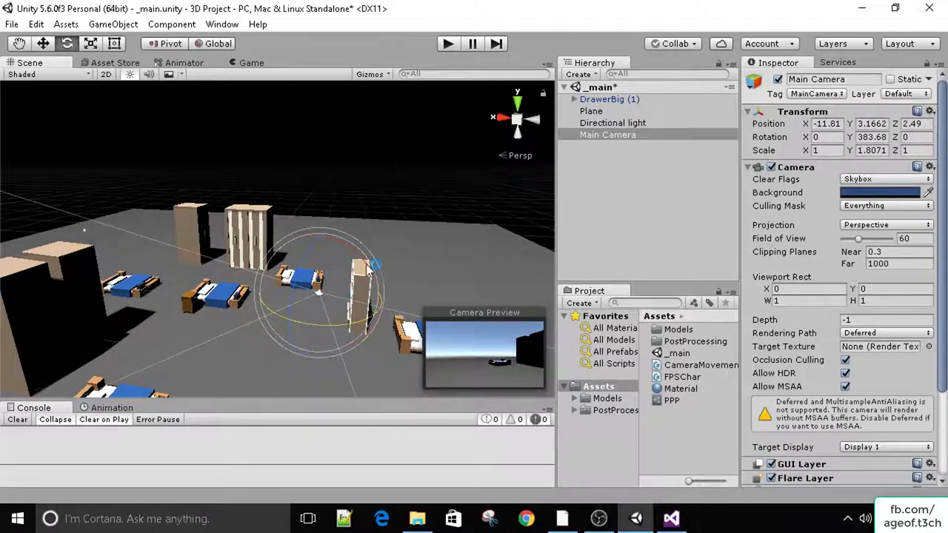
{"action": "left_click_drag", "start_coordinate": [338, 326], "coordinate": [222, 315]}
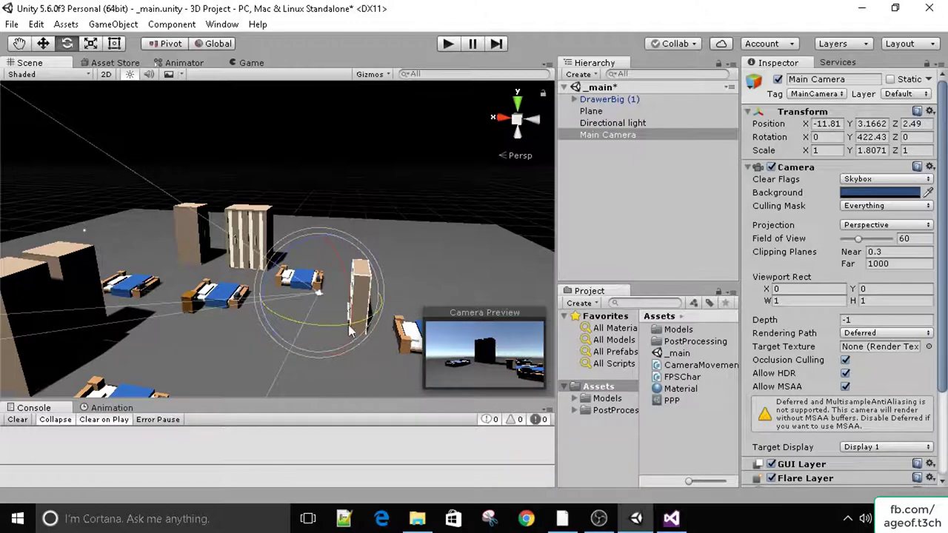
{"action": "left_click_drag", "start_coordinate": [350, 331], "coordinate": [226, 307]}
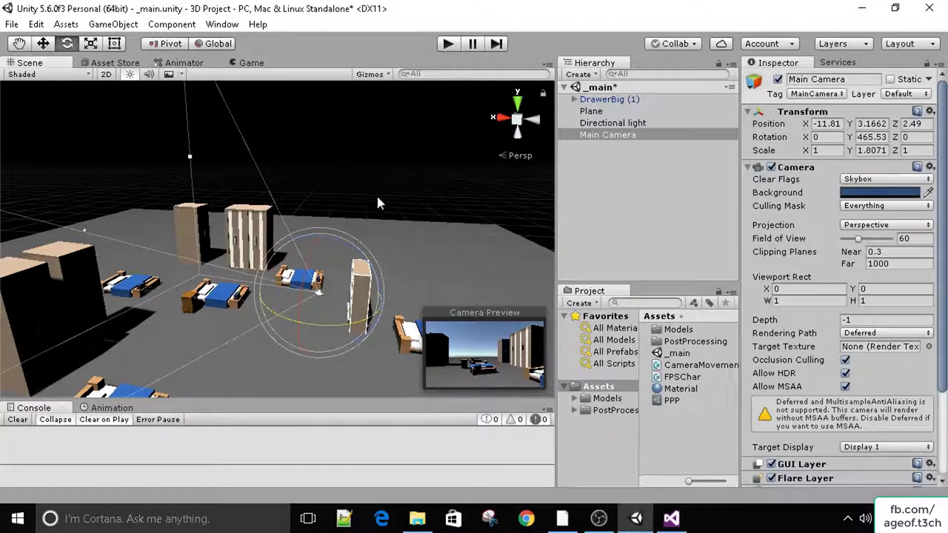
{"action": "mouse_move", "coordinate": [323, 331]}
{"action": "left_mouse_down"}
{"action": "mouse_move", "coordinate": [319, 320]}
{"action": "mouse_move", "coordinate": [287, 314]}
{"action": "mouse_move", "coordinate": [336, 326]}
{"action": "left_mouse_up"}
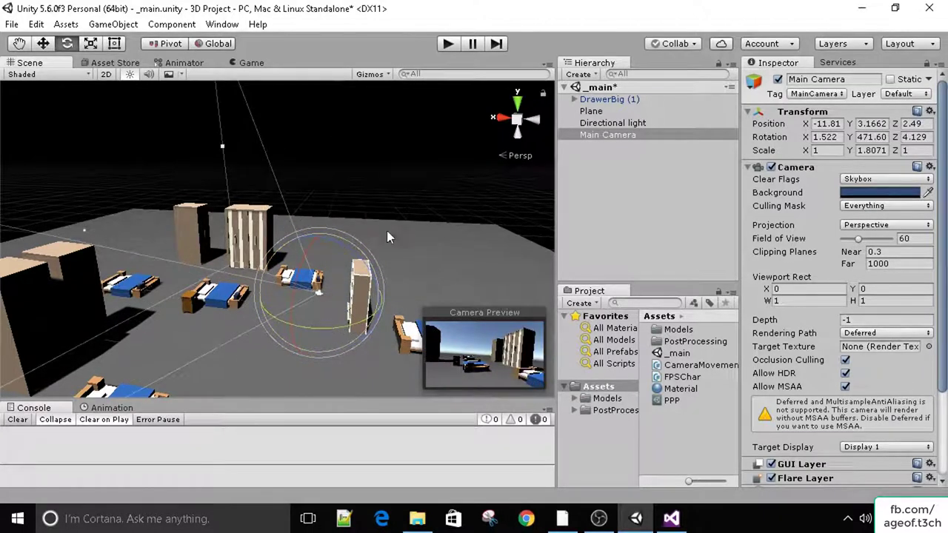
Check the Main Camera settings, then select the DrawerBig (1) wardrobe in the Scene view
{"action": "left_click", "coordinate": [605, 137]}
{"action": "scroll", "coordinate": [811, 157], "scroll_direction": "down", "scroll_amount": 5}
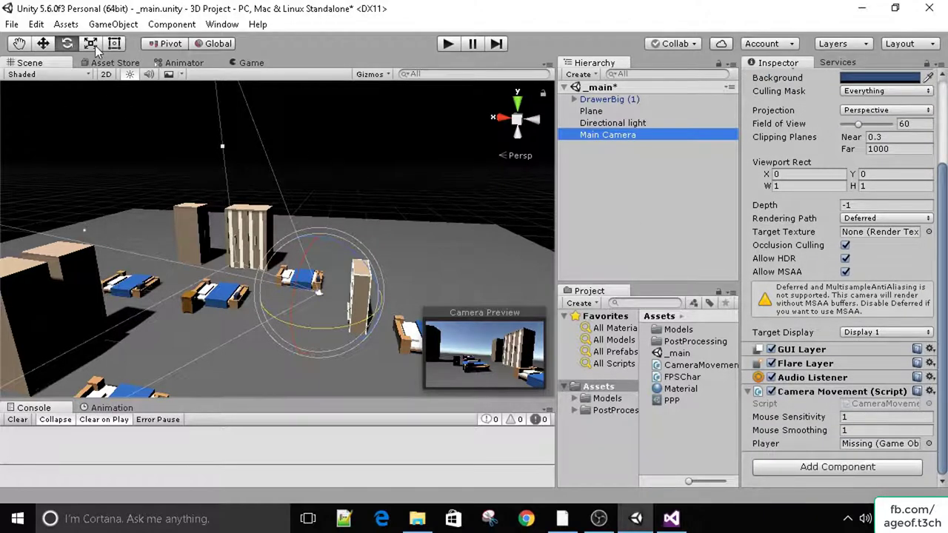
{"action": "left_click", "coordinate": [237, 224]}
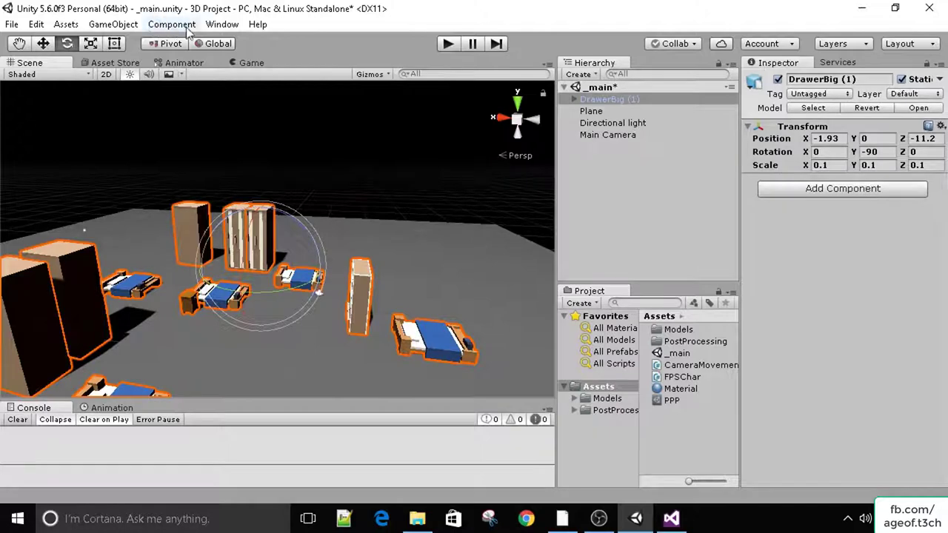
Open Window > Occlusion Culling, dock its panel beside Inspector and Services, and widen the Scene view
{"action": "left_click", "coordinate": [224, 25]}
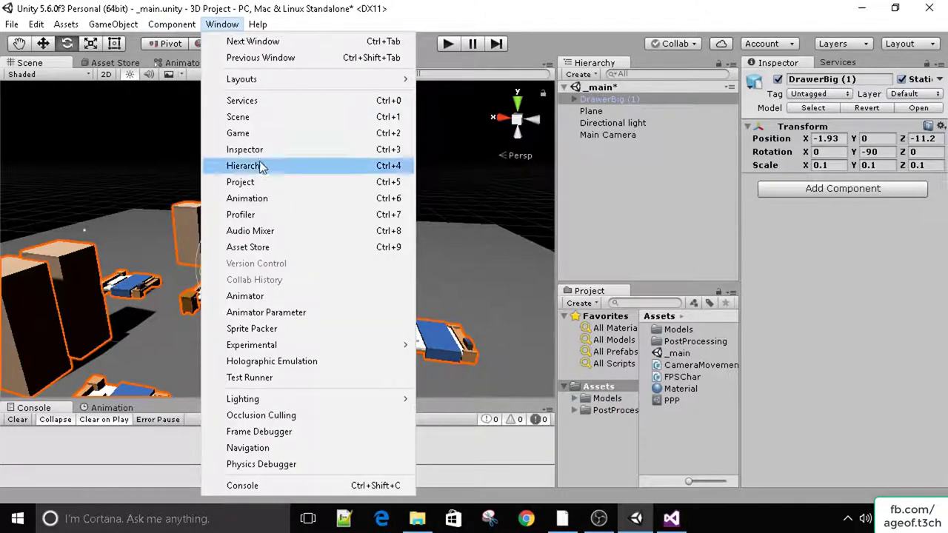
{"action": "left_click", "coordinate": [261, 416]}
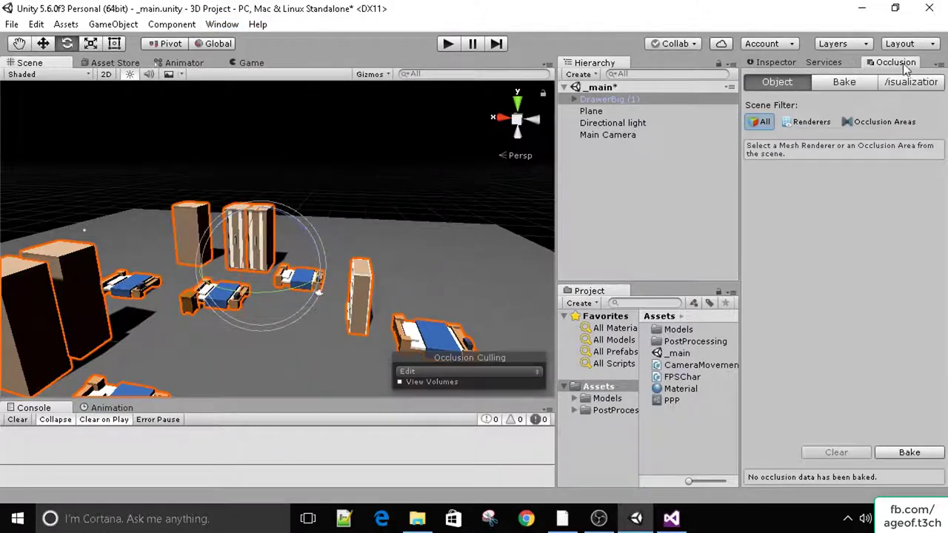
{"action": "left_click_drag", "start_coordinate": [894, 63], "coordinate": [585, 230]}
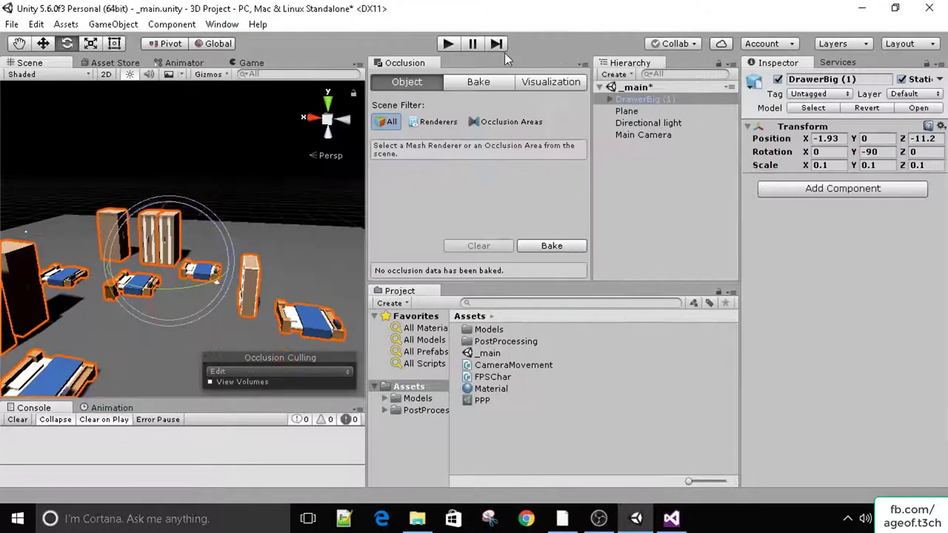
{"action": "left_click_drag", "start_coordinate": [433, 63], "coordinate": [881, 63]}
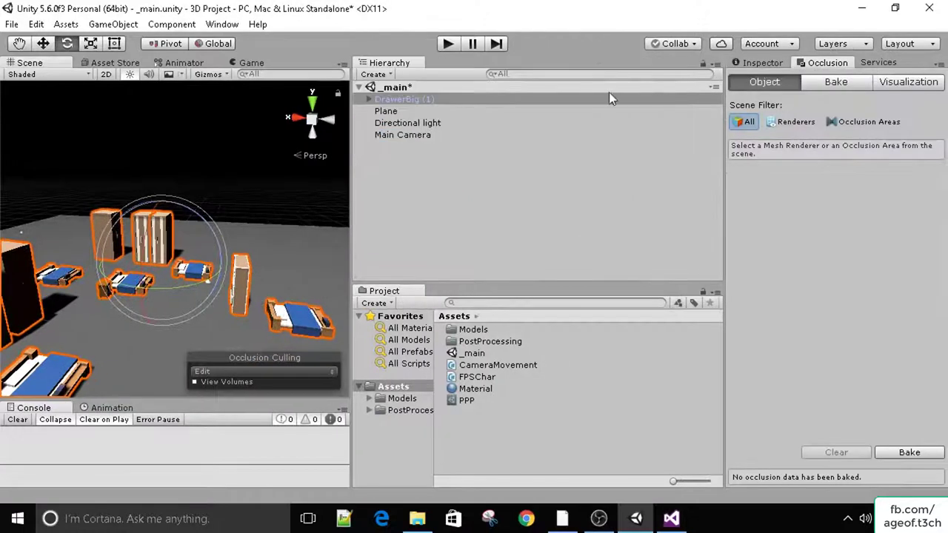
{"action": "left_click_drag", "start_coordinate": [351, 156], "coordinate": [648, 156]}
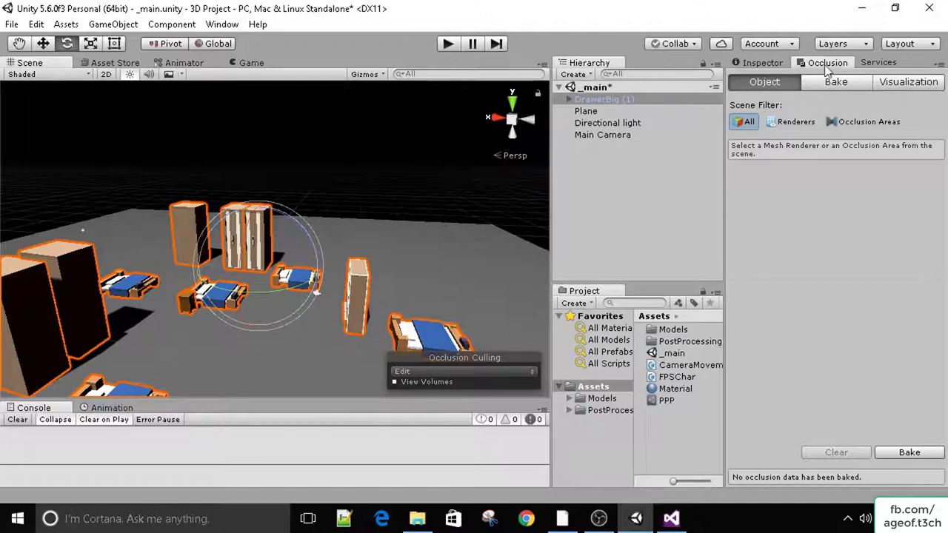
Bake occlusion with default Smallest Occluder 5, Smallest Hole 0.25 and Backface Threshold 100
{"action": "left_click_drag", "start_coordinate": [827, 65], "coordinate": [881, 64]}
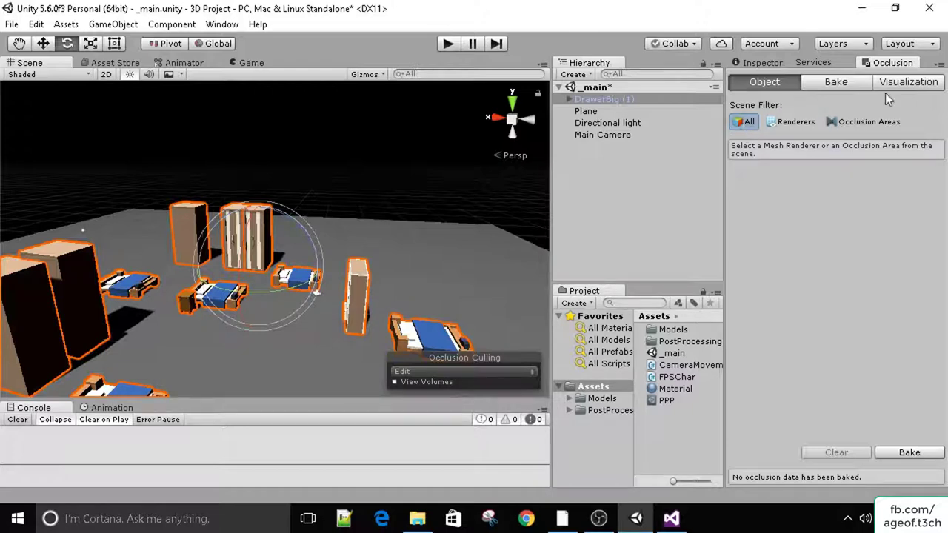
{"action": "left_click", "coordinate": [851, 85]}
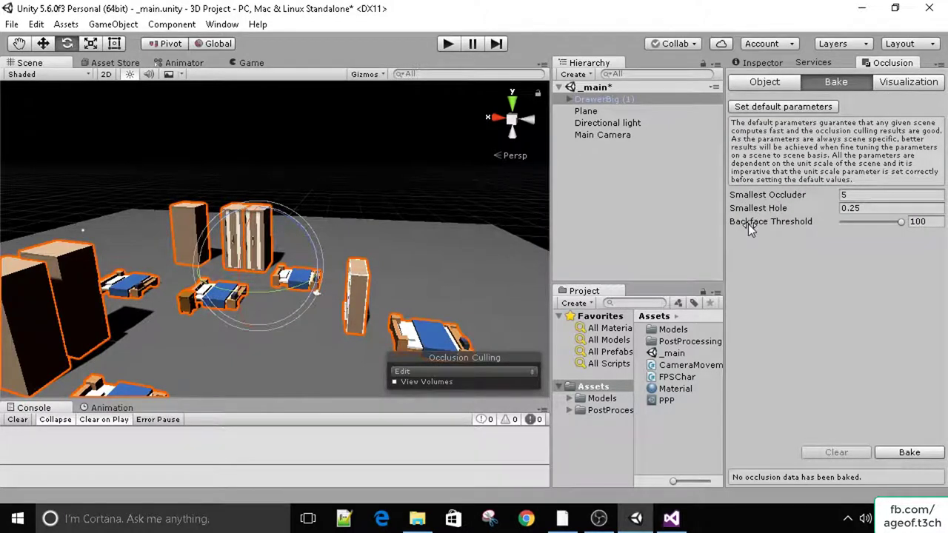
{"action": "left_click", "coordinate": [805, 222]}
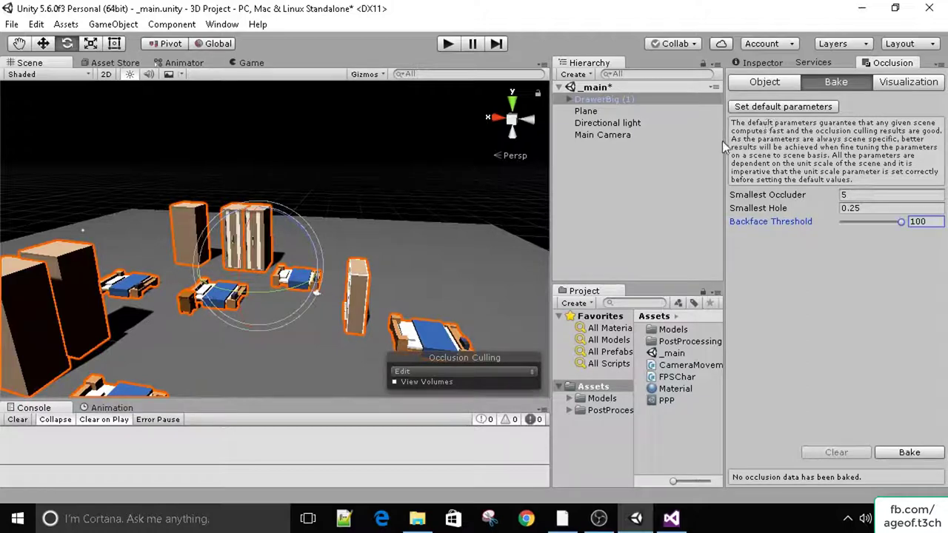
{"action": "left_click", "coordinate": [760, 111]}
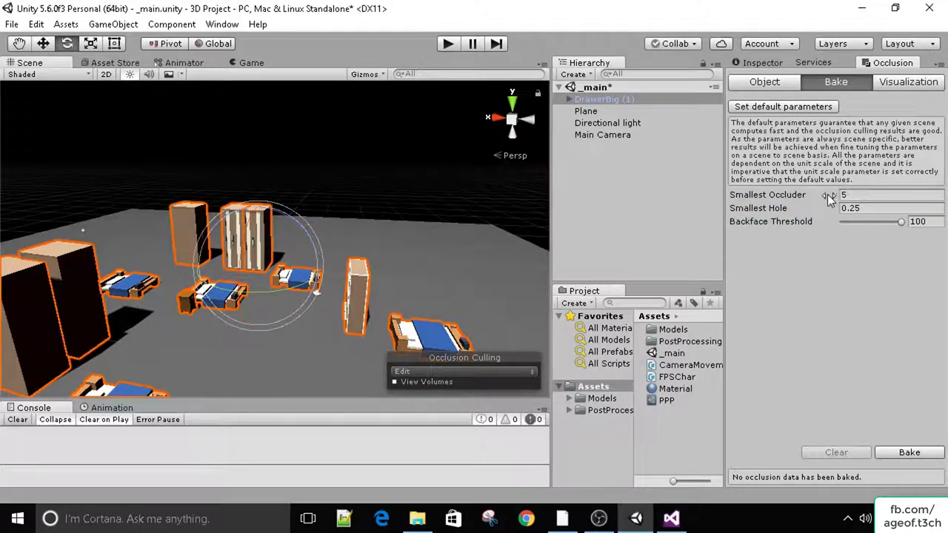
{"action": "left_click", "coordinate": [887, 86]}
{"action": "left_click", "coordinate": [810, 83]}
{"action": "left_click", "coordinate": [908, 453]}
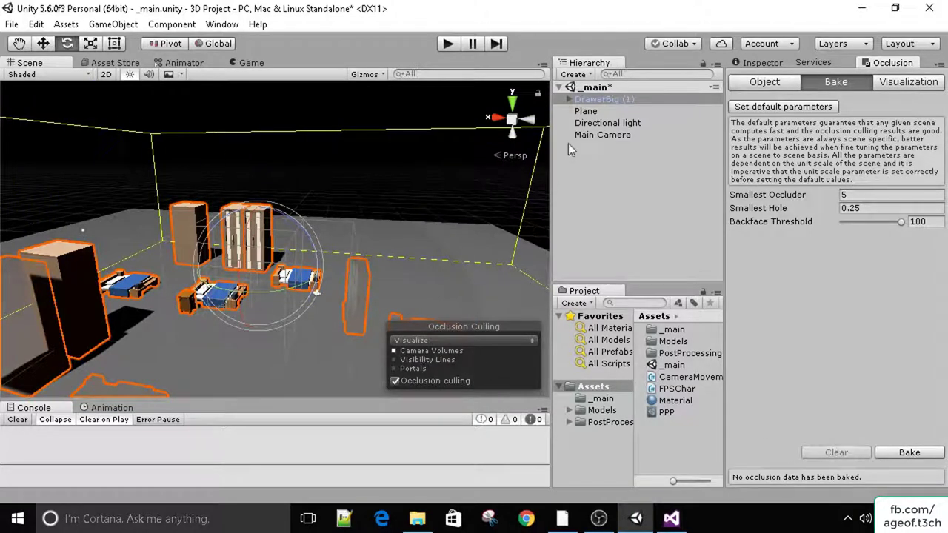
Select the Main Camera and turn it with the rotate gizmo to test occlusion culling
{"action": "left_click", "coordinate": [594, 138]}
{"action": "left_click_drag", "start_coordinate": [315, 327], "coordinate": [115, 312]}
{"action": "scroll", "coordinate": [204, 223], "scroll_direction": "down", "scroll_amount": 5}
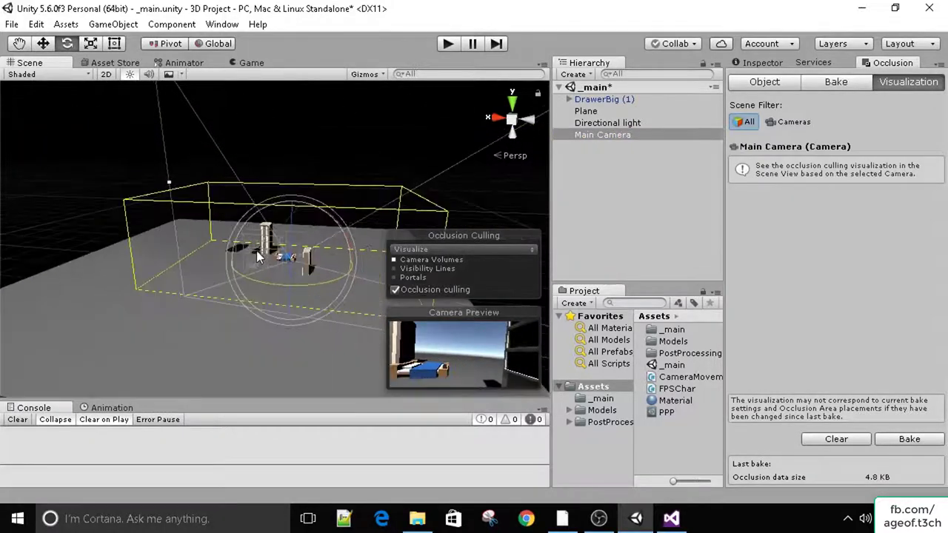
{"action": "scroll", "coordinate": [246, 234], "scroll_direction": "up", "scroll_amount": 4}
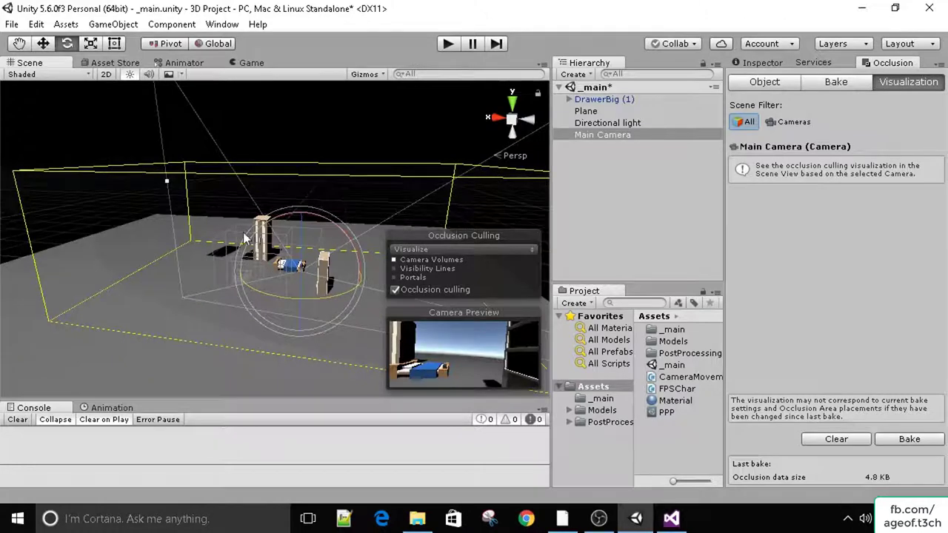
{"action": "scroll", "coordinate": [329, 219], "scroll_direction": "up", "scroll_amount": 3}
{"action": "left_click_drag", "start_coordinate": [343, 248], "coordinate": [306, 260], "text": "alt"}
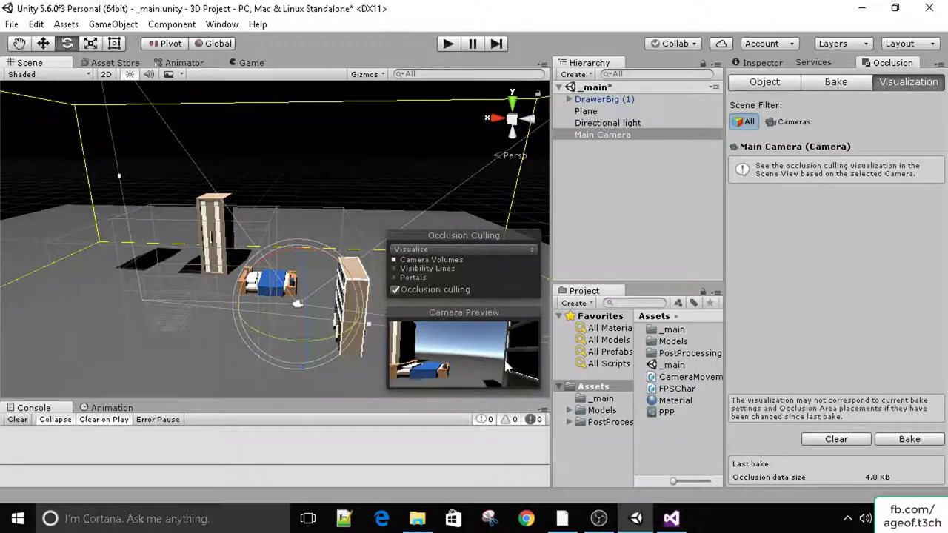
Rotate the camera further so the left pillar and other objects get culled, then view the Game tab
{"action": "scroll", "coordinate": [284, 263], "scroll_direction": "down", "scroll_amount": 3}
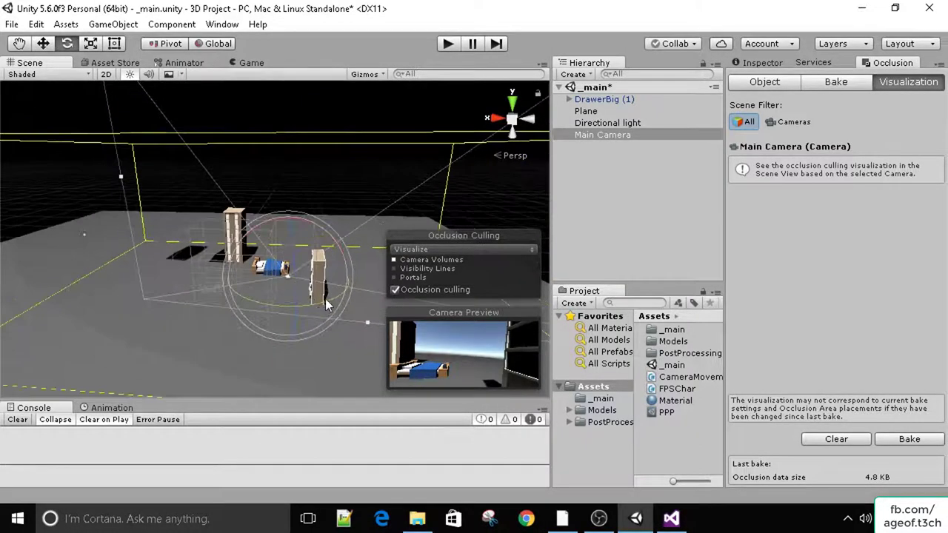
{"action": "left_click_drag", "start_coordinate": [325, 298], "coordinate": [22, 286]}
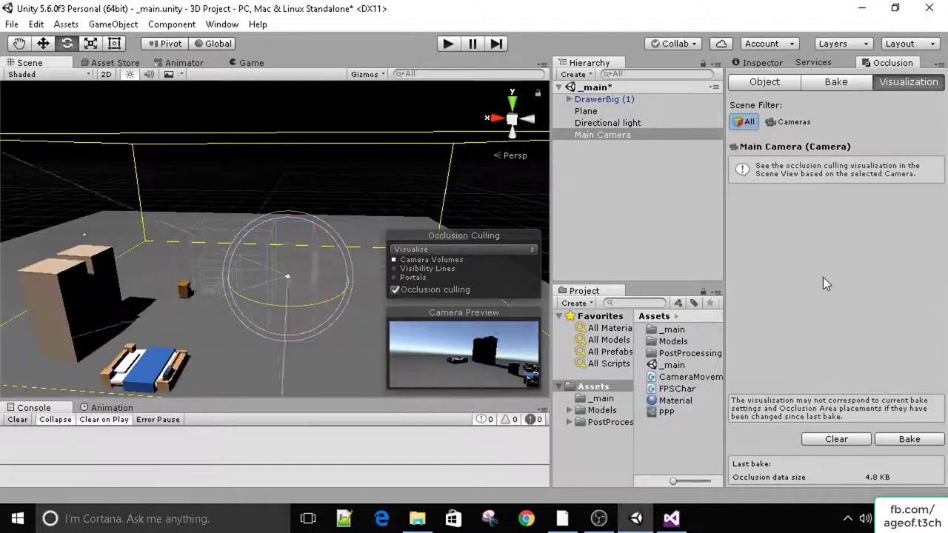
{"action": "left_click_drag", "start_coordinate": [823, 278], "coordinate": [112, 106]}
{"action": "left_click", "coordinate": [251, 64]}
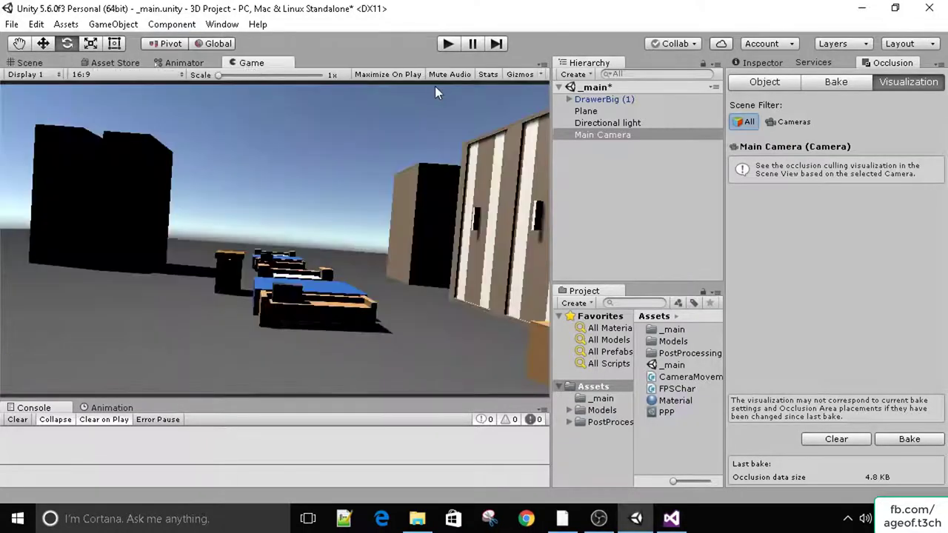
Enable Game view Stats, return to the Scene view and rotate the Main Camera to test culling
{"action": "left_click", "coordinate": [488, 75]}
{"action": "left_click", "coordinate": [39, 63]}
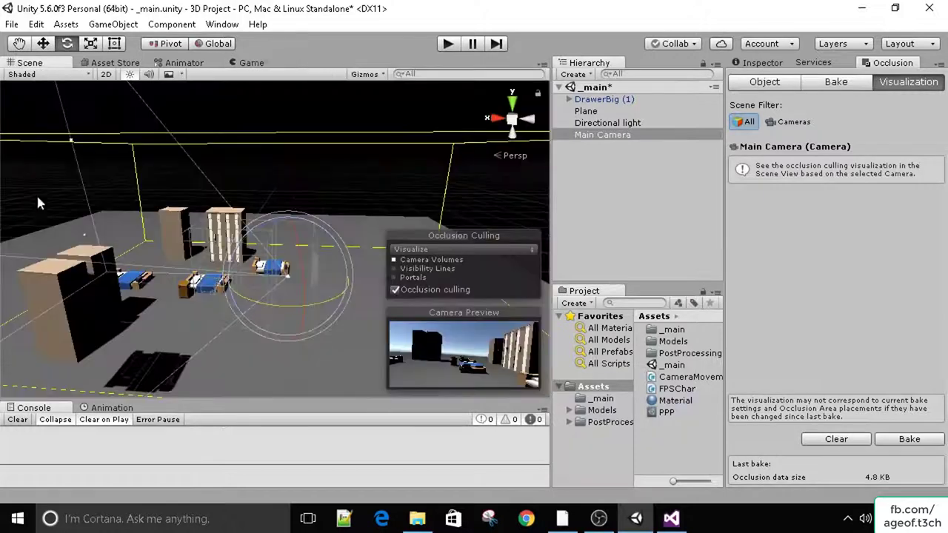
{"action": "left_click_drag", "start_coordinate": [290, 316], "coordinate": [249, 280]}
{"action": "key", "text": "w"}
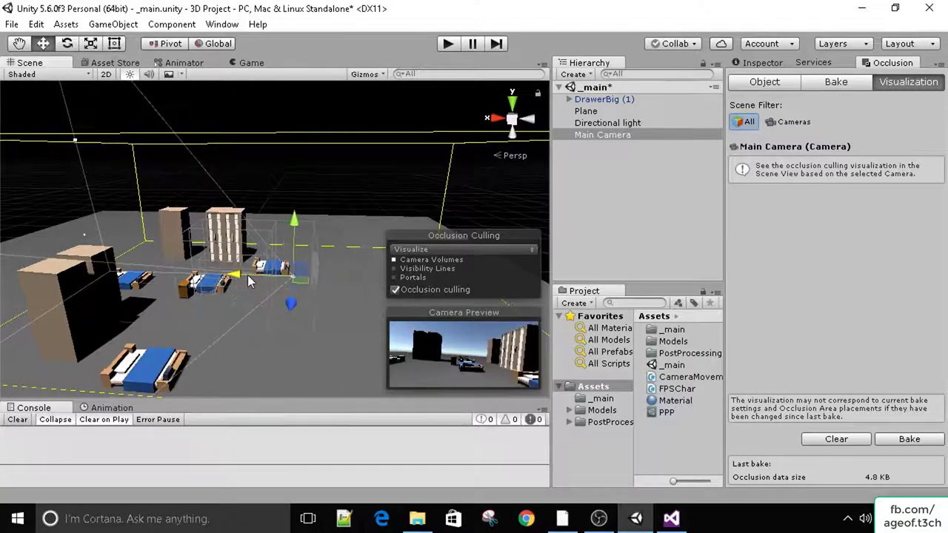
{"action": "key", "text": "e"}
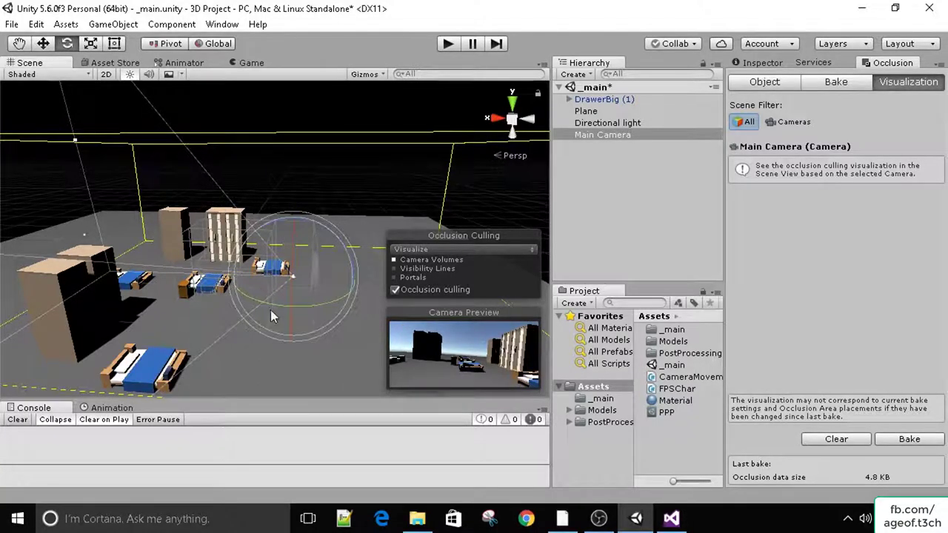
Swing the camera so beds and buildings get culled and reappear, then select DrawerBig (2)
{"action": "left_click_drag", "start_coordinate": [271, 311], "coordinate": [30, 205]}
{"action": "left_click_drag", "start_coordinate": [898, 200], "coordinate": [146, 193]}
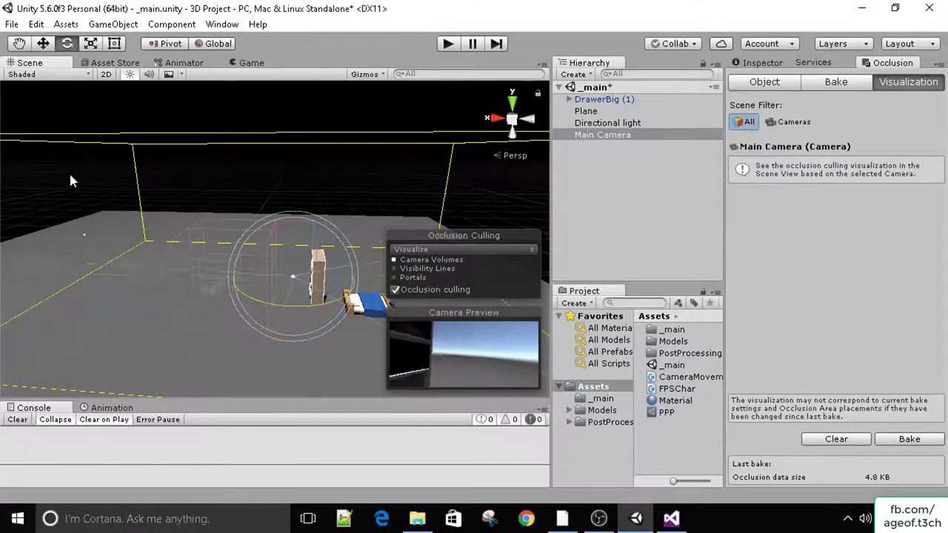
{"action": "left_click_drag", "start_coordinate": [71, 178], "coordinate": [314, 145]}
{"action": "left_click_drag", "start_coordinate": [221, 149], "coordinate": [80, 239]}
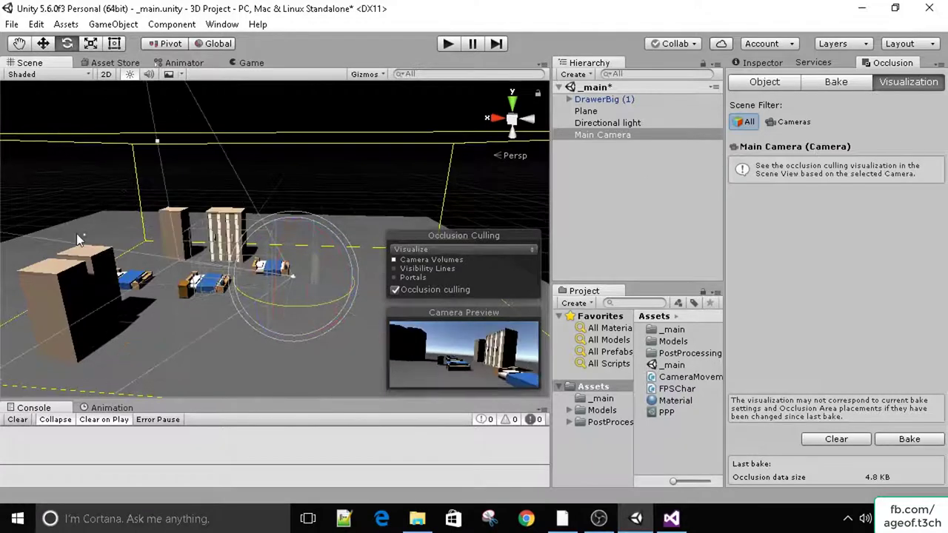
{"action": "left_click", "coordinate": [169, 231]}
Inspect DrawerBig (2), collapse DrawerBig (1), nudge the Main Camera's rotation, and reopen Occlusion visualization
{"action": "left_click", "coordinate": [758, 63]}
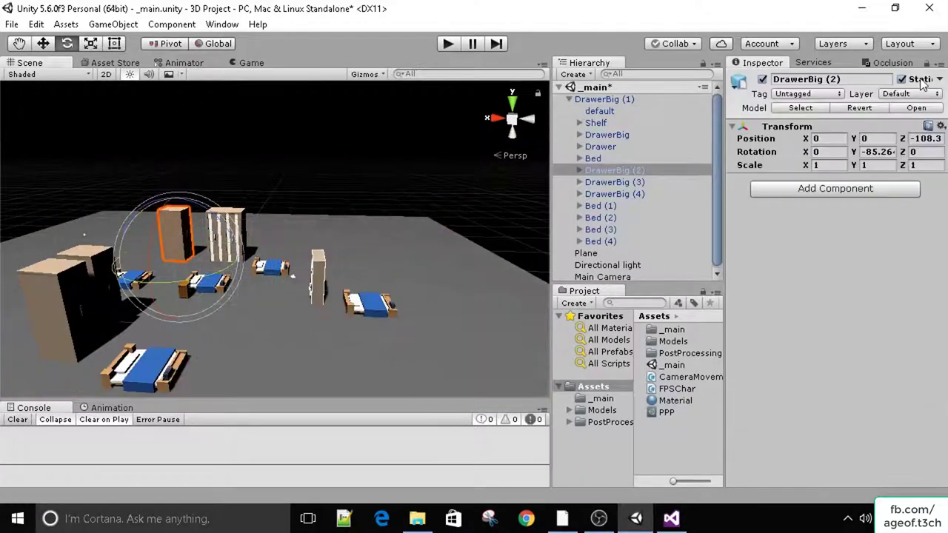
{"action": "left_click", "coordinate": [570, 99]}
{"action": "left_click", "coordinate": [601, 135]}
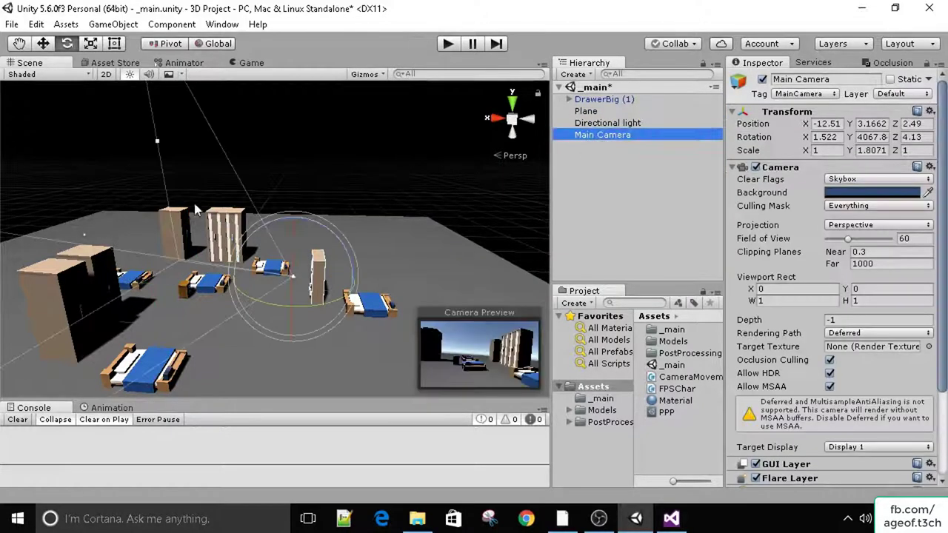
{"action": "mouse_move", "coordinate": [311, 303]}
{"action": "left_mouse_down"}
{"action": "mouse_move", "coordinate": [193, 311]}
{"action": "mouse_move", "coordinate": [315, 290]}
{"action": "left_mouse_up"}
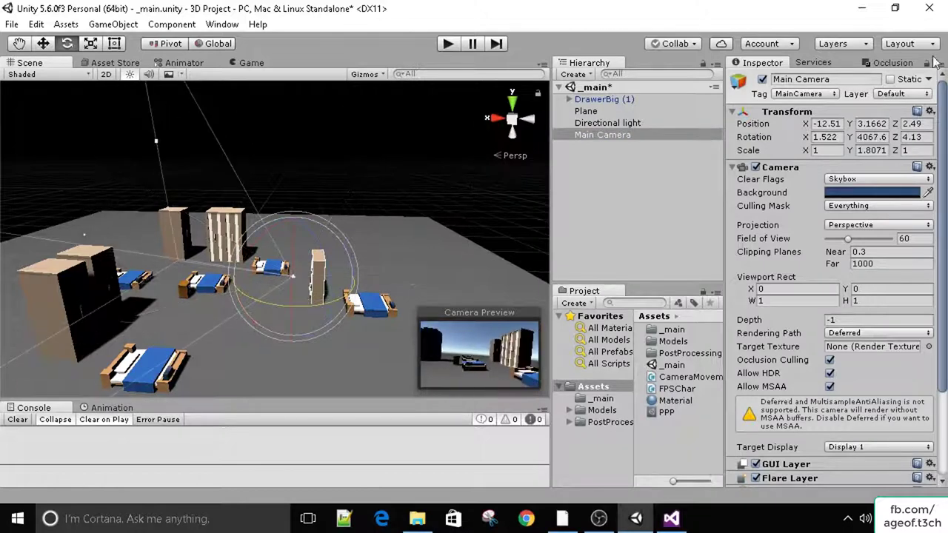
{"action": "left_click", "coordinate": [891, 63]}
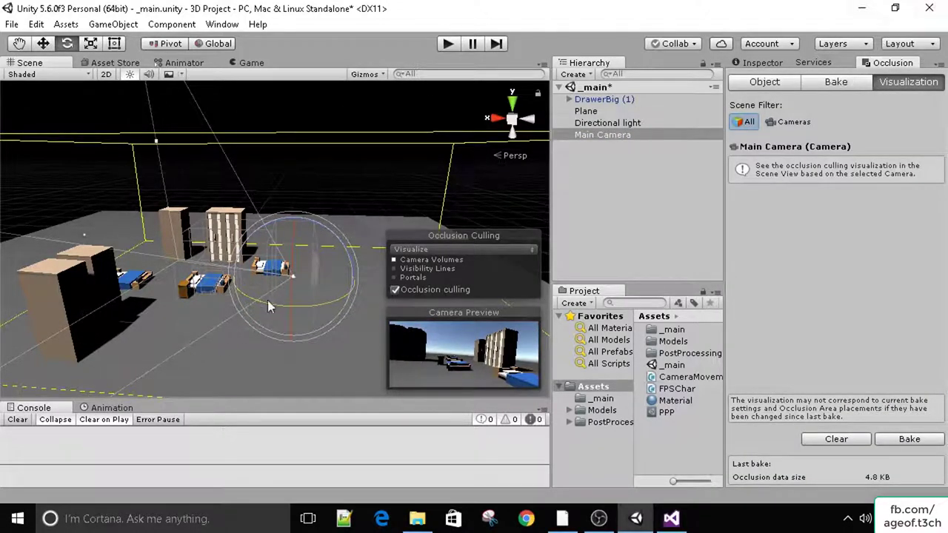
Rotate the Main Camera toward the wall until only one nearby bed stays unculled
{"action": "left_click_drag", "start_coordinate": [267, 300], "coordinate": [99, 189]}
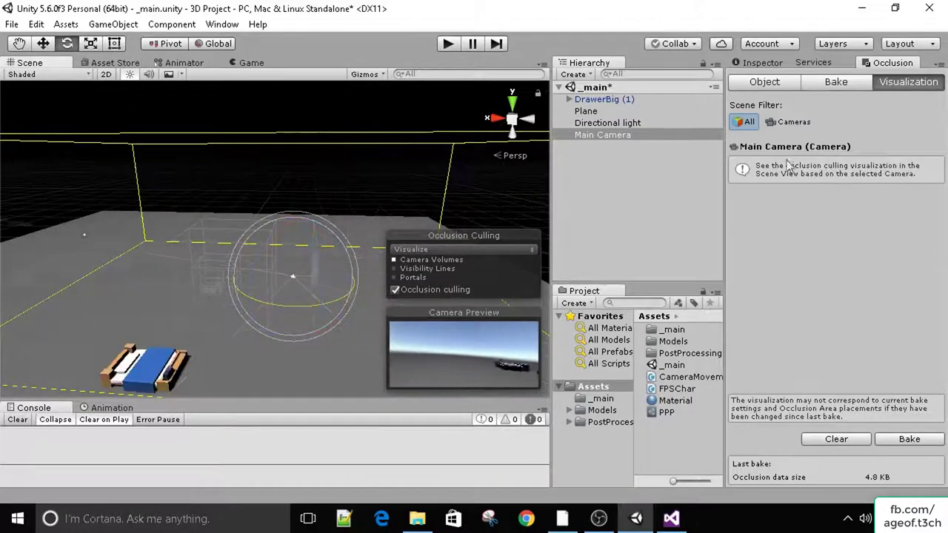